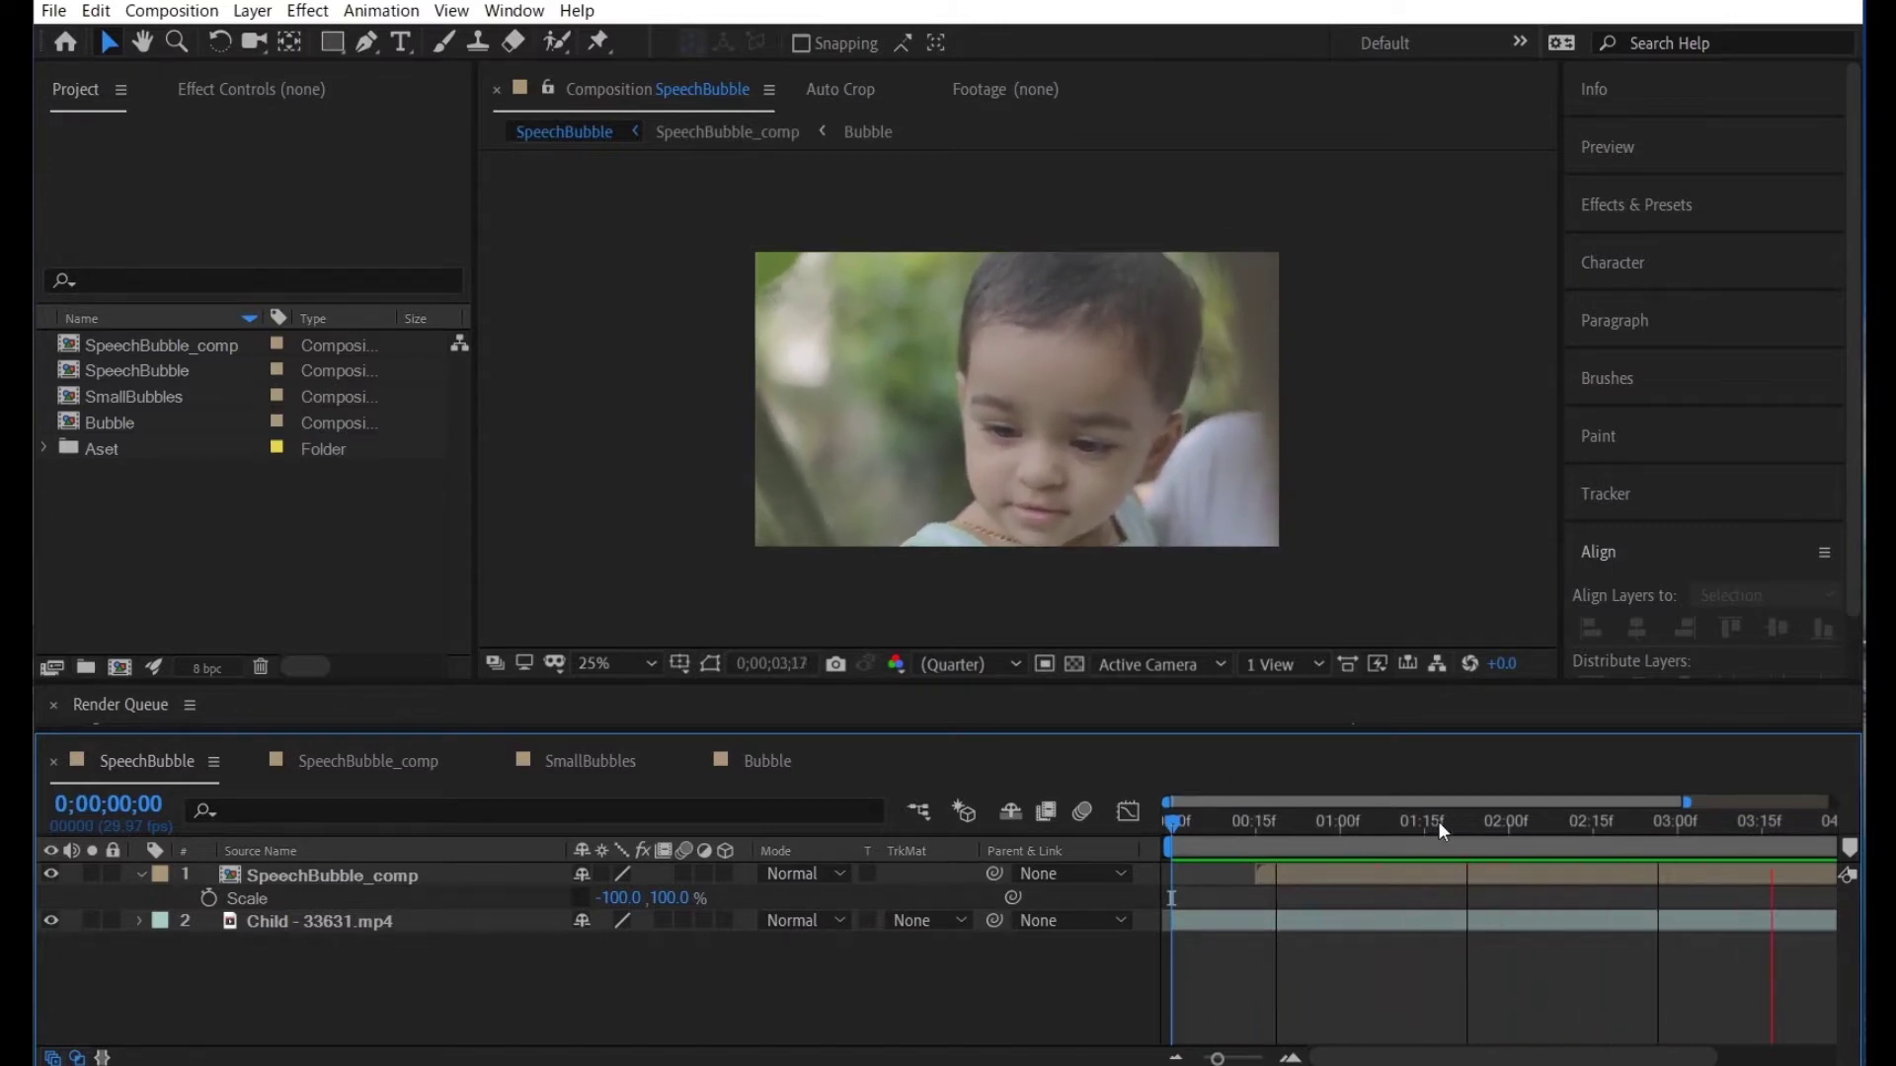
Scrub and play back the reference speech bubble animation
left_click(1493, 832)
mouse_move(1495, 831)
left_mouse_down()
mouse_move(1710, 831)
mouse_move(1447, 834)
left_mouse_up()
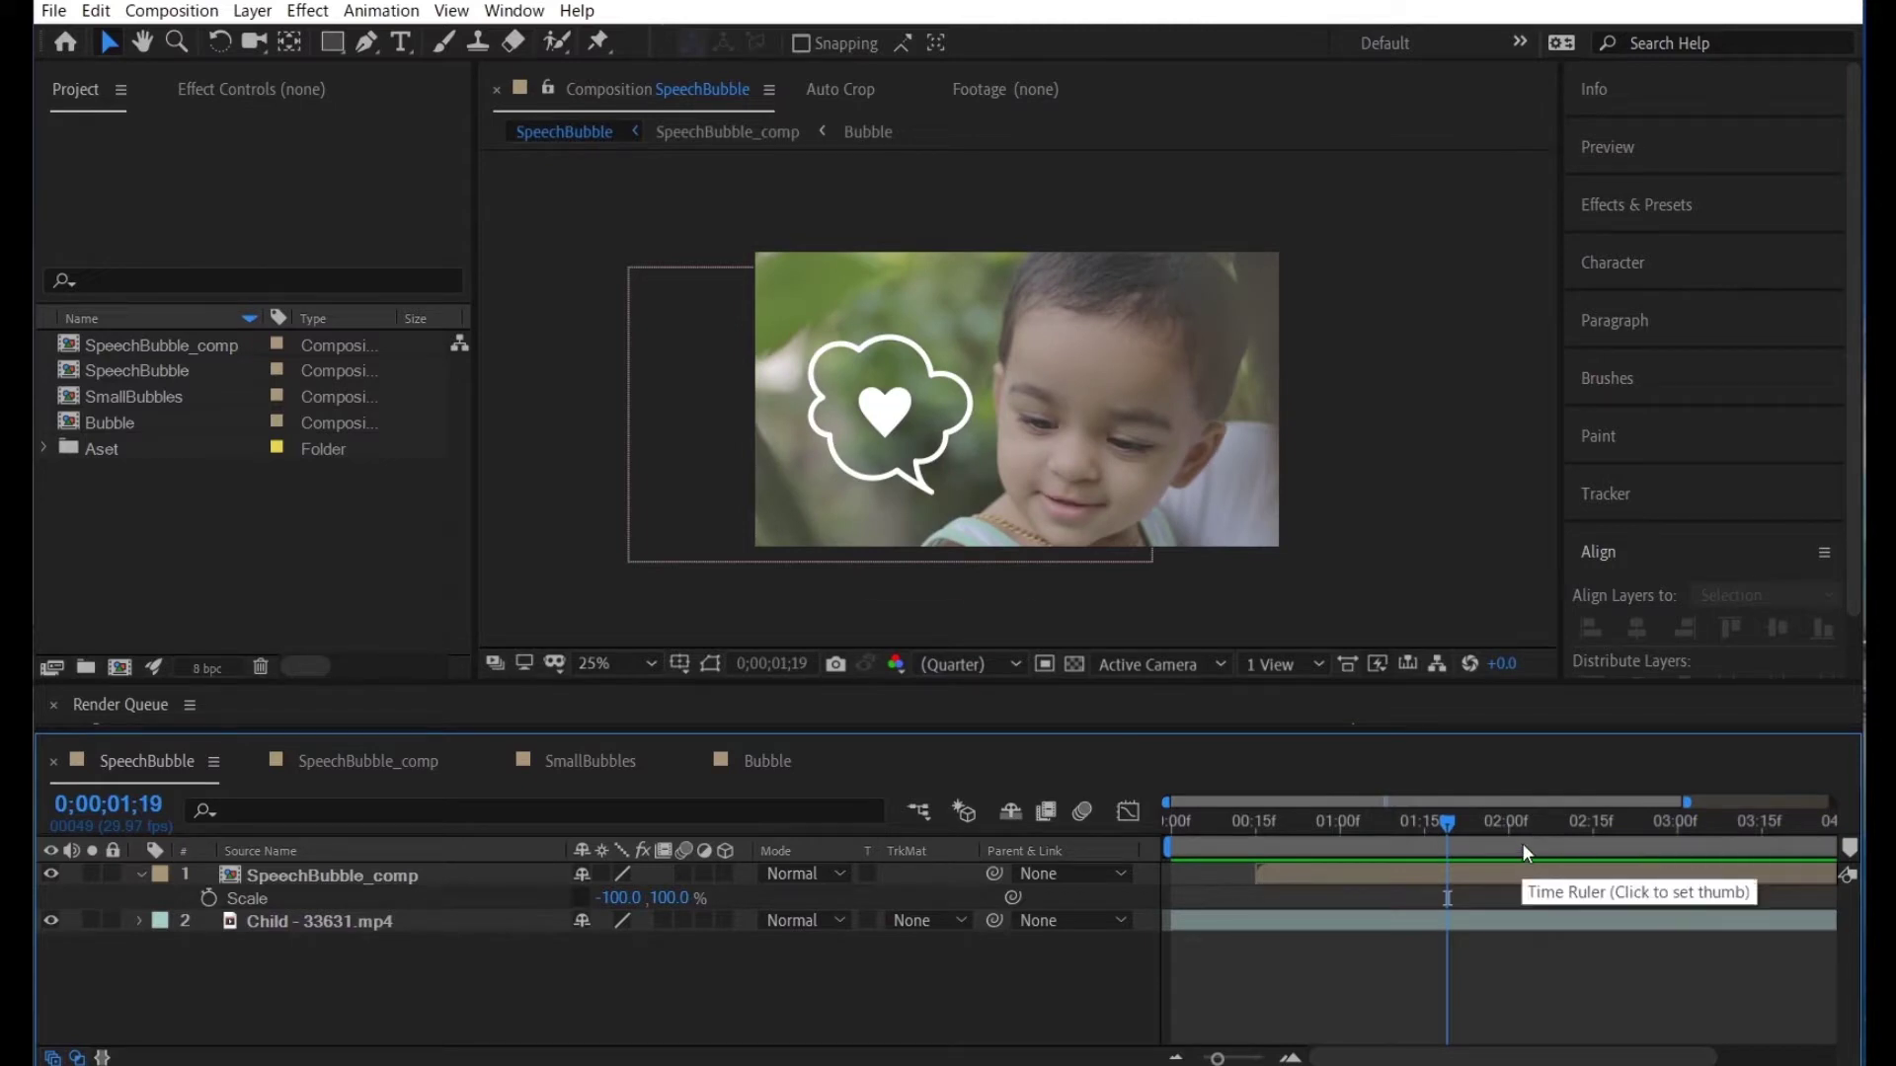
key("space")
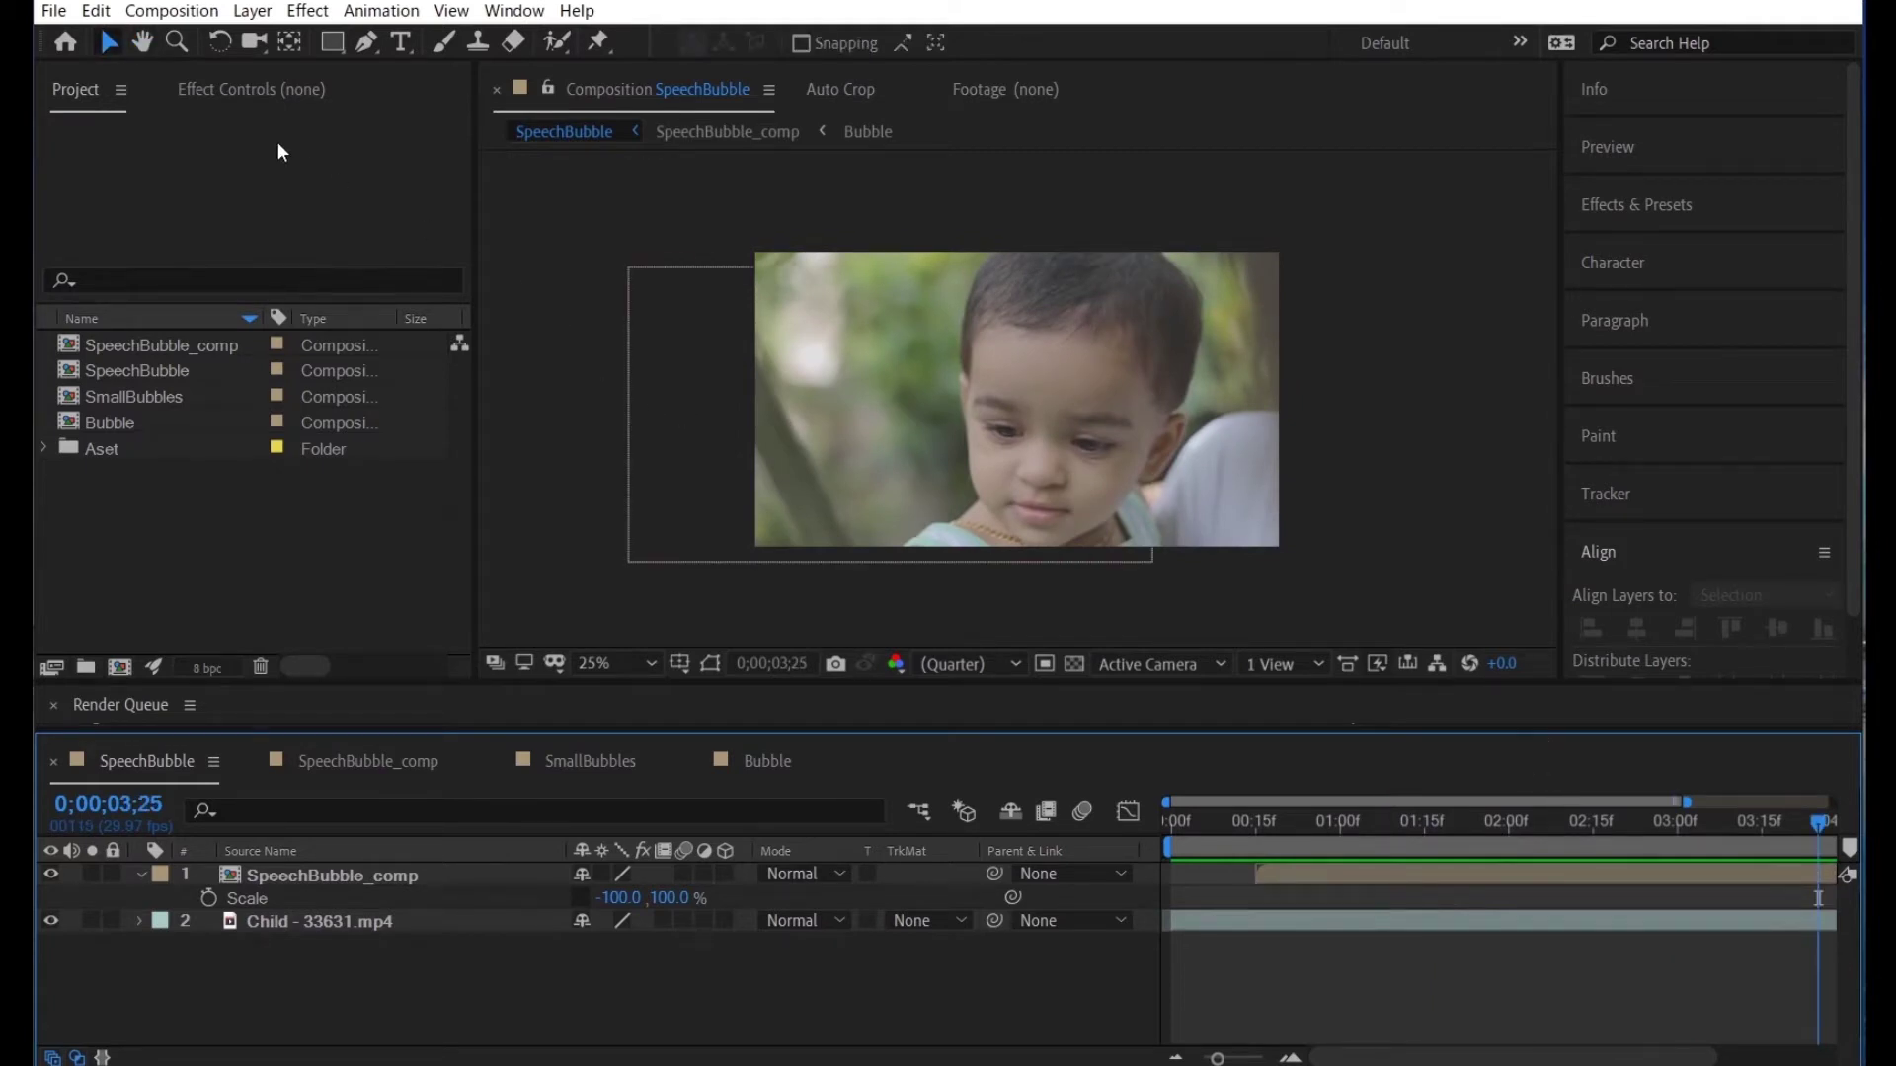
Create a new composition, Comp 1, with duration 0;00;05;00
left_click(172, 9)
left_click(227, 40)
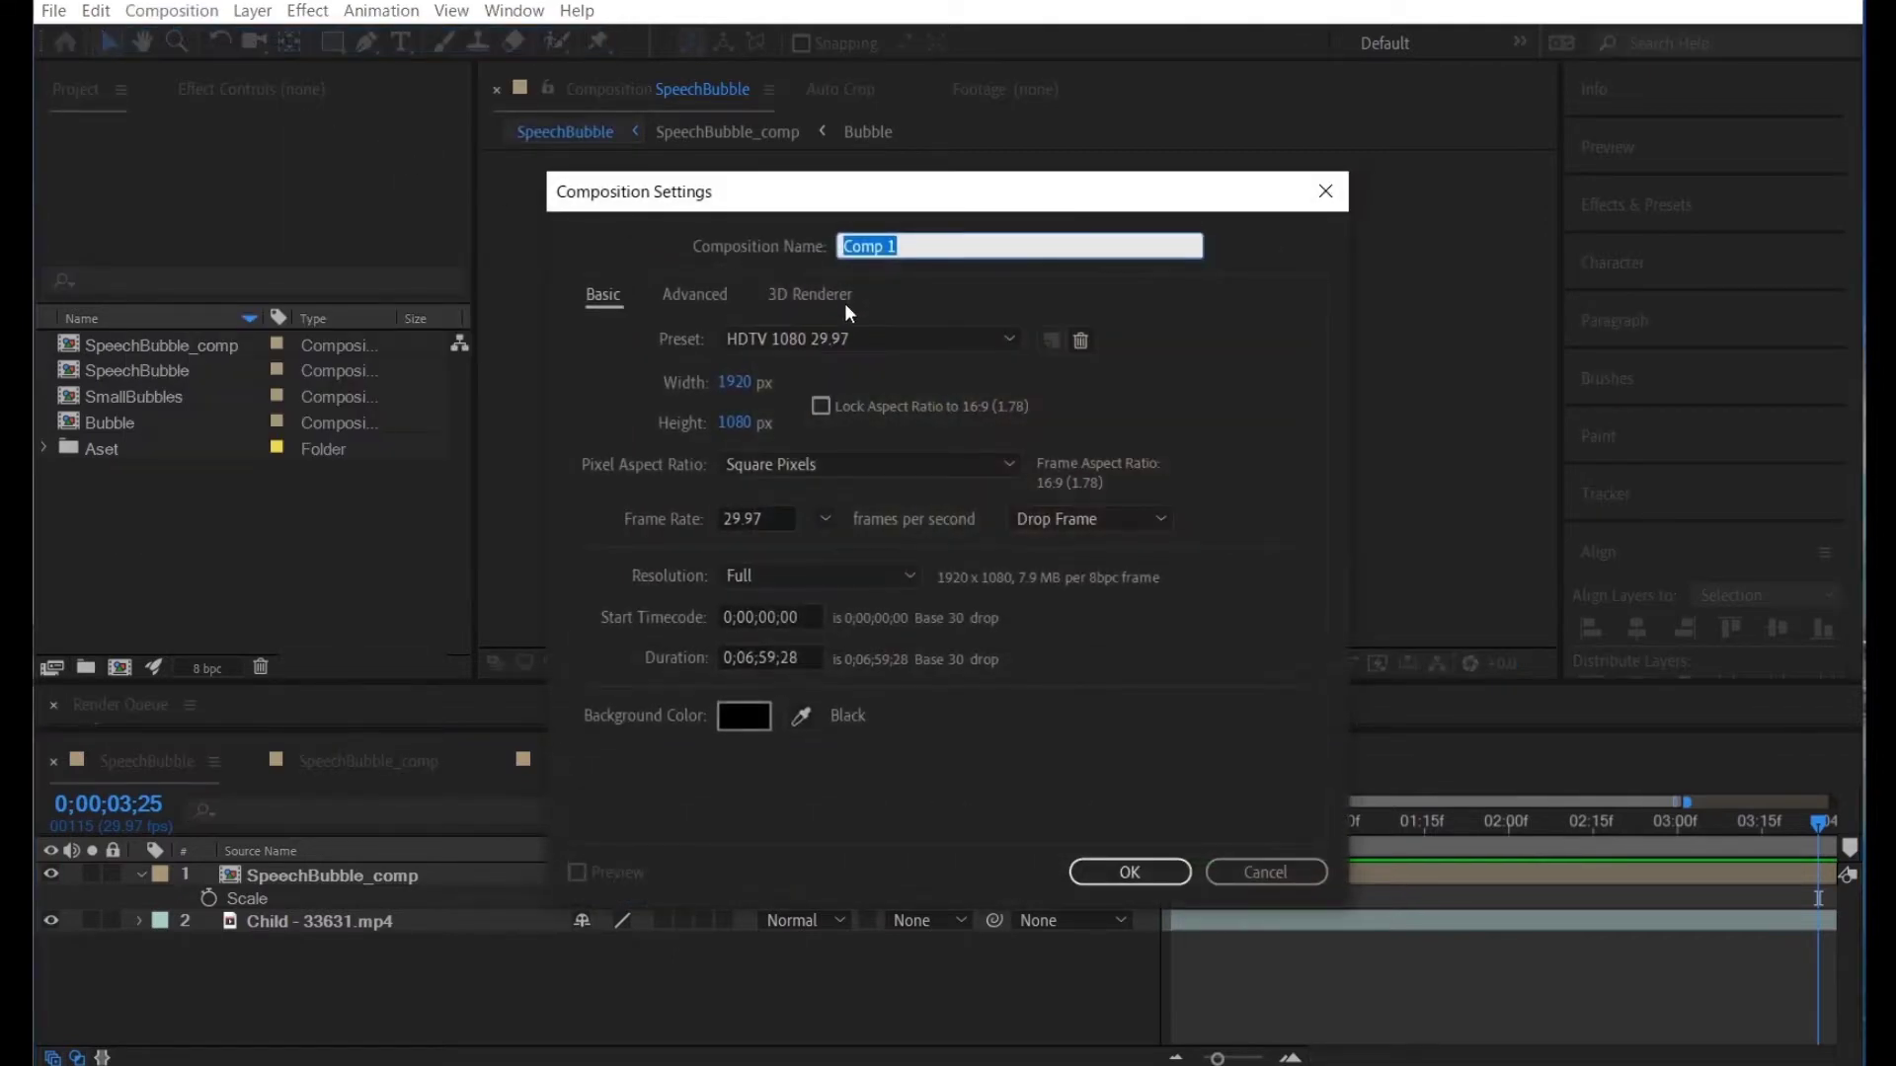
left_click(750, 657)
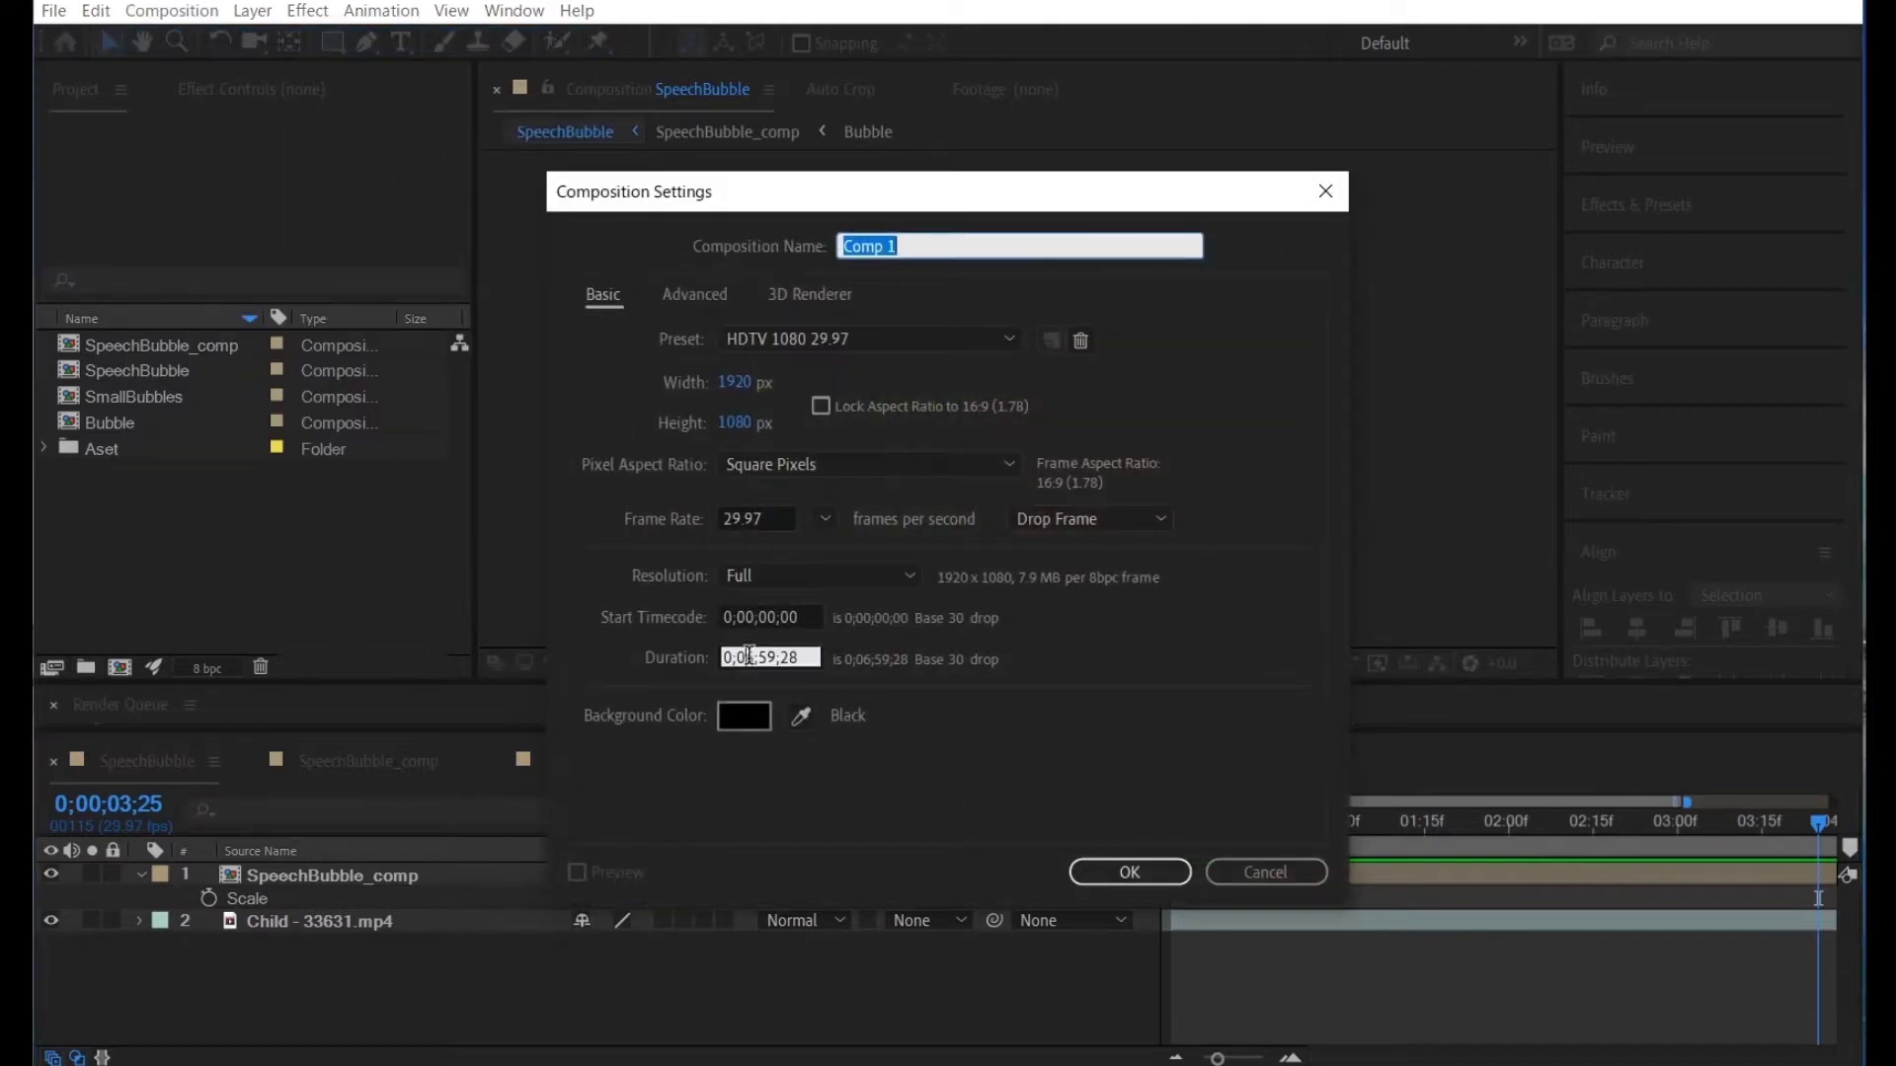
key("BackSpace")
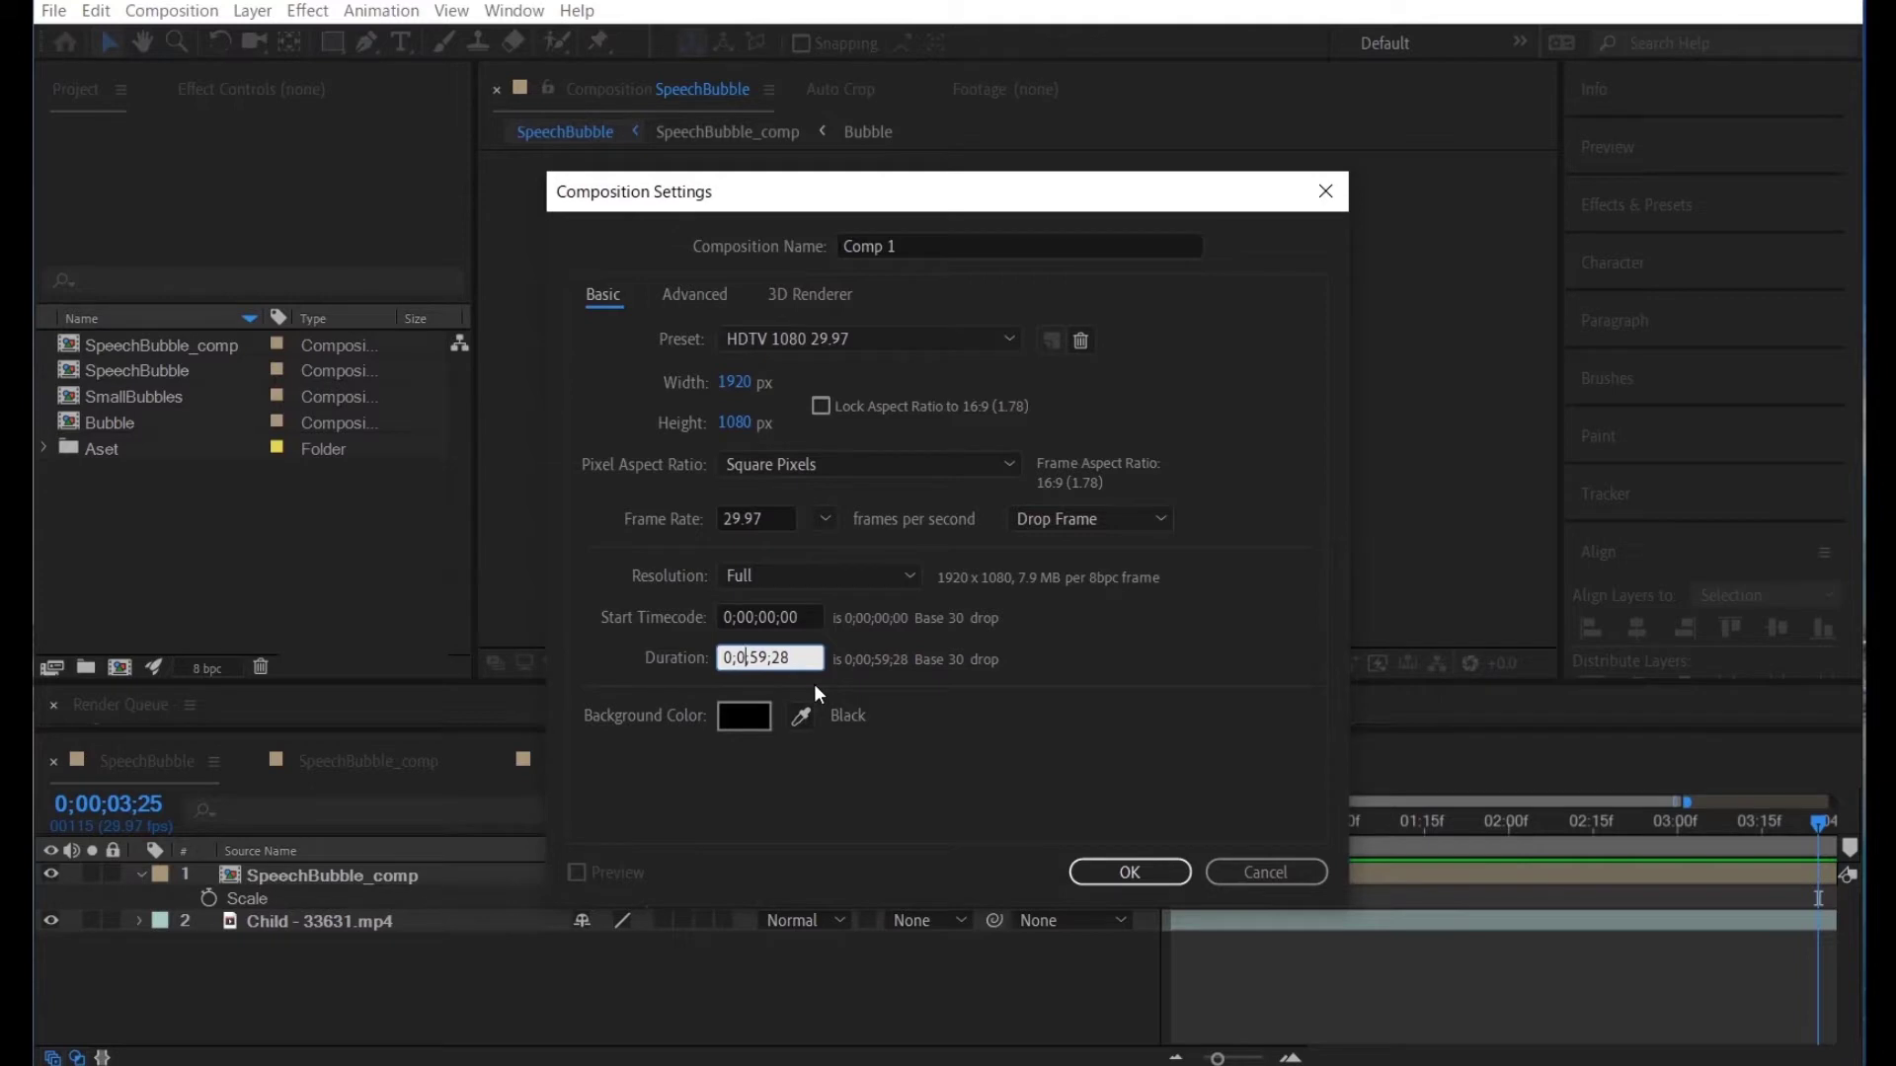
type("0")
key("BackSpace")
key("BackSpace")
type("05")
key("BackSpace")
type("00")
key("Return")
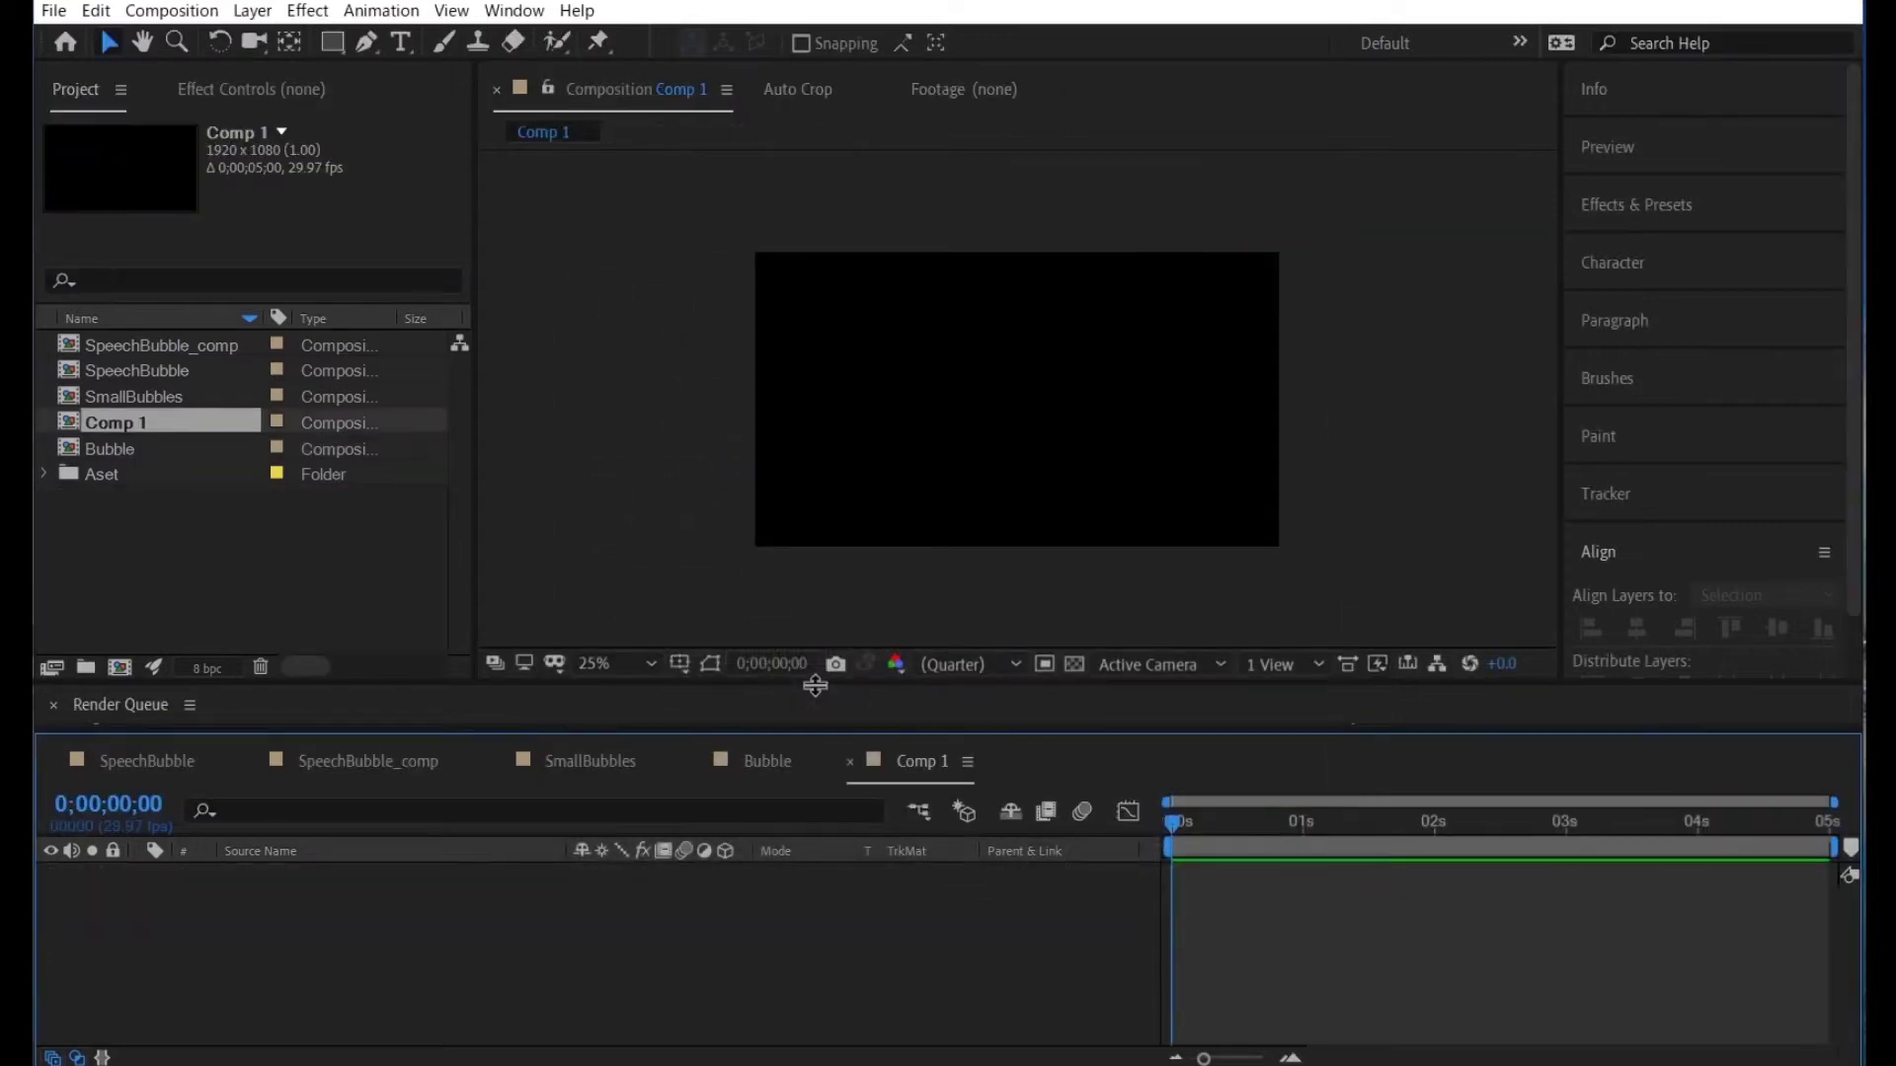
Close the other timelines and push the Illustrator speech bubble outline into Comp 1 via Overlord
left_click(54, 762)
left_click(53, 762)
left_click(54, 762)
left_click(53, 761)
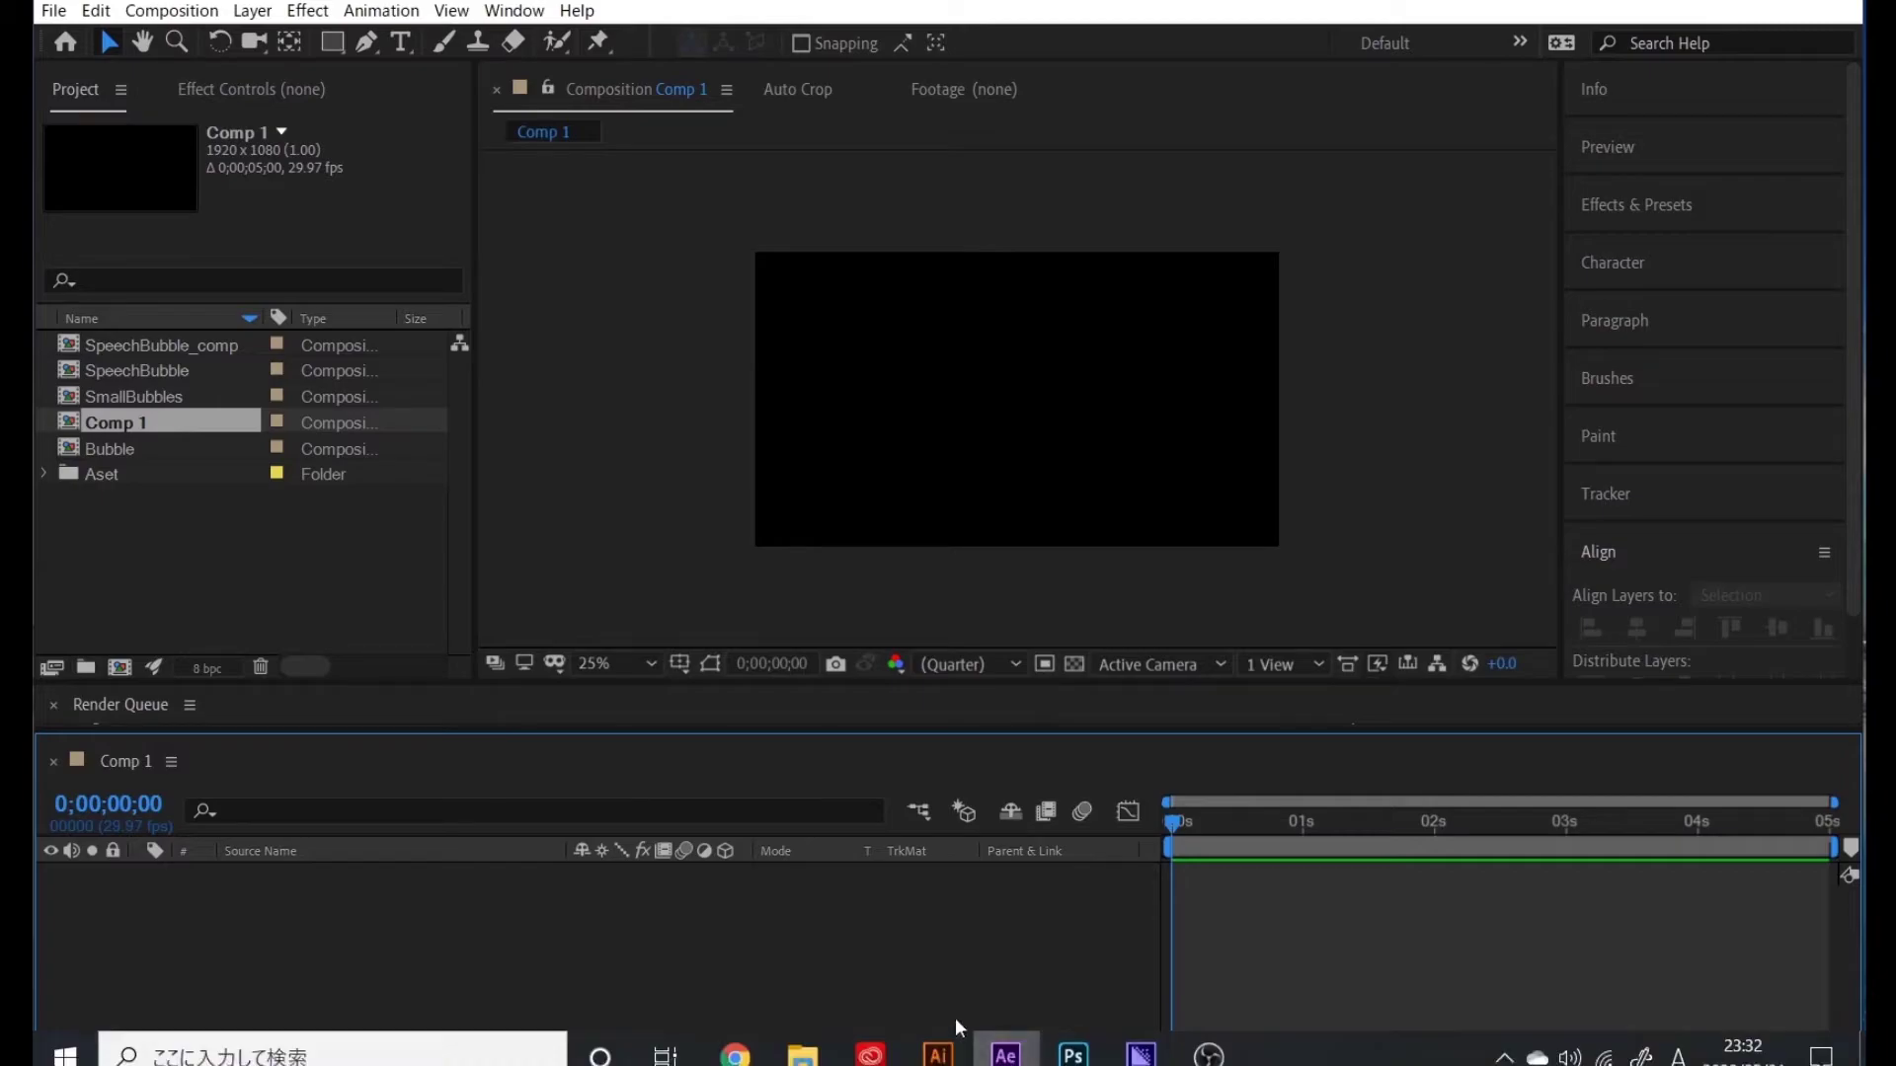
left_click(940, 1057)
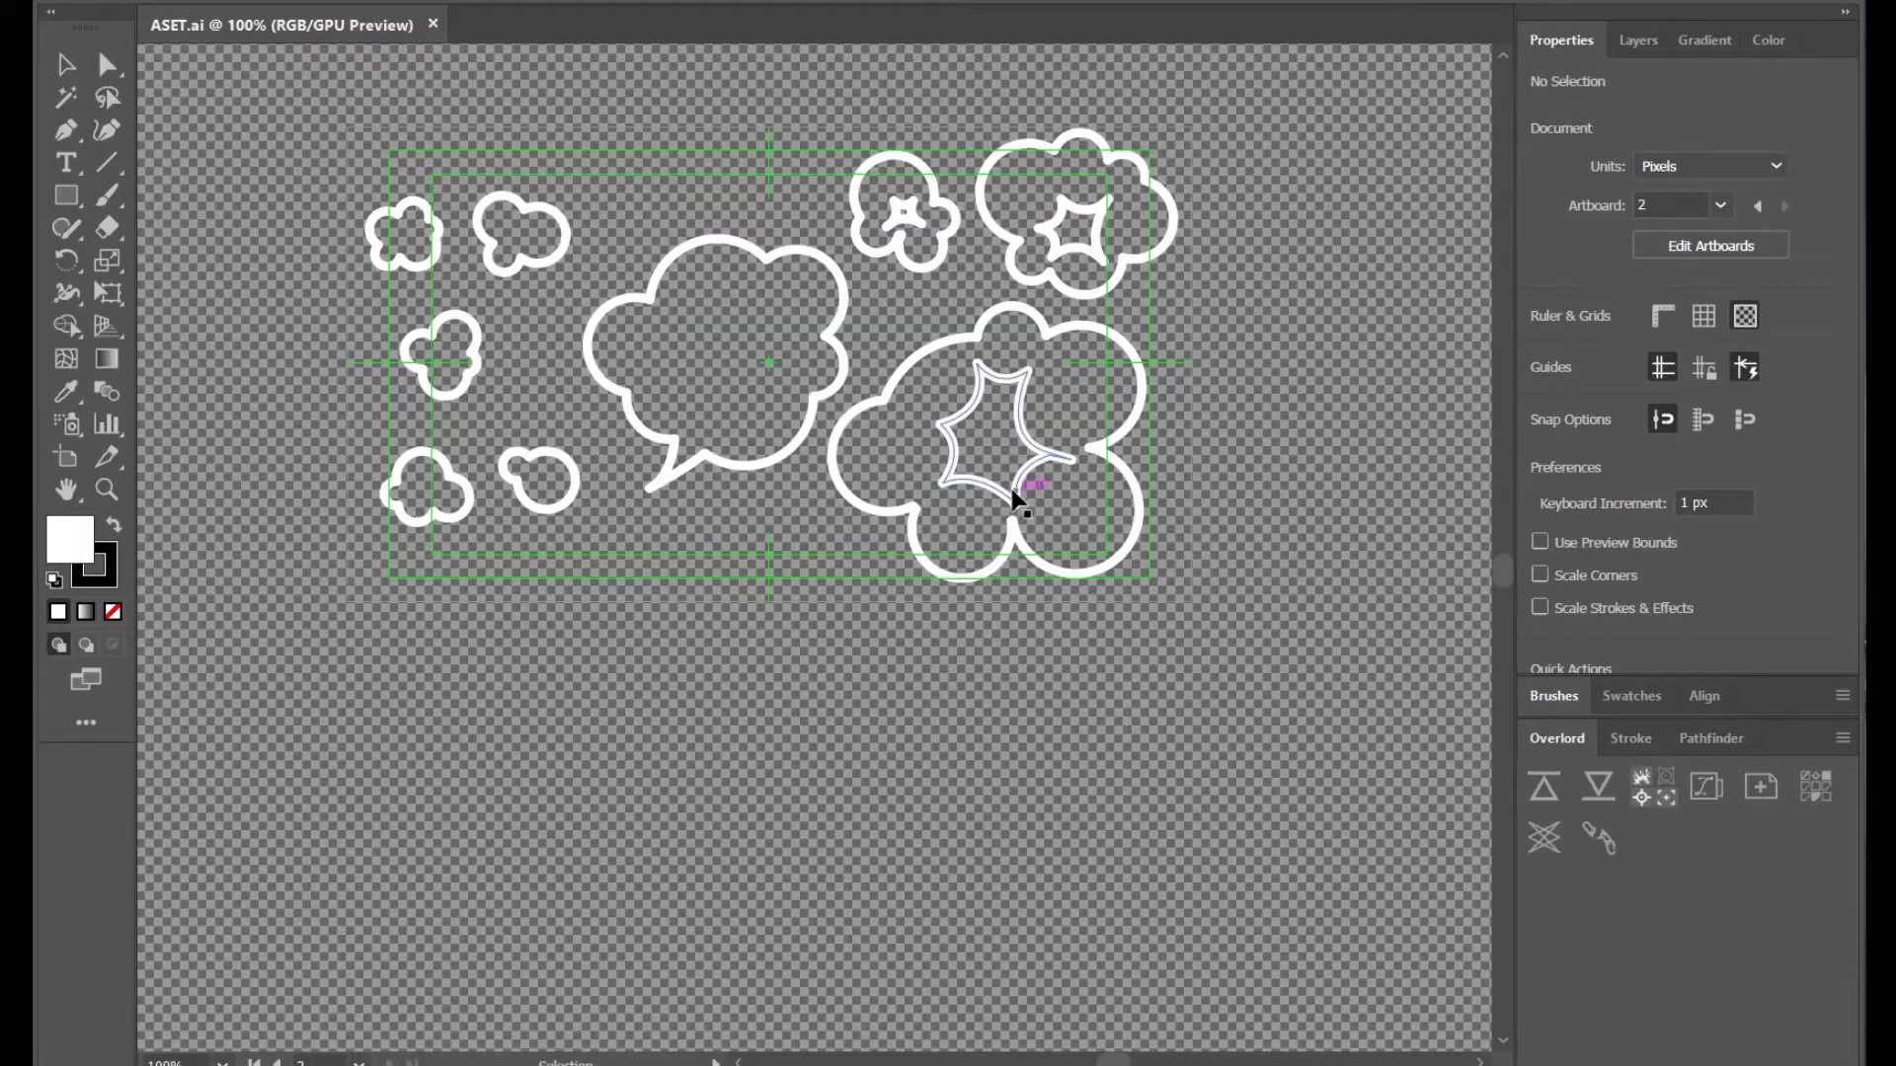
left_click(679, 265)
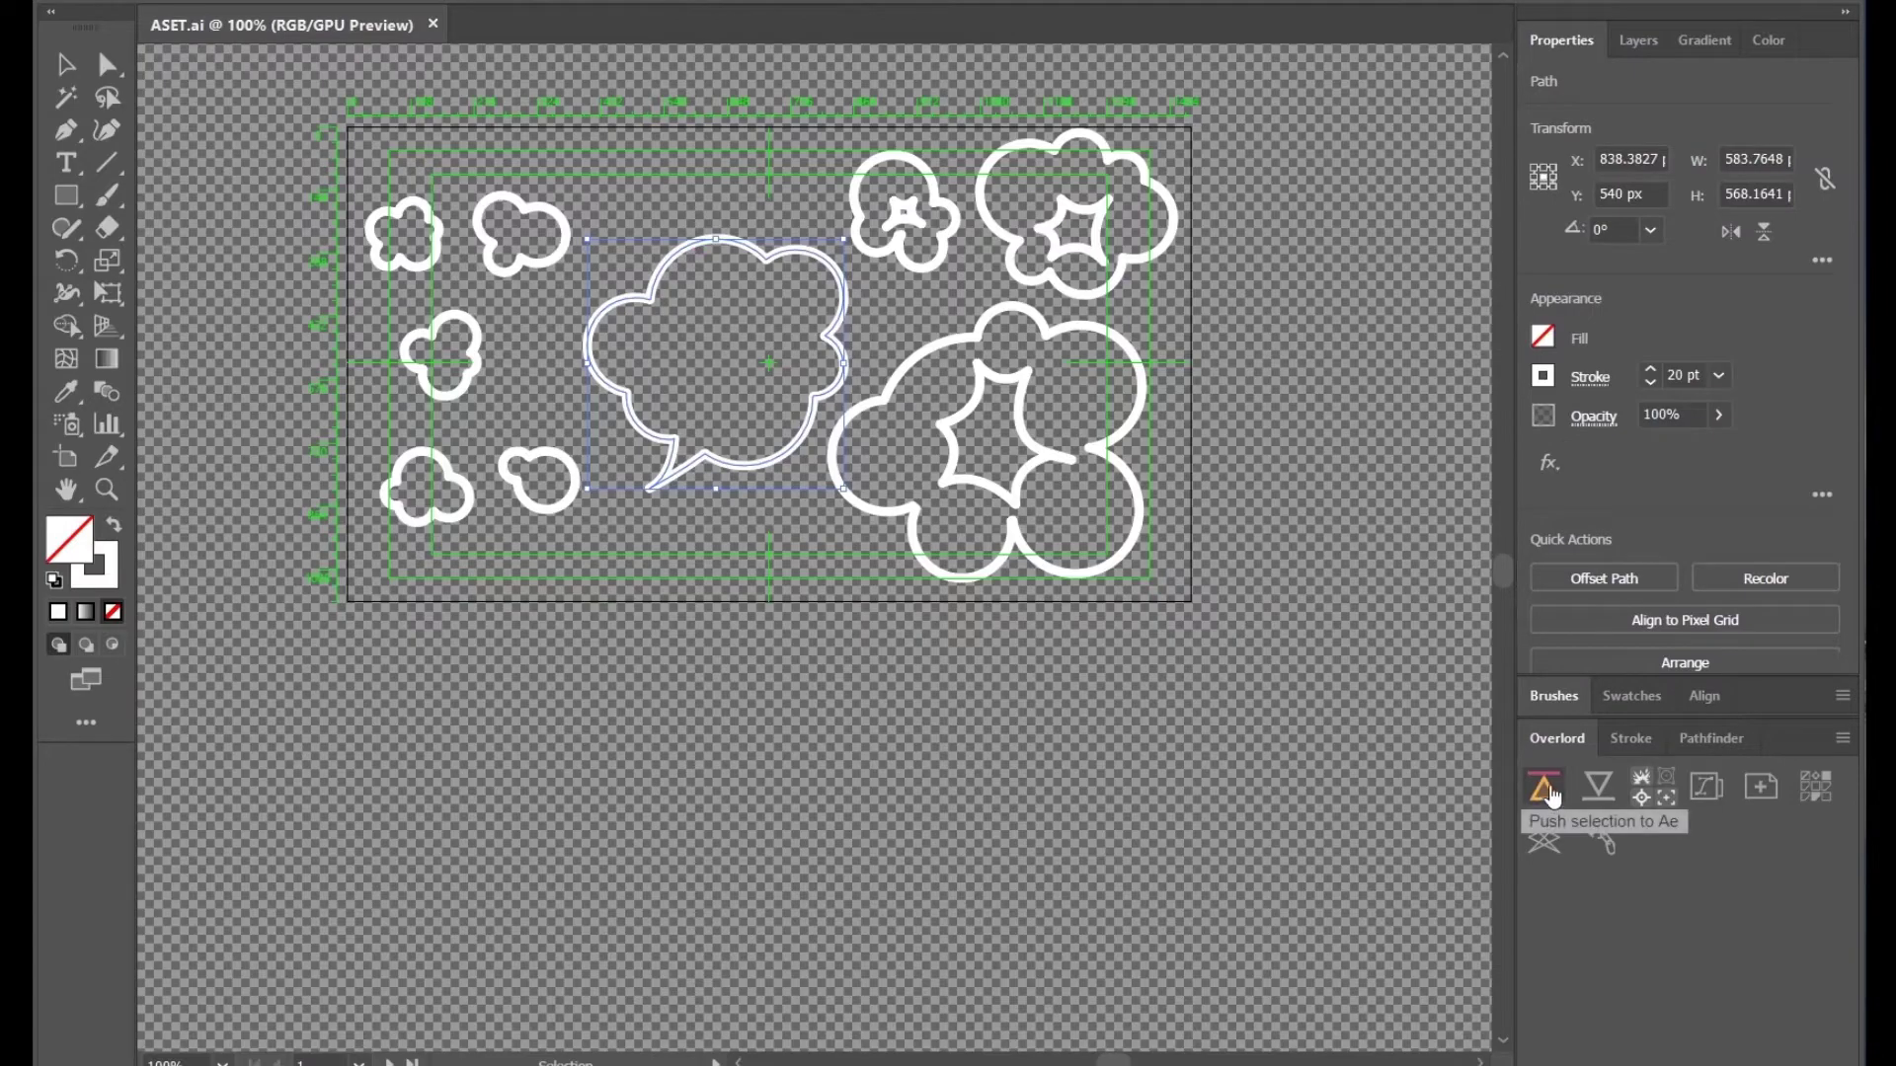
left_click(1552, 794)
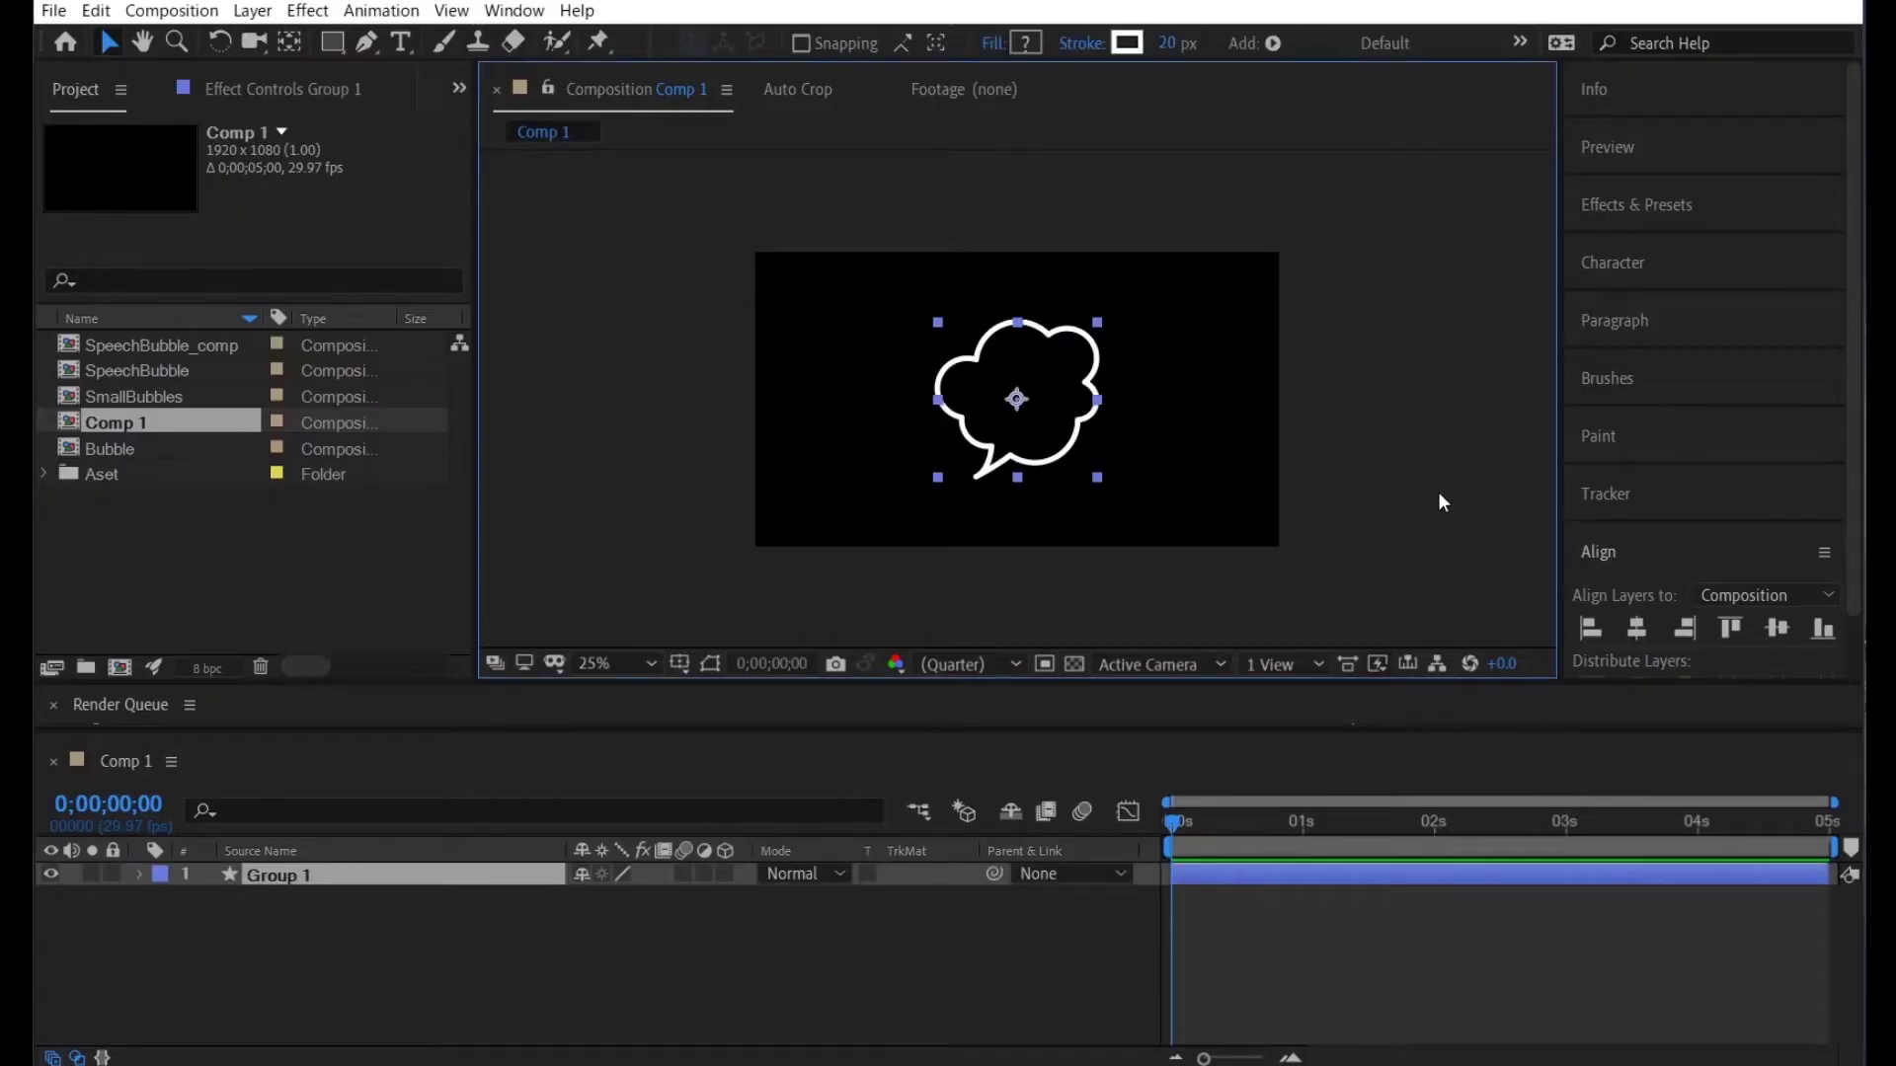
Move Group 1's anchor point to the bubble tail's bottom-left tip, then set the time to frame 5
left_click(549, 937)
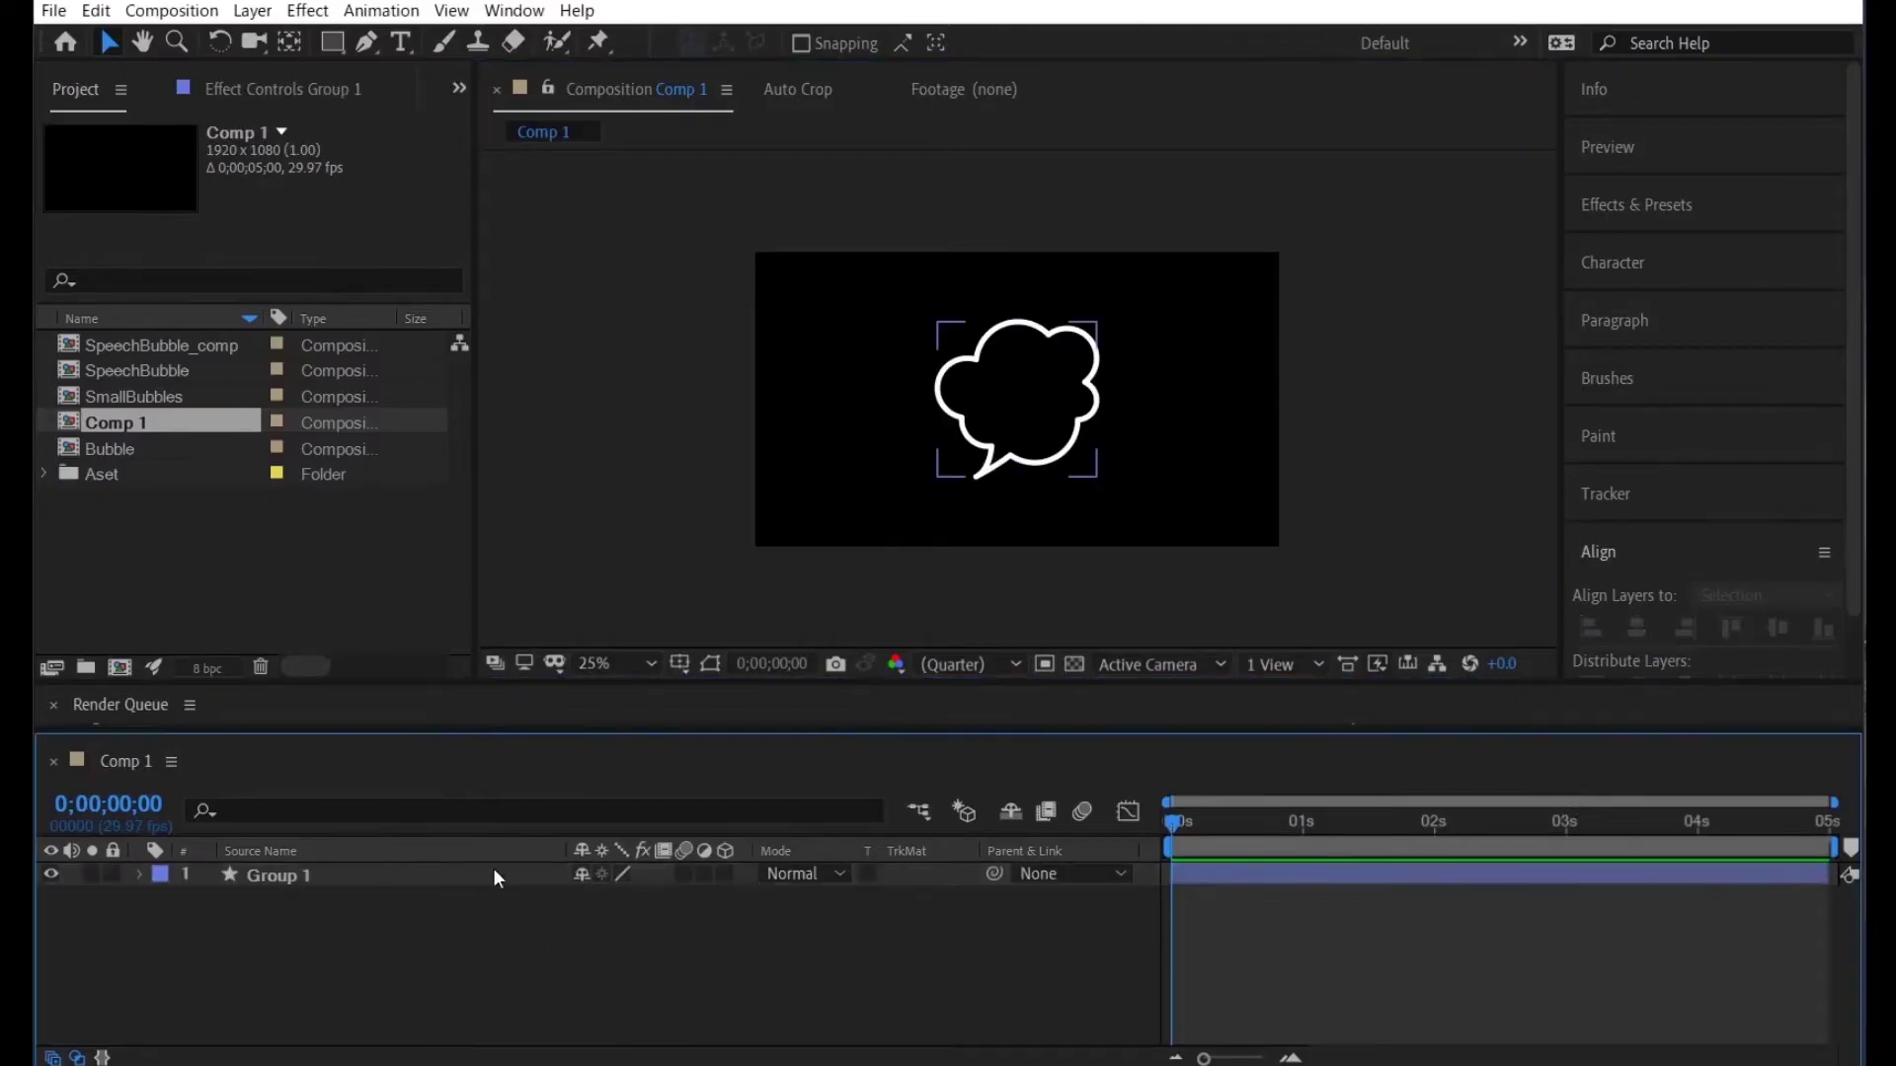
left_click(405, 876)
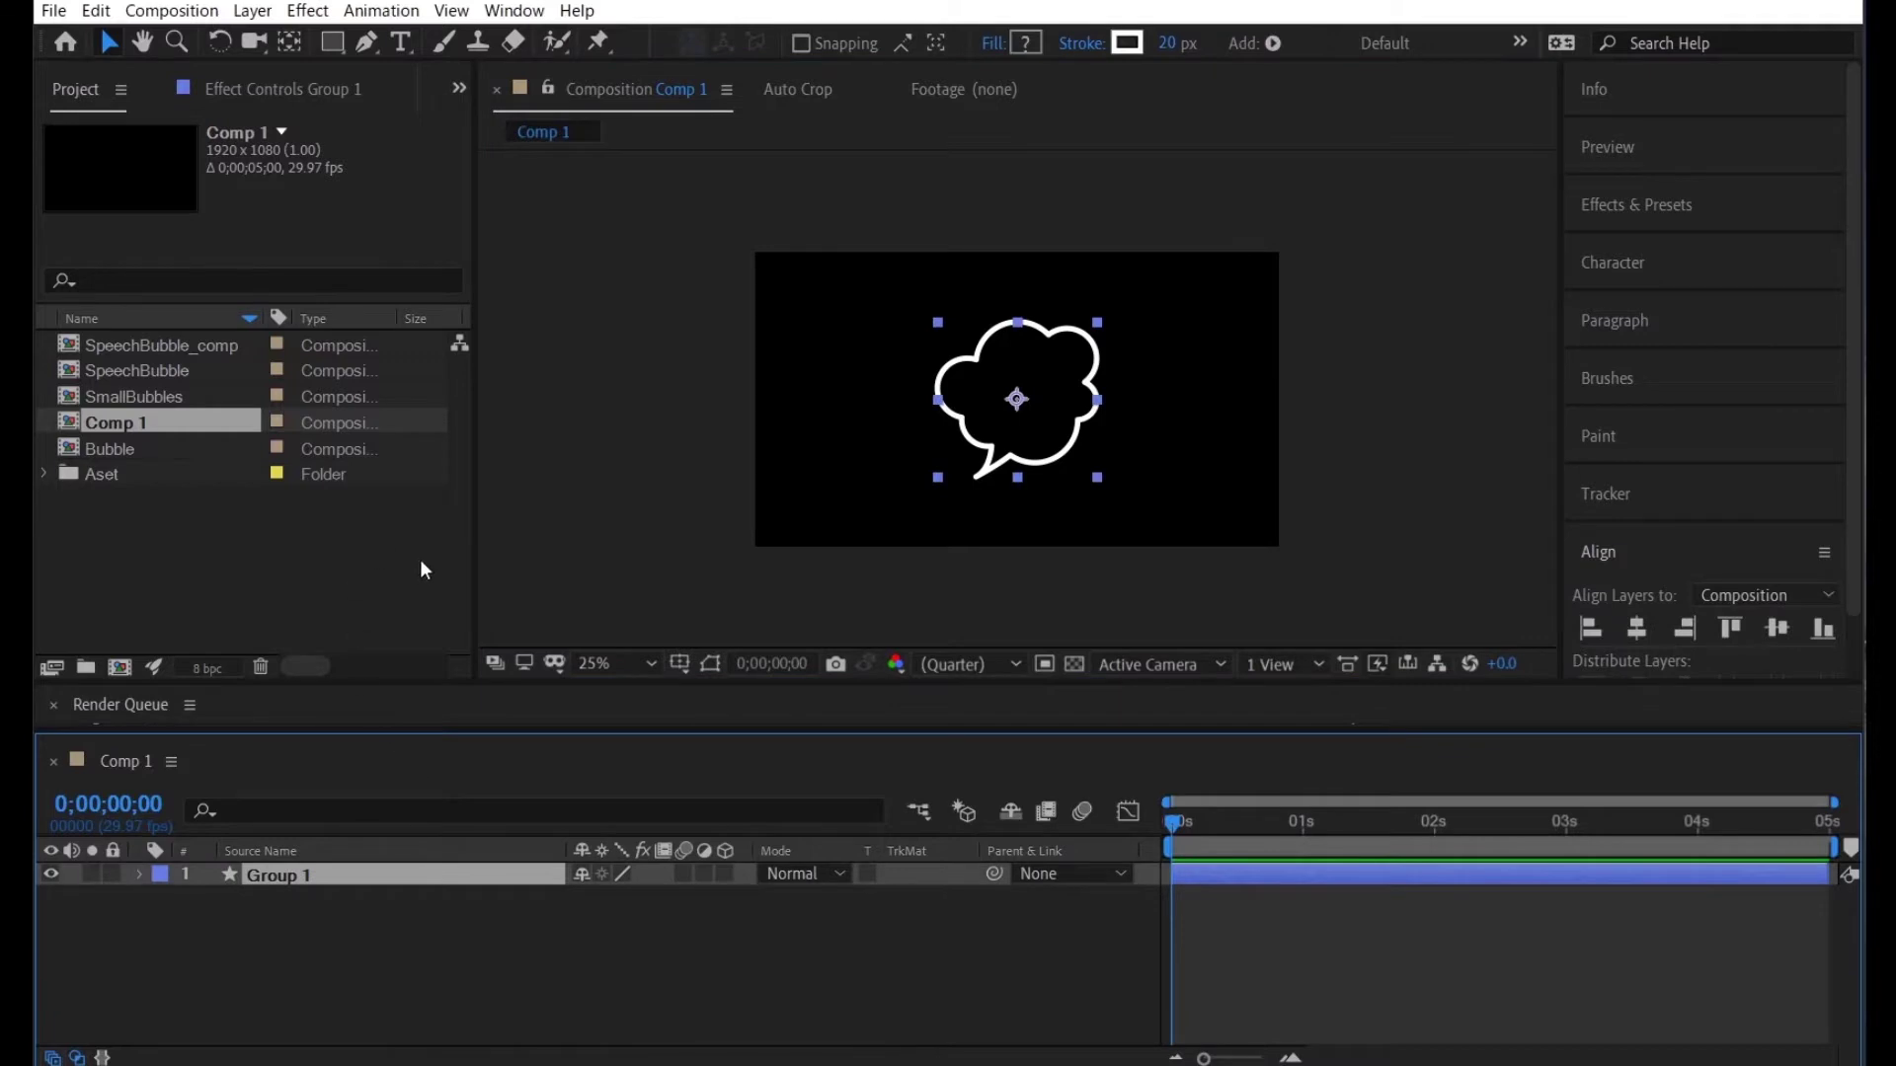
left_click(289, 42)
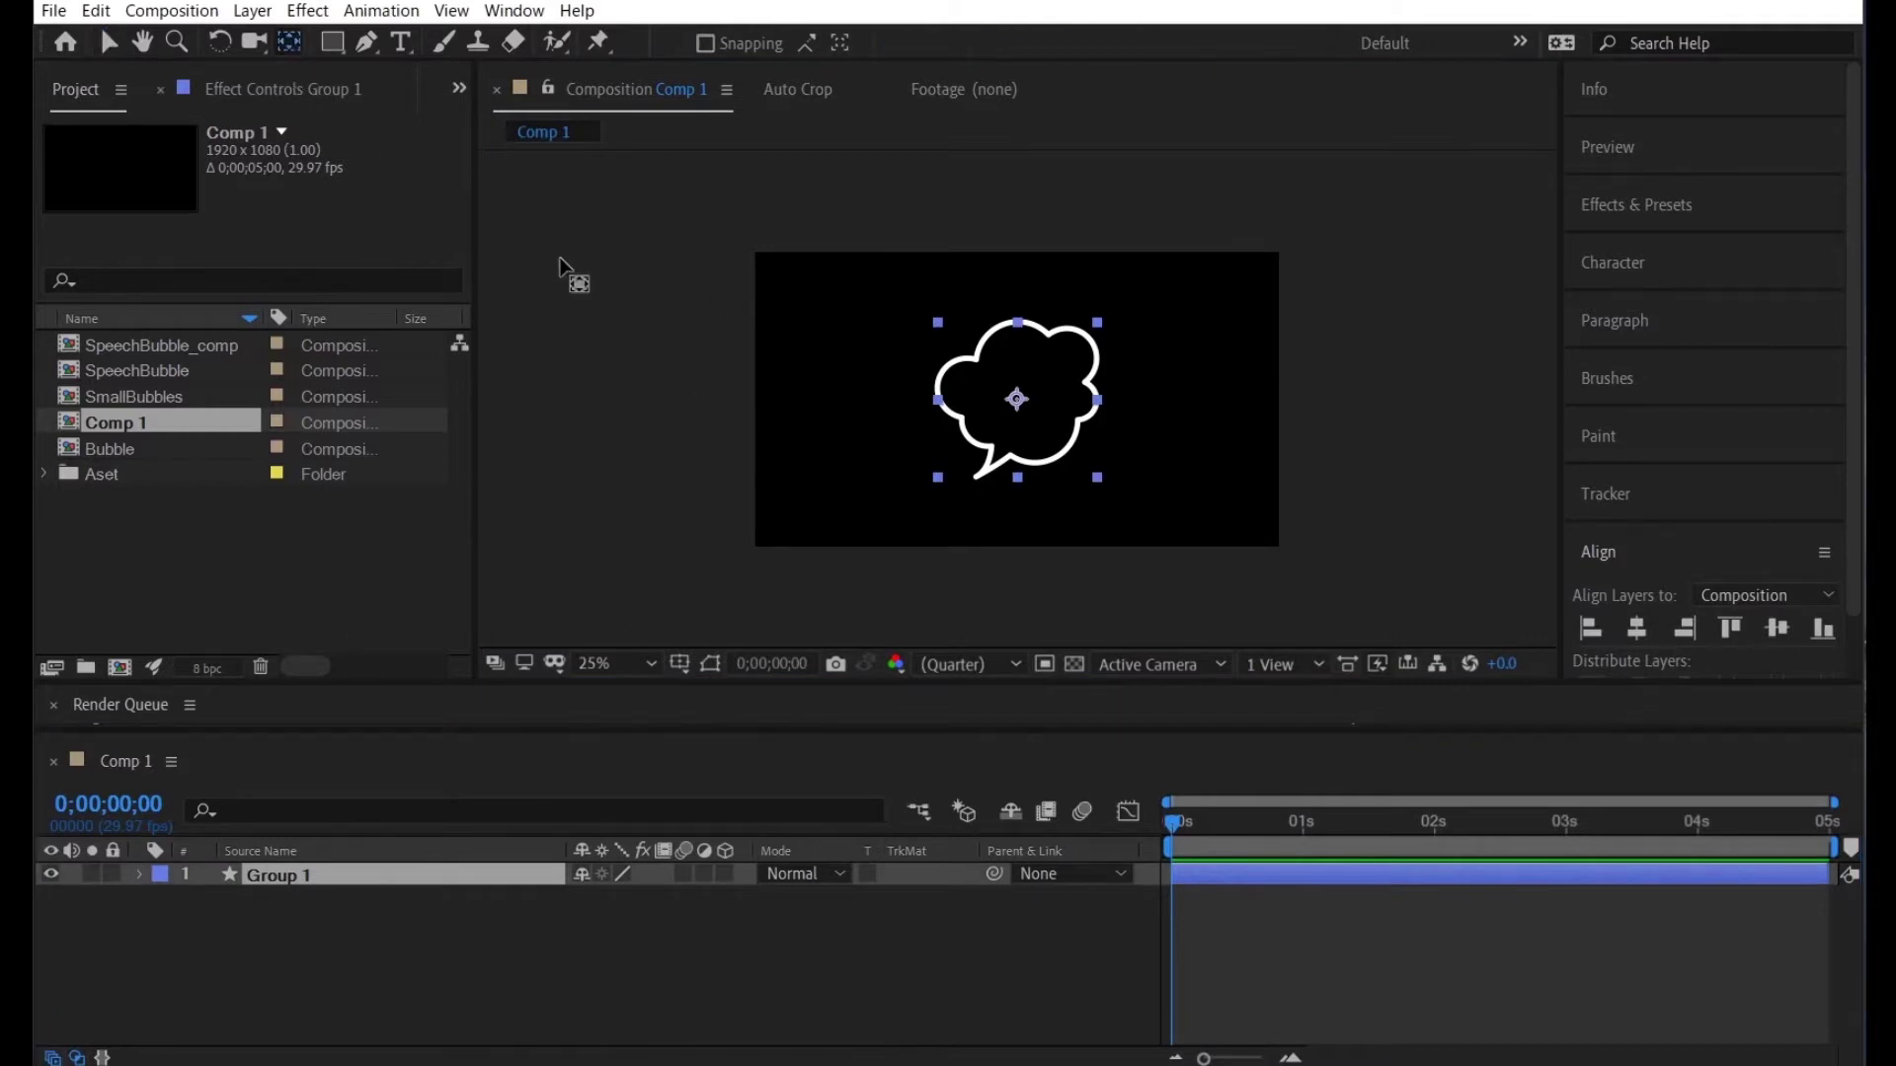
left_click(1016, 401)
left_click_drag(1016, 401, 965, 486)
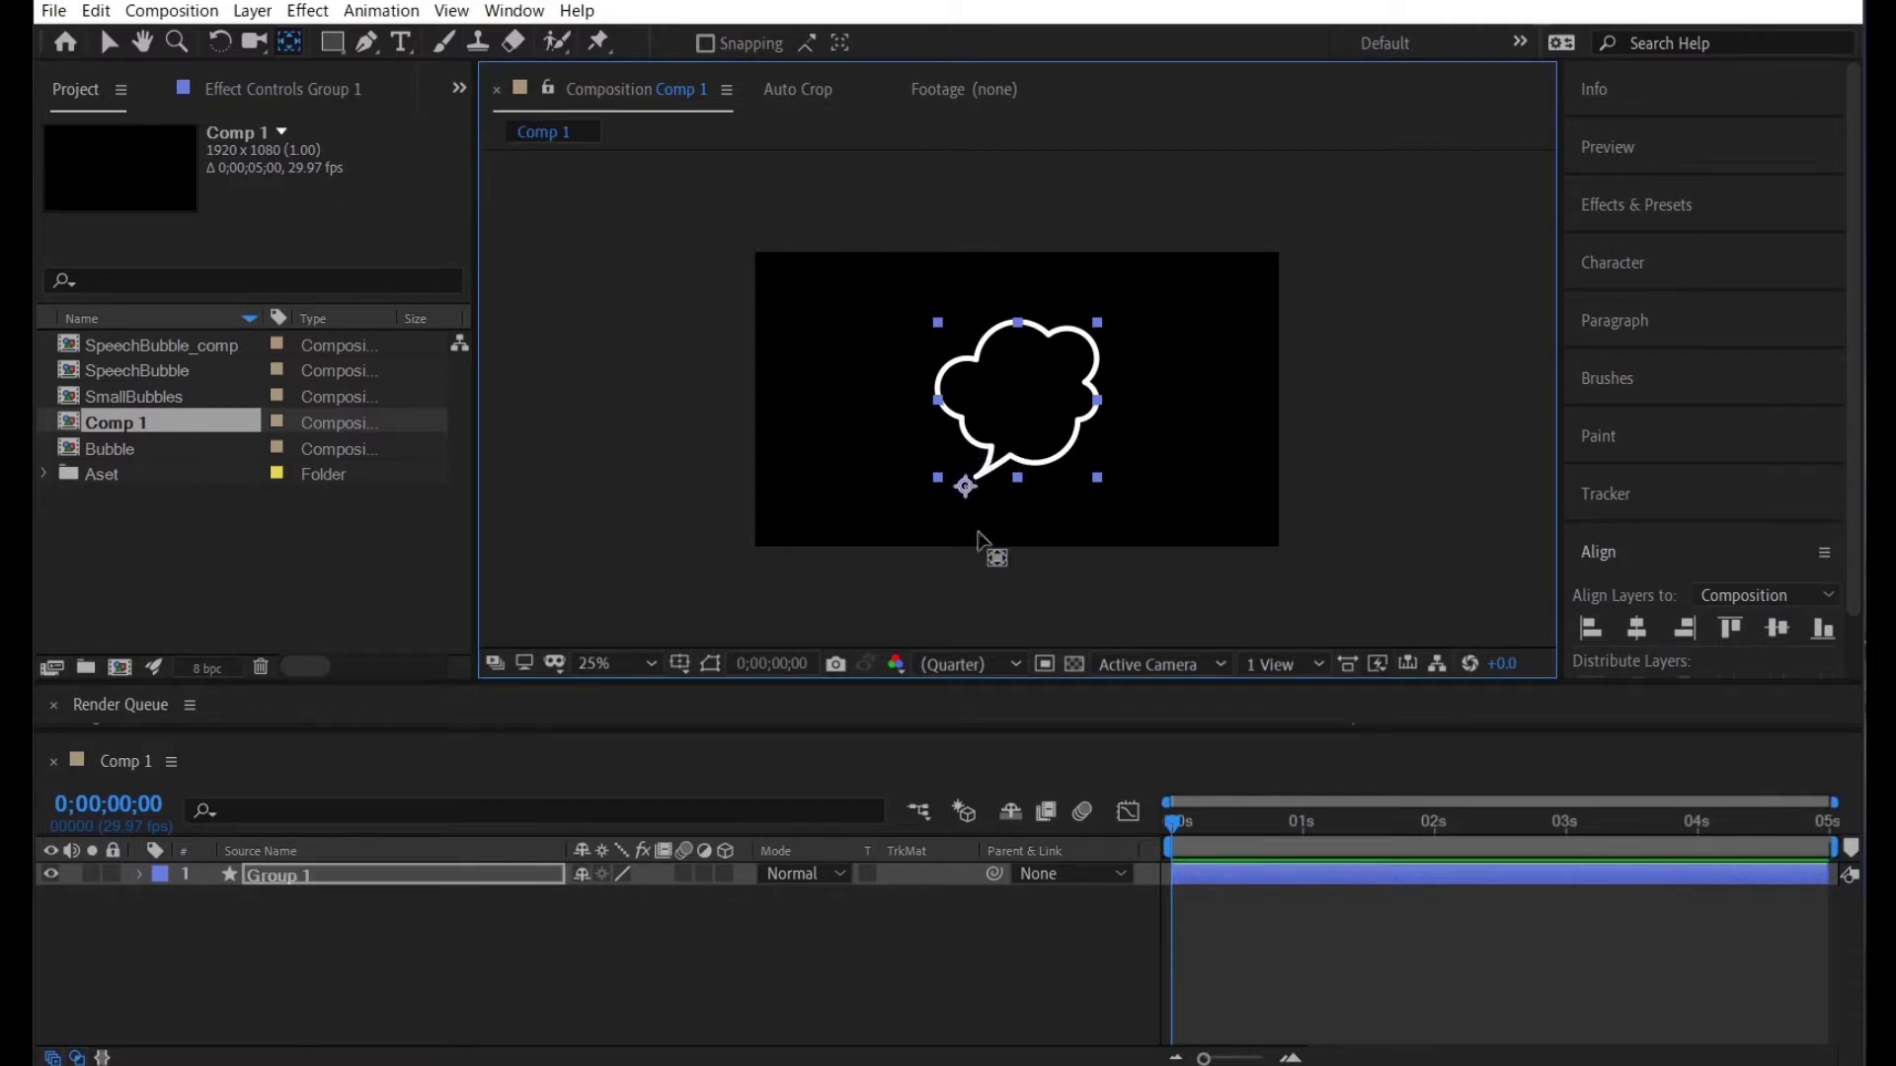
left_click(856, 943)
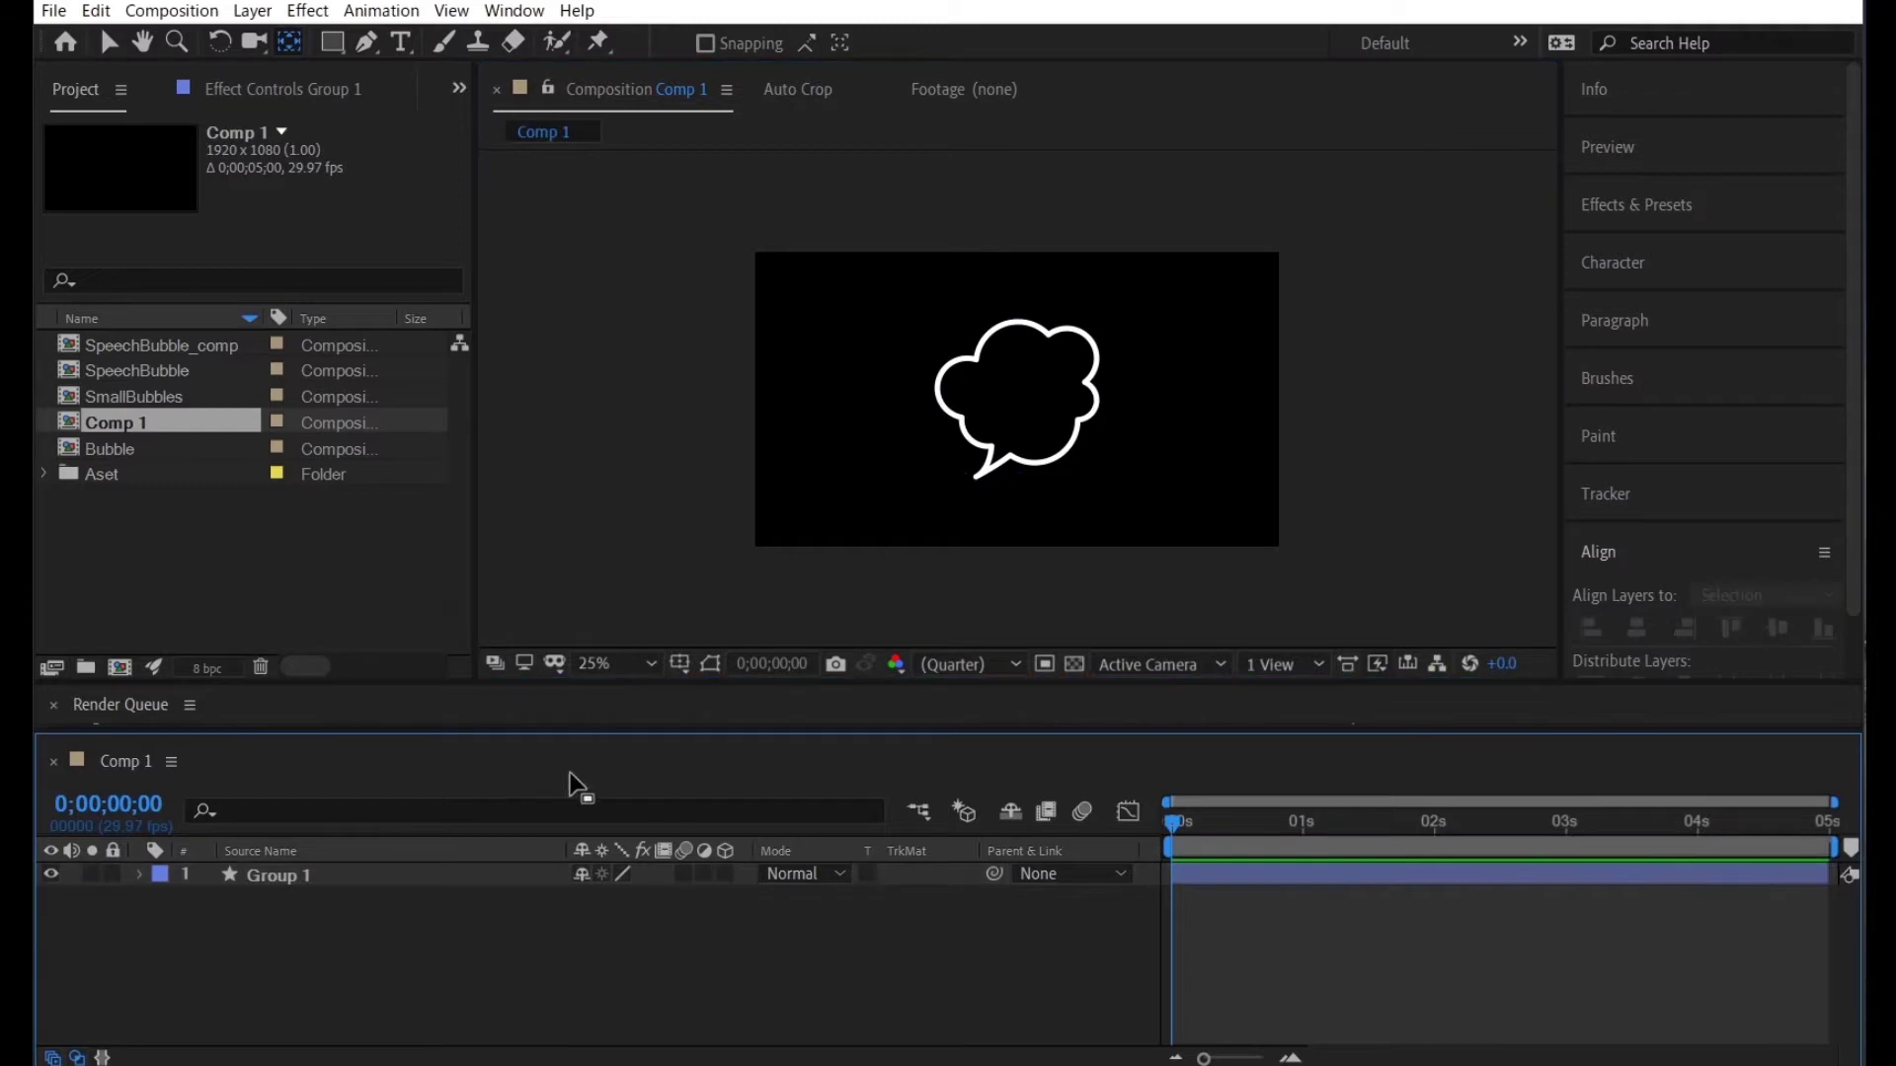
left_click(336, 874)
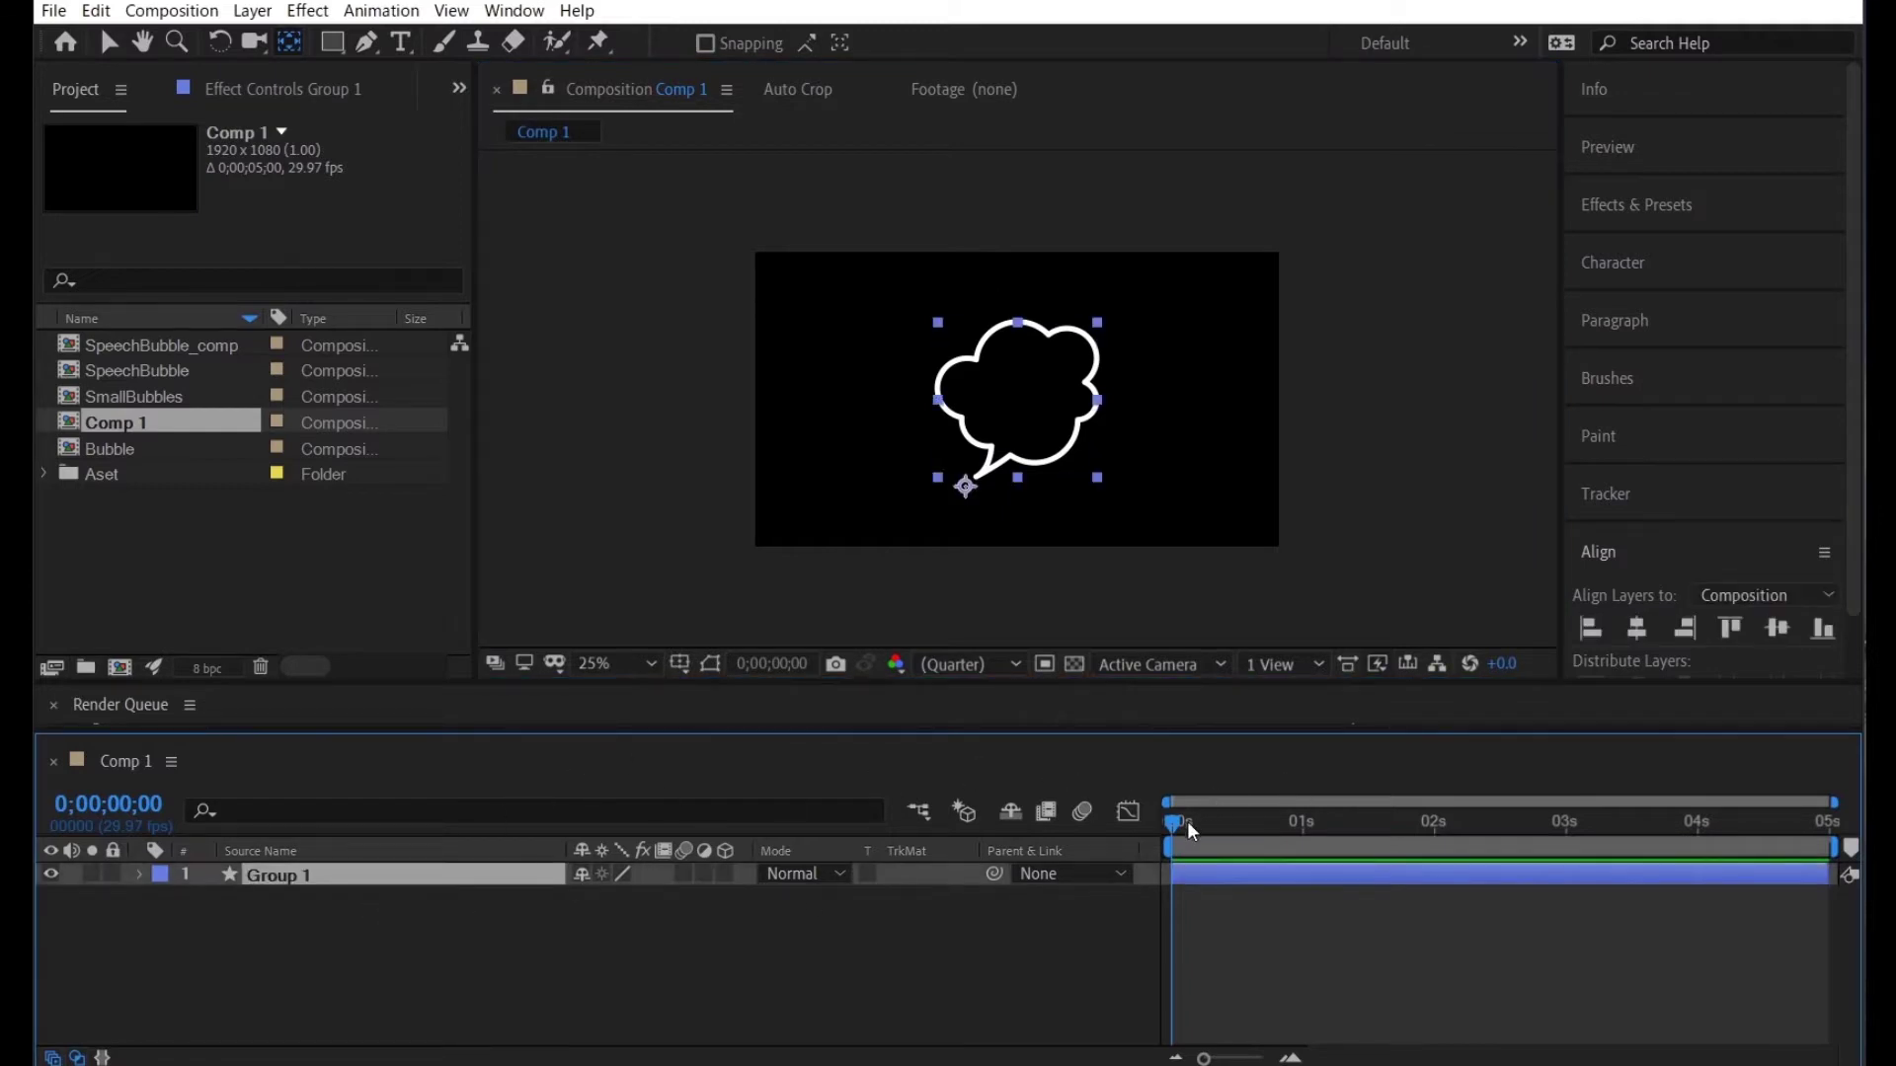
left_click_drag(1177, 828, 1201, 841)
Keyframe Group 1's Scale from 0% at 0s to 100% at frame 5 and preview it
key("s")
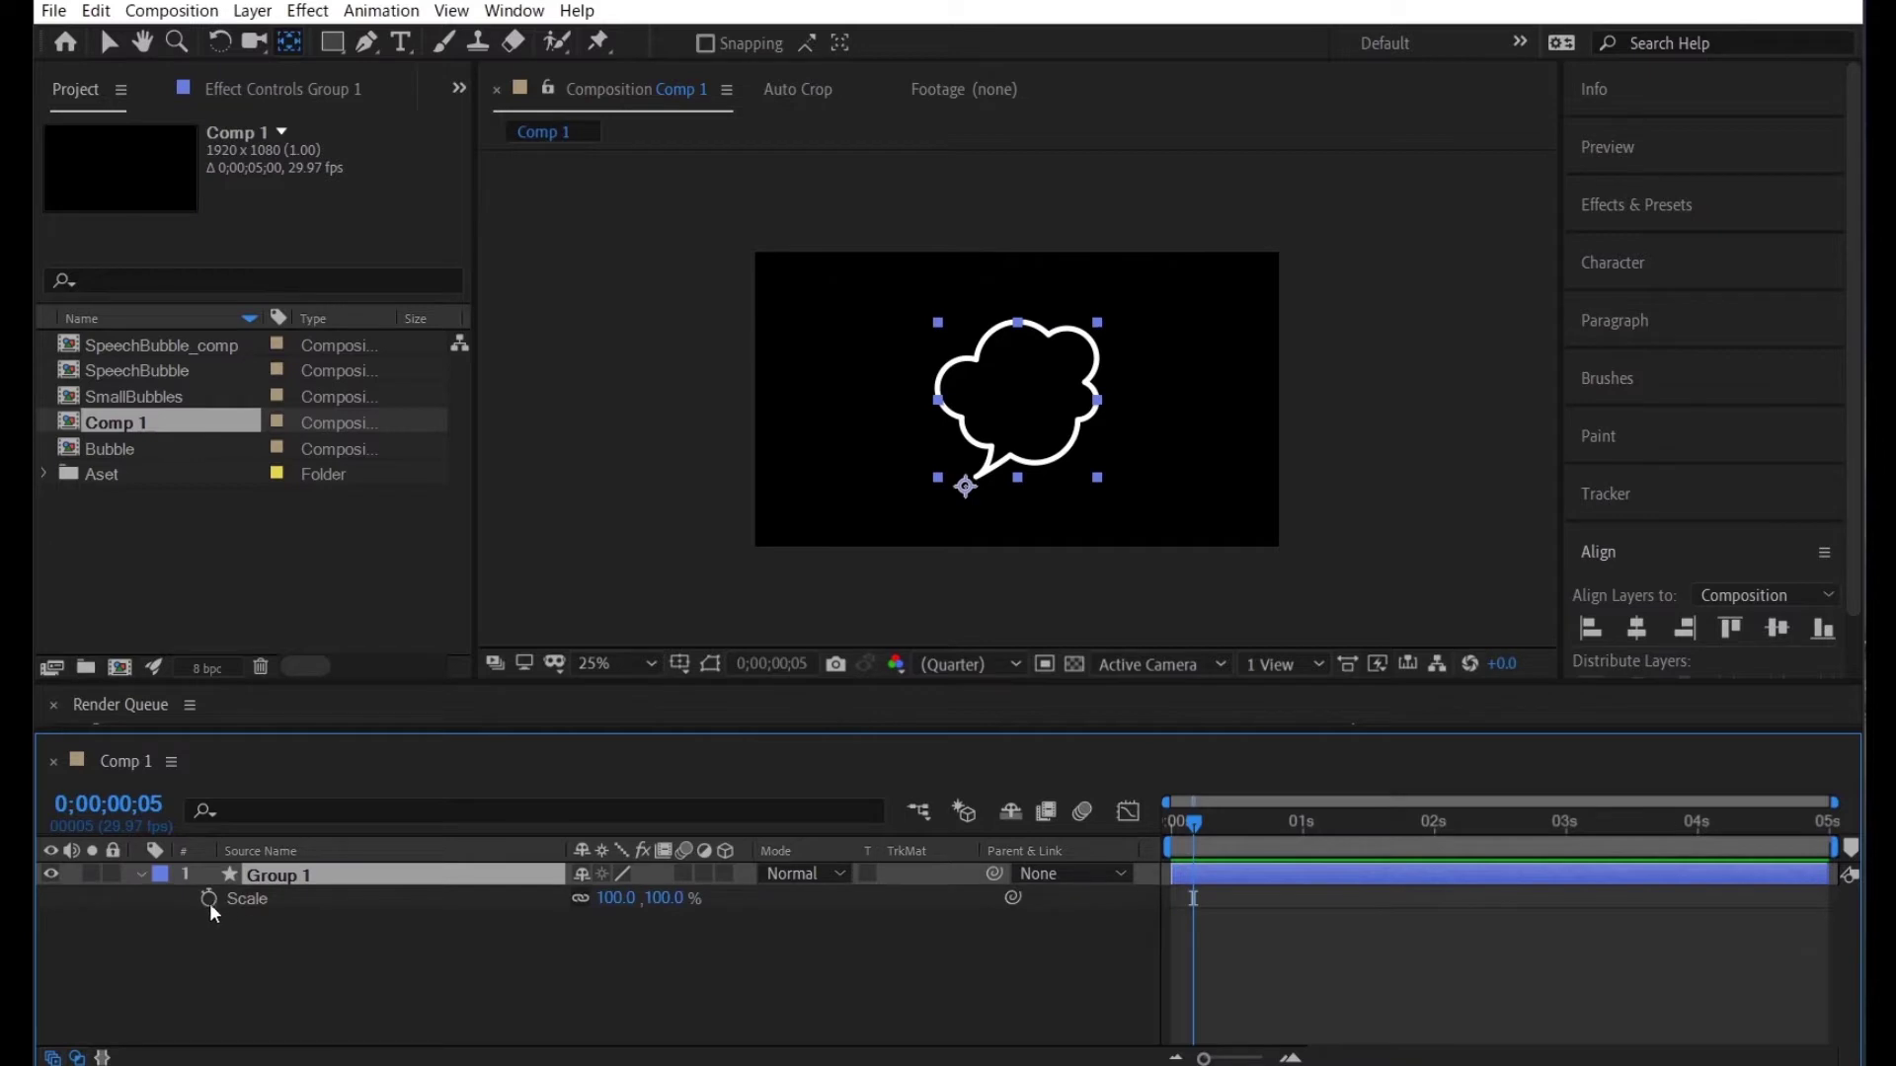
left_click(209, 898)
left_click_drag(1195, 825, 1135, 826)
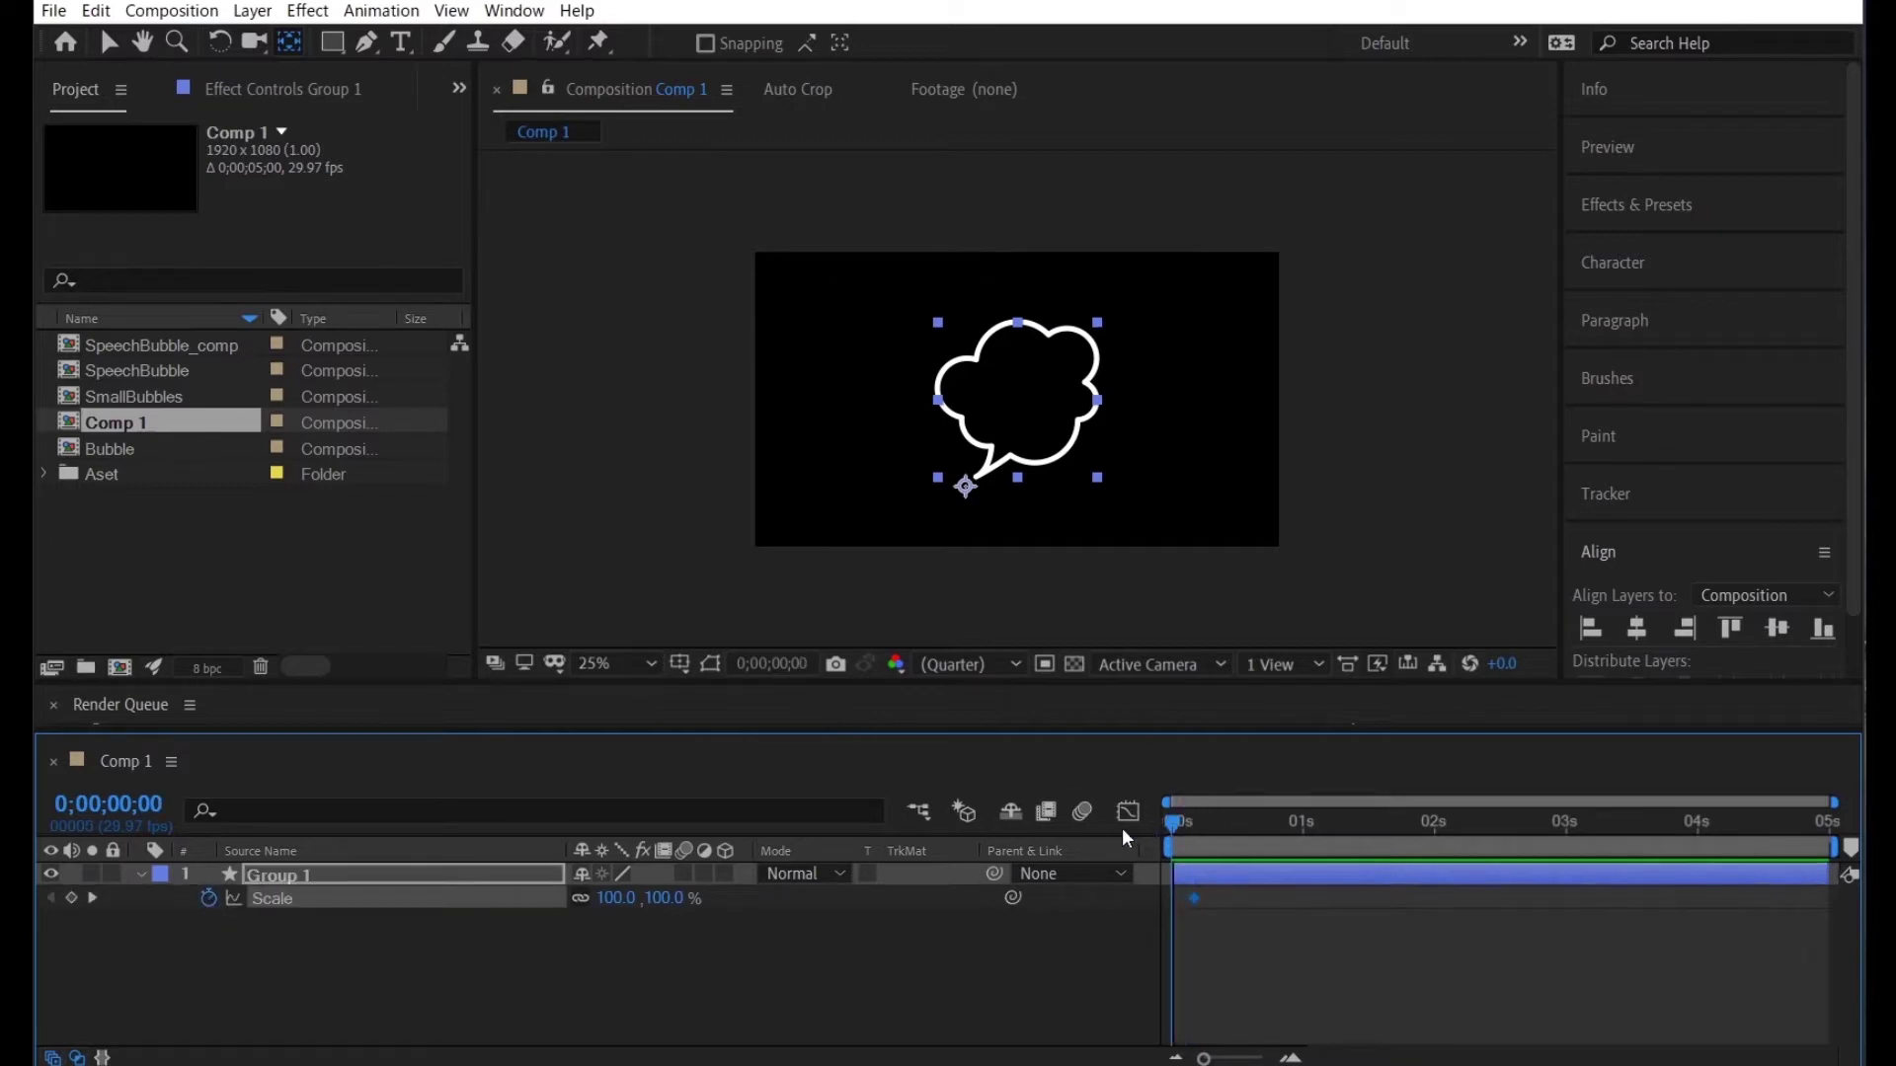
left_click(616, 898)
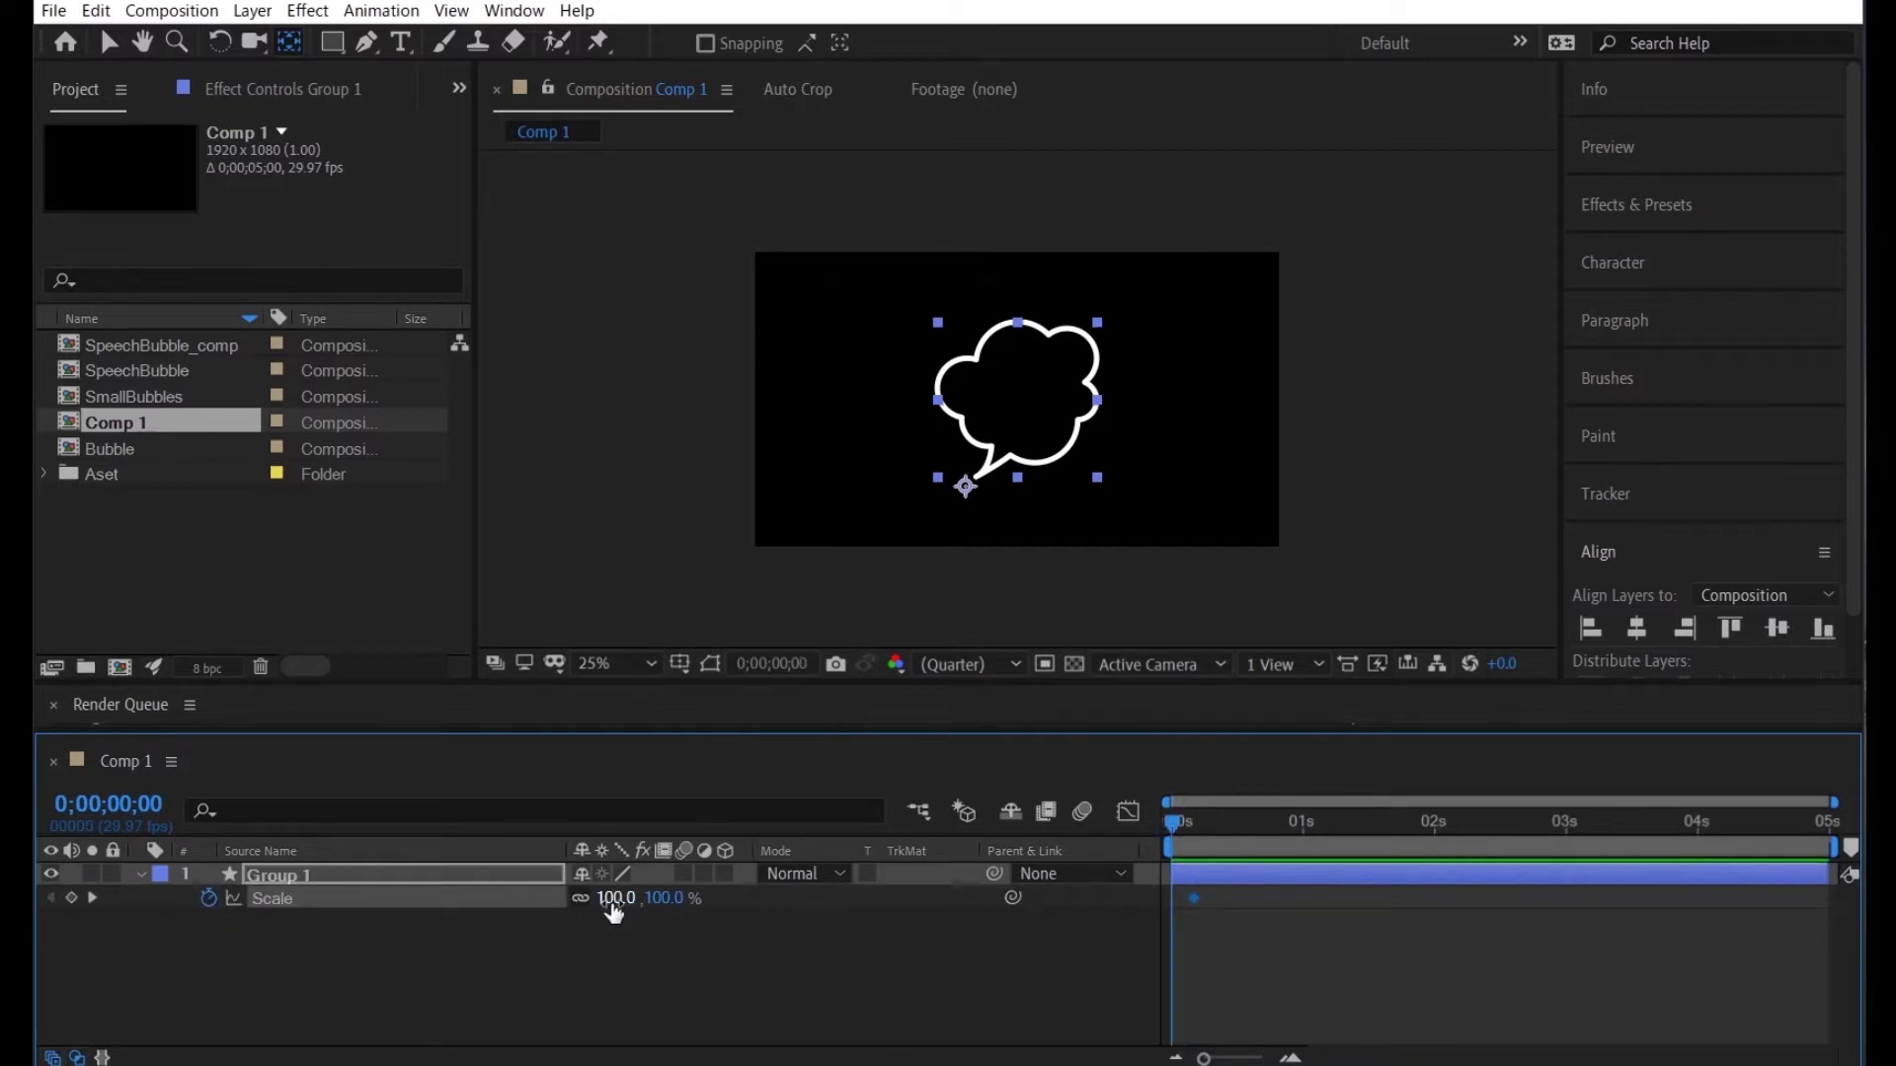
type("0")
key("Return")
left_click_drag(1247, 893, 1048, 982)
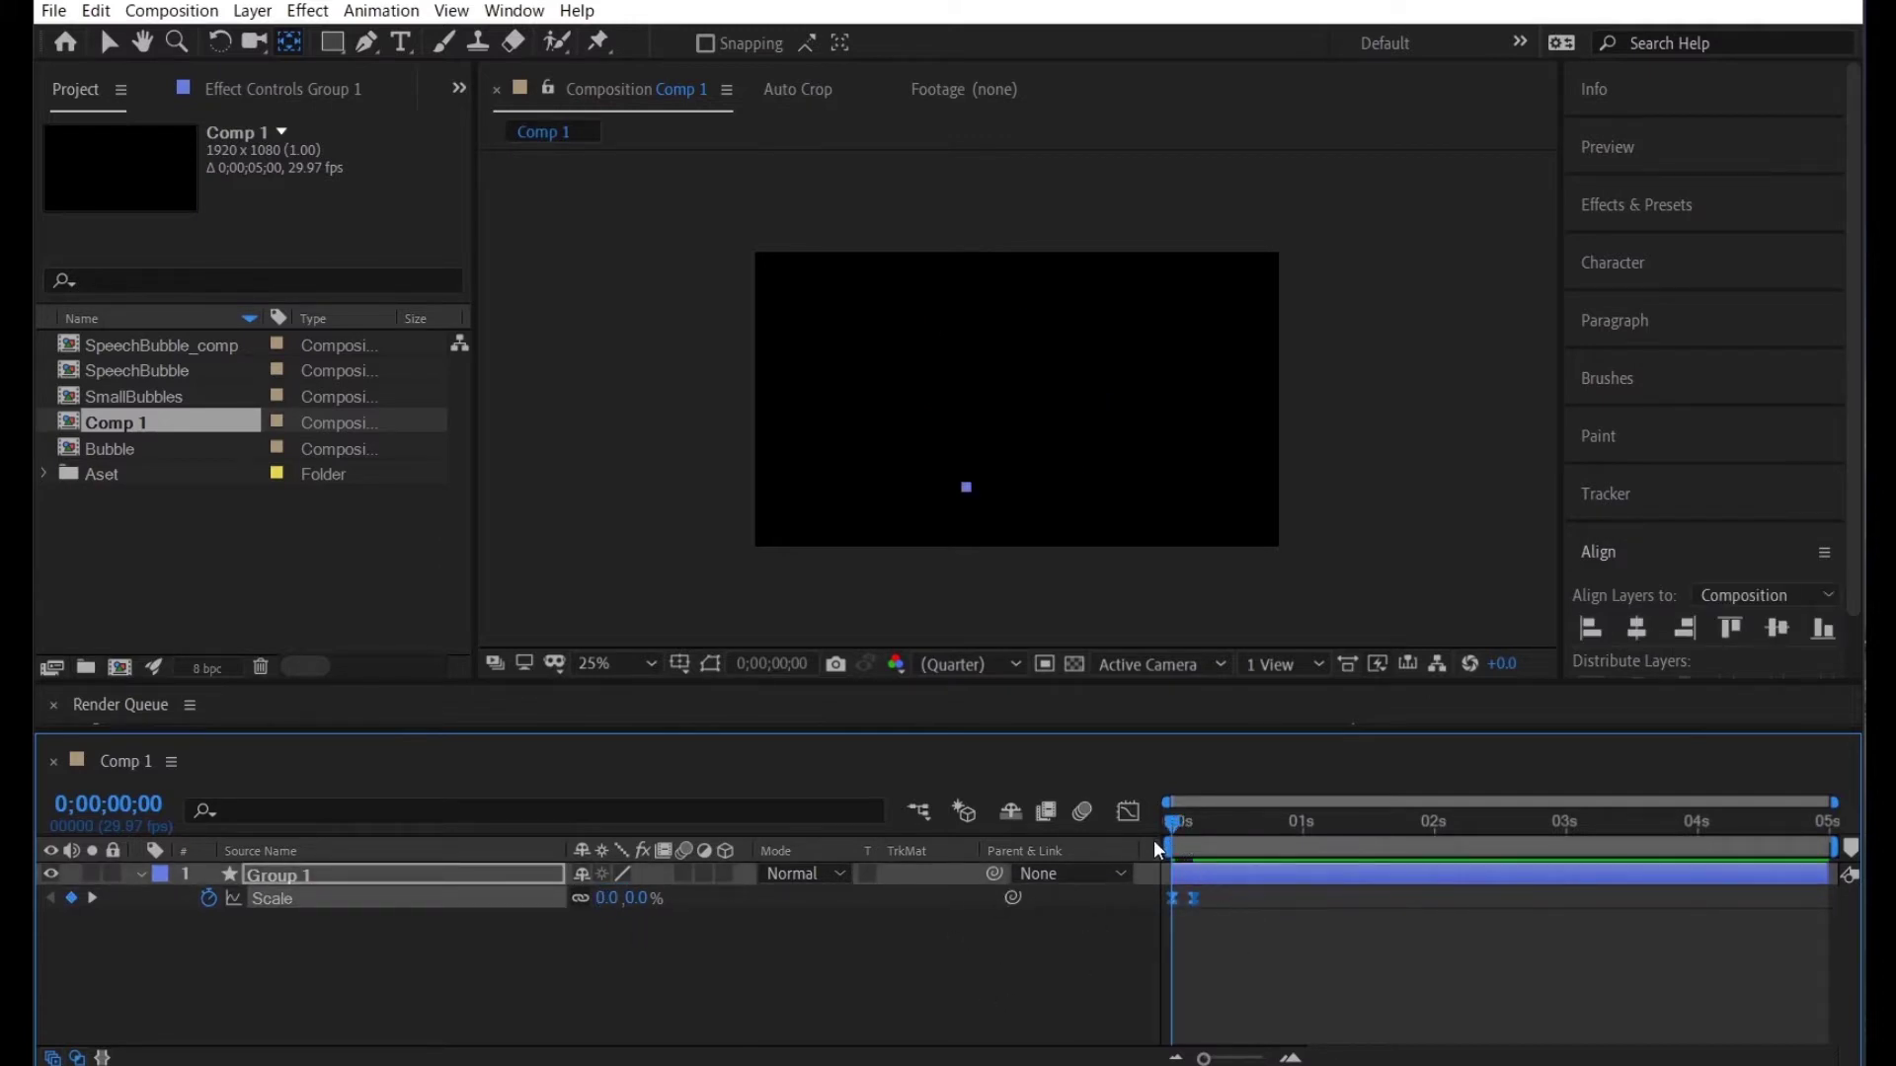
key("space")
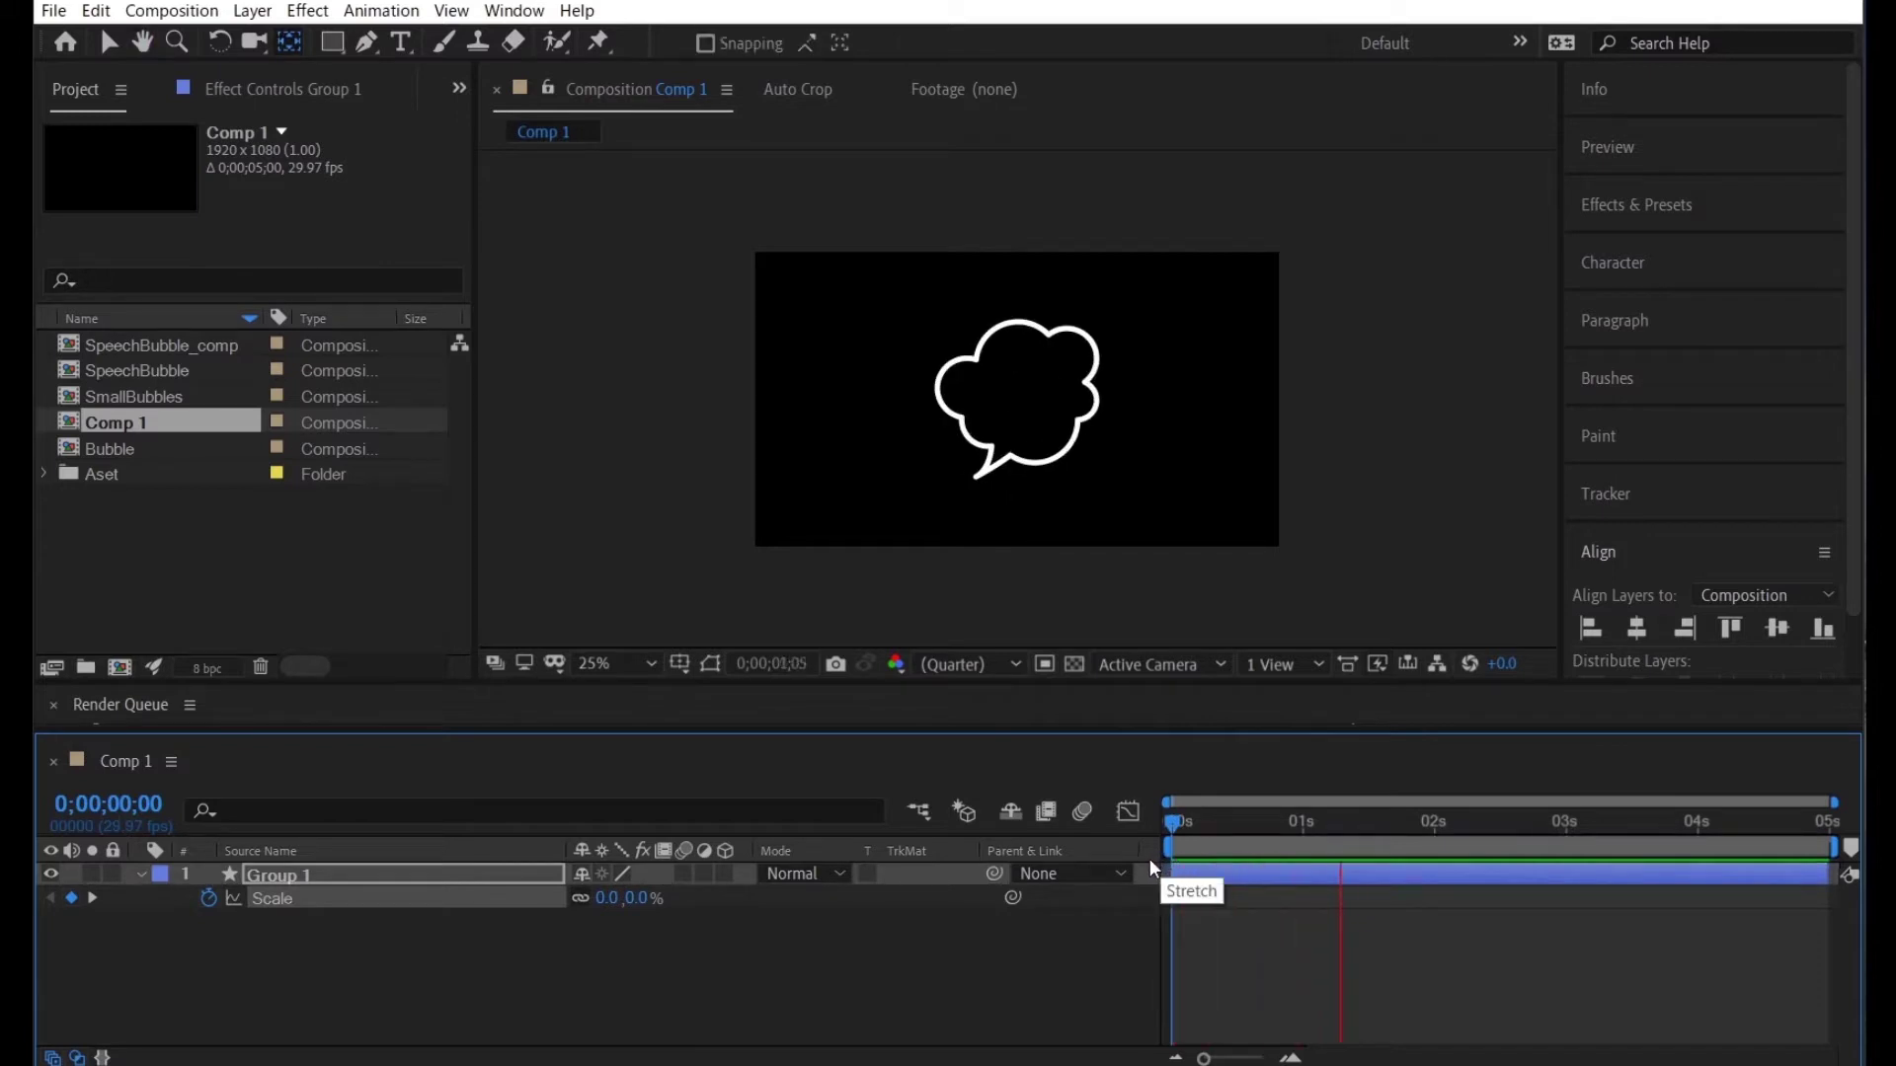
key("space")
Trim the bubble layer's out-point to 2 seconds
left_click_drag(1441, 829, 1435, 833)
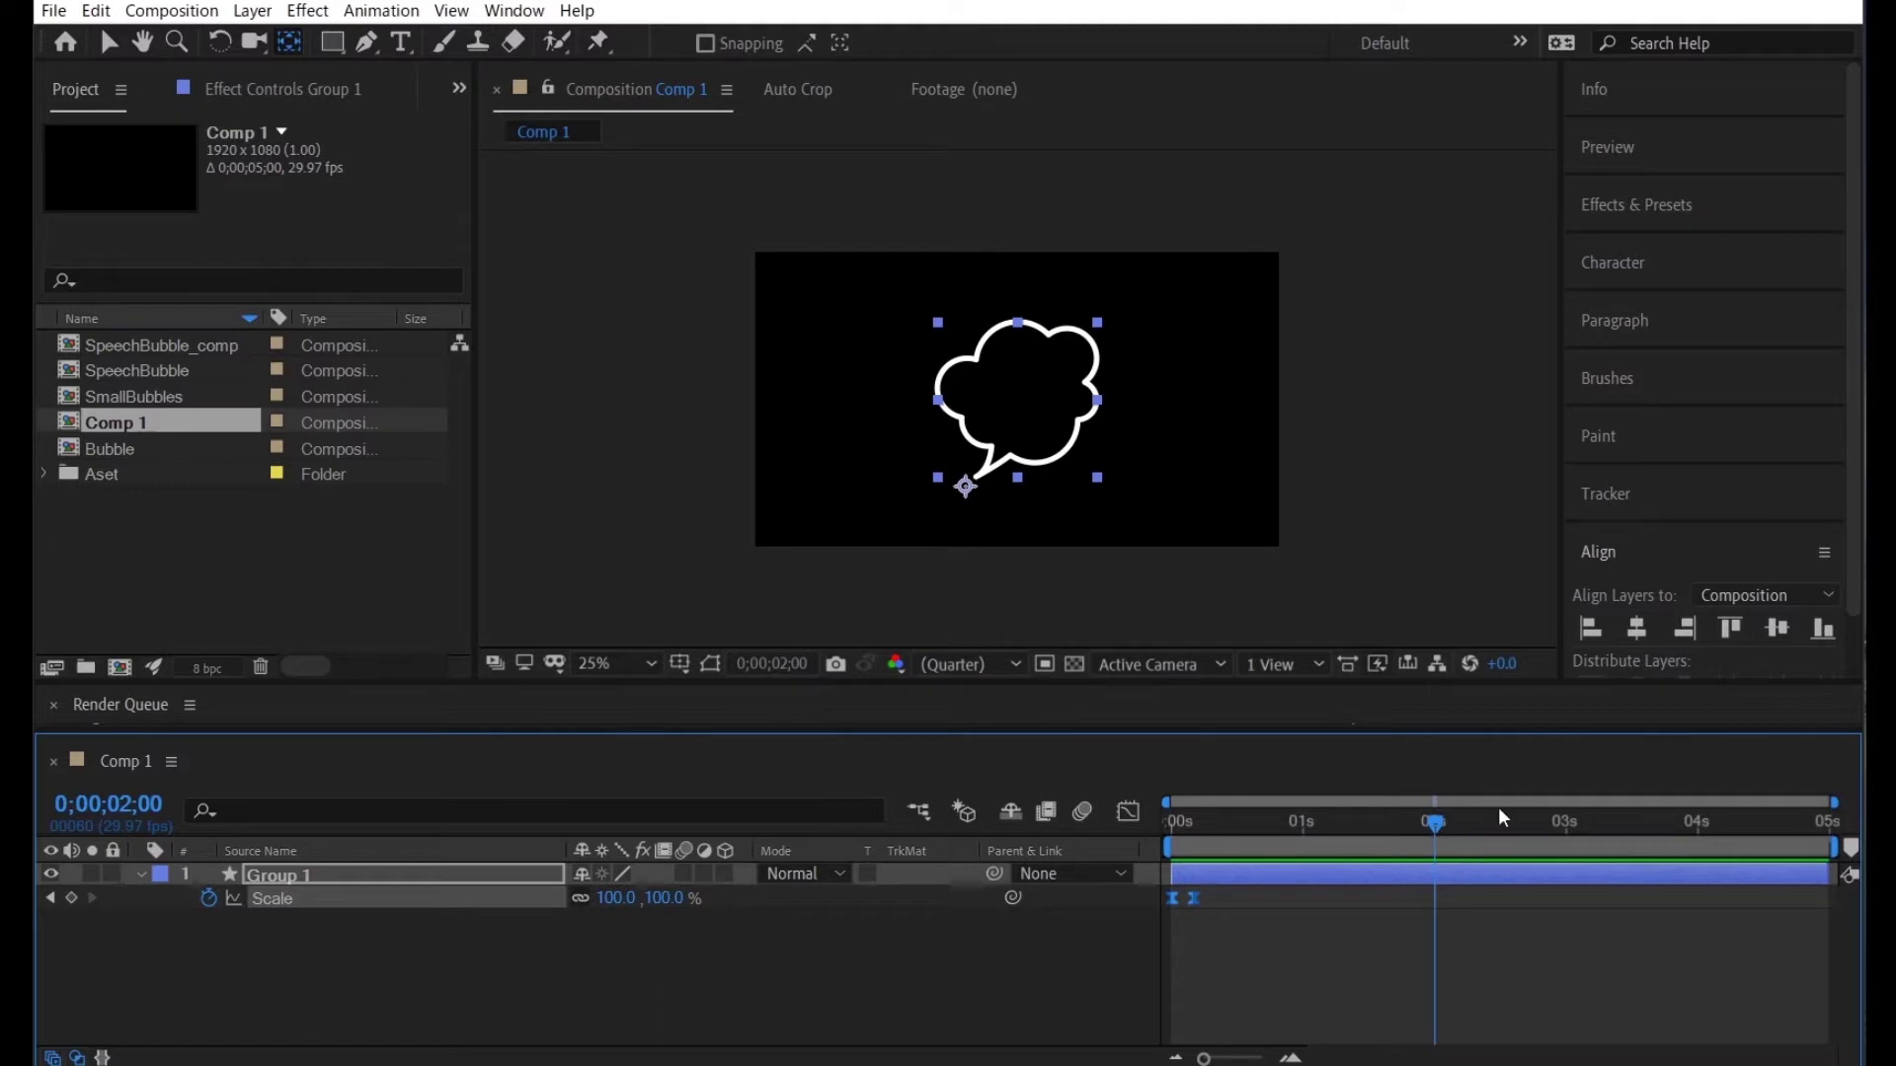
key("alt+bracketright")
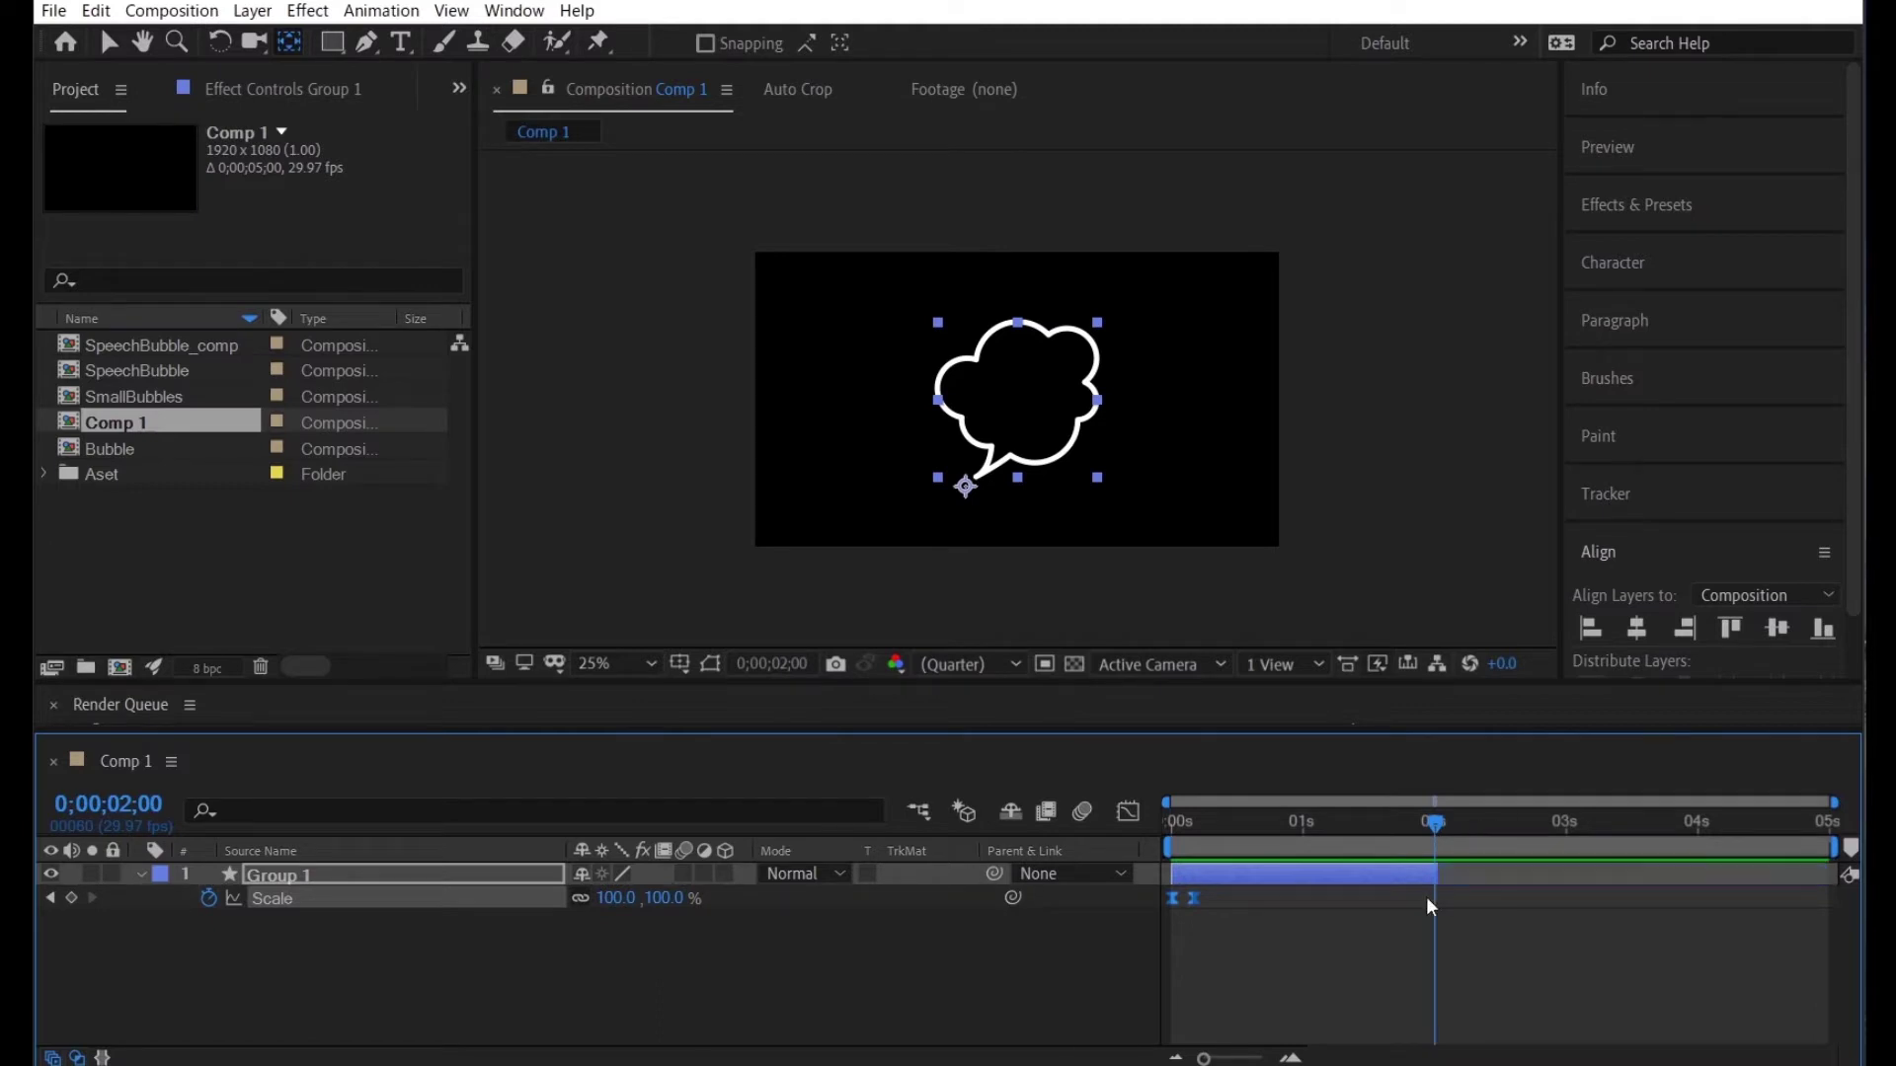
left_click(780, 945)
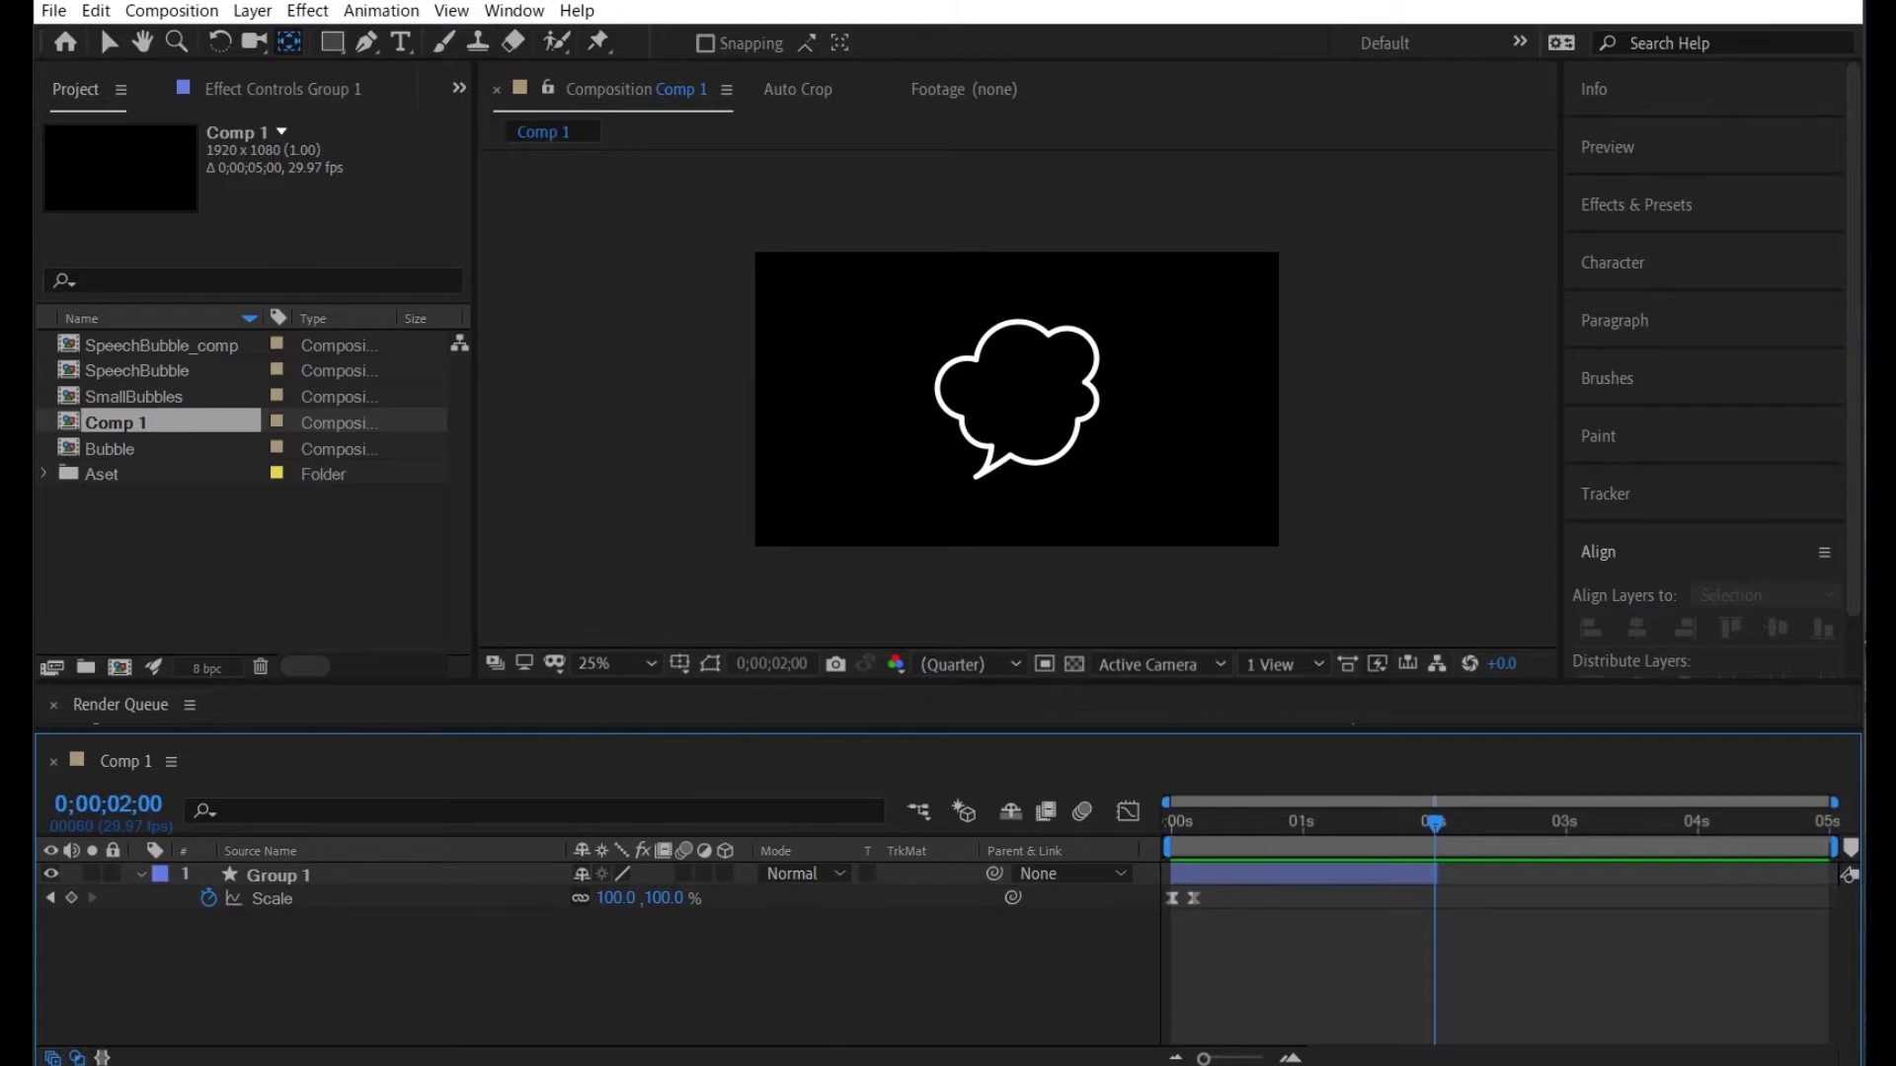
Push the two right-hand cloud-burst shapes from Illustrator into Comp 1
left_click(938, 1049)
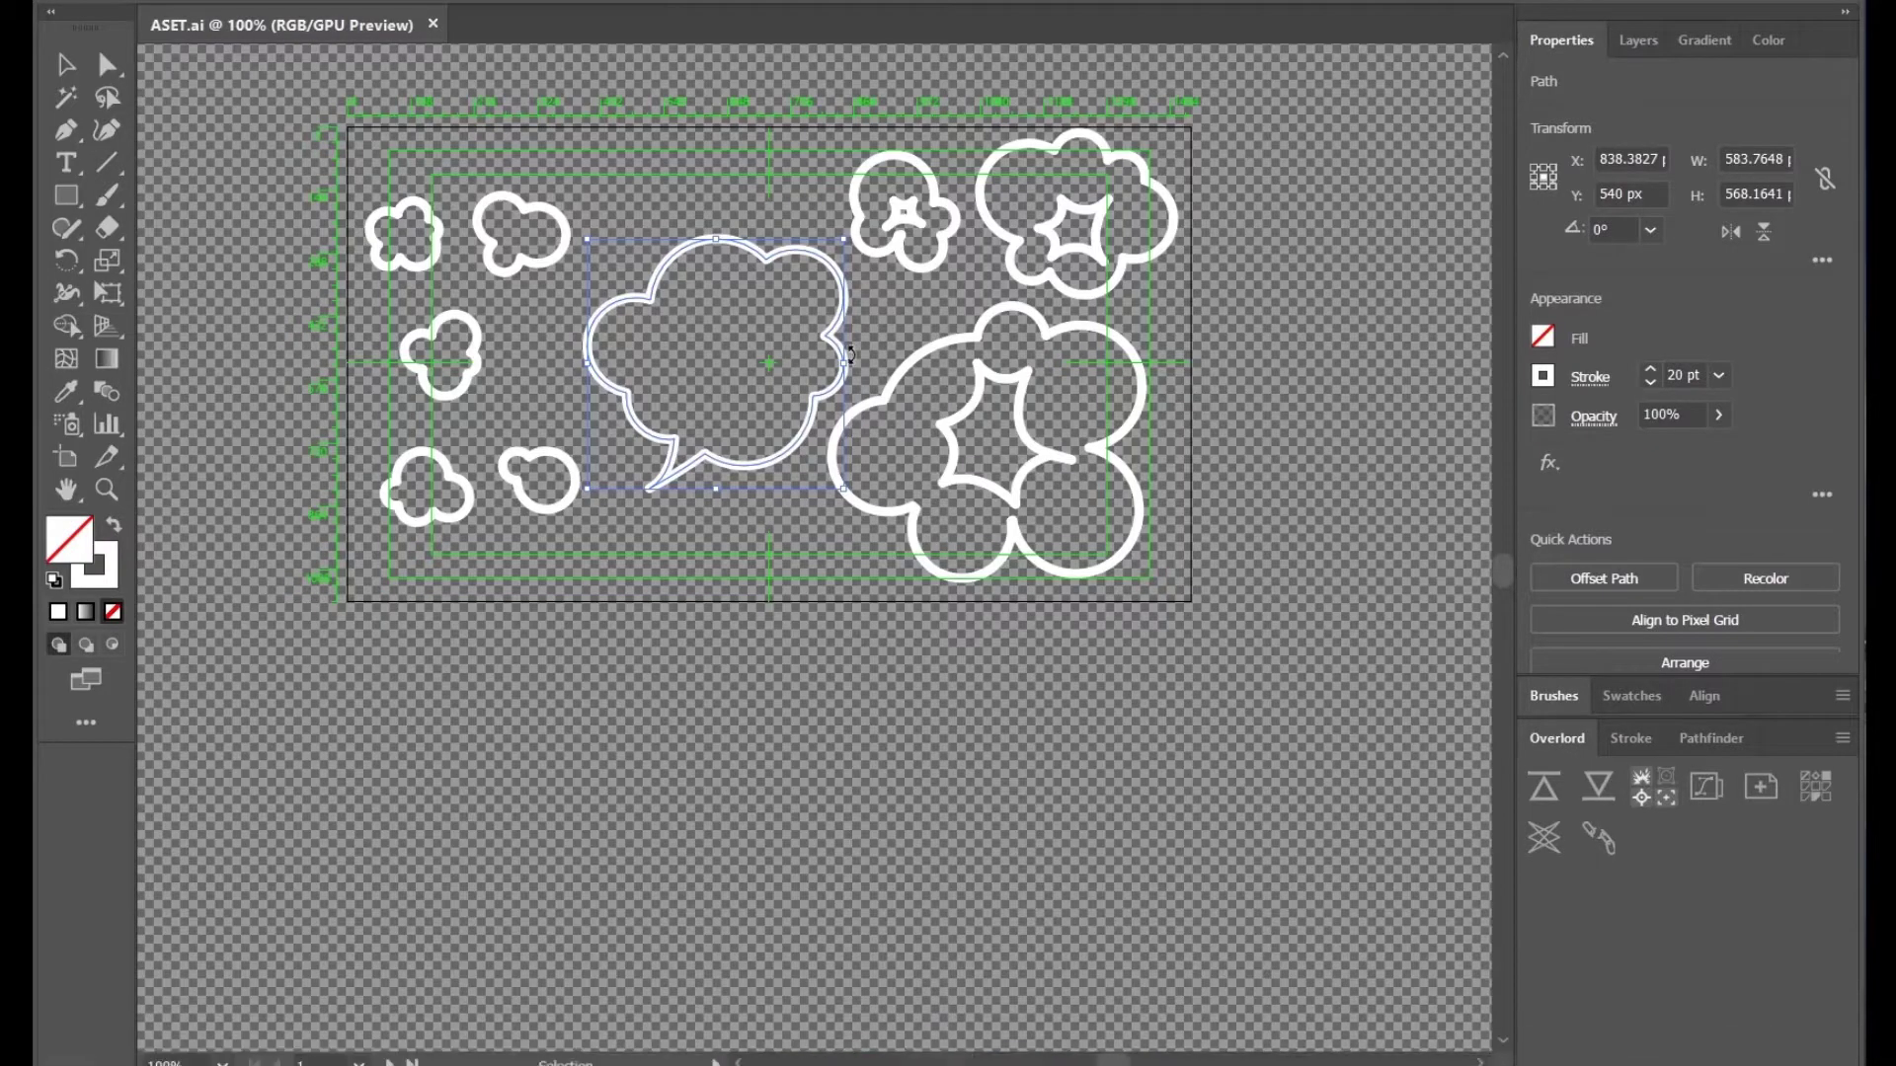
left_click_drag(1198, 579, 1055, 261)
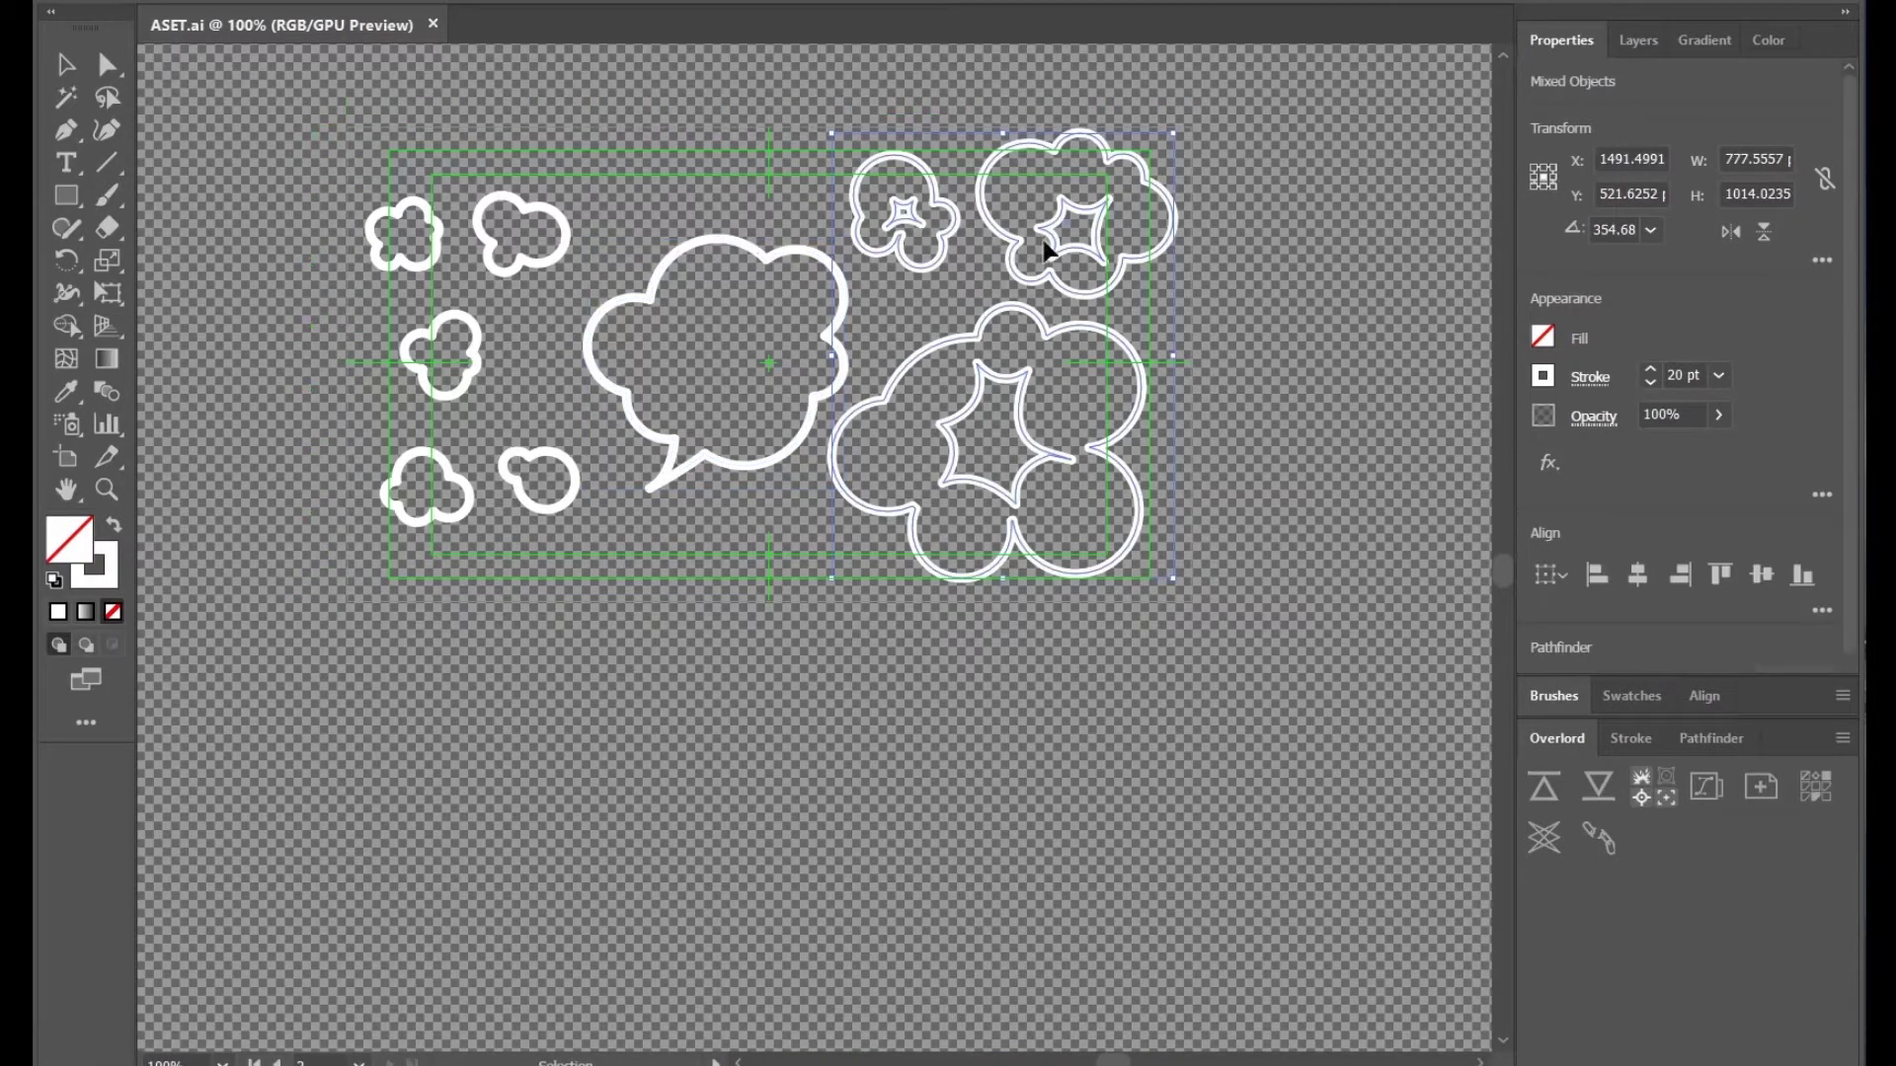
left_click(1546, 787)
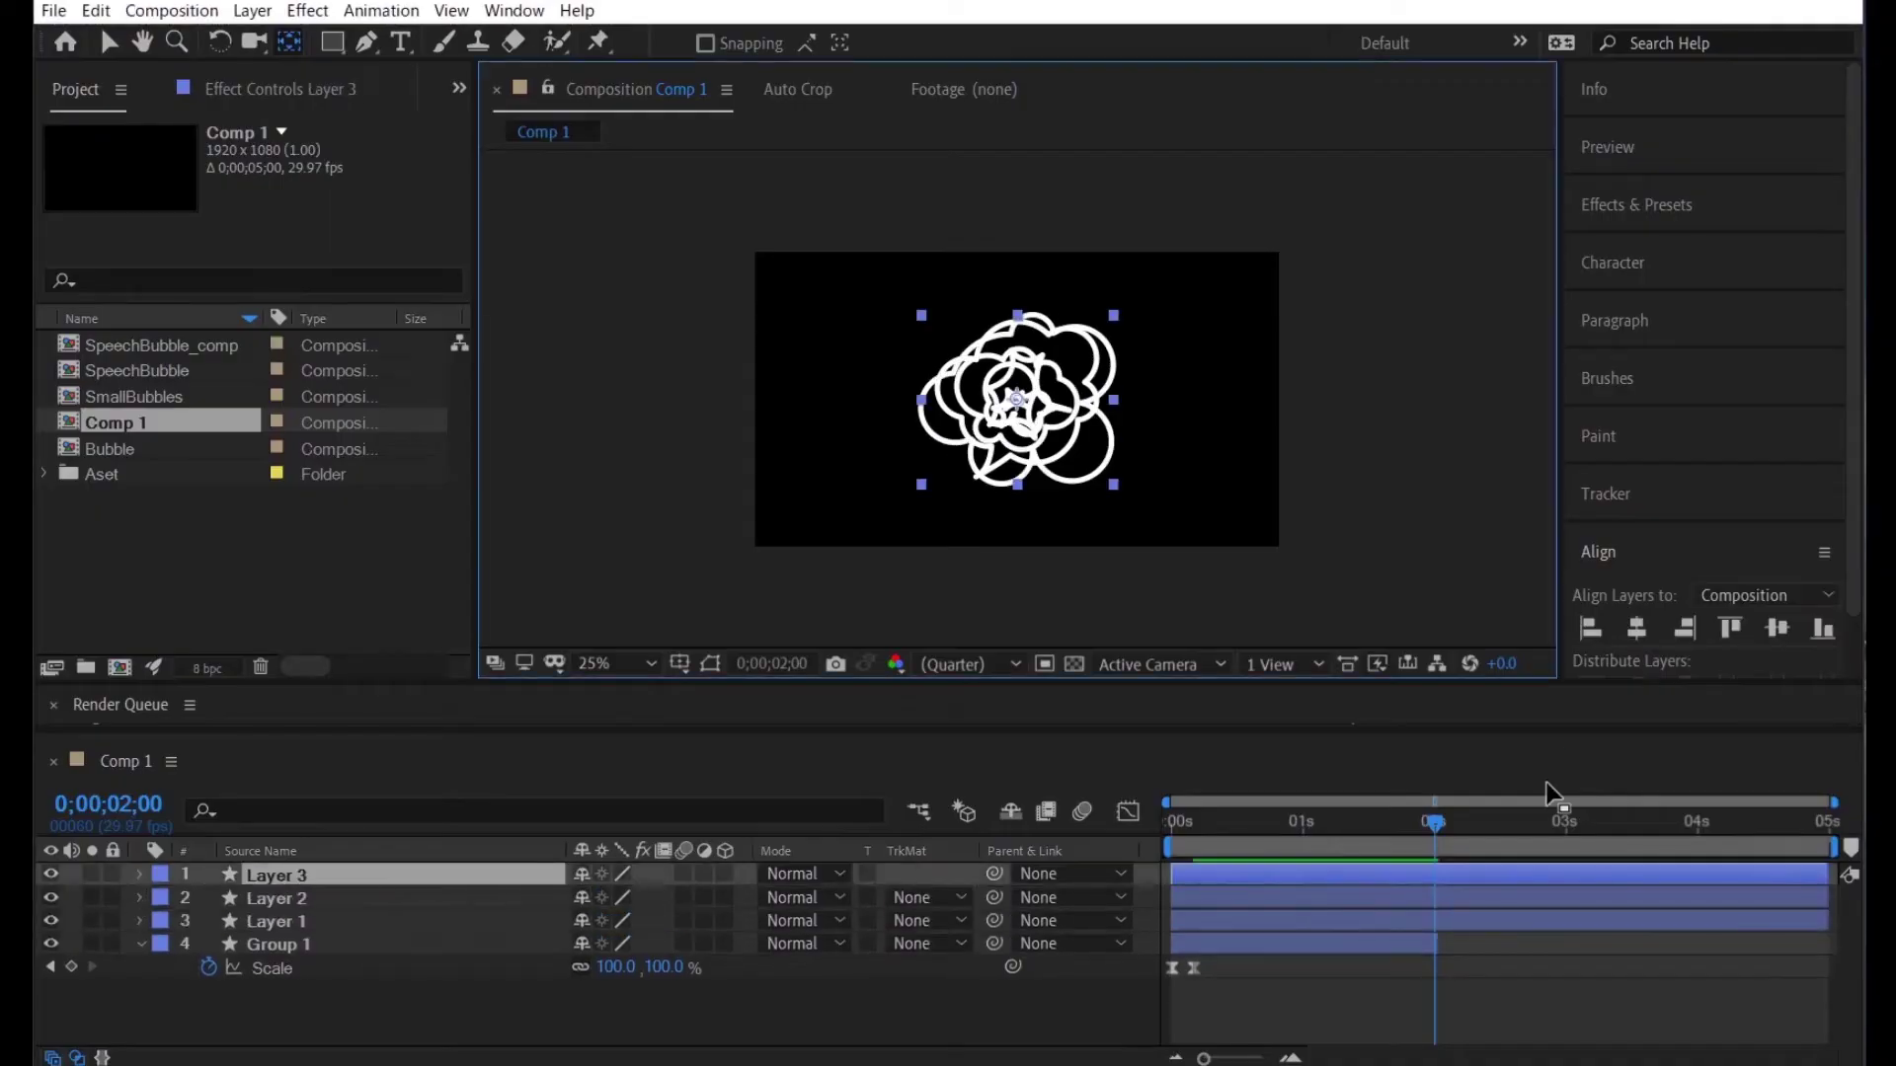
Slide Layers 1–3 so their in-points sit exactly at the 2-second mark
left_click(310, 918, "shift")
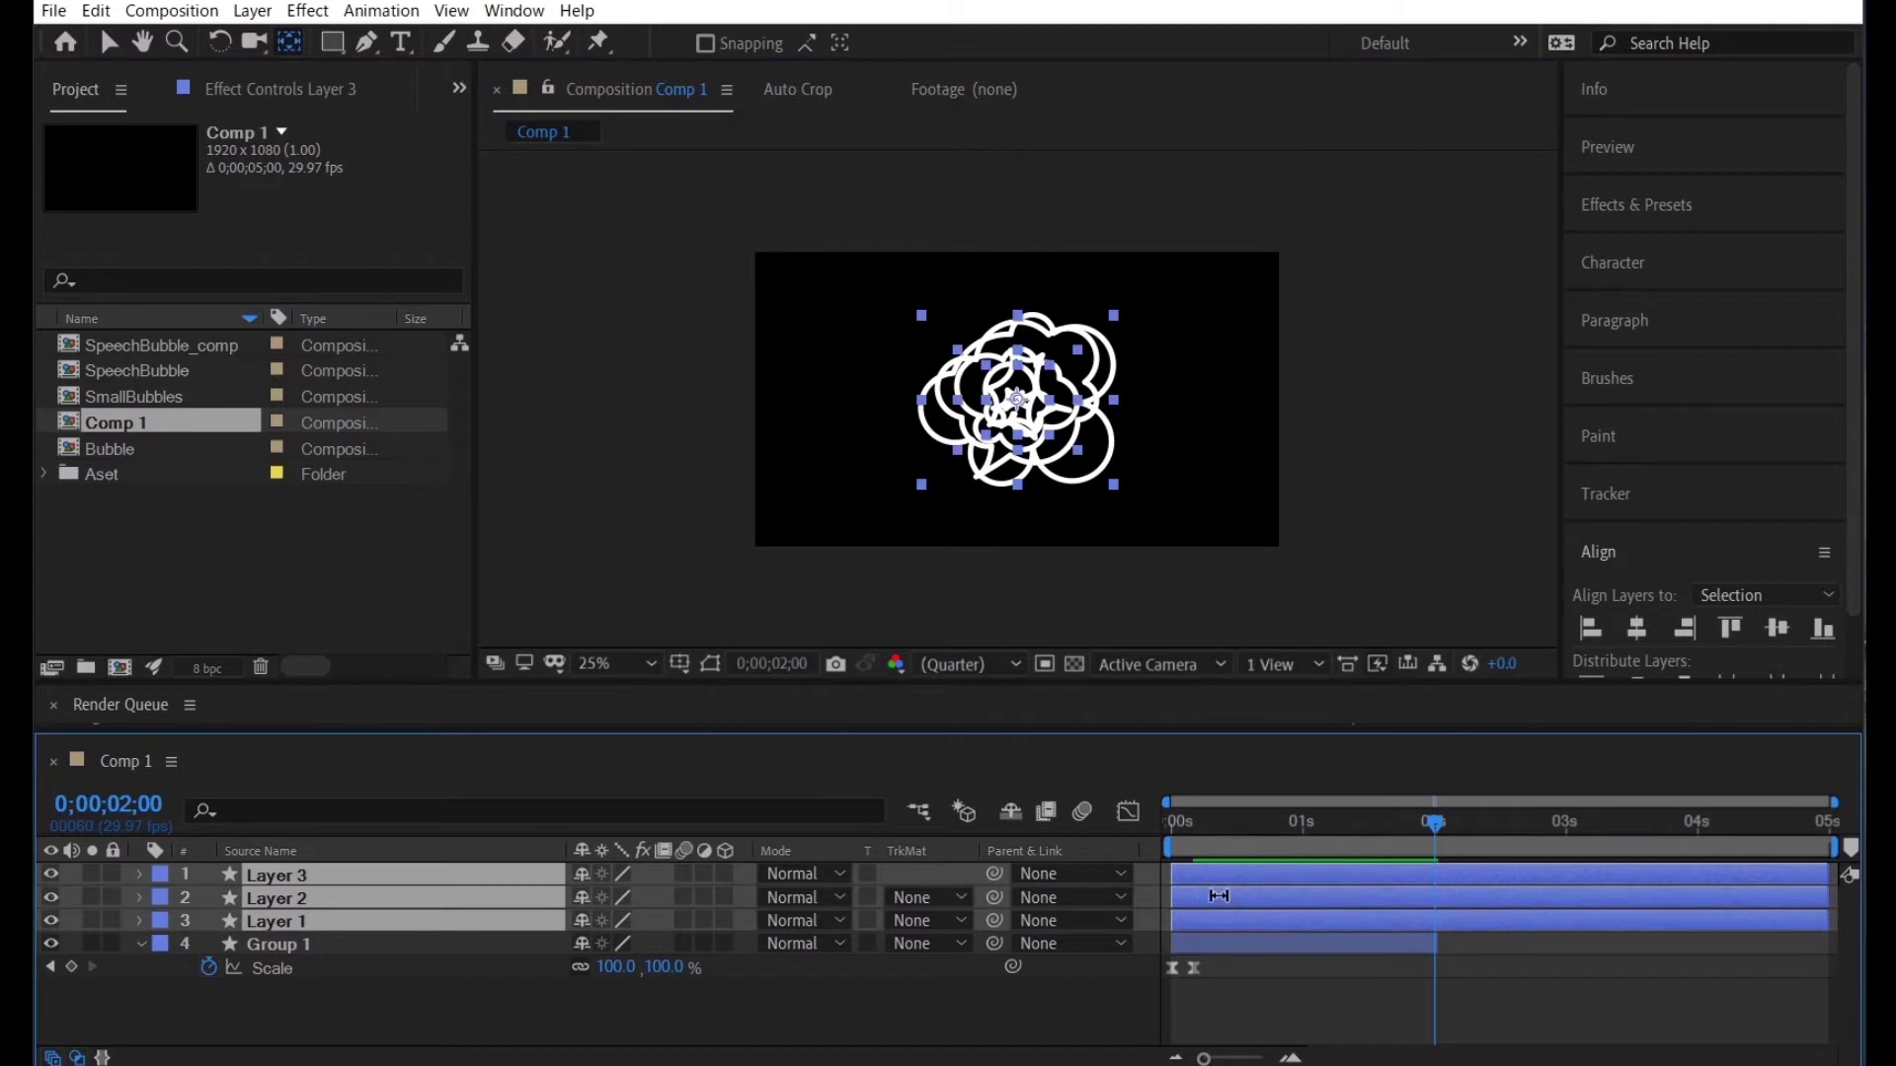
left_click_drag(1240, 906, 1496, 883)
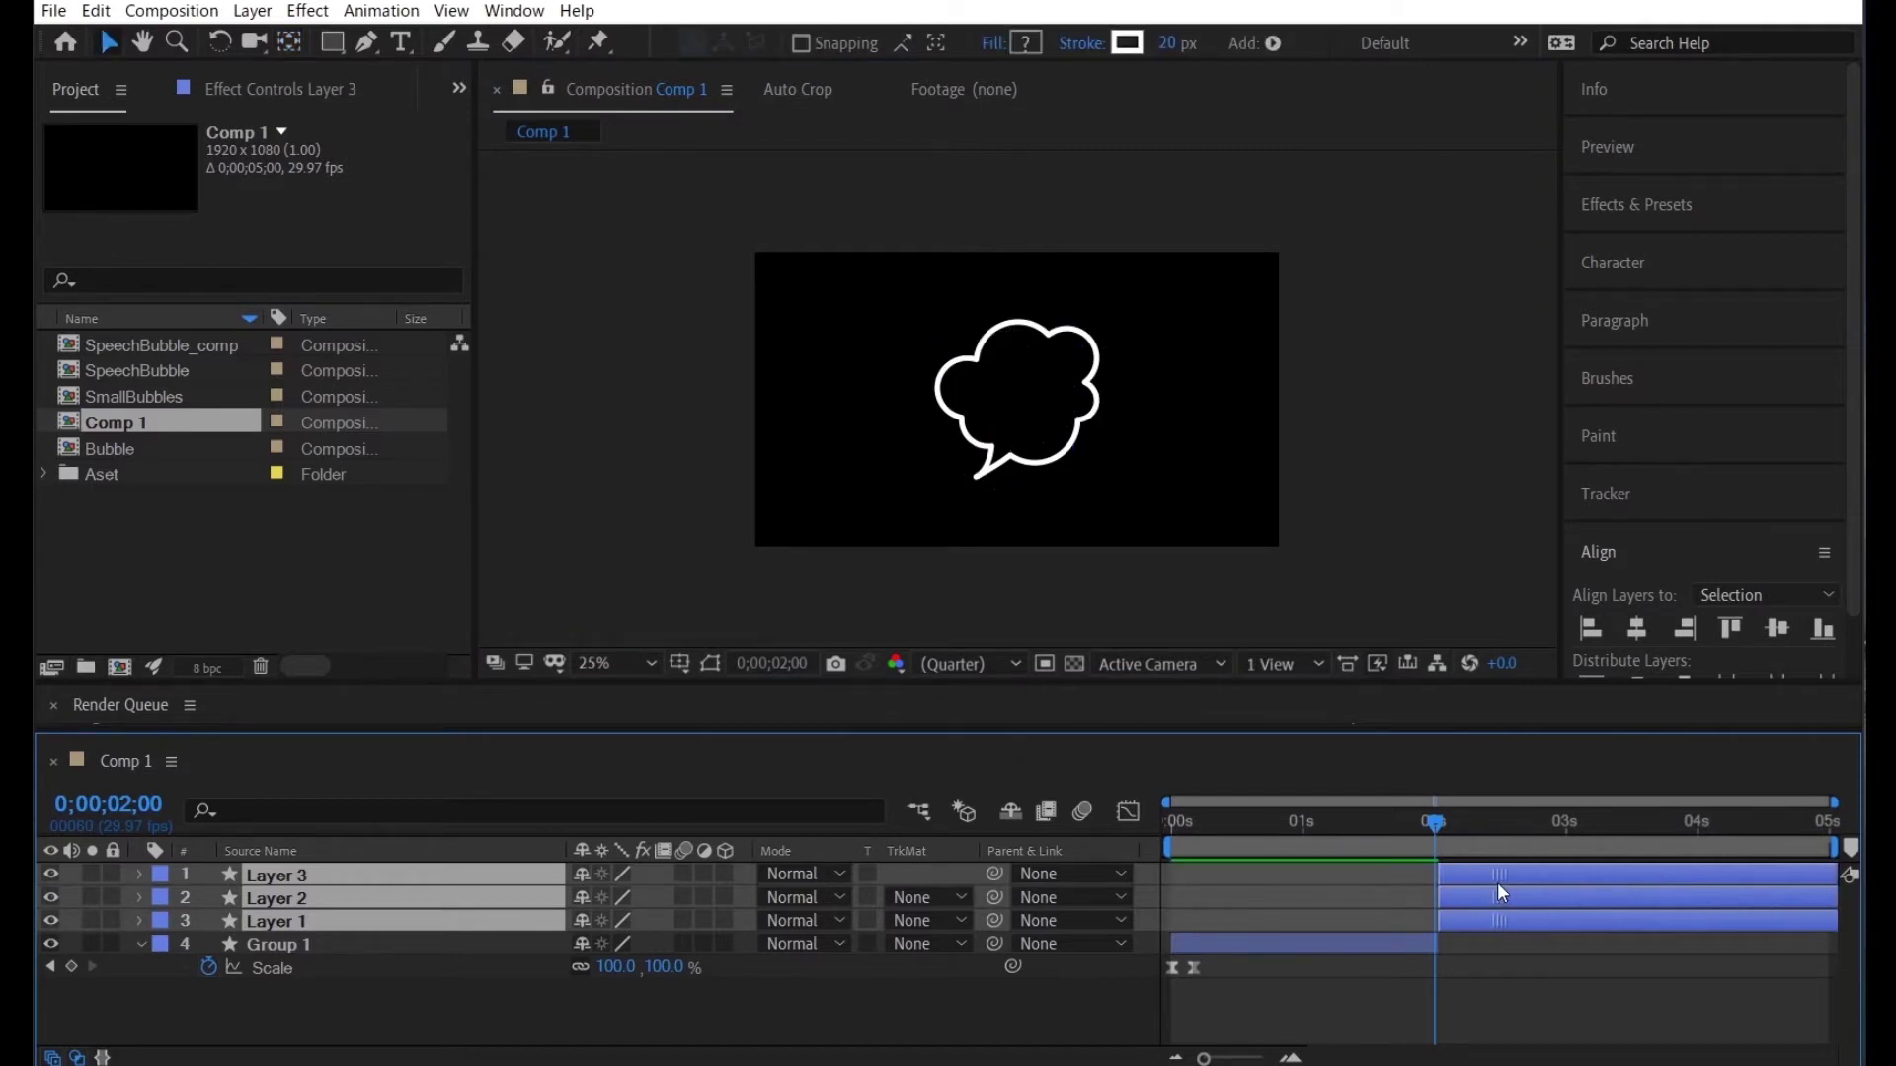
left_click_drag(1496, 879, 1497, 880)
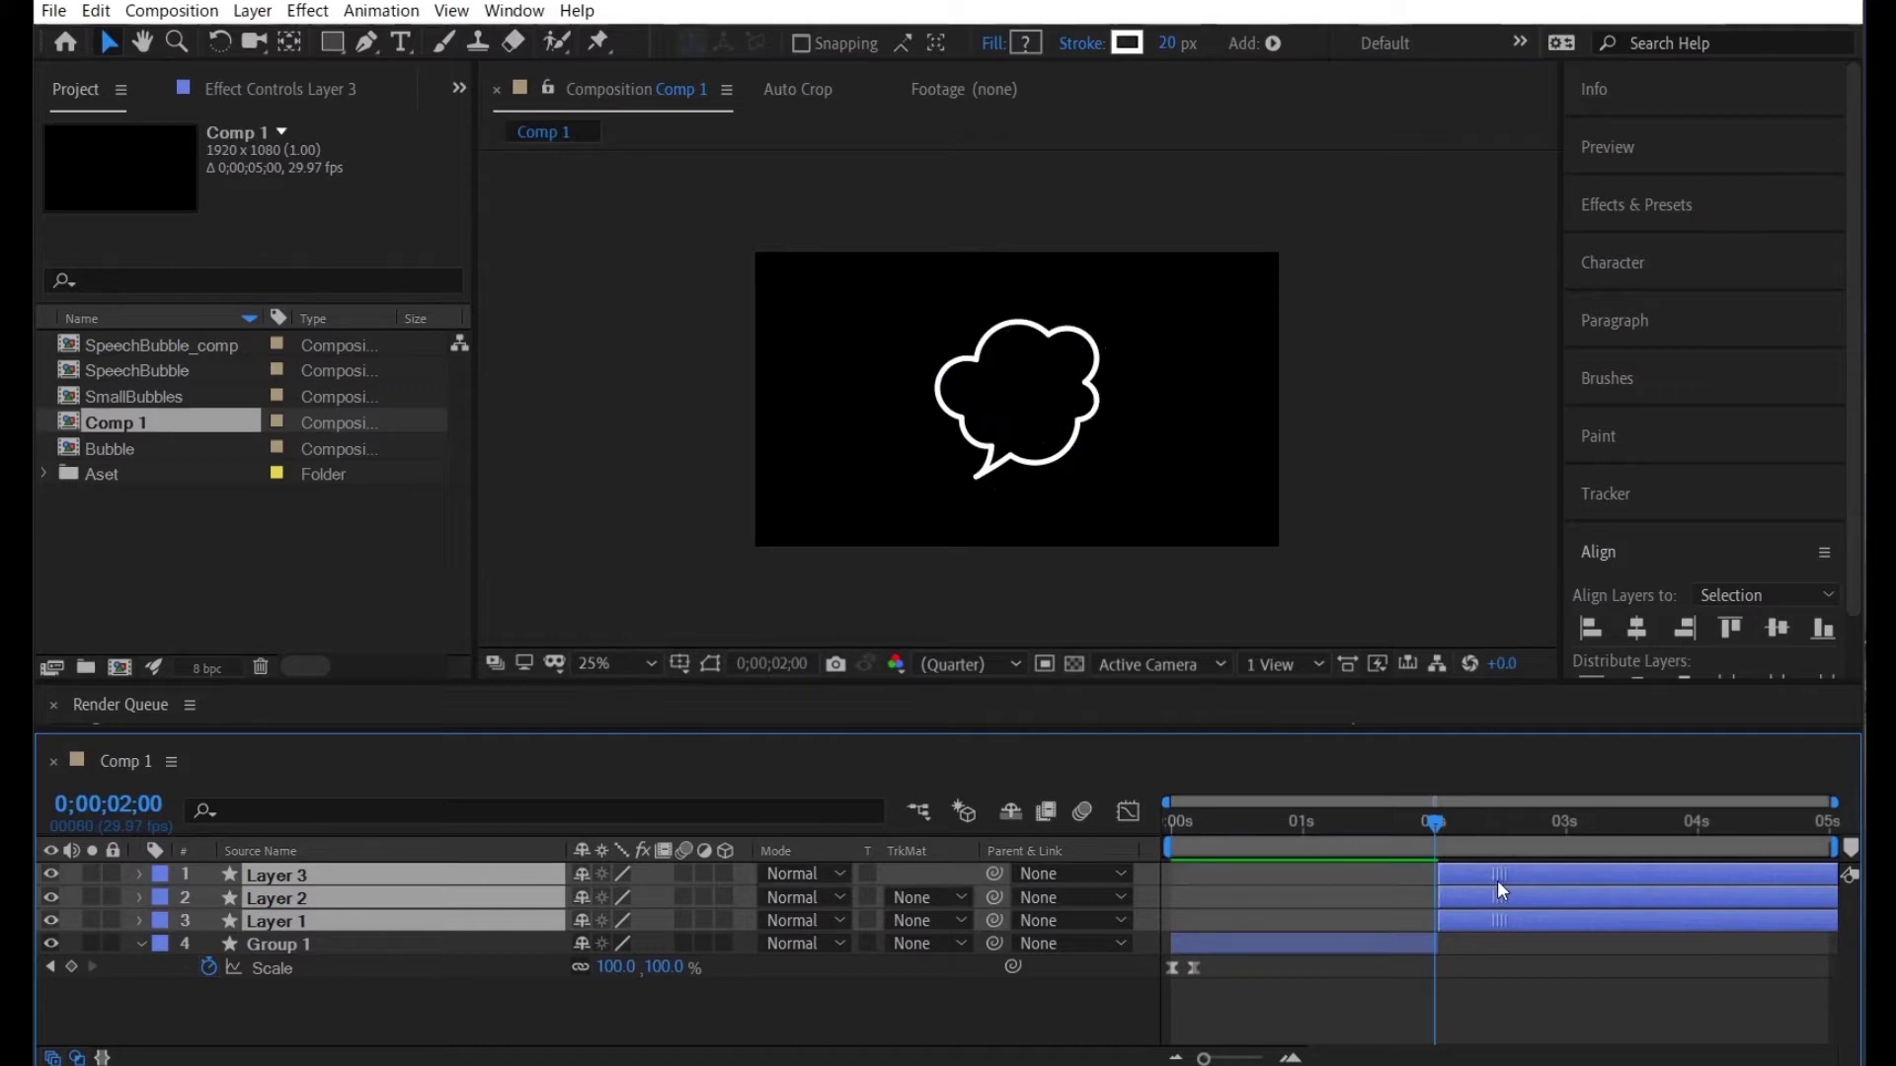
key("alt+Page_Down")
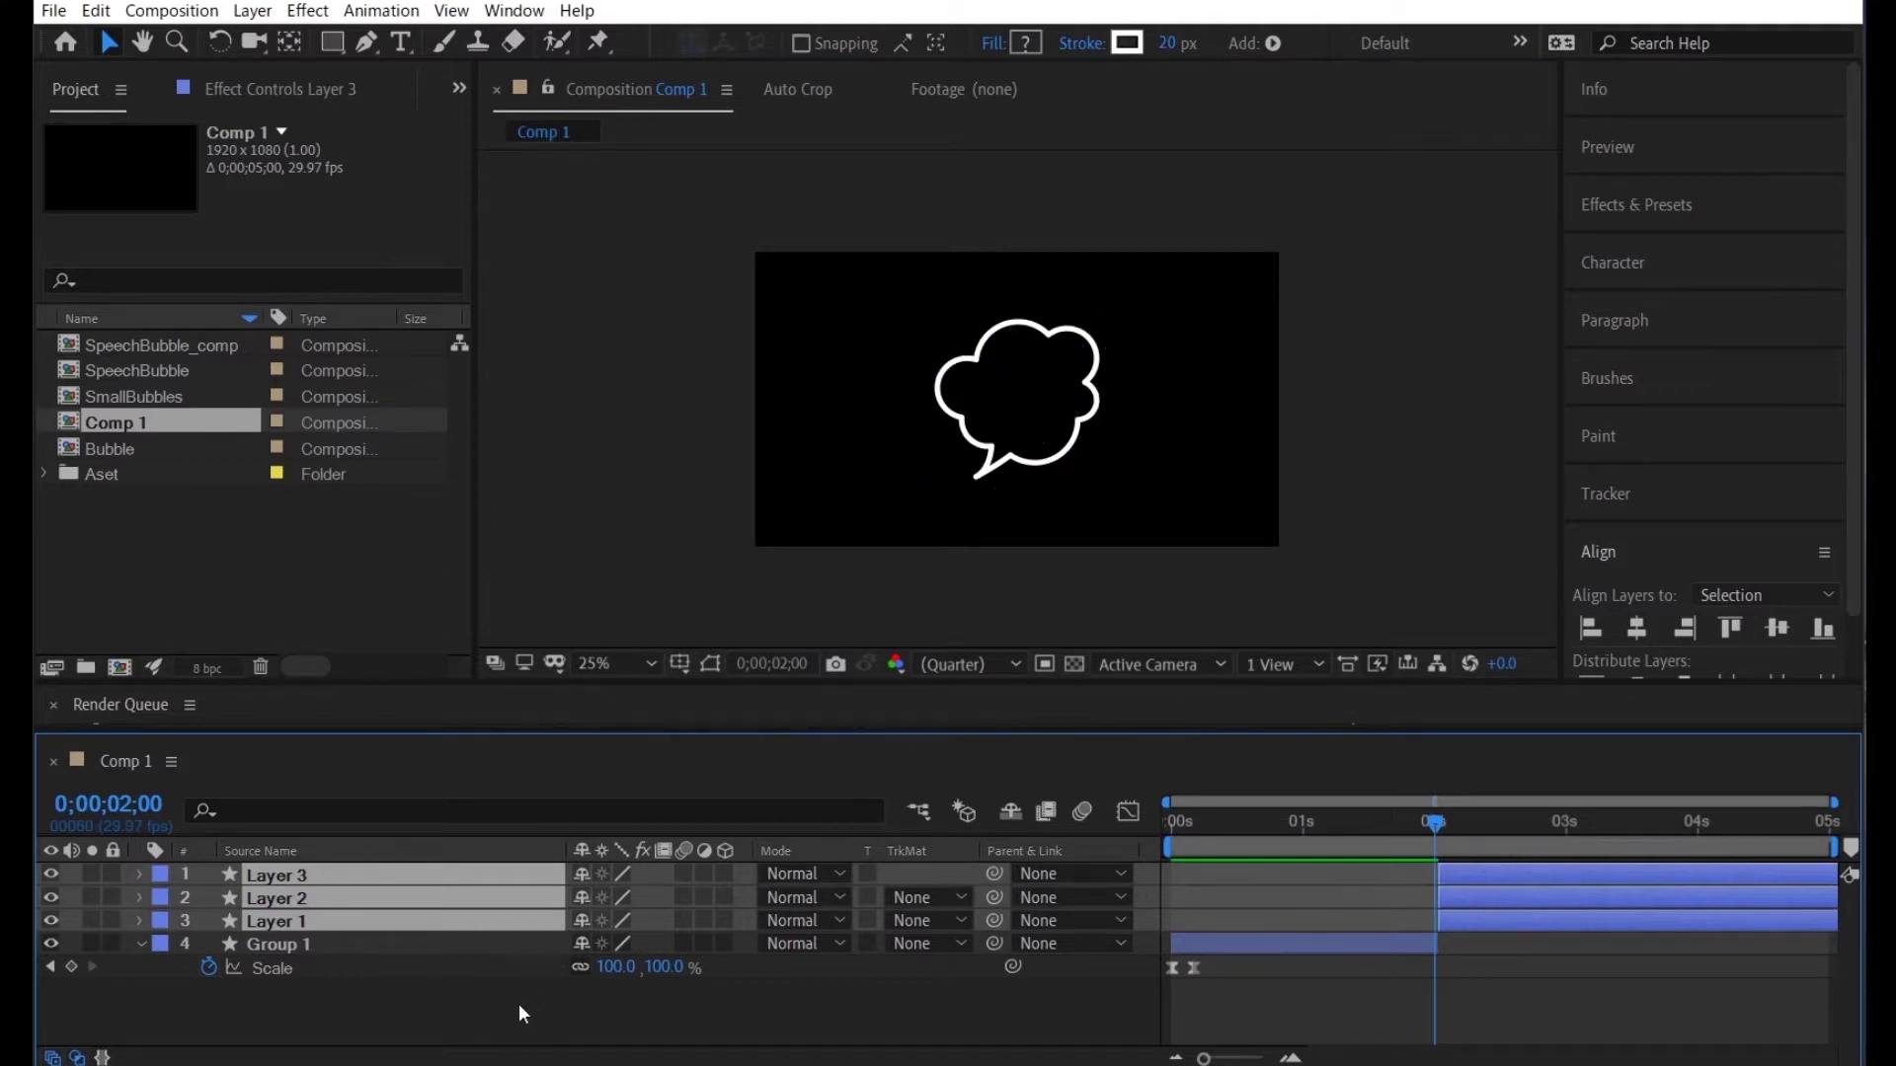
right_click(310, 907)
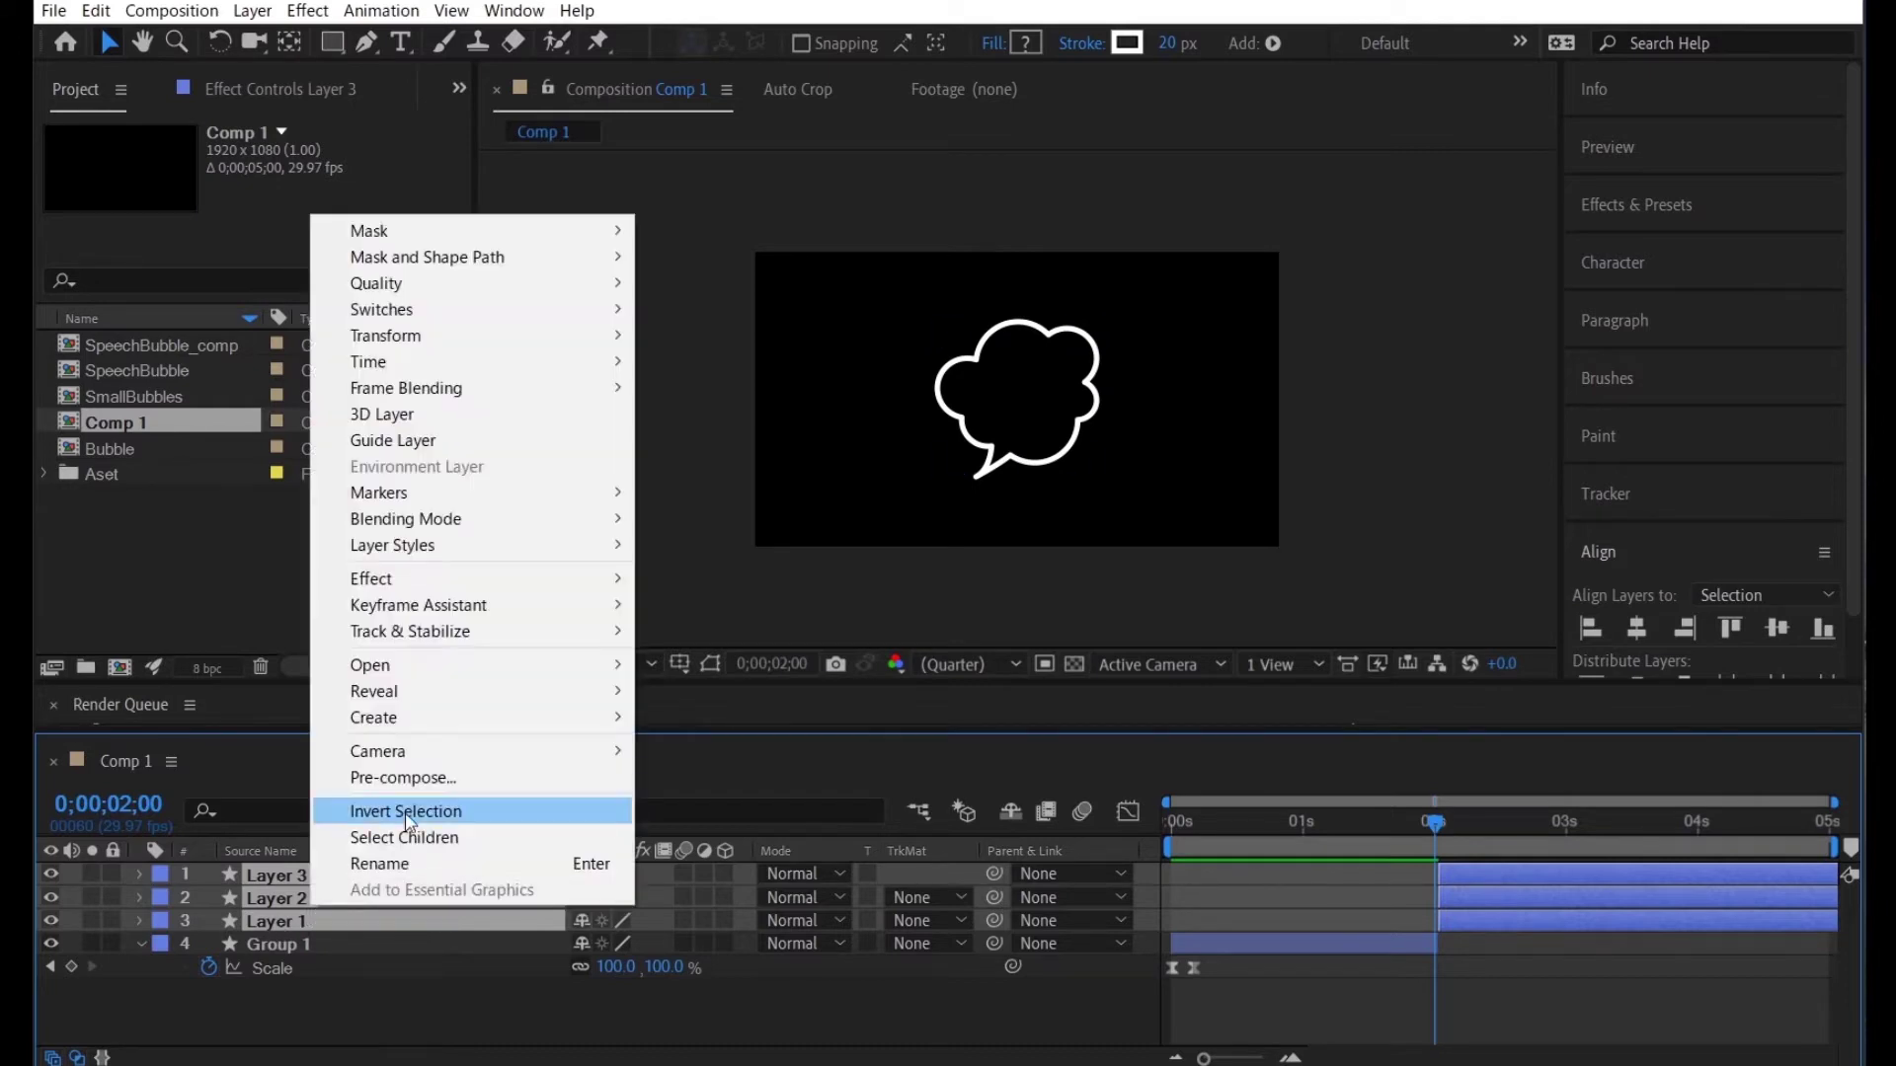
Pre-compose Layers 1–3 into a composition named Bubbles and open it
left_click(431, 780)
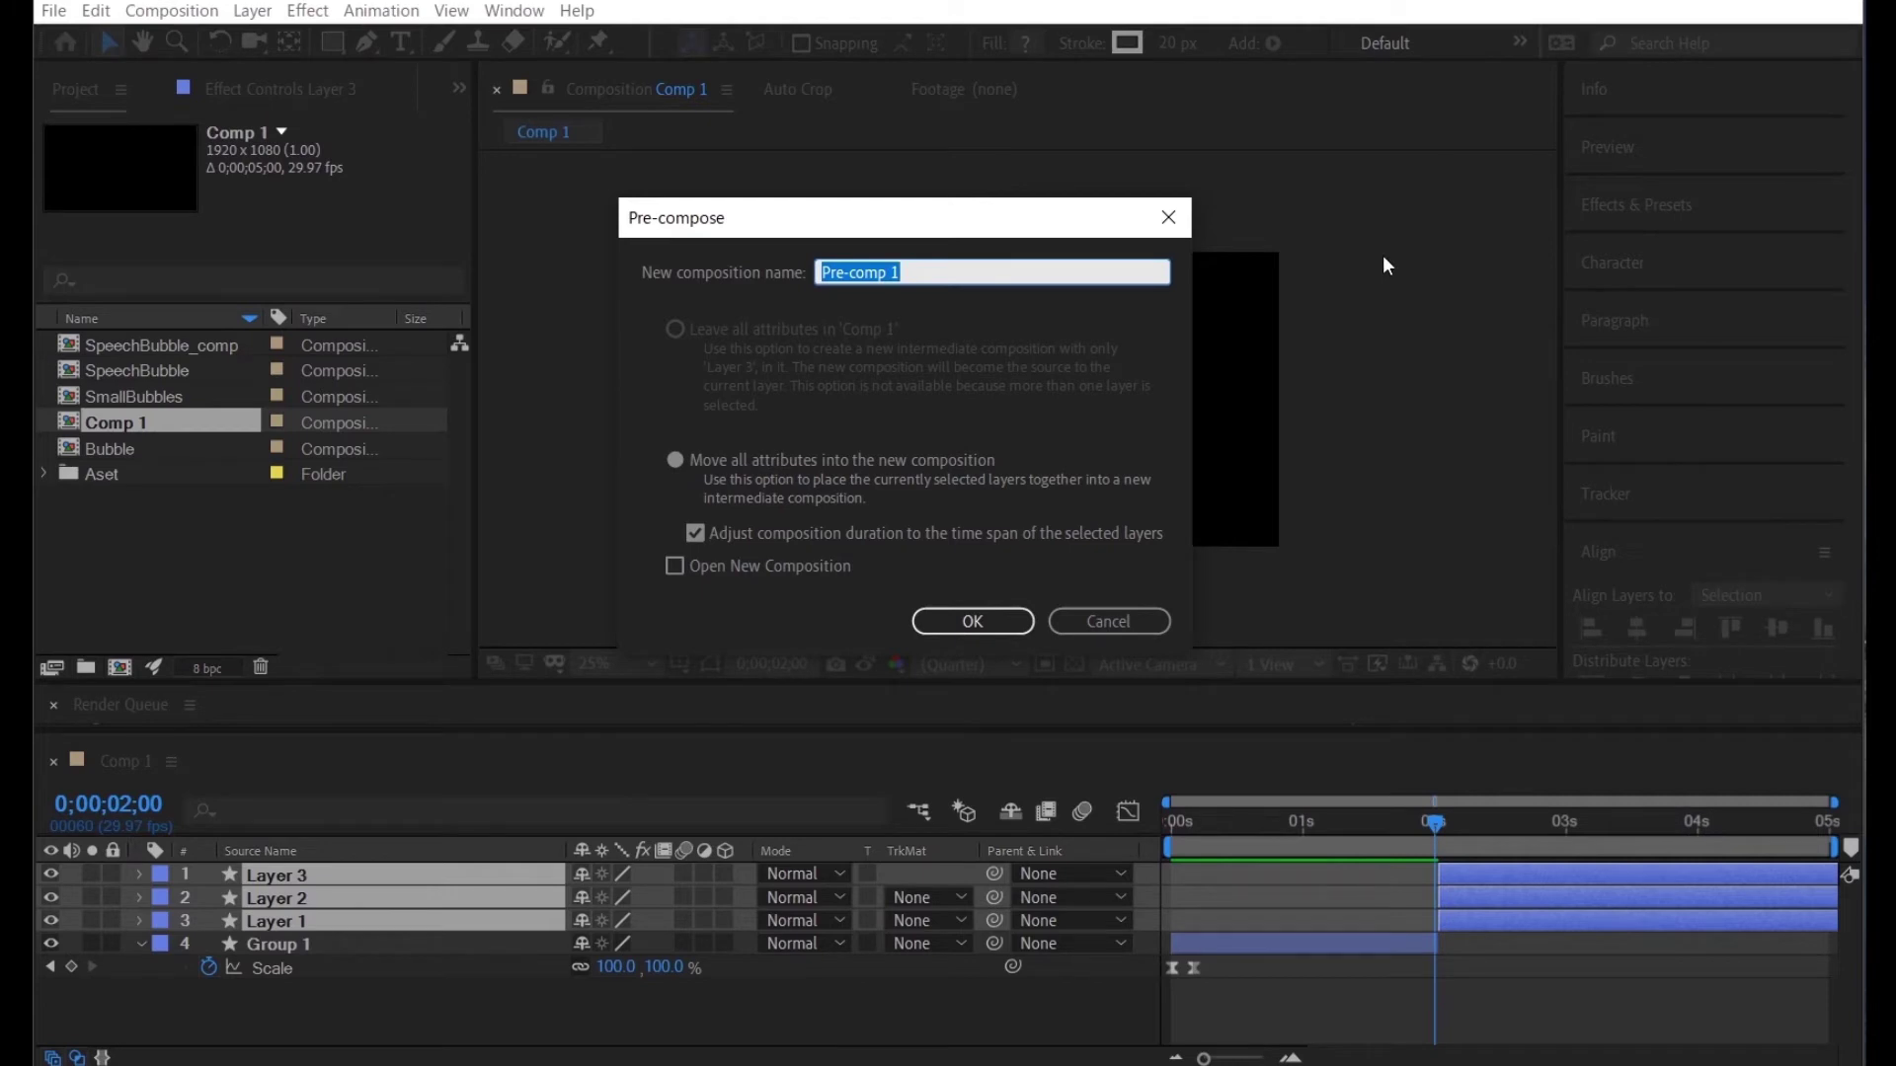
type("Bubbles")
key("Return")
double_click(395, 877)
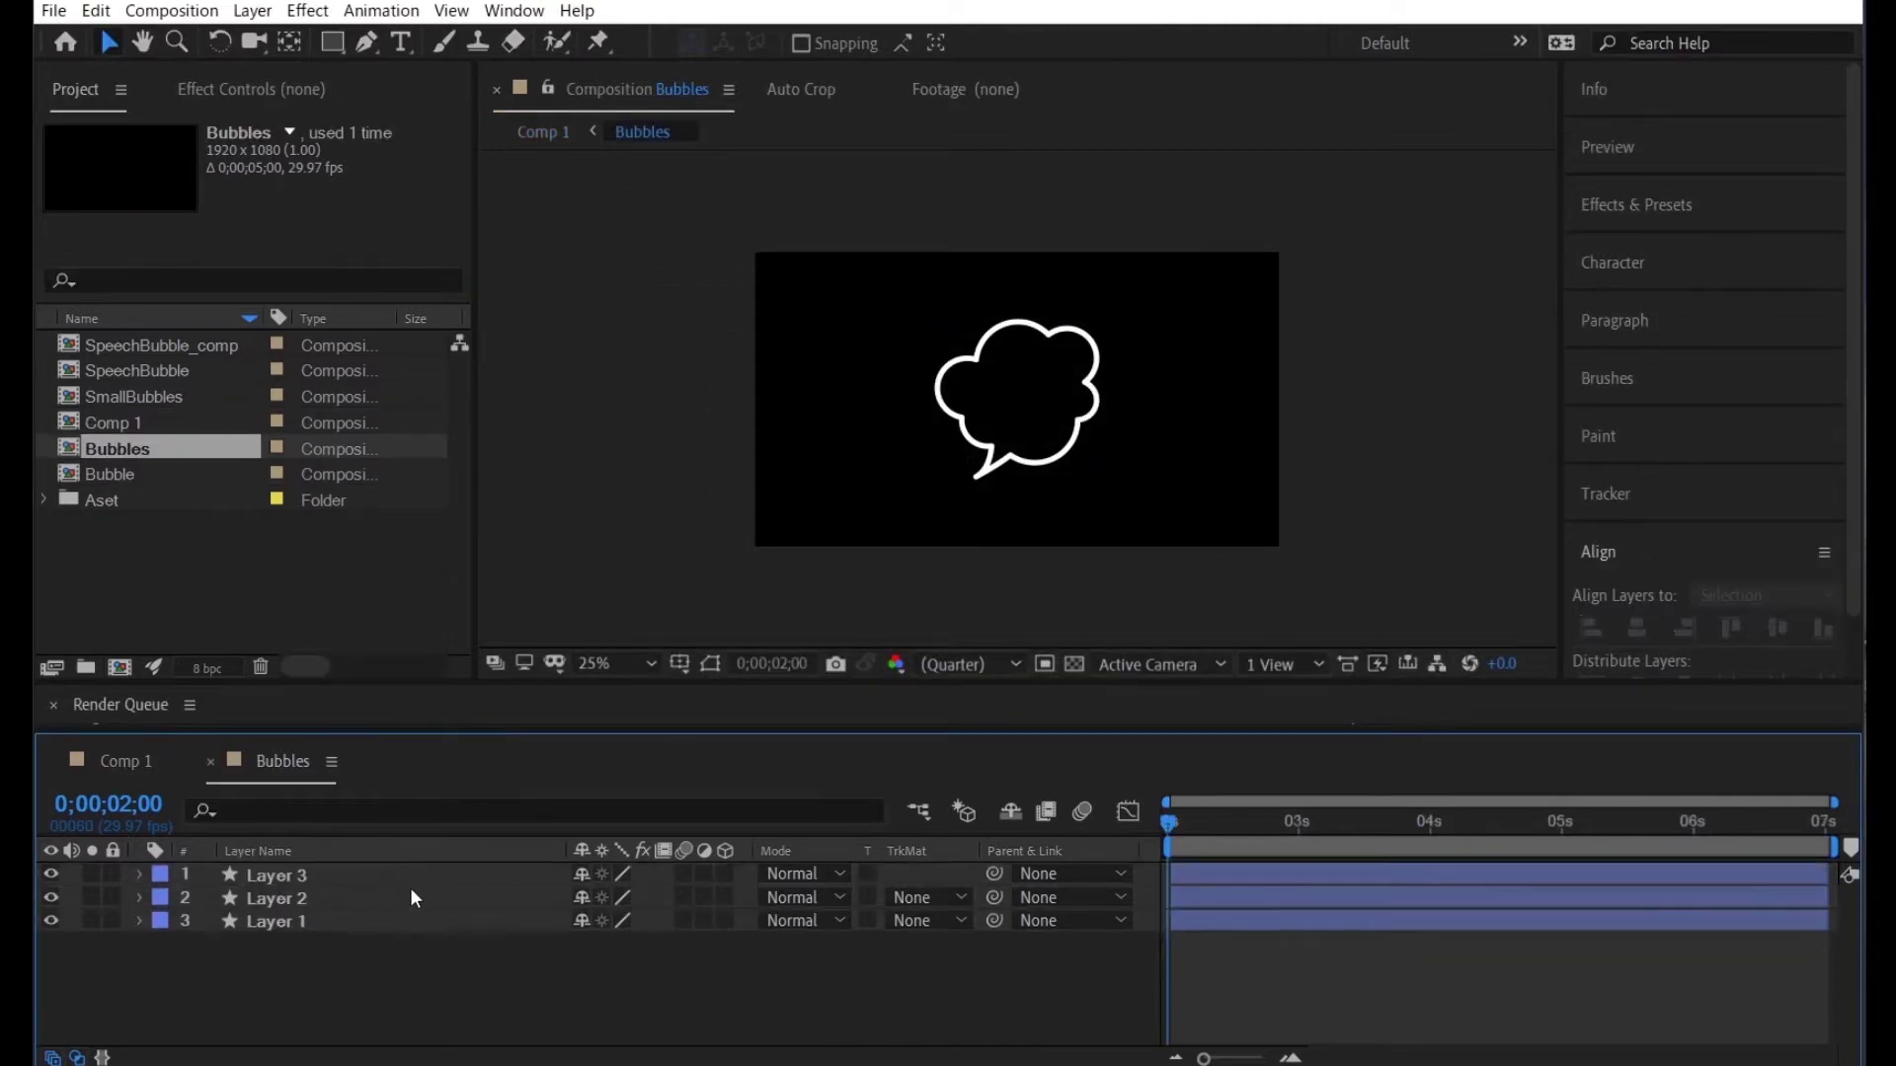
Inspect the Bubbles animation frame by frame with the timeline zoomed in
mouse_move(1175, 836)
left_mouse_down()
mouse_move(1216, 839)
mouse_move(1104, 828)
left_mouse_up()
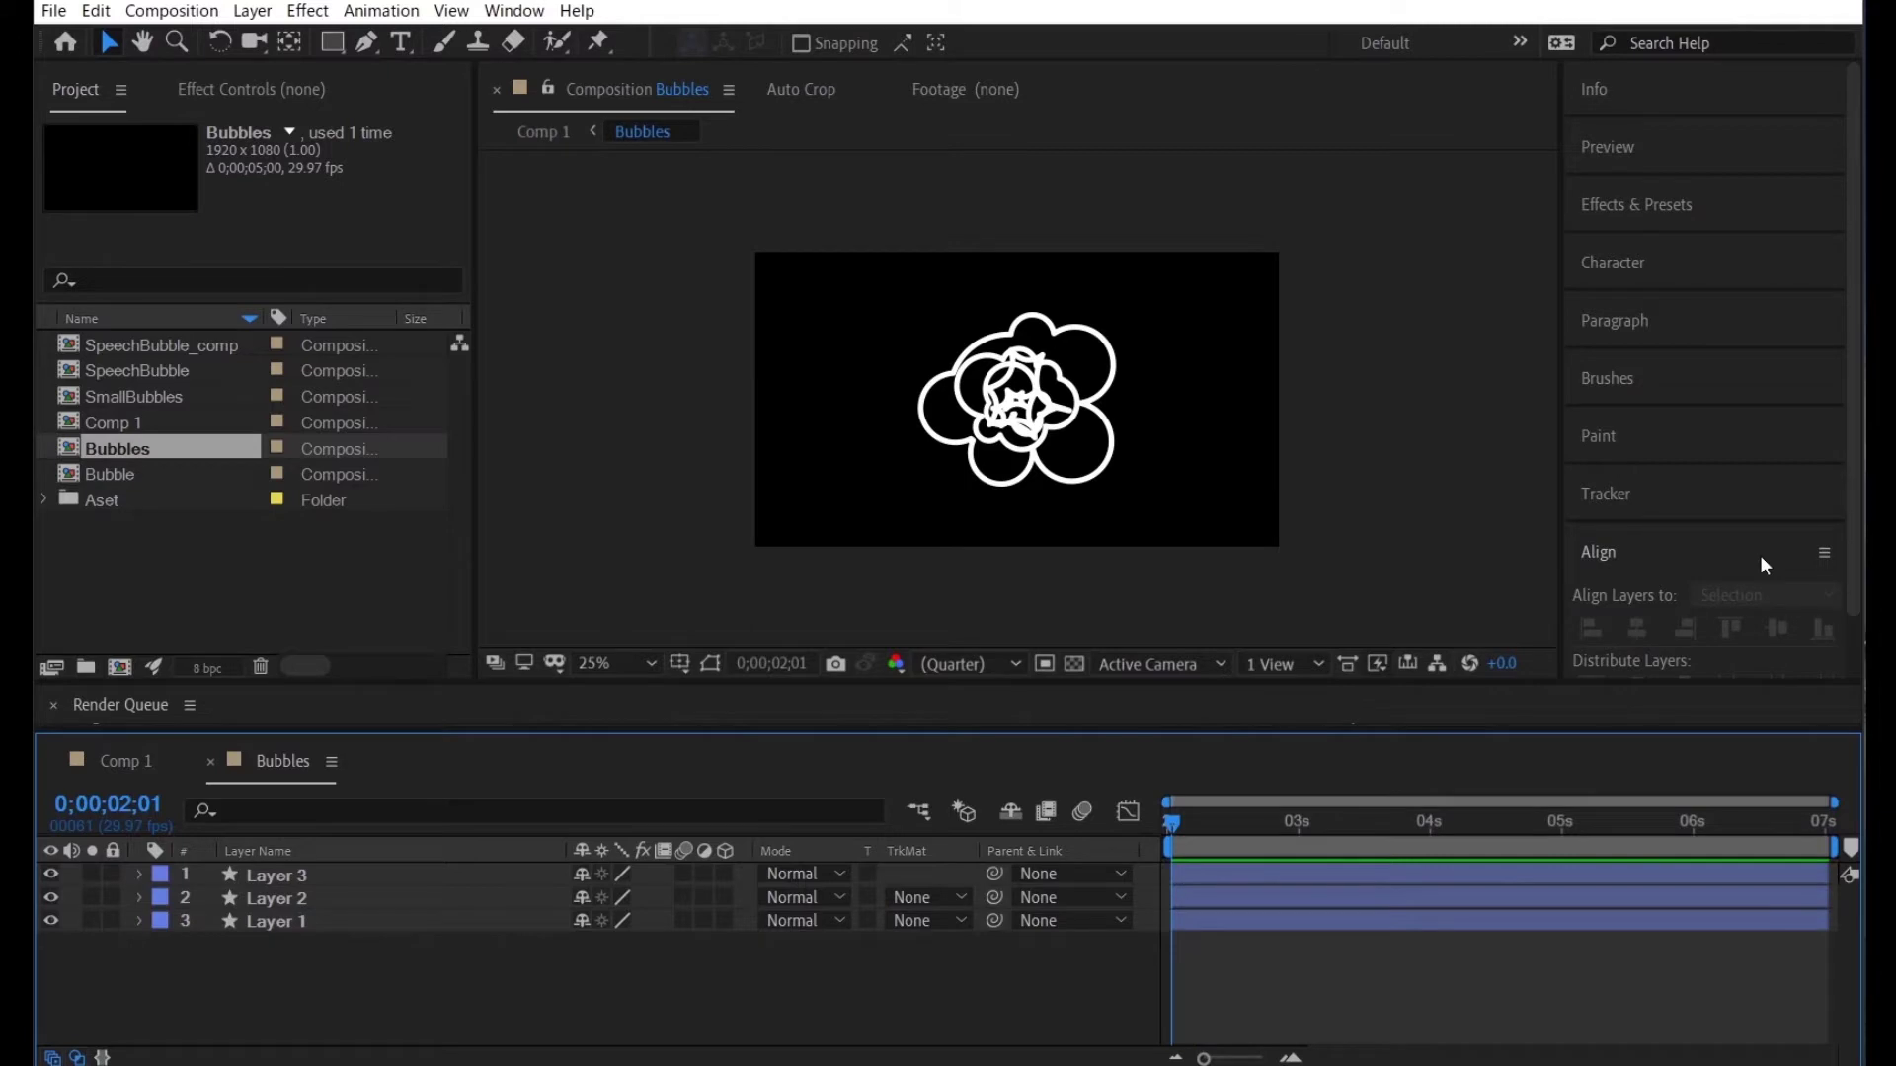
key("Page_Down")
left_click_drag(329, 933, 359, 879)
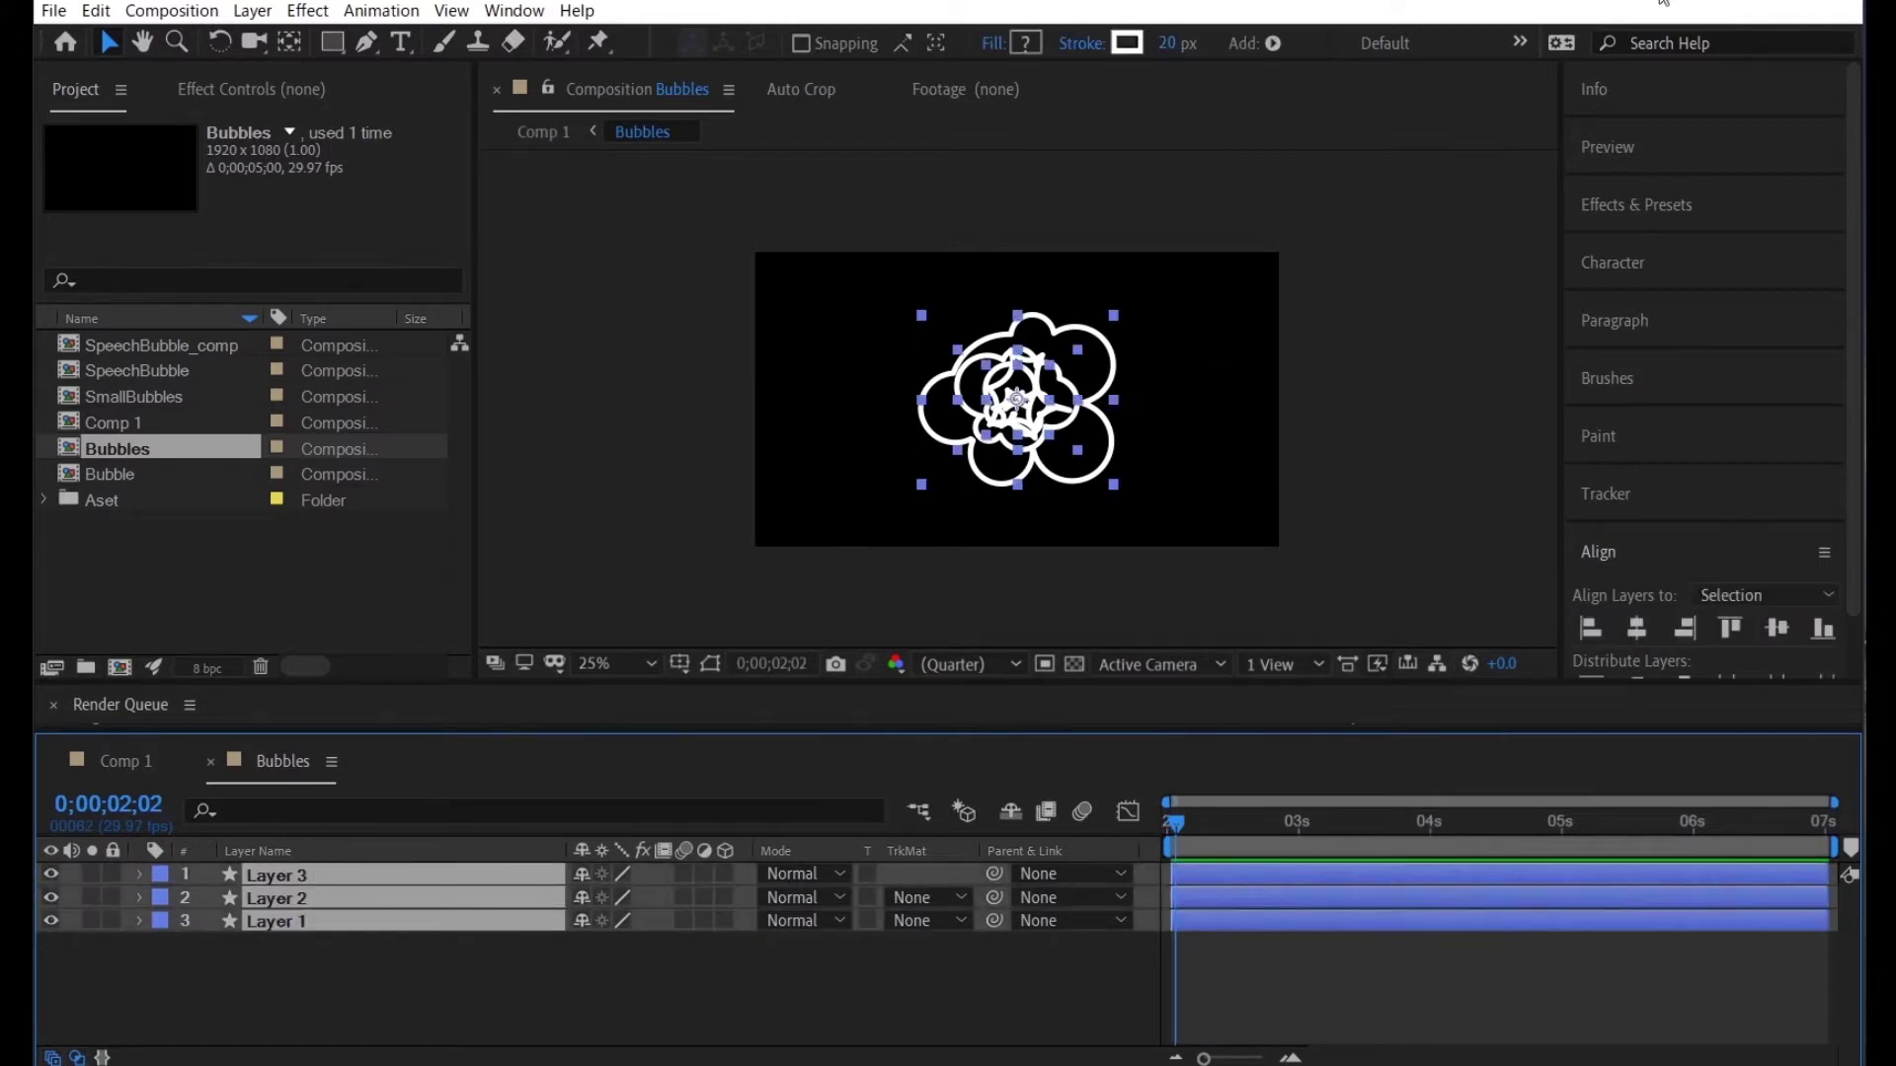
left_click(1296, 1057)
left_click(1169, 817)
key("equal")
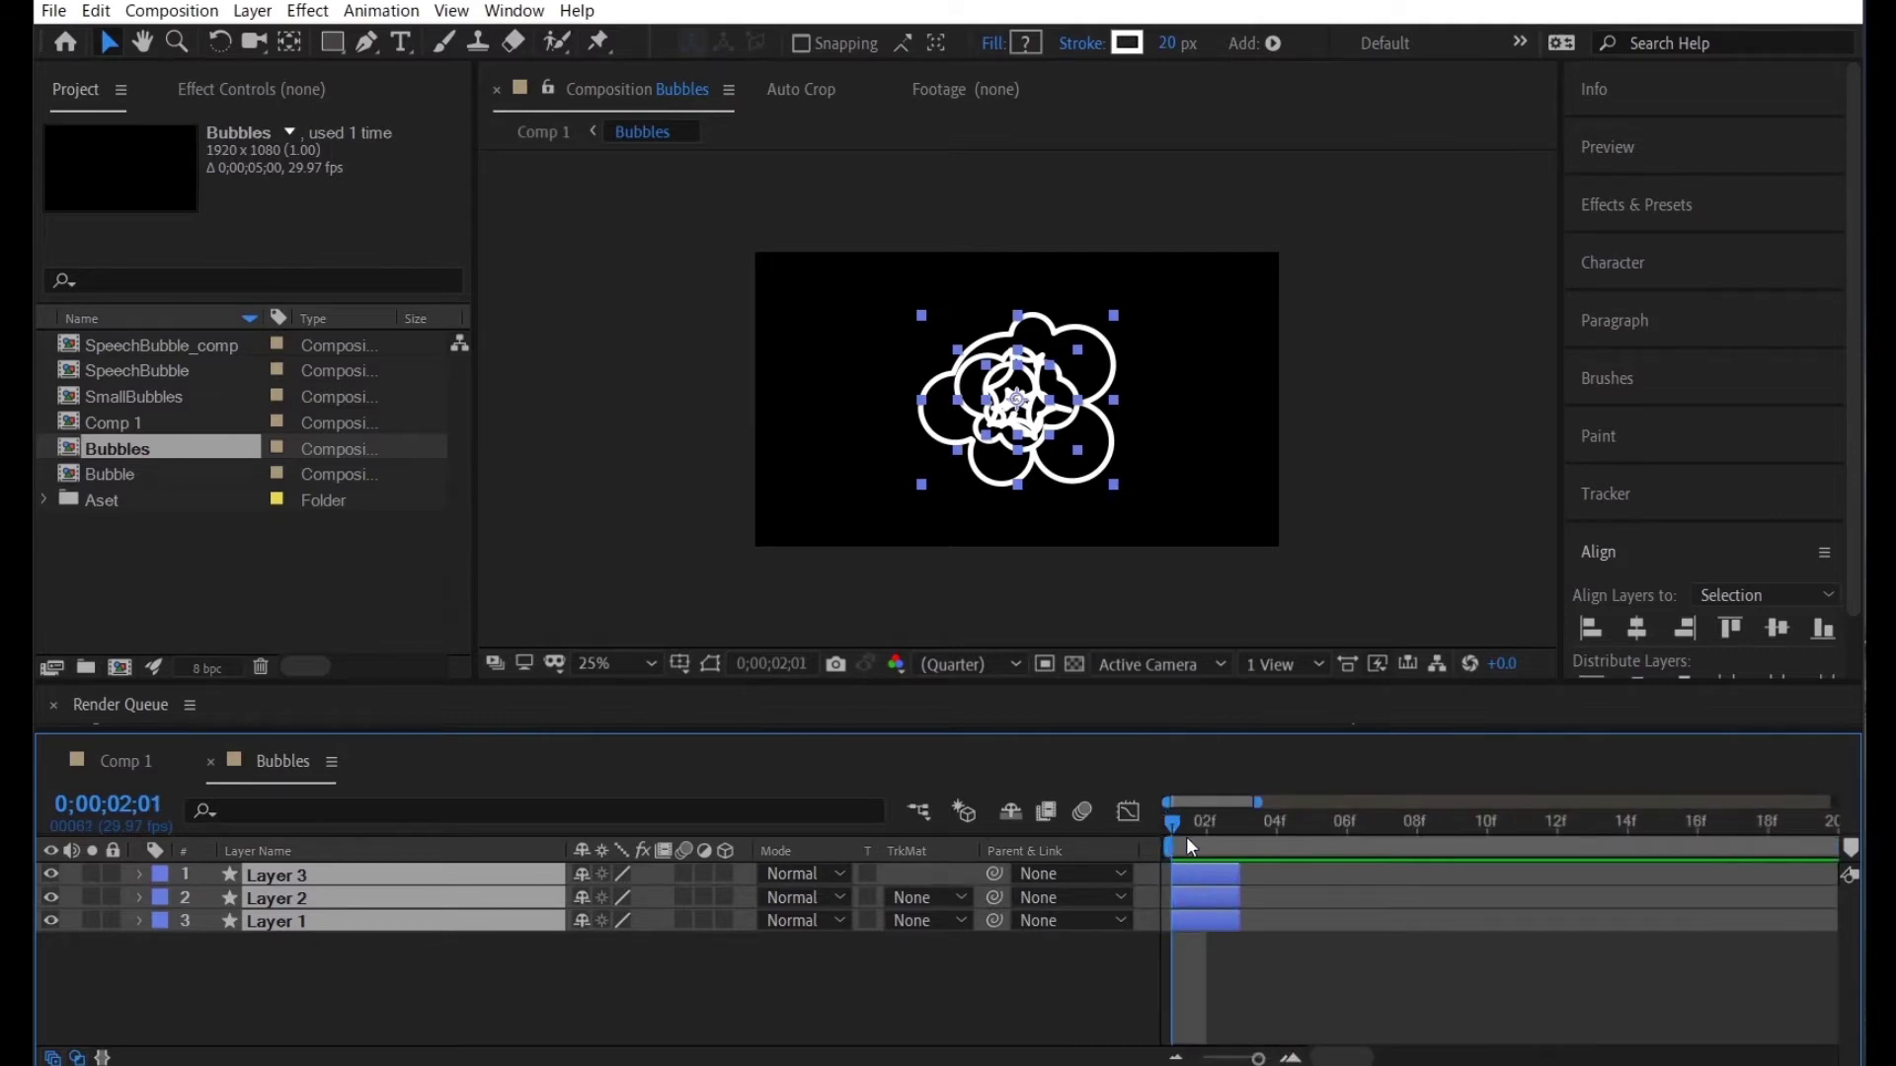
left_click(1229, 844)
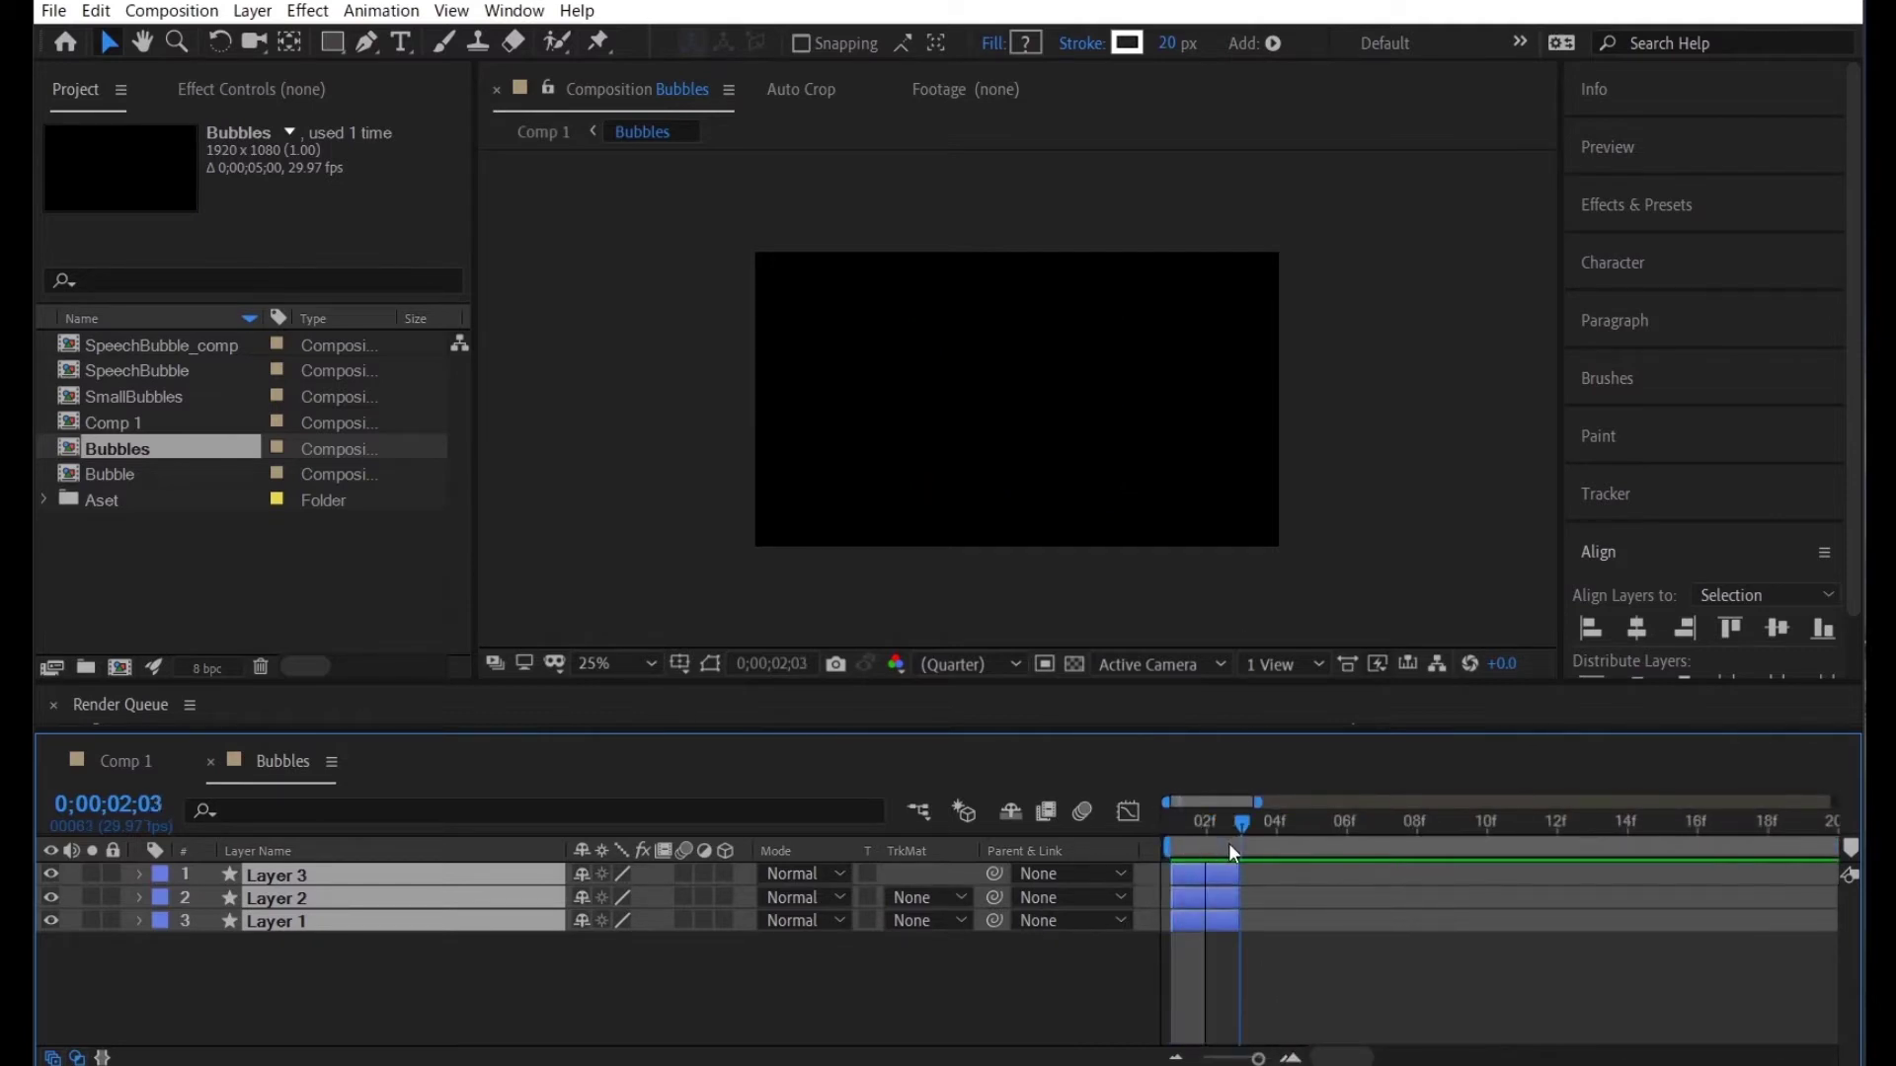
Select only Layer 1, return to the bubbles frame, and go back to Comp 1
left_click(549, 1009)
left_click(406, 903)
left_click(418, 917)
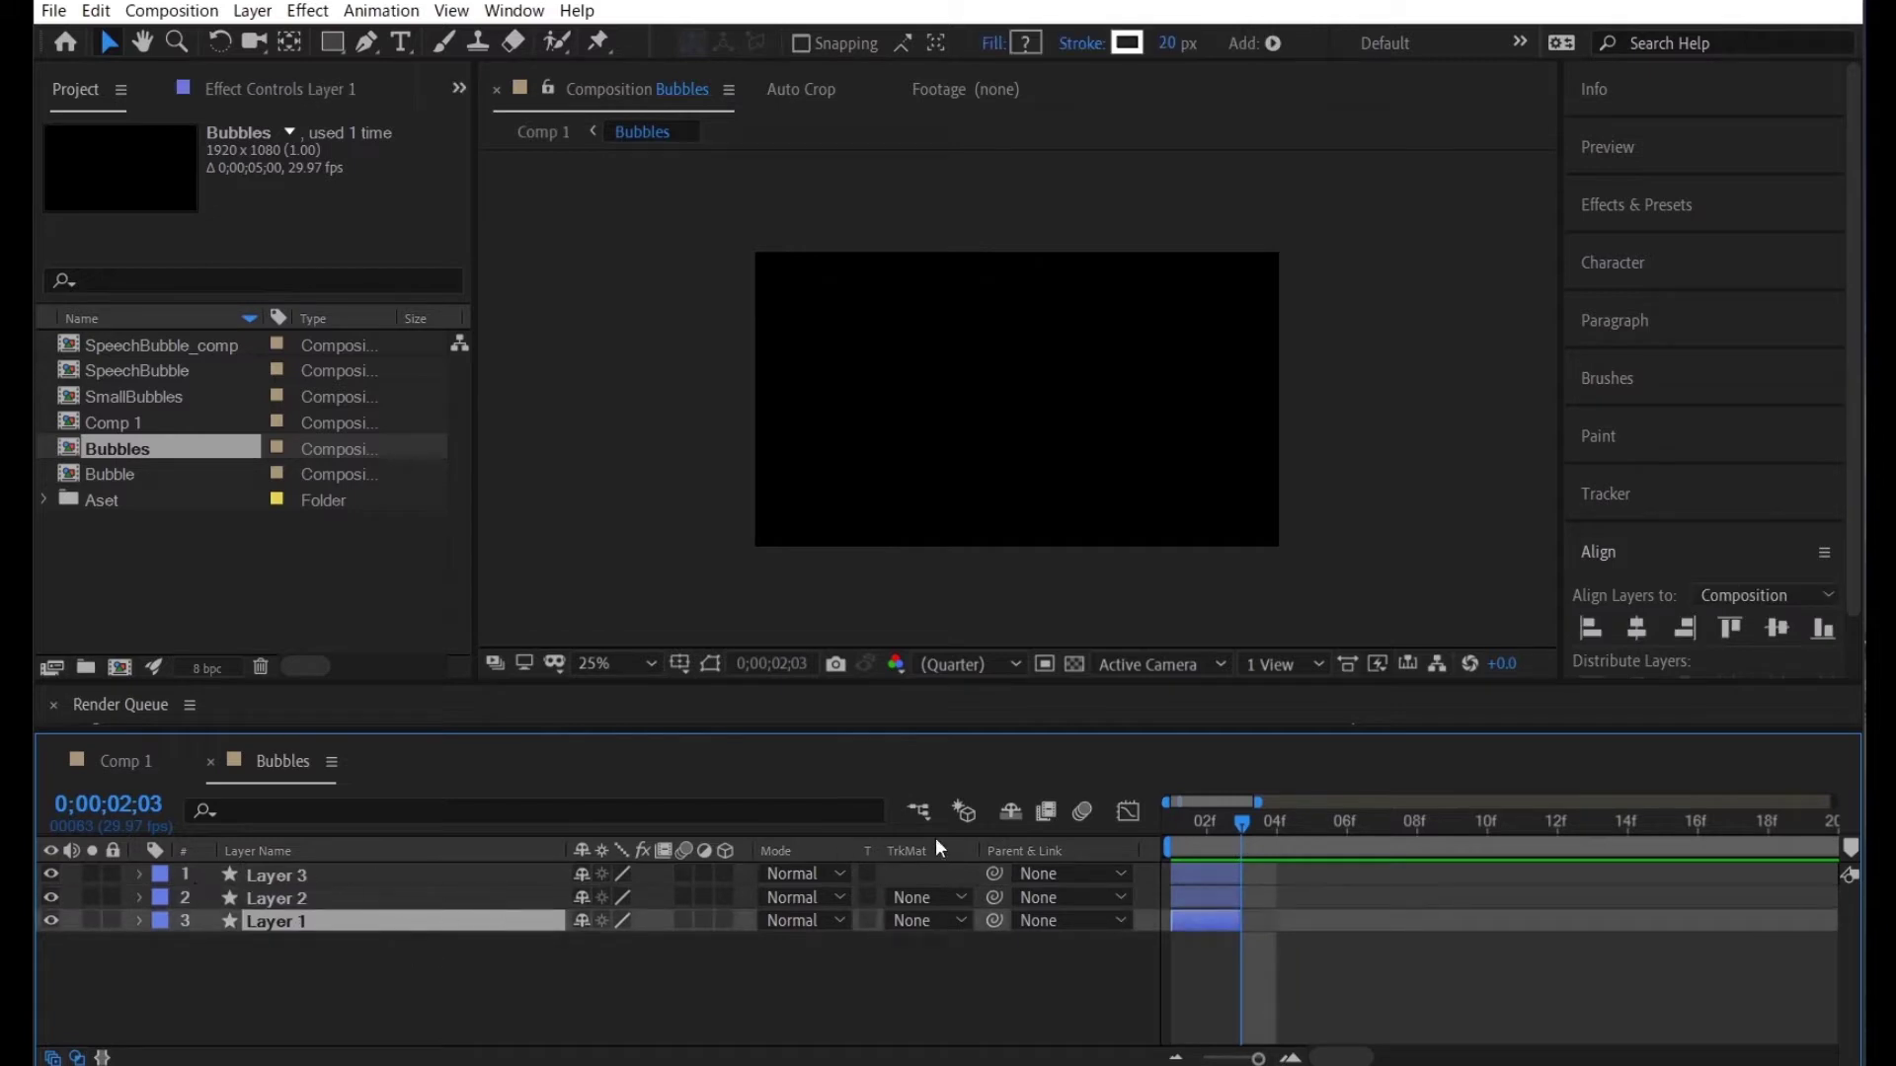
left_click(1201, 825)
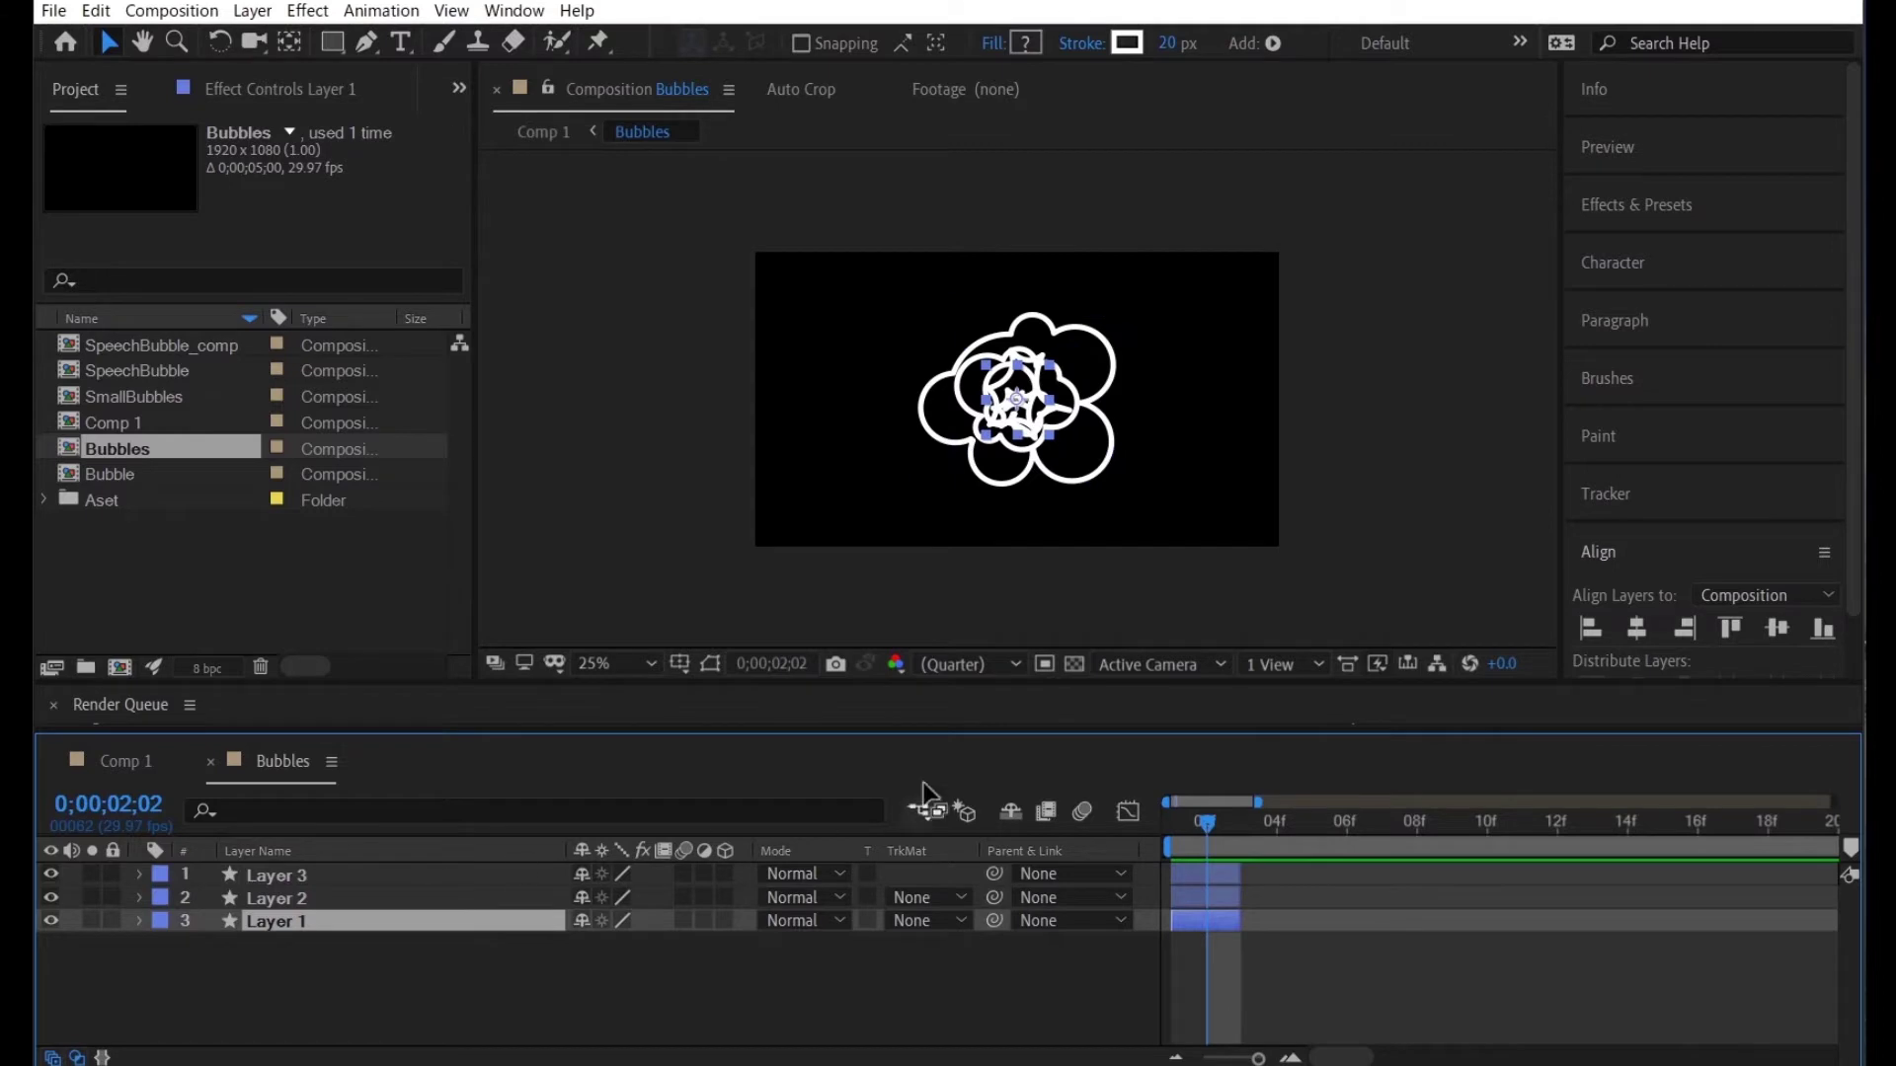
left_click_drag(138, 761, 542, 787)
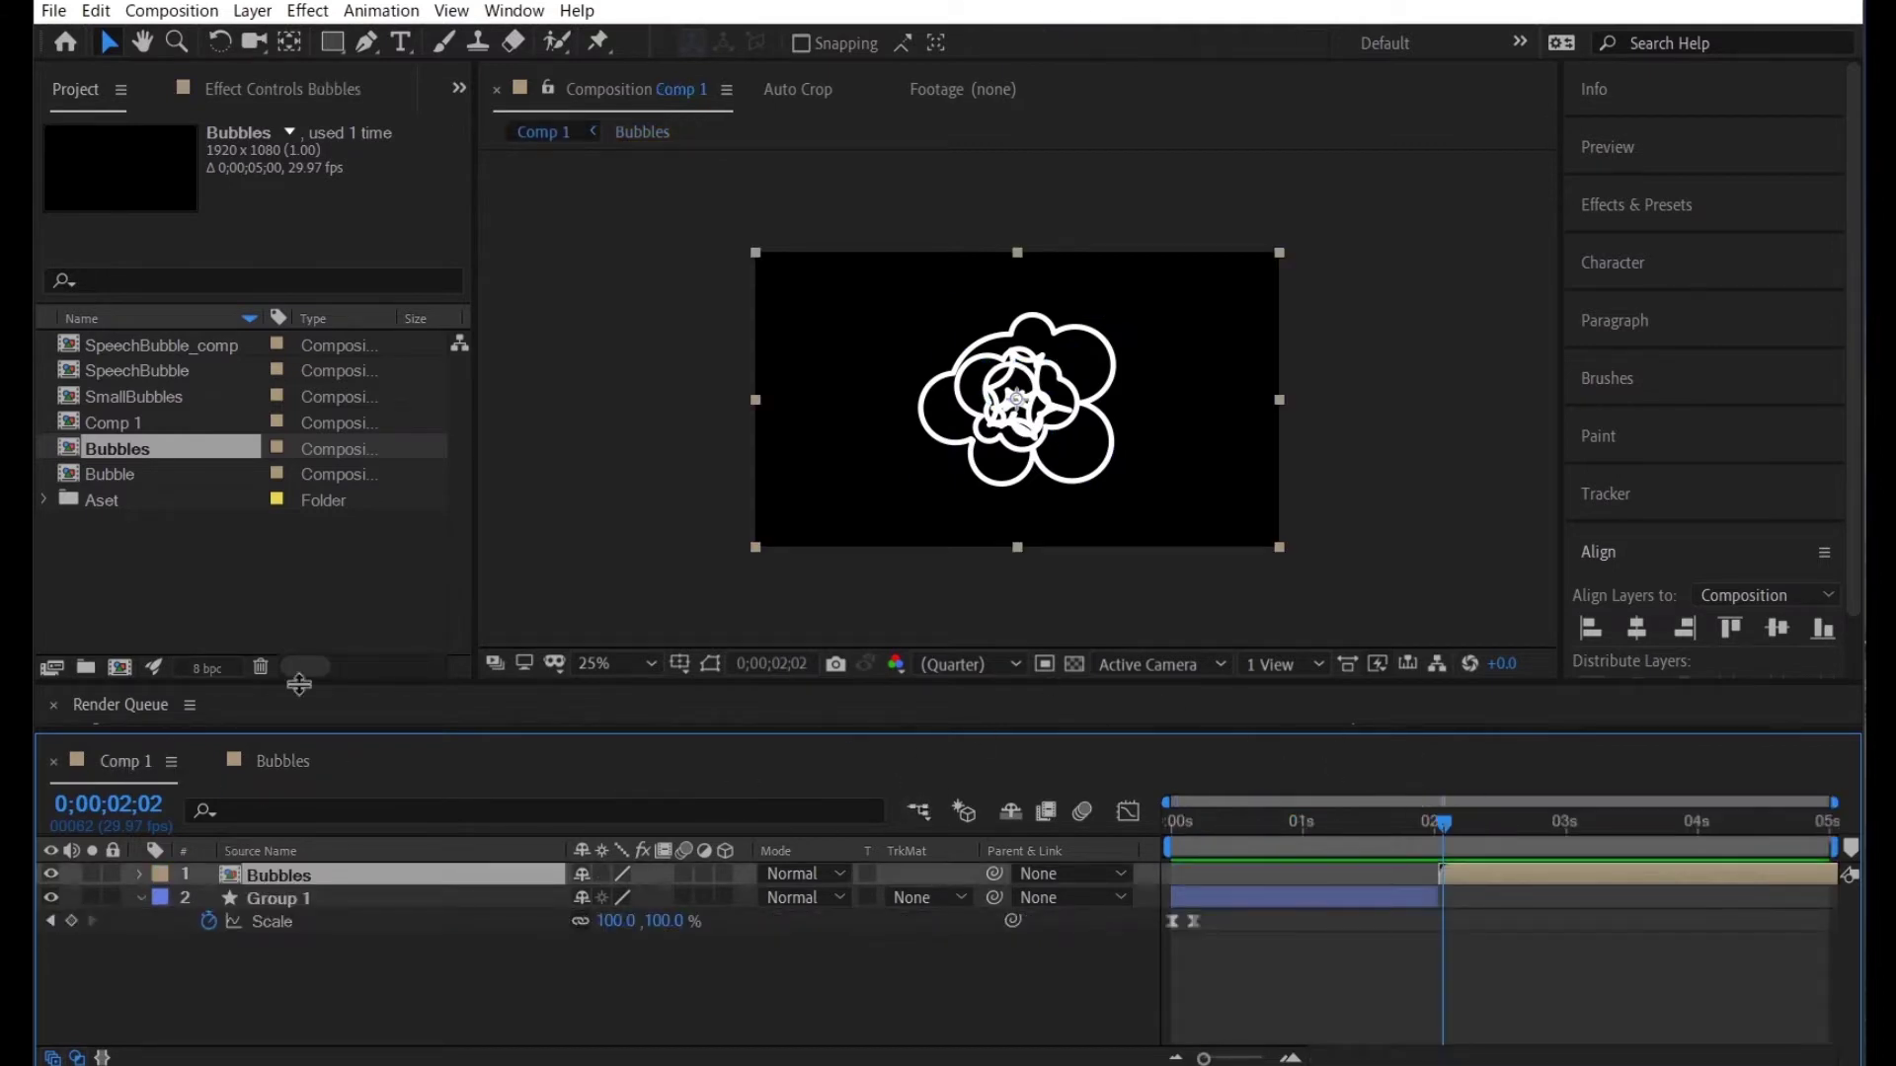
Open SpeechBubble_comp, scrub its timing, then close it to return to Bubbles
double_click(174, 343)
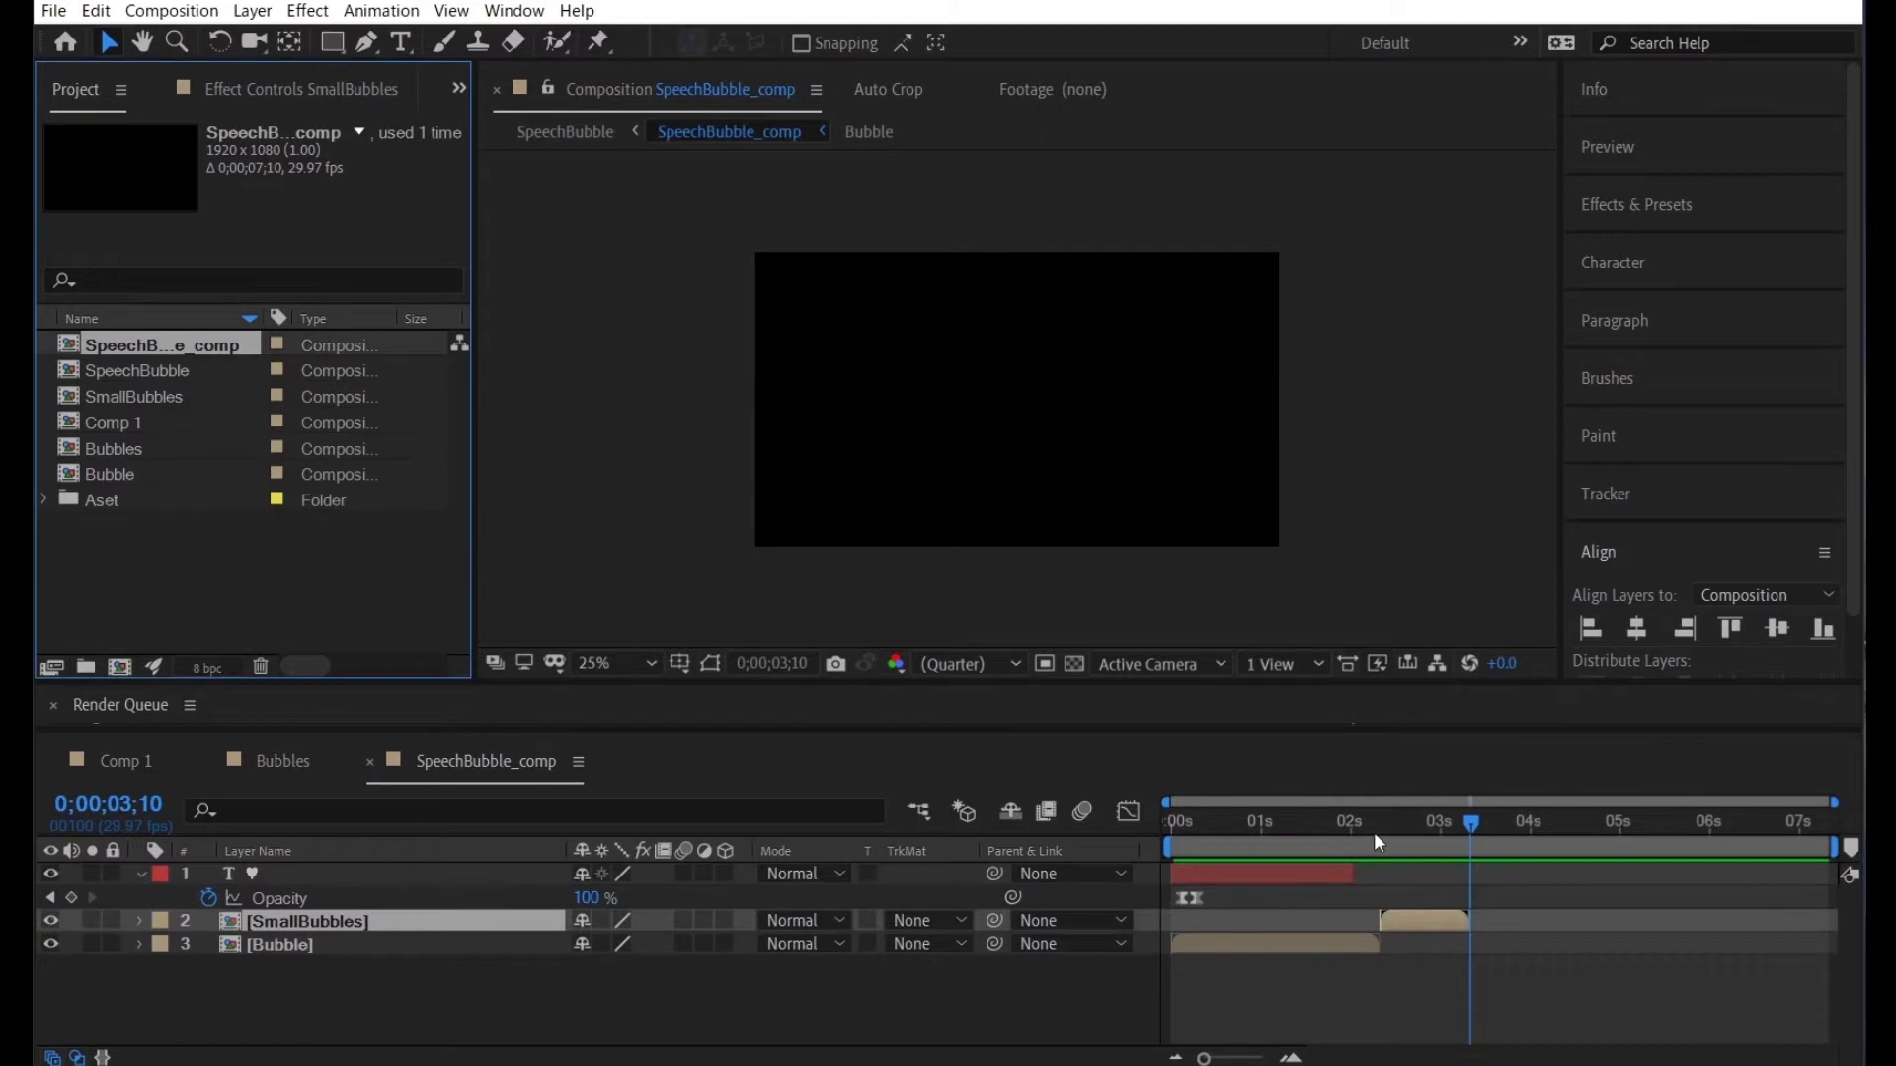
left_click_drag(1354, 821, 1382, 827)
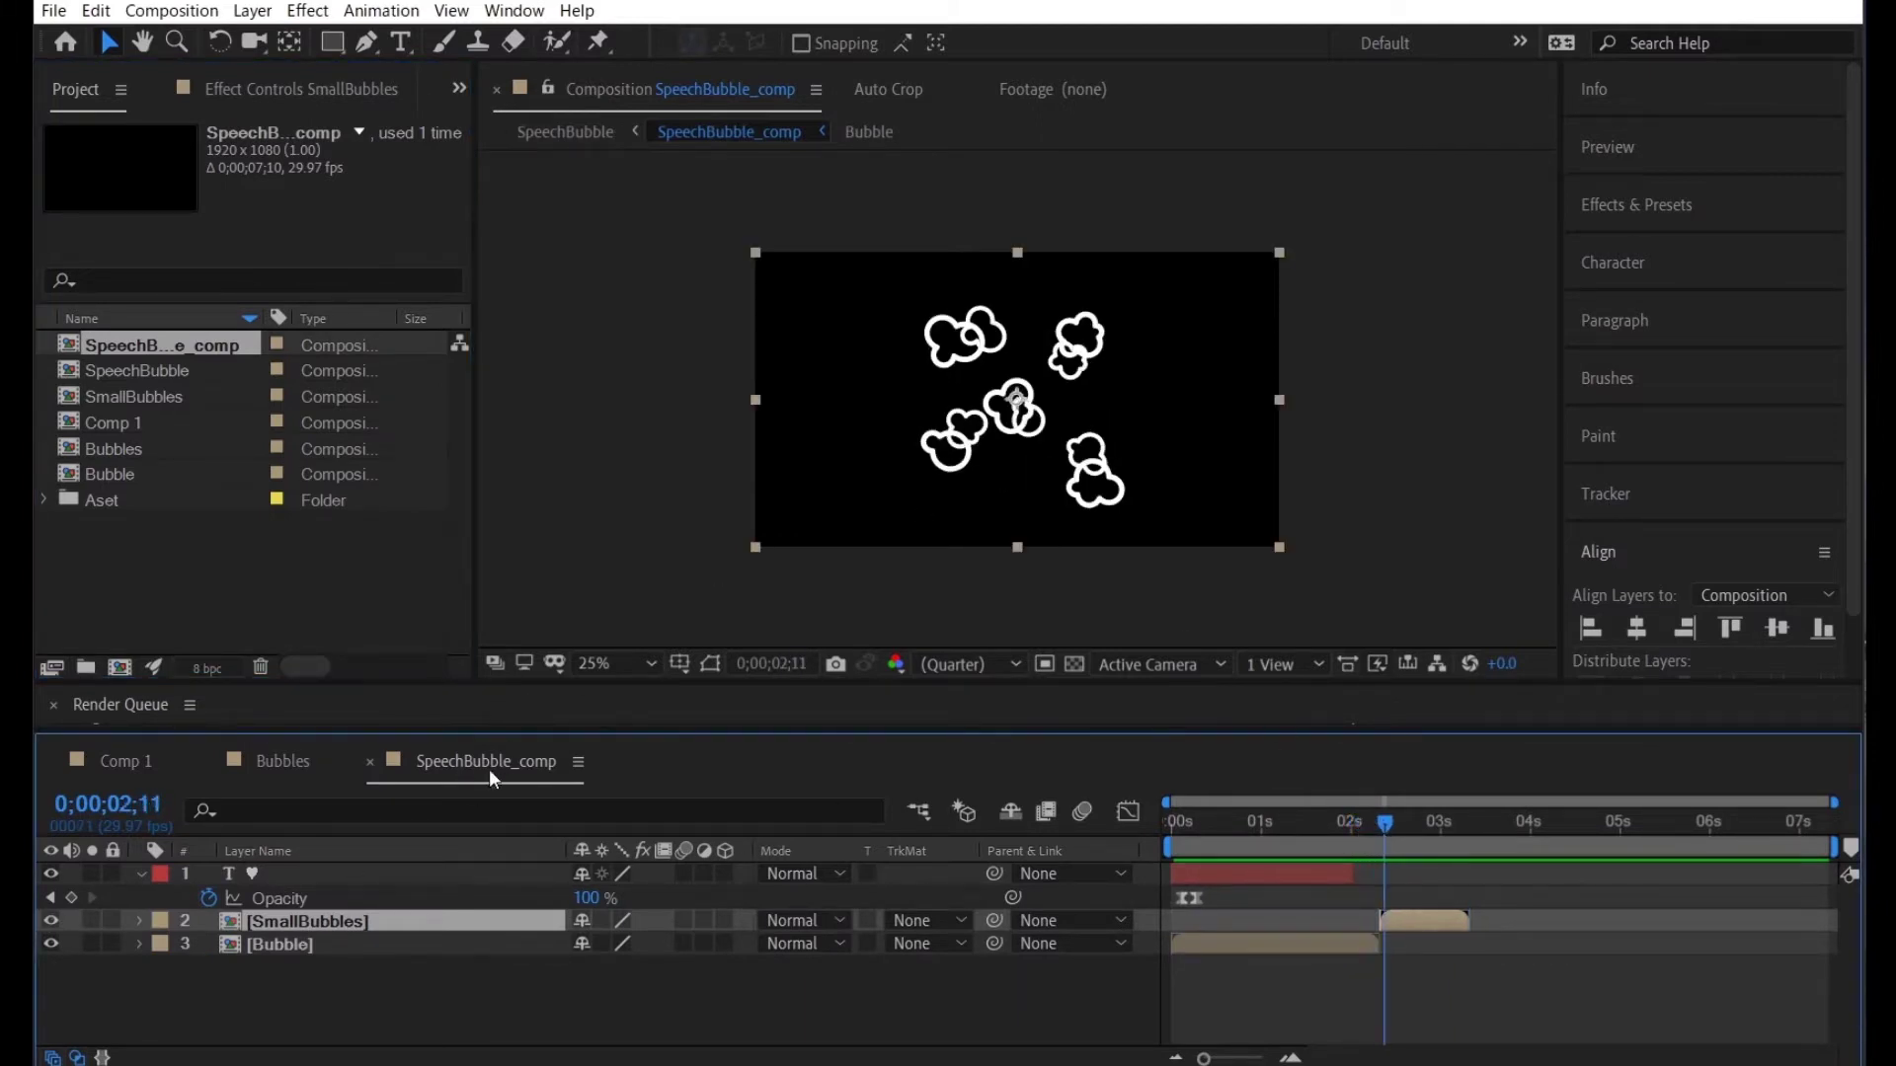
left_click(369, 761)
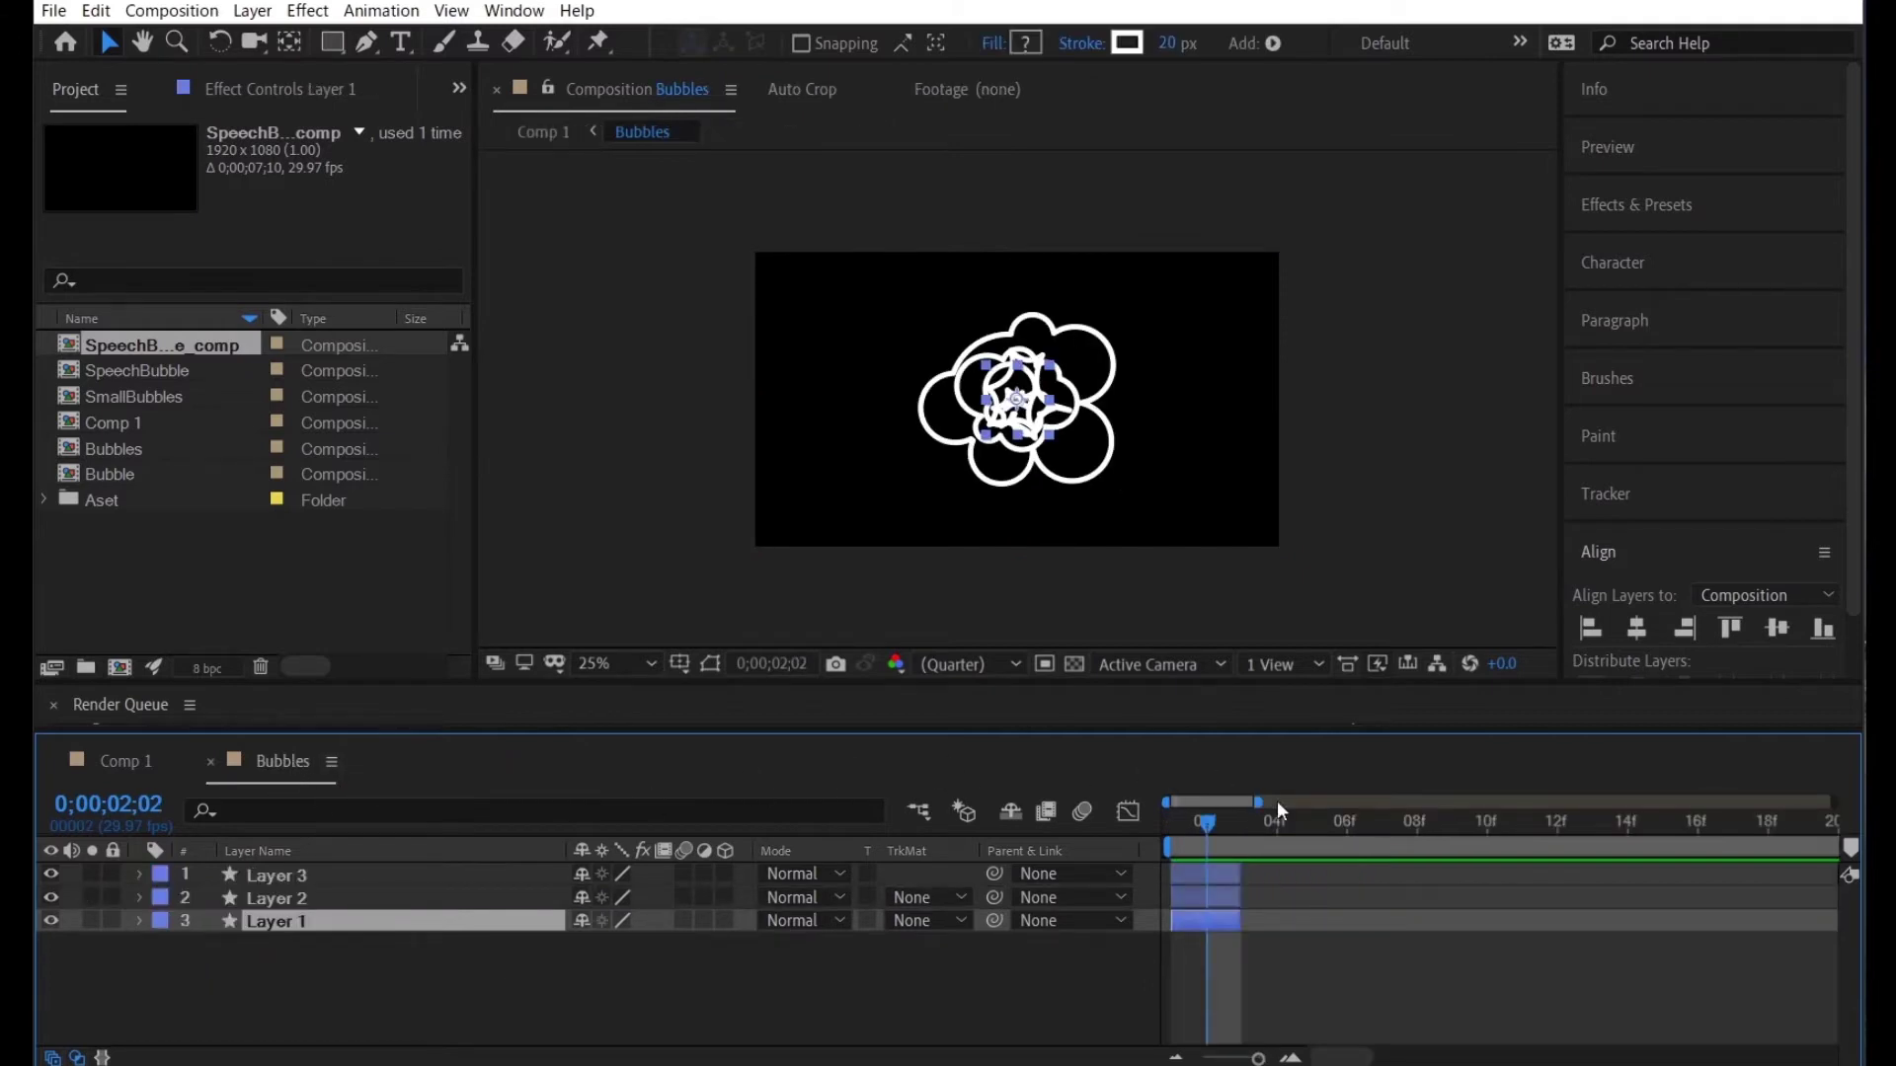
Stagger Layer 2 and Layer 3 so each starts after the previous, then preview
left_click_drag(1224, 899, 1313, 898)
left_click_drag(1201, 874, 1341, 869)
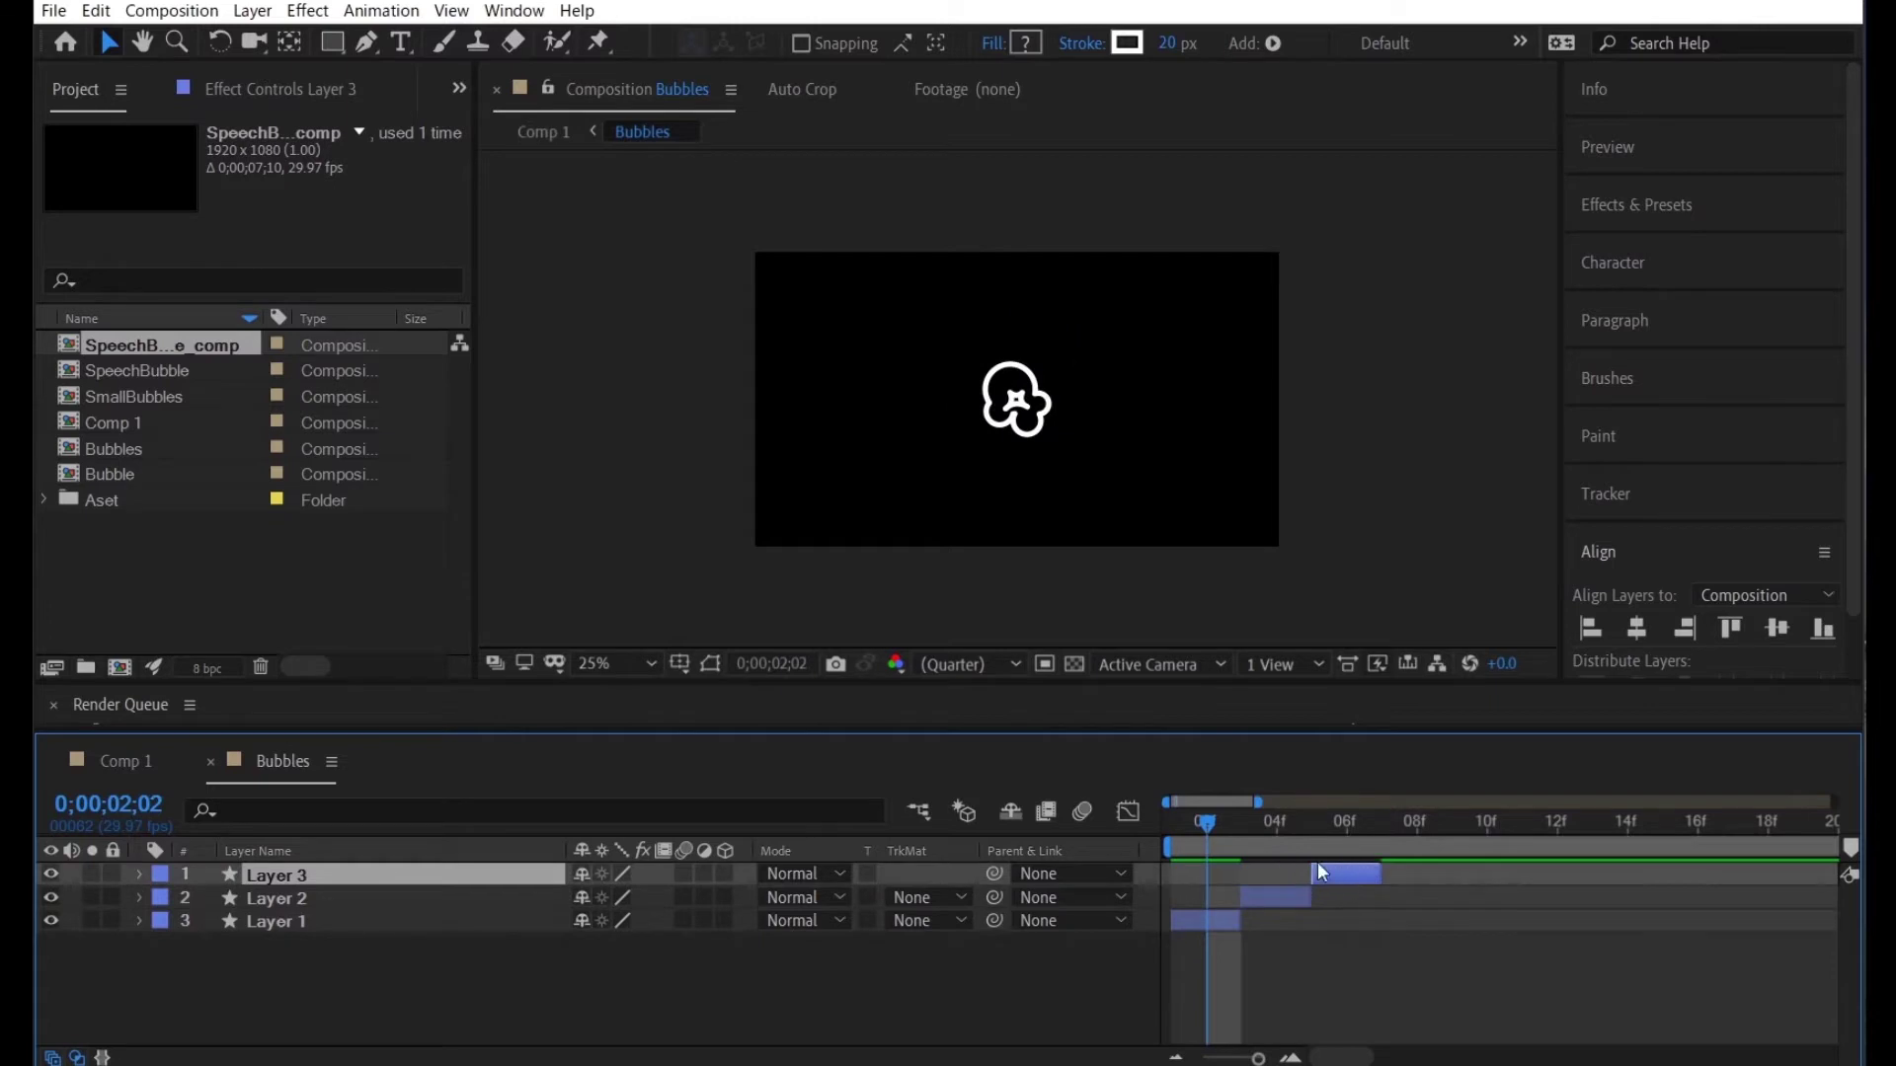
mouse_move(1236, 835)
left_mouse_down()
mouse_move(1302, 844)
mouse_move(1248, 845)
left_mouse_up()
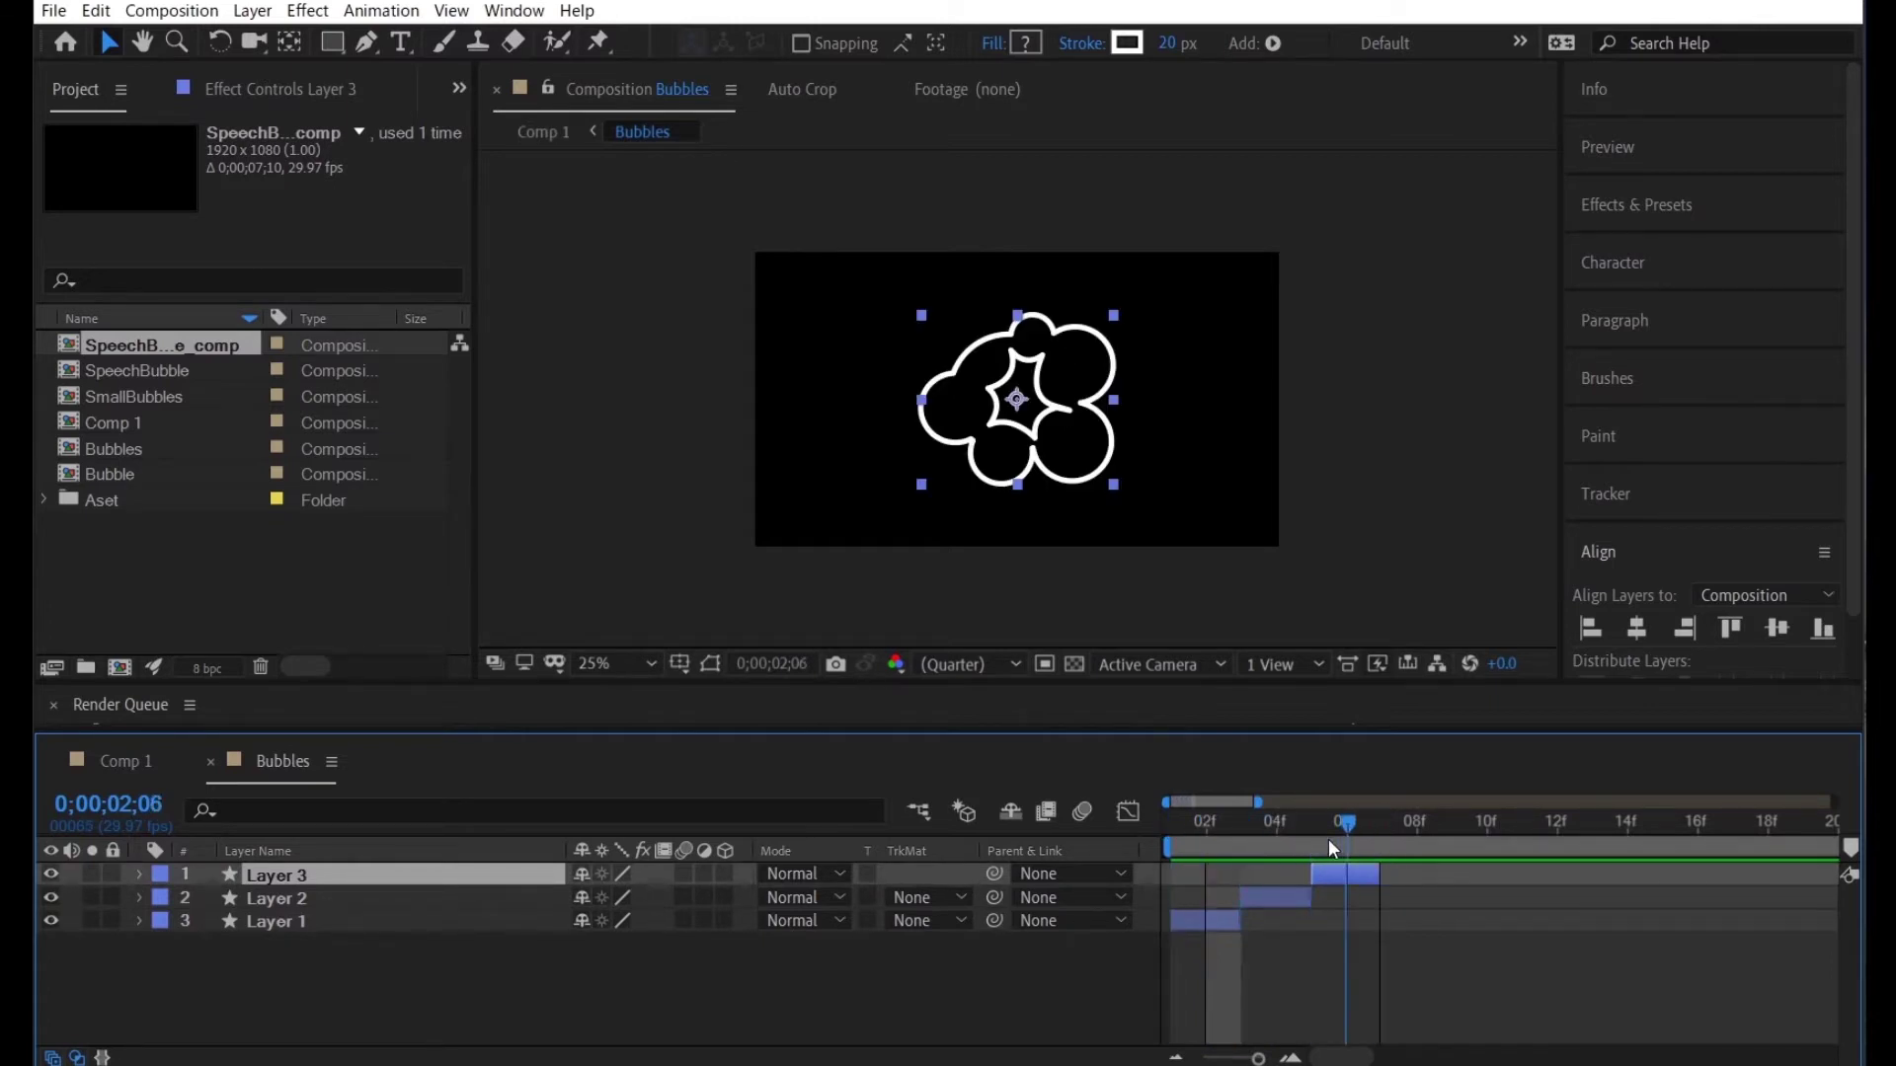
key("space")
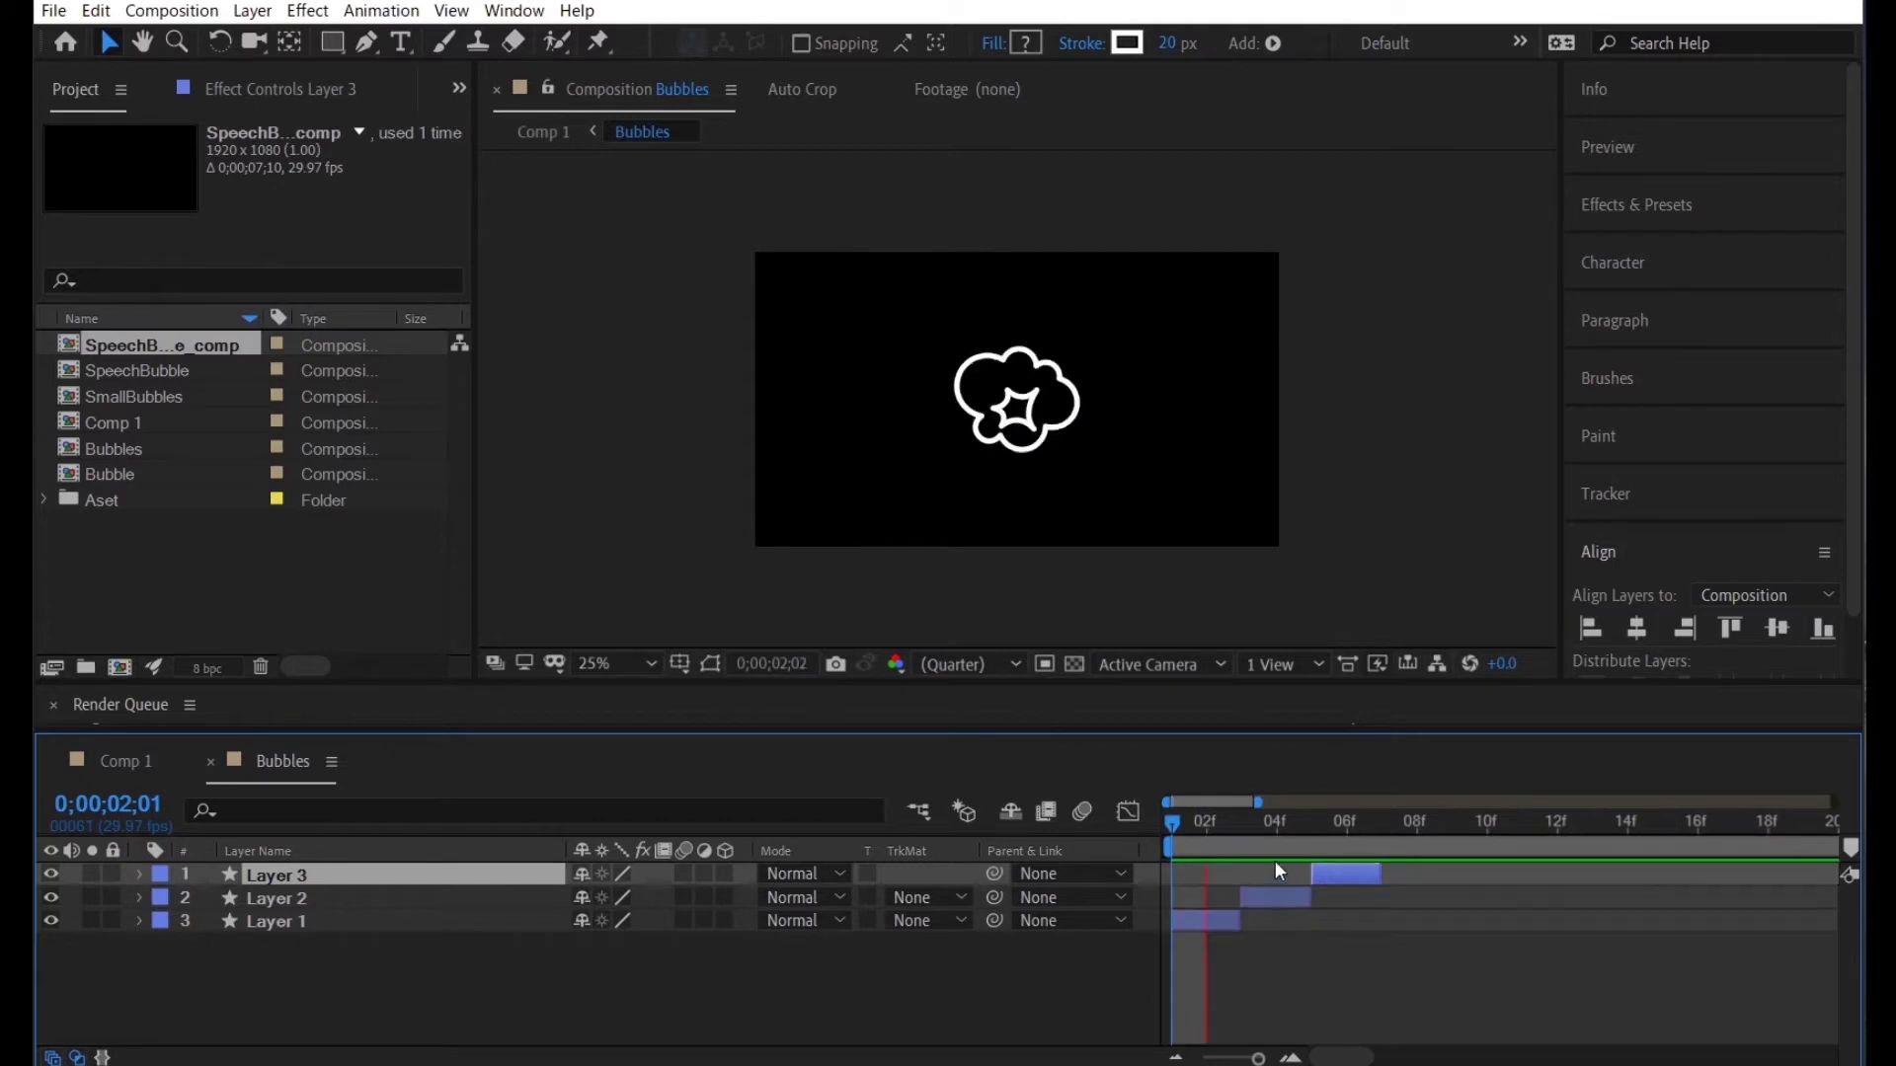
Check the bubbles timing in Comp 1, then reopen the Bubbles precomp
left_click(120, 760)
left_click_drag(1542, 828, 1495, 824)
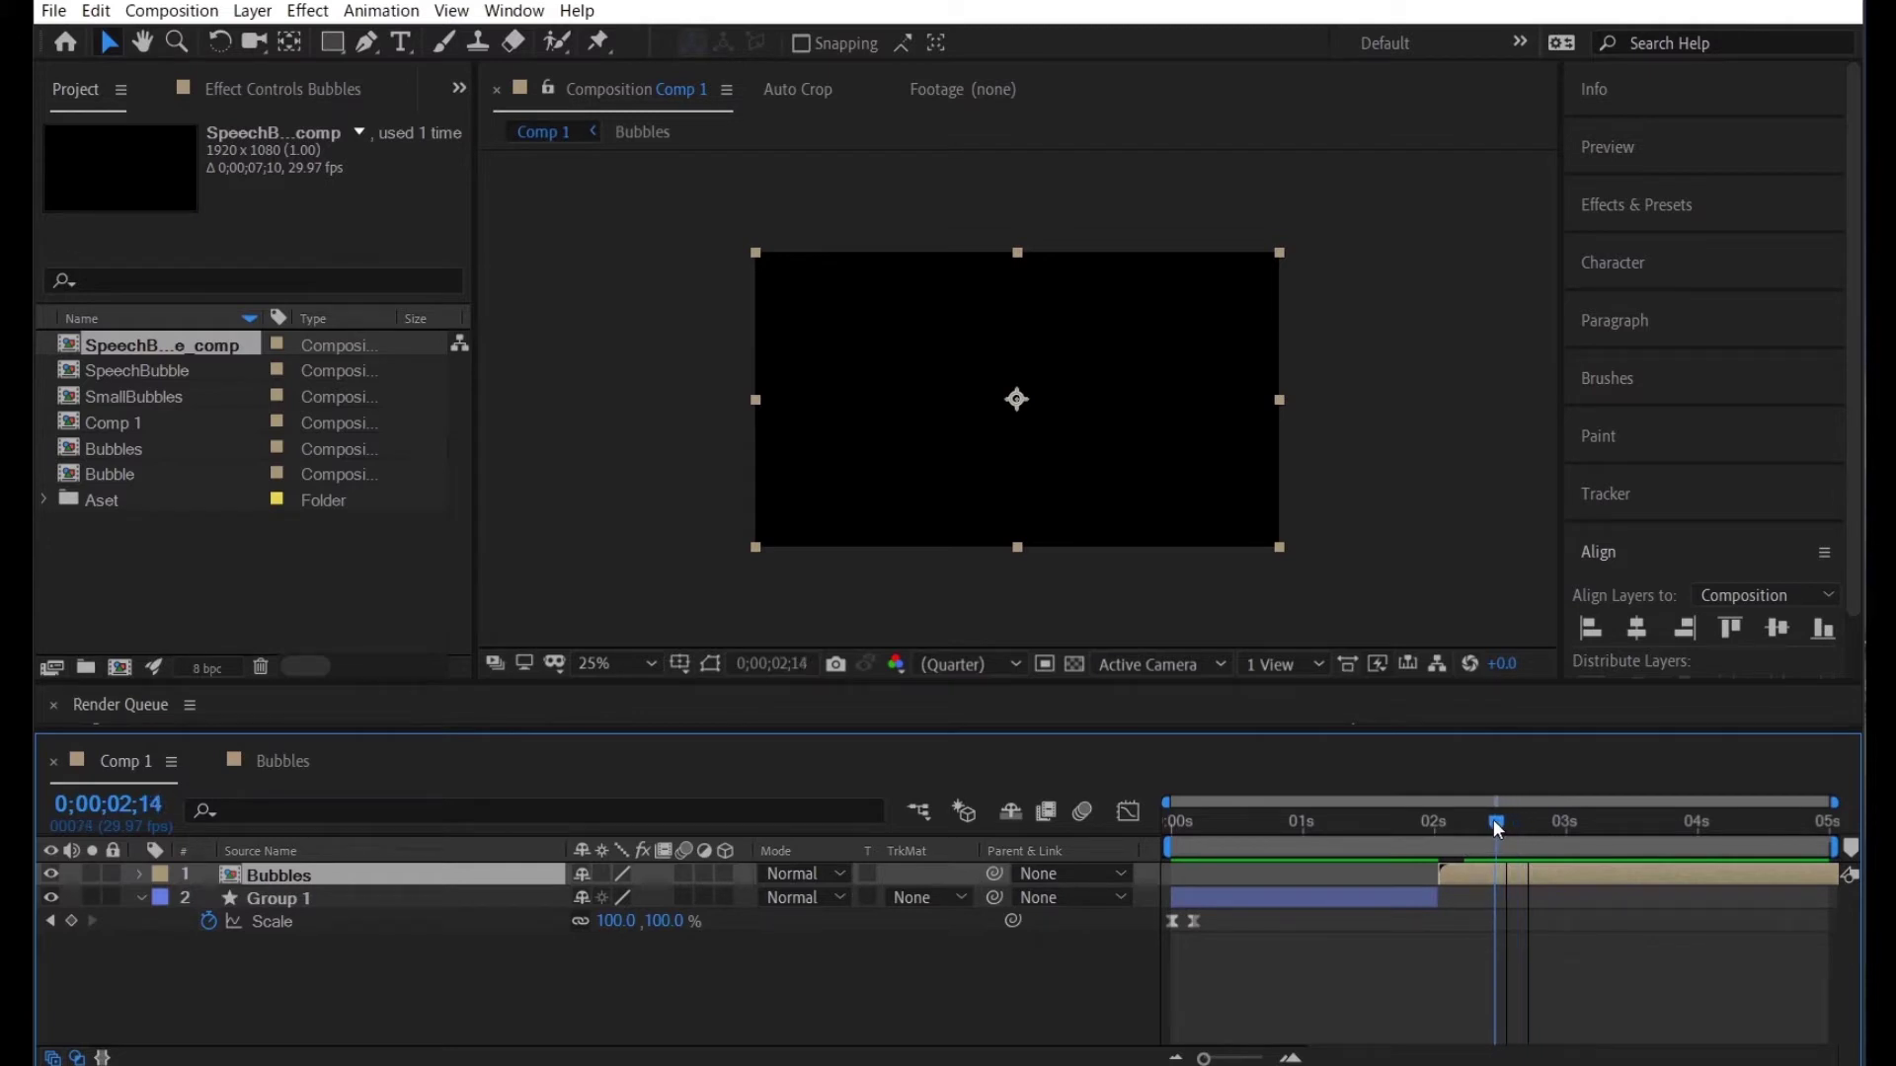
double_click(393, 875)
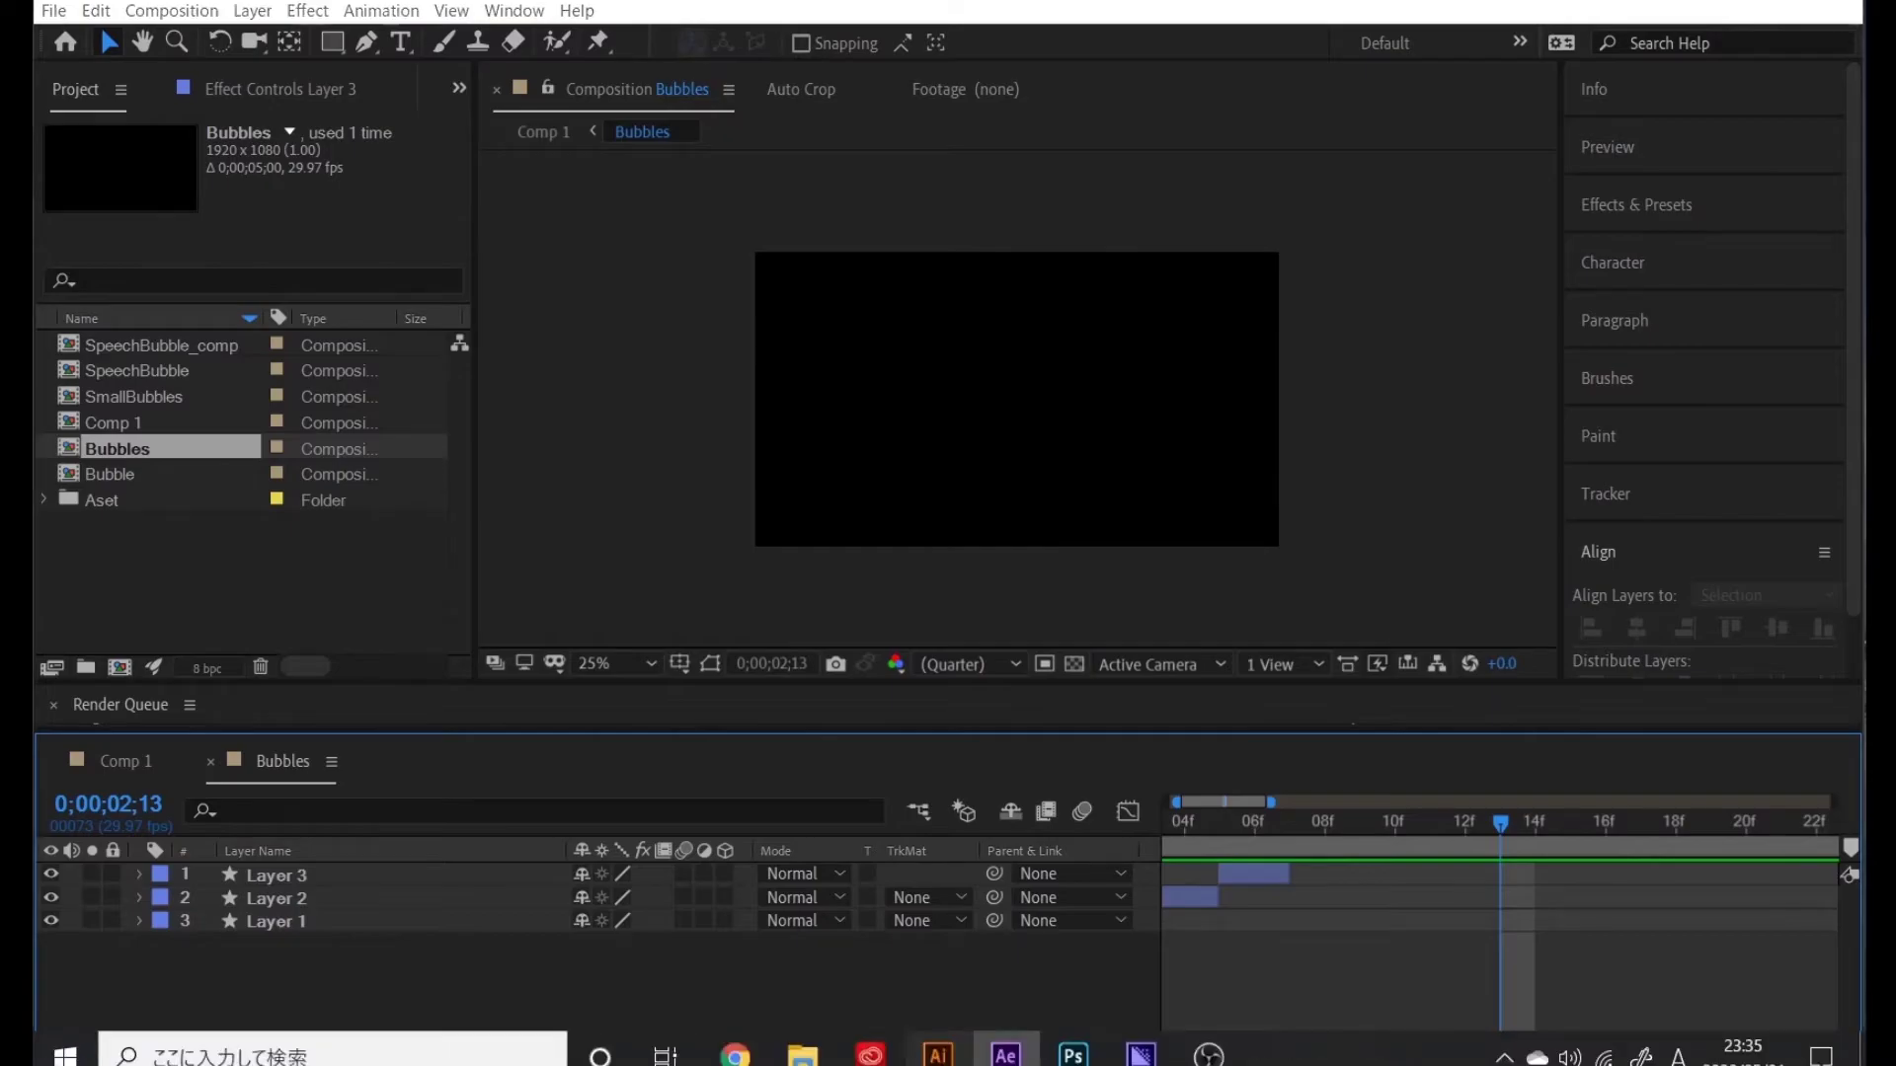
Select the five small clouds on the left of the Illustrator artwork and bring them into Bubbles
left_click(939, 1049)
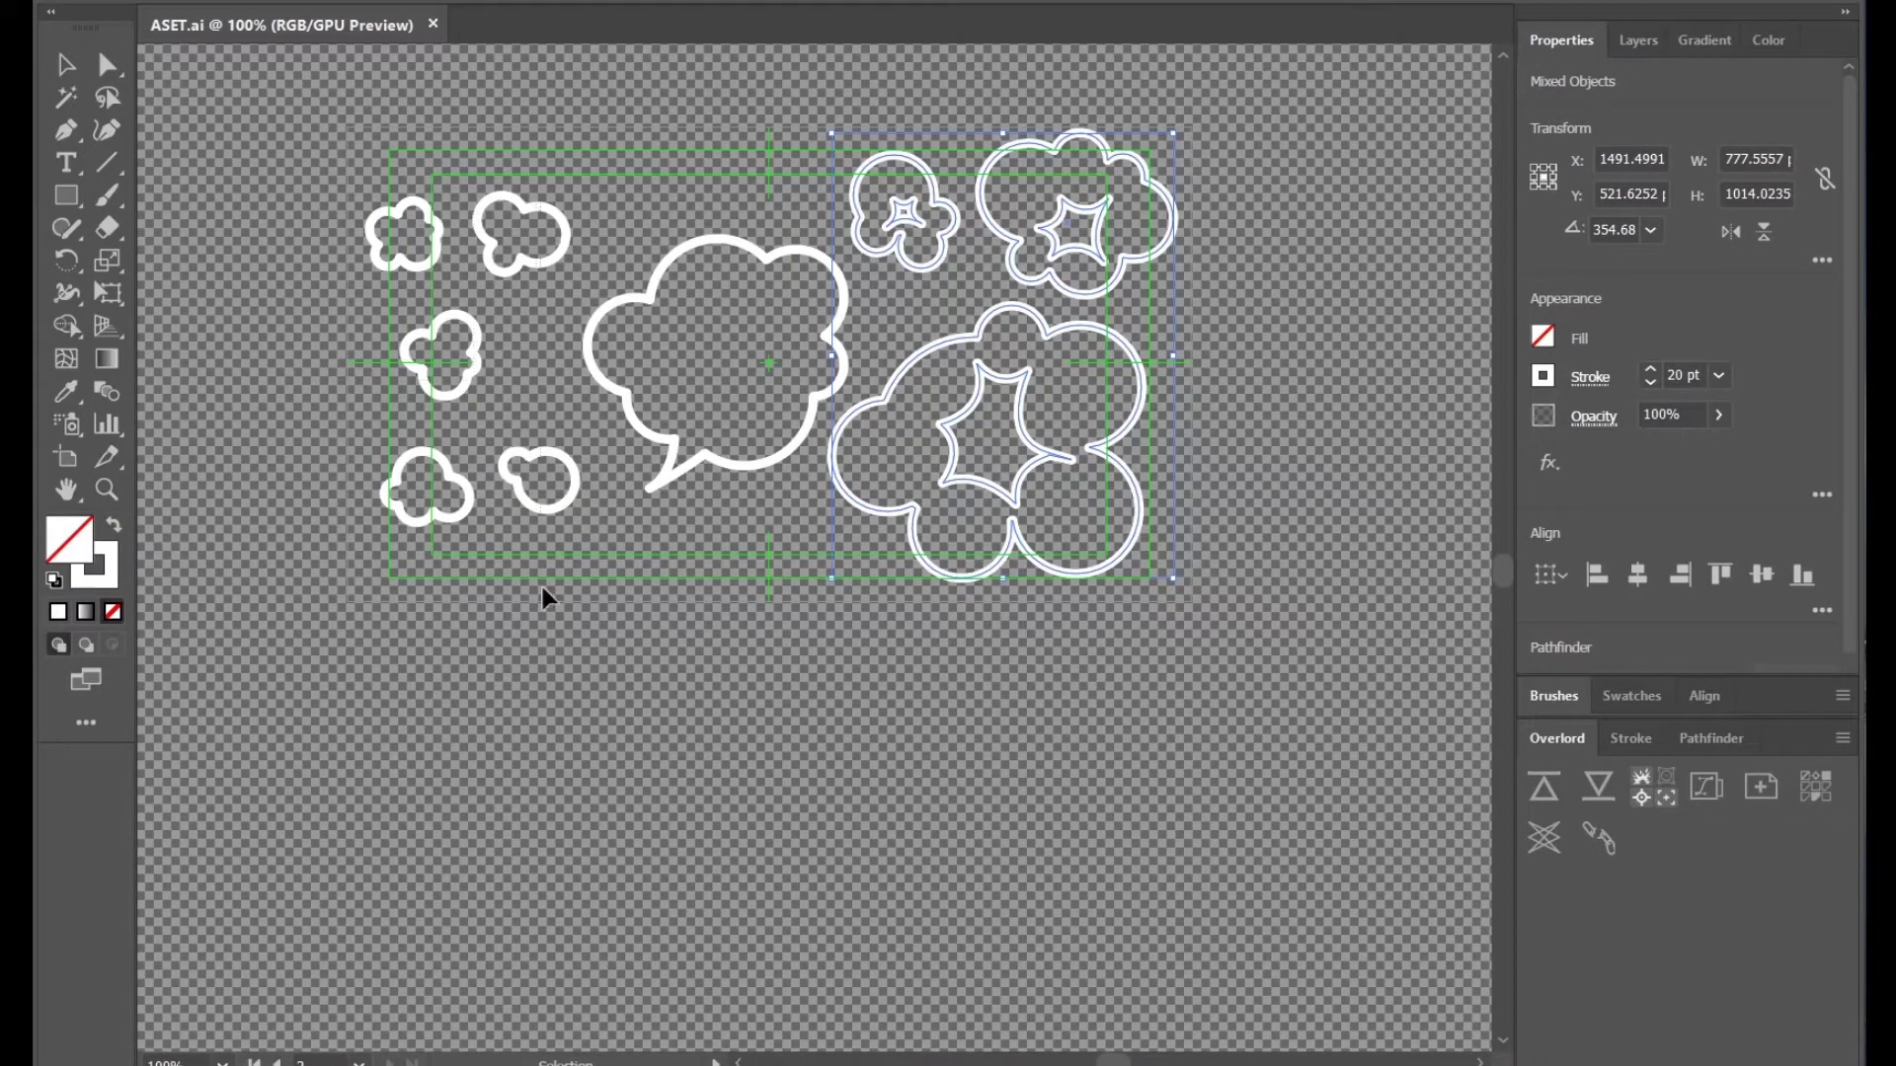
left_click_drag(571, 620, 361, 188)
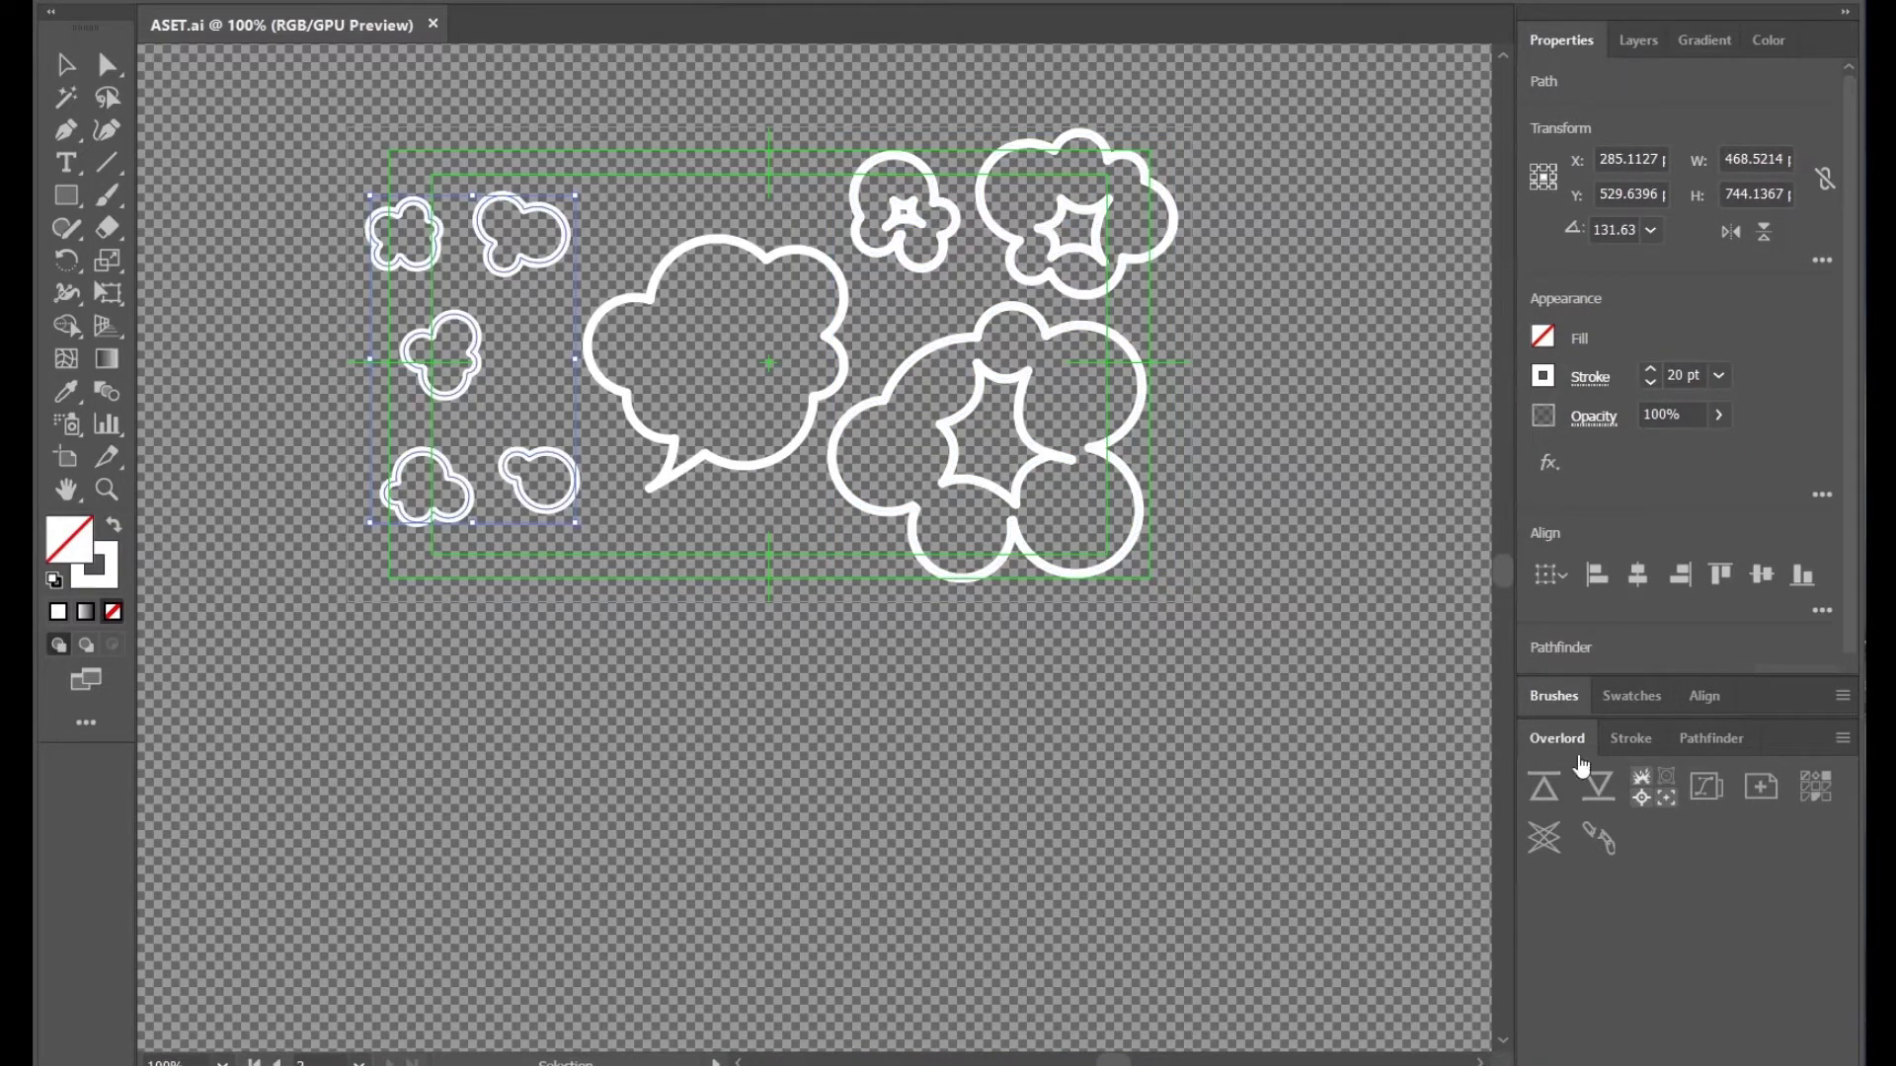
key("alt+Tab")
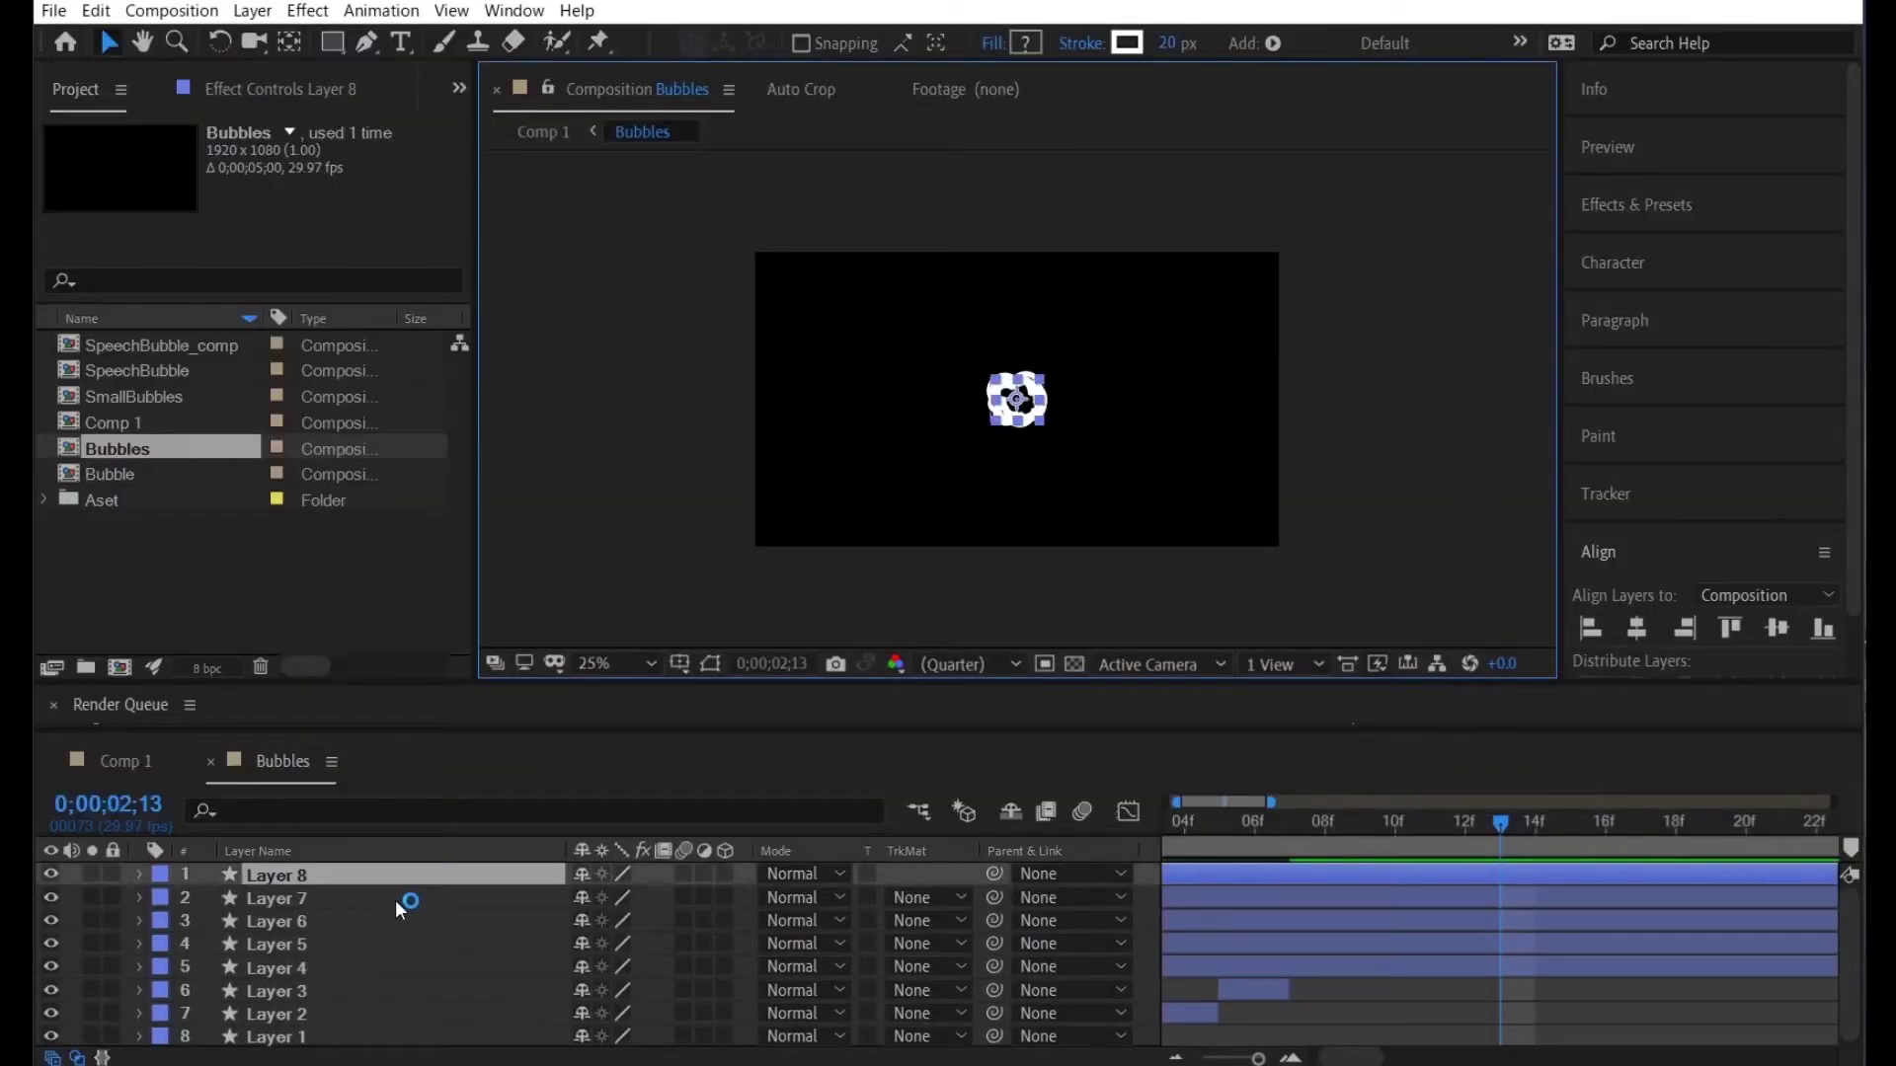
Pre-compose Layers 4–8 of Bubbles into a precomp named SmallBubbles
scroll(395, 948, "down", 1)
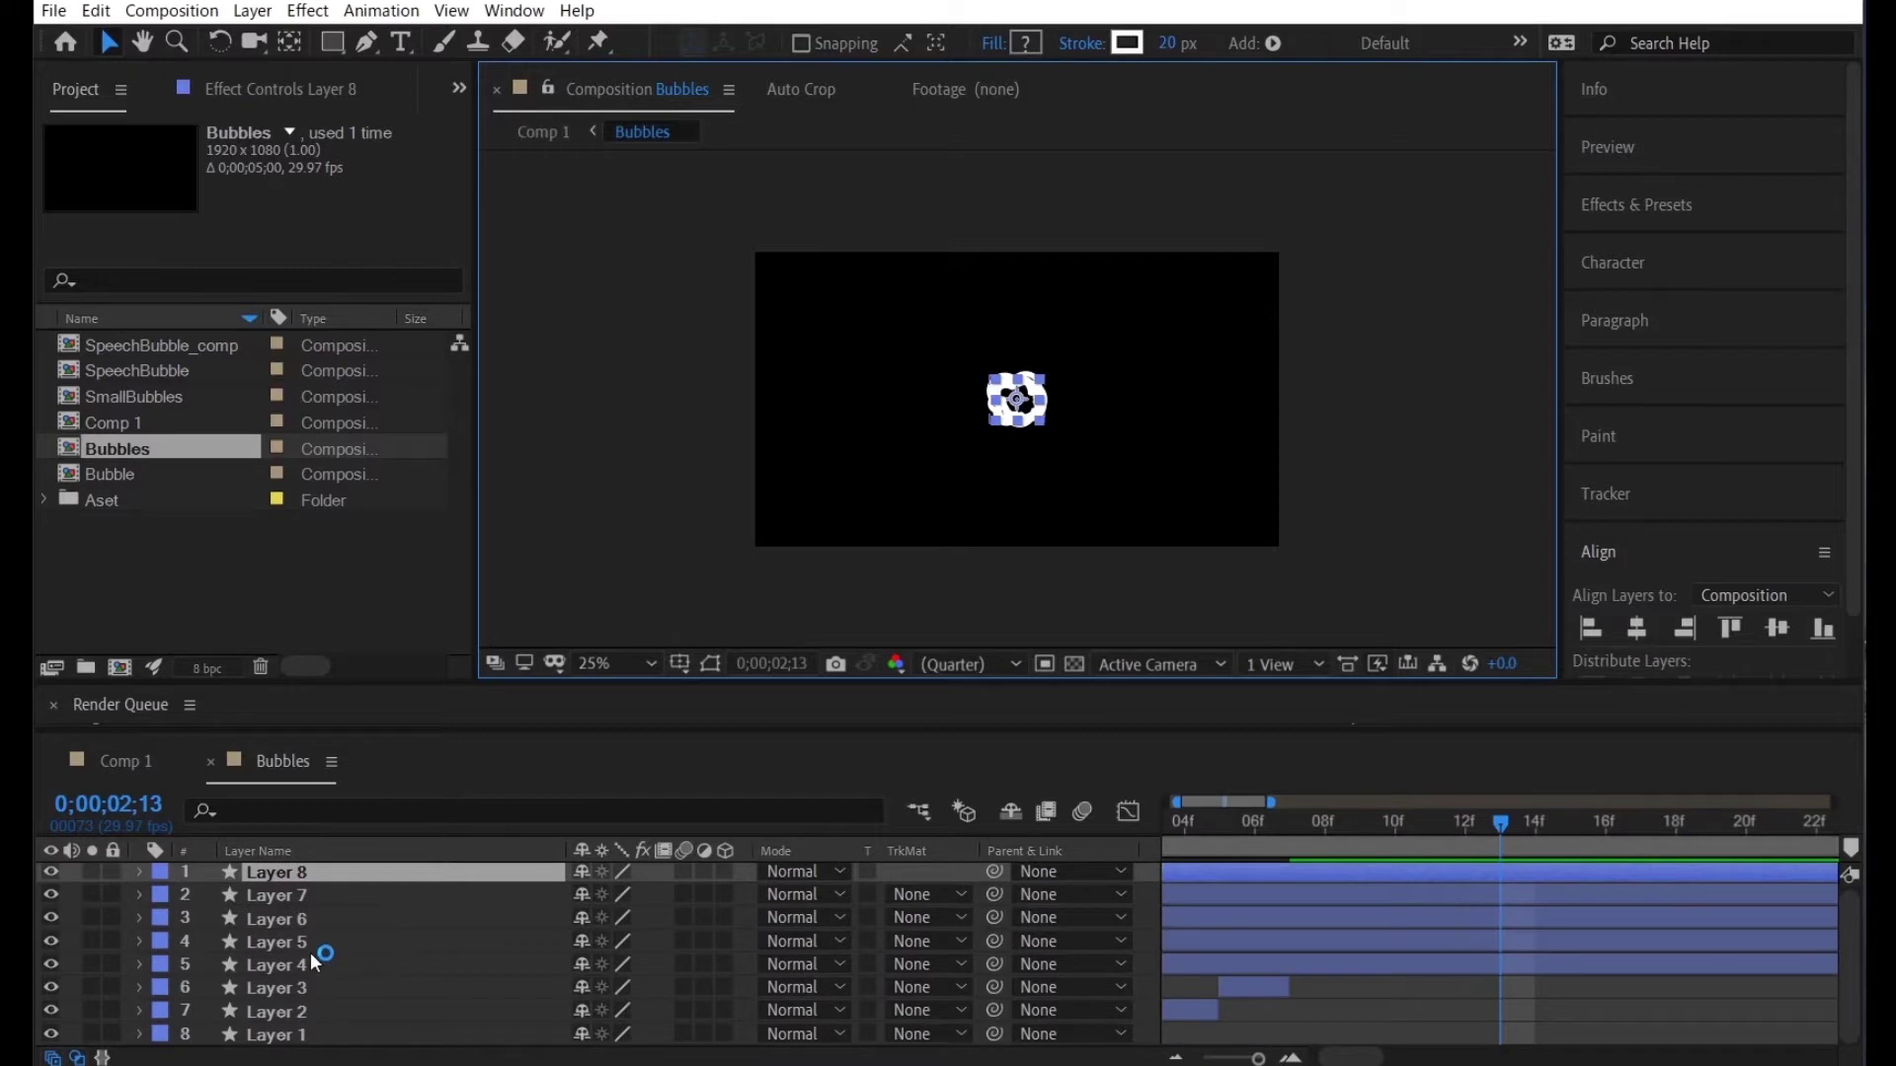
left_click(292, 874)
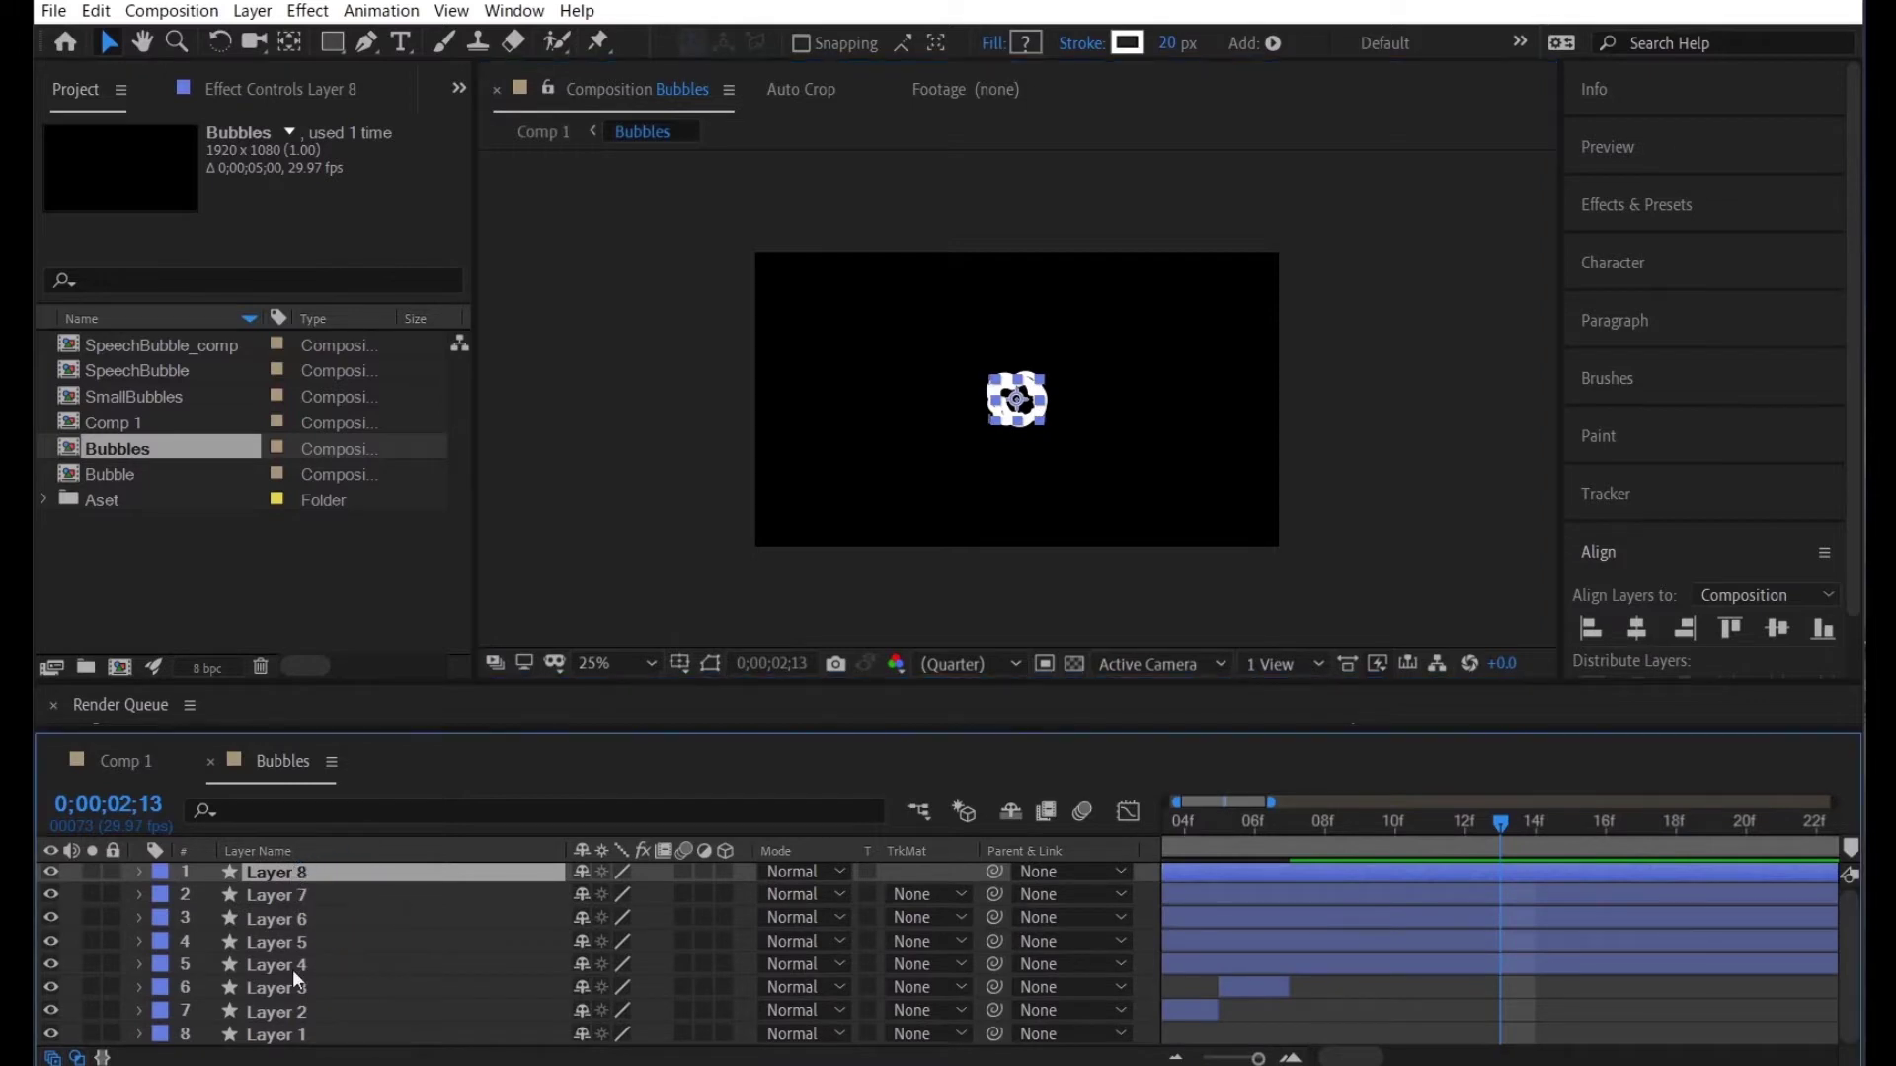
left_click(1185, 975, "shift")
right_click(385, 932)
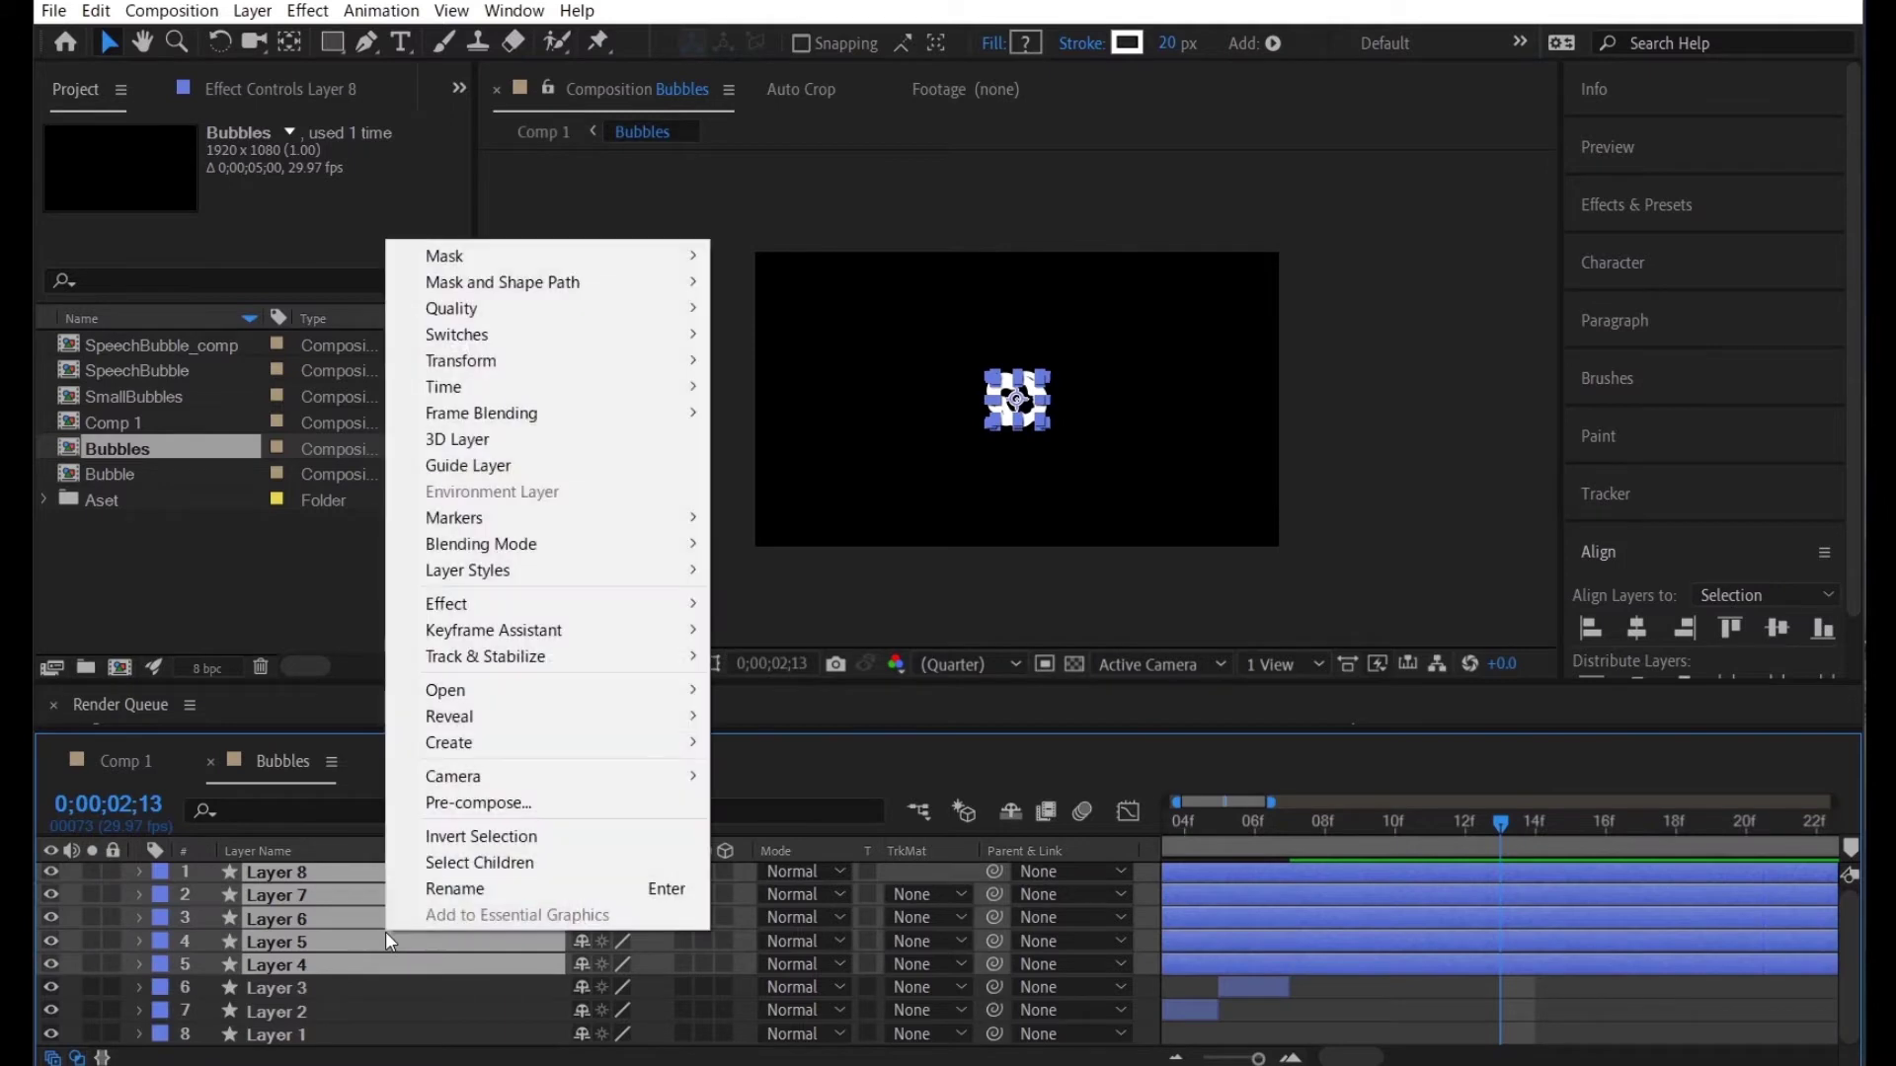
left_click(459, 802)
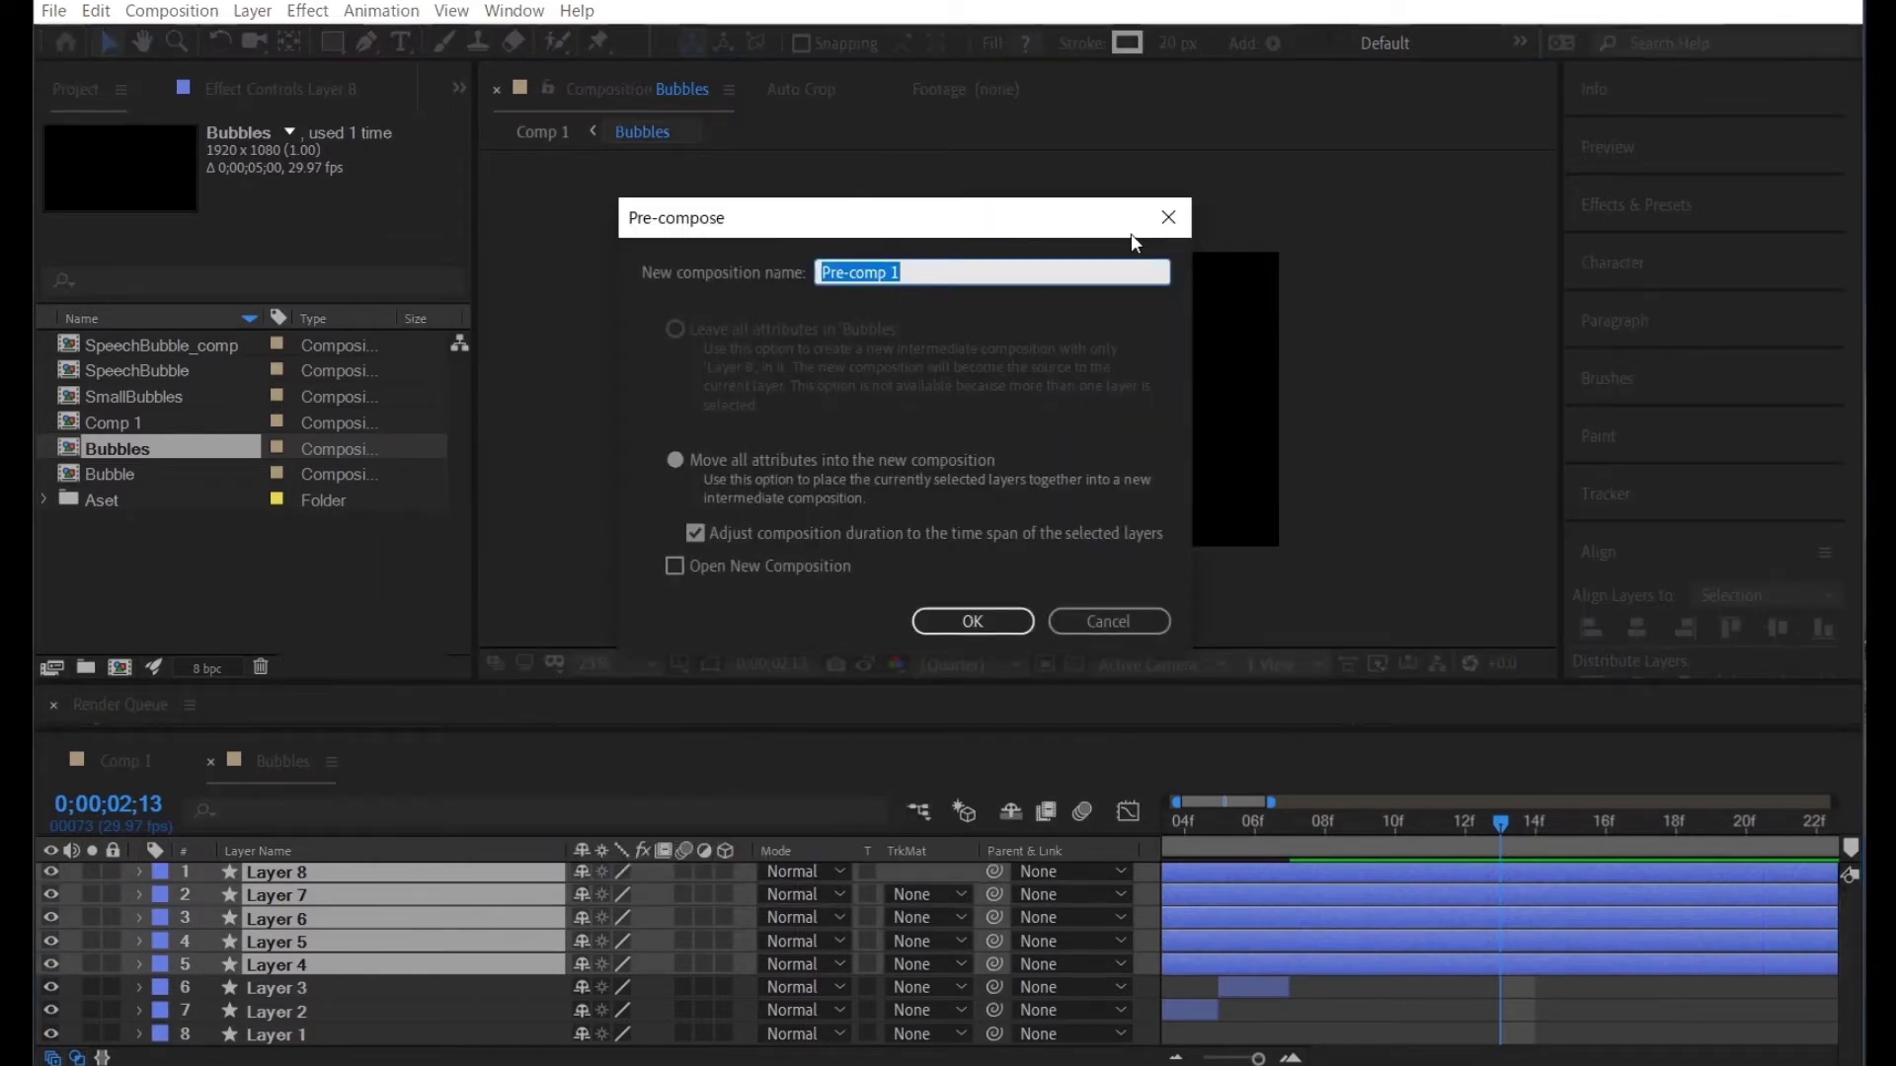
type("SmallBubbl")
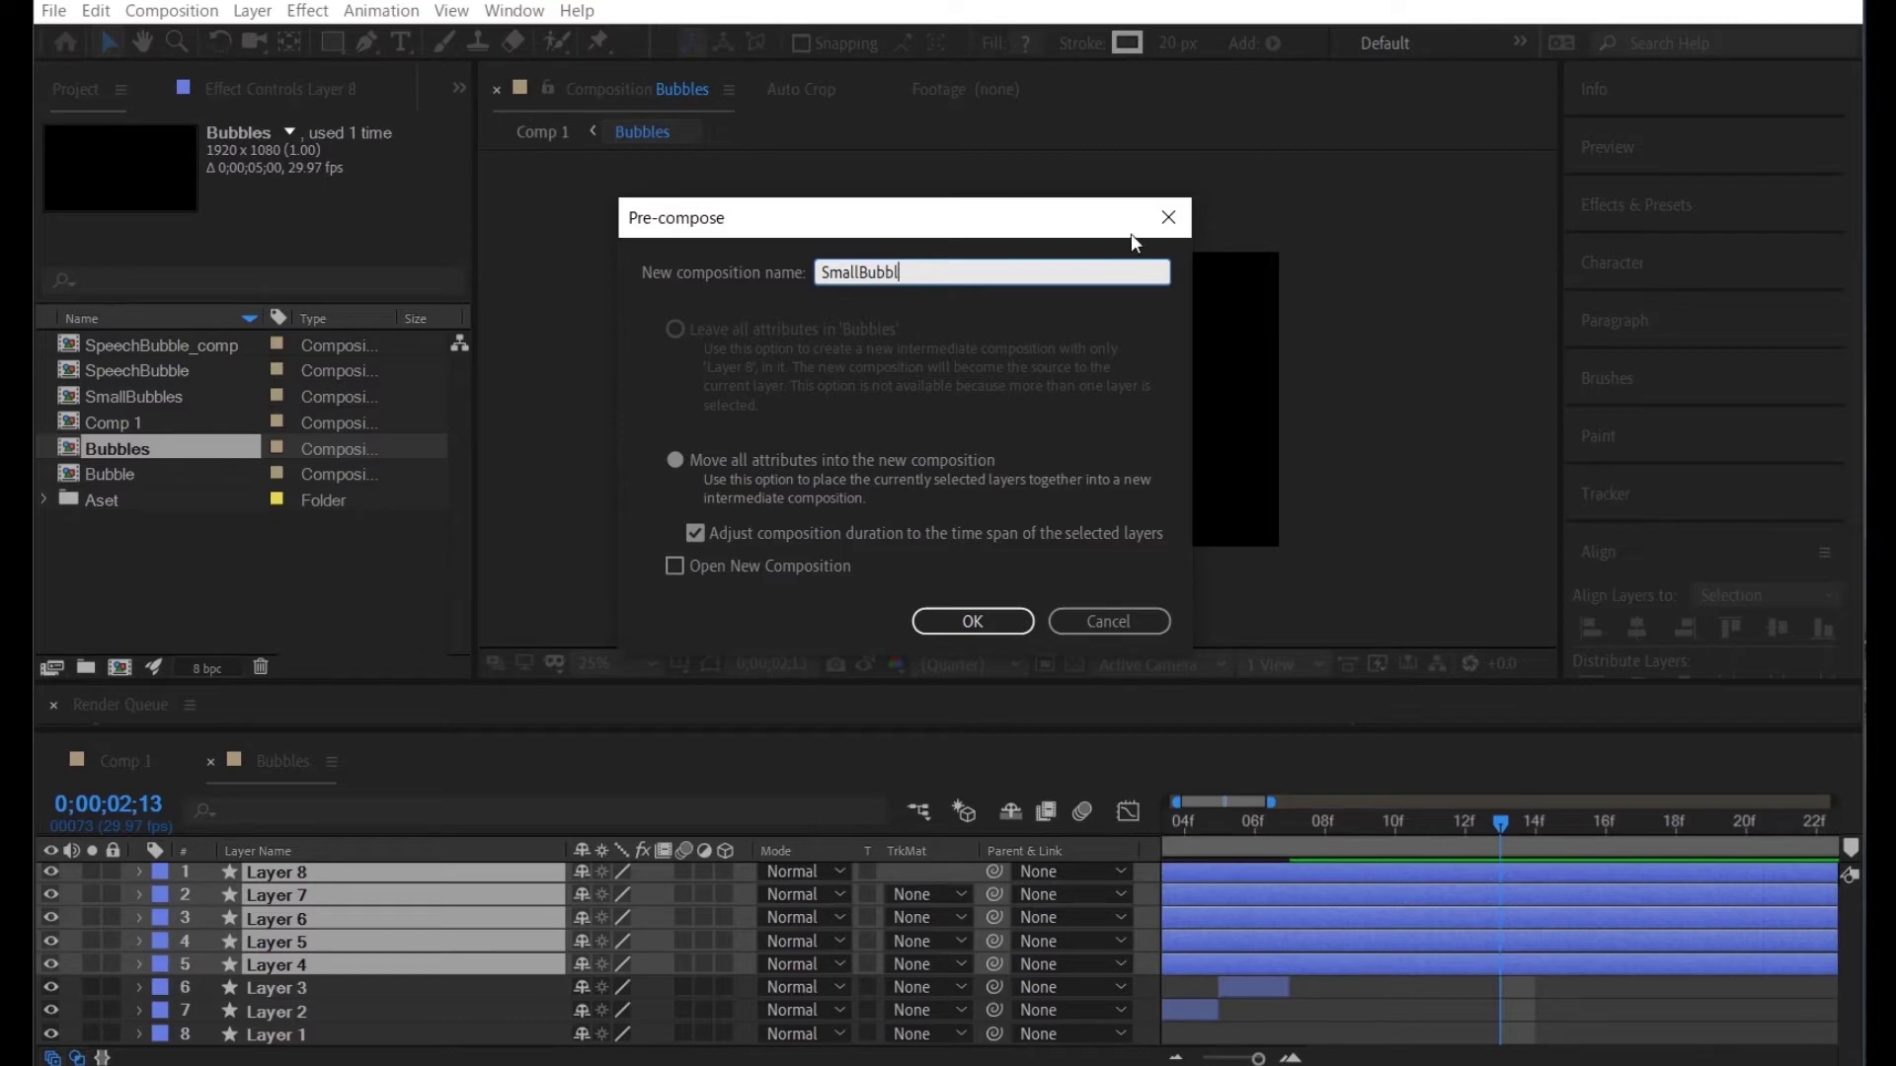
type("es")
key("Return")
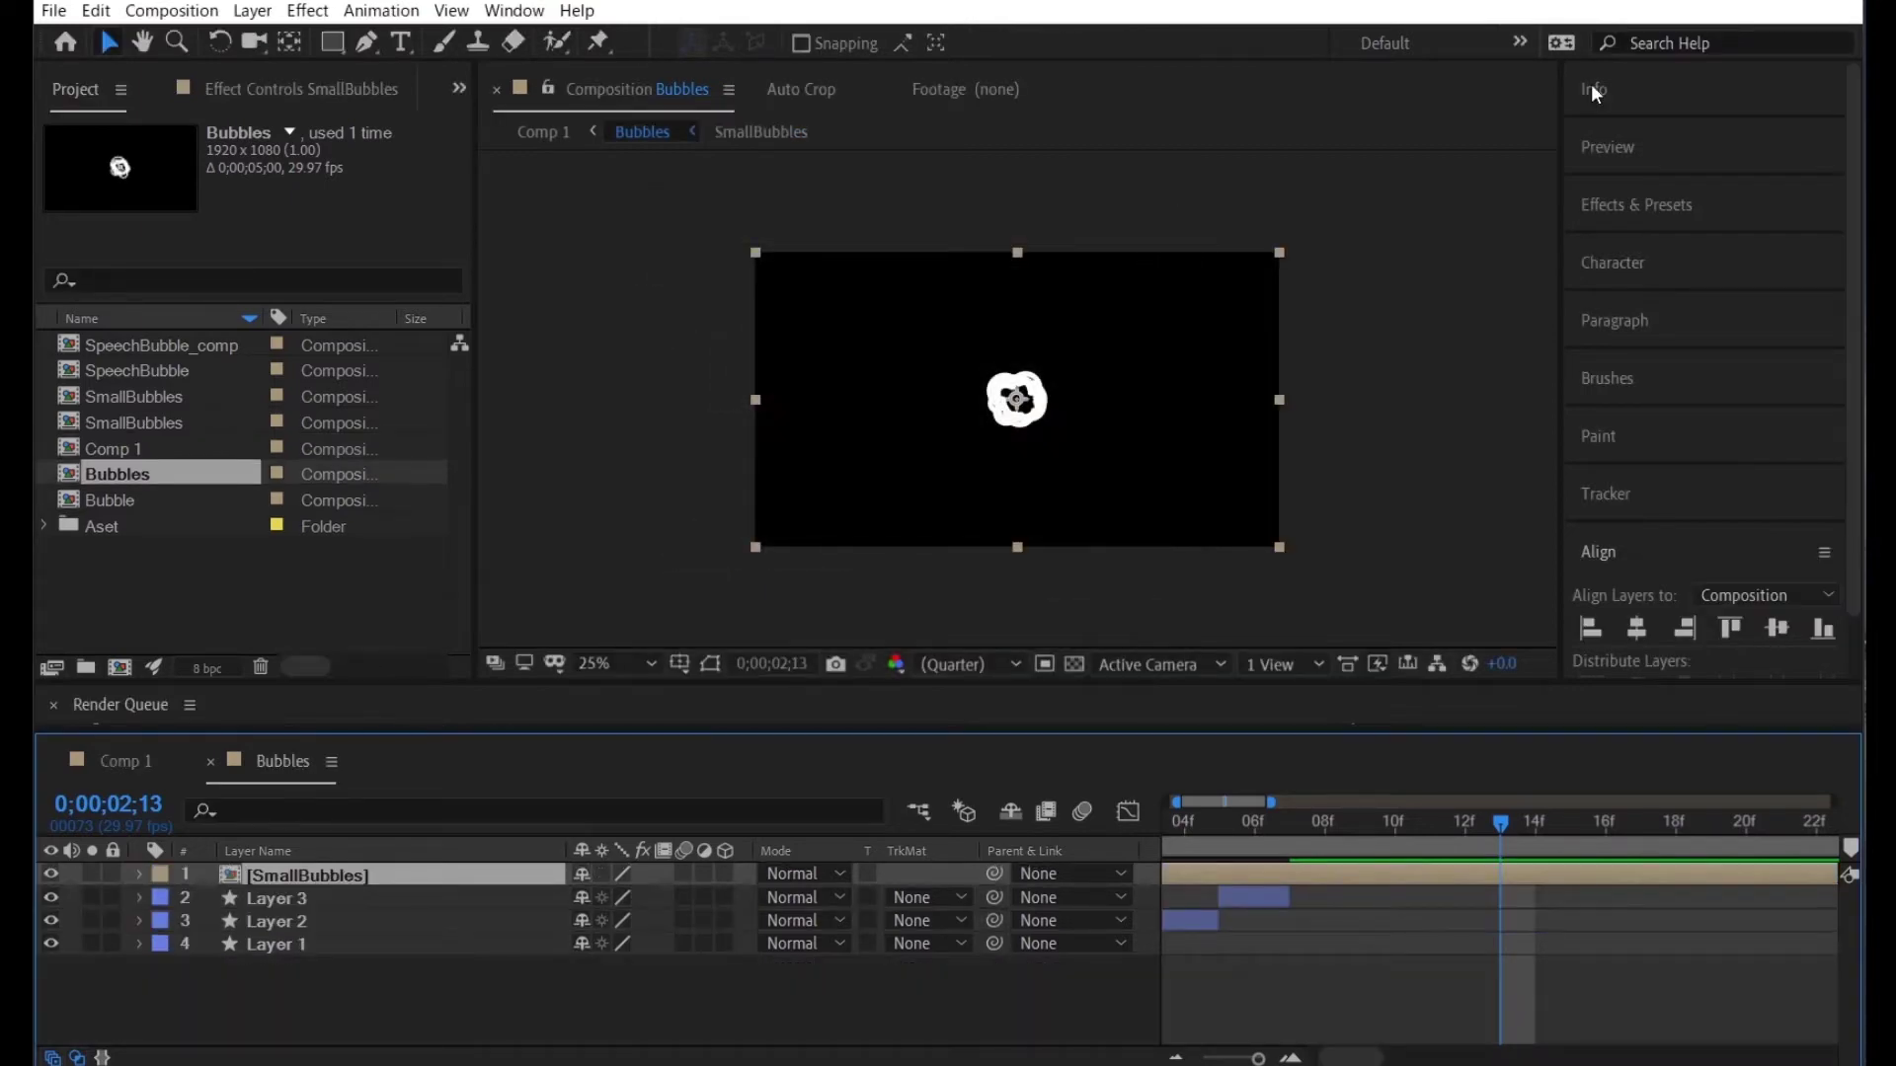
Open the SmallBubbles precomp and return to the first frame
left_click(356, 886)
double_click(358, 873)
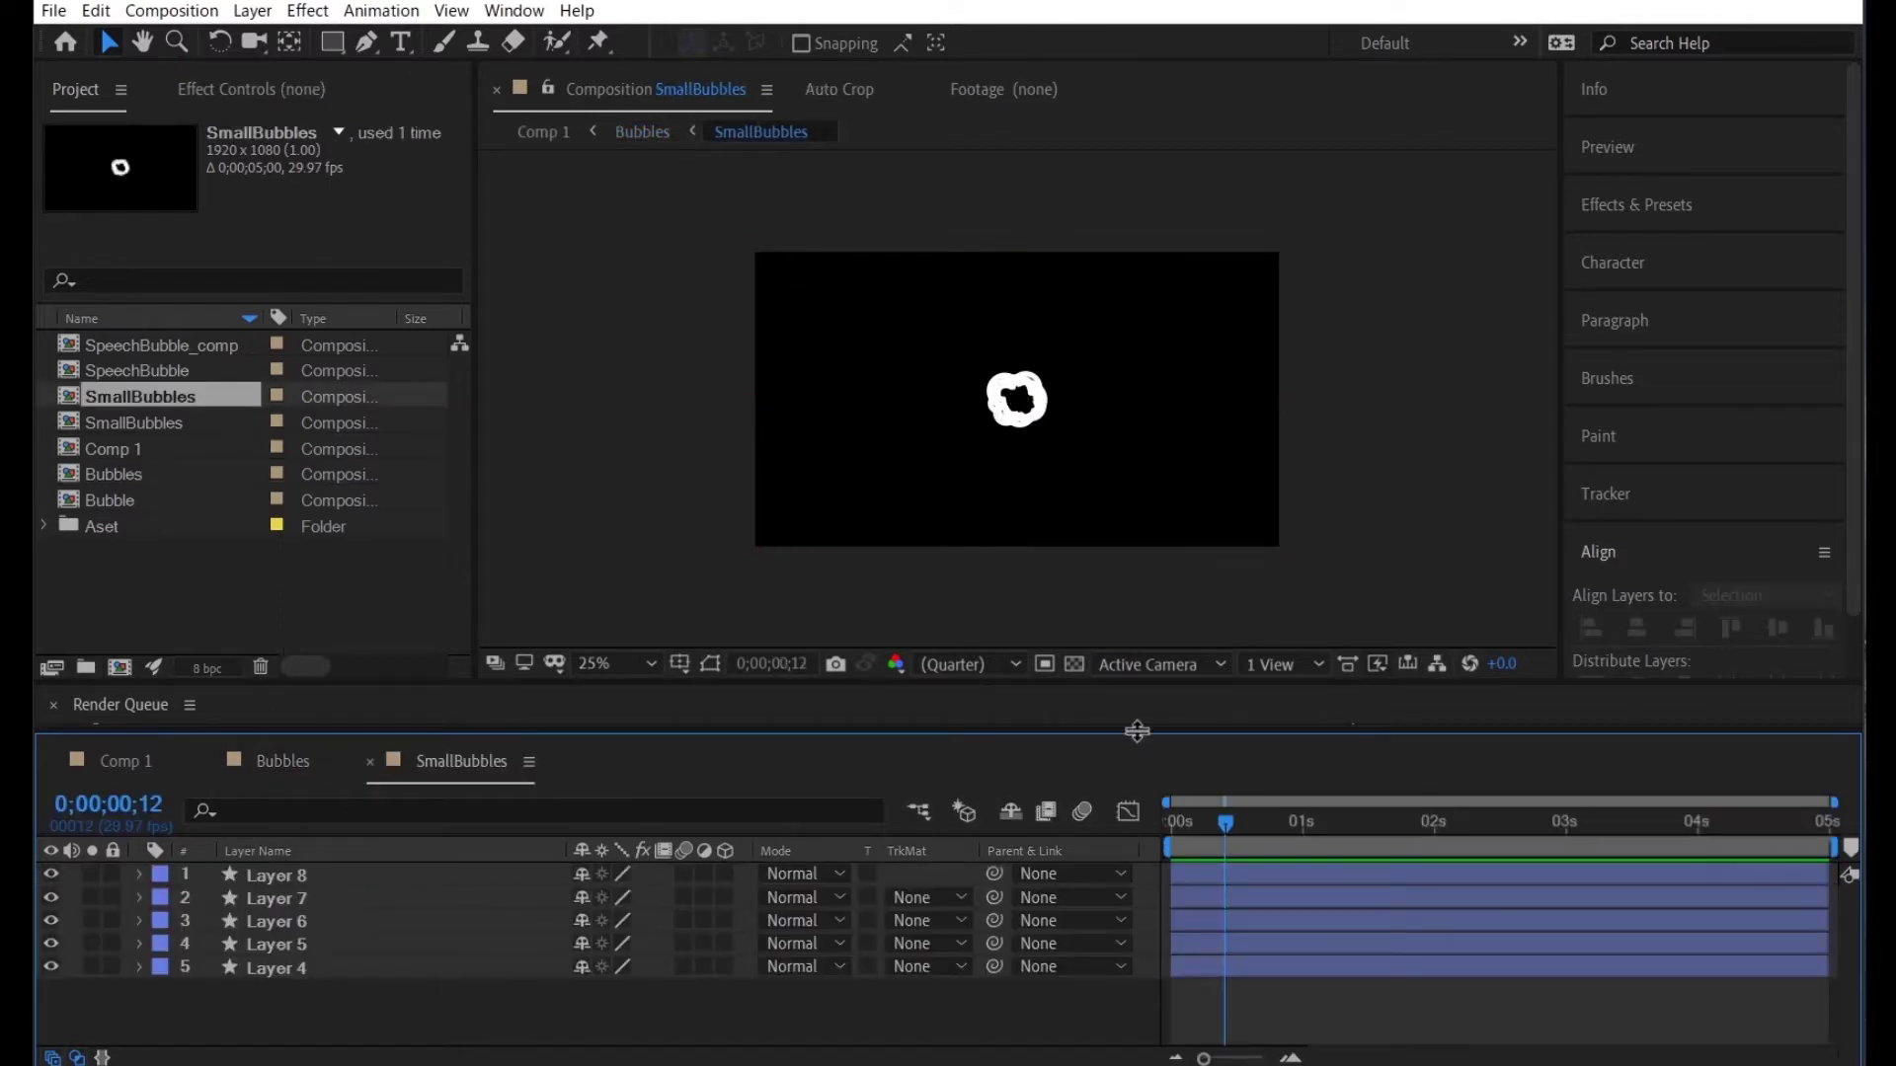
left_click_drag(1234, 817, 1153, 828)
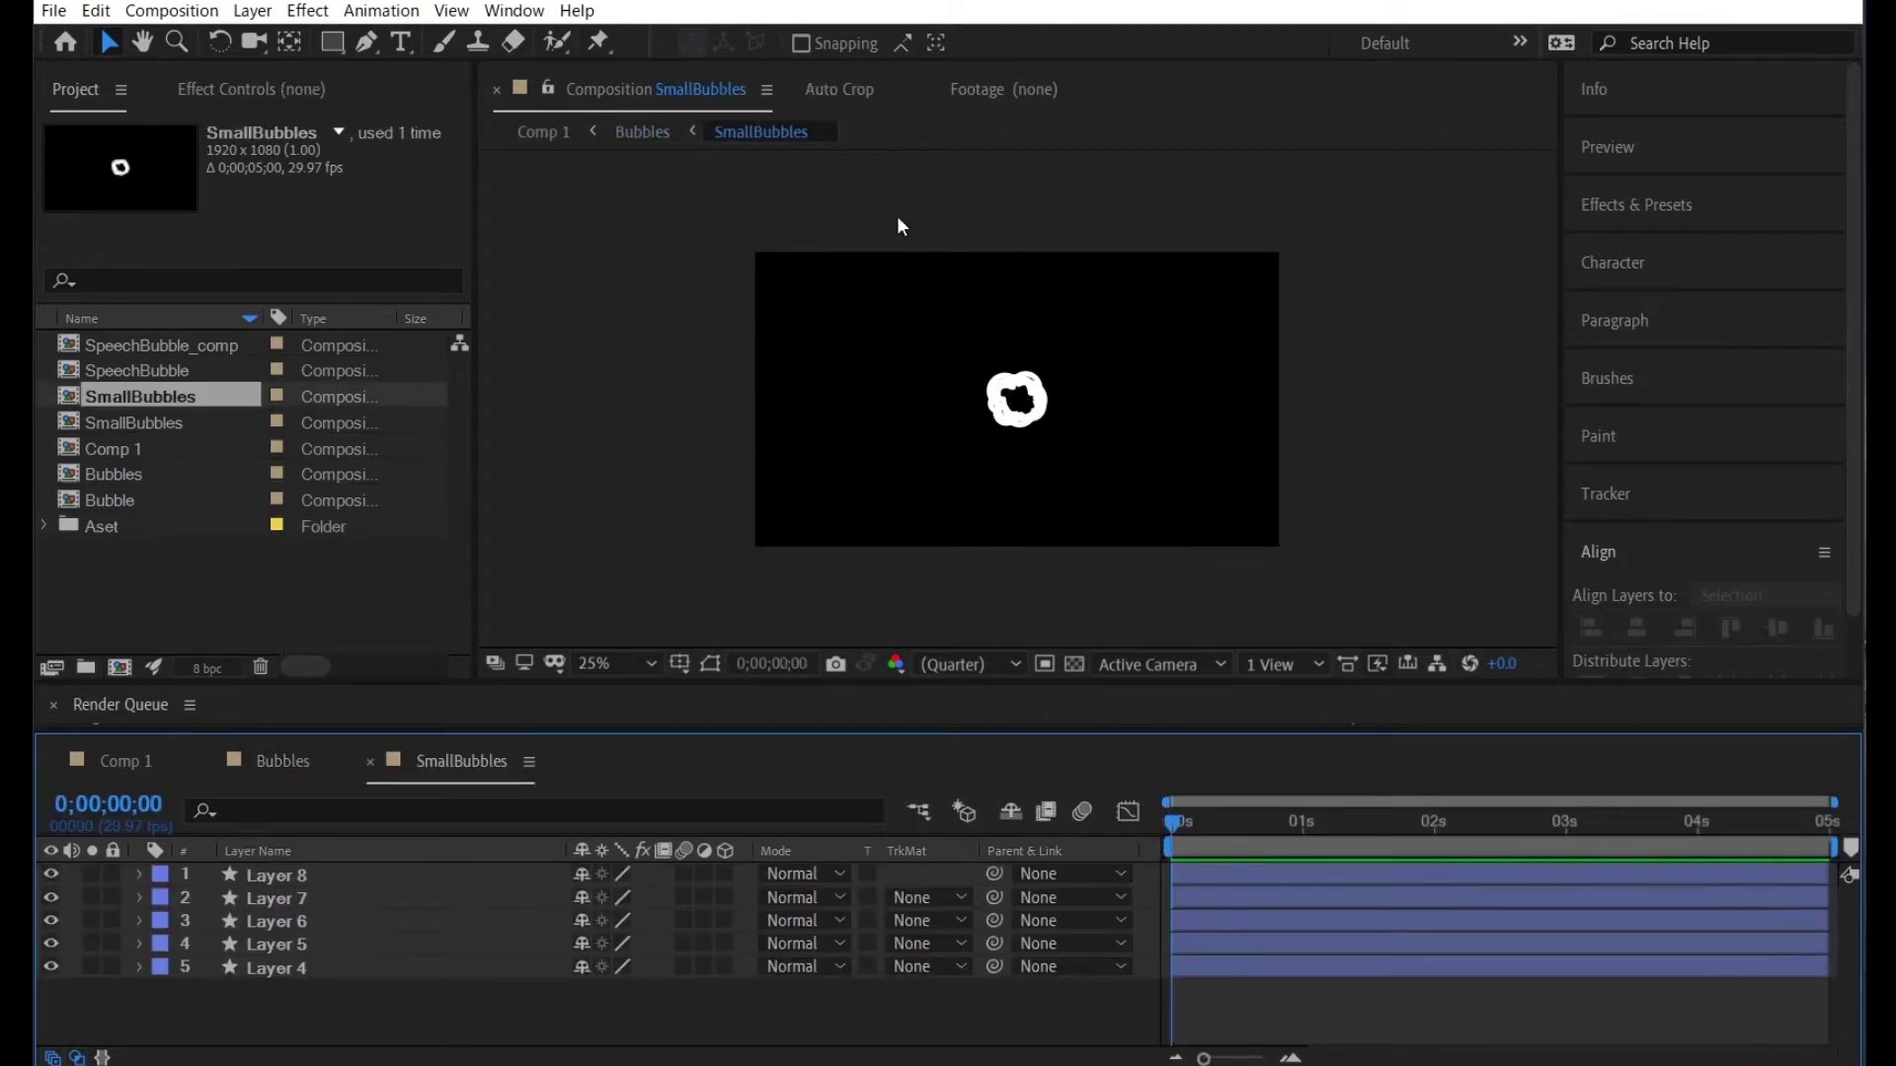
Drag the stacked small bubbles apart around the frame centre
mouse_move(1017, 405)
left_mouse_down()
mouse_move(1071, 383)
mouse_move(975, 373)
mouse_move(979, 443)
mouse_move(1051, 454)
left_mouse_up()
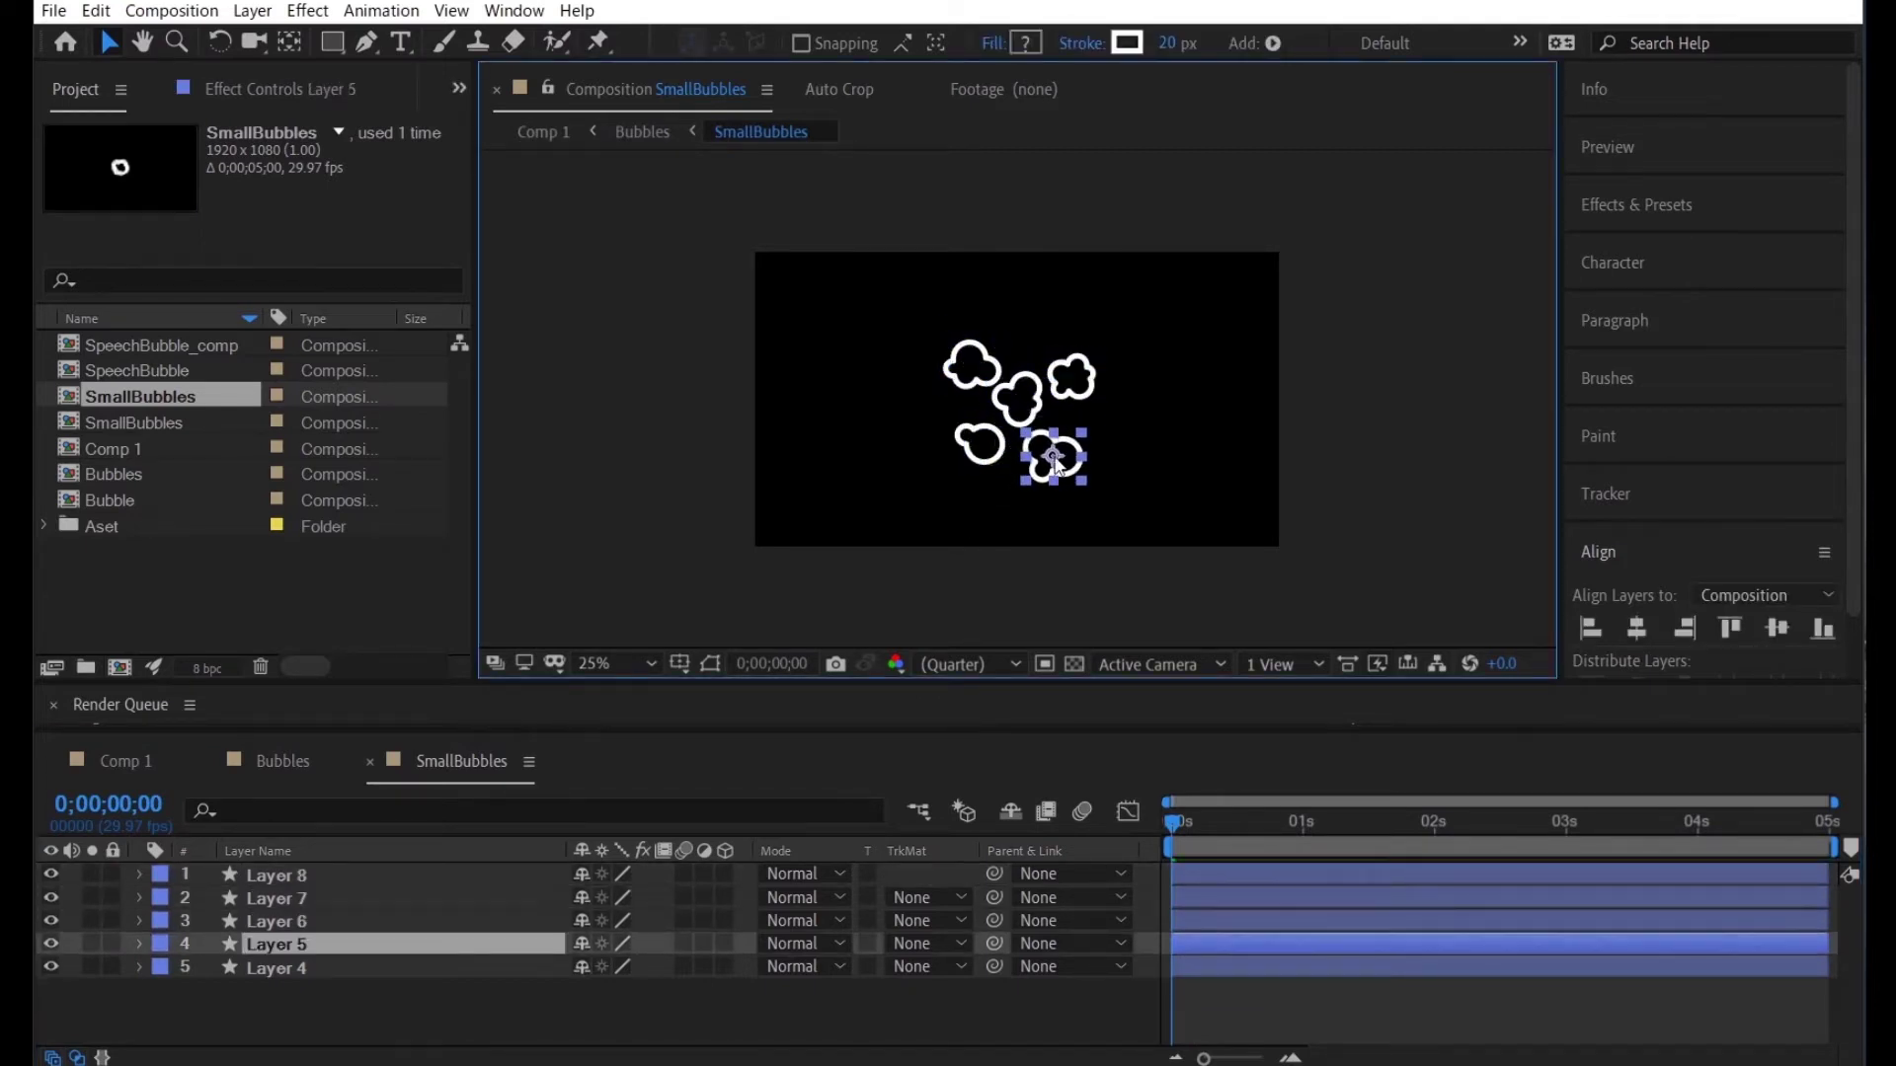
left_click(1020, 390)
mouse_move(1020, 390)
left_mouse_down()
mouse_move(1027, 350)
mouse_move(930, 357)
left_mouse_up()
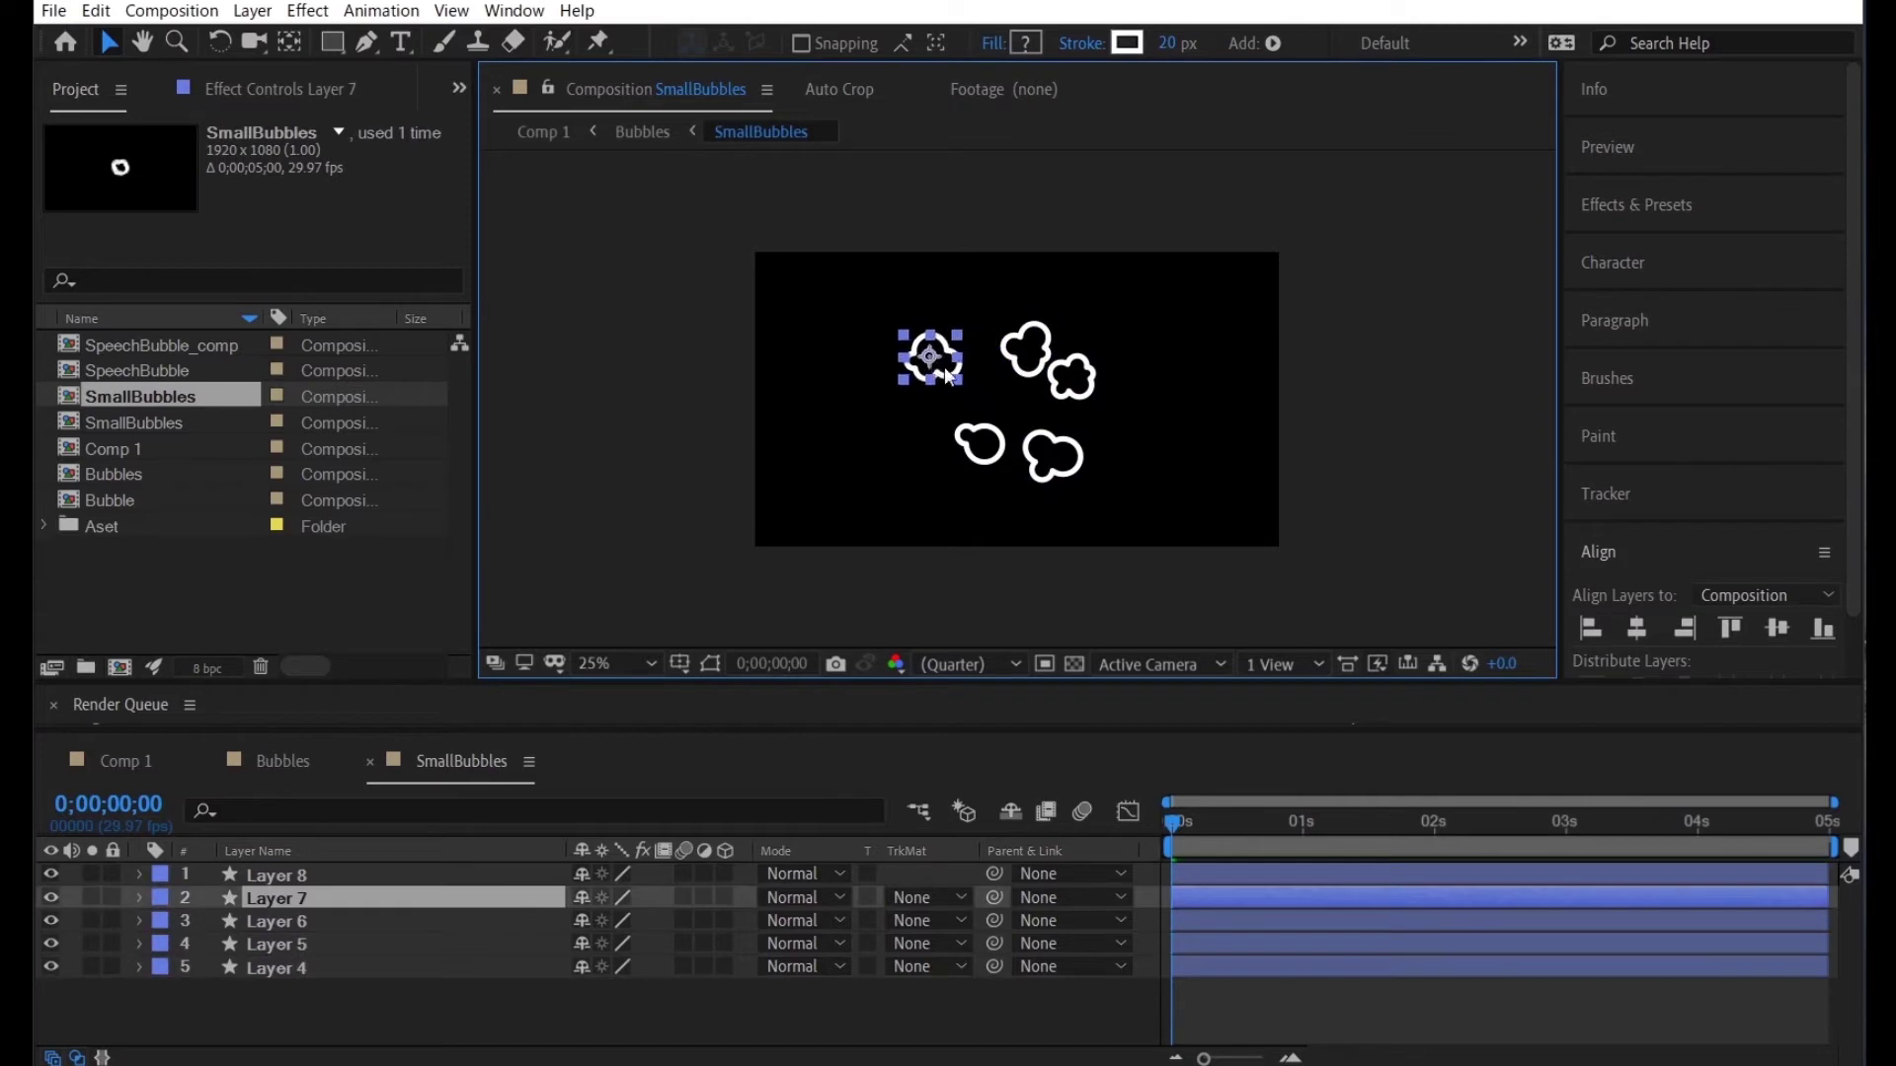
left_click(972, 444)
left_click_drag(973, 445, 951, 446)
mouse_move(1027, 349)
left_mouse_down()
mouse_move(1005, 344)
mouse_move(1078, 373)
left_mouse_up()
left_click(1047, 456)
left_click(1046, 457)
left_click_drag(1049, 460, 1048, 453)
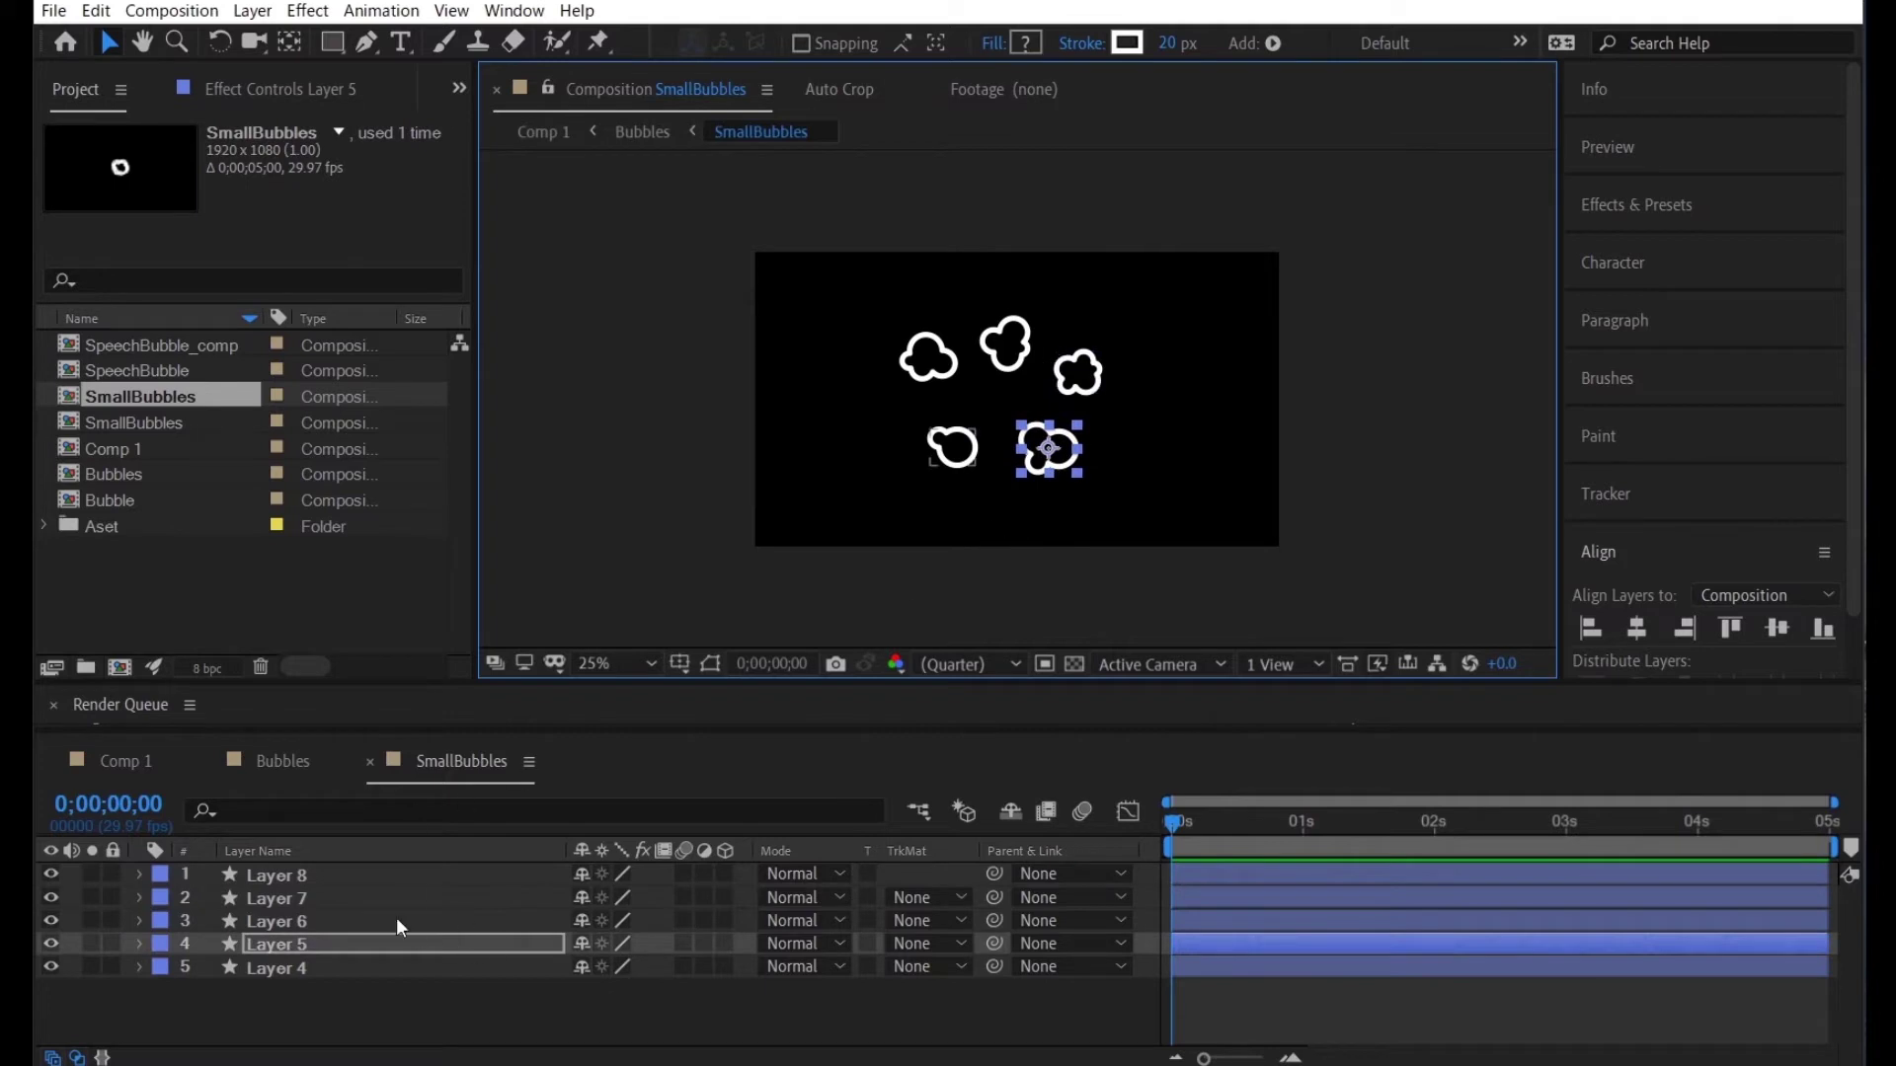
Duplicate the bottom-right, Layer 7 and Layer 4 bubbles
key("ctrl+Up")
key("ctrl+Up")
left_click(462, 966, "ctrl")
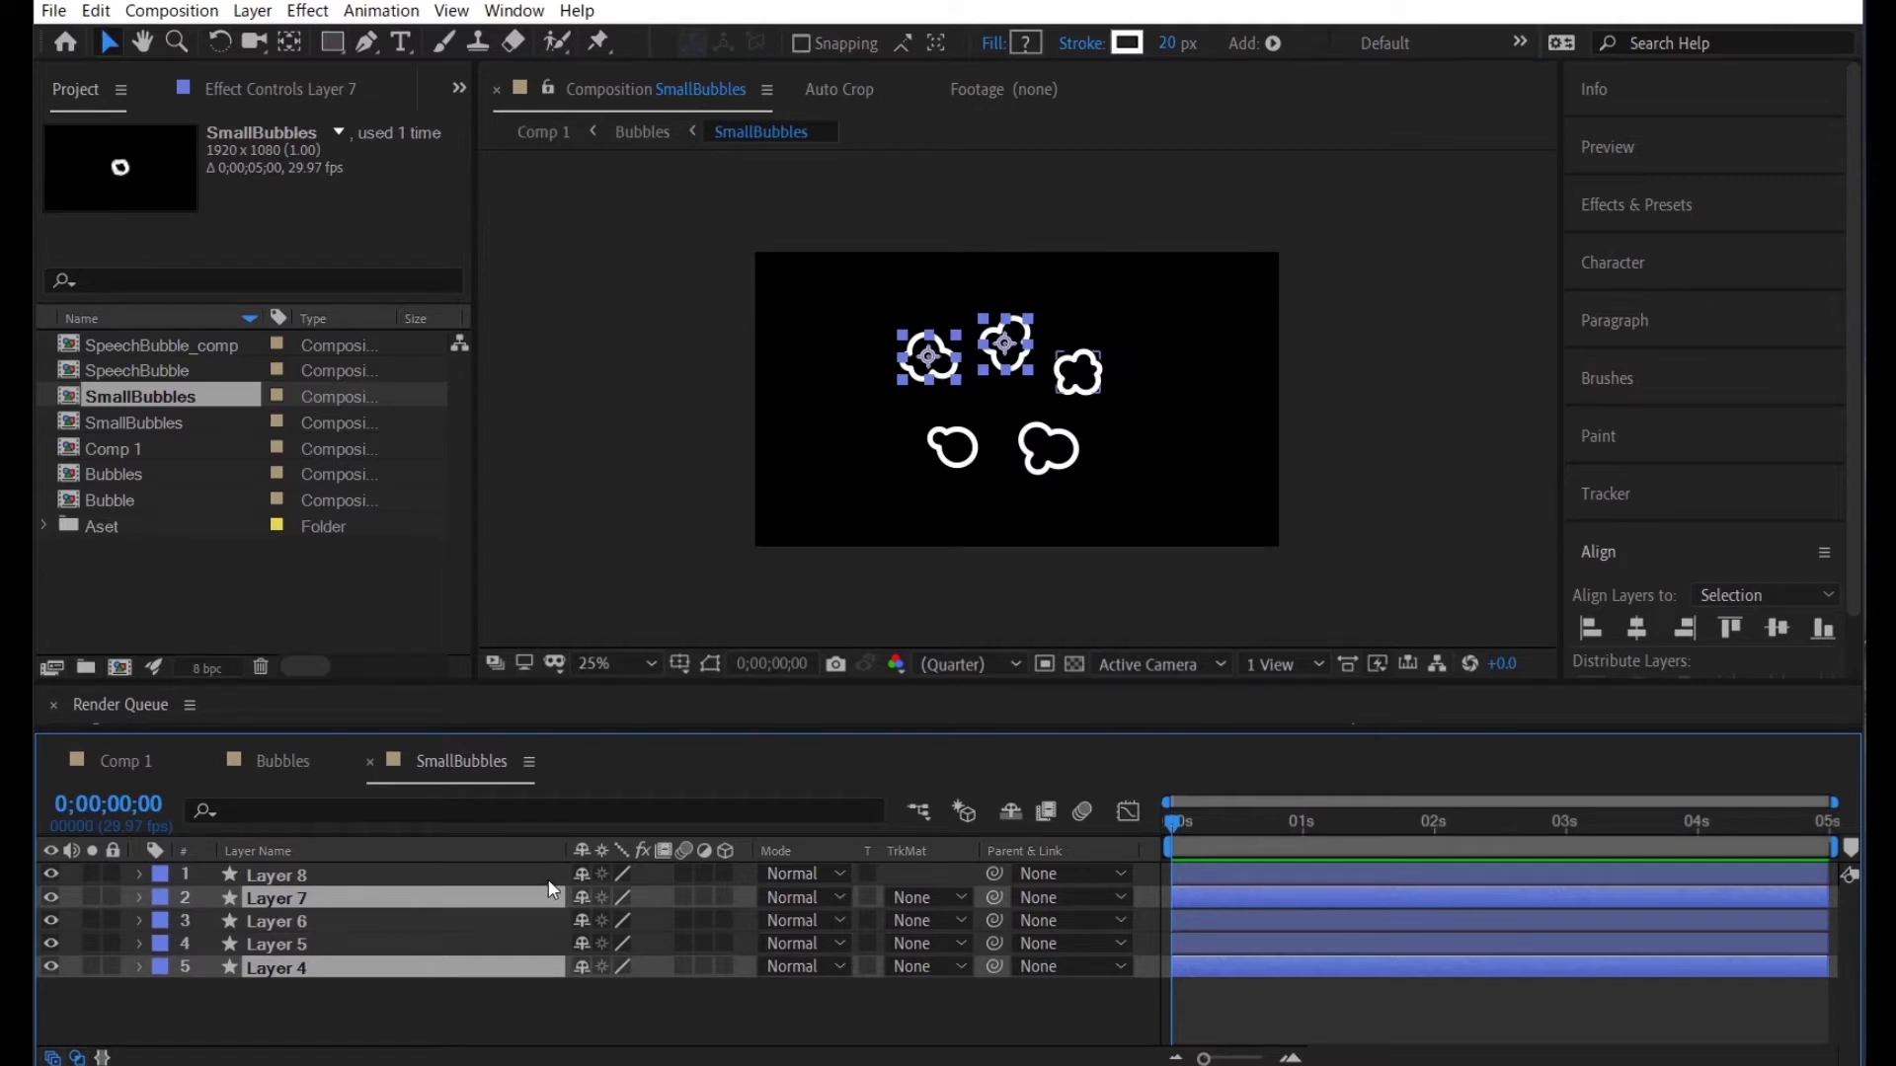
left_click(1064, 430)
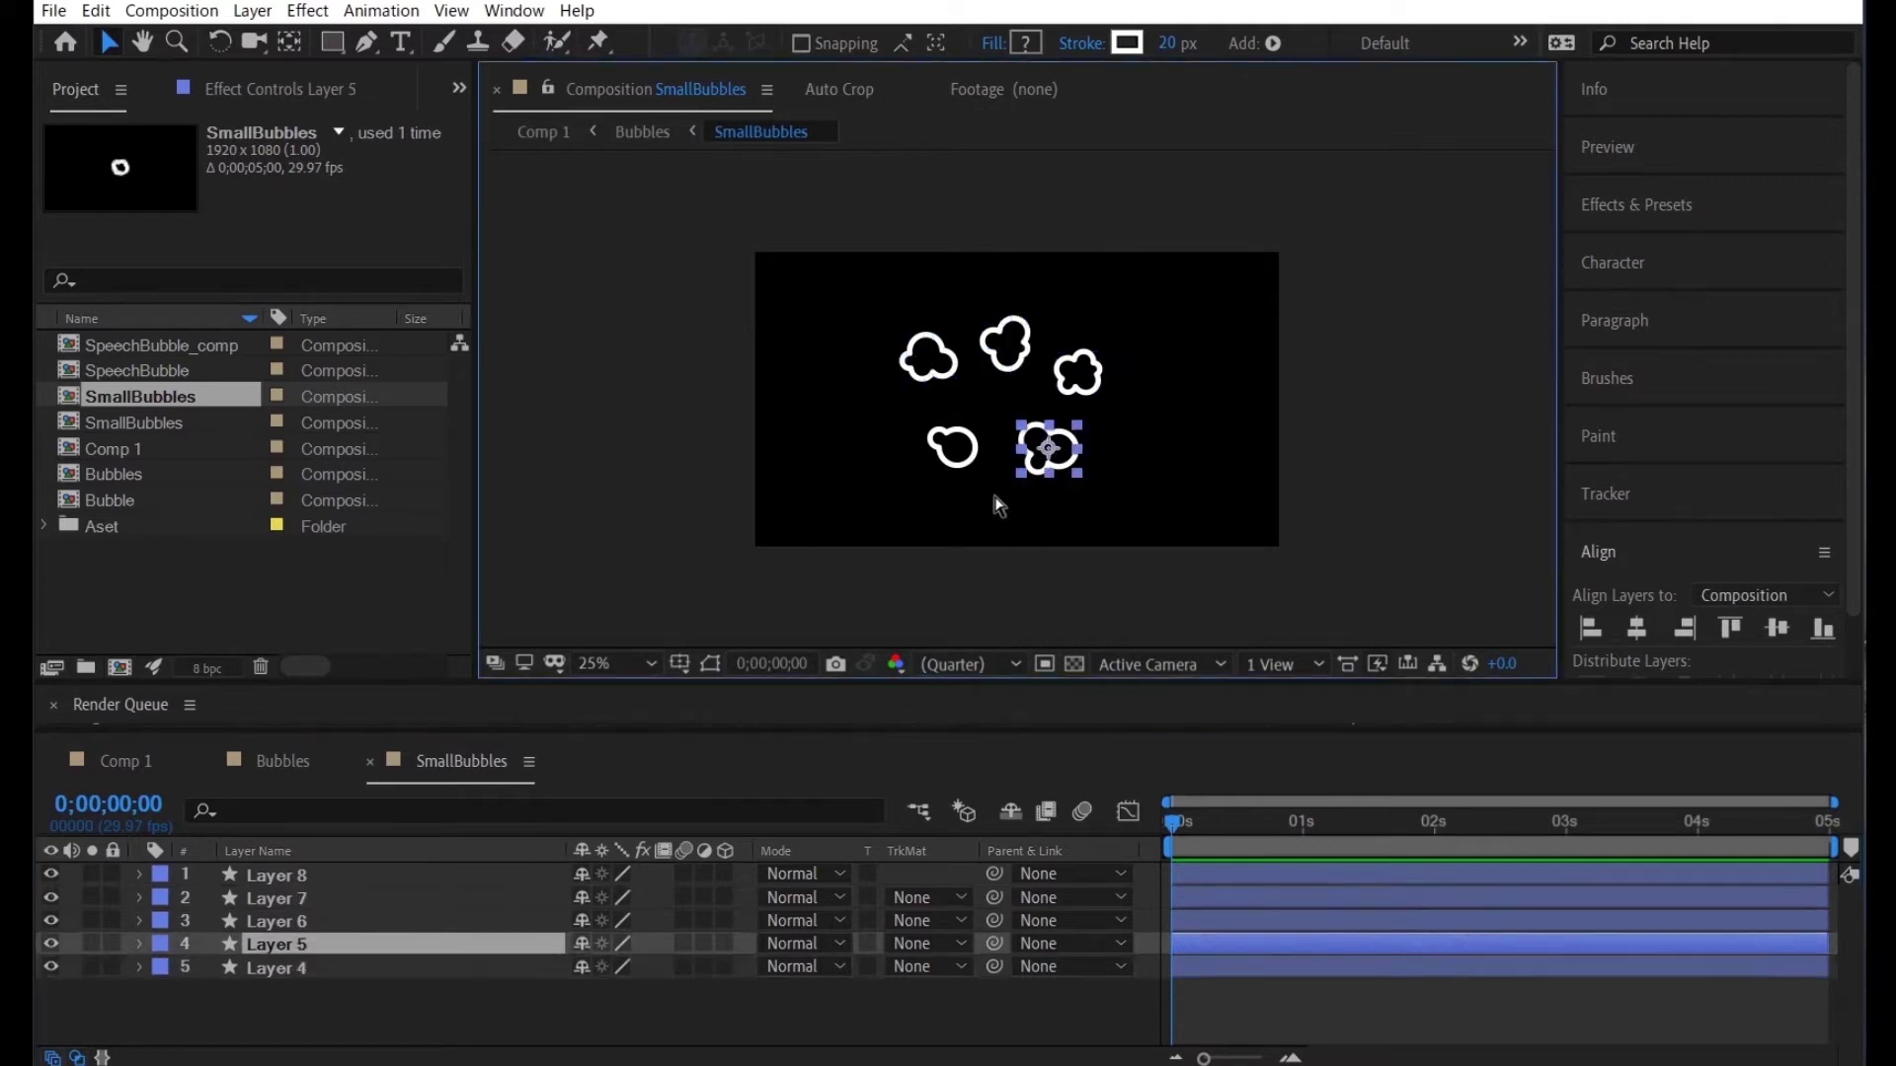
left_click(356, 899, "ctrl")
left_click(358, 967, "ctrl")
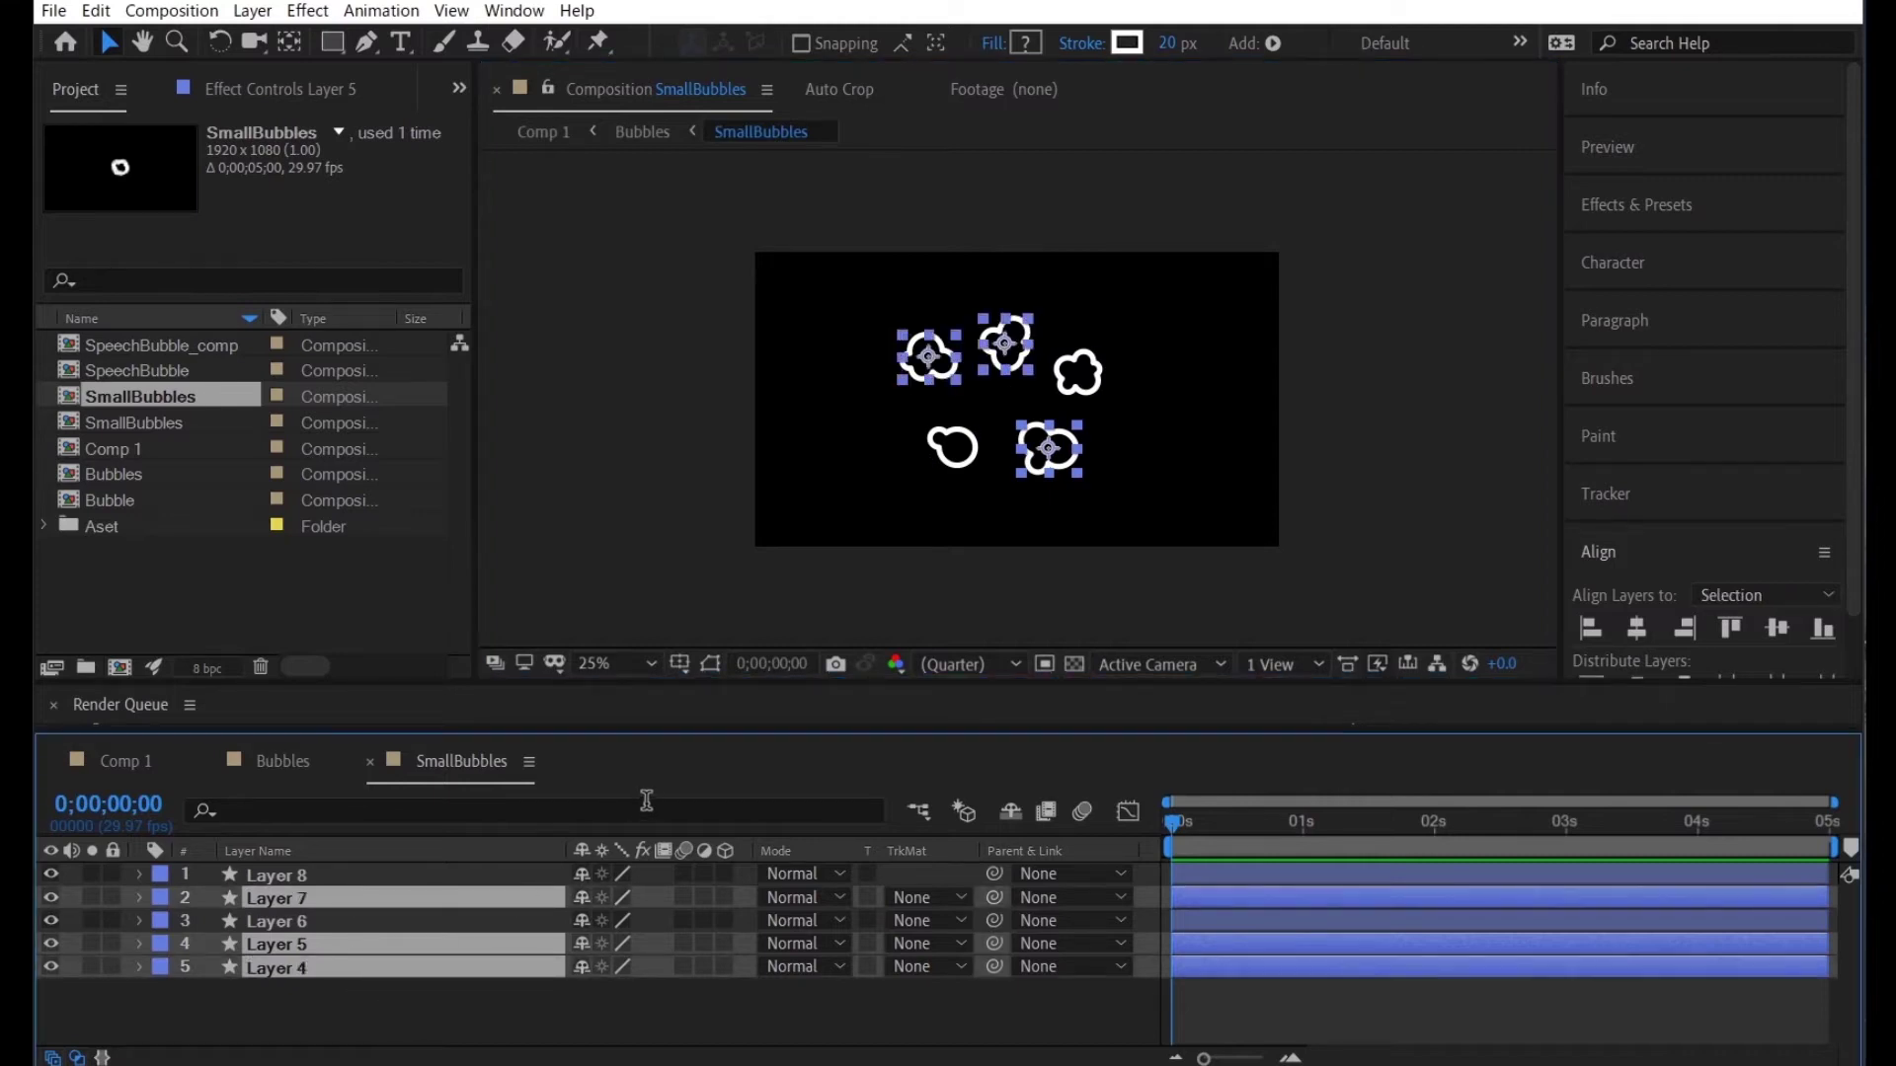
key("ctrl+d")
Shift the duplicated bubbles slightly down and rotate the three copies to -68°
left_click(1018, 449)
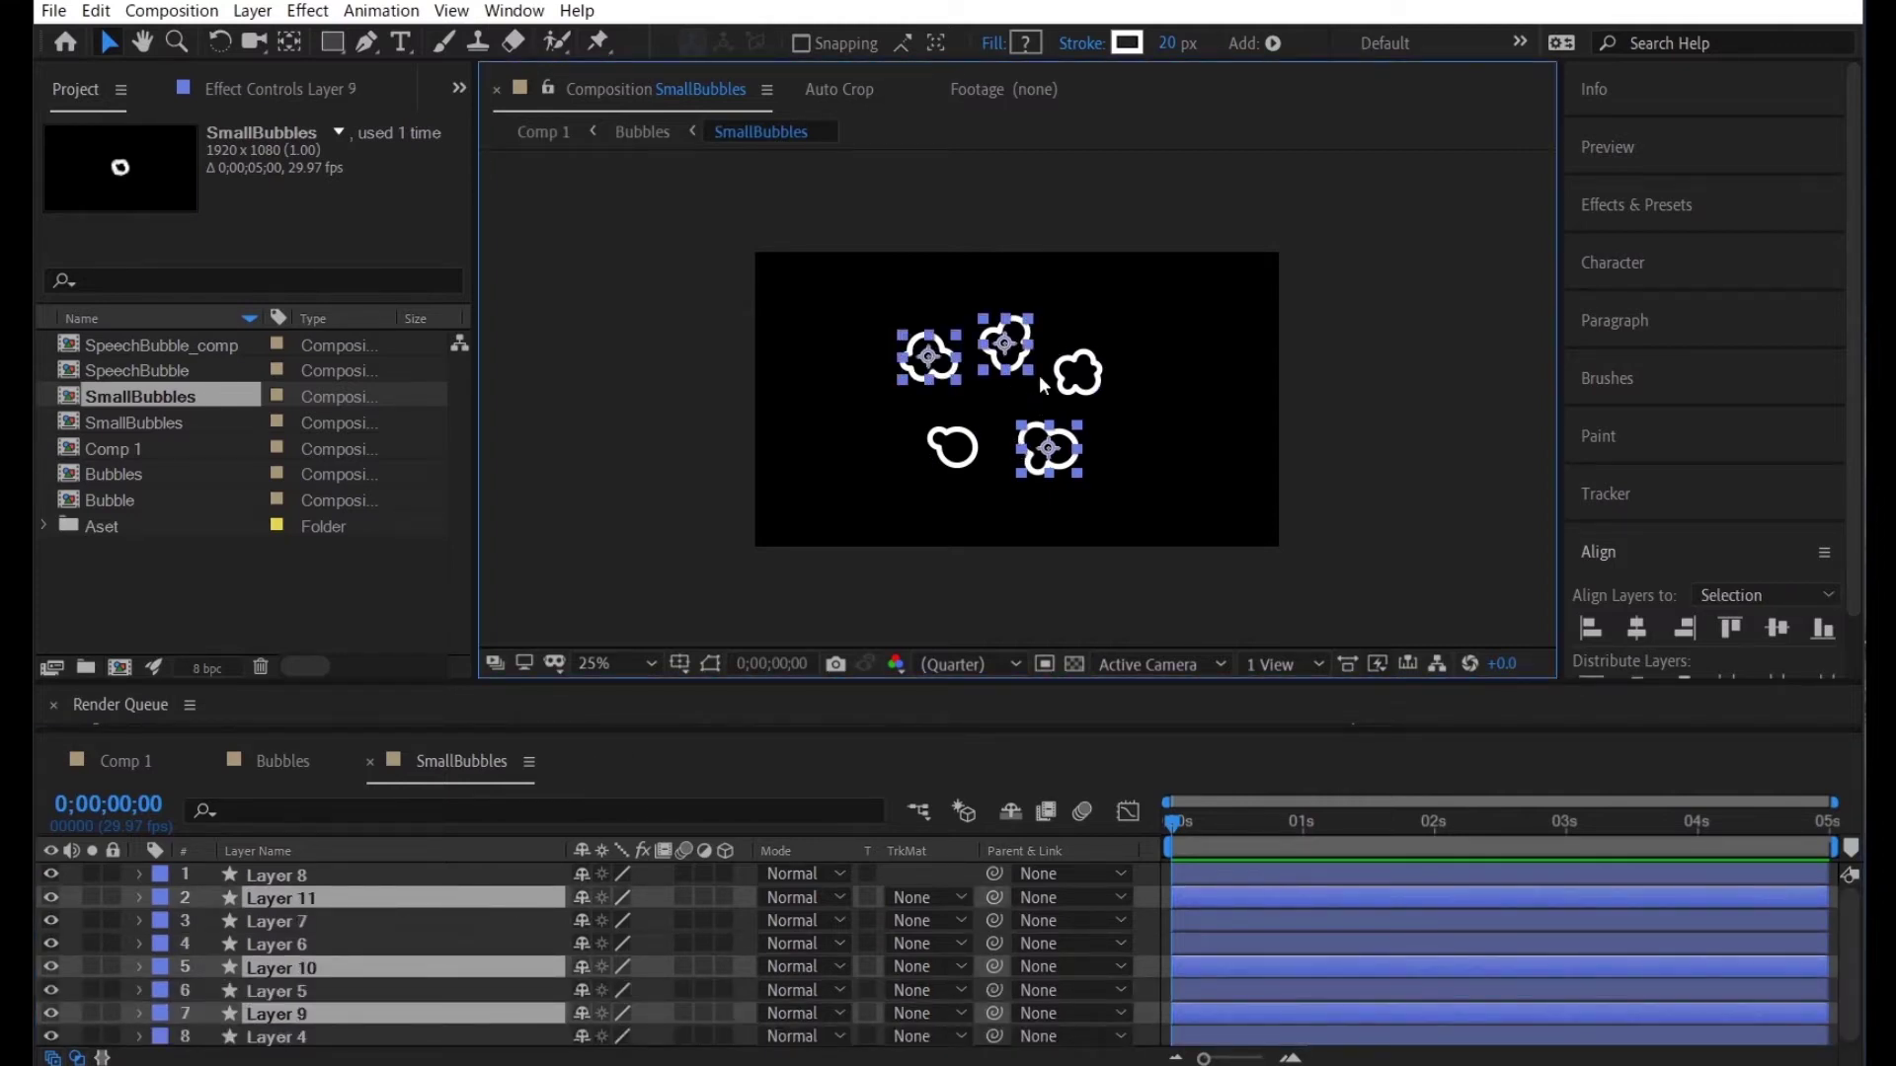
left_click_drag(1015, 362, 1018, 384)
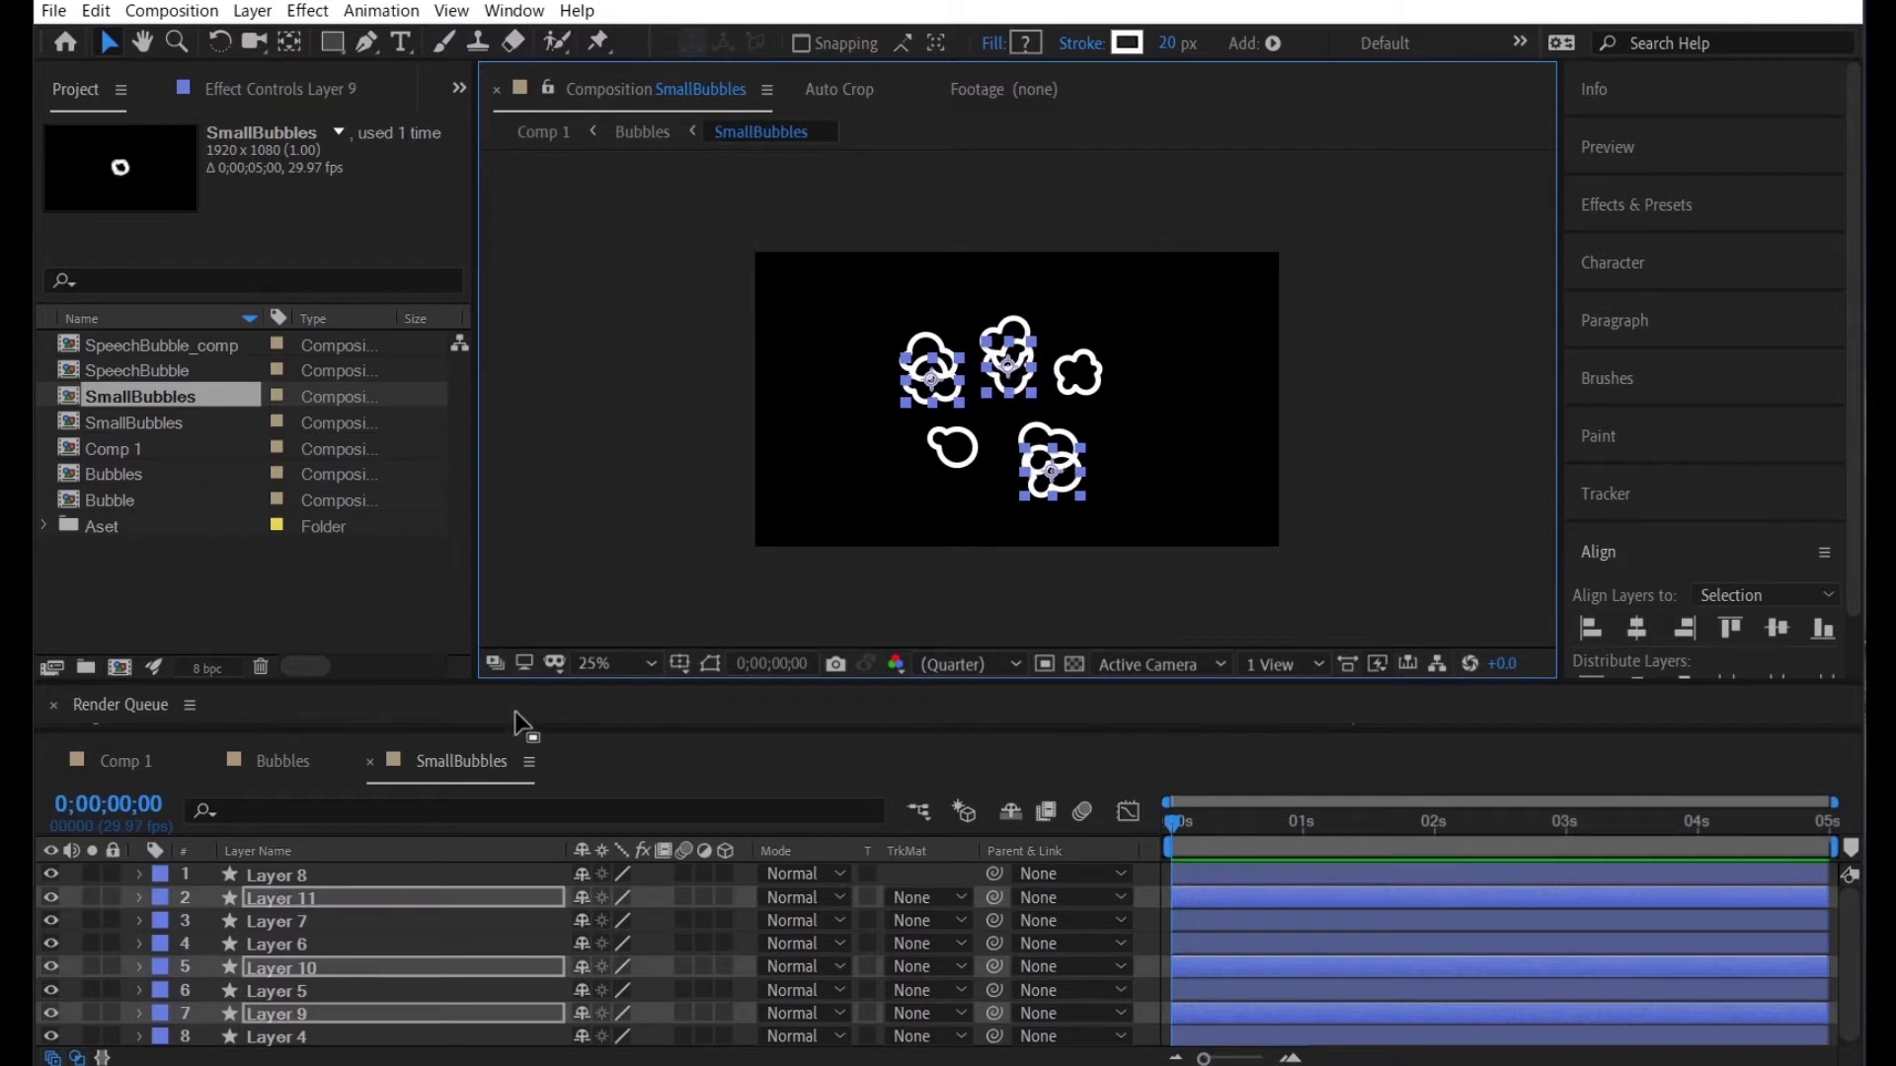
key("r")
left_click_drag(617, 960, 541, 970)
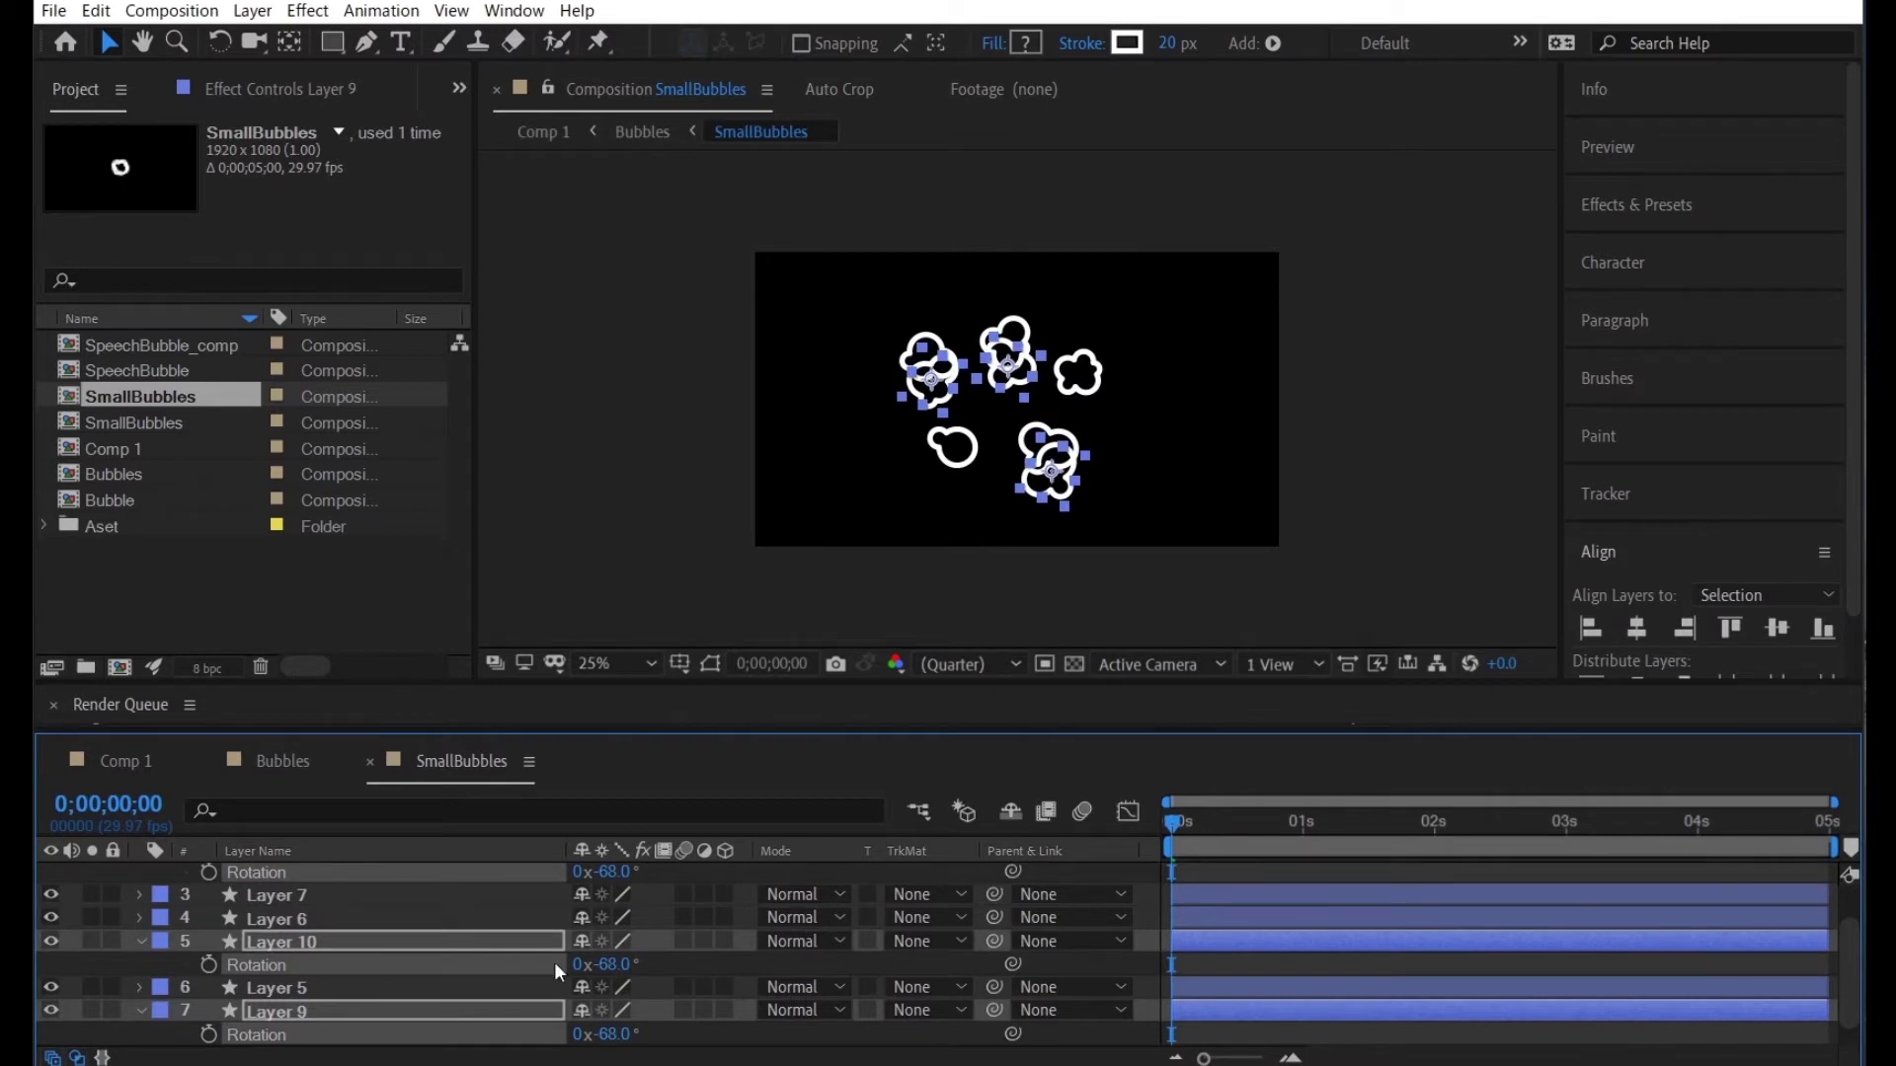
Try setting the Layer 11 copy to -44°, then undo and redo the rotated duplicates
left_click(628, 874)
mouse_move(628, 875)
left_mouse_down()
mouse_move(628, 1032)
mouse_move(592, 1032)
left_mouse_up()
left_click(1171, 520)
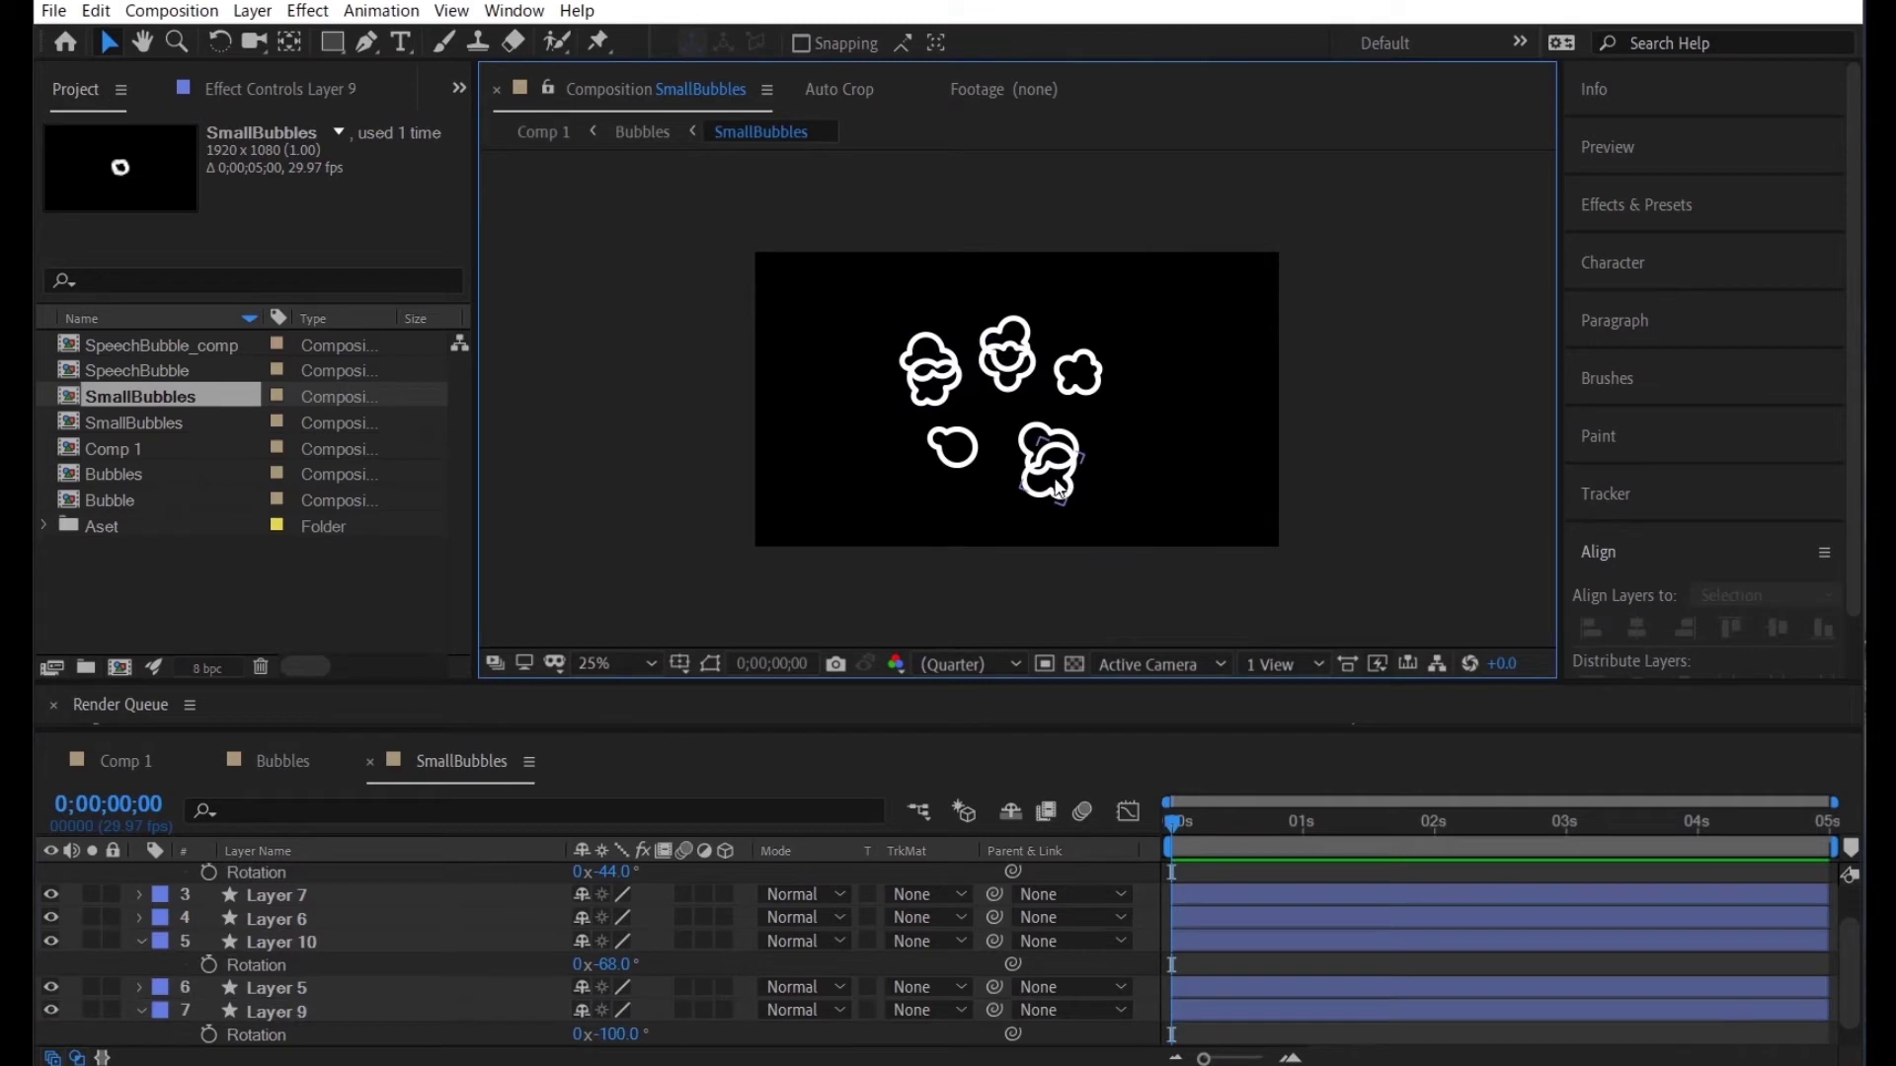
key("ctrl+z")
key("ctrl+z")
key("ctrl+z")
key("ctrl+z")
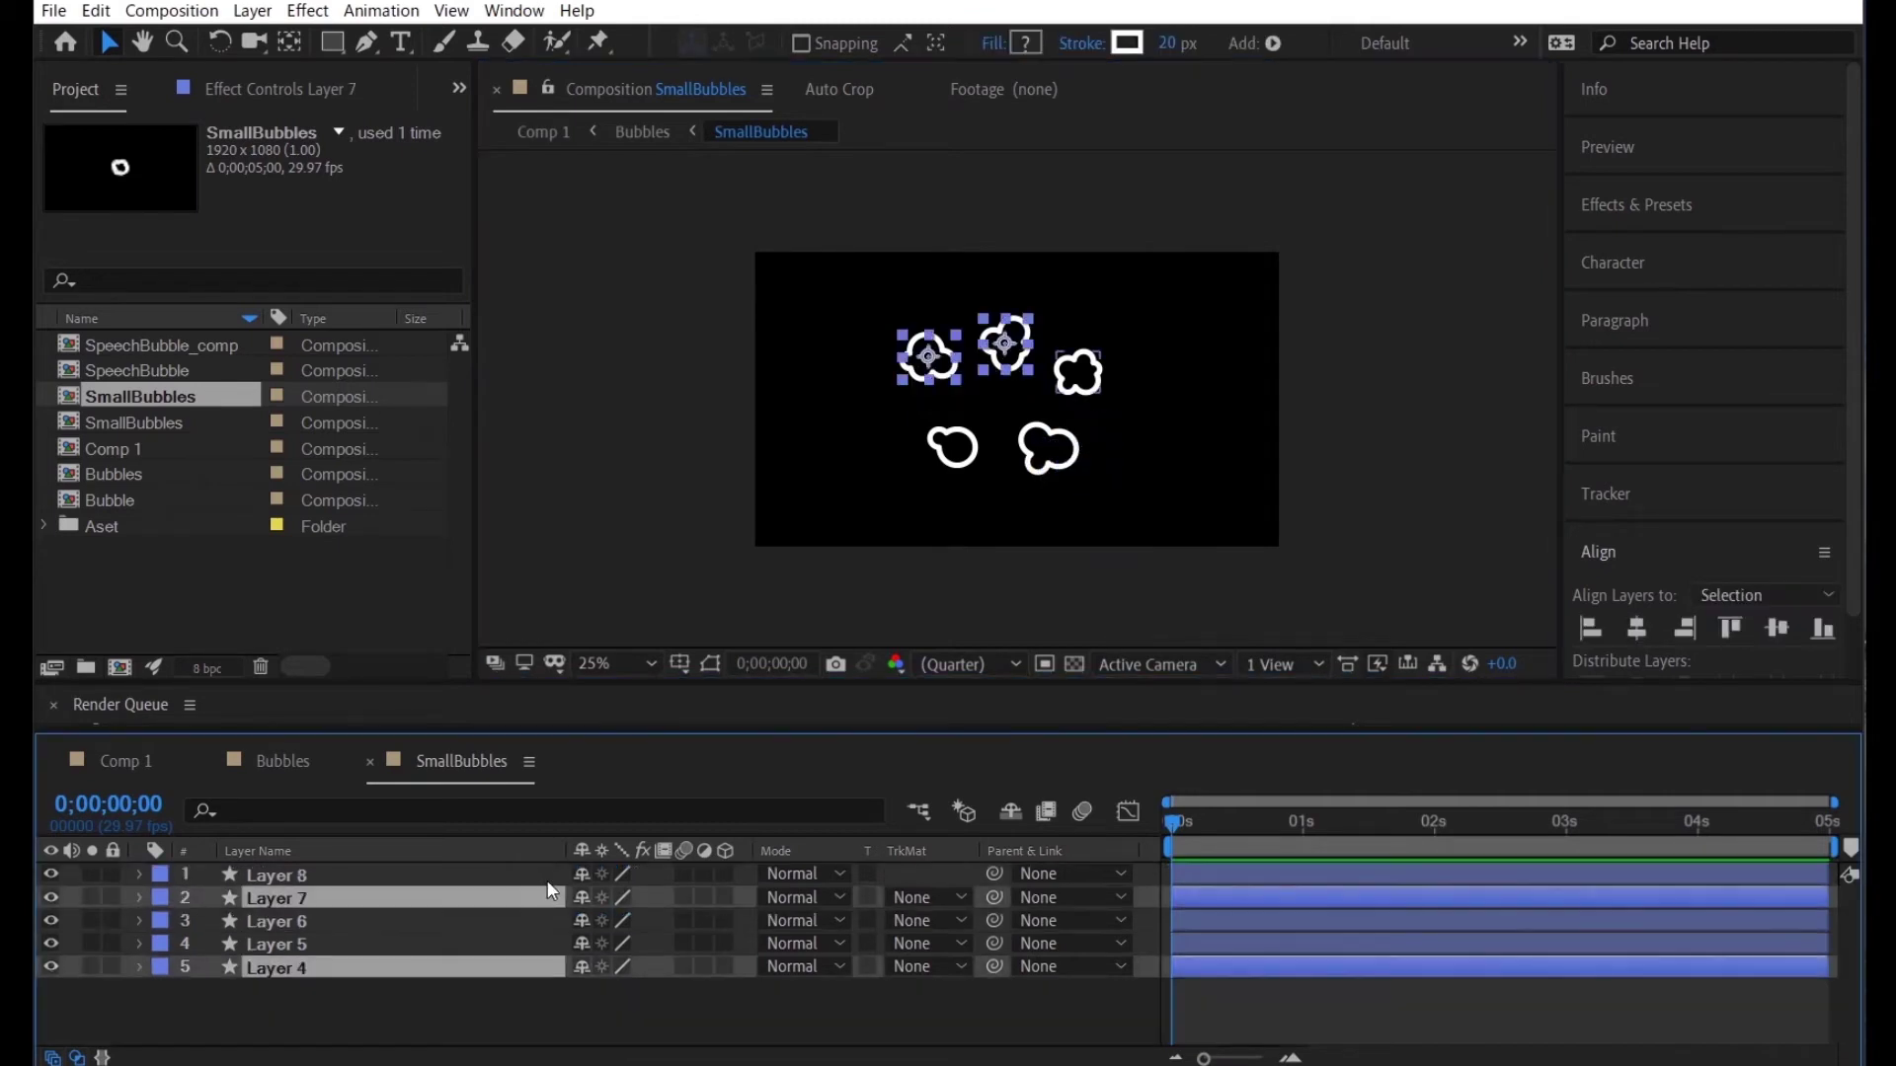
left_click(1049, 447)
left_click(948, 335, "shift")
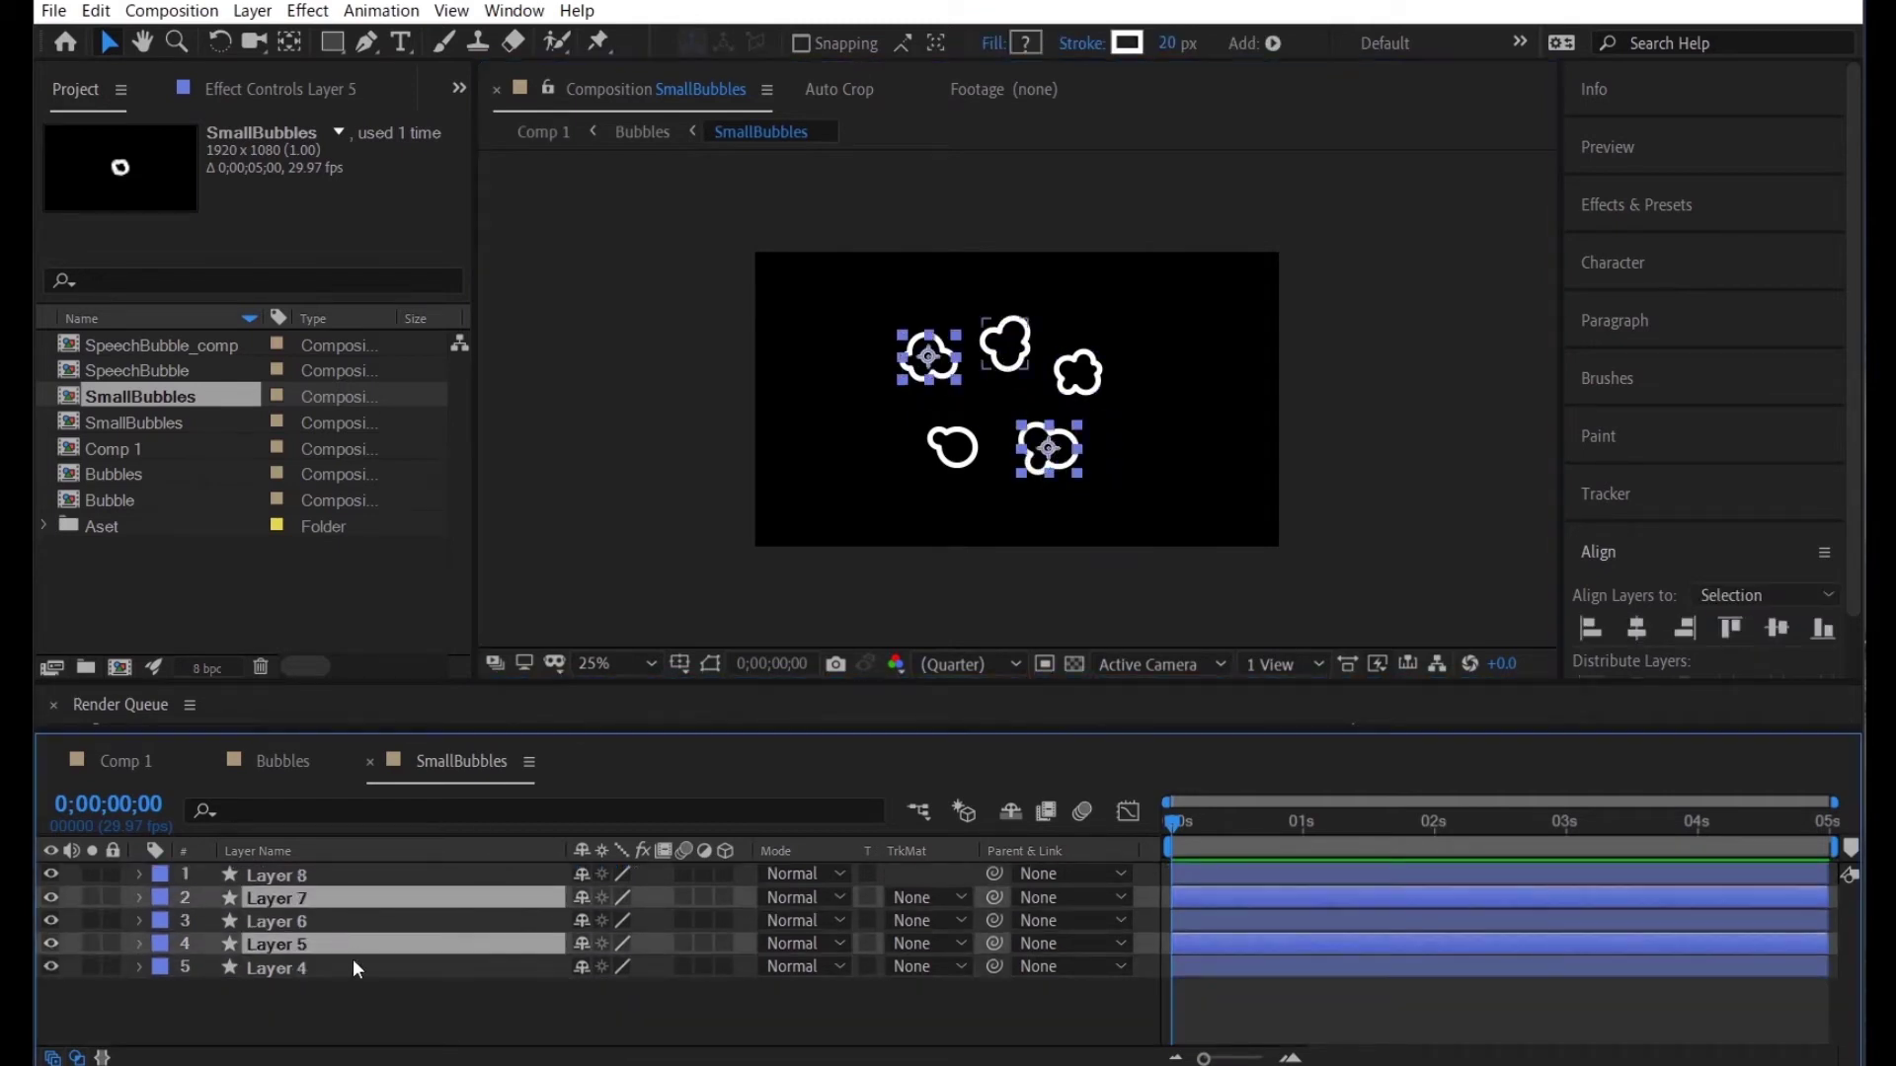
key("ctrl+shift+z")
key("ctrl+shift+z")
key("ctrl+shift+z")
key("ctrl+shift+z")
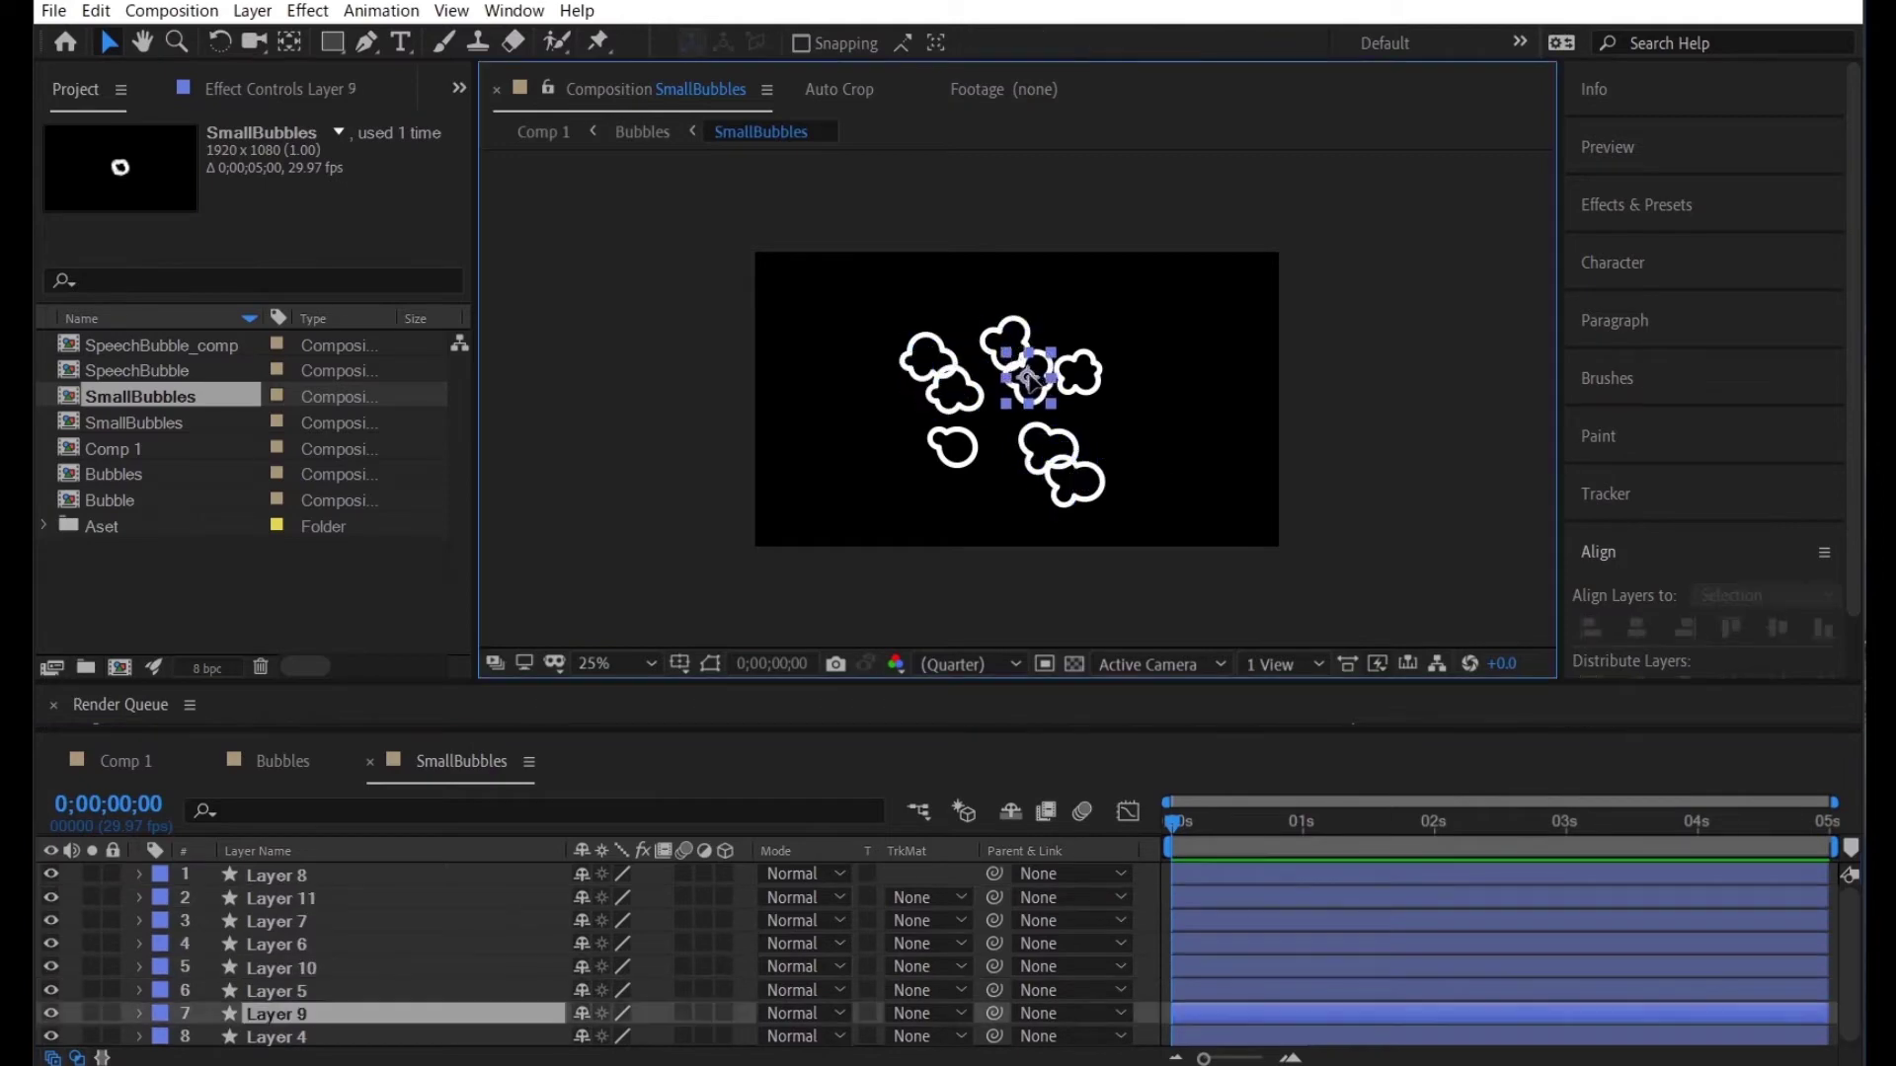
Rotate the three copies to -68°, then set the top copy to -44° and Layer 9 to -100°
left_click(955, 390)
left_click(1017, 448, "shift")
left_click(1020, 446, "shift")
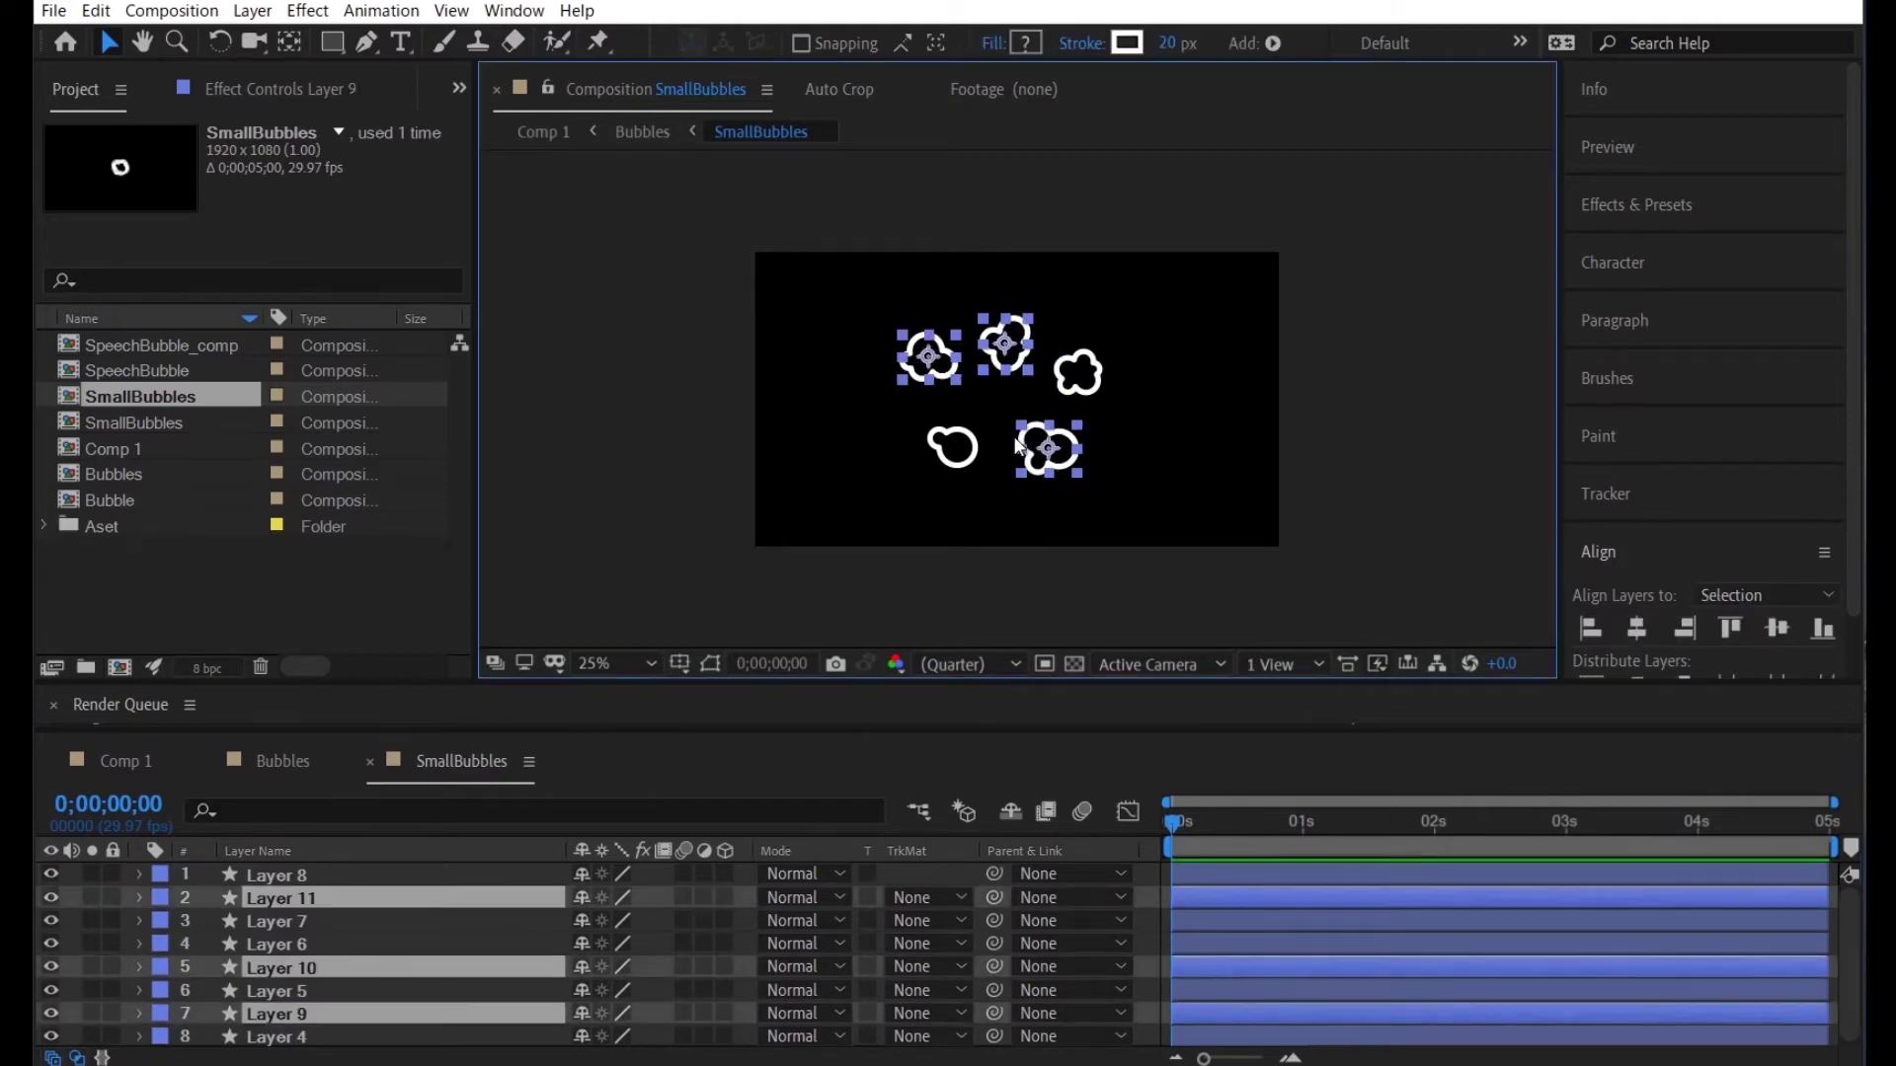
key("r")
left_click_drag(604, 964, 540, 970)
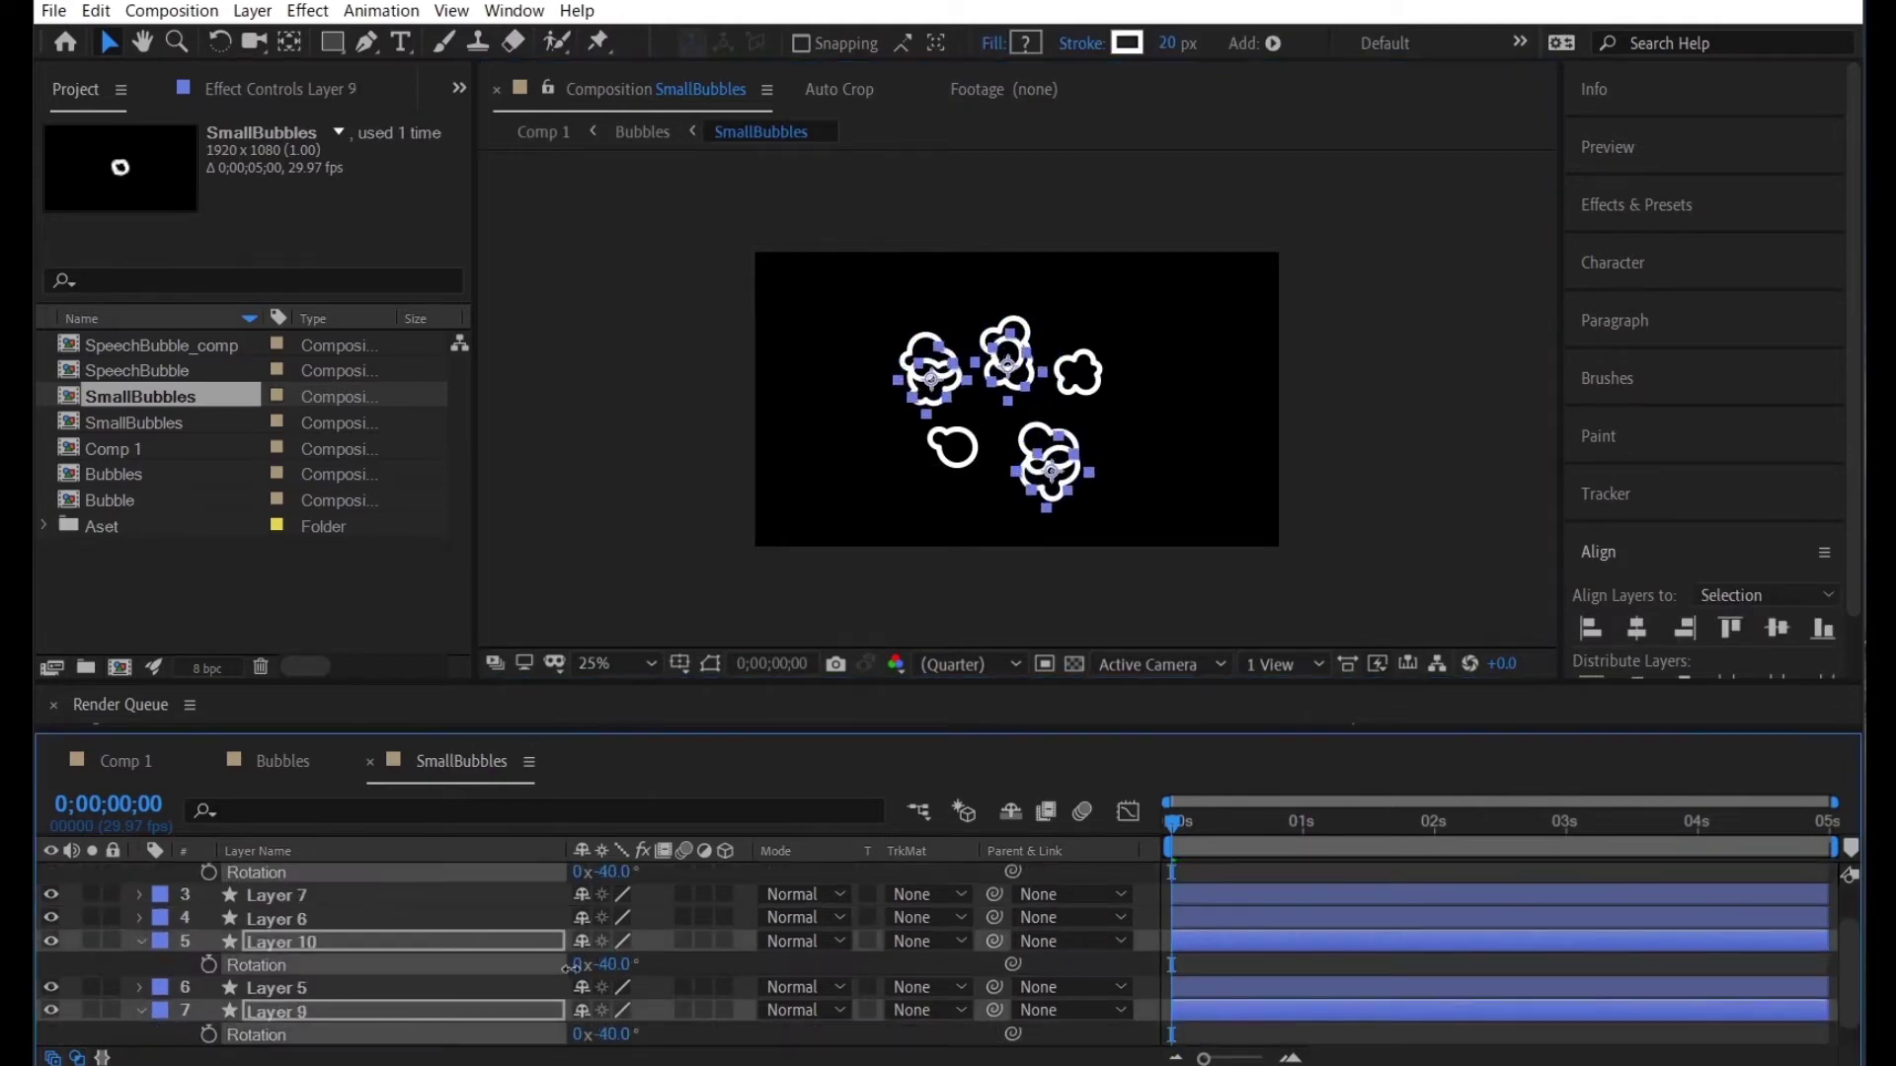
left_click_drag(604, 872, 628, 872)
left_click_drag(605, 1033, 573, 1034)
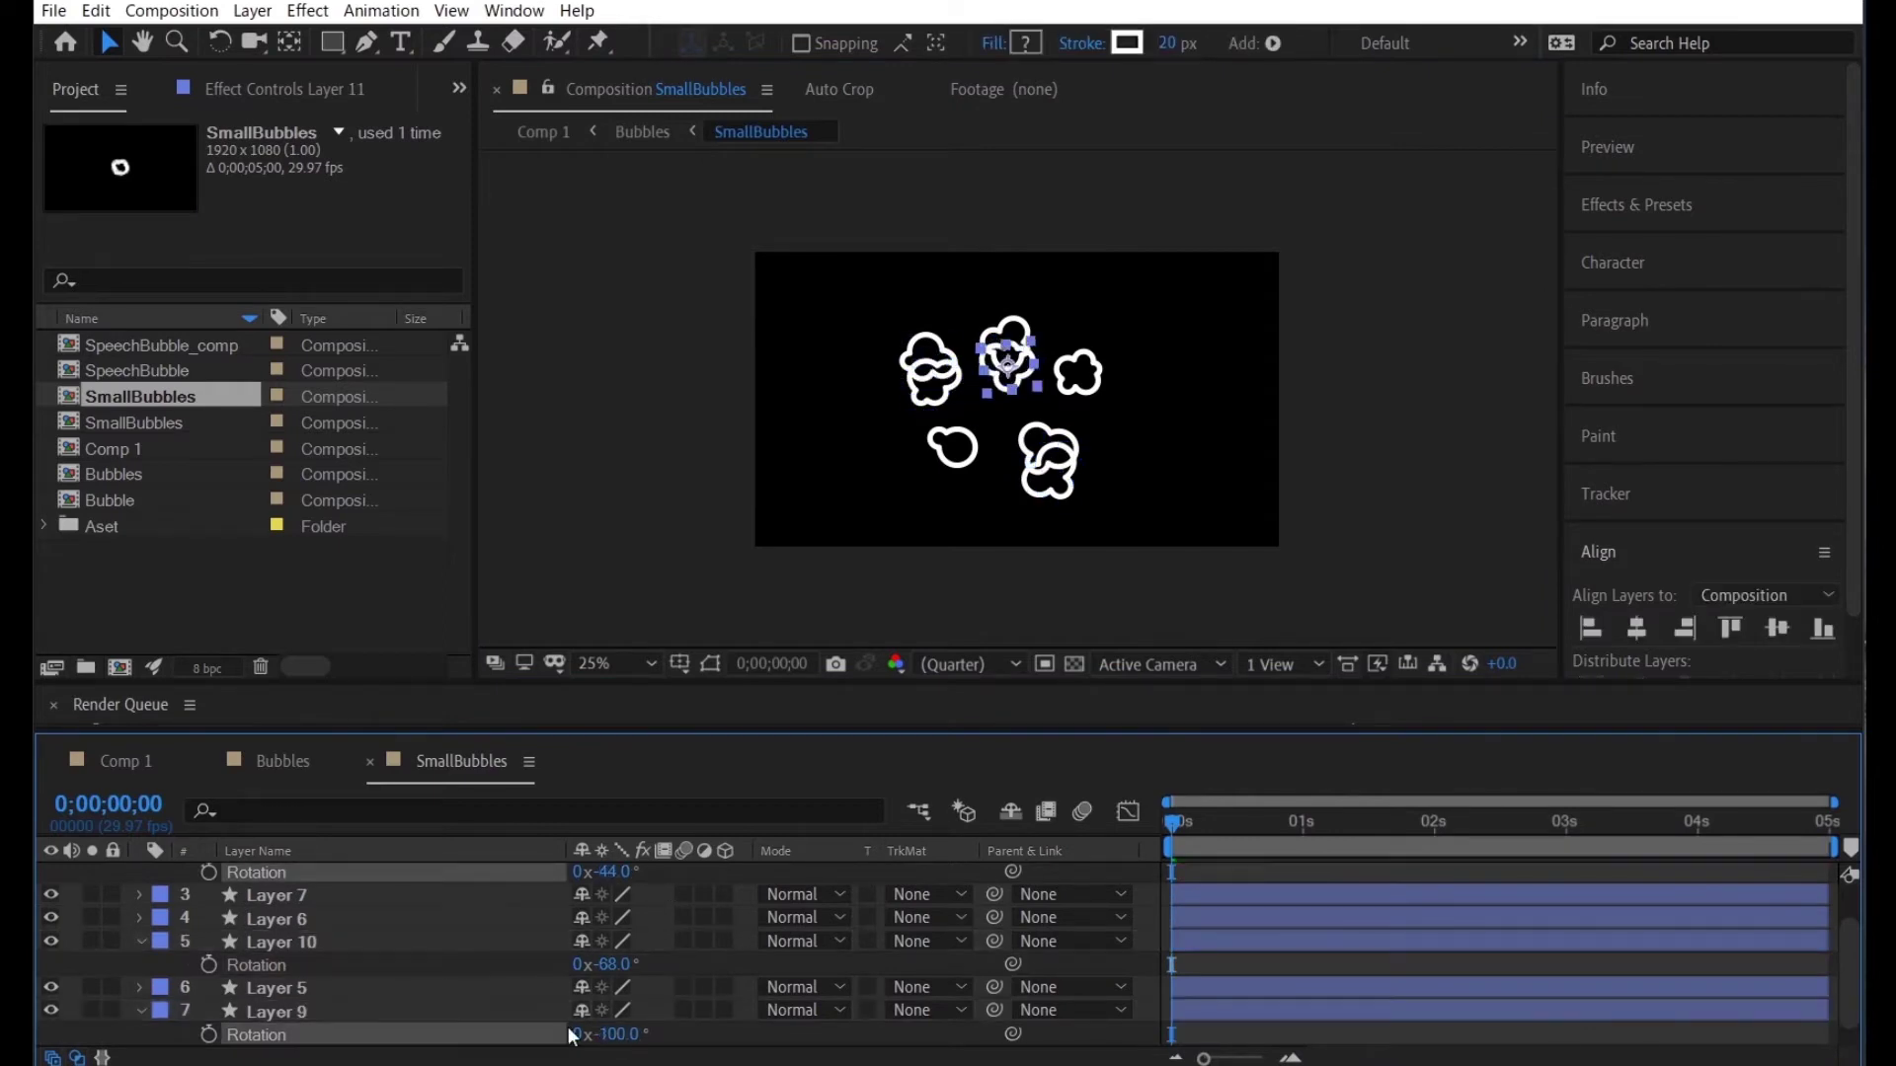
Move the Layer 10 and Layer 9 copies and the left bubble into their clusters
left_click_drag(1047, 464, 1087, 445)
left_click_drag(953, 447, 963, 466)
left_click_drag(1008, 351, 1017, 351)
left_click(987, 385)
left_click_drag(922, 394, 923, 412)
left_click(997, 434)
Fine-tune the Layer 10 copy's position within its bubble cluster
left_click(1050, 450)
left_click(1050, 449)
left_click(1051, 454)
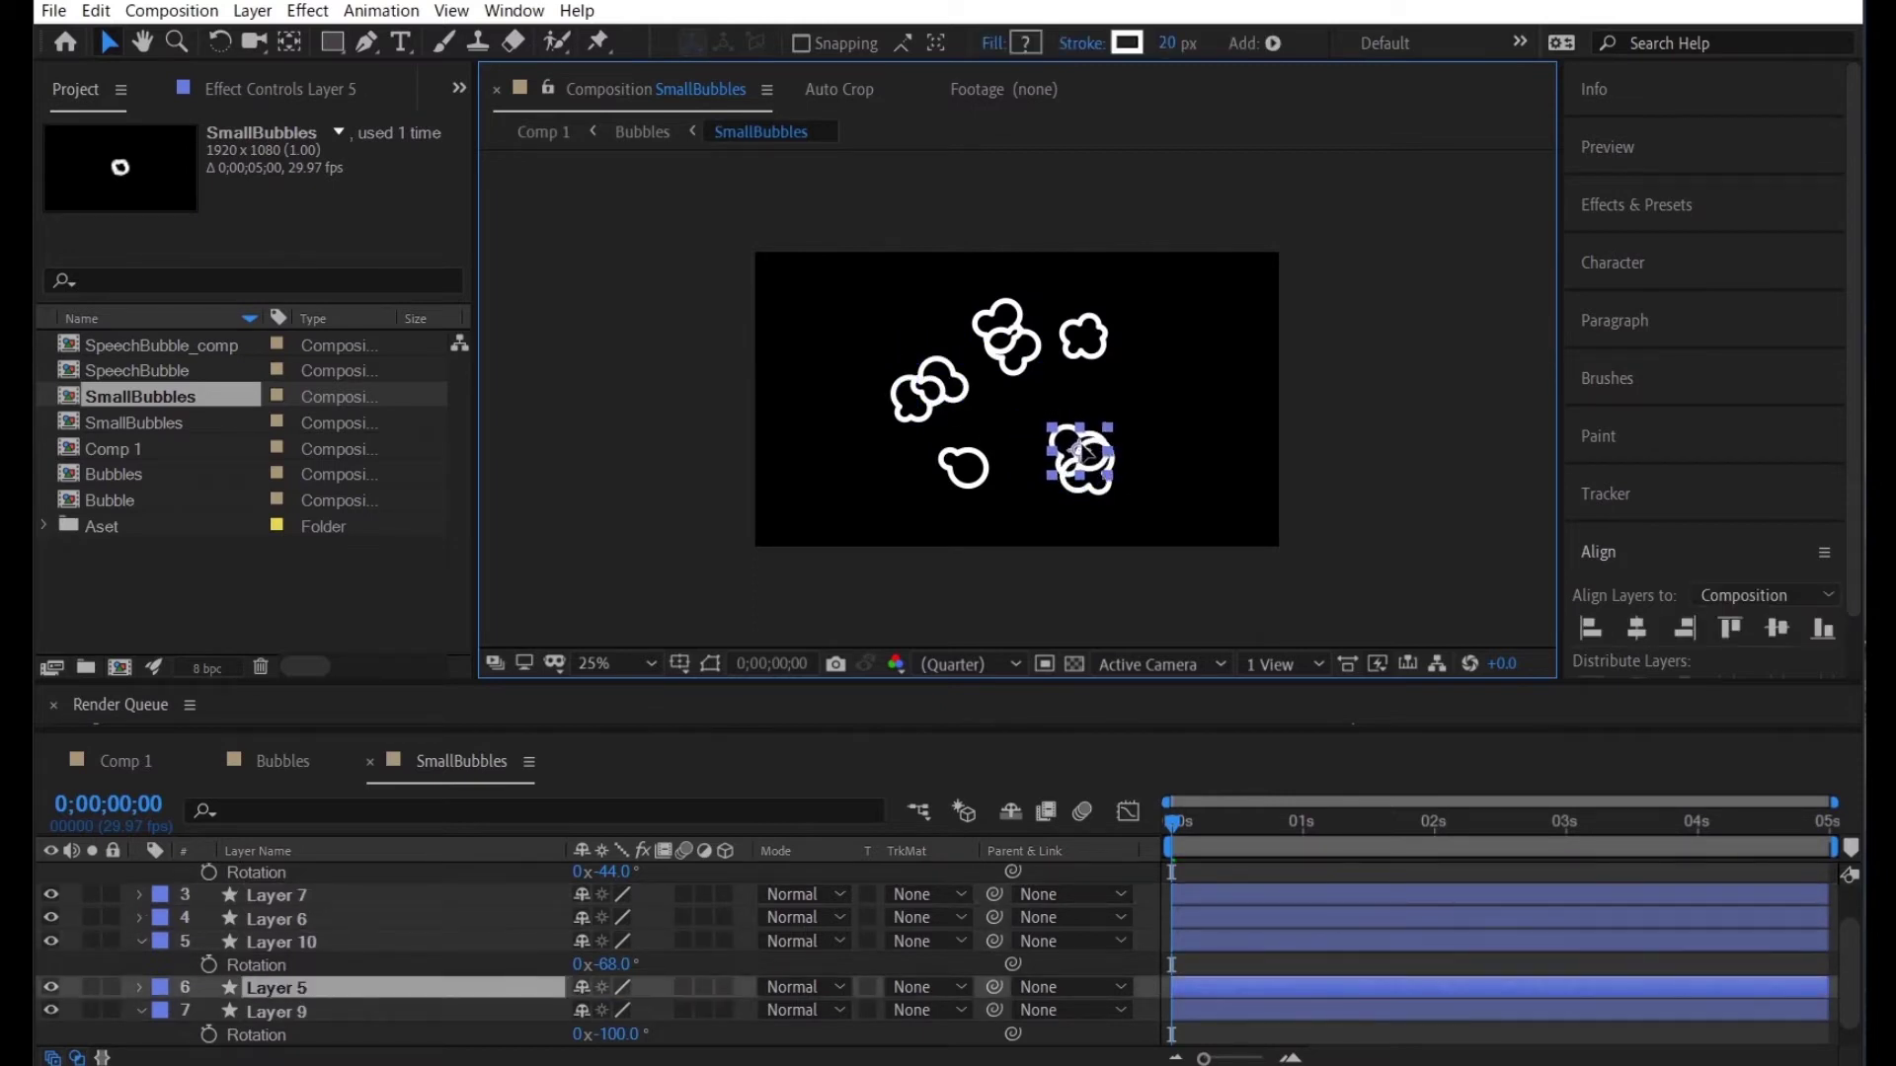
left_click_drag(1081, 454, 1099, 494)
left_click(1126, 529)
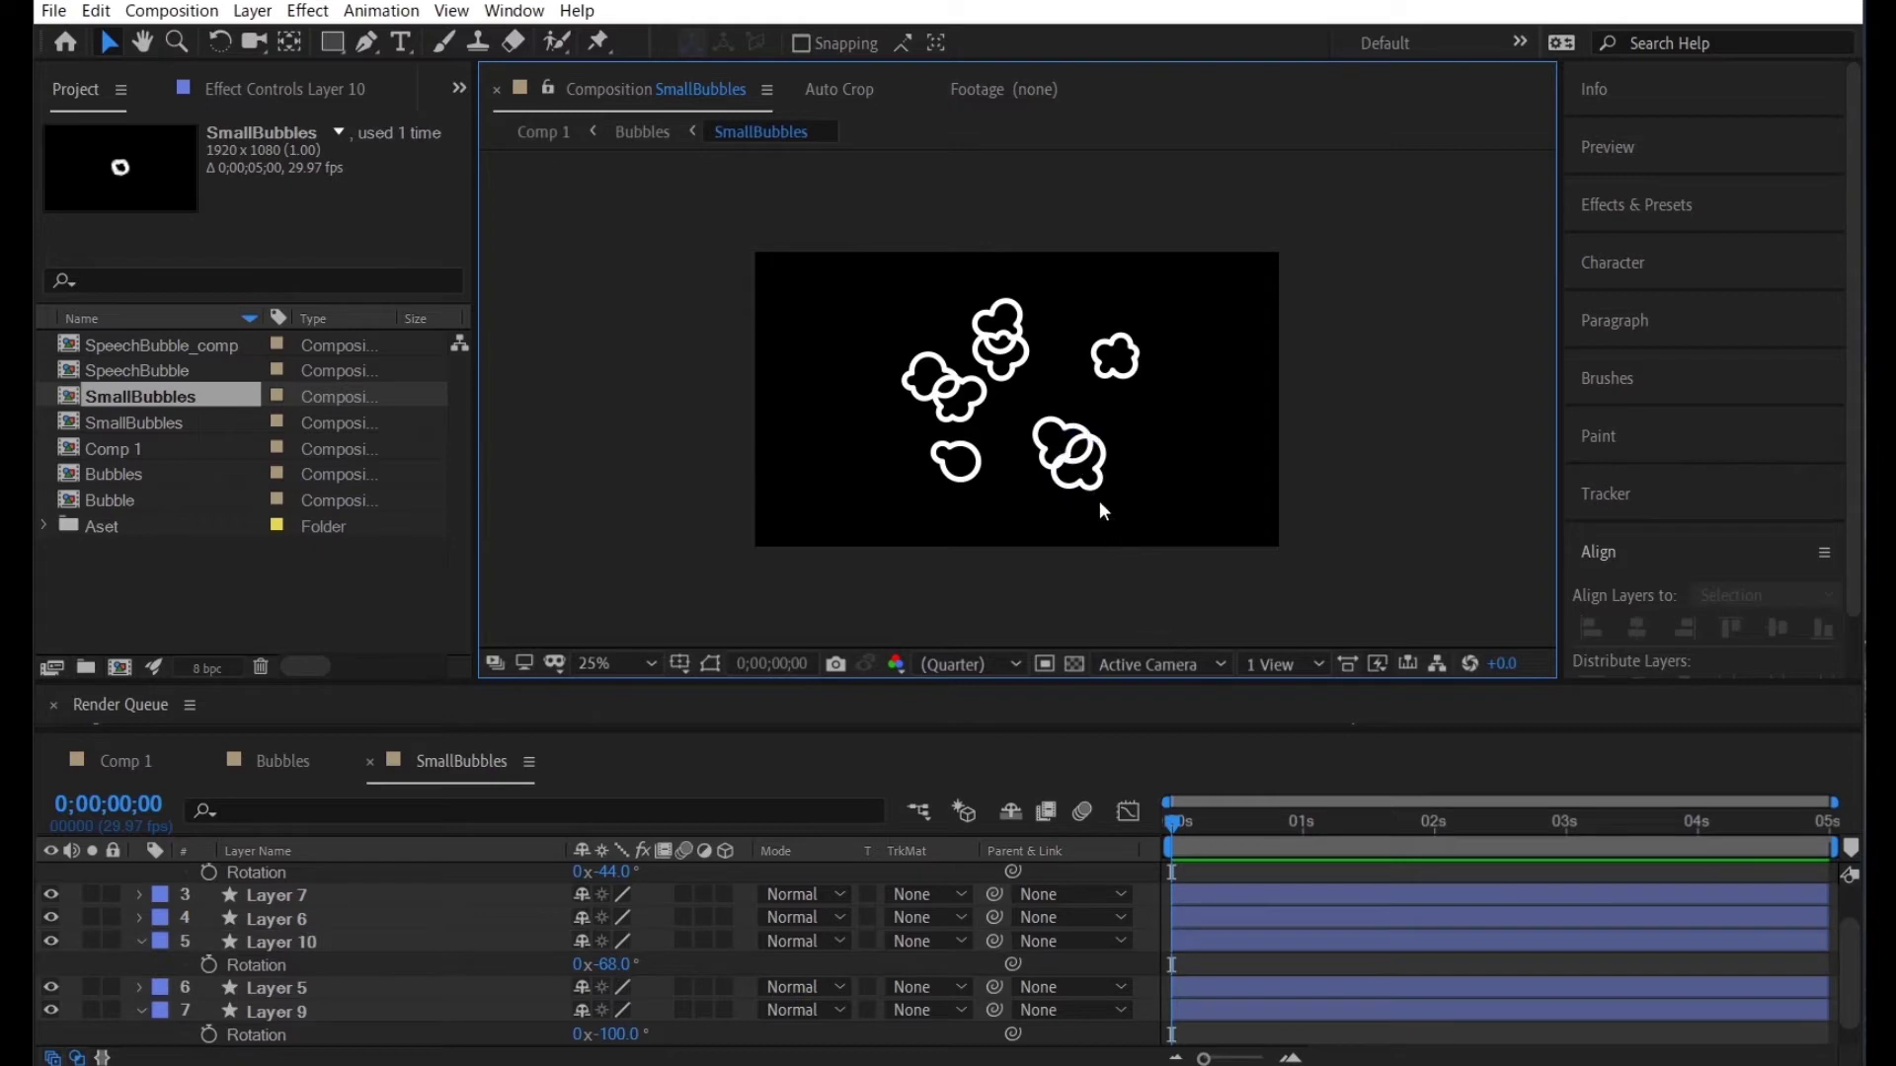
left_click_drag(1091, 474, 1081, 482)
left_click(1163, 634)
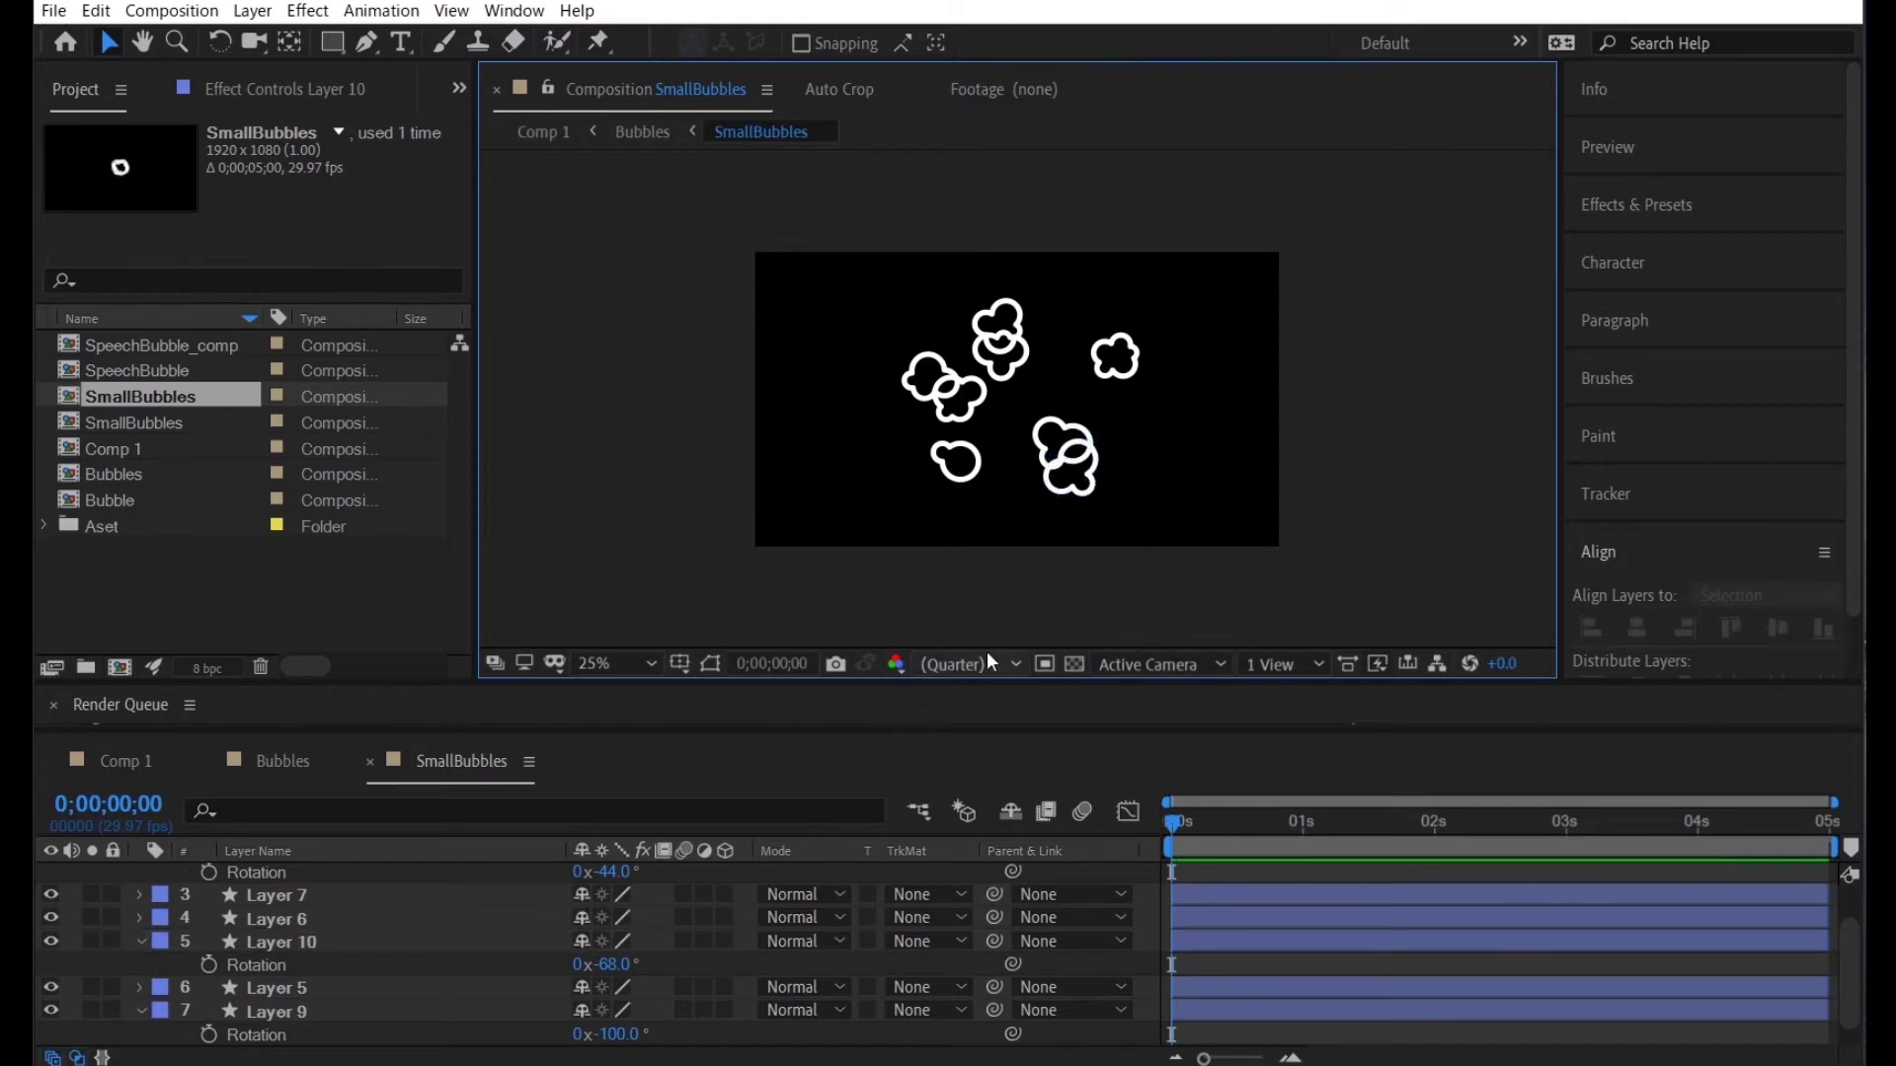
Zoom the timeline into the first frames and set the current time to frame 2
left_click(1174, 825)
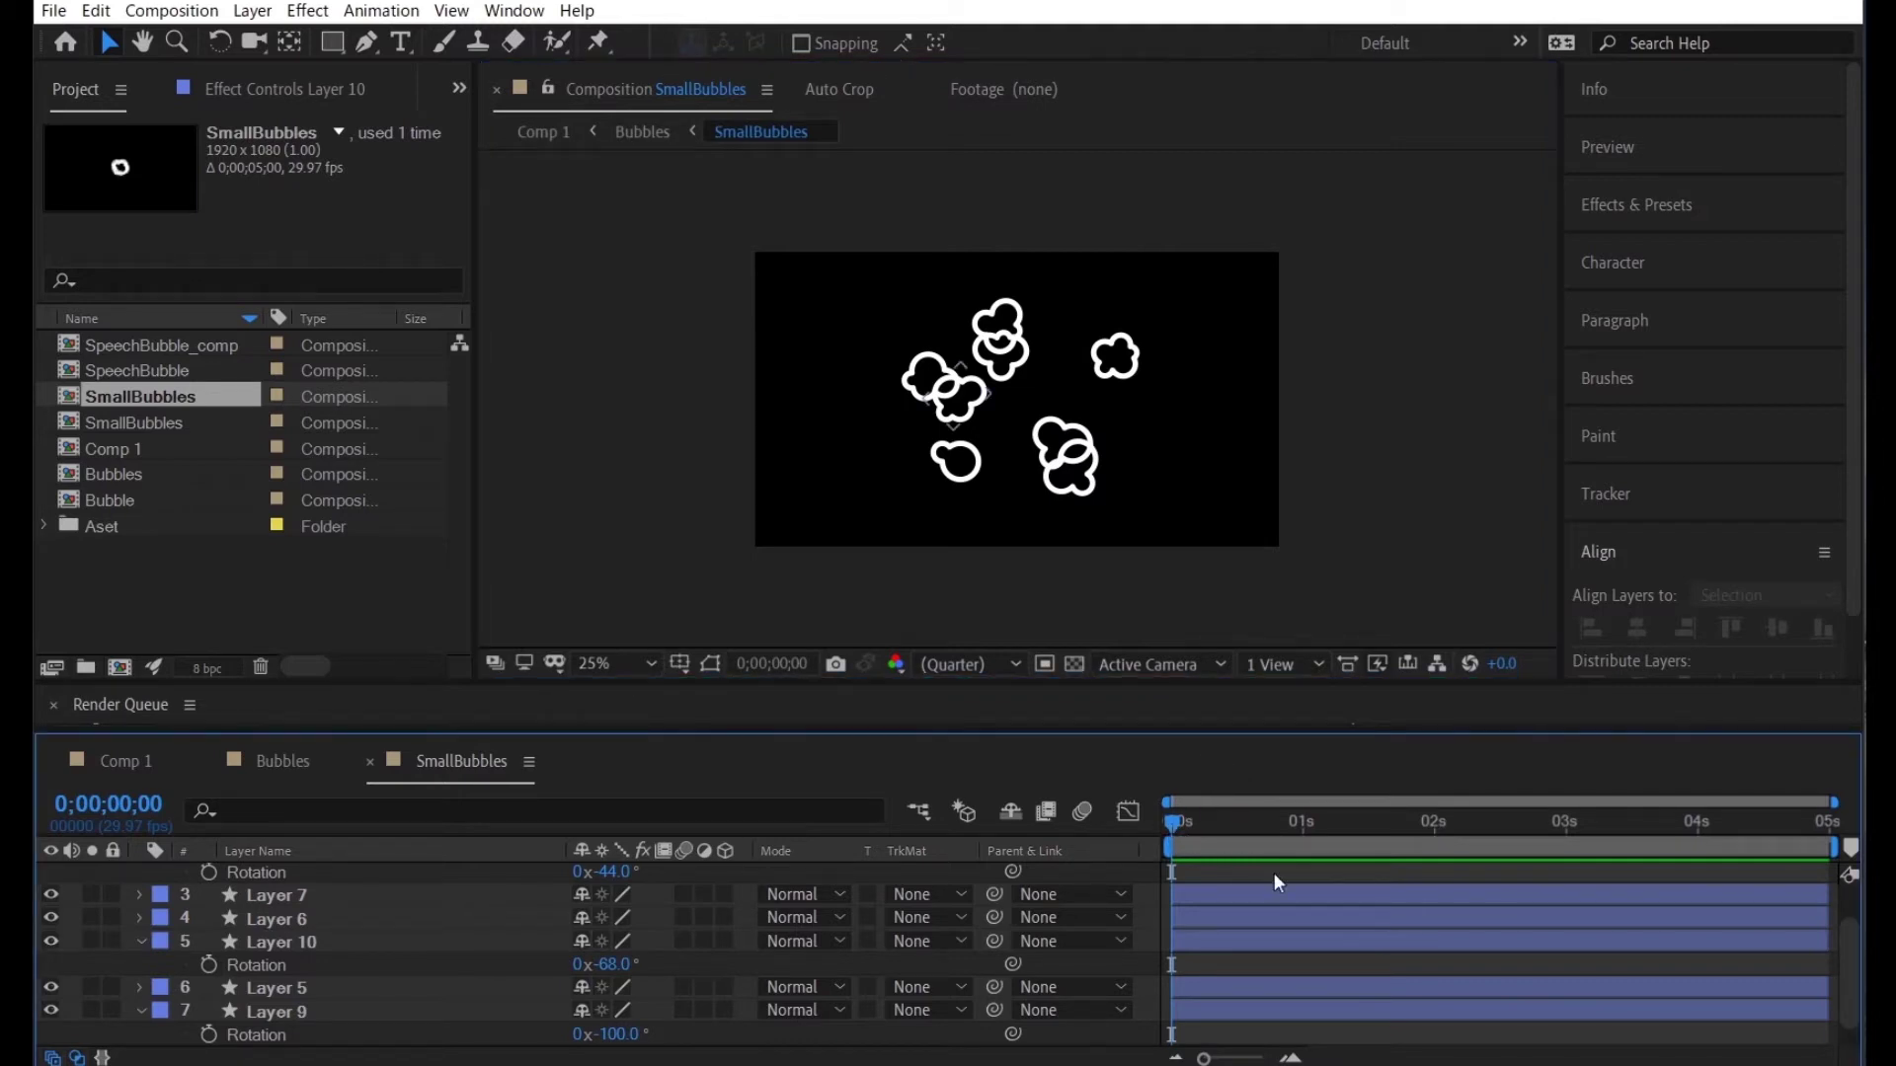
left_click(1291, 1058)
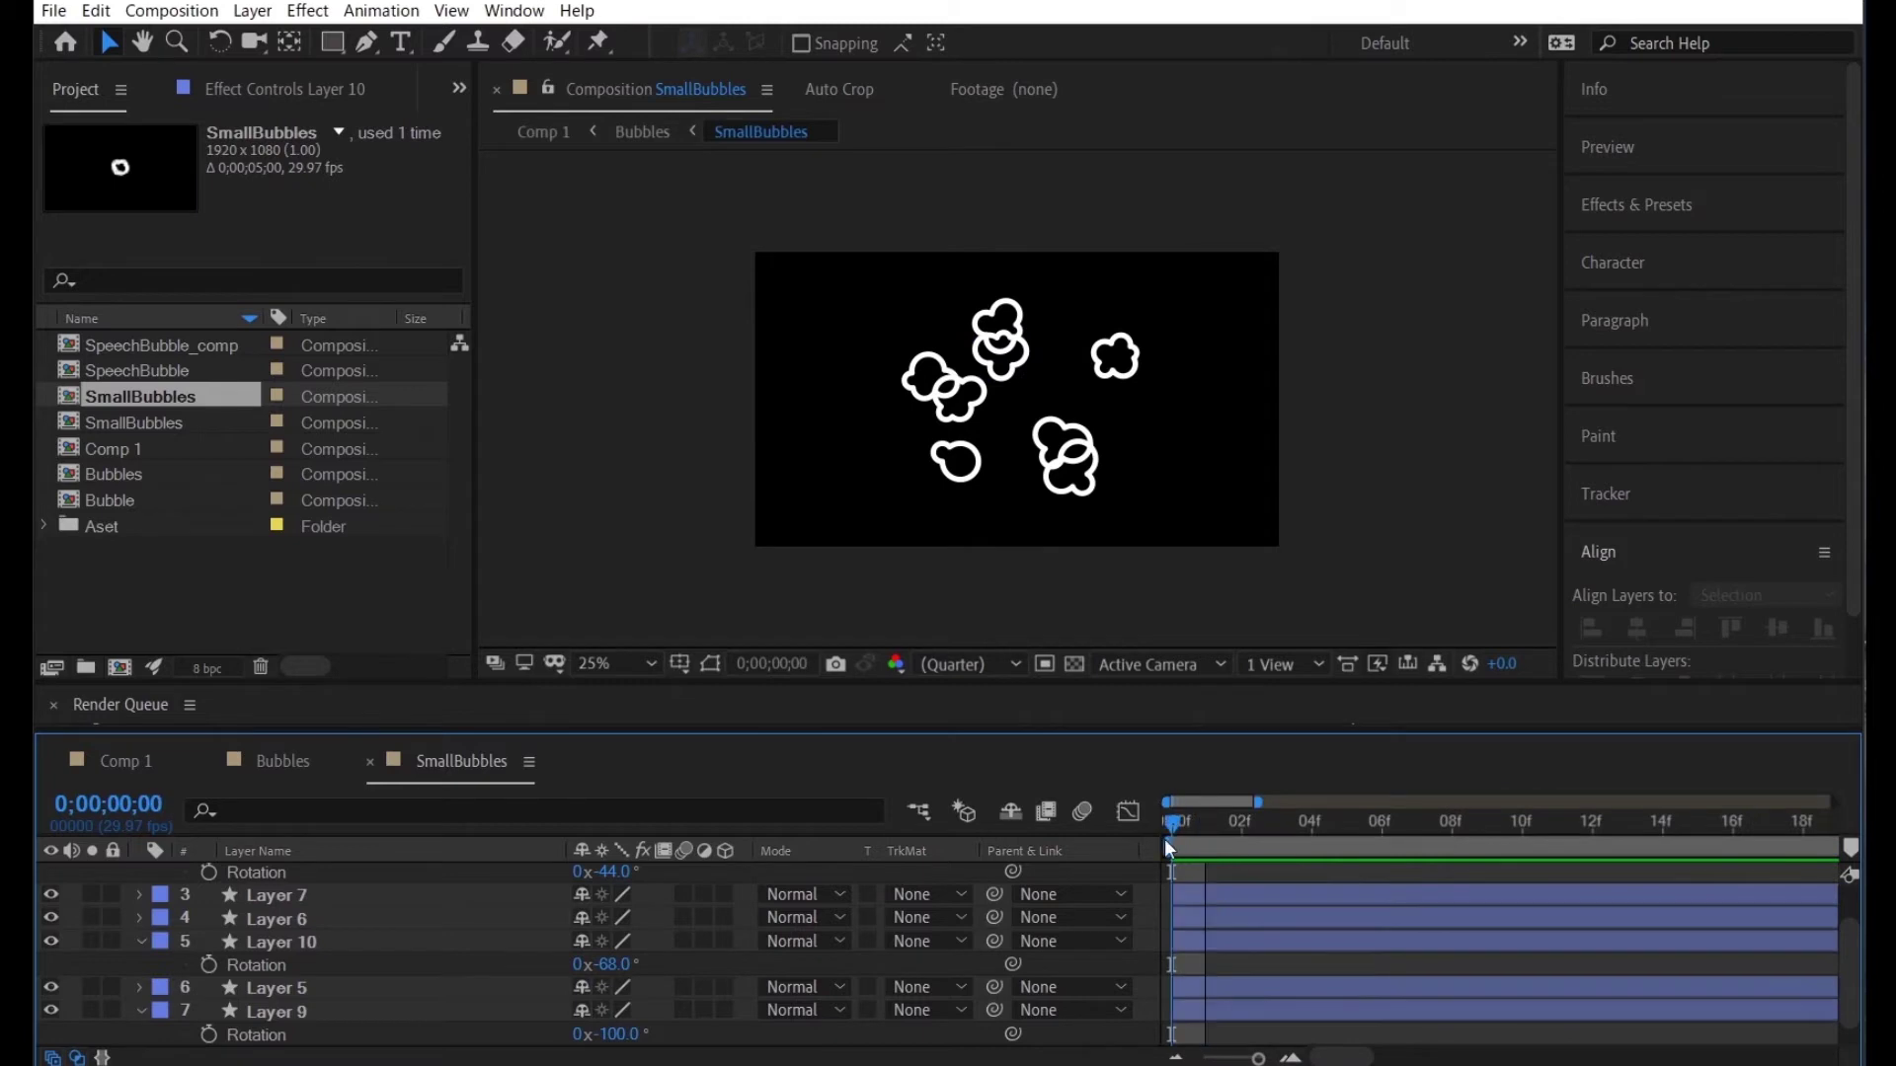
left_click(1236, 826)
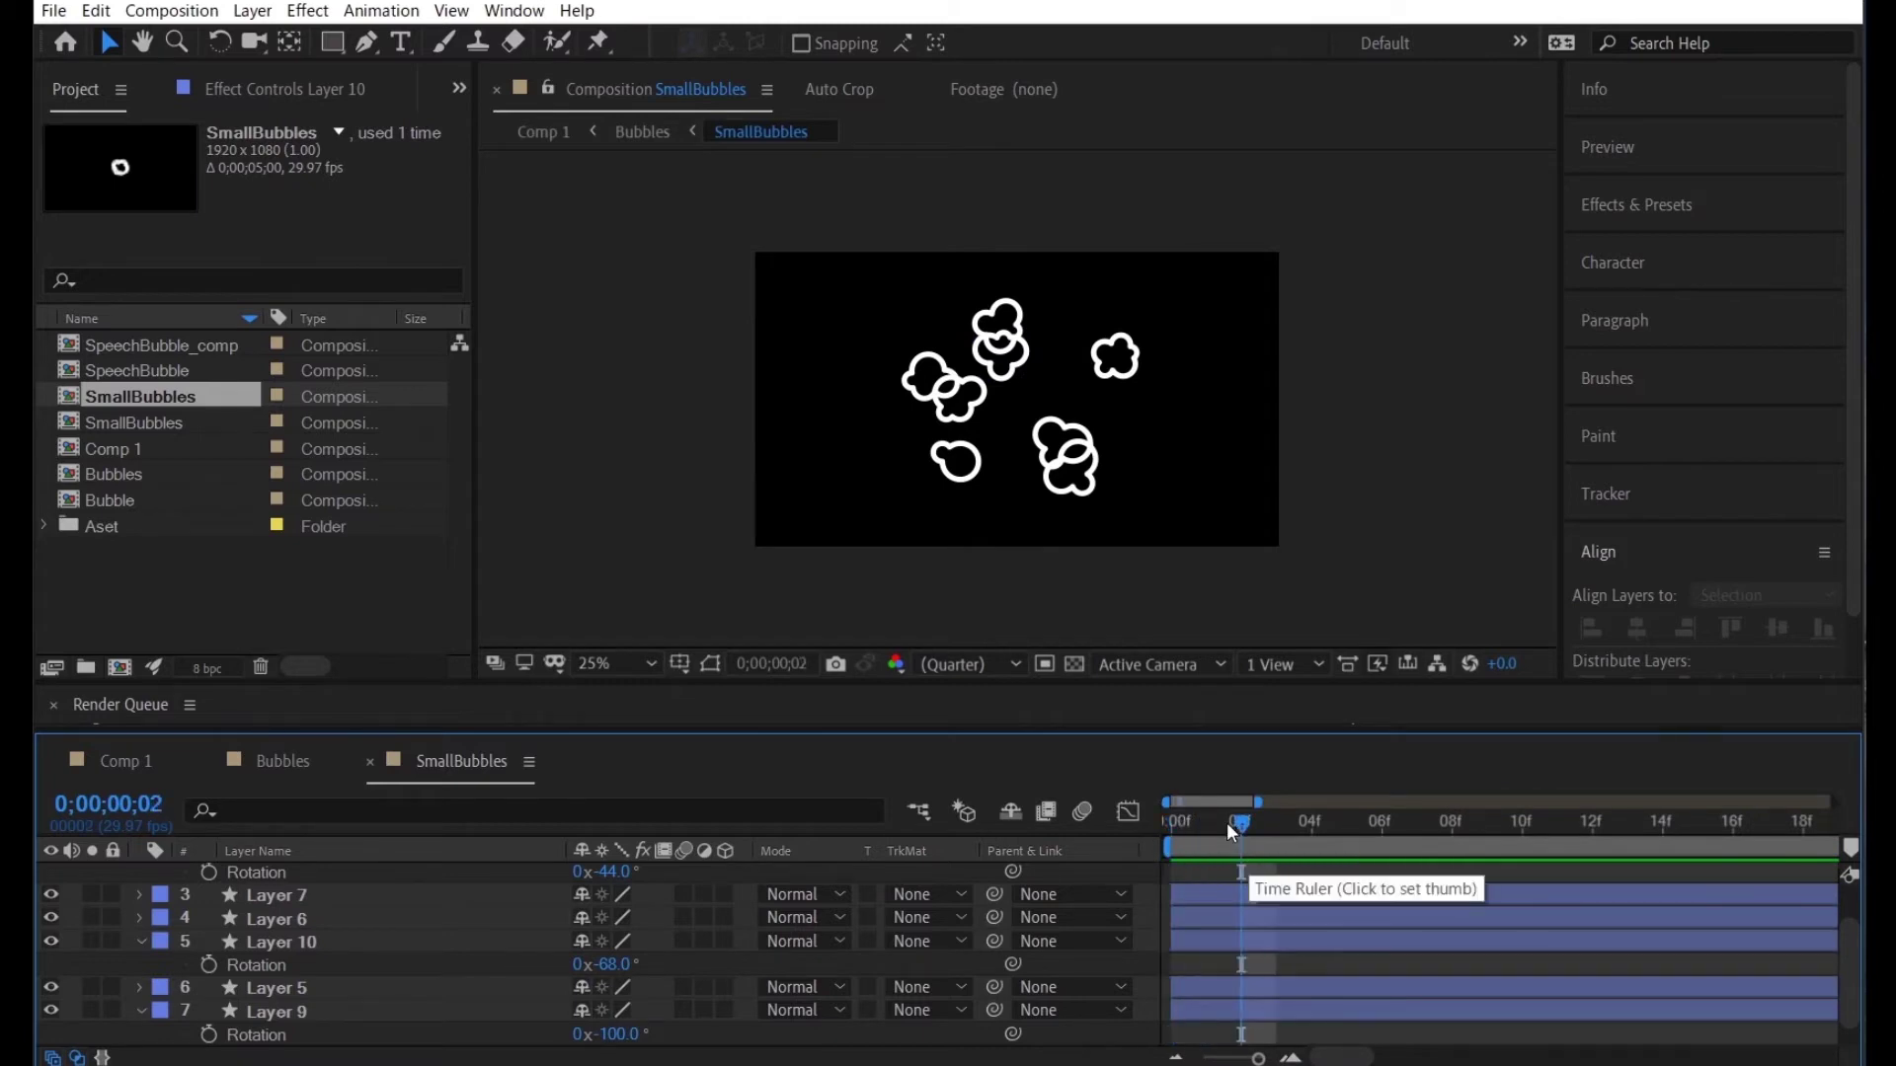
Trim all bubble layers to end at frame 1
left_click(1213, 822)
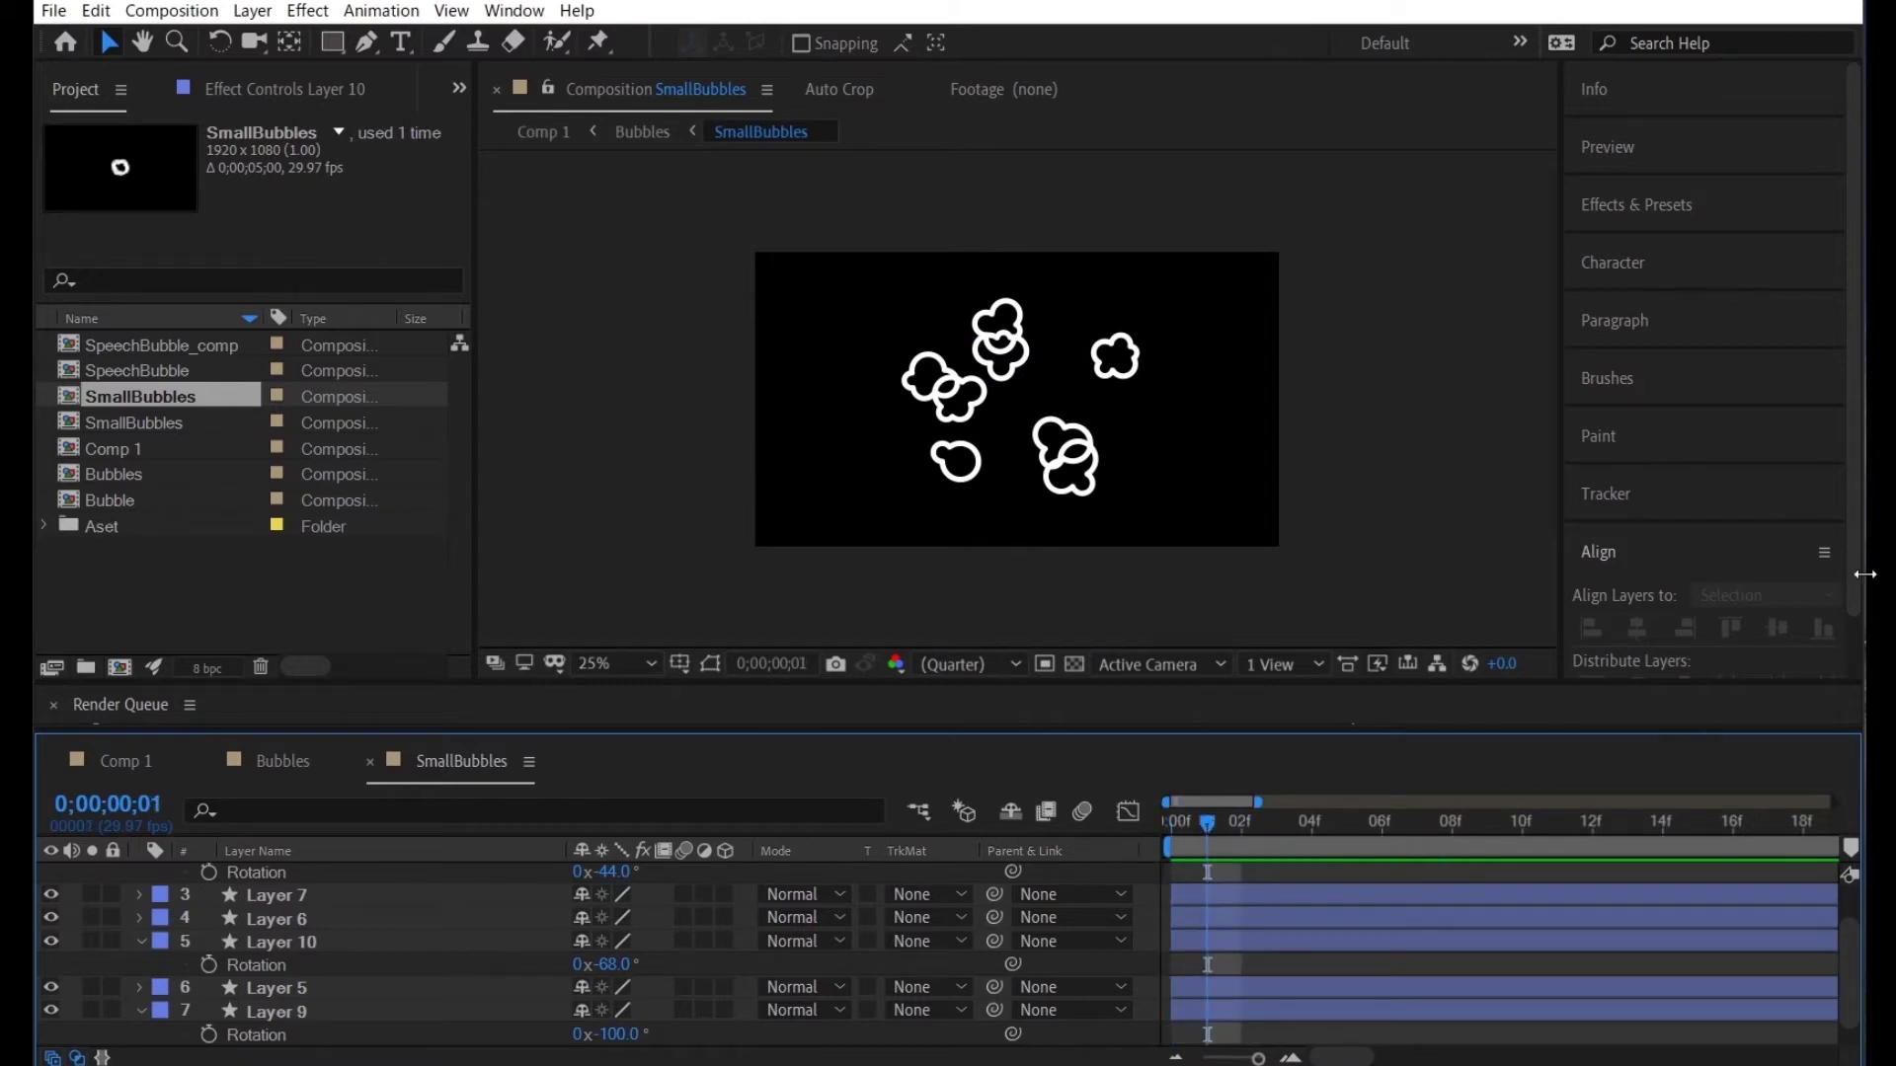
key("ctrl+a")
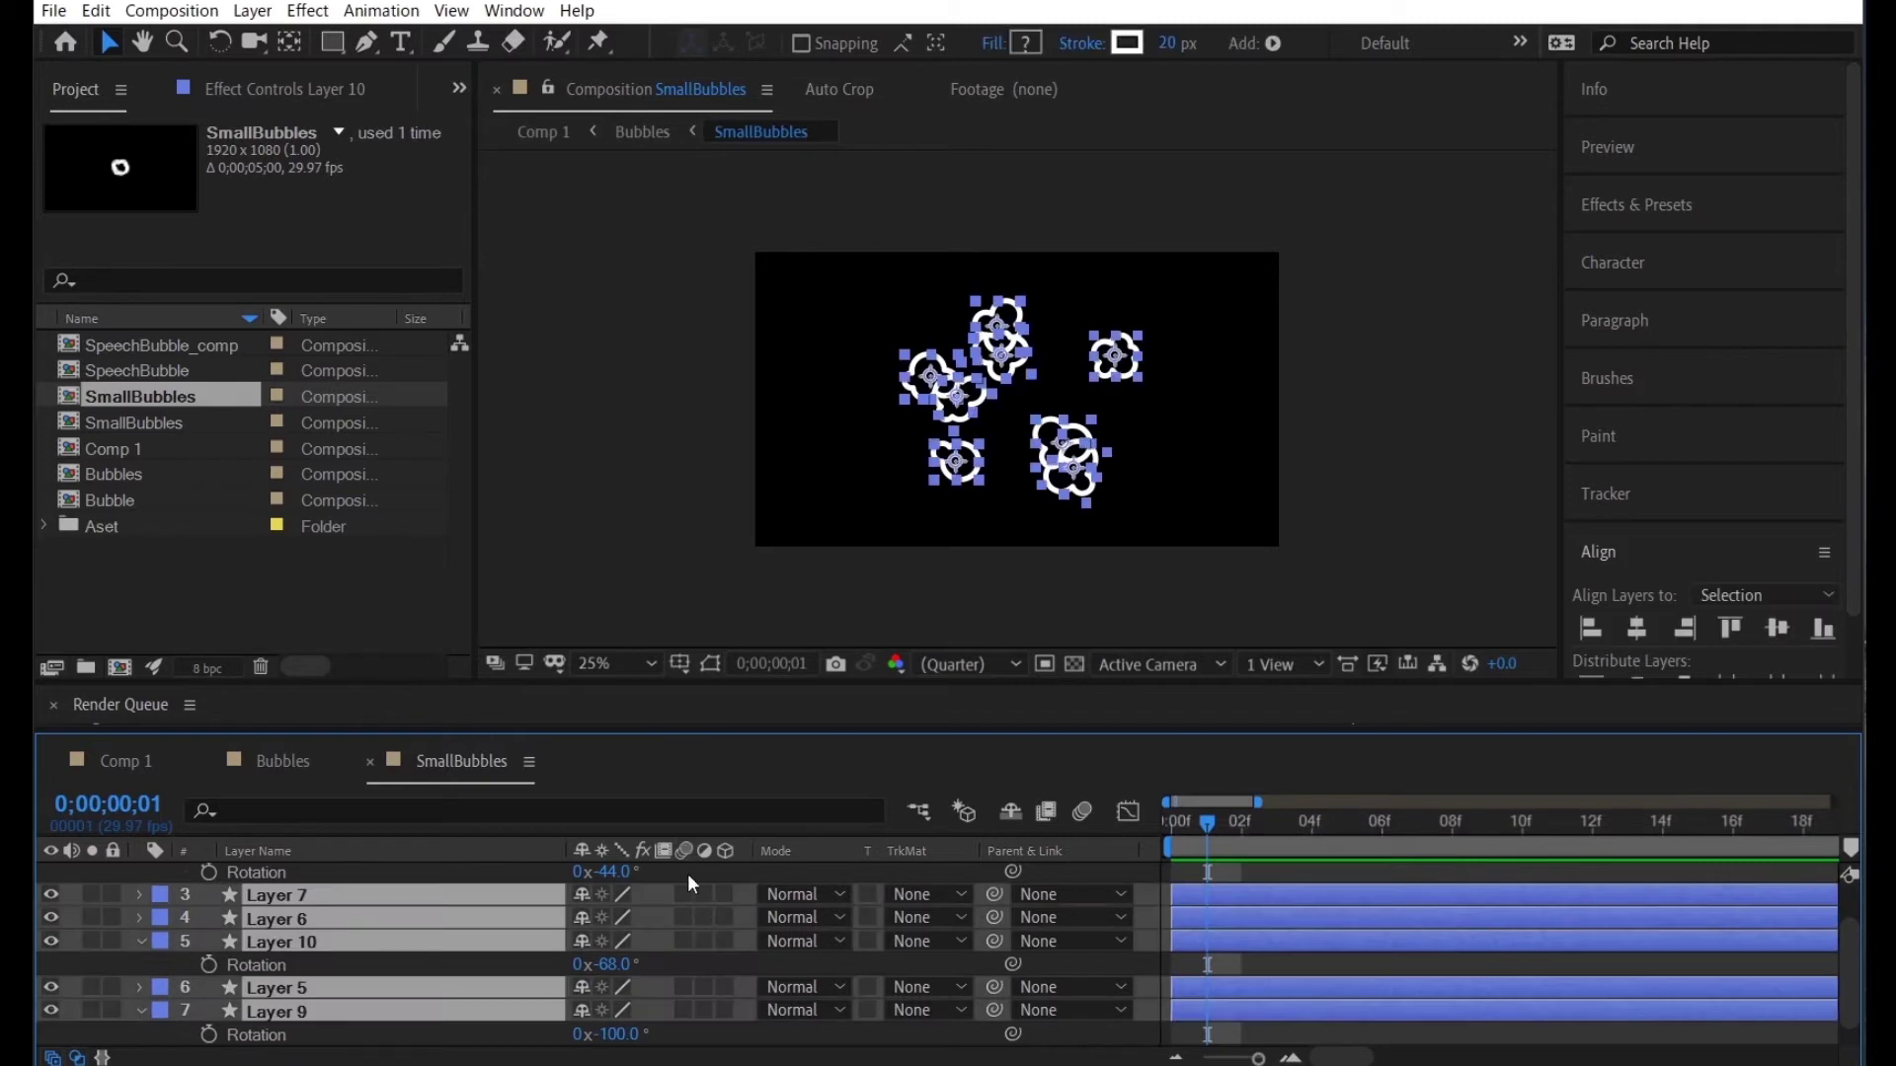
key("r")
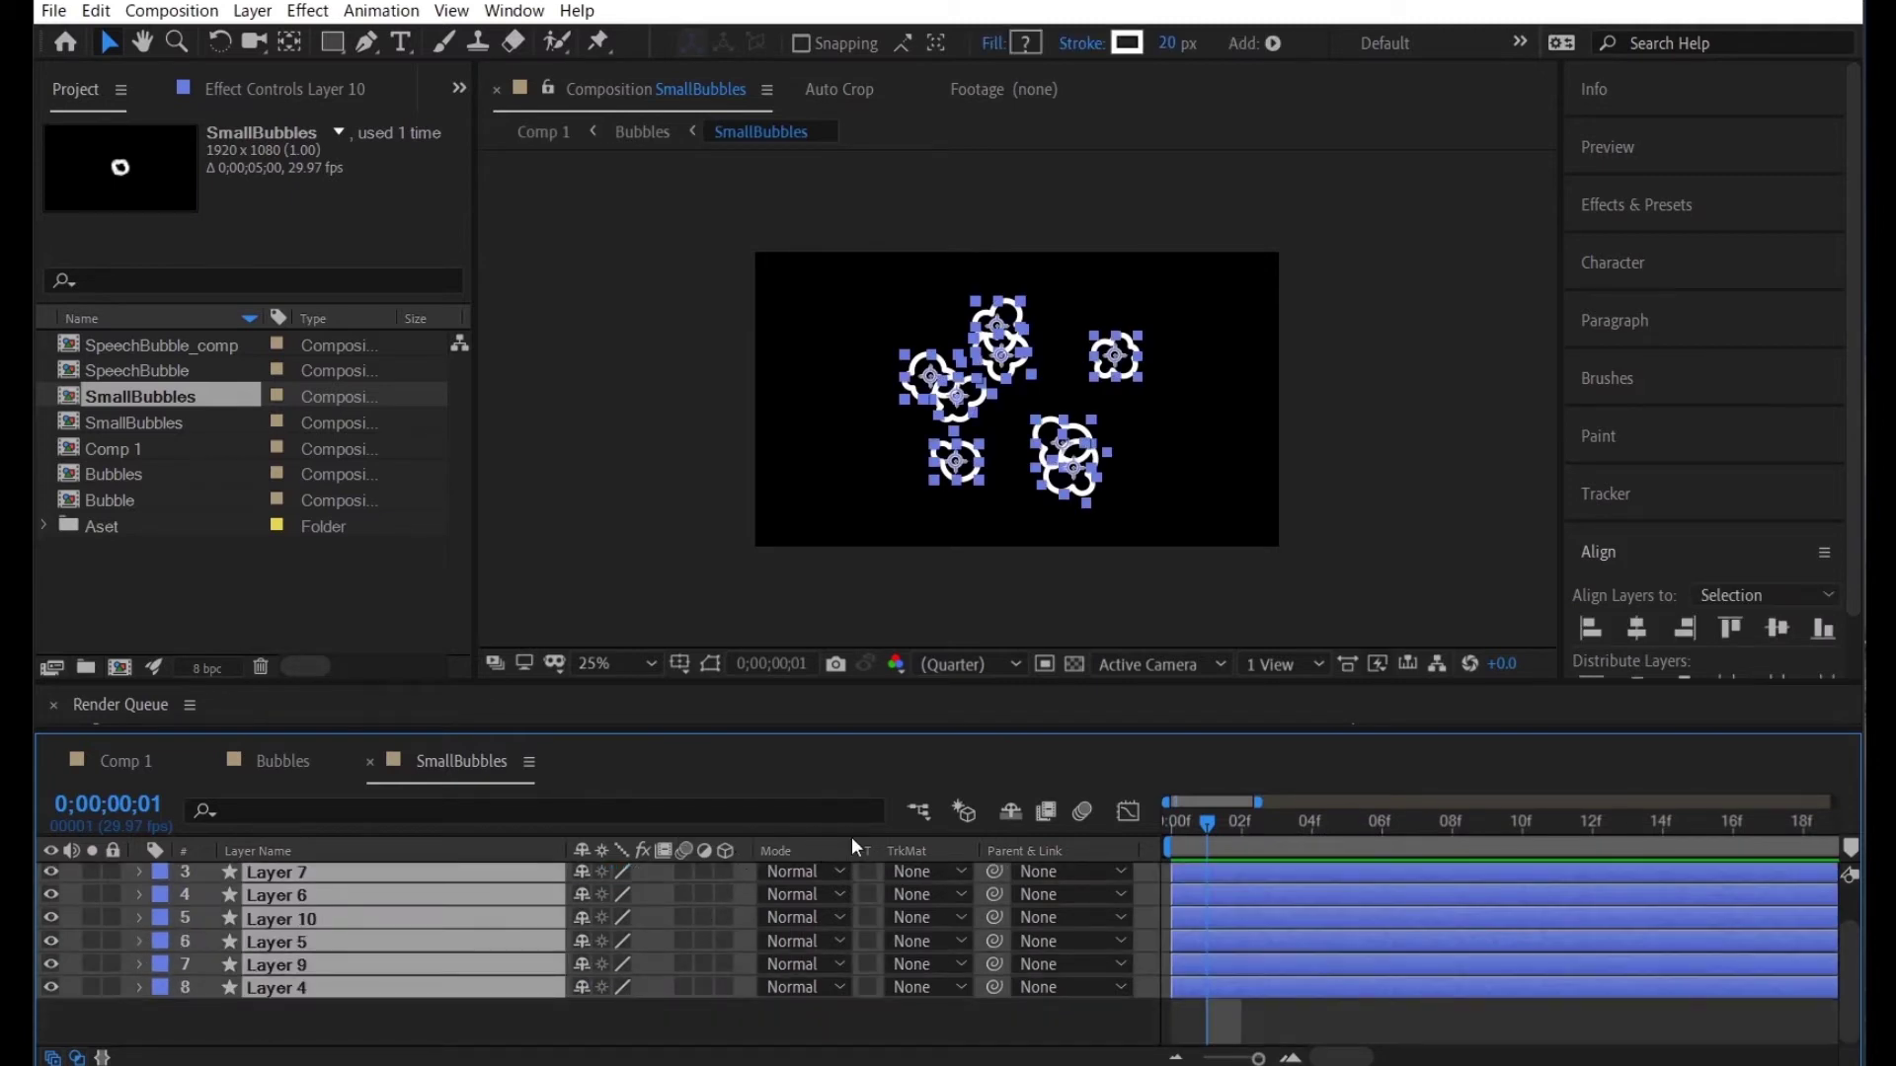
key("alt+bracketright")
scroll(489, 986, "up", 2)
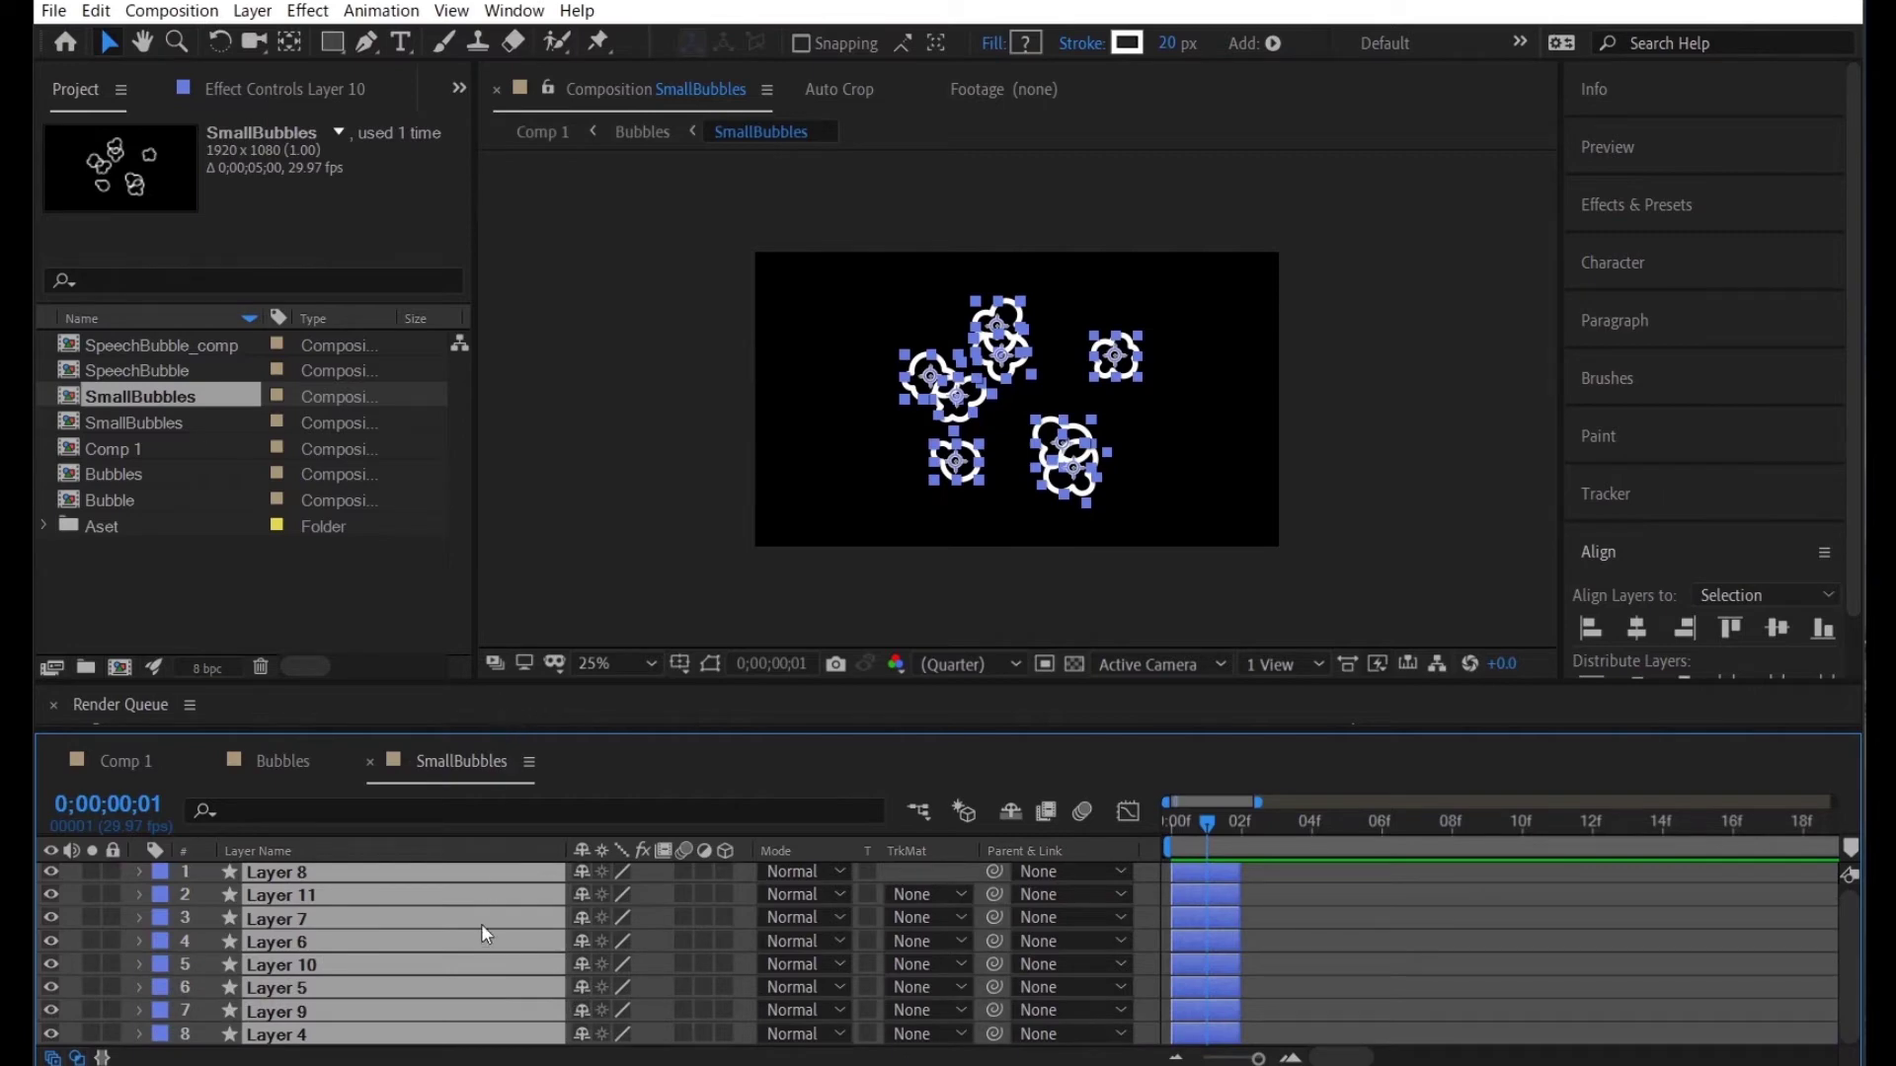
Pre-compose the selected bubble layers into a precomp named 01
right_click(476, 969)
left_click(583, 839)
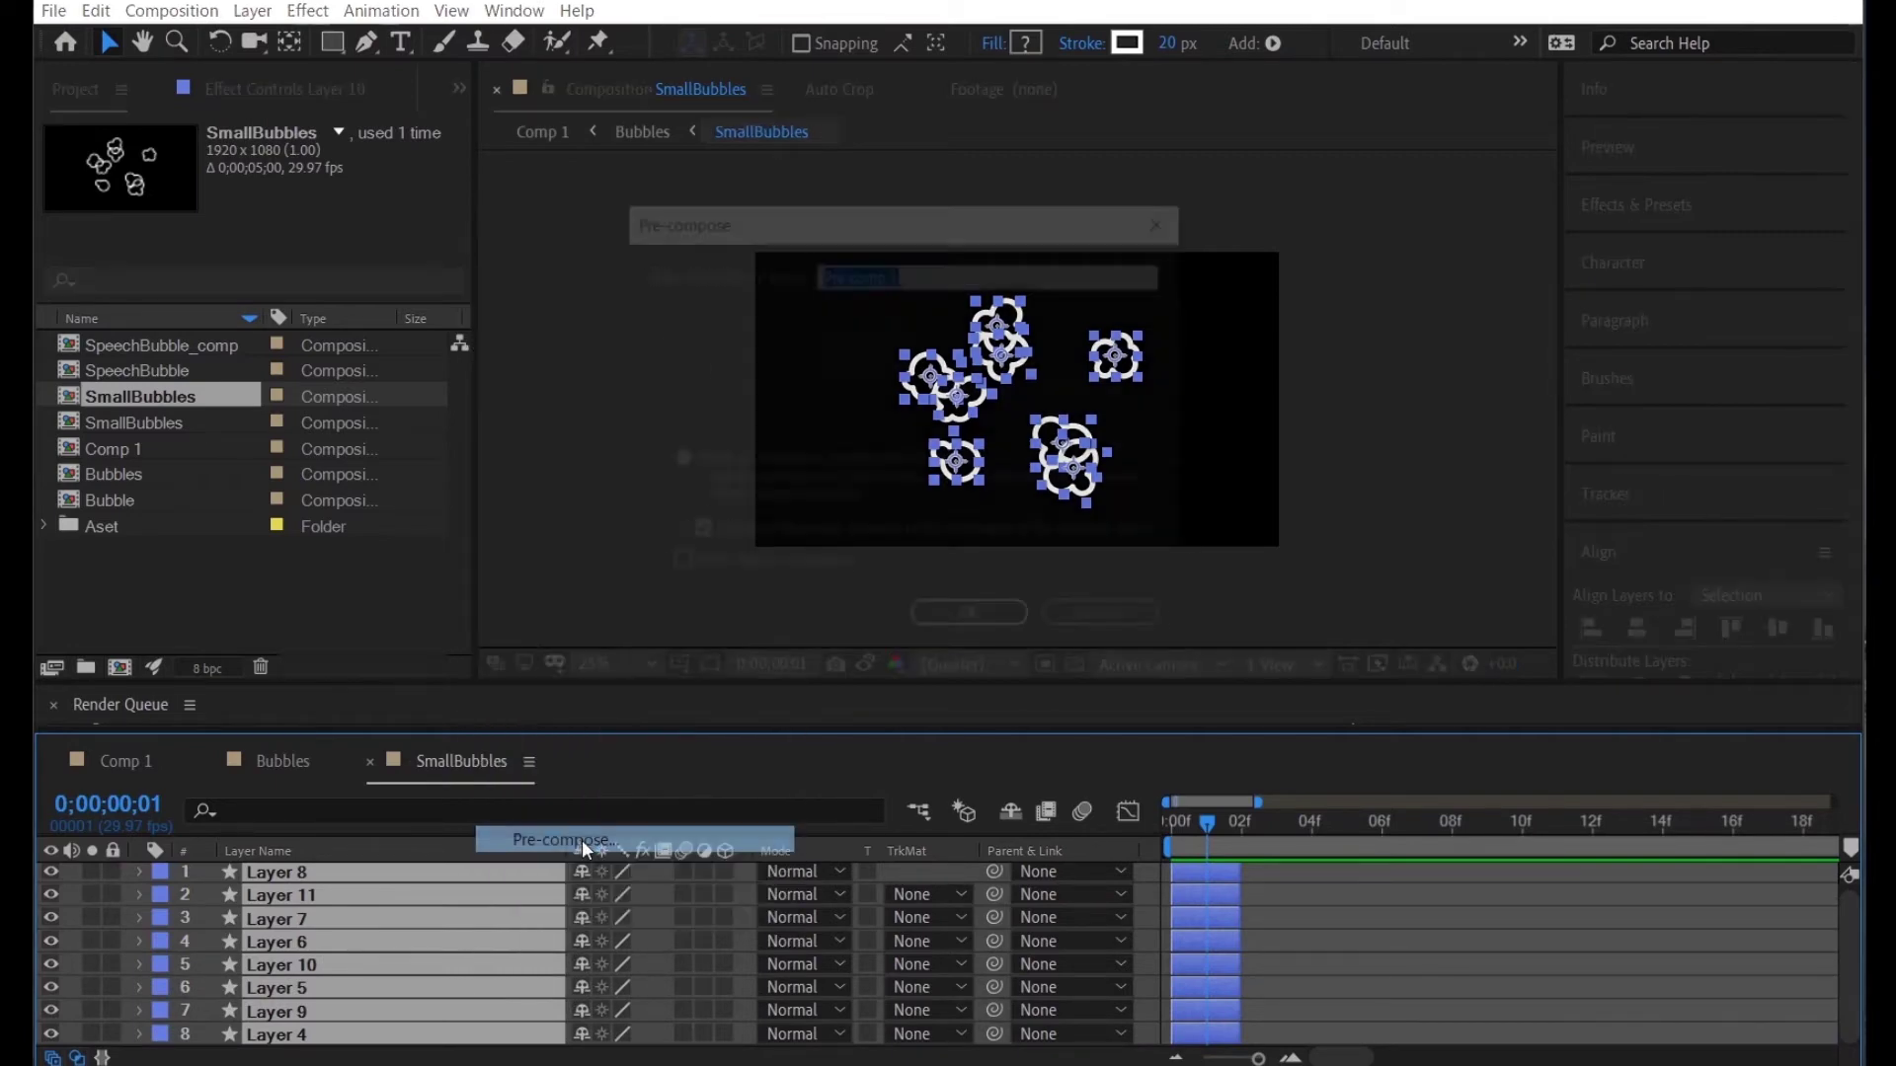
type("01")
key("Return")
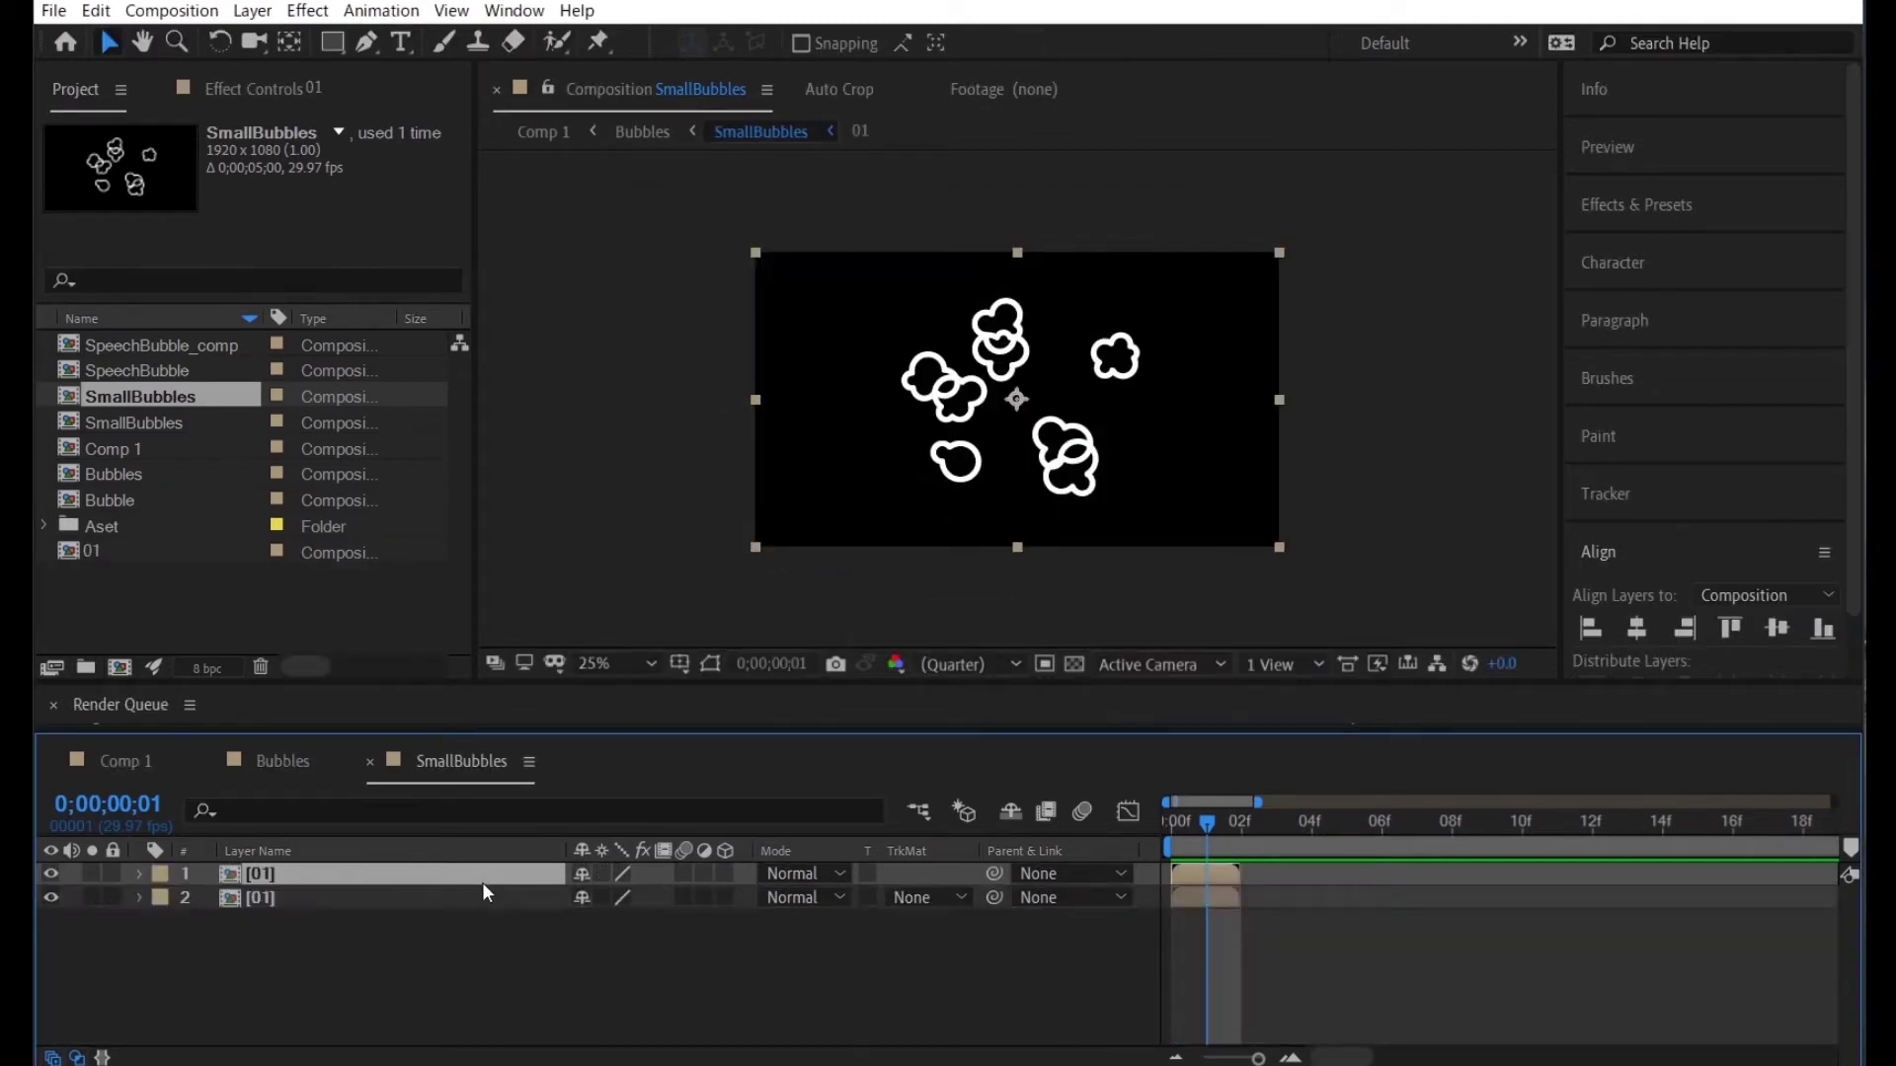
Copy all bubble layers from precomp 01 and paste them into SmallBubbles
double_click(417, 871)
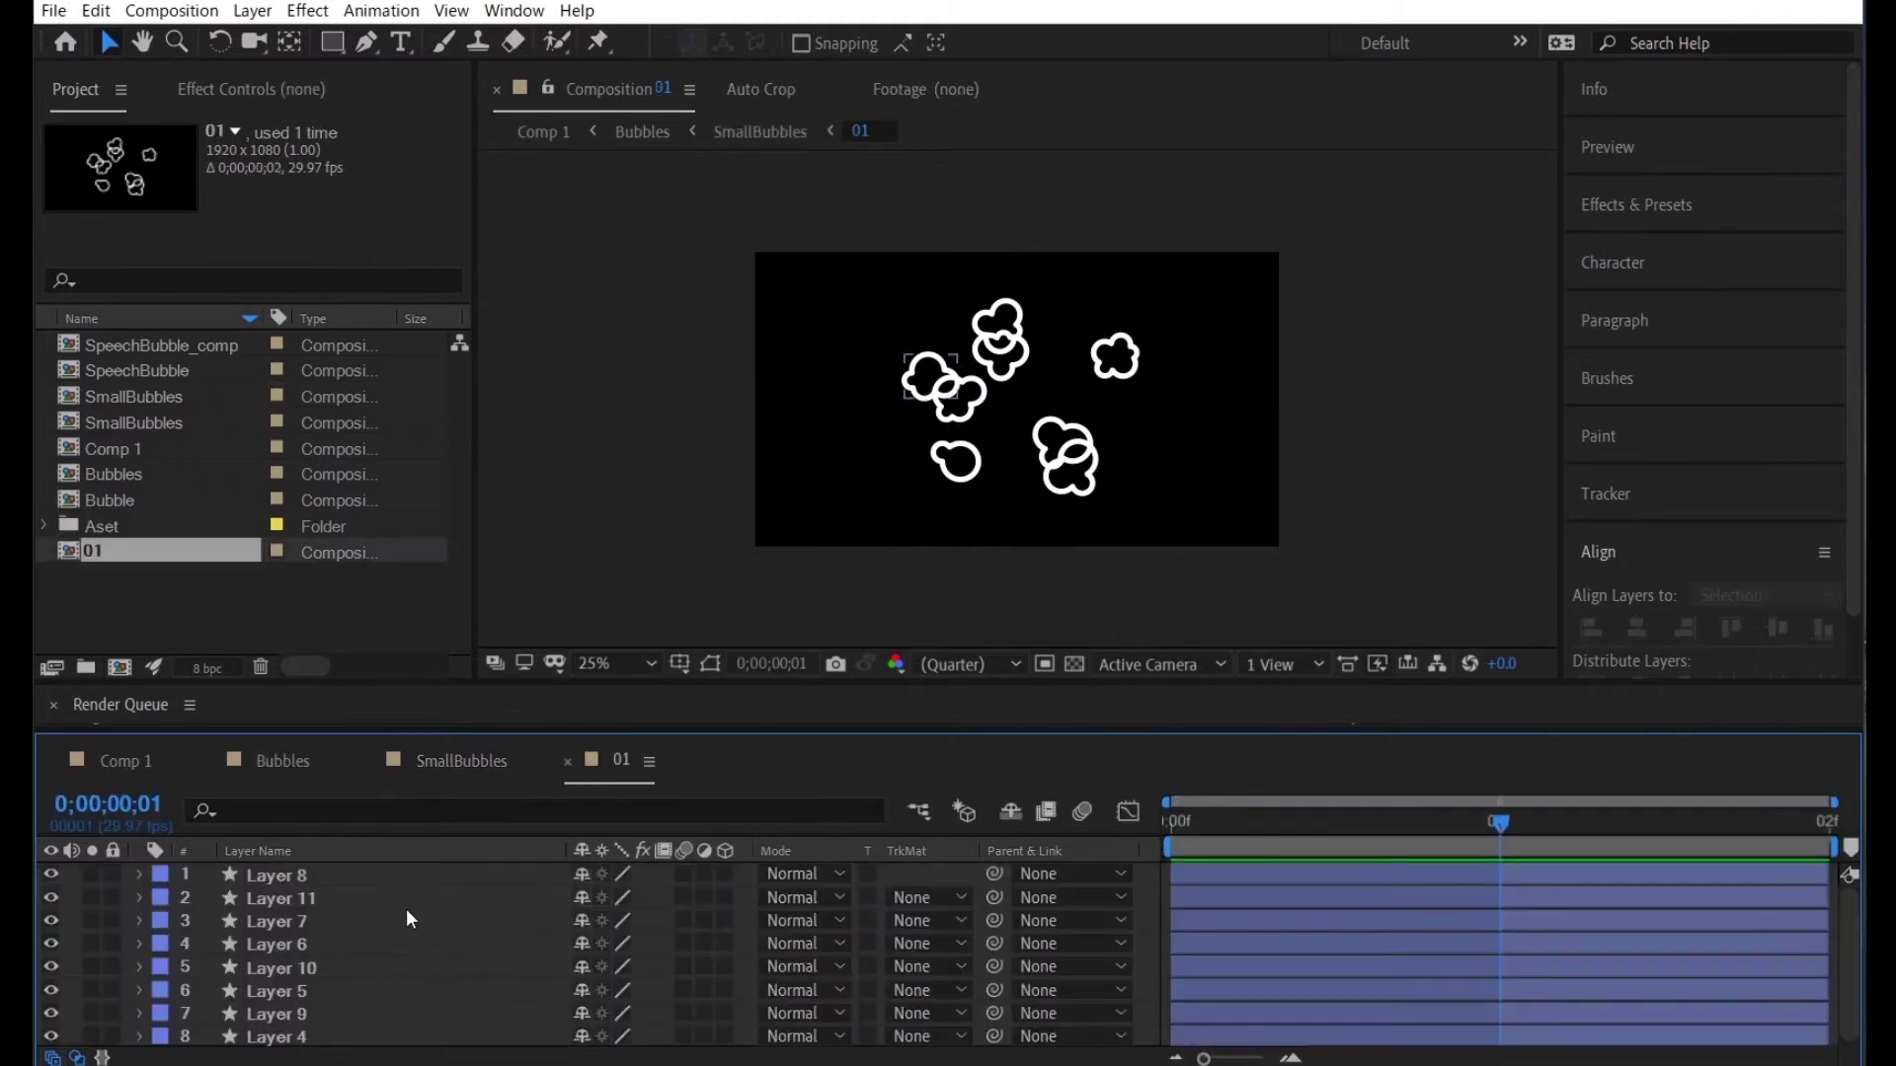
key("ctrl+a")
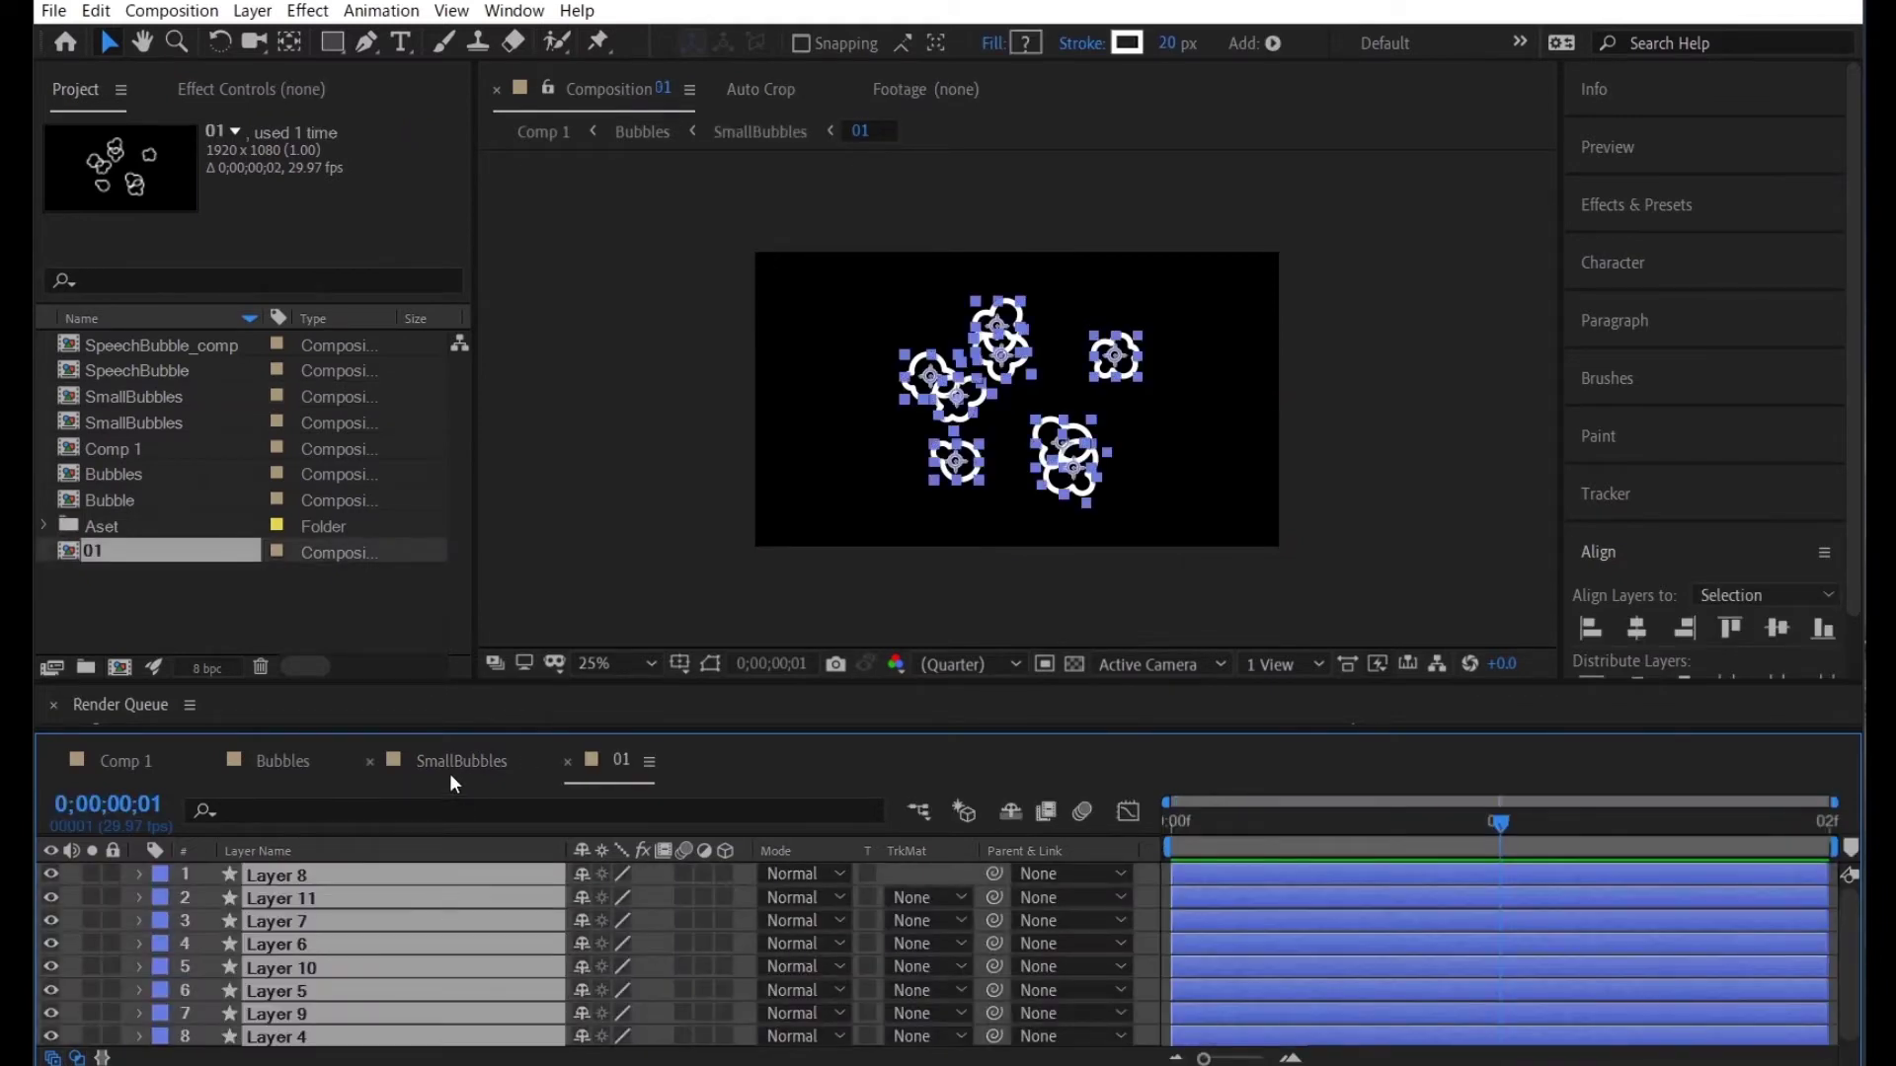
left_click(450, 778)
left_click(346, 946)
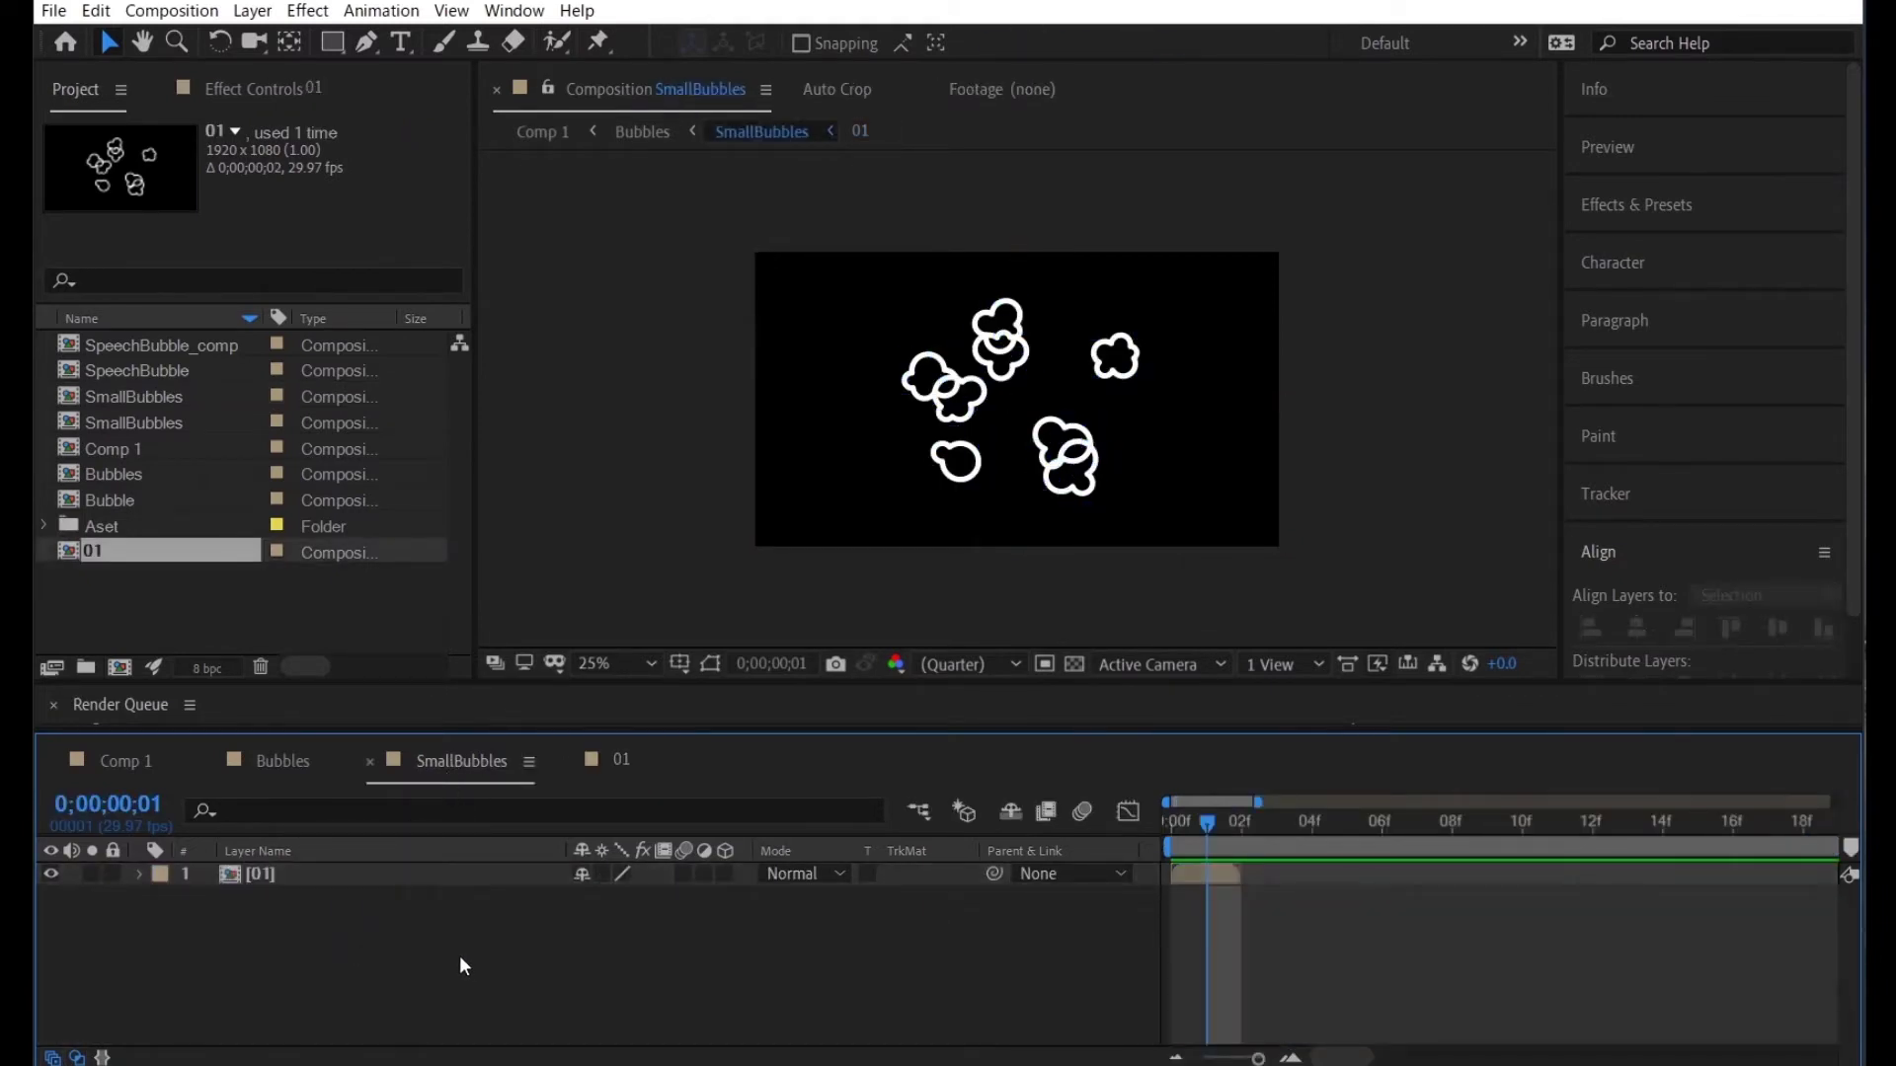
key("ctrl+v")
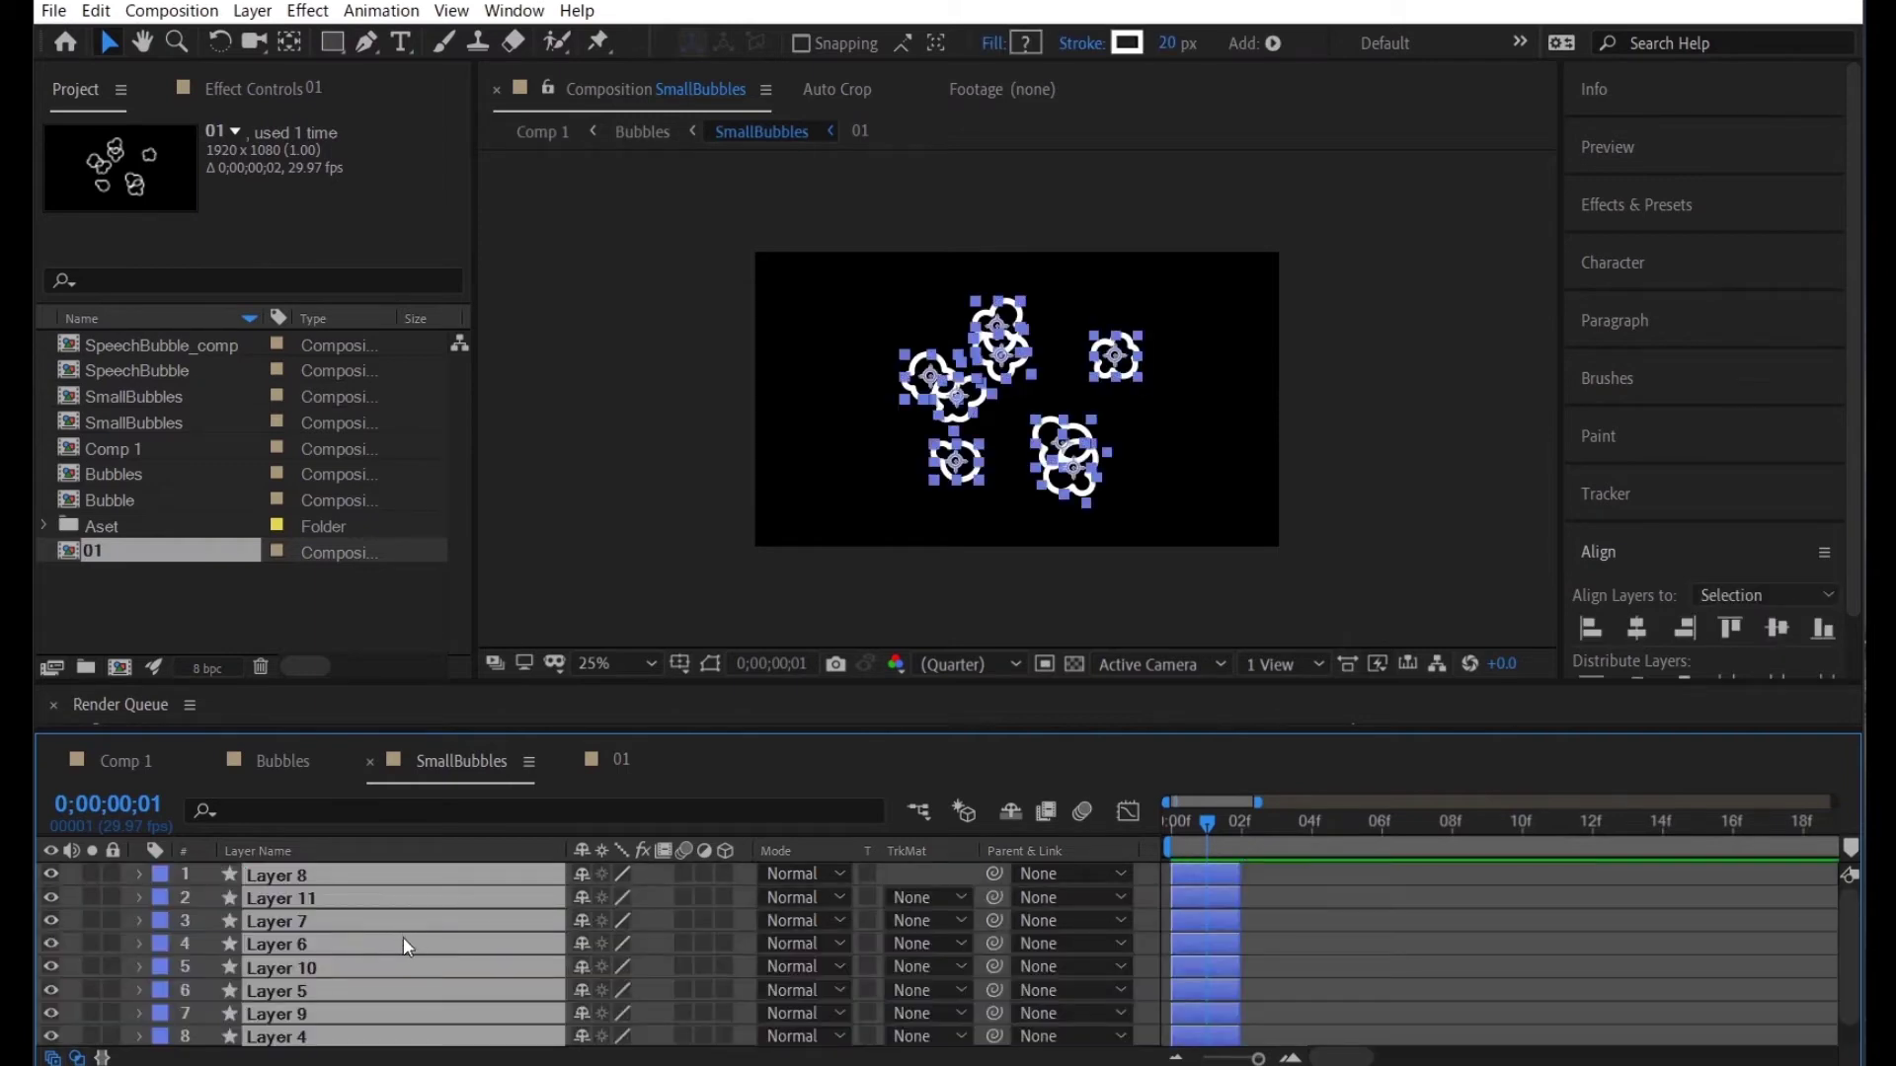
Pre-compose the pasted bubble layers into a precomp named 02
right_click(373, 928)
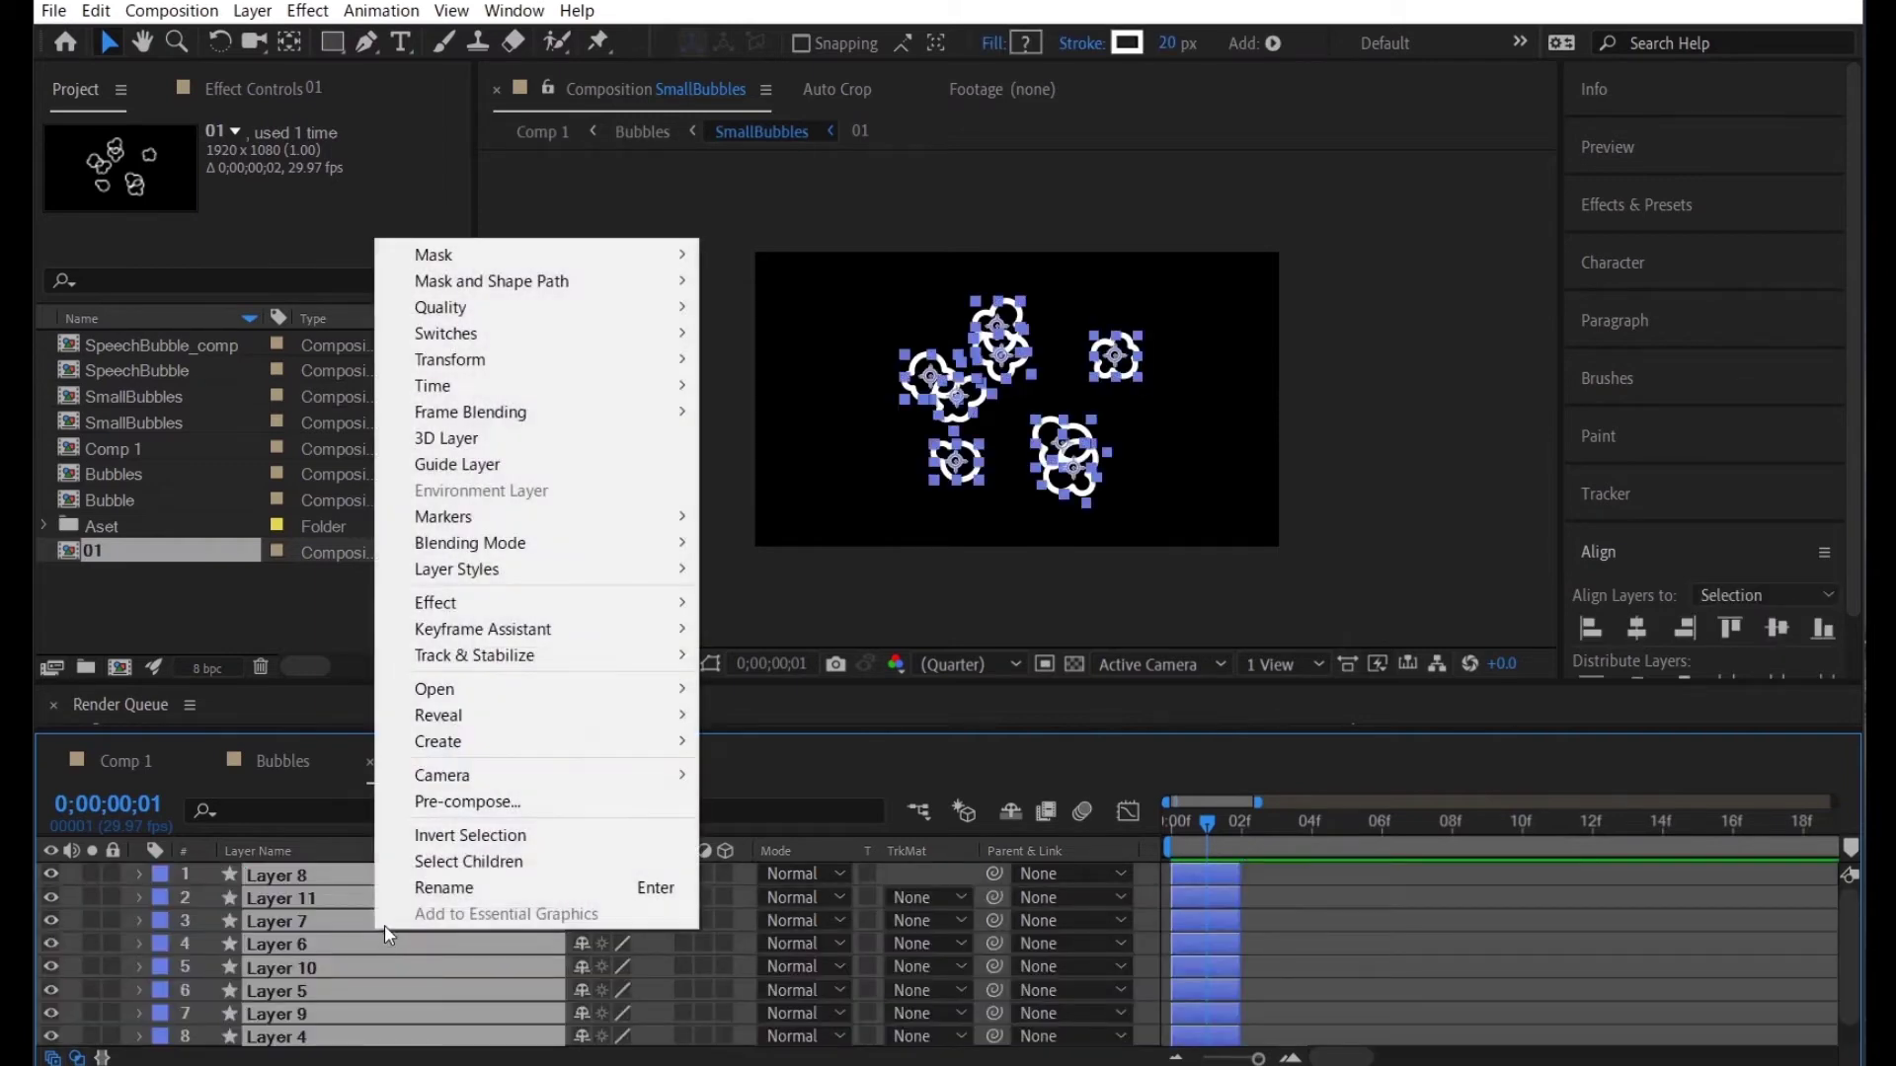
left_click(476, 804)
type("02")
key("Return")
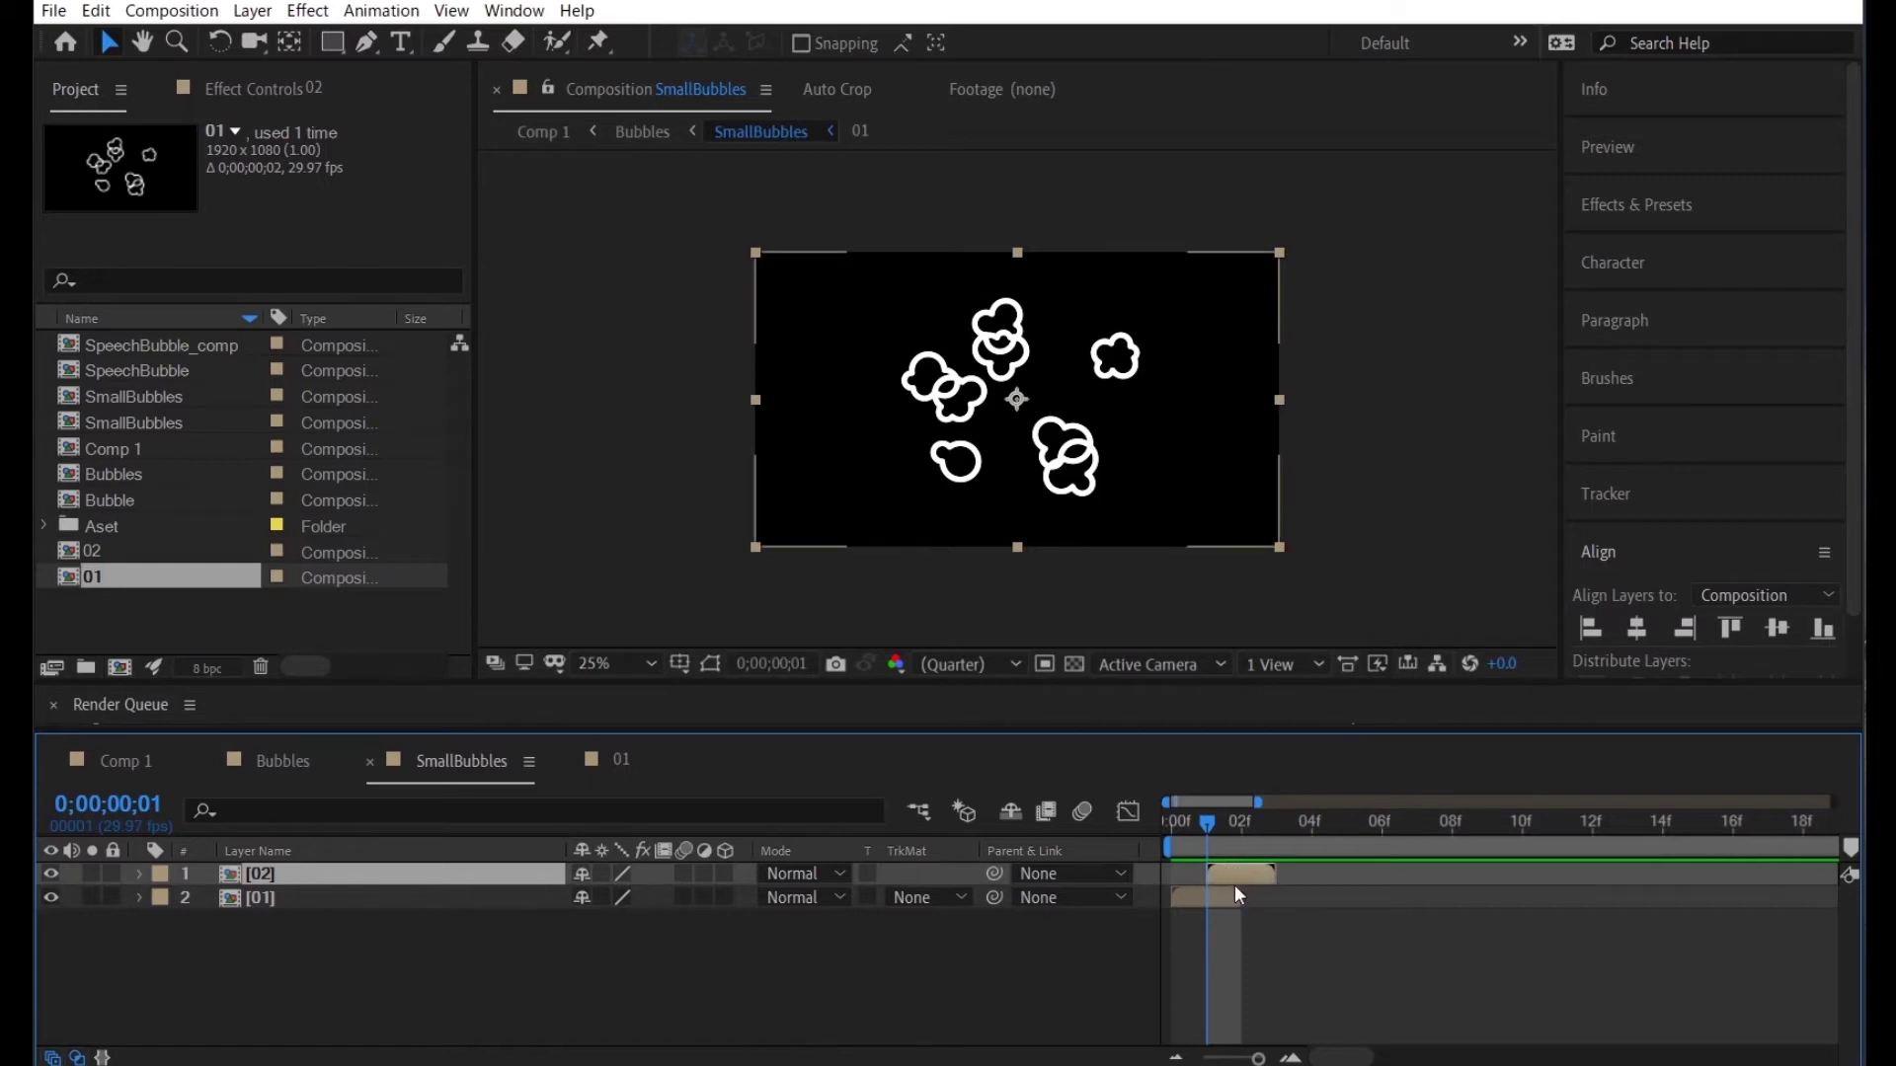
Scrub through the first three frames to check the 01 and 02 timing
left_click(1188, 824)
left_click_drag(1188, 825, 1237, 832)
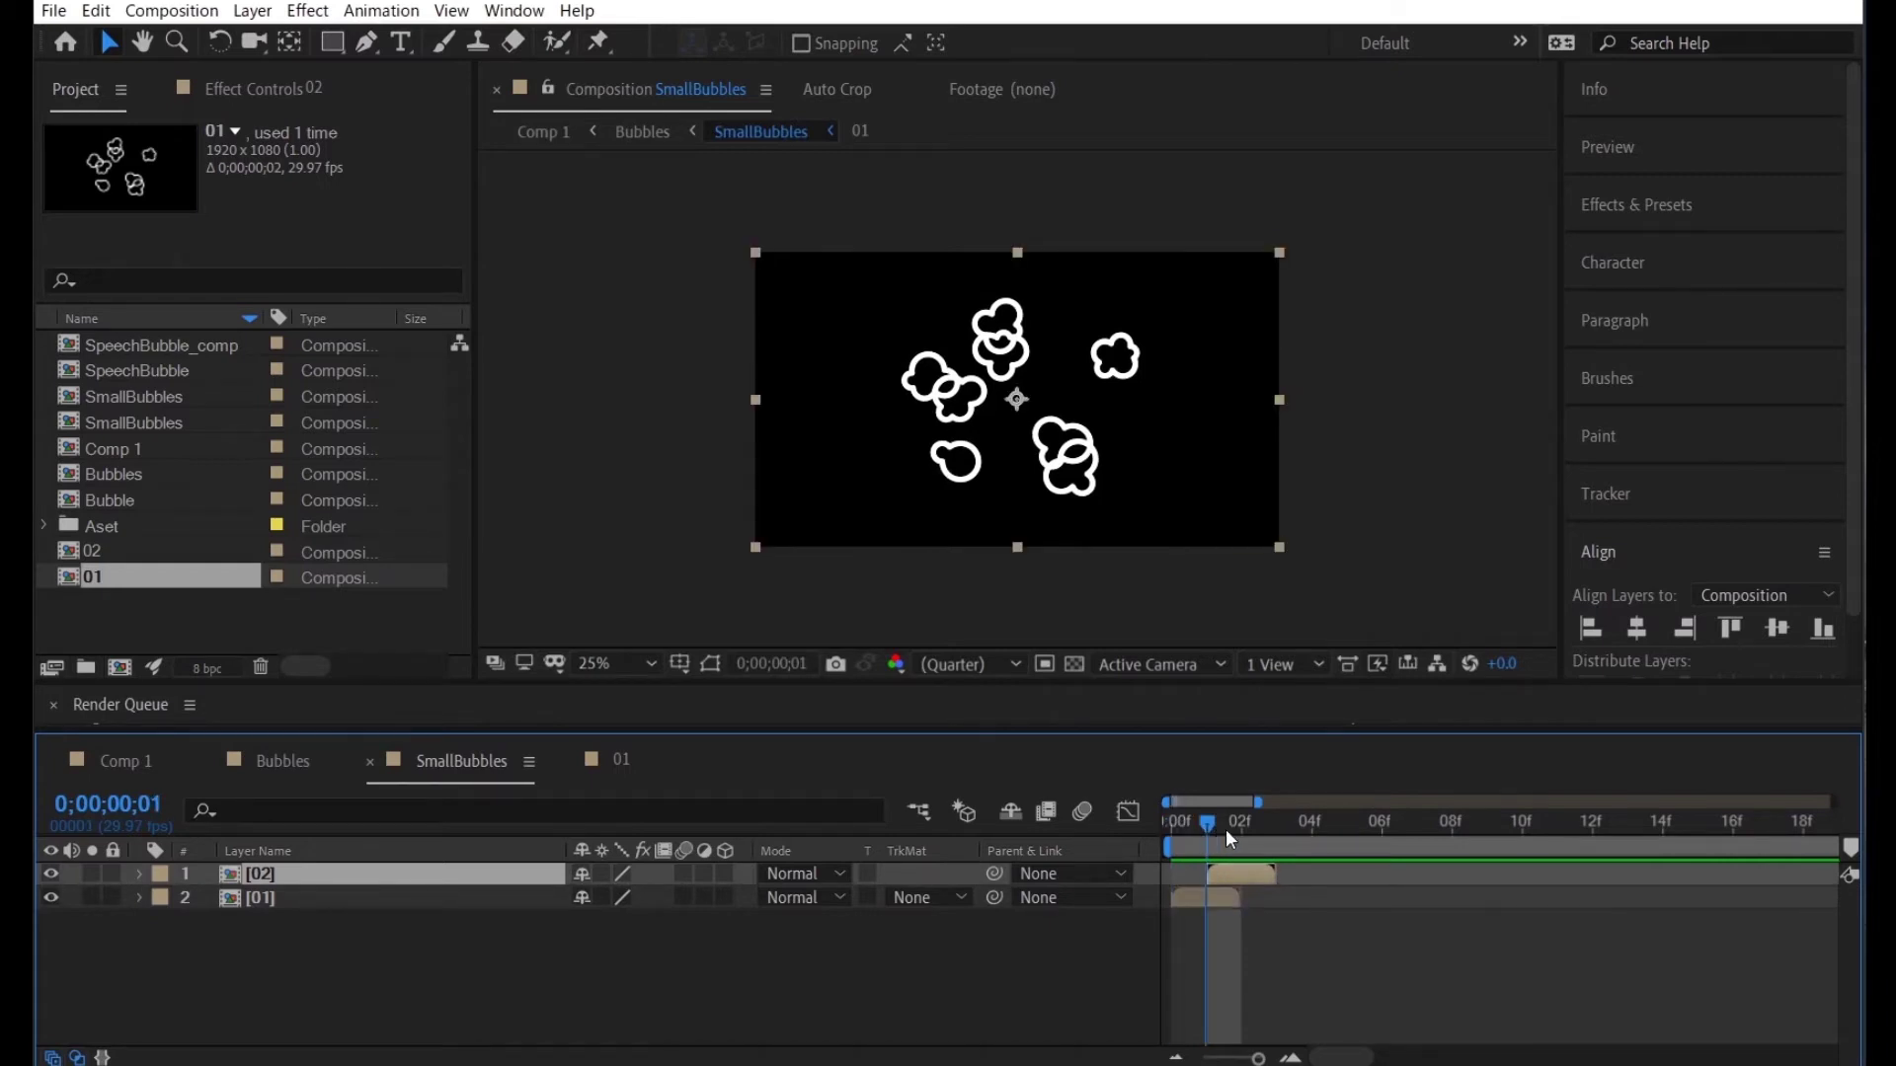
left_click_drag(1237, 832, 1256, 825)
Reorder Layer 9 in precomp 02 and display every bubble's Scale
double_click(1258, 874)
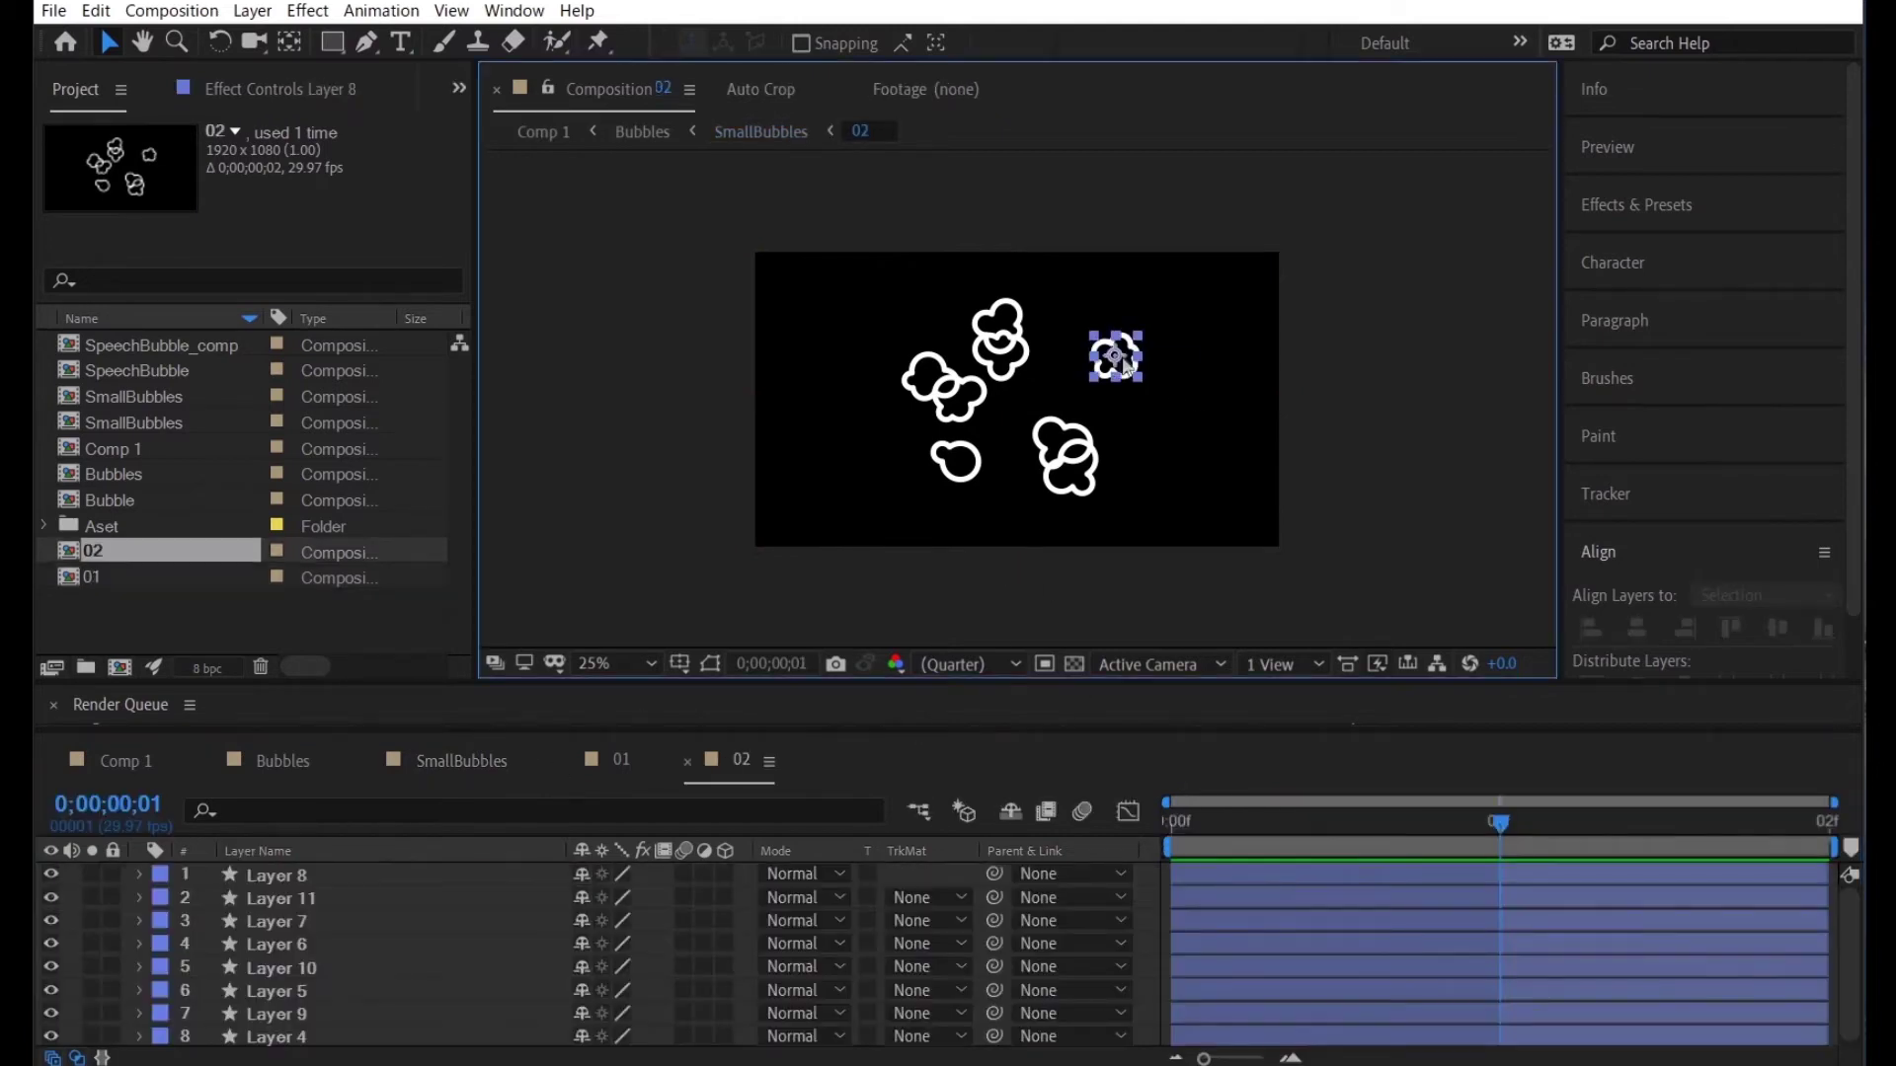
left_click(276, 968)
left_click(276, 991)
left_click(276, 897)
left_click_drag(281, 1015, 282, 1020)
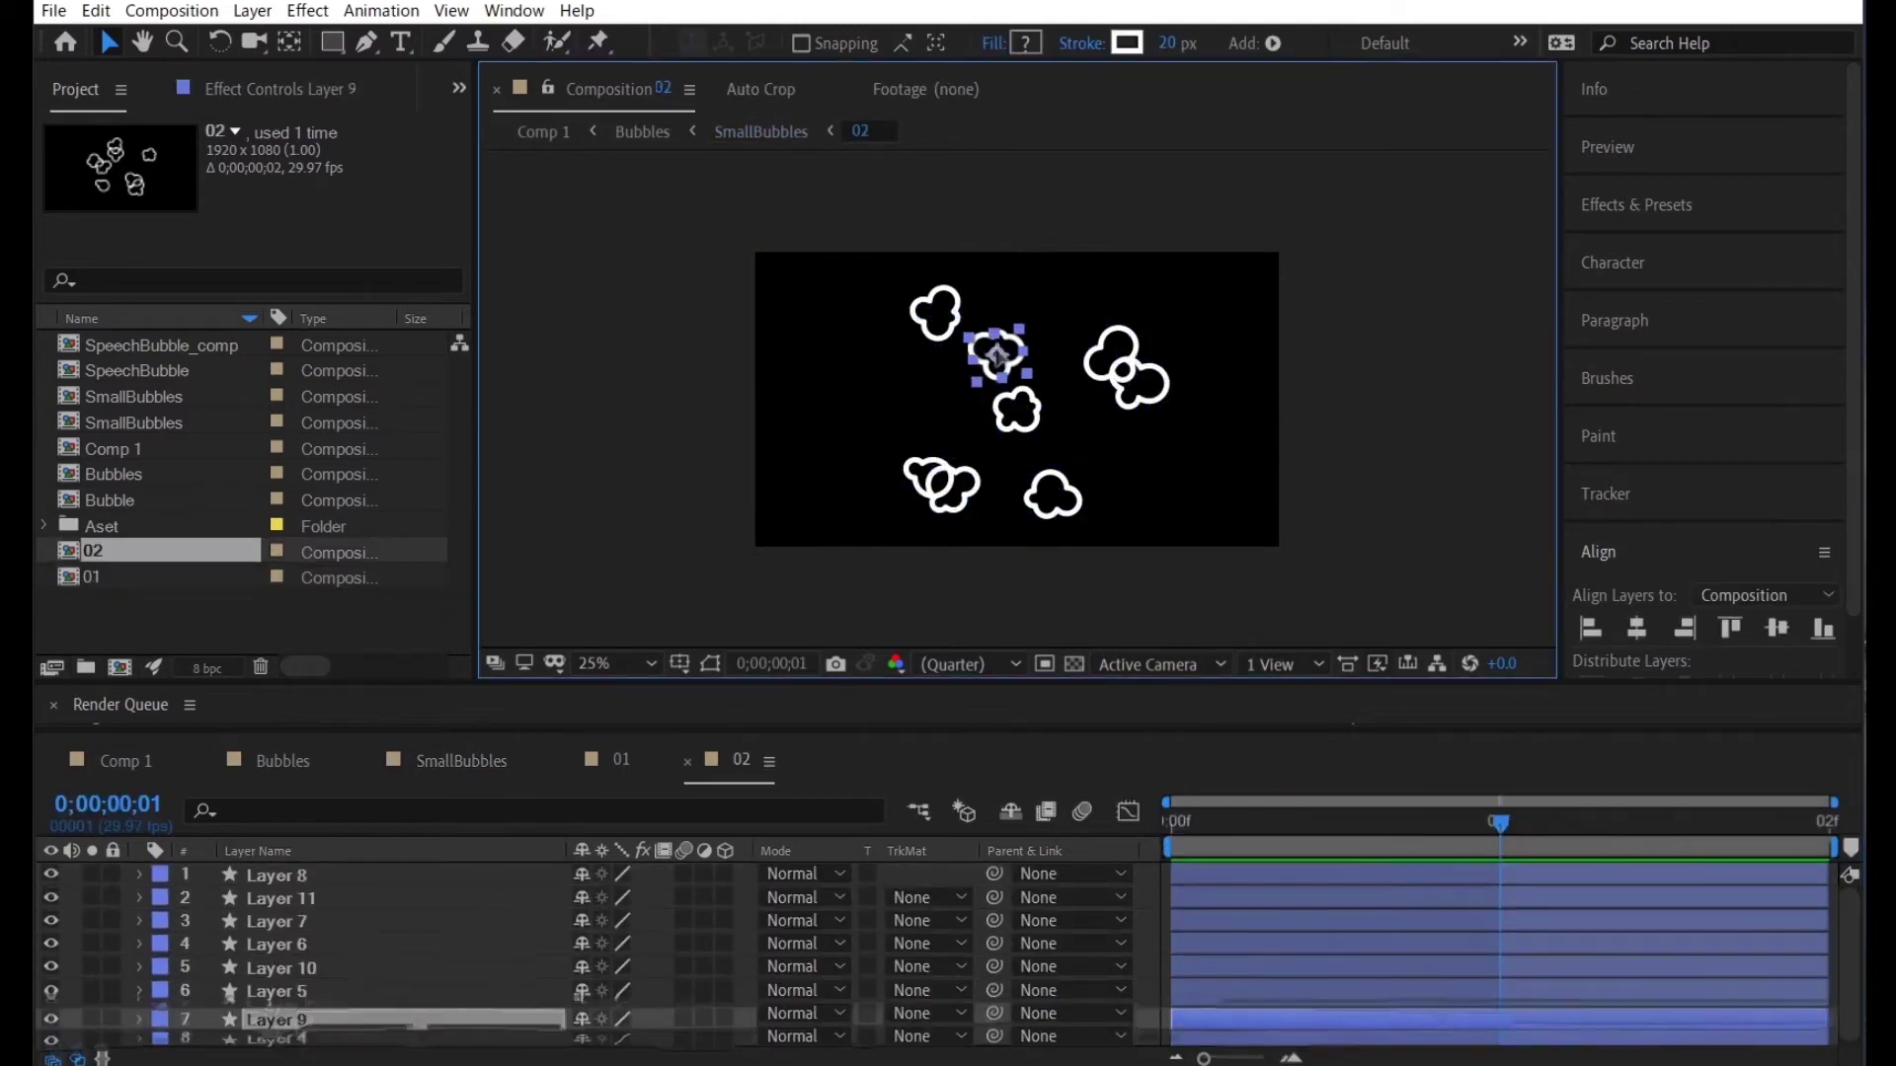
key("ctrl+a")
key("s")
Nudge the top bubble in 02, then edit Layer 8's Scale in SmallBubbles
left_click(958, 354)
left_click_drag(957, 357, 972, 367)
key("ctrl+a")
left_click(461, 761)
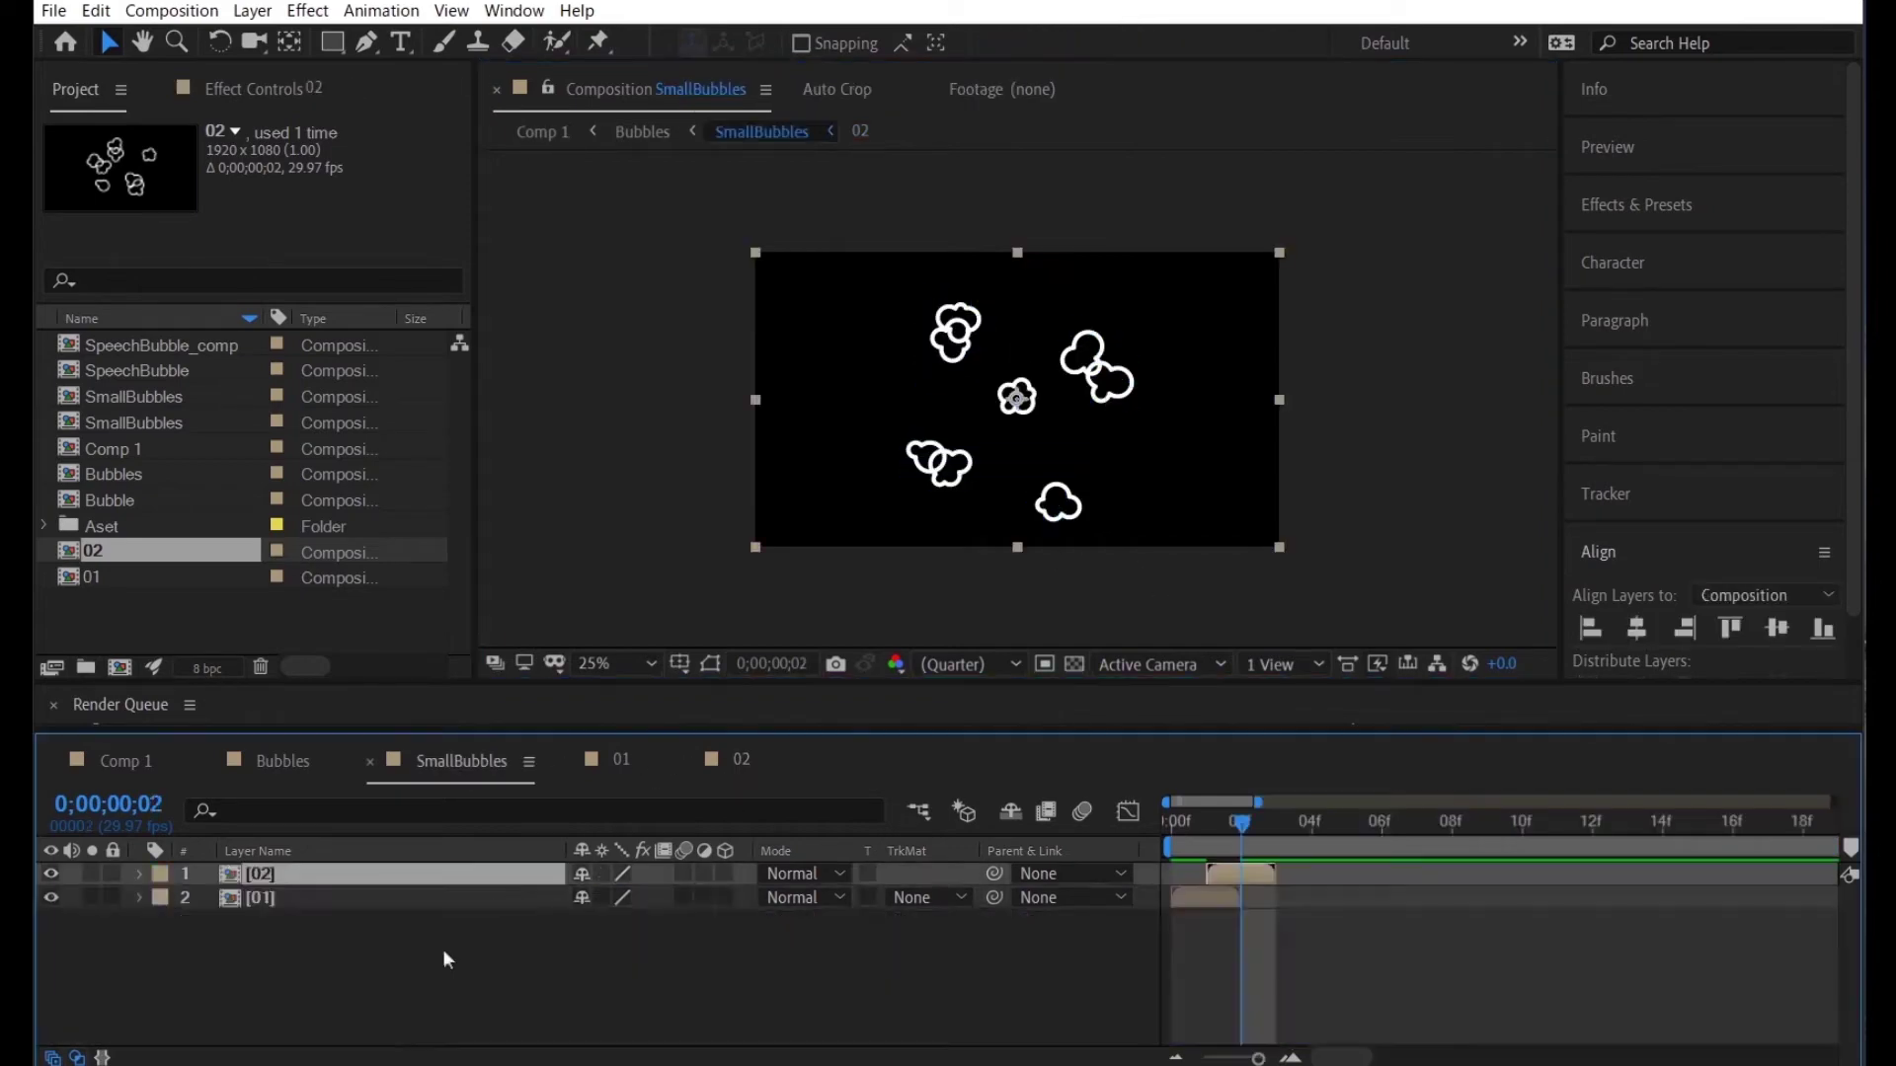
left_click(612, 897)
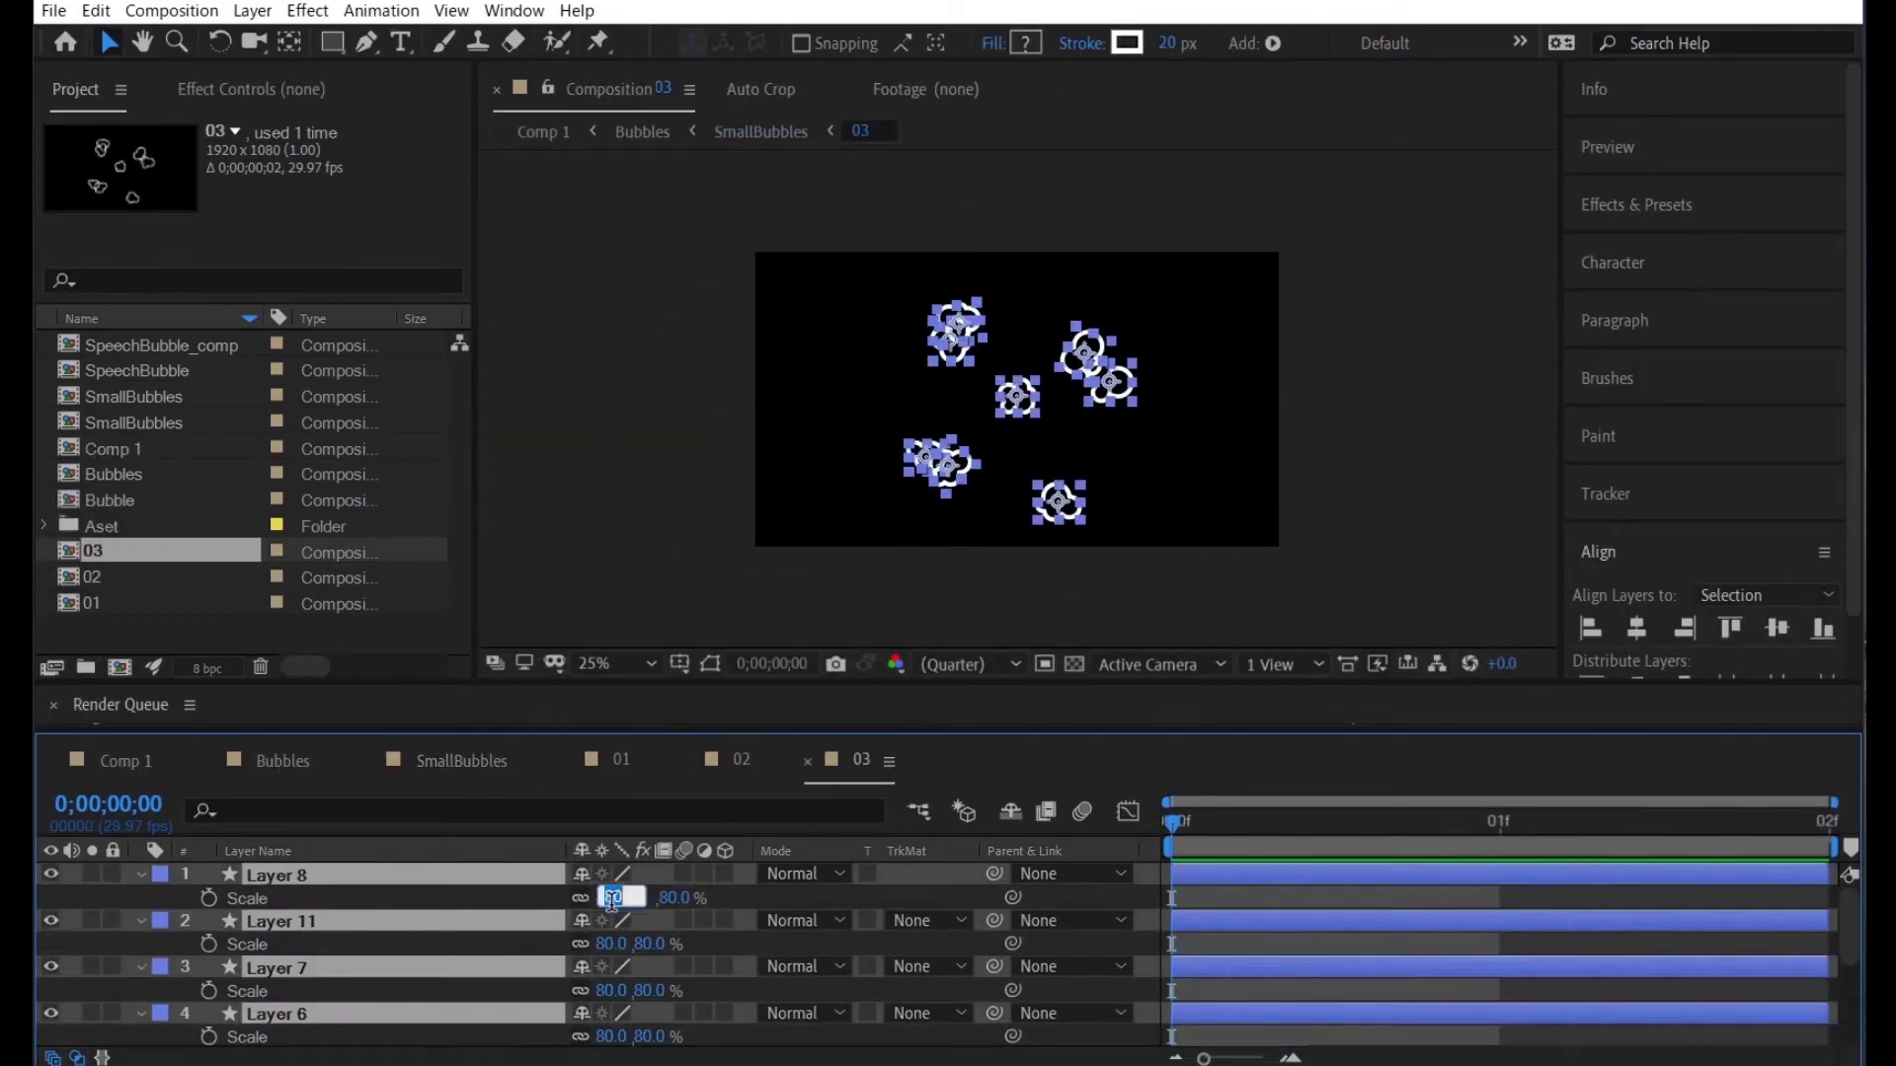
Move five bubbles to new positions to rearrange the cluster
left_click_drag(1086, 354, 1104, 353)
left_click_drag(1060, 504, 1072, 484)
left_click_drag(953, 330, 943, 342)
mouse_move(1056, 424)
left_mouse_down()
mouse_move(954, 472)
mouse_move(1051, 309)
left_mouse_up()
left_click_drag(1073, 483, 1070, 491)
left_click(1164, 339)
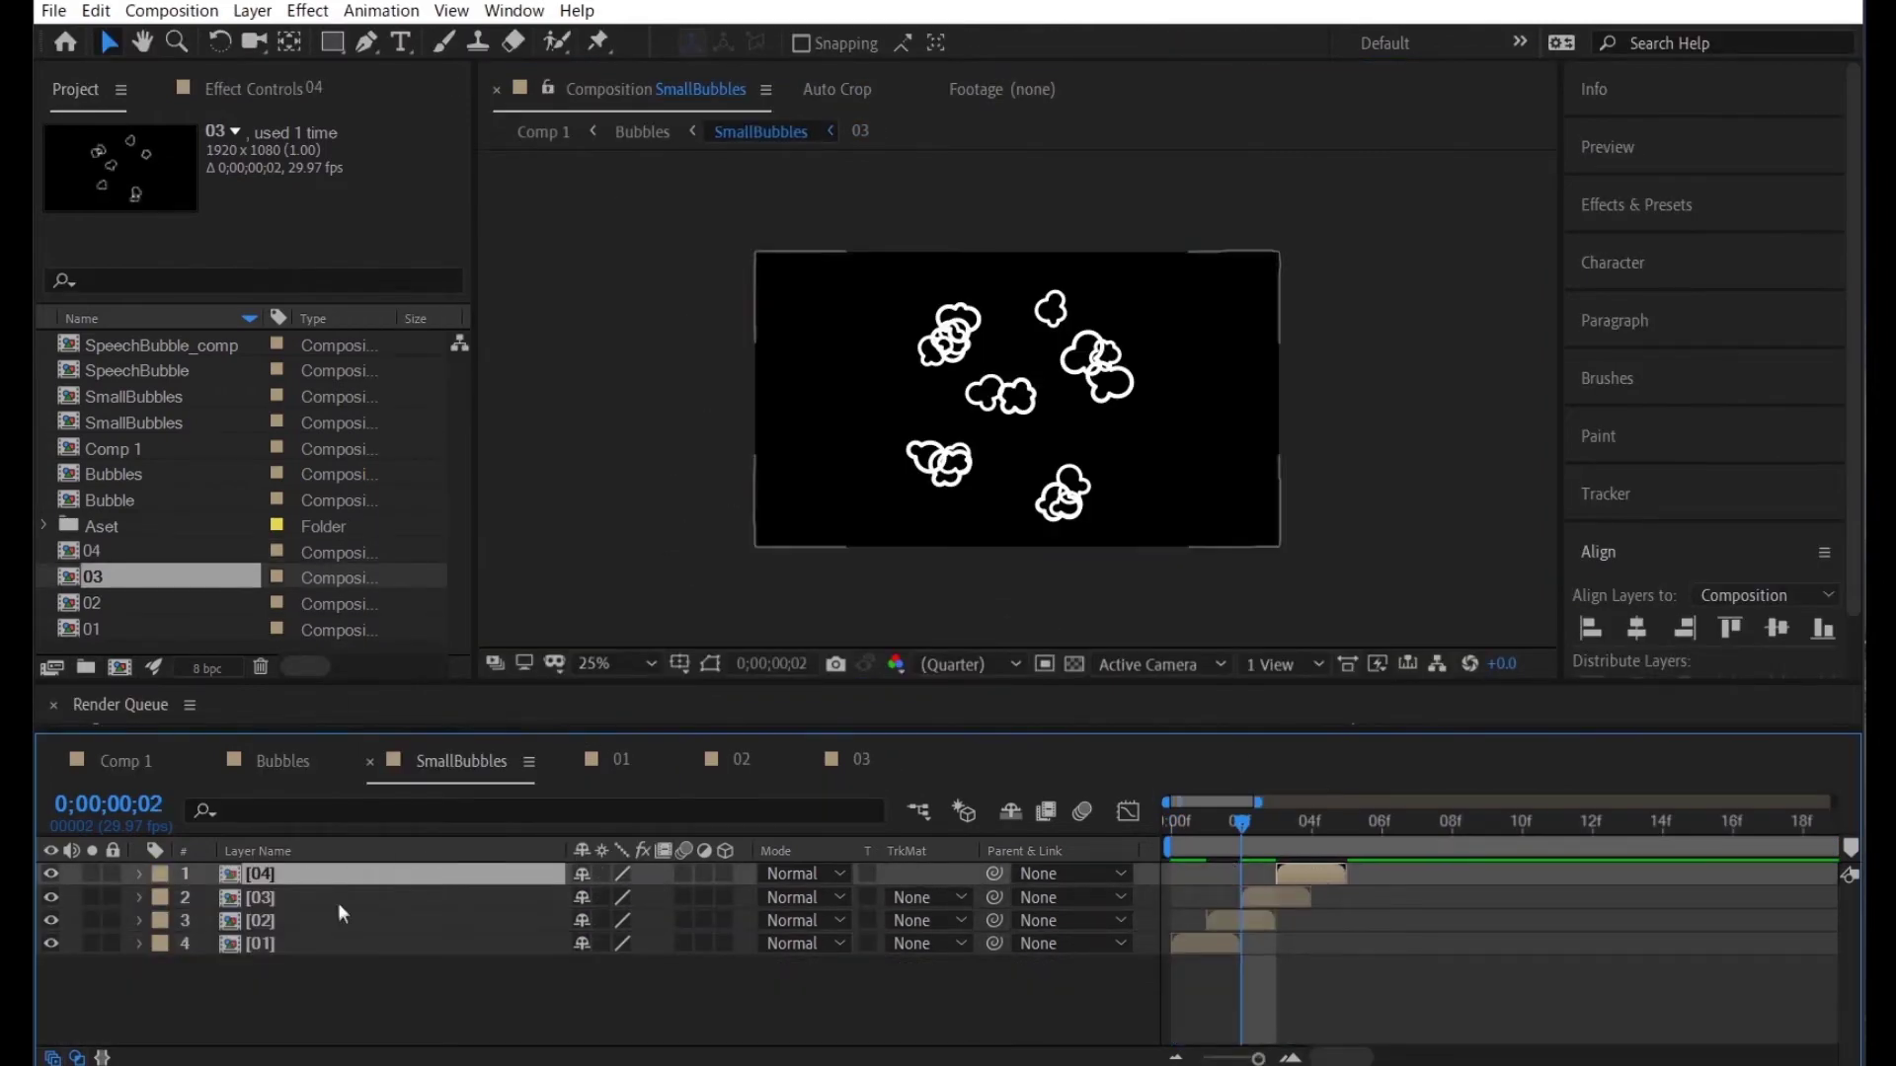
Scale all bubbles in precomp 04 to 50% and move three of them into place
double_click(259, 874)
key("ctrl+a")
key("s")
left_click_drag(618, 905, 553, 905)
left_click(1071, 516)
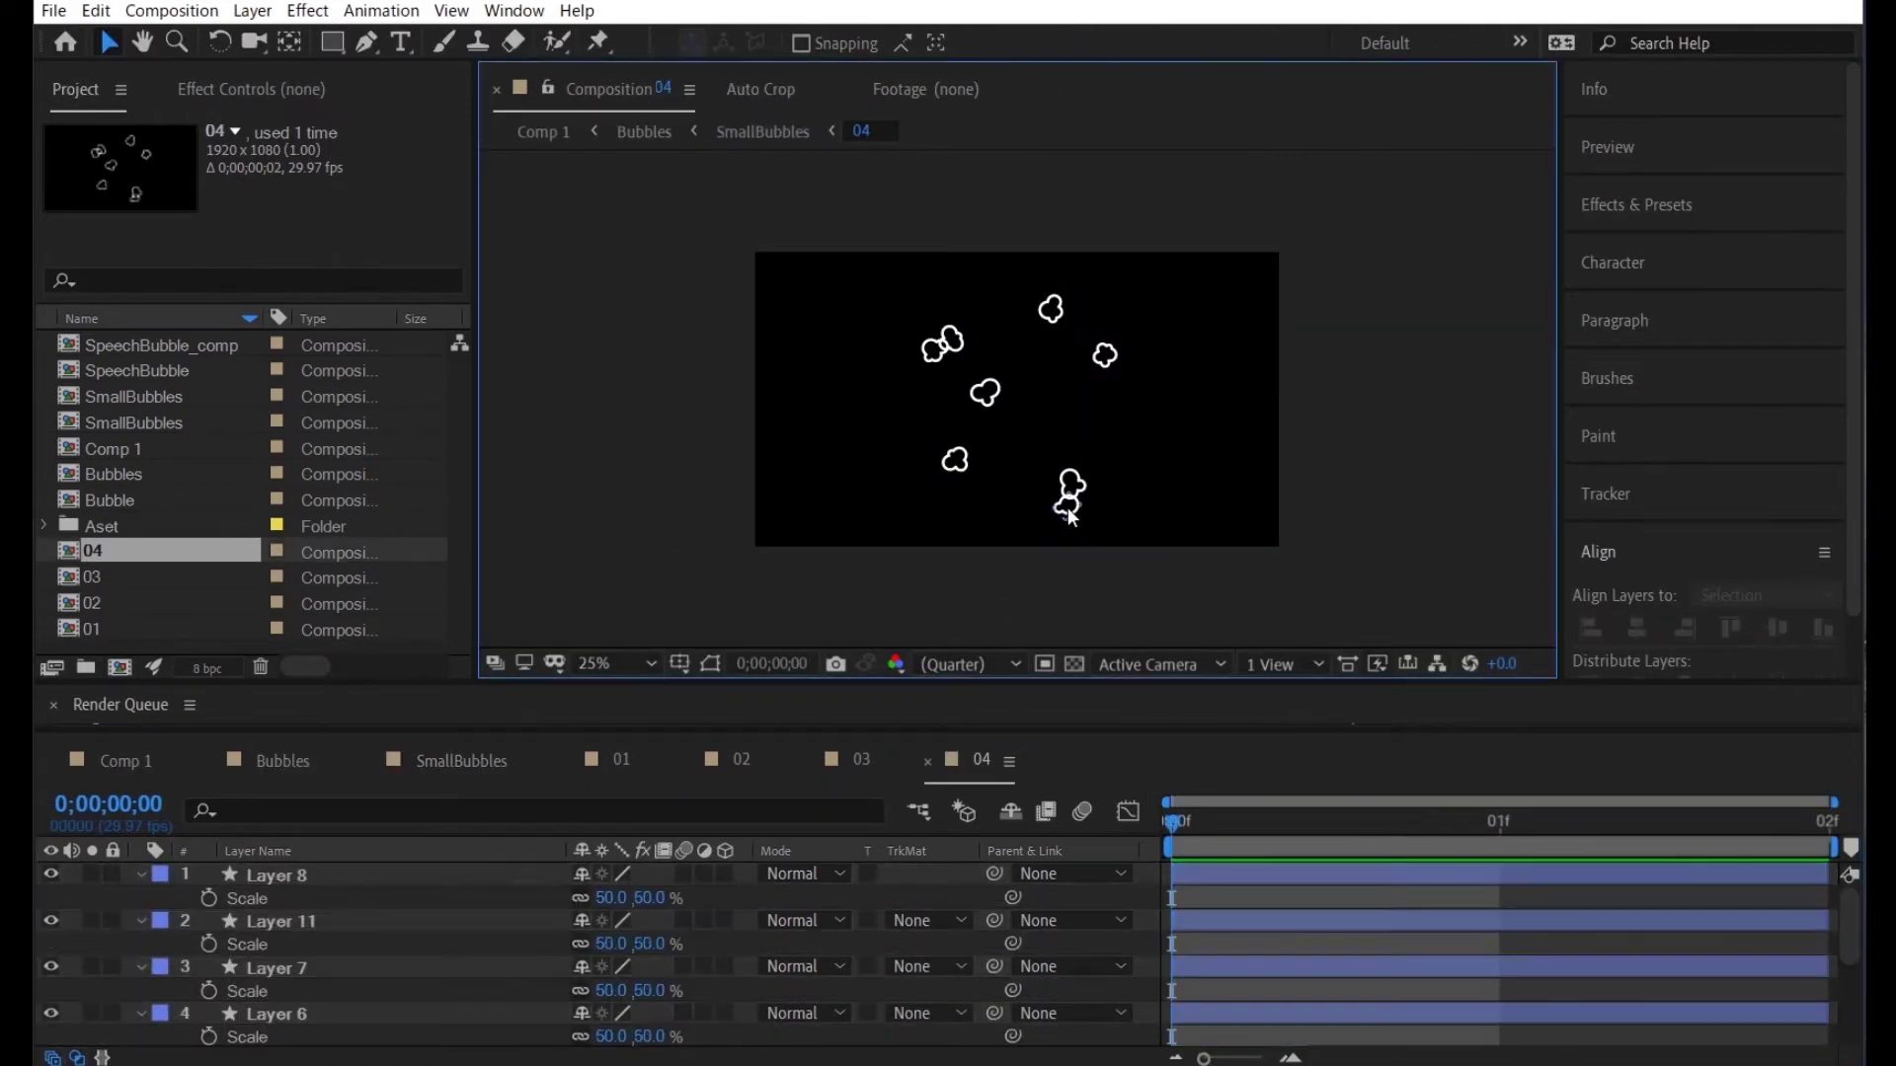
left_click_drag(1104, 355, 1090, 361)
left_click_drag(1071, 484, 962, 471)
mouse_move(933, 348)
left_mouse_down()
mouse_move(976, 392)
mouse_move(943, 328)
mouse_move(919, 353)
mouse_move(996, 395)
mouse_move(973, 332)
left_mouse_up()
Duplicate two bubble layers in 04 and move one copy aside
key("ctrl+d")
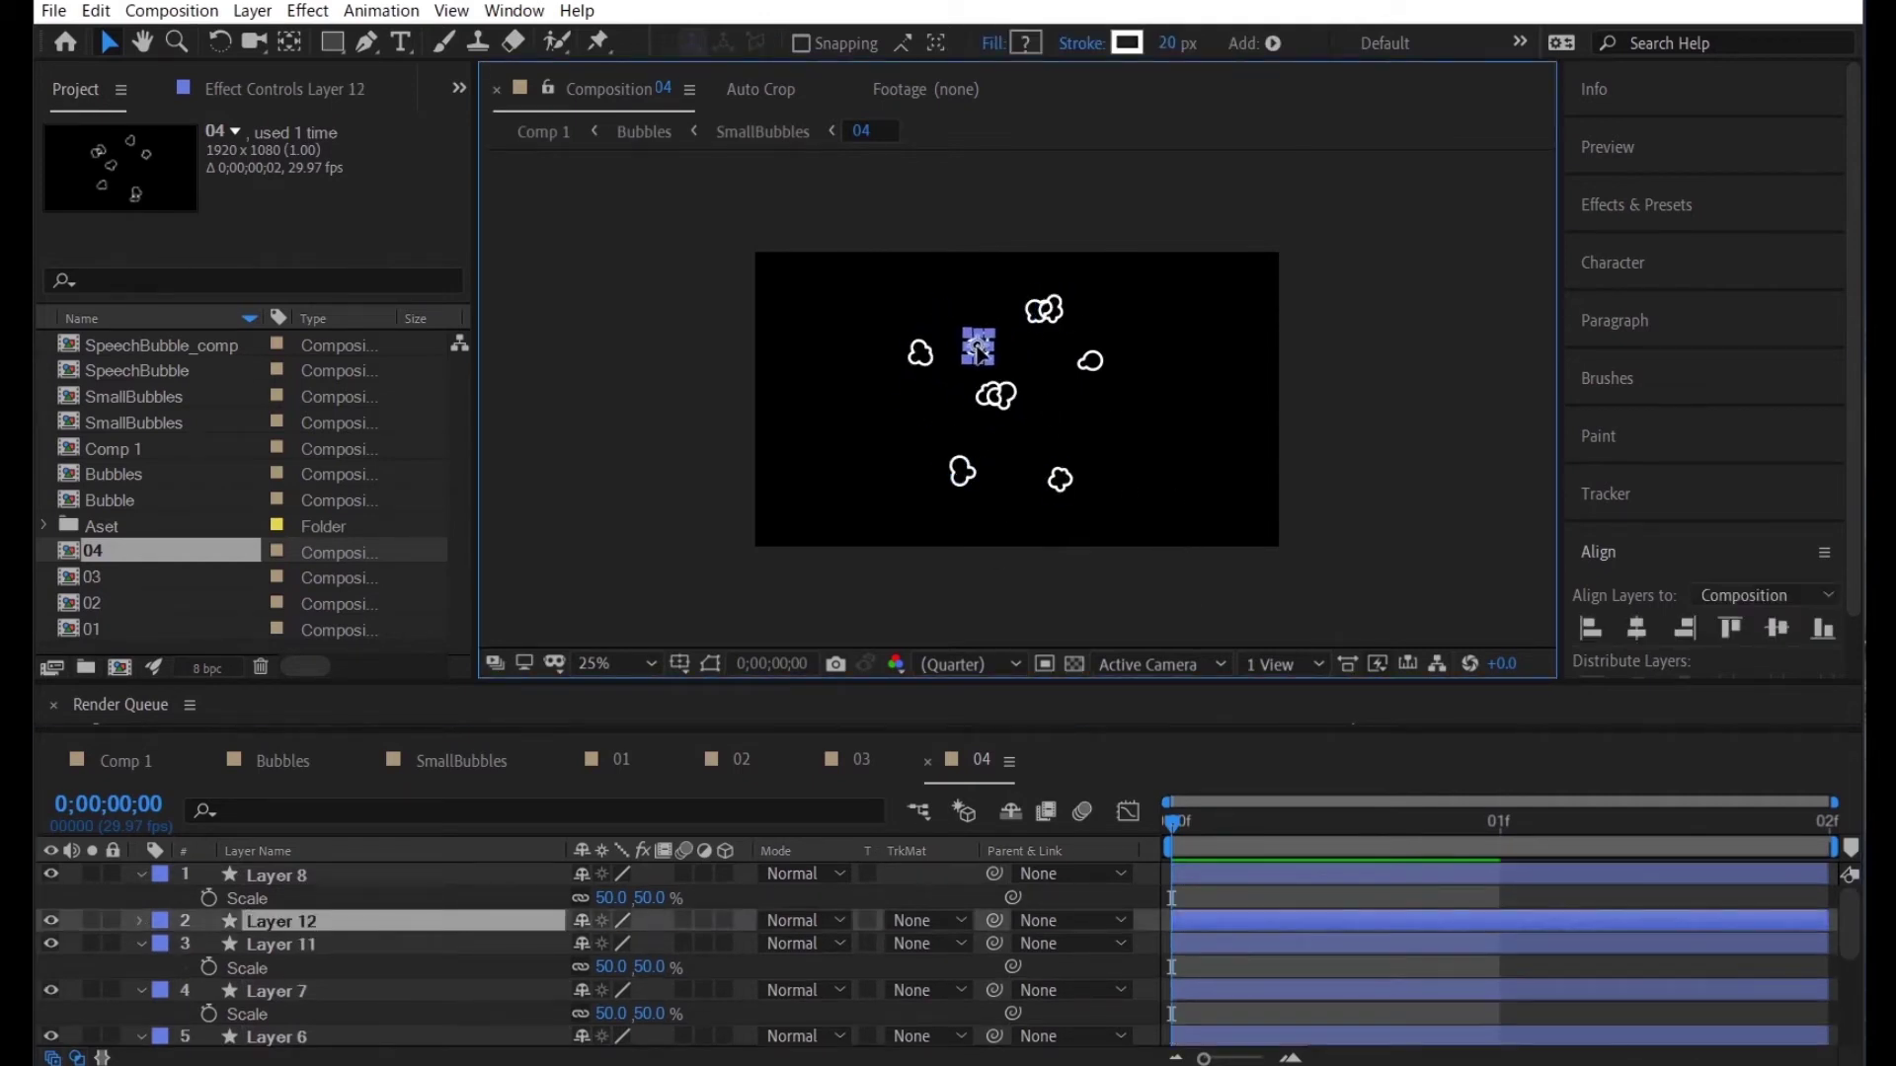
left_click(1091, 360)
key("ctrl+d")
left_click_drag(1091, 361, 1091, 375)
left_click(991, 397)
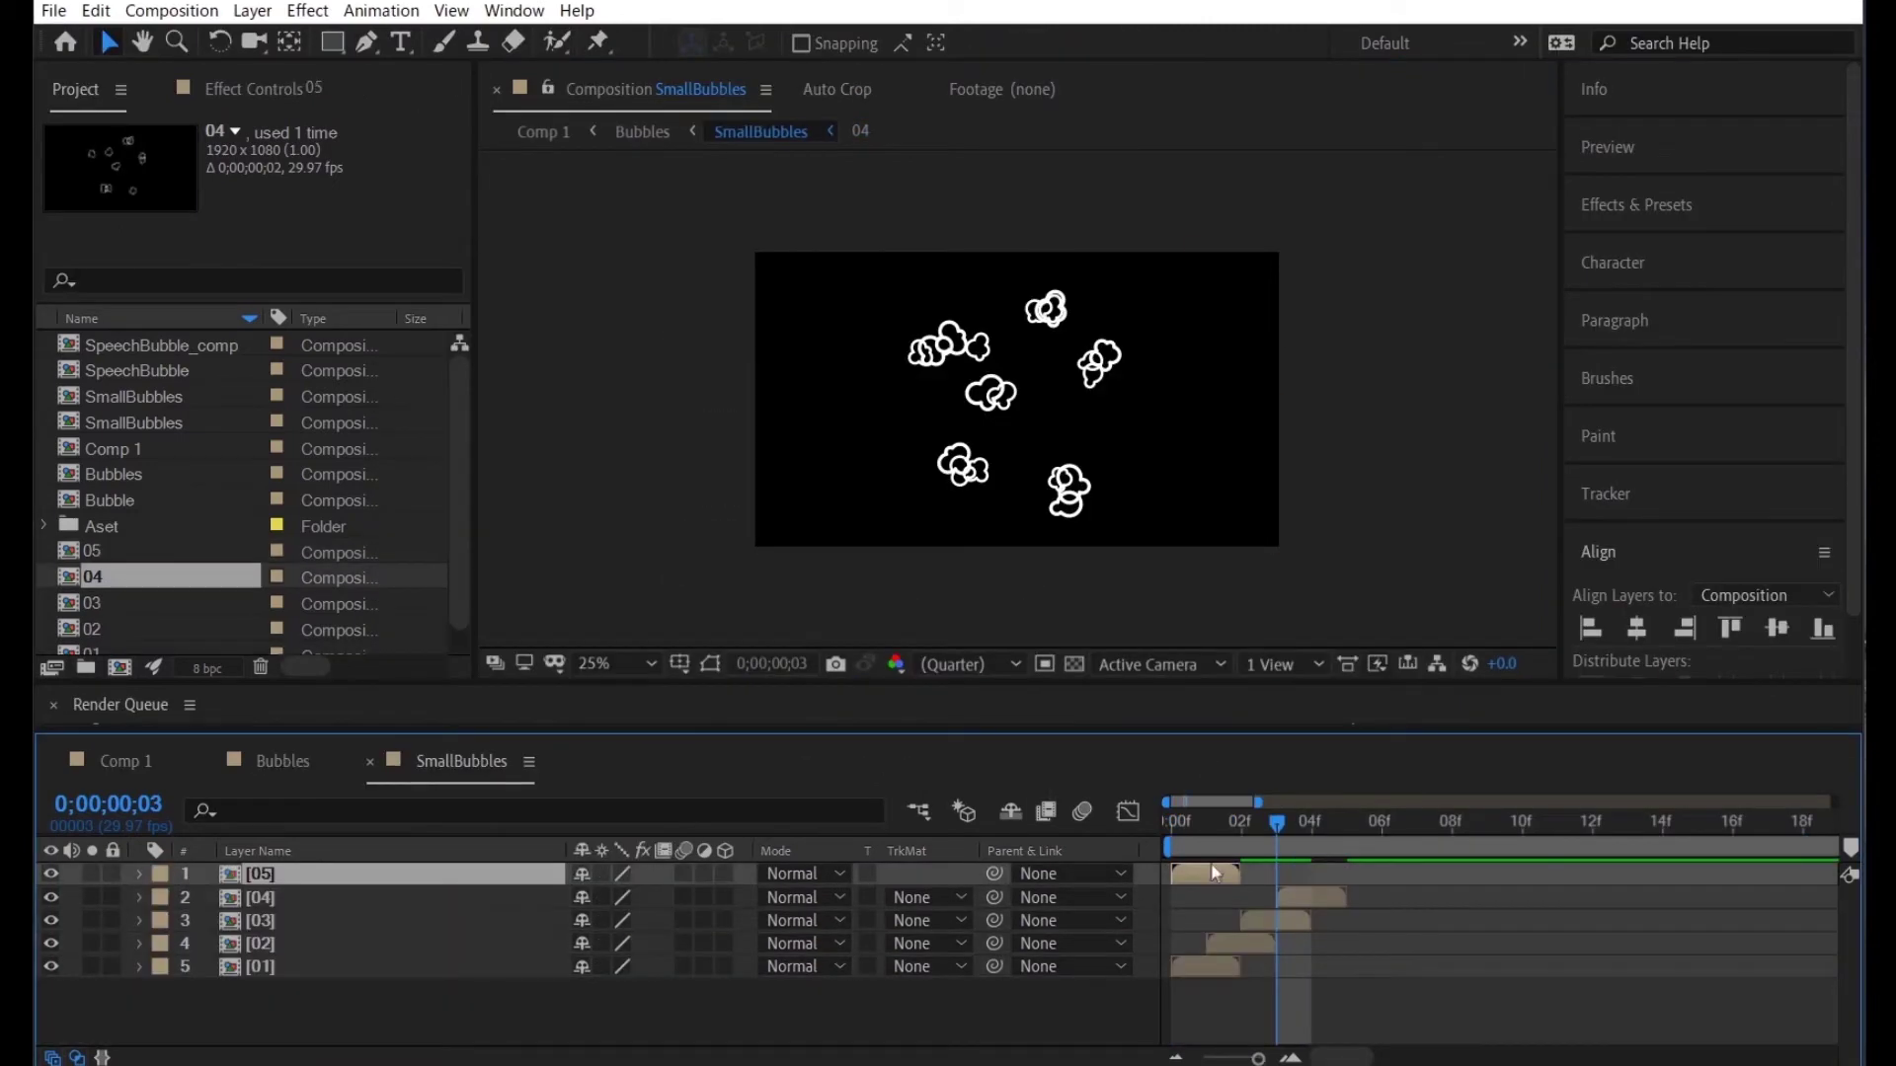
Inspect the Scale and Rotation of all layers in precomp 05
double_click(412, 874)
key("ctrl+a")
key("s")
left_click(824, 827)
key("r")
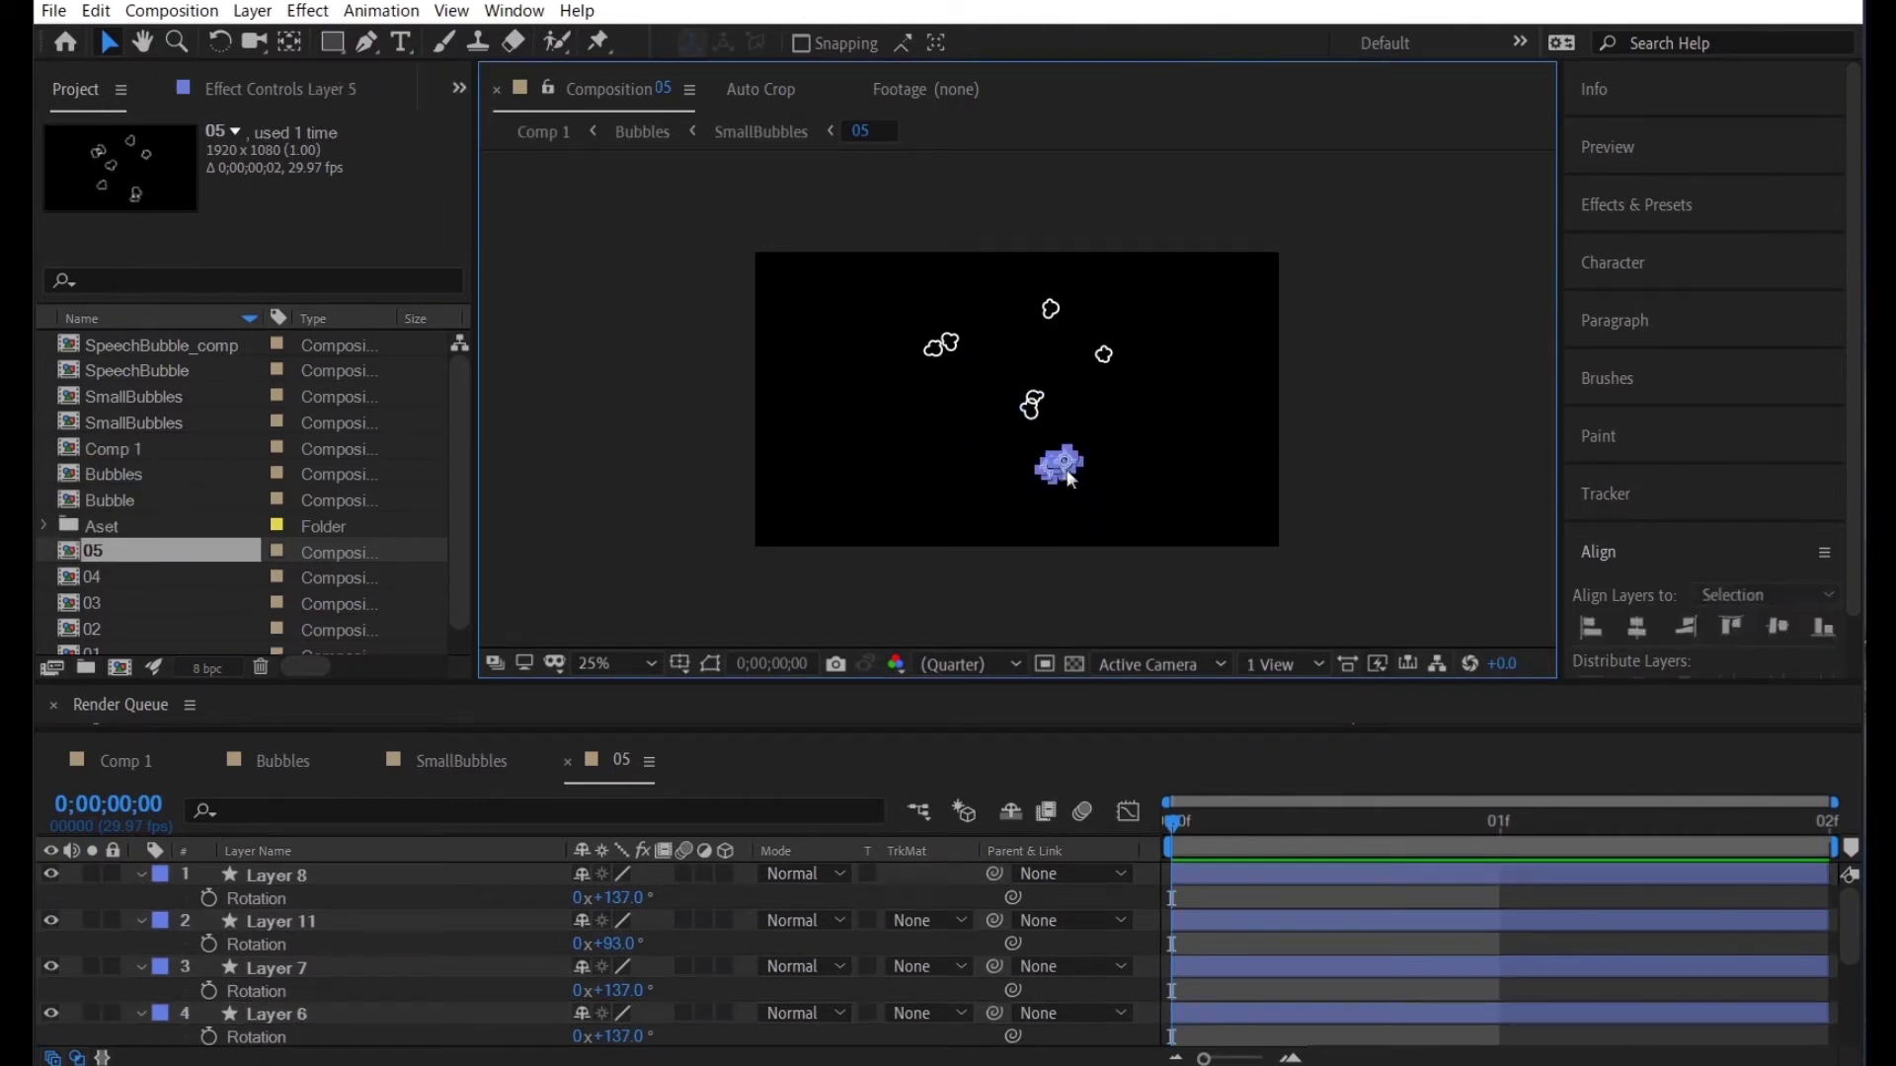
key("r")
key("ctrl+a")
Duplicate three bubble layers, shift them left, and rotate them to 266°, 107° and 39°
left_click(403, 938, "ctrl")
key("ctrl+d")
left_click_drag(1072, 469, 1034, 468)
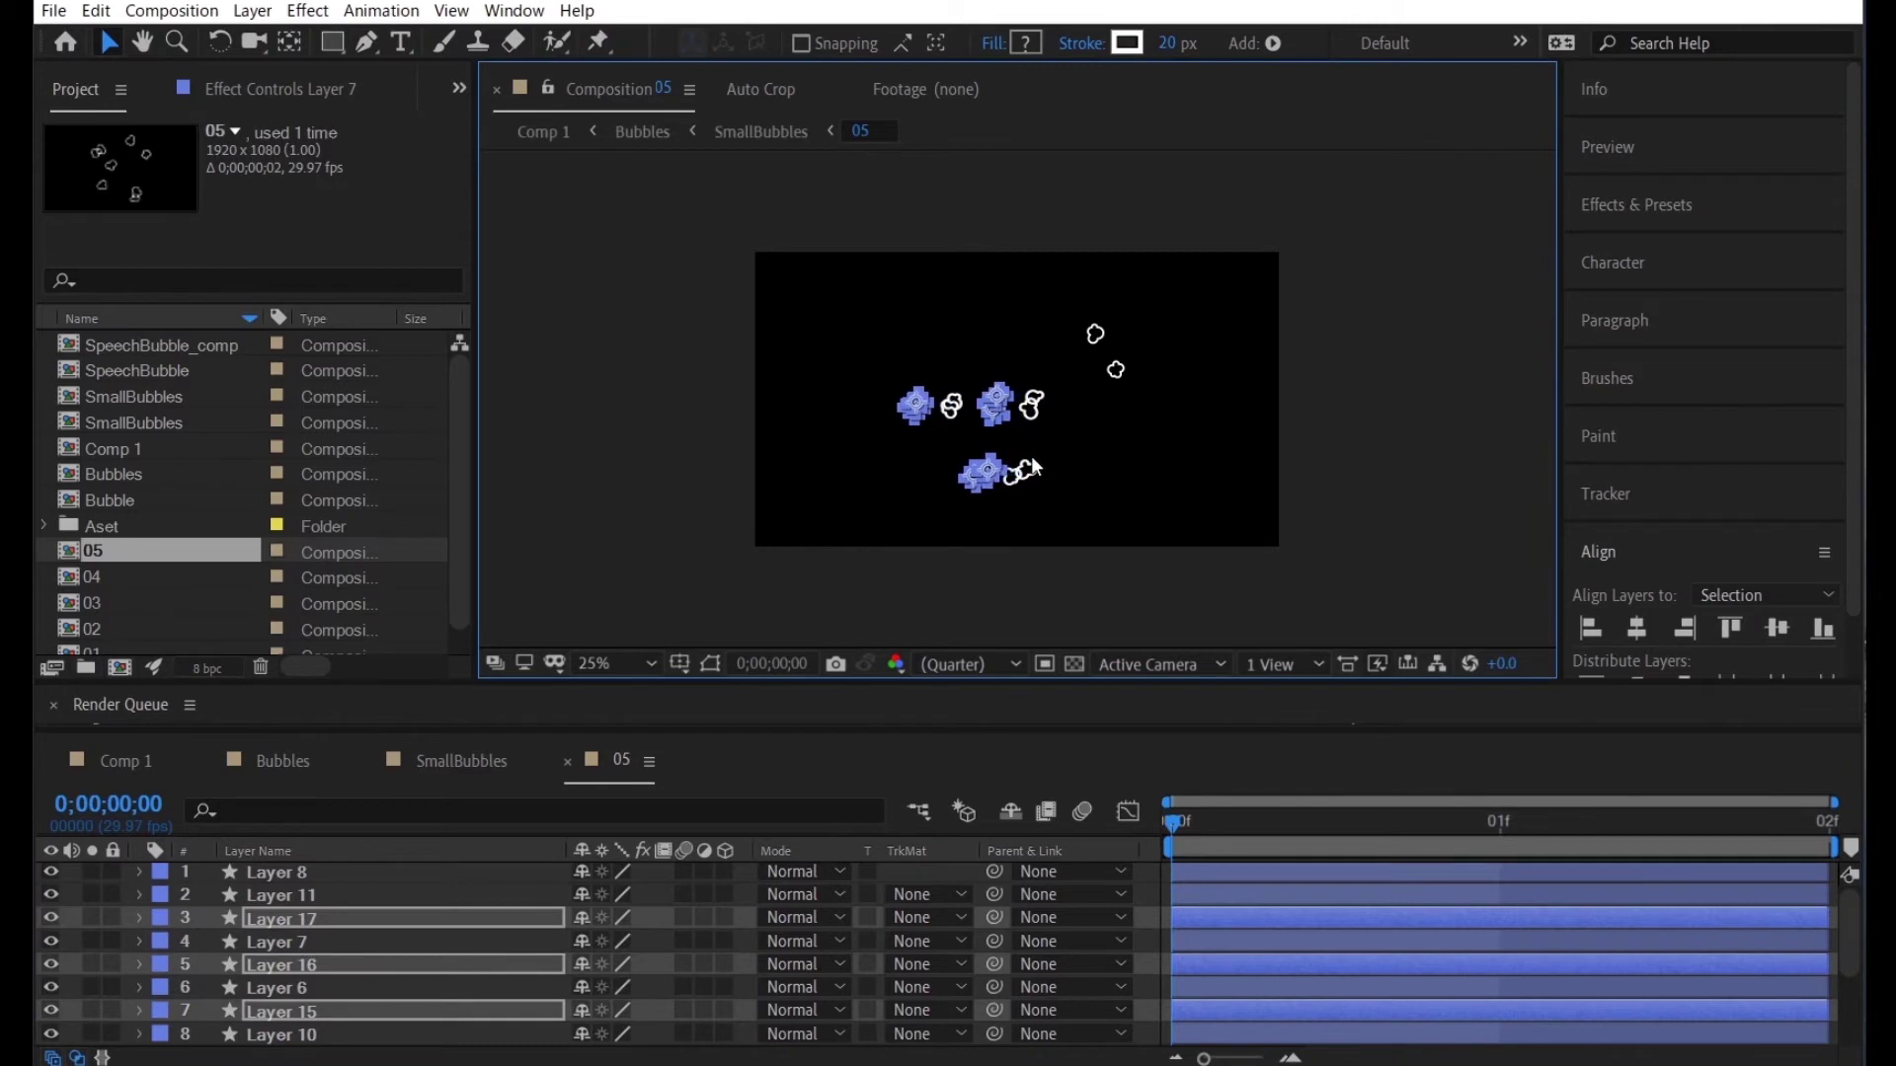
key("r")
left_click_drag(592, 1016, 622, 1015)
left_click(957, 518)
Scatter five bubbles in 05 to new positions around the cluster
mouse_move(981, 478)
left_mouse_down()
mouse_move(1077, 440)
mouse_move(978, 415)
mouse_move(1033, 326)
left_mouse_up()
left_click_drag(993, 405, 1119, 472)
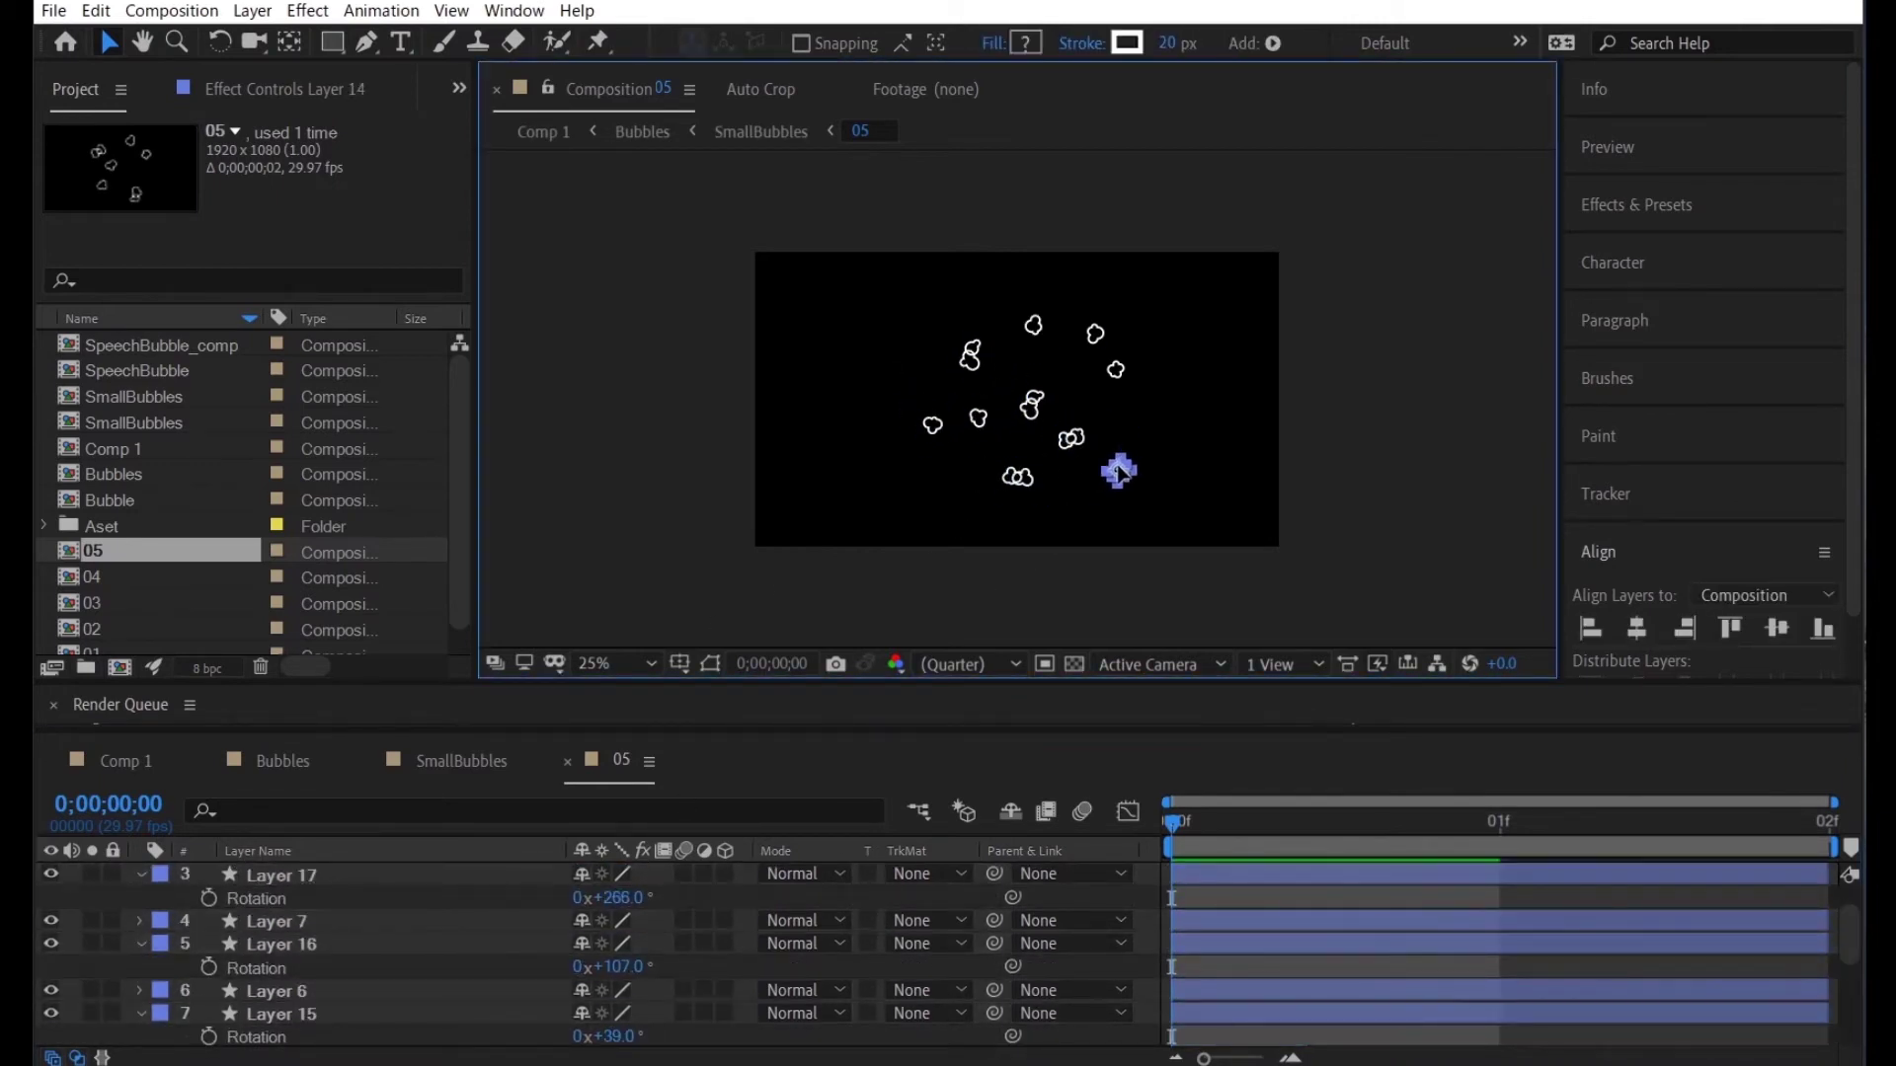
left_click_drag(970, 362, 977, 415)
left_click(1131, 397)
left_click_drag(1092, 345, 919, 423)
left_click_drag(1106, 415, 1084, 395)
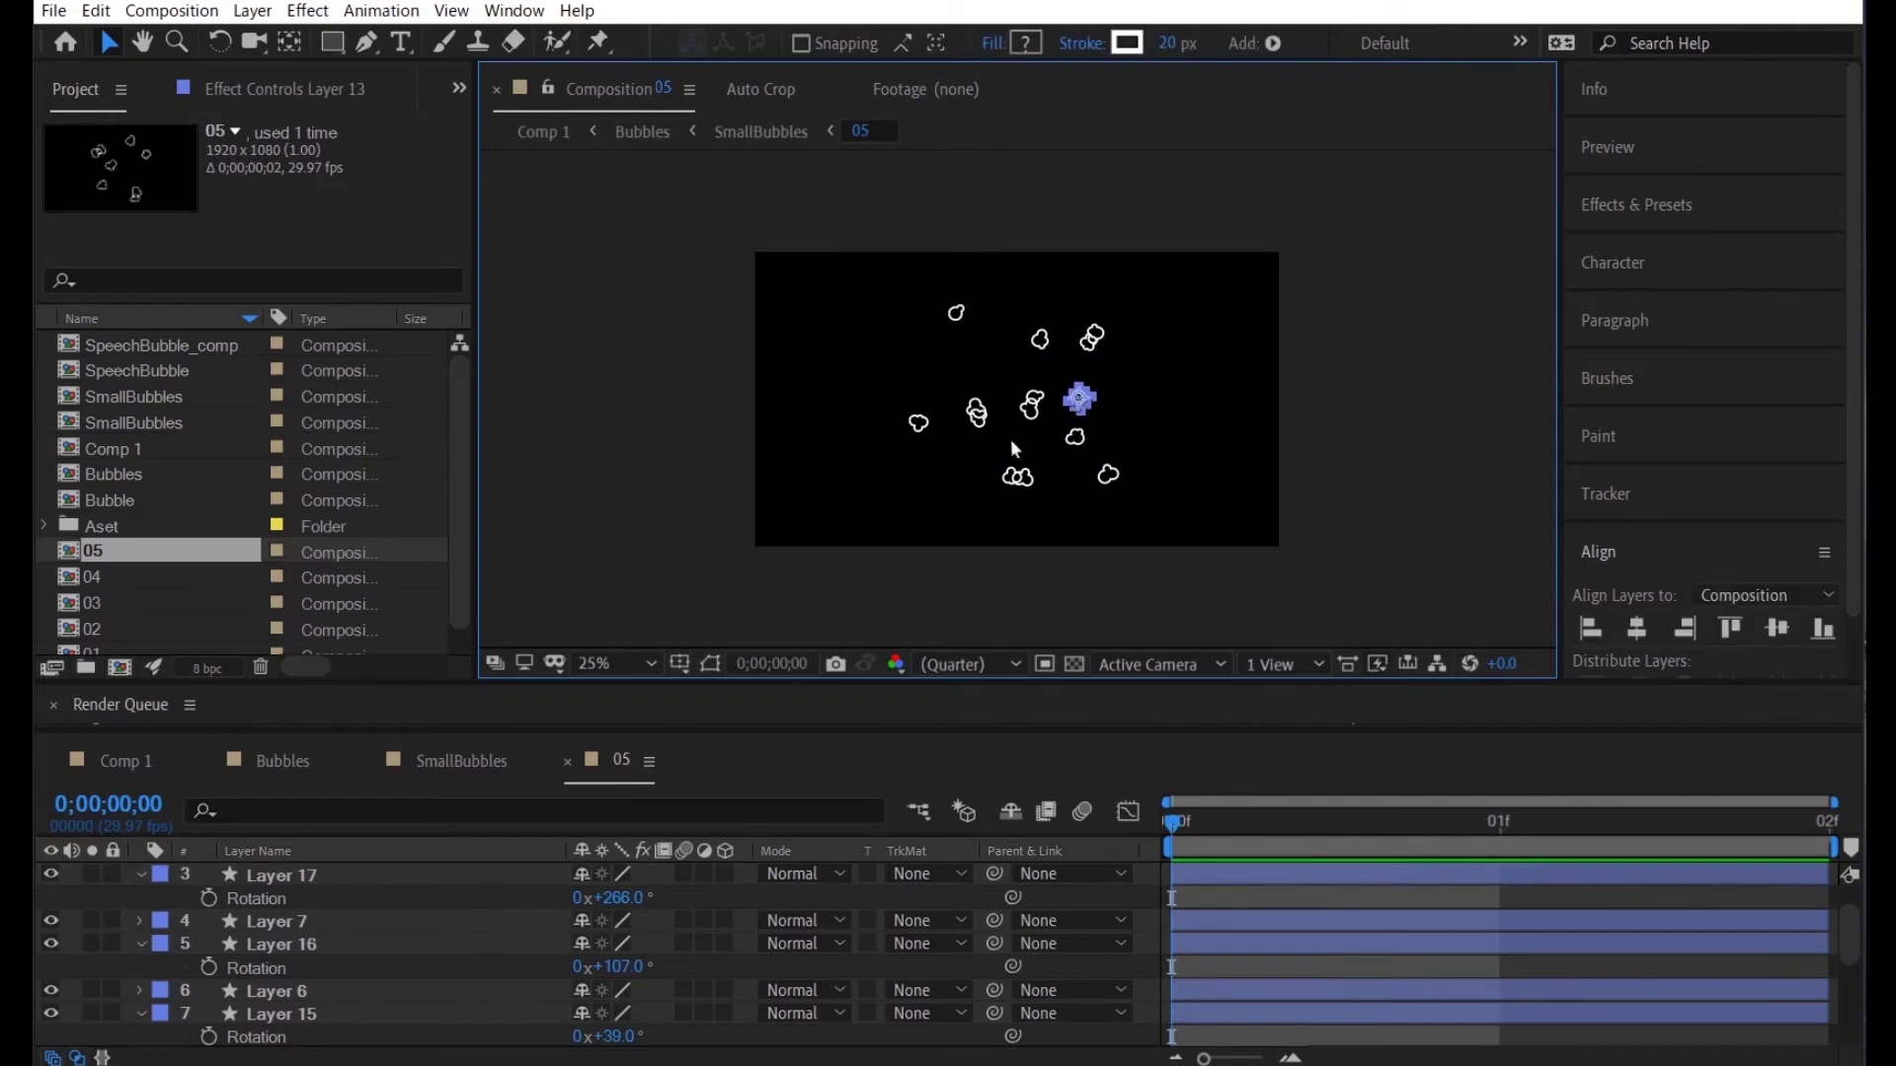
left_click(1114, 482)
key("ctrl+a")
left_click(449, 760)
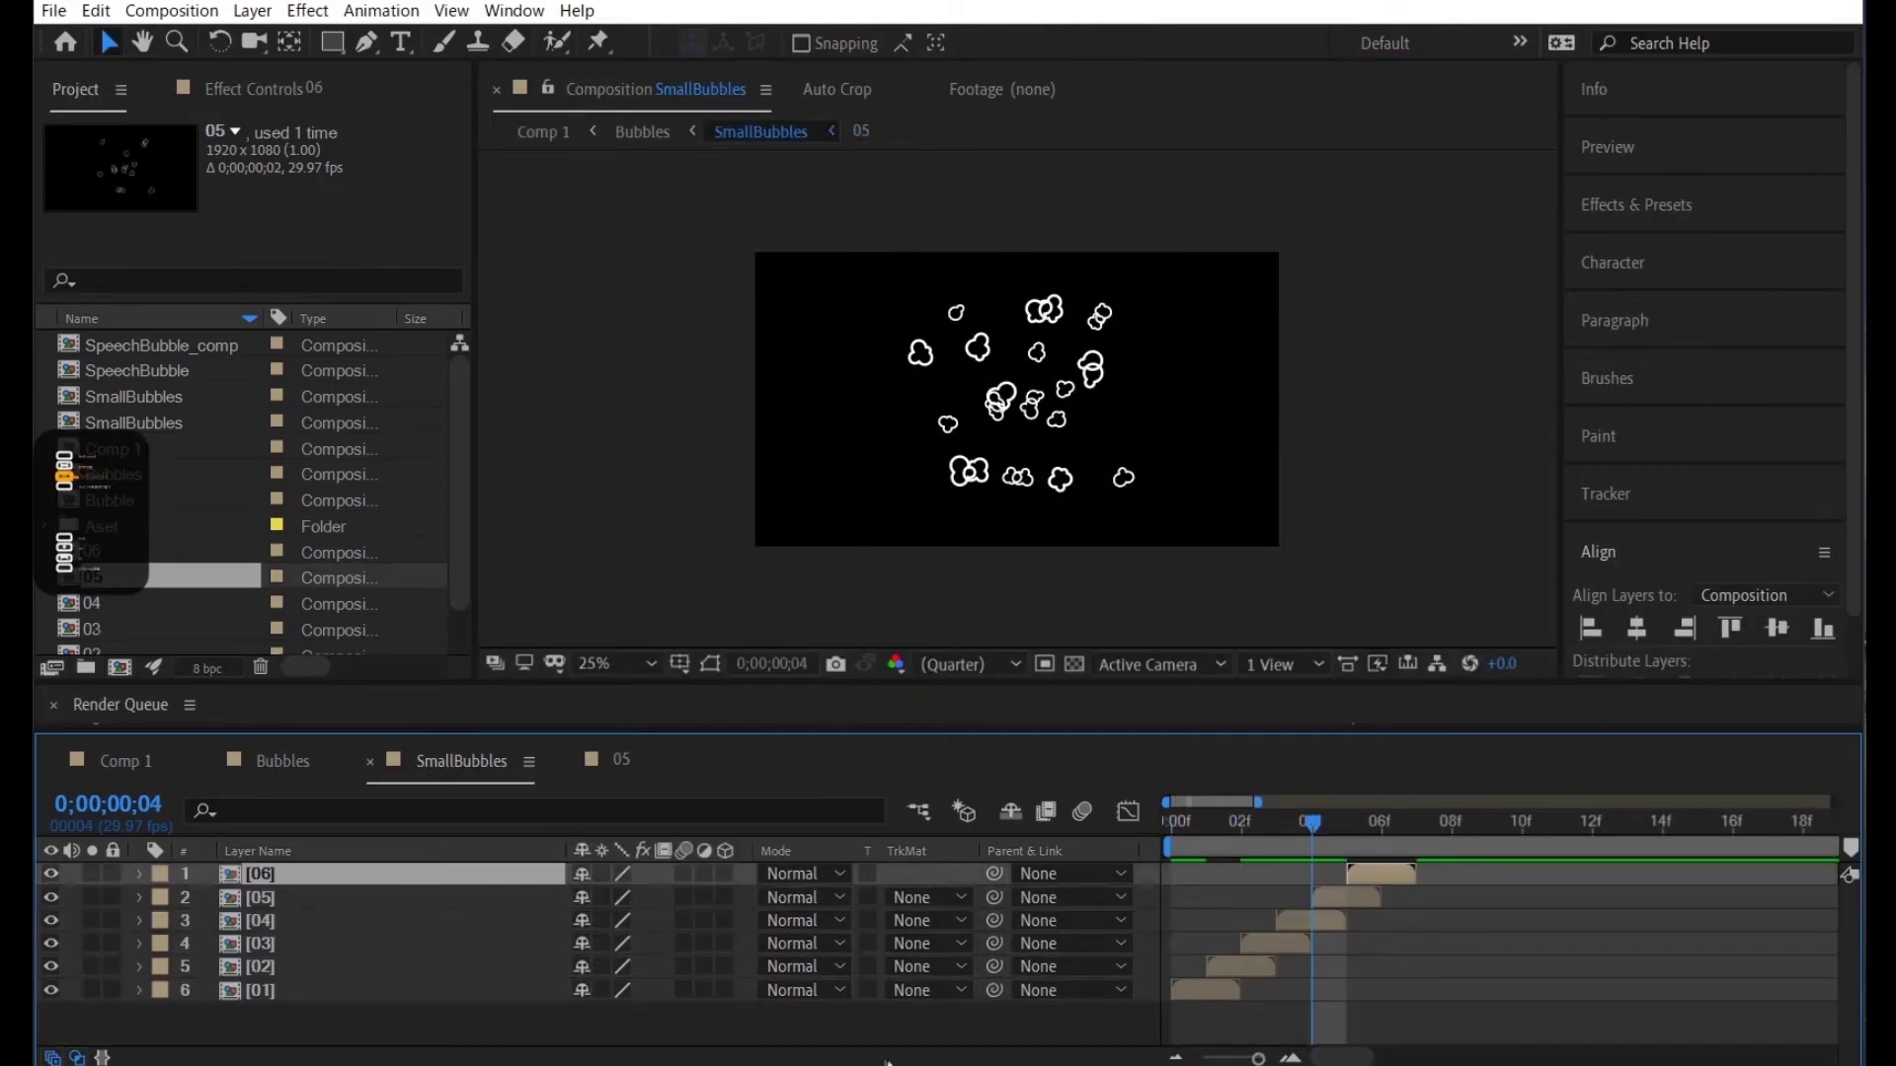
Pull a bubble outward from the centre of the 06 cluster
left_click_drag(1028, 402, 991, 501)
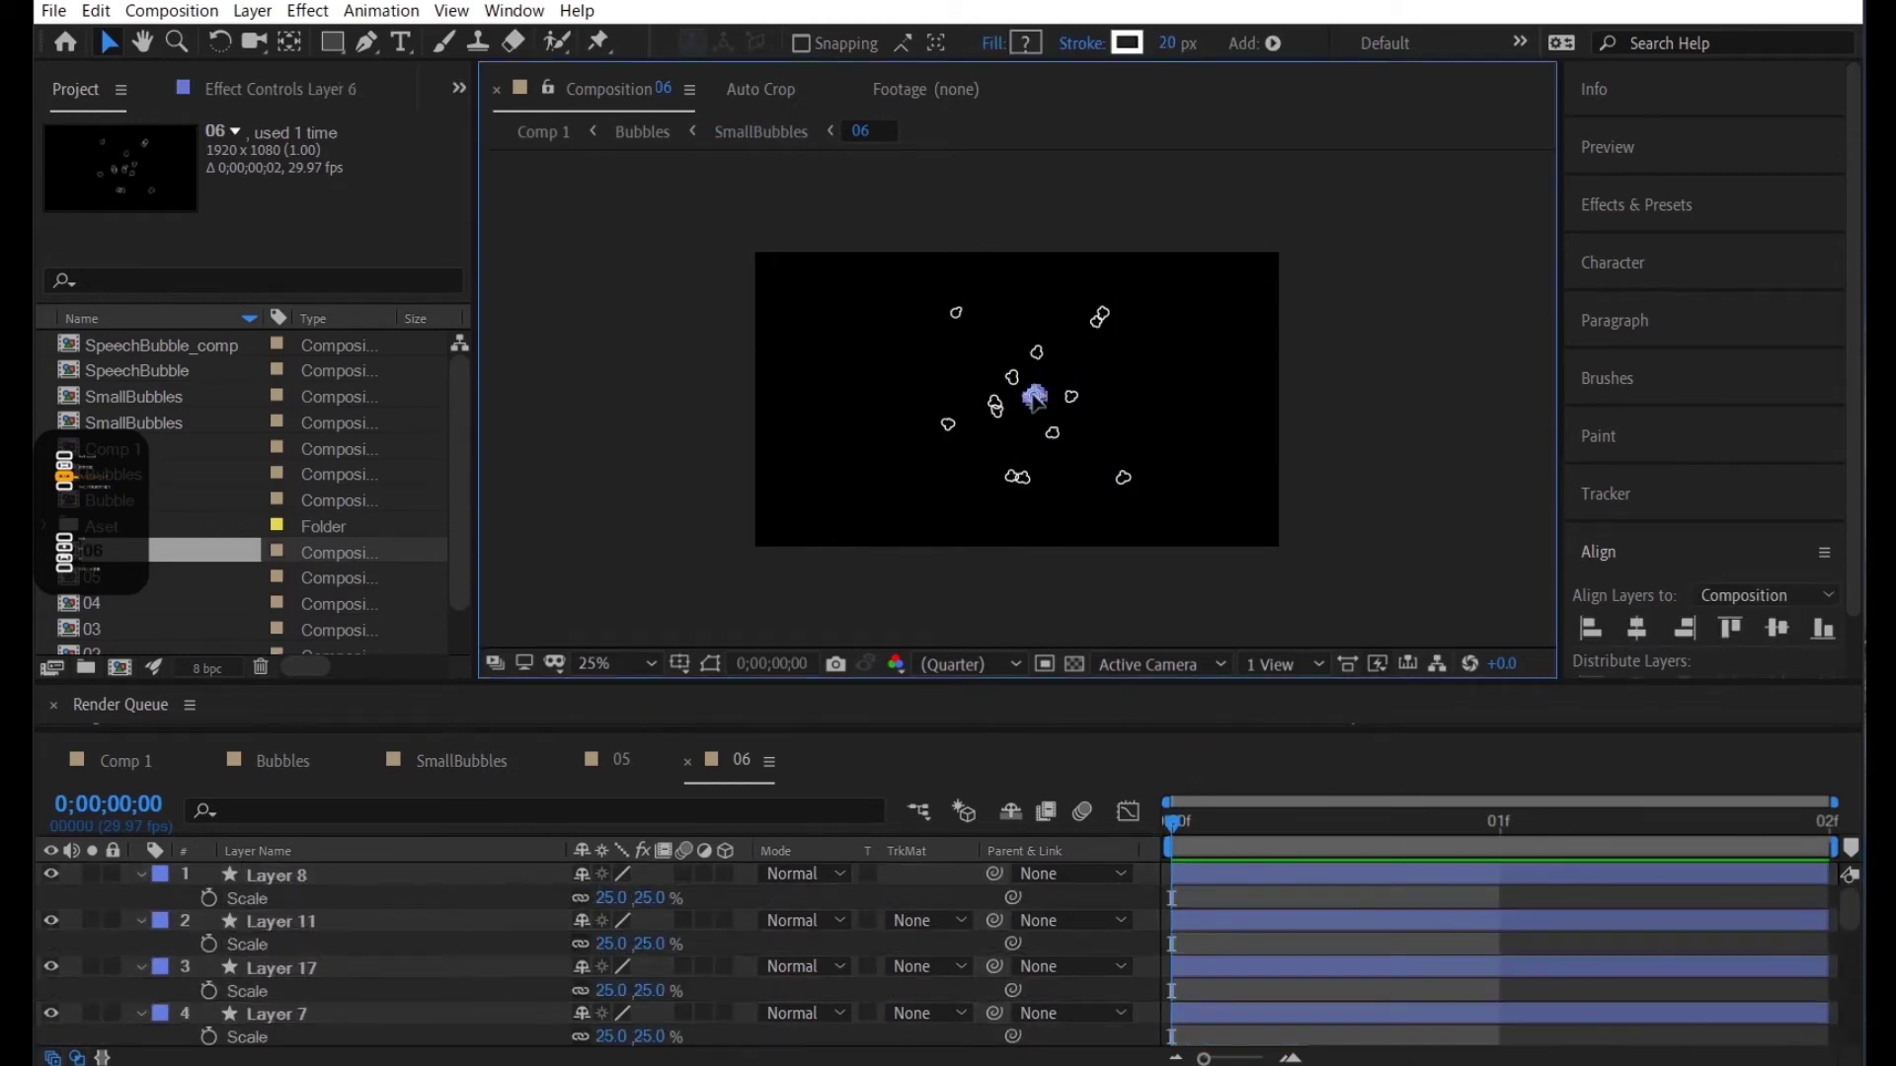
right_click(964, 328)
left_click(1070, 516)
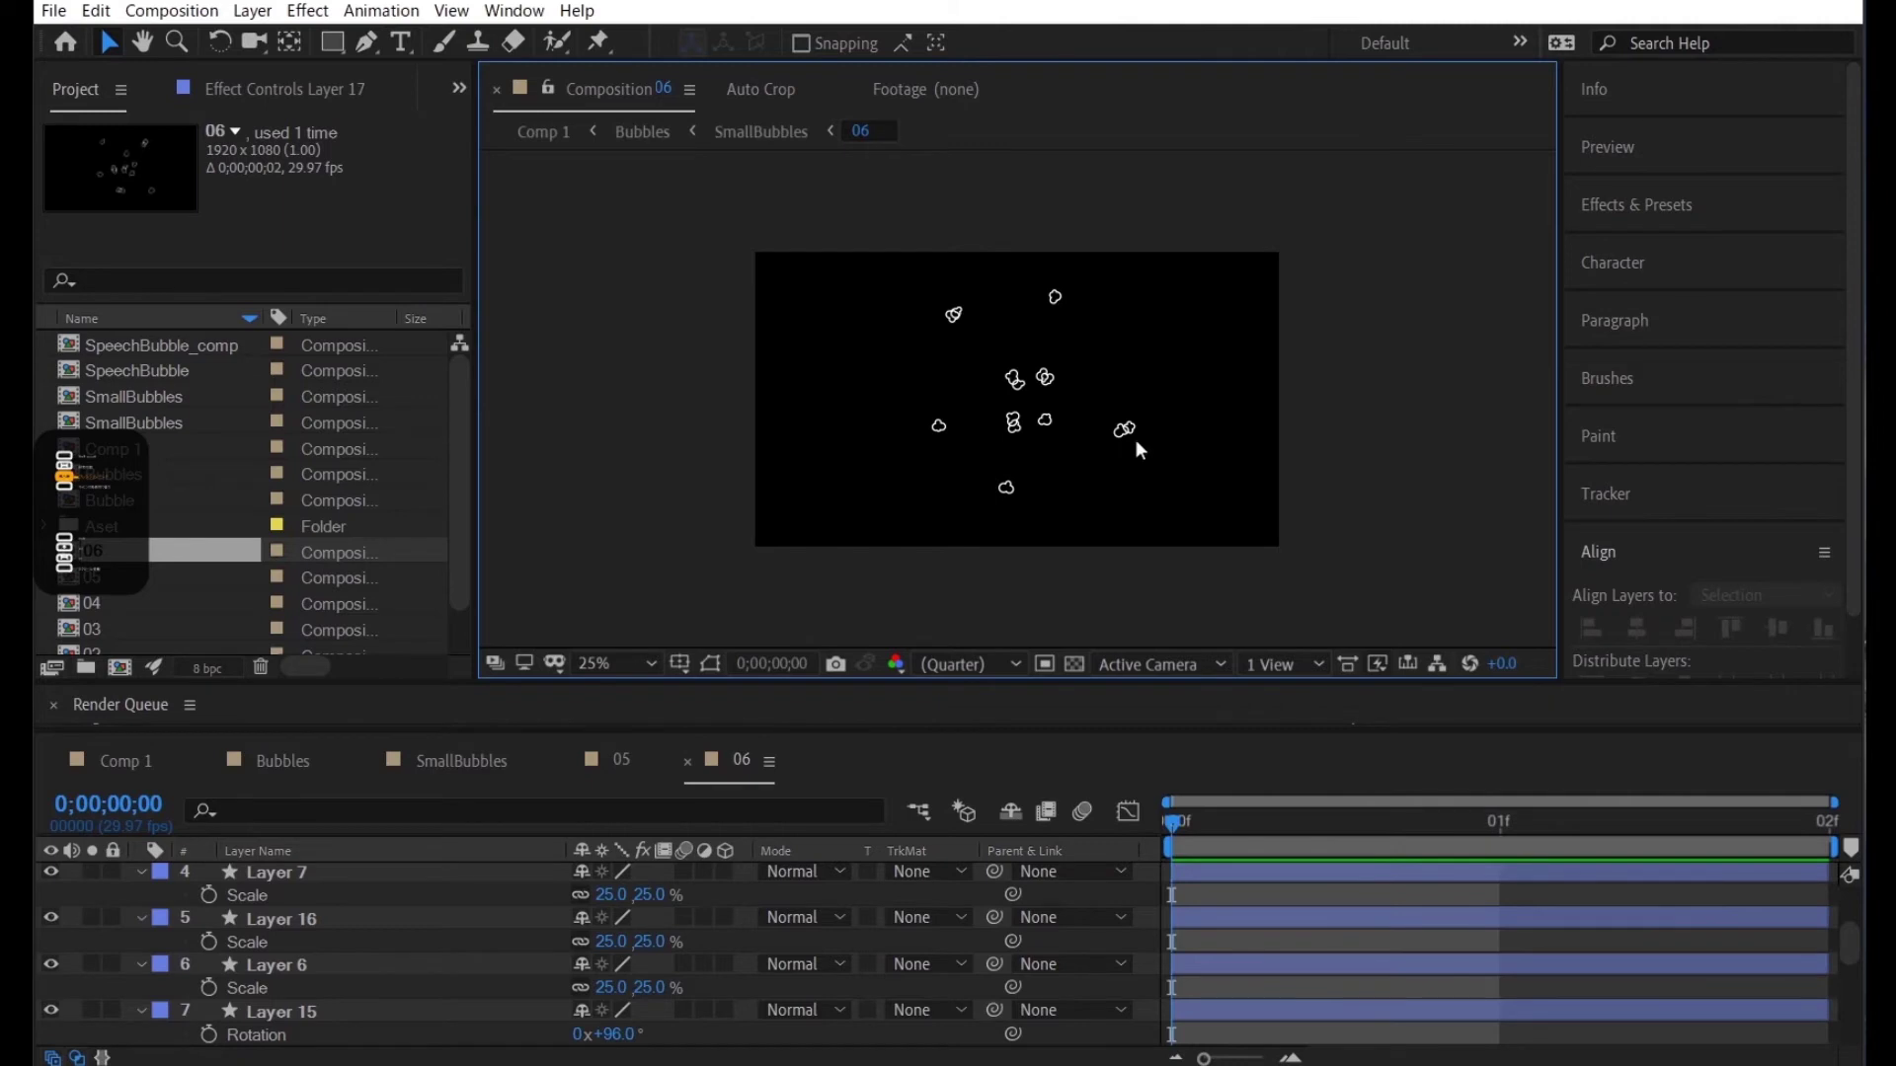
Close the 06 and 05 comp tabs and rewind the playhead to the first frame
left_click(688, 761)
left_click(567, 762)
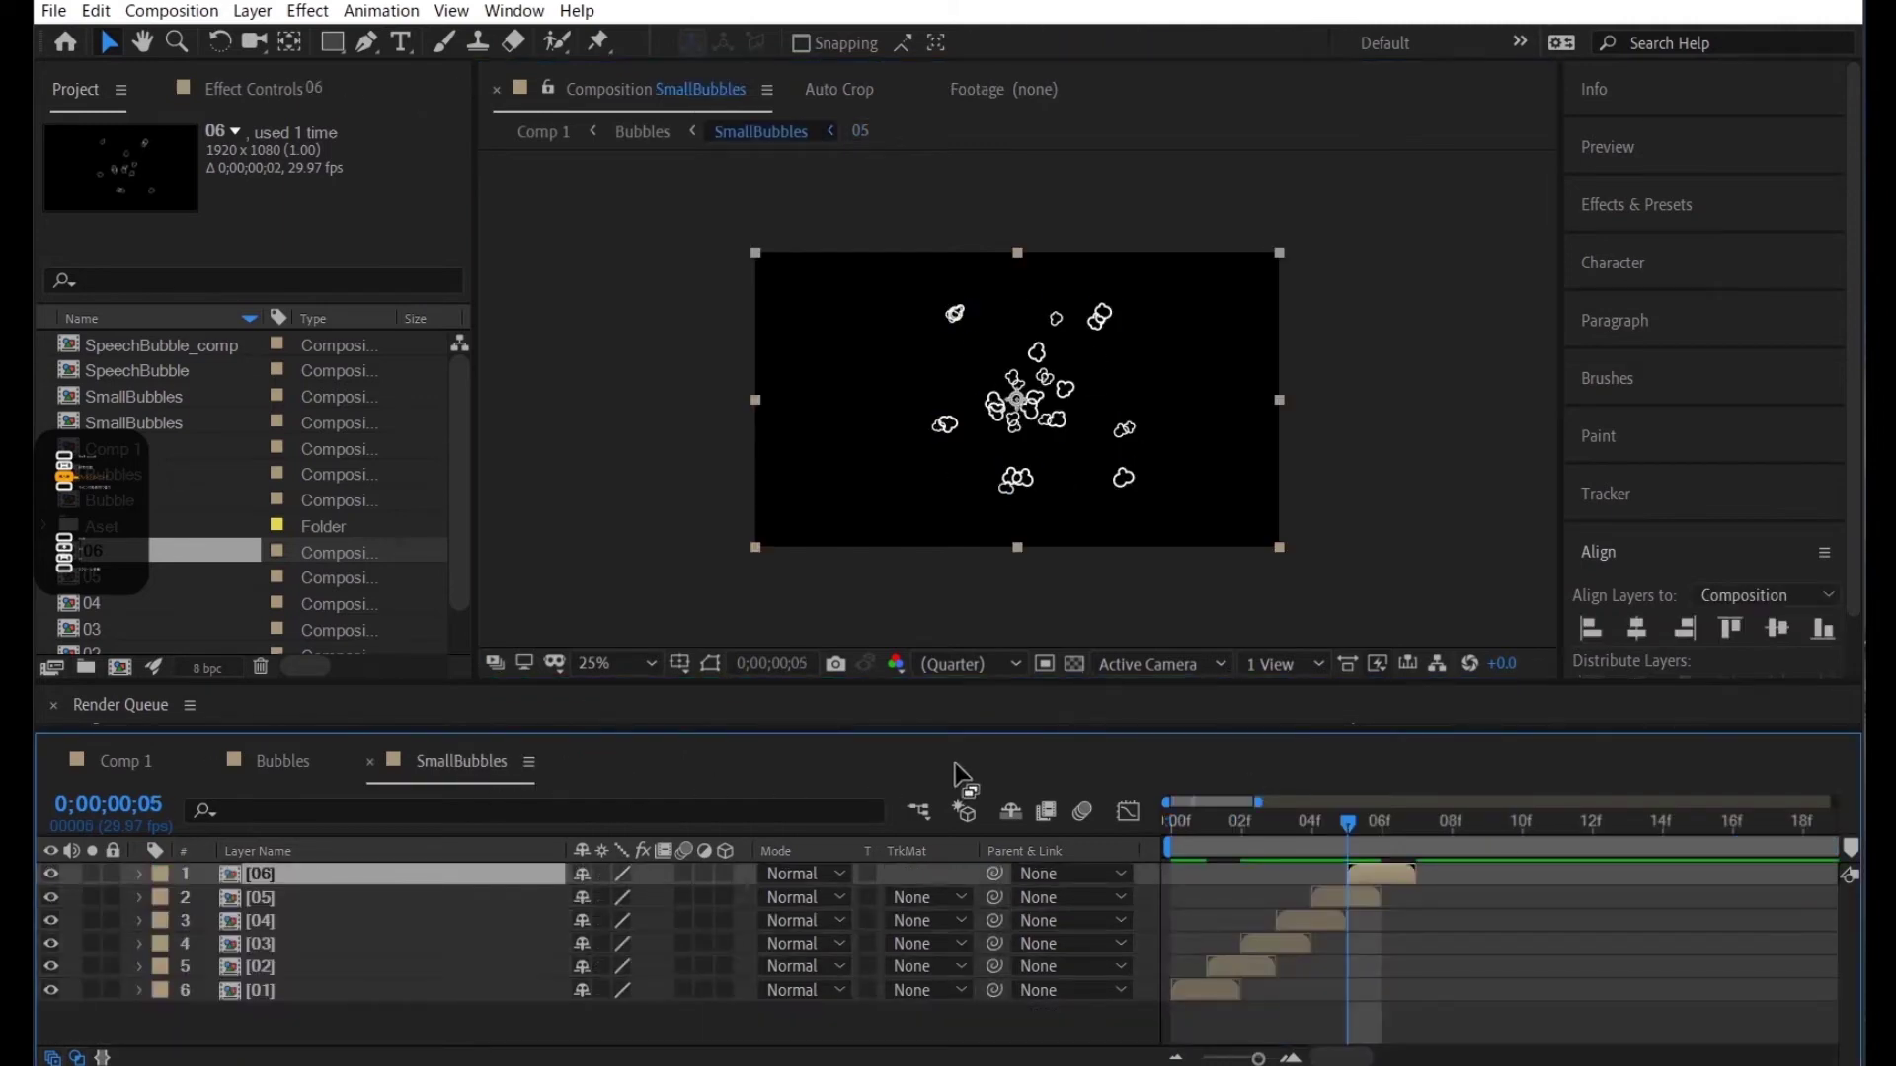
left_click_drag(1253, 822, 1177, 796)
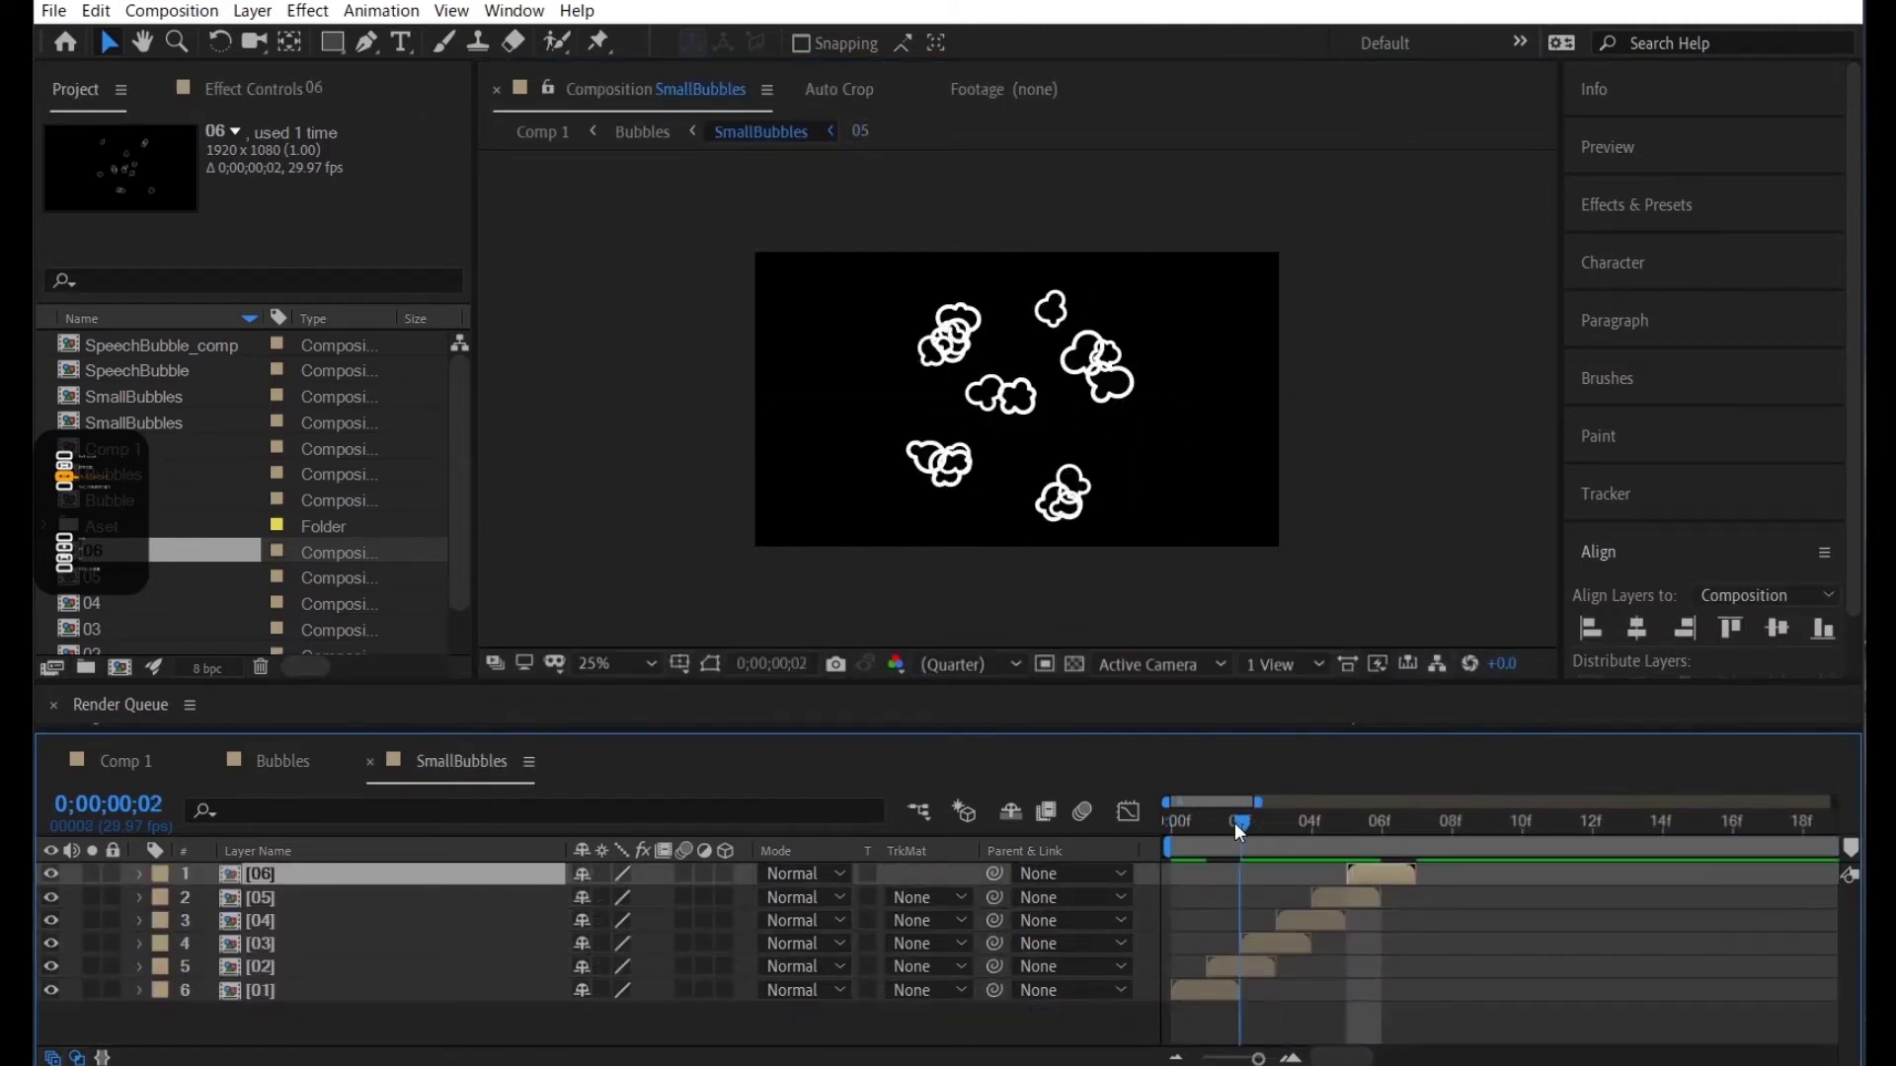
Preview SmallBubbles, then scrub Comp 1 to about 3 seconds and play it from 0;00;00;00
key("space")
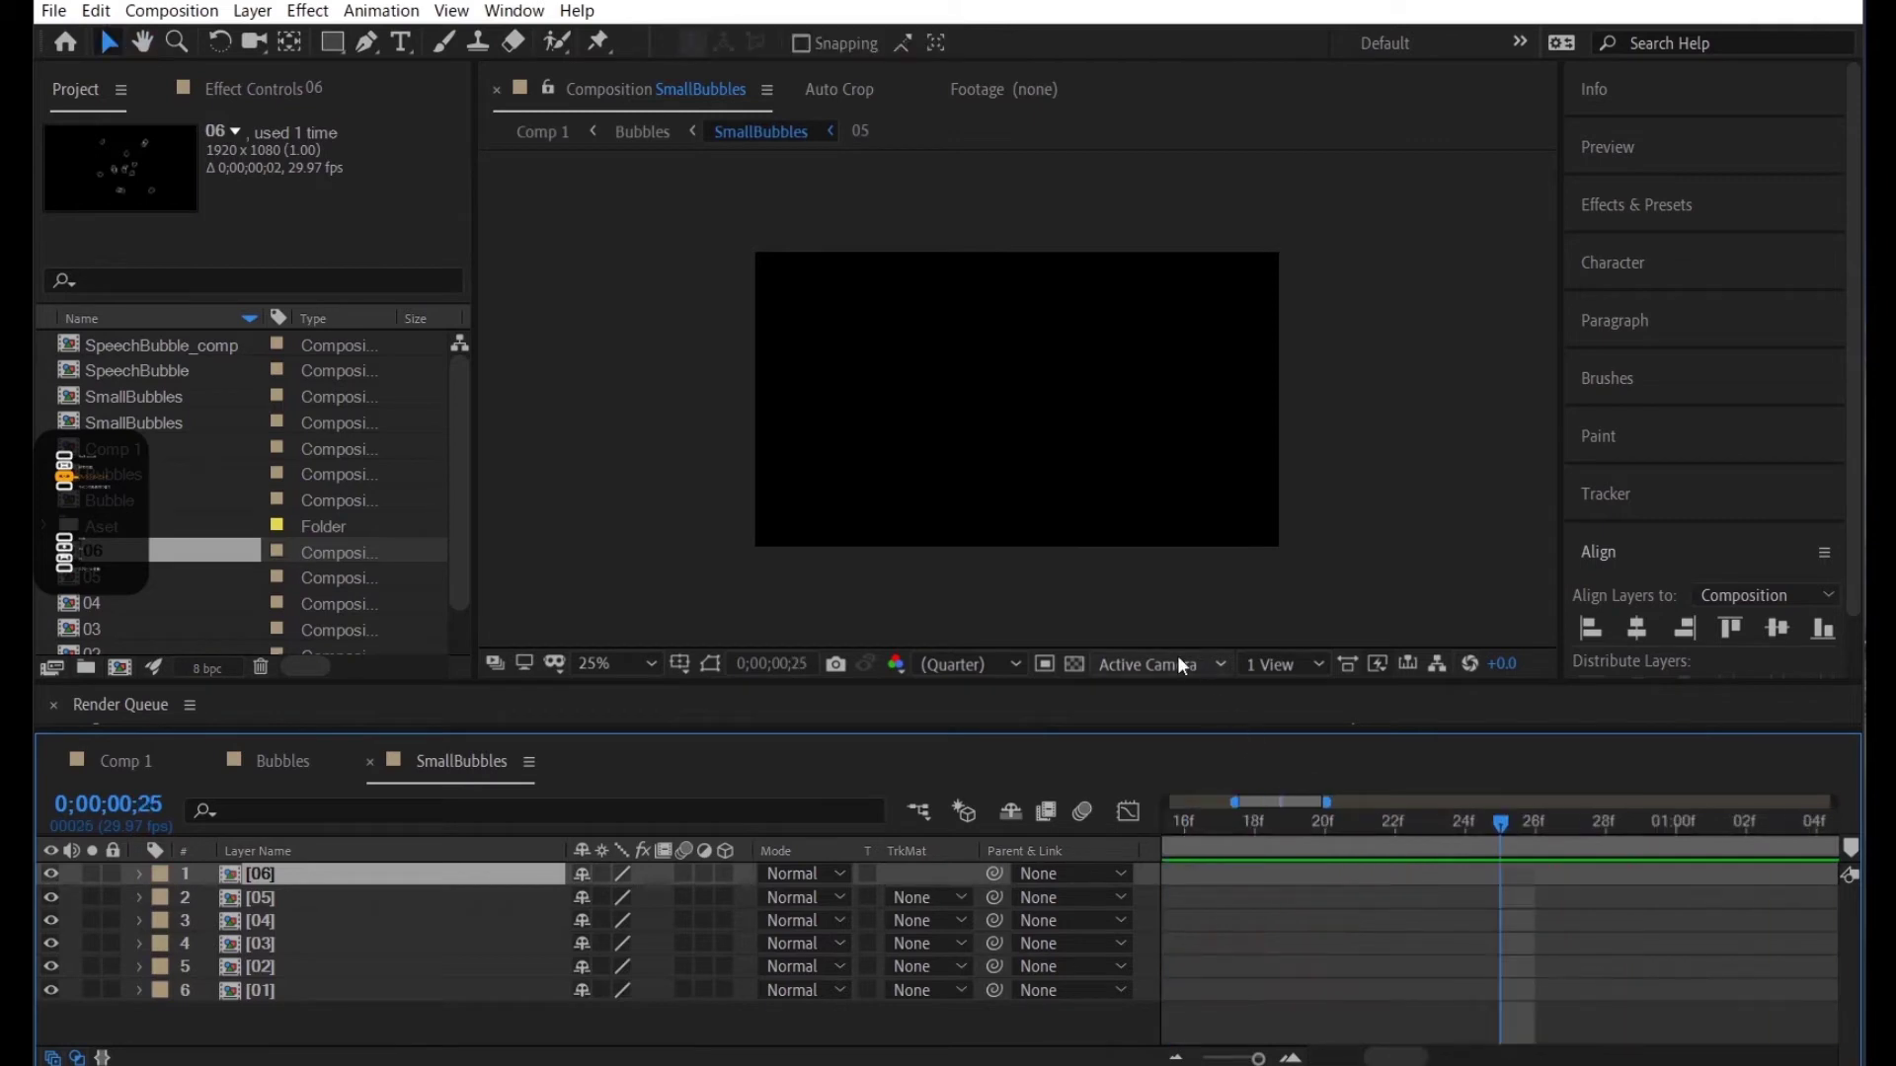
key("space")
key("space")
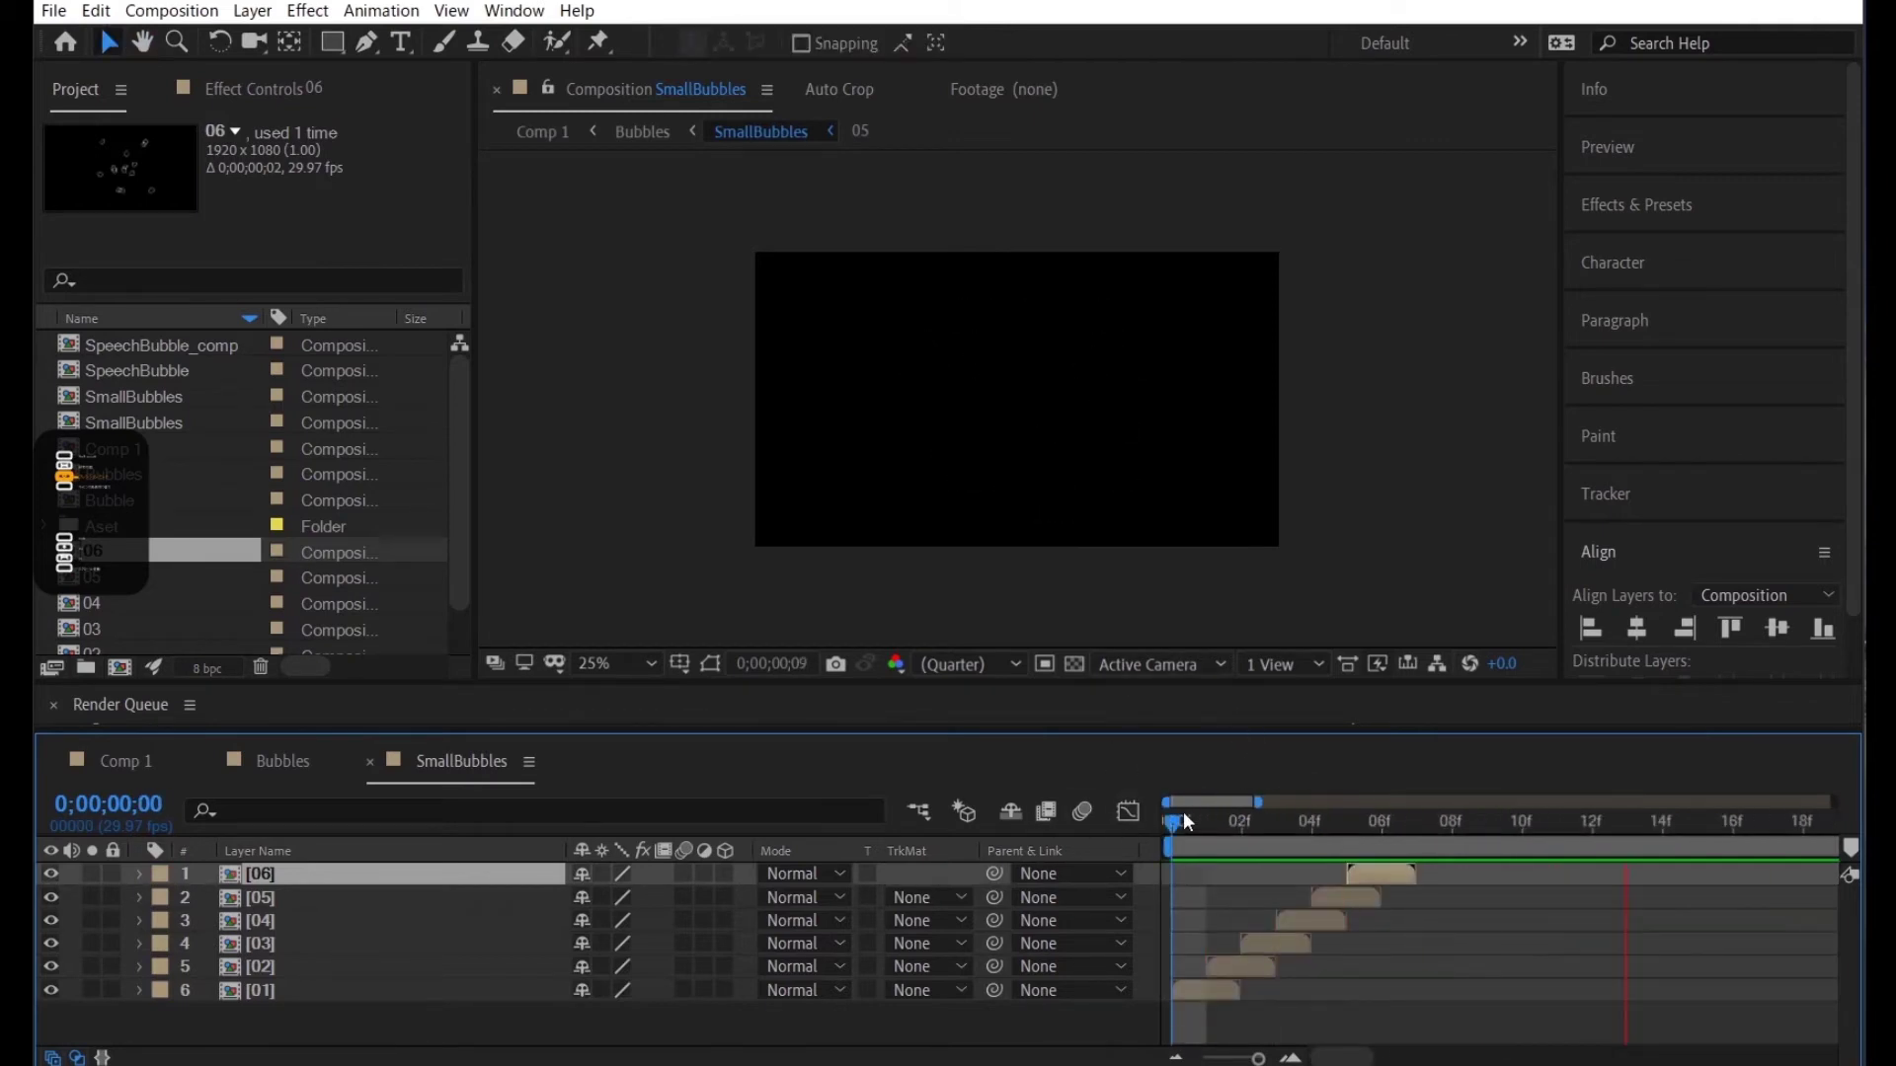
left_click(216, 757)
left_click_drag(1182, 802, 1598, 801)
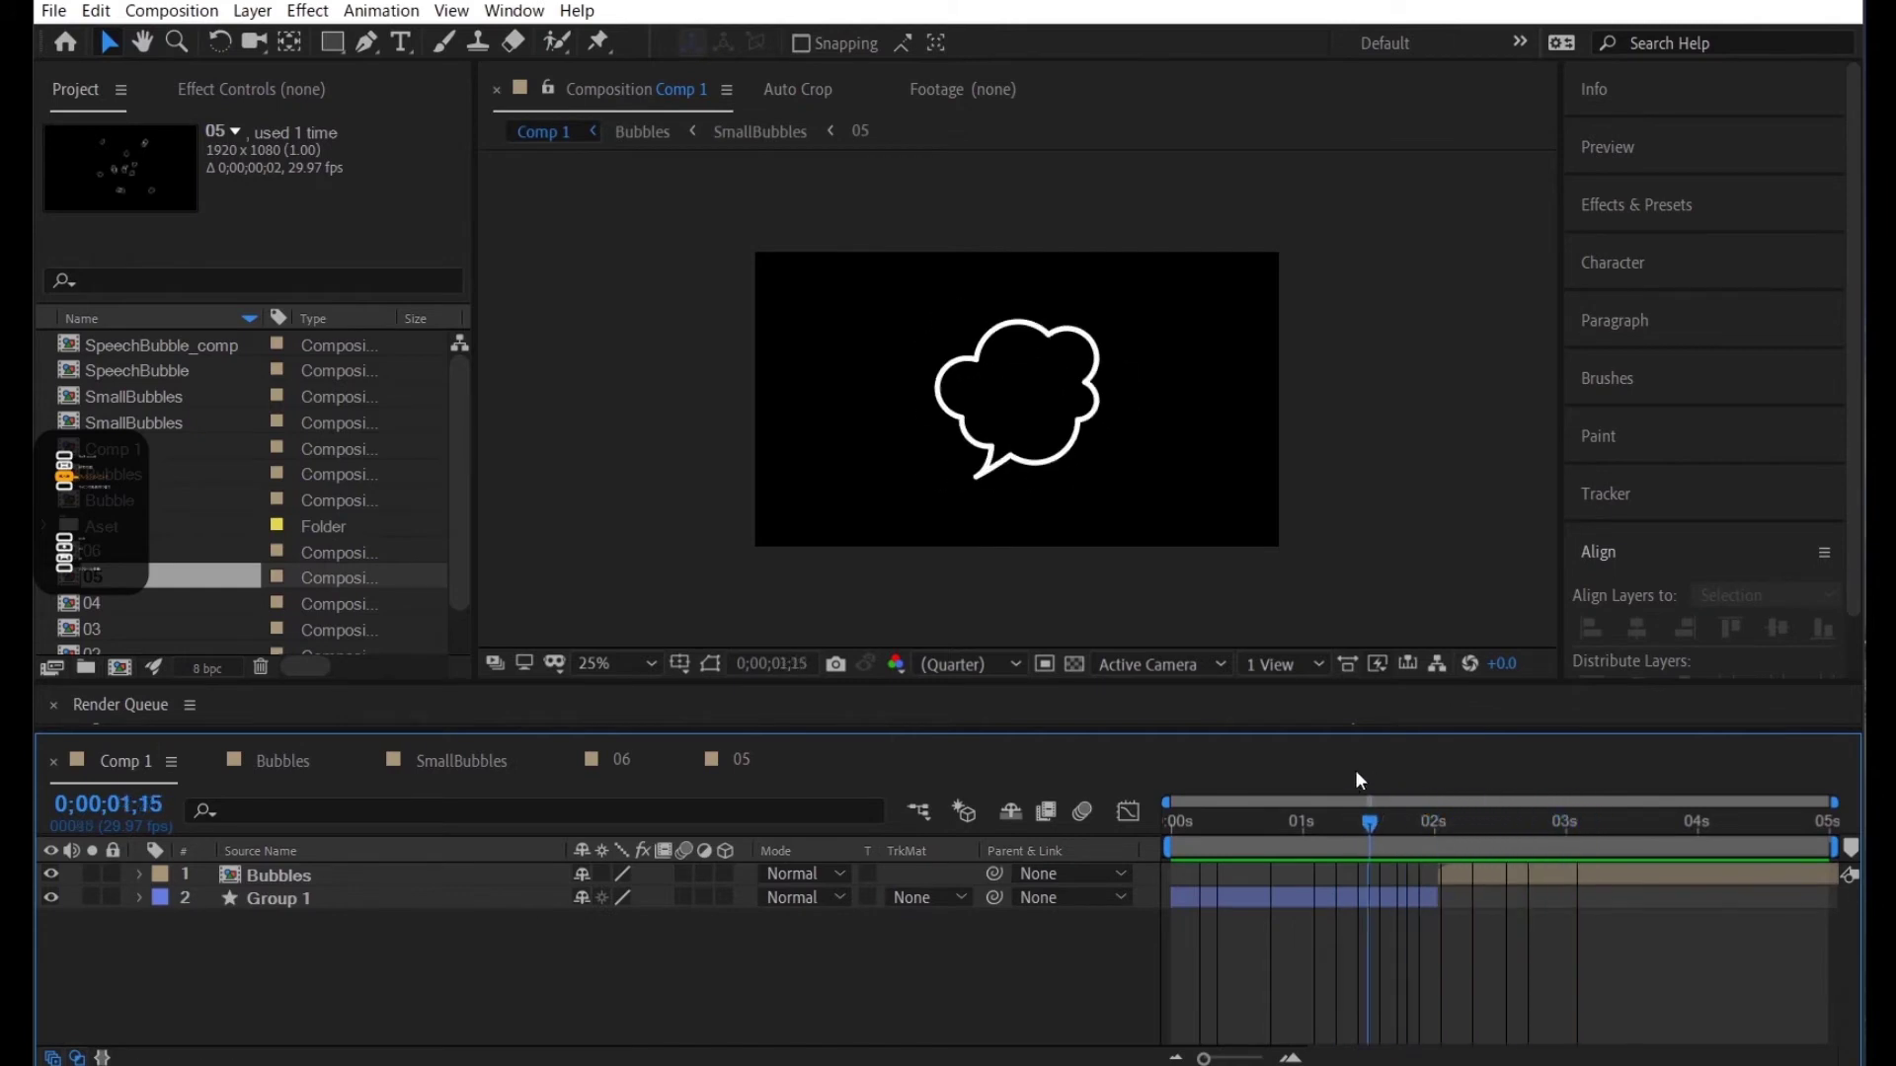
left_click_drag(1598, 802, 1171, 742)
key("space")
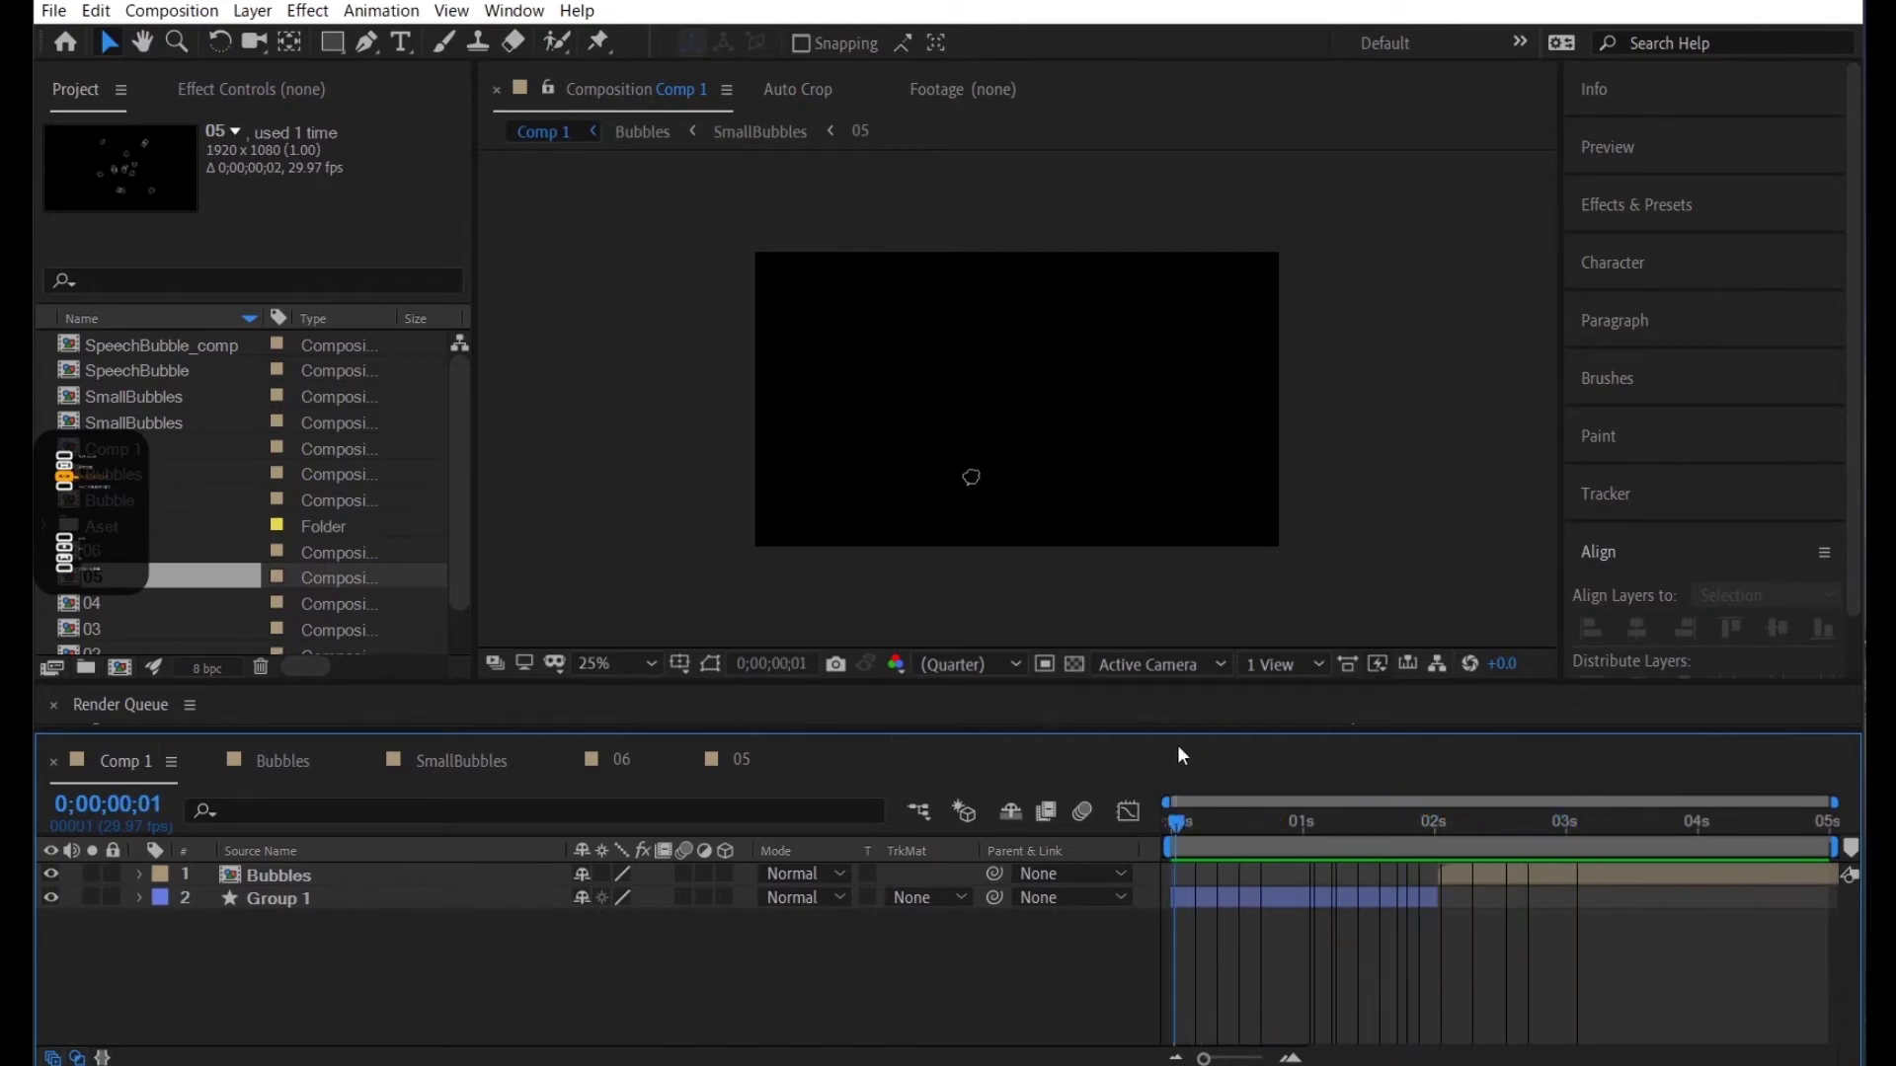
left_click(403, 43)
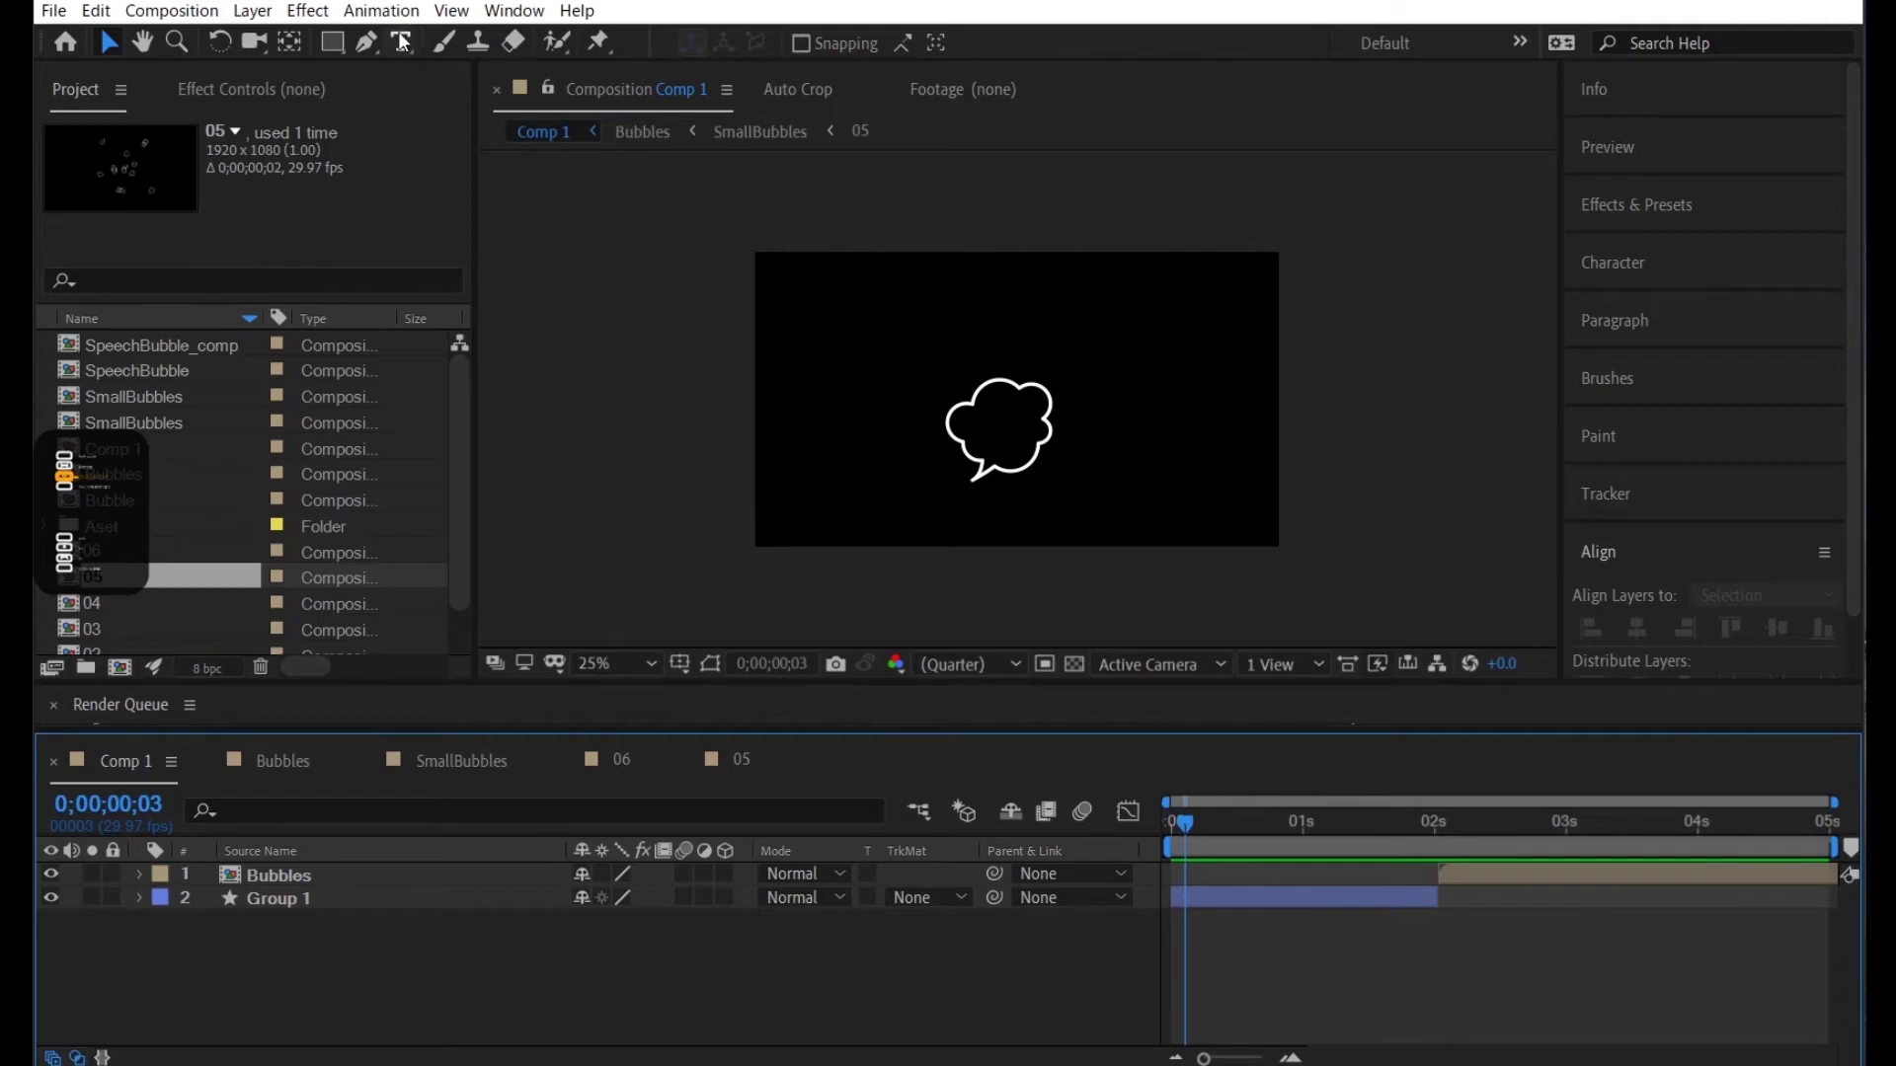
Create a text layer inside the bubble containing the ♪ symbol entered via Japanese input
left_click(982, 426)
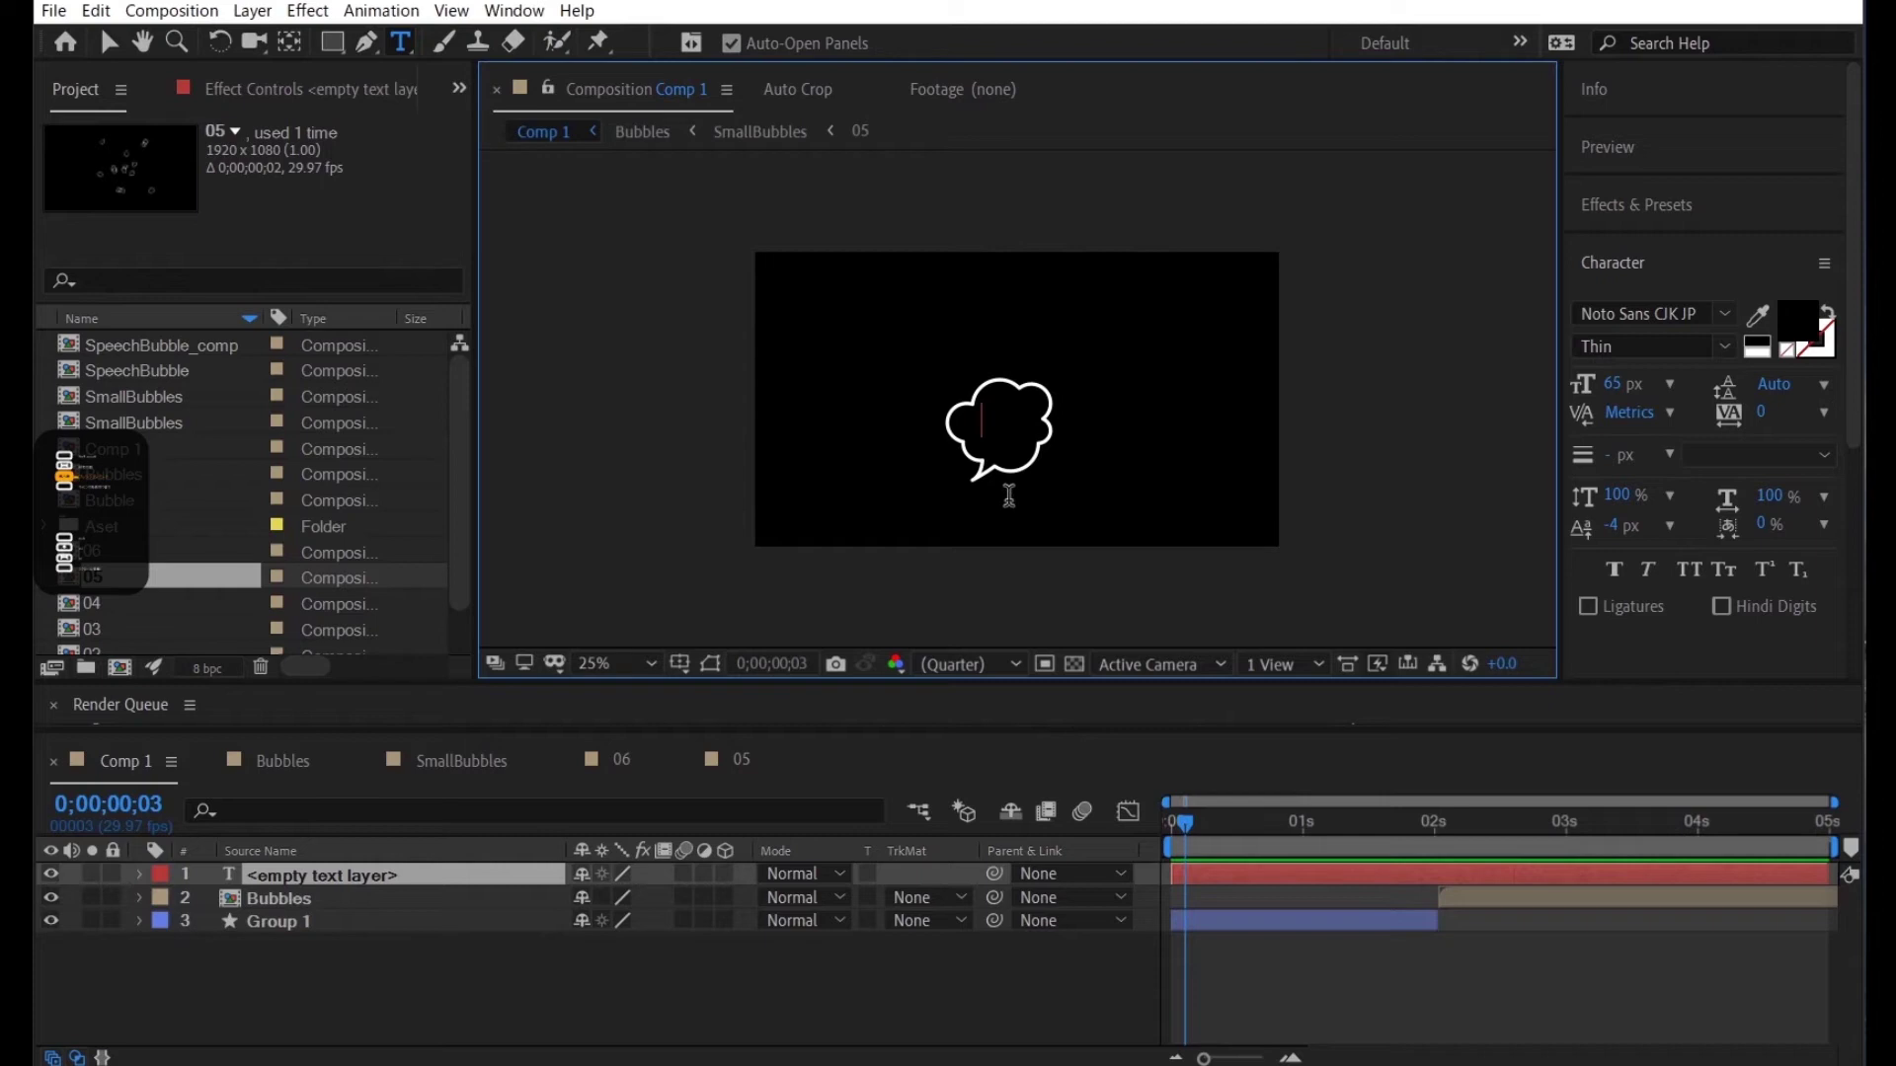
key("Zenkaku_Hankaku")
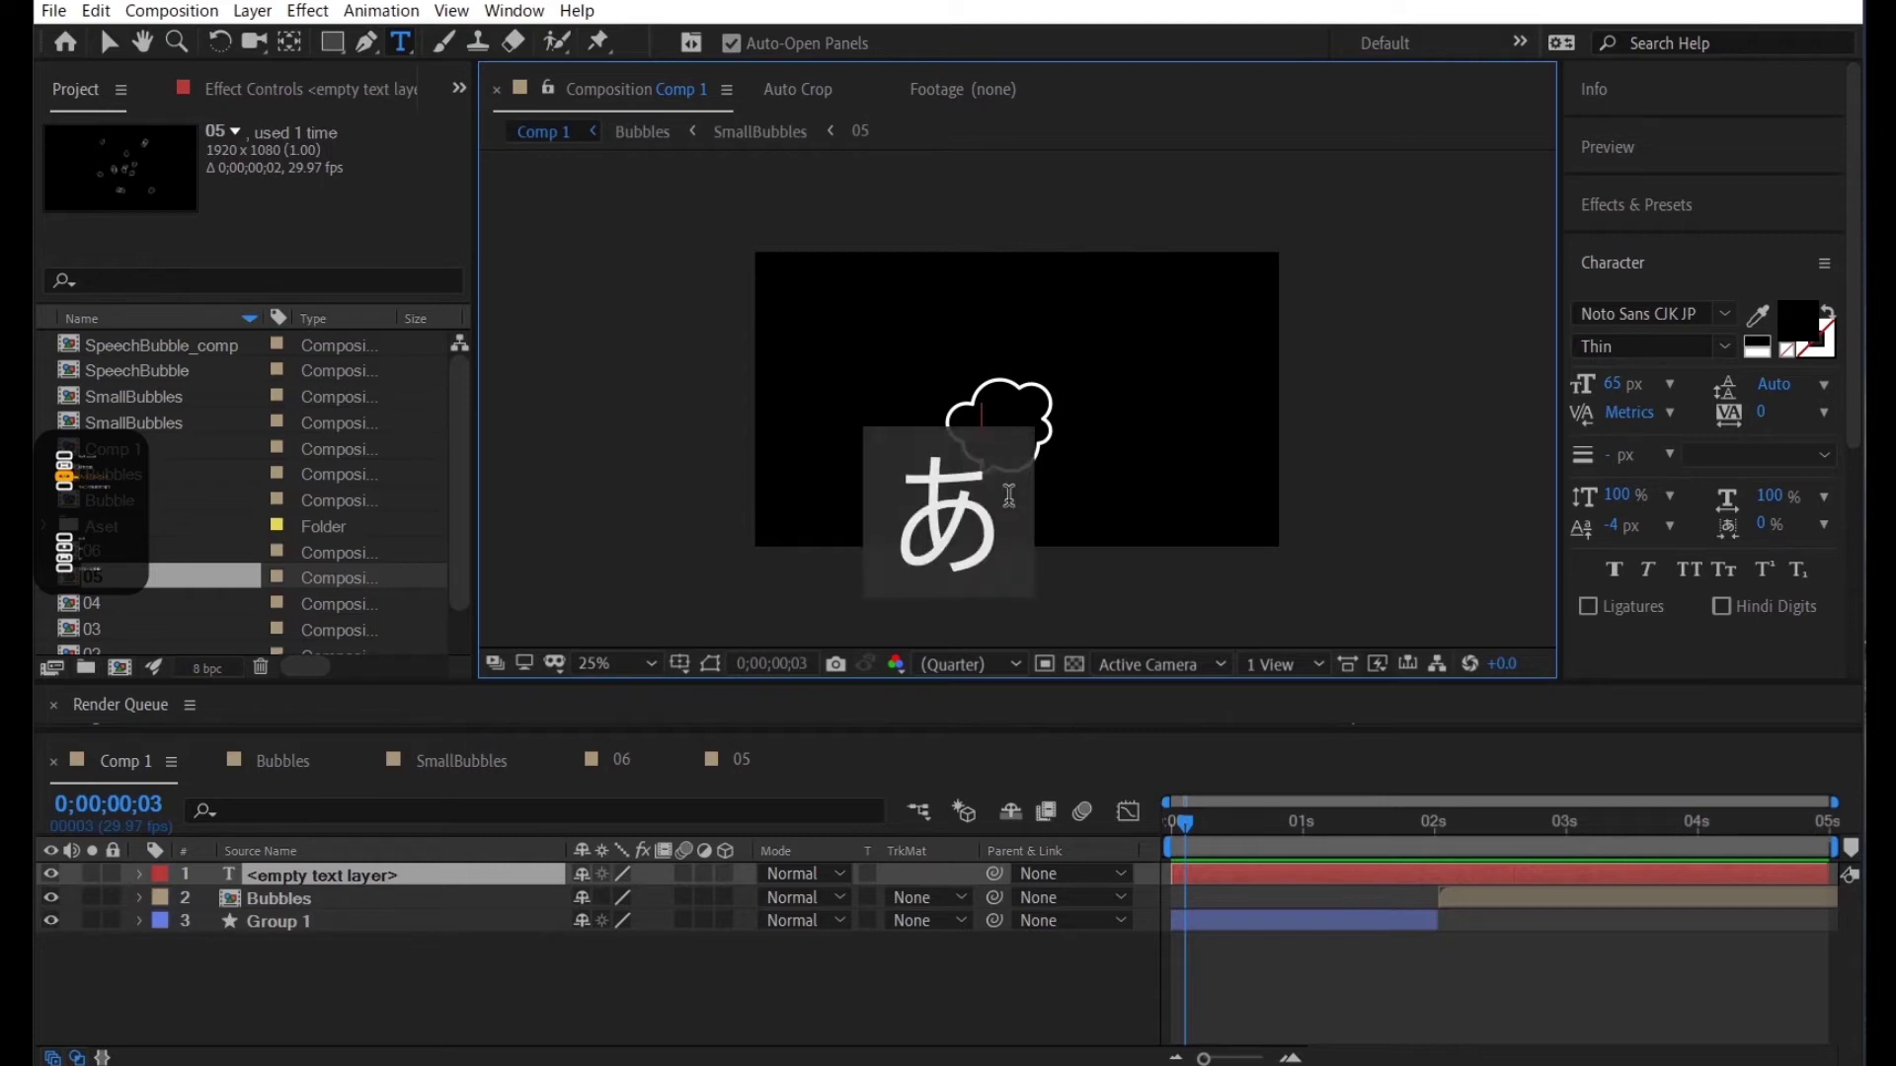
type("o")
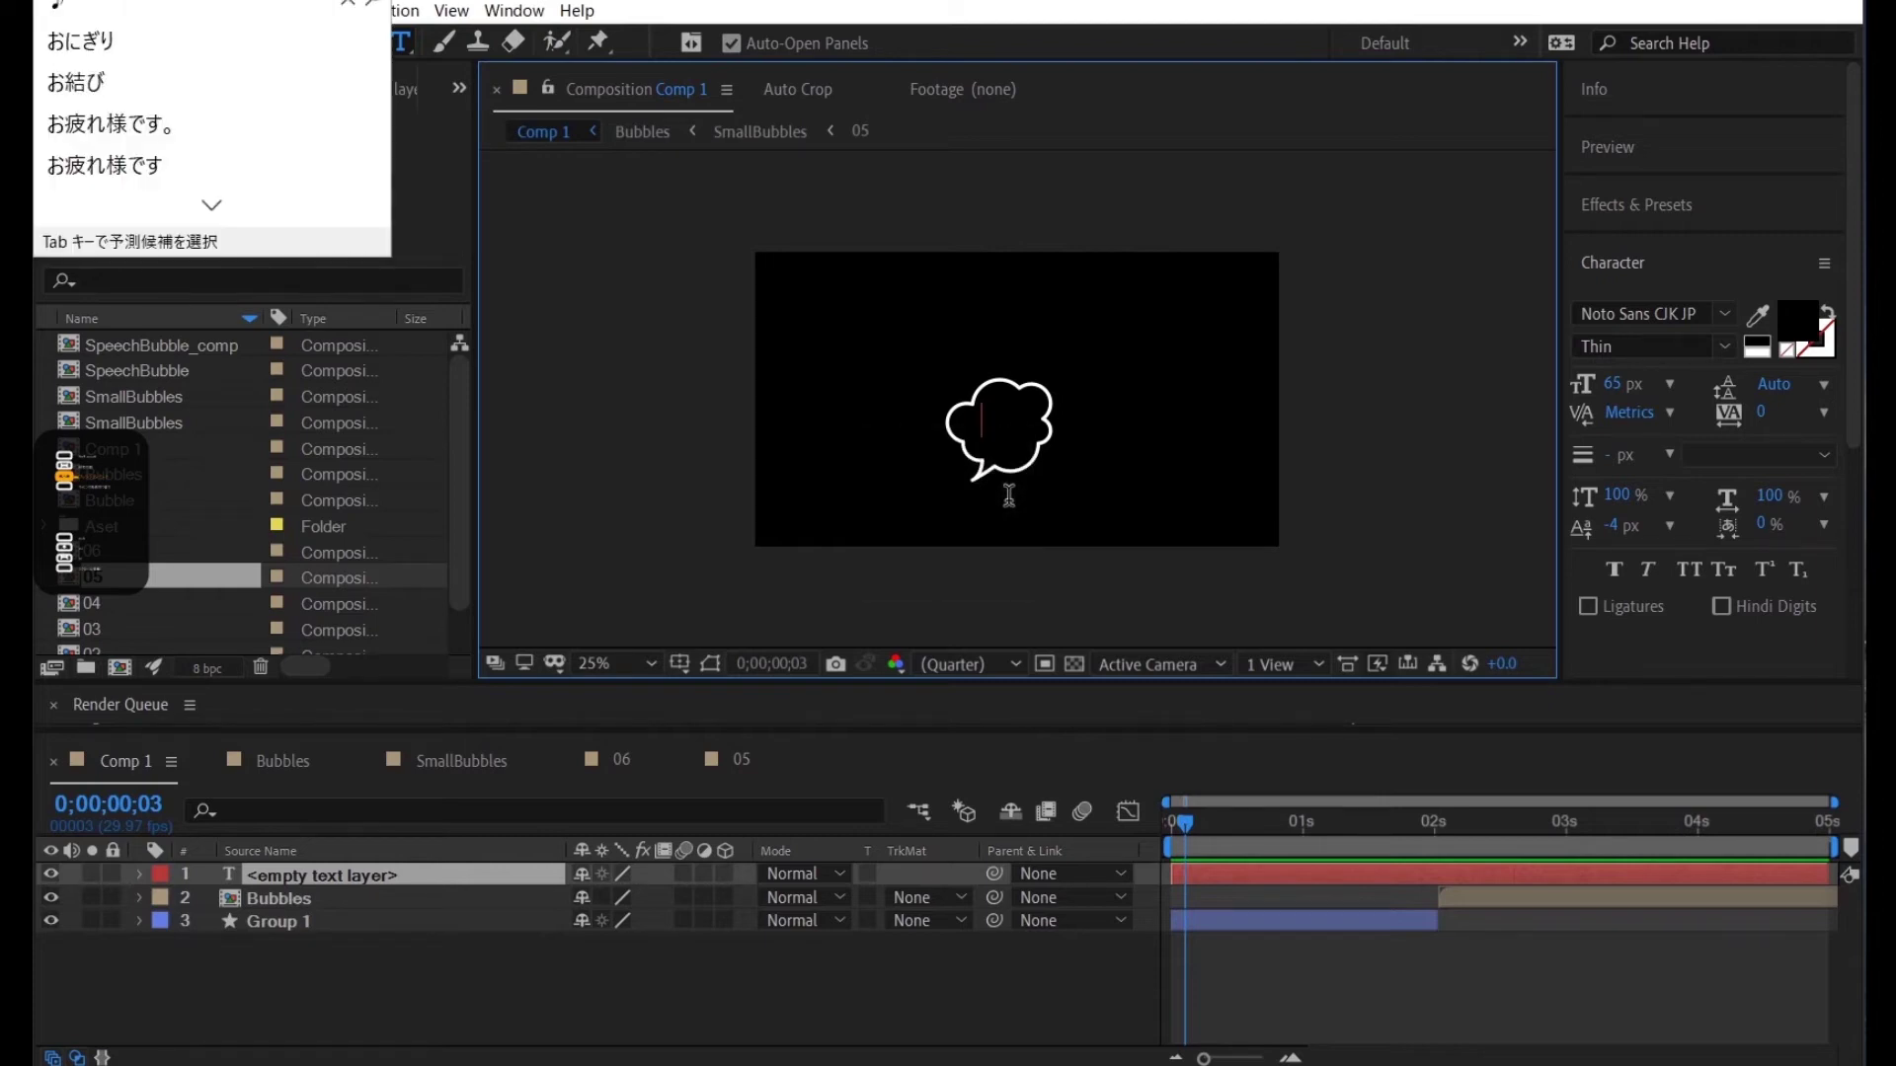
key("space")
key("Return")
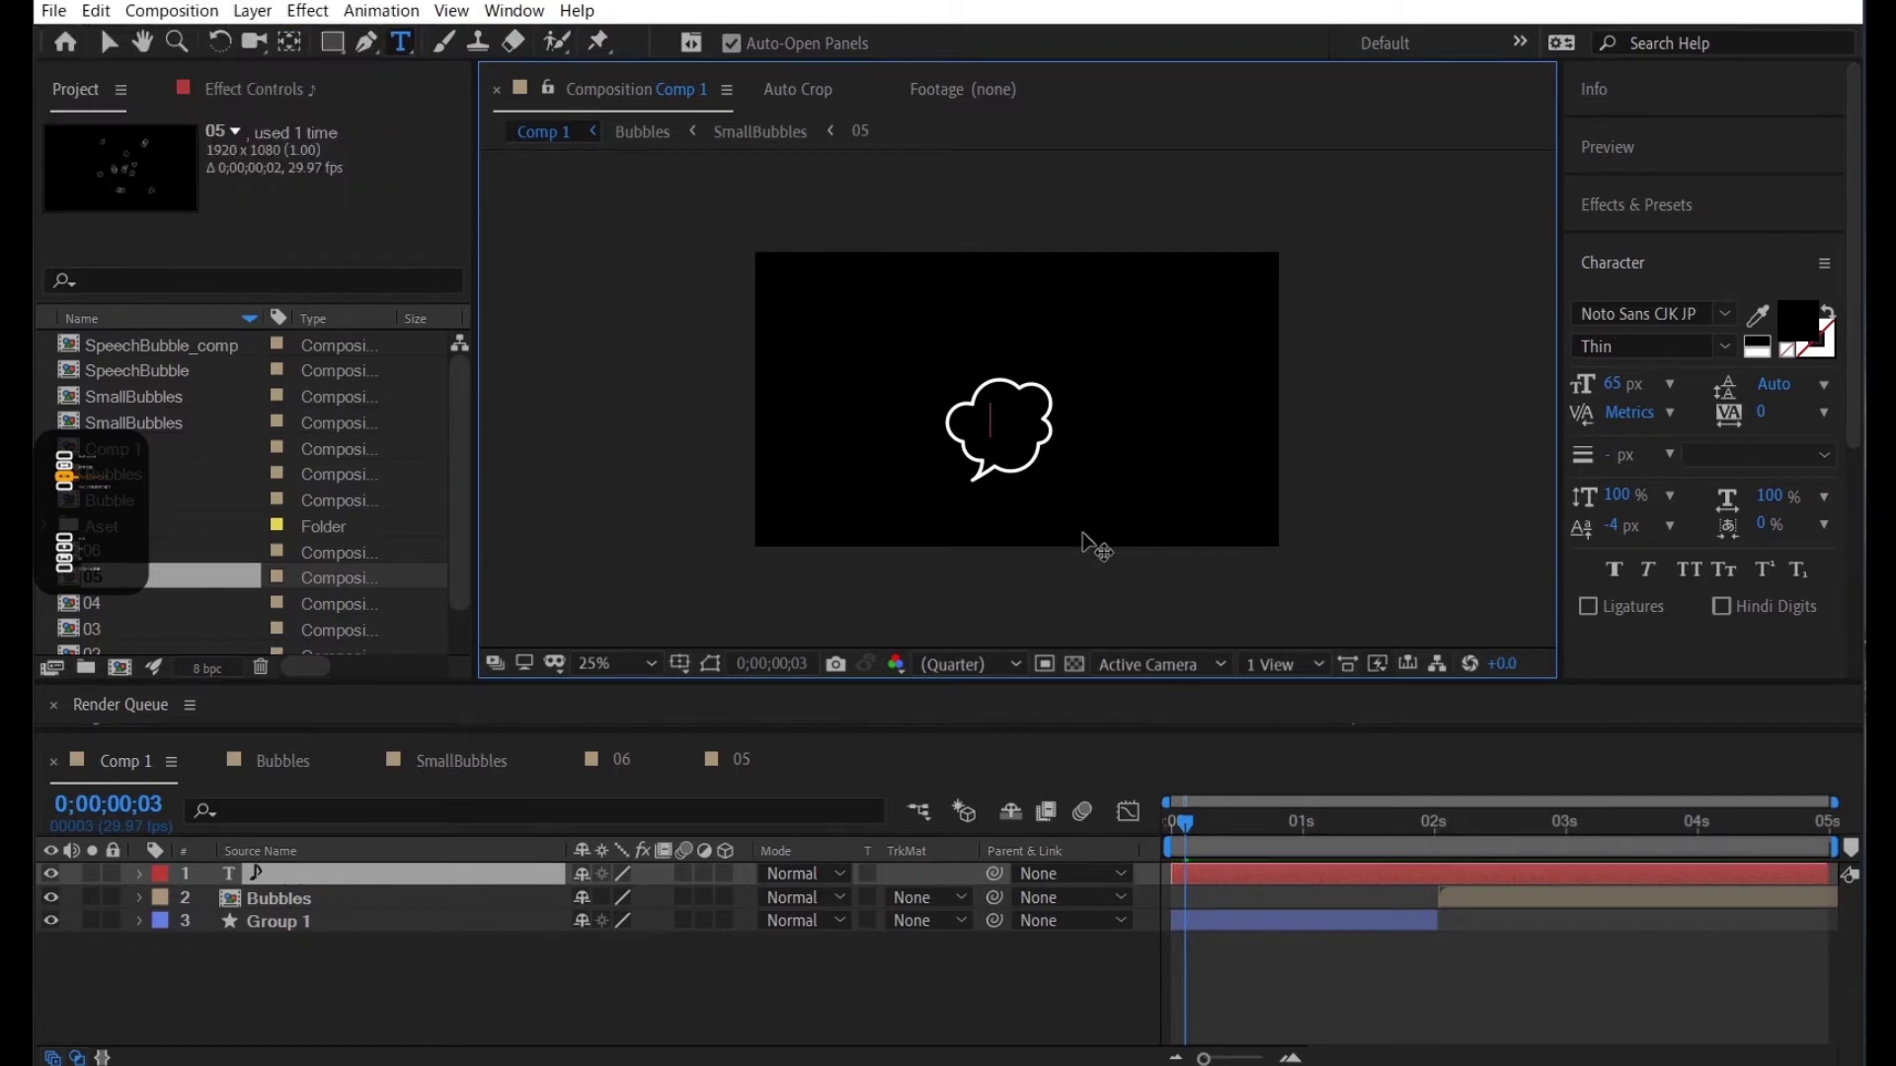
Colour the ♪ white and enlarge its font size
left_click_drag(1012, 435, 928, 413)
left_click(1799, 318)
left_click_drag(720, 647, 691, 637)
left_click(1283, 640)
left_click_drag(1620, 383, 1807, 385)
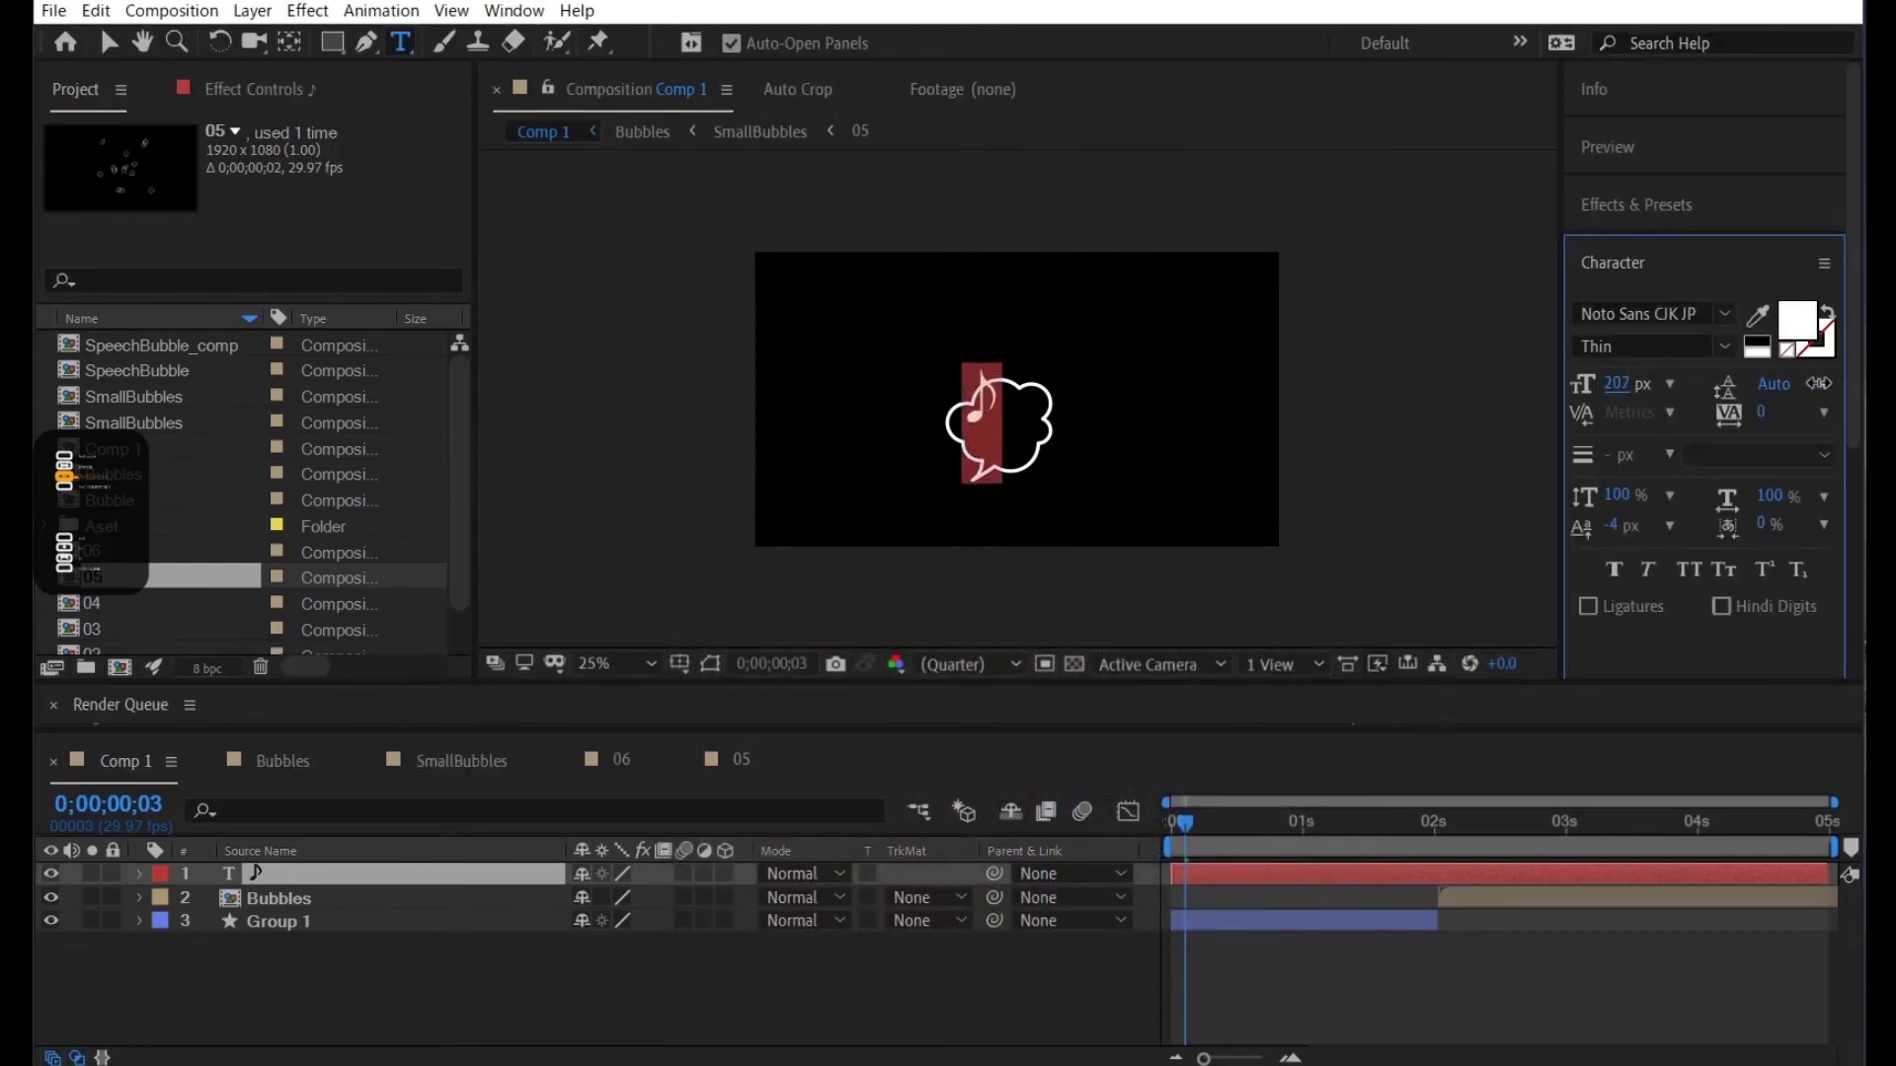
mouse_move(1620, 383)
left_mouse_down()
mouse_move(1726, 385)
mouse_move(1600, 393)
left_mouse_up()
left_click(950, 974)
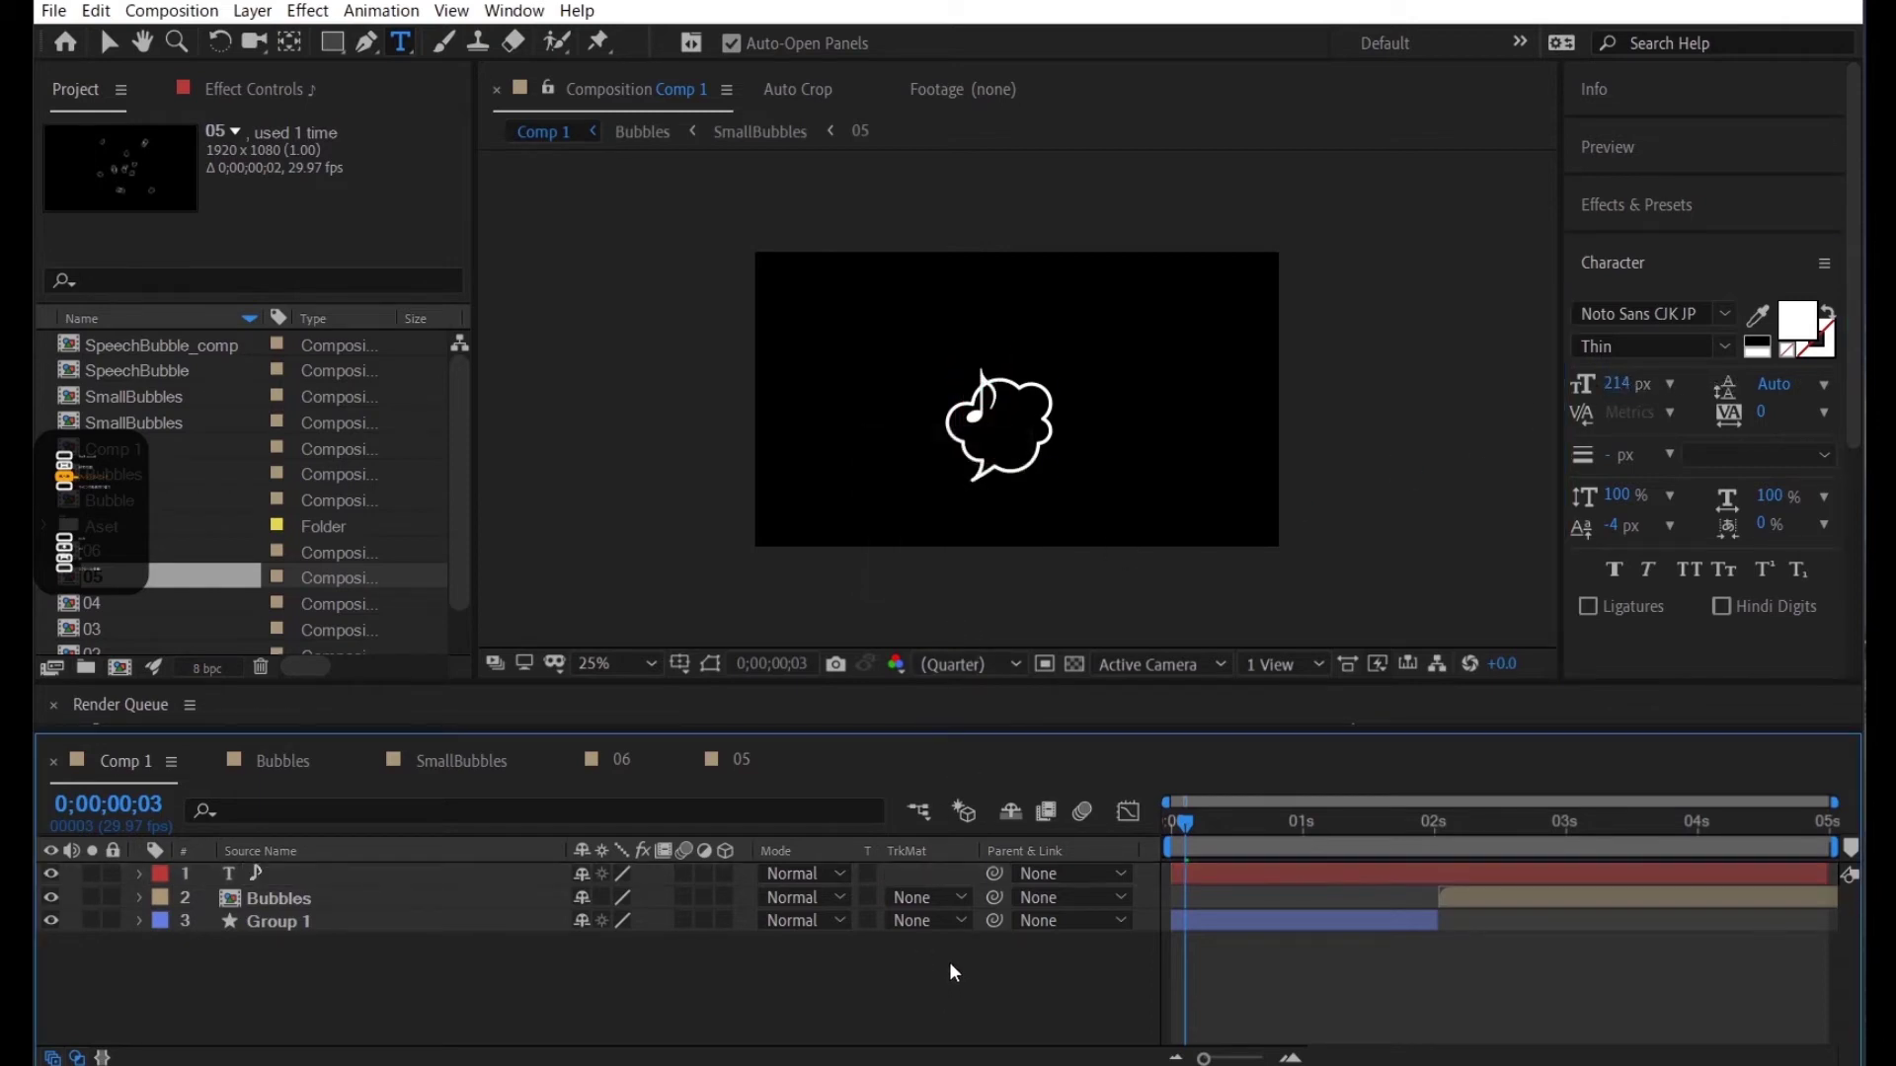
Centre the ♪ in the bubble and resize it to about 160 px
key("v")
left_click_drag(982, 407, 1001, 432)
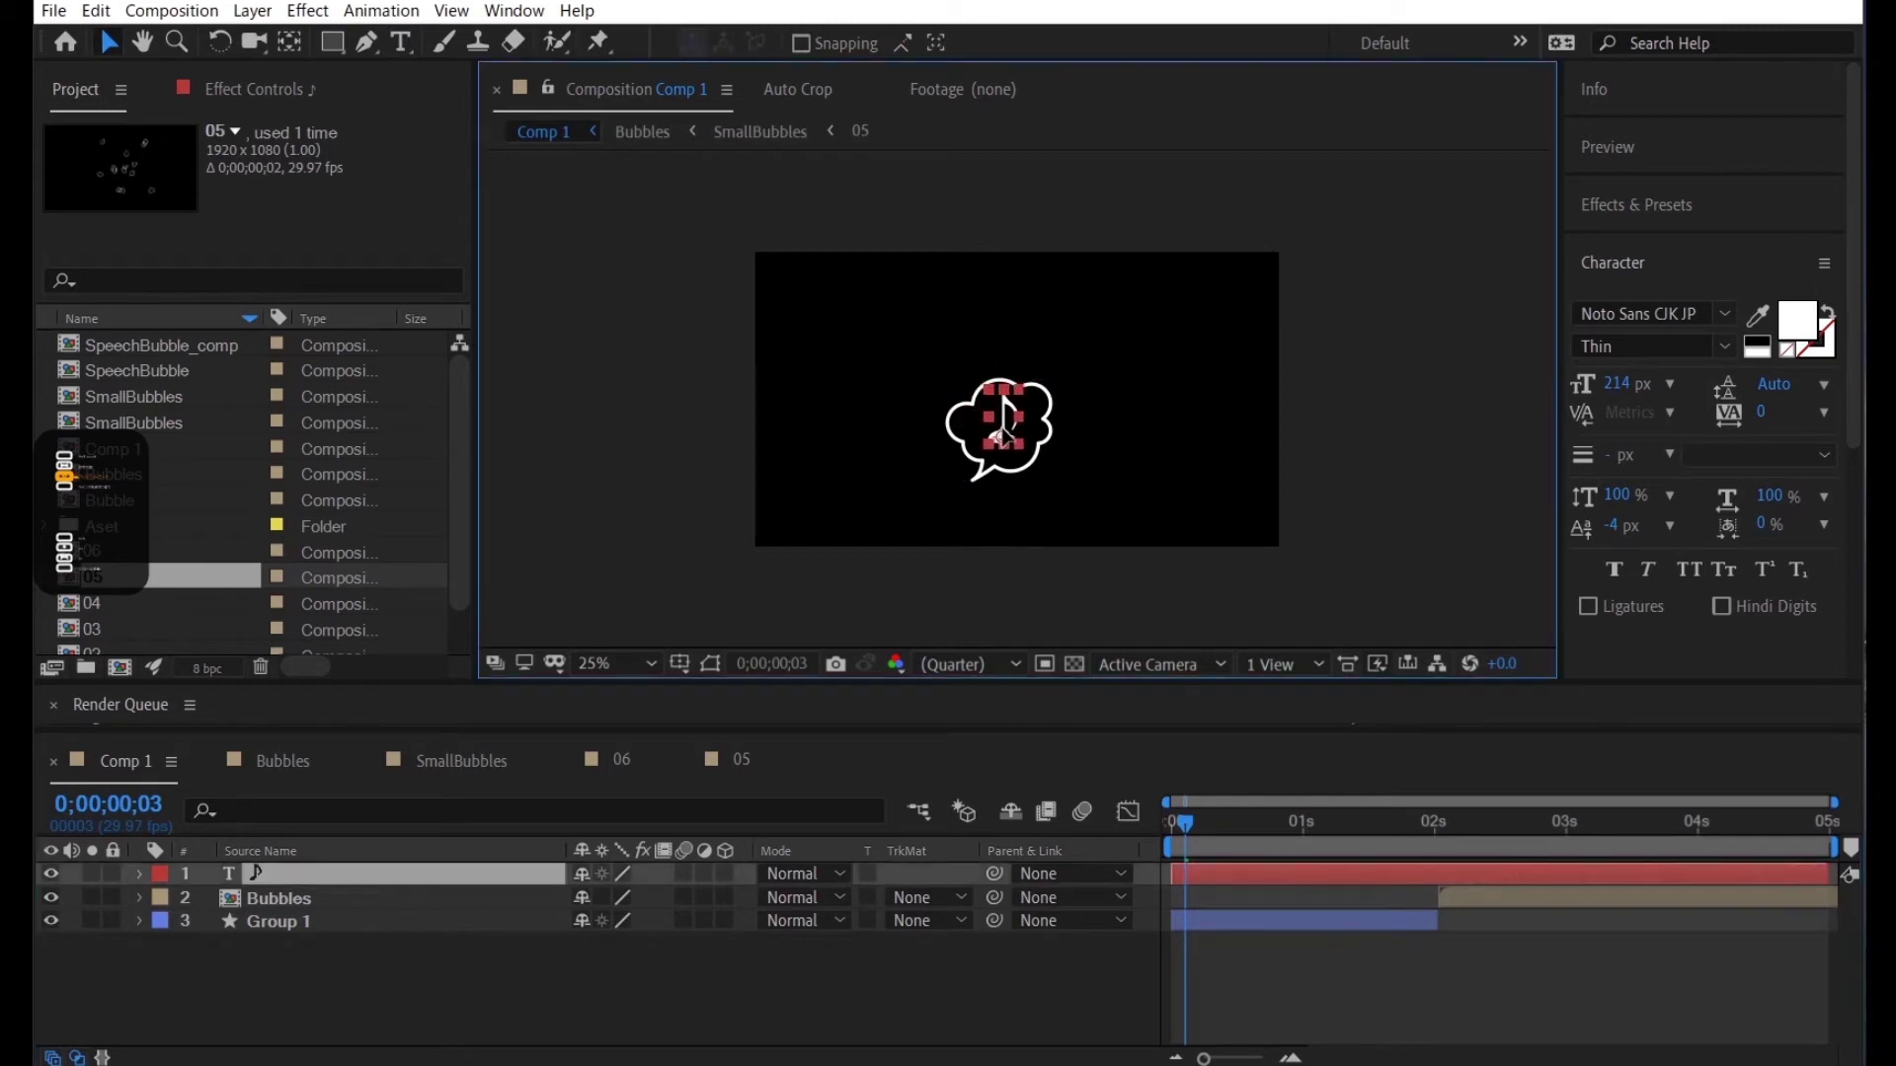
left_click(1037, 515)
left_click(1006, 436)
double_click(1008, 435)
mouse_move(1627, 384)
left_mouse_down()
mouse_move(1562, 391)
mouse_move(1473, 520)
left_mouse_up()
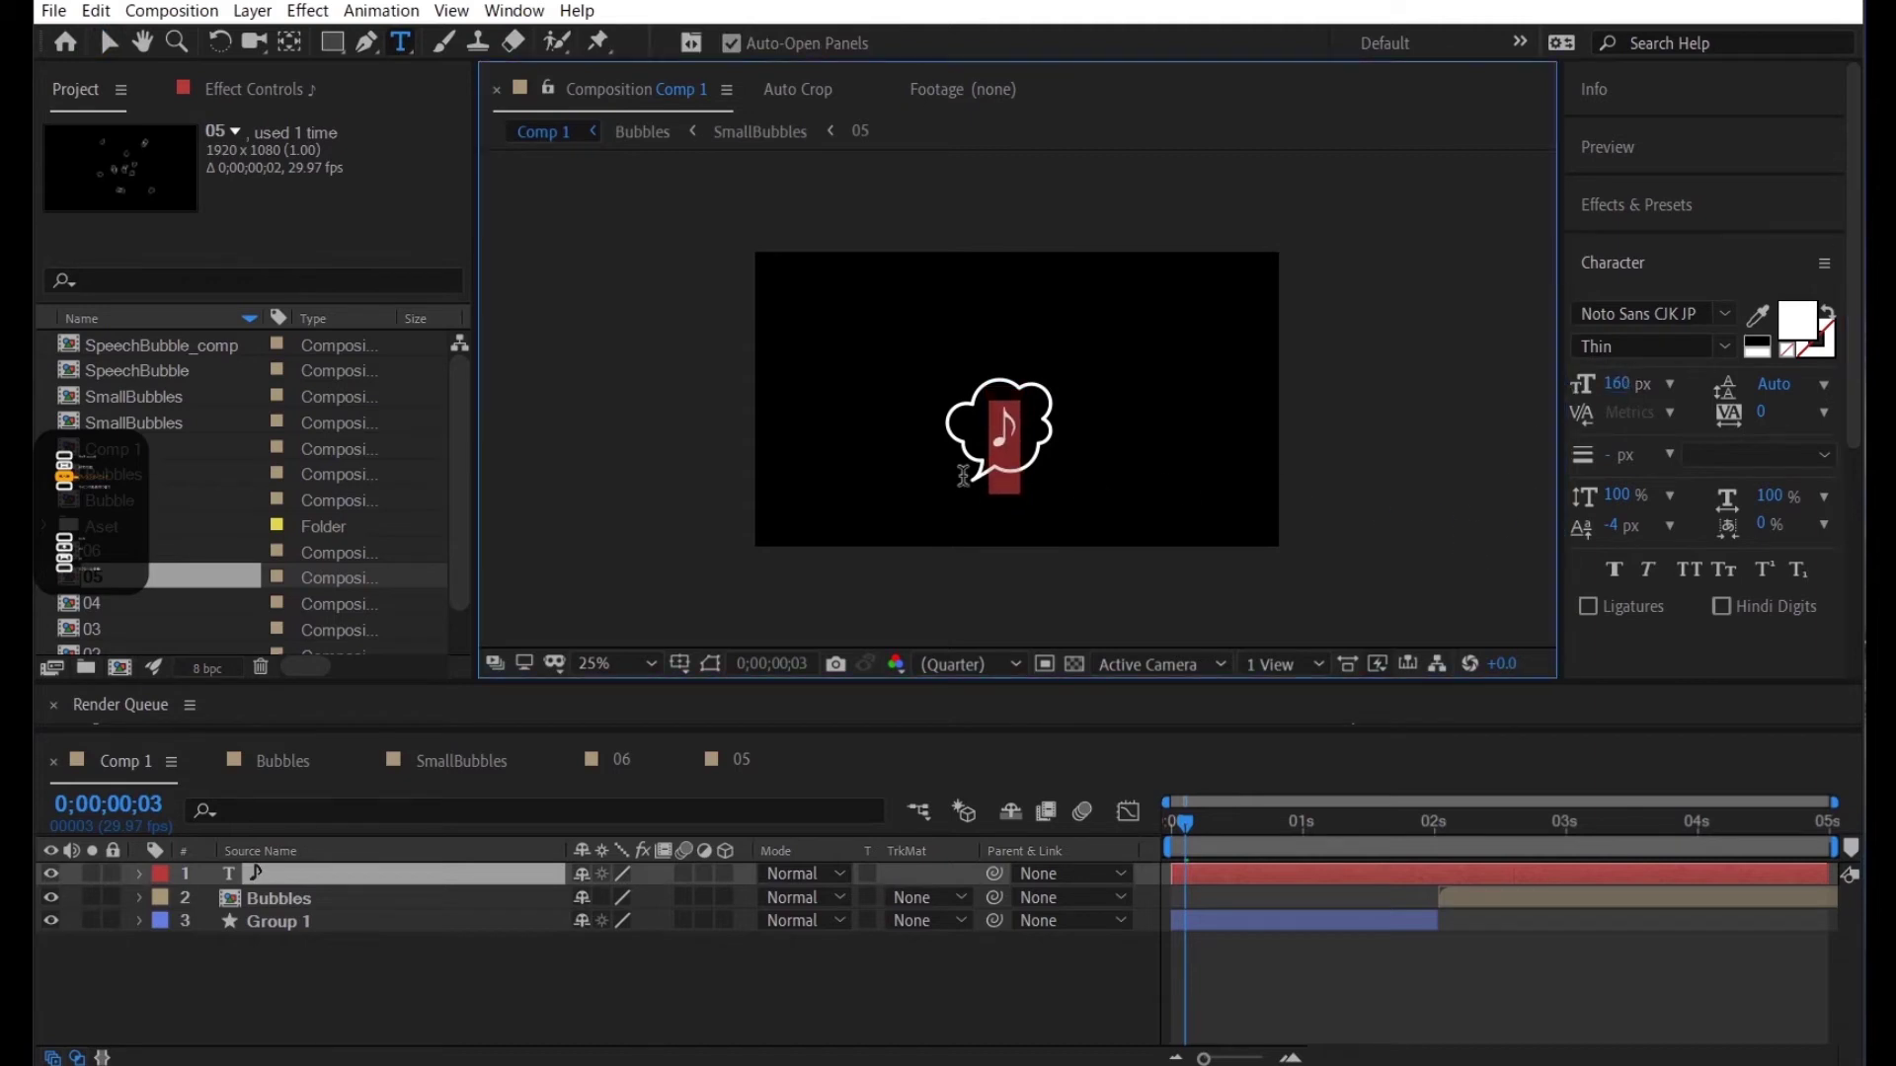
left_click(968, 1004)
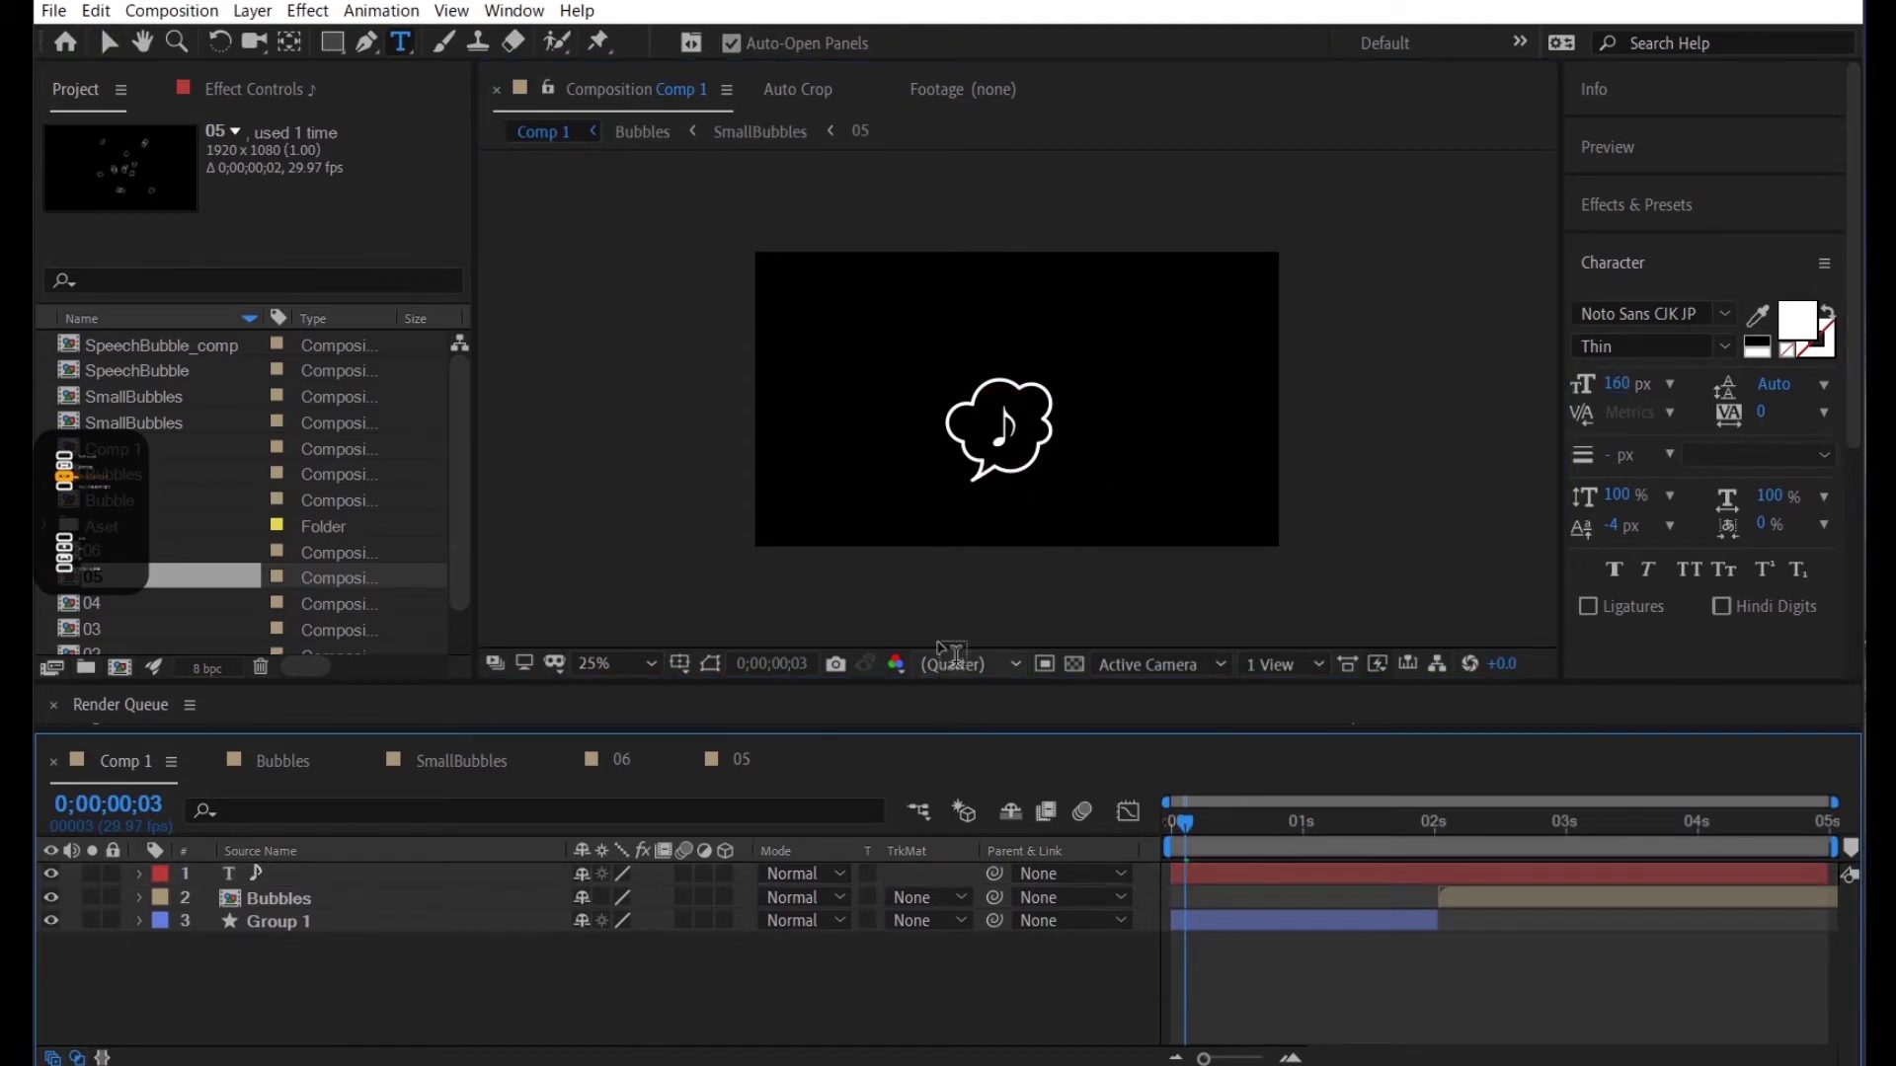
Recheck the note text, clear the selection, and select the Group 1 layer
key("v")
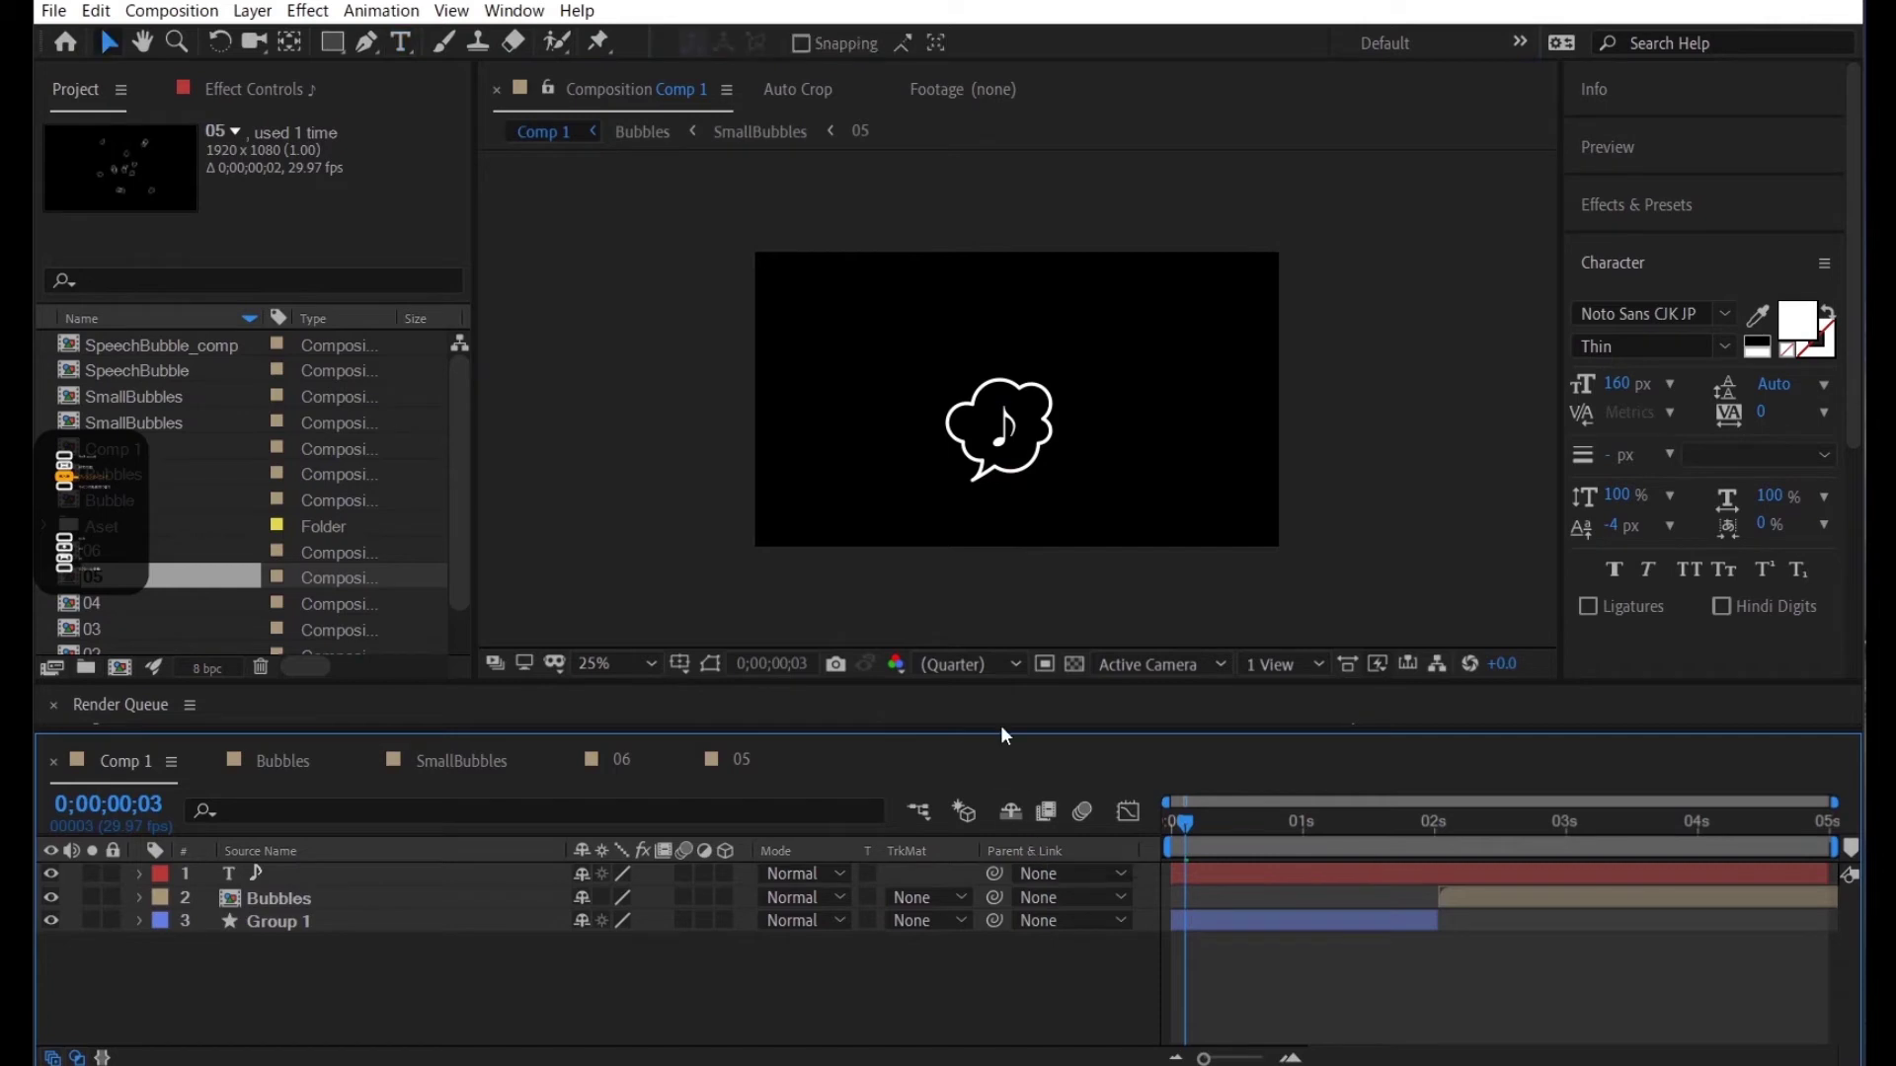
double_click(1005, 426)
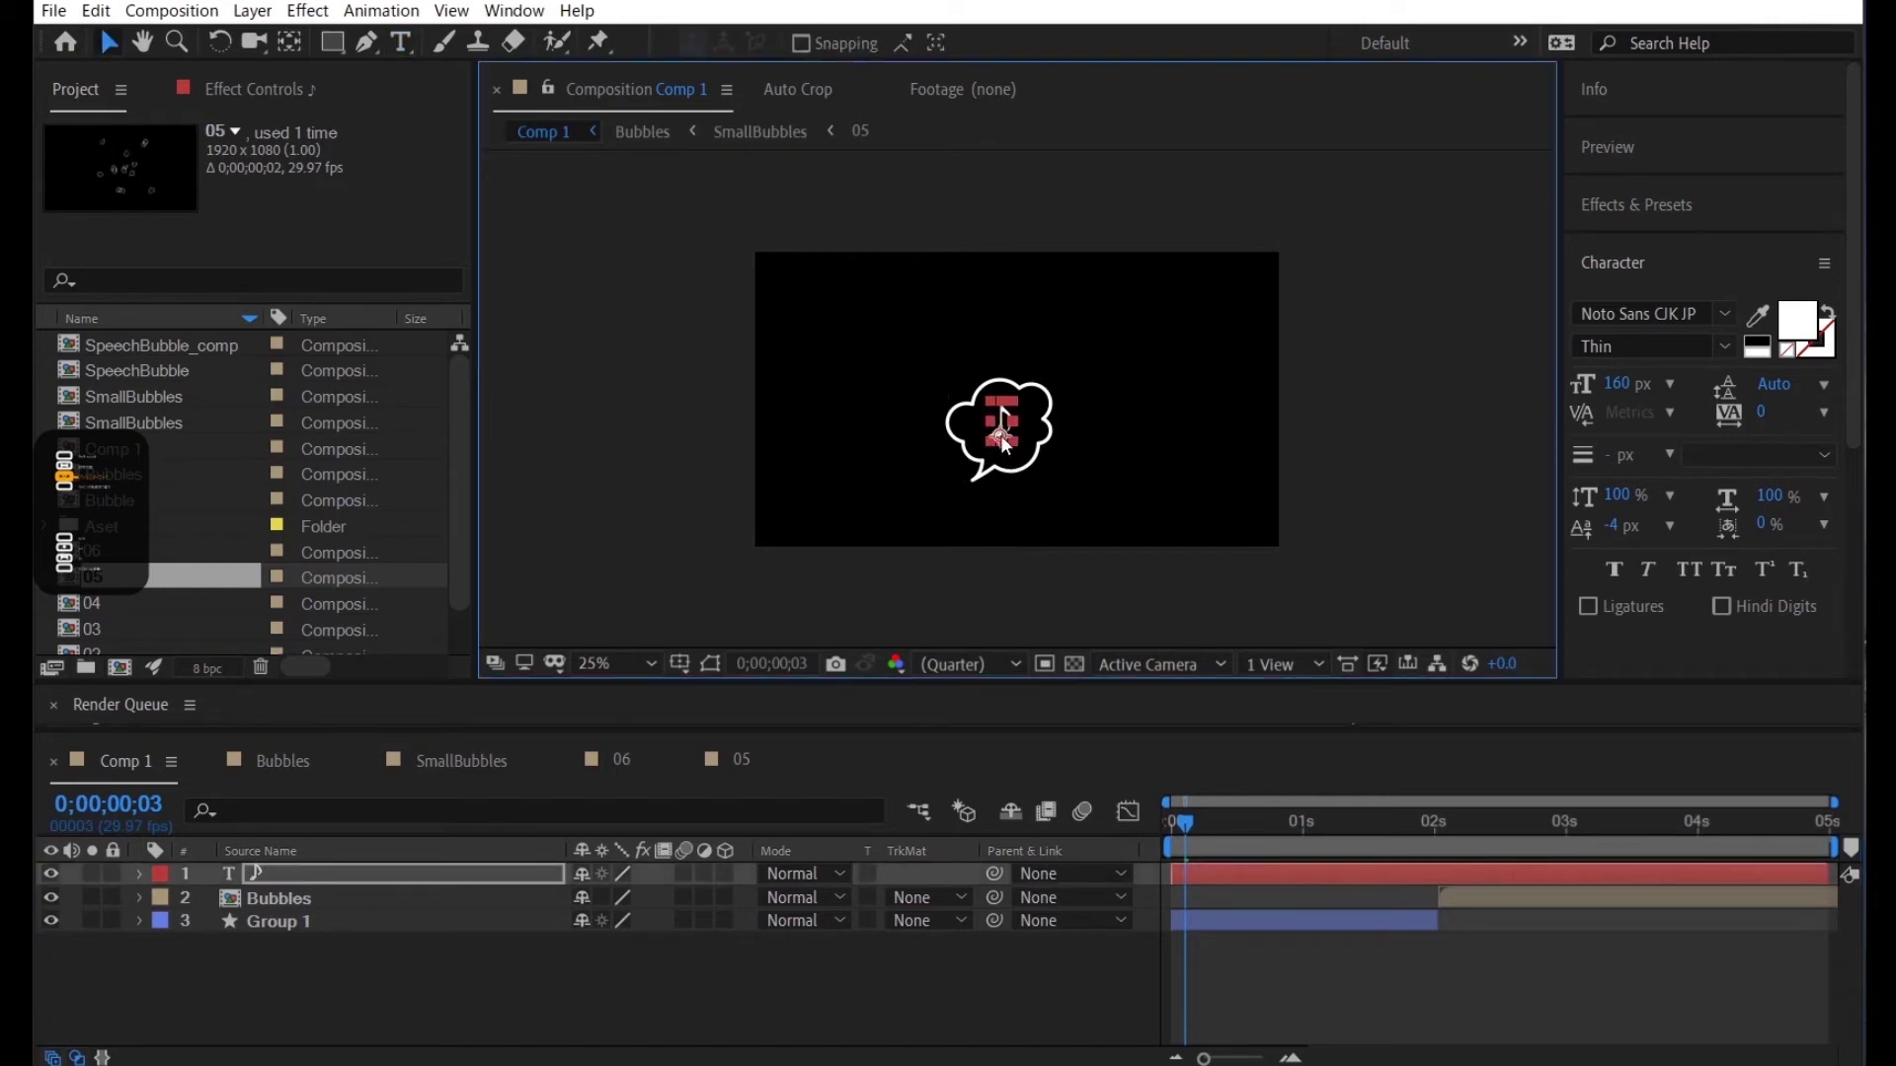
left_click(1017, 509)
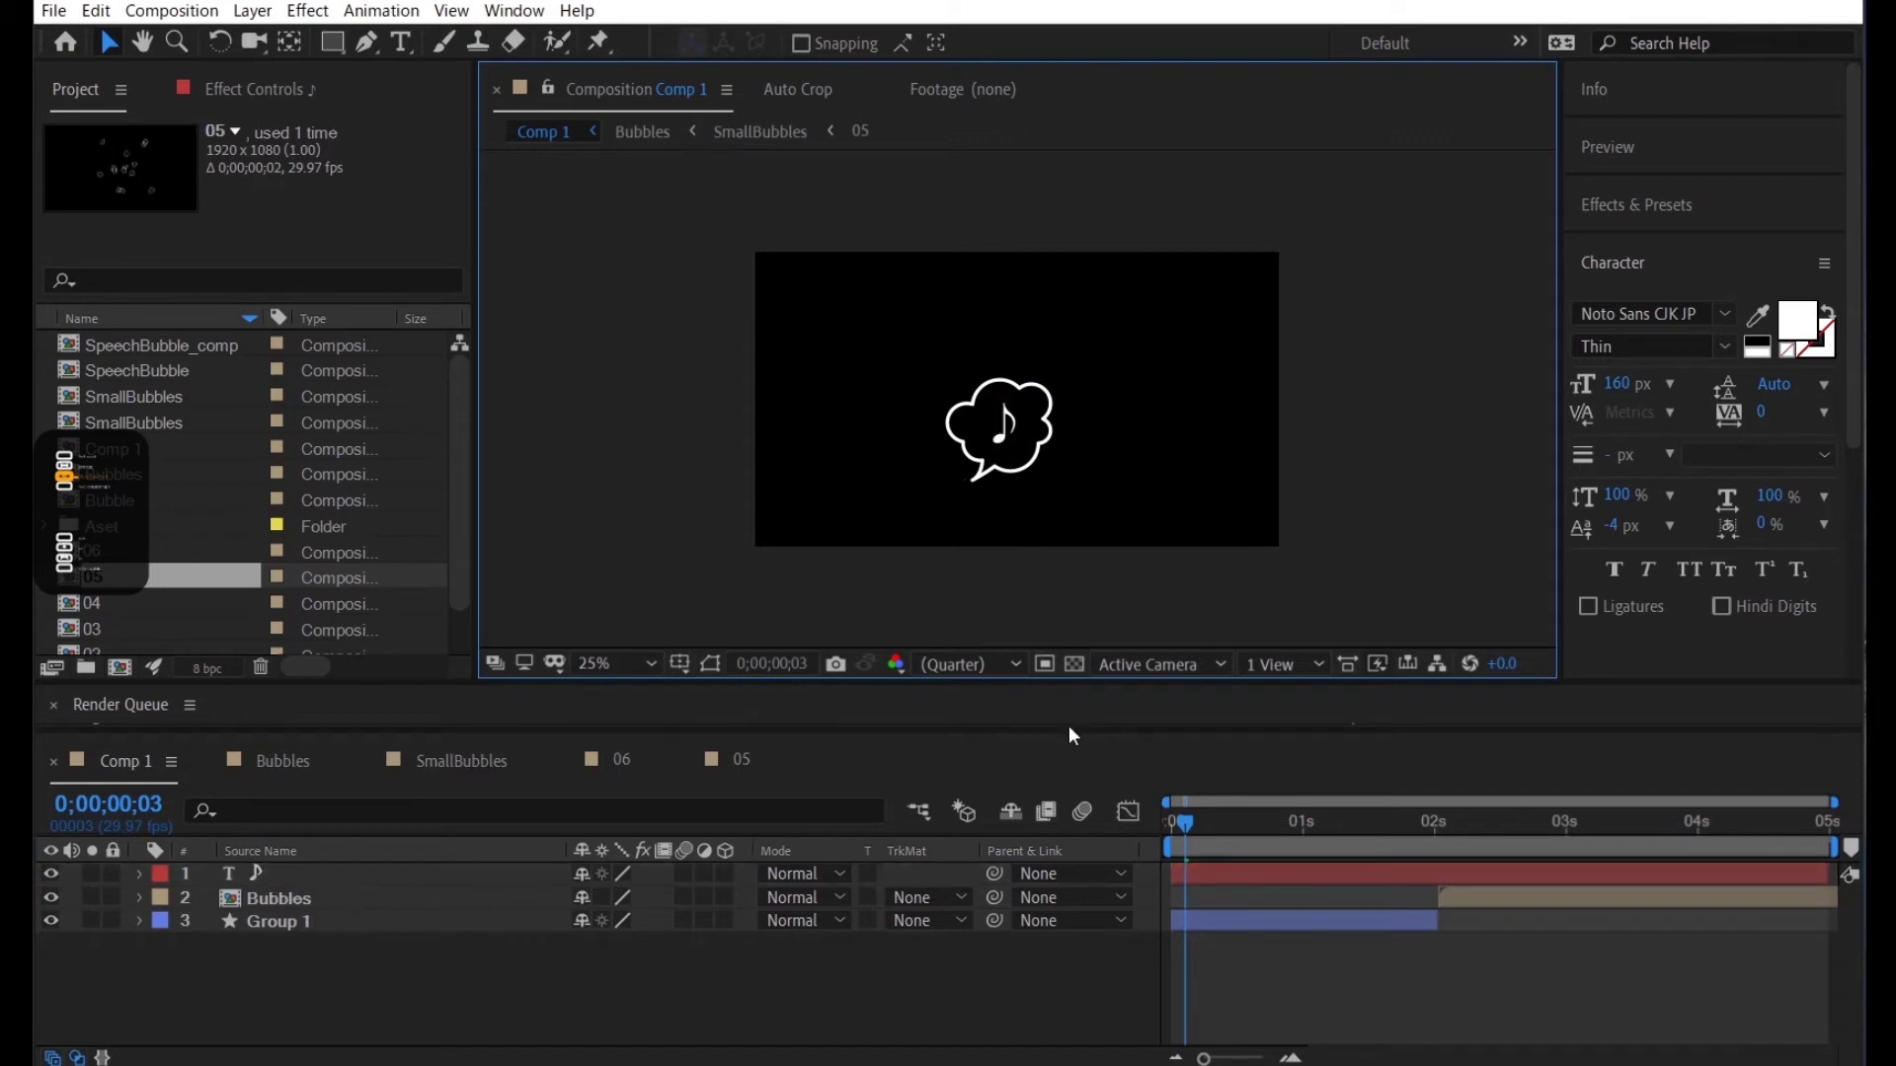
left_click(1015, 1011)
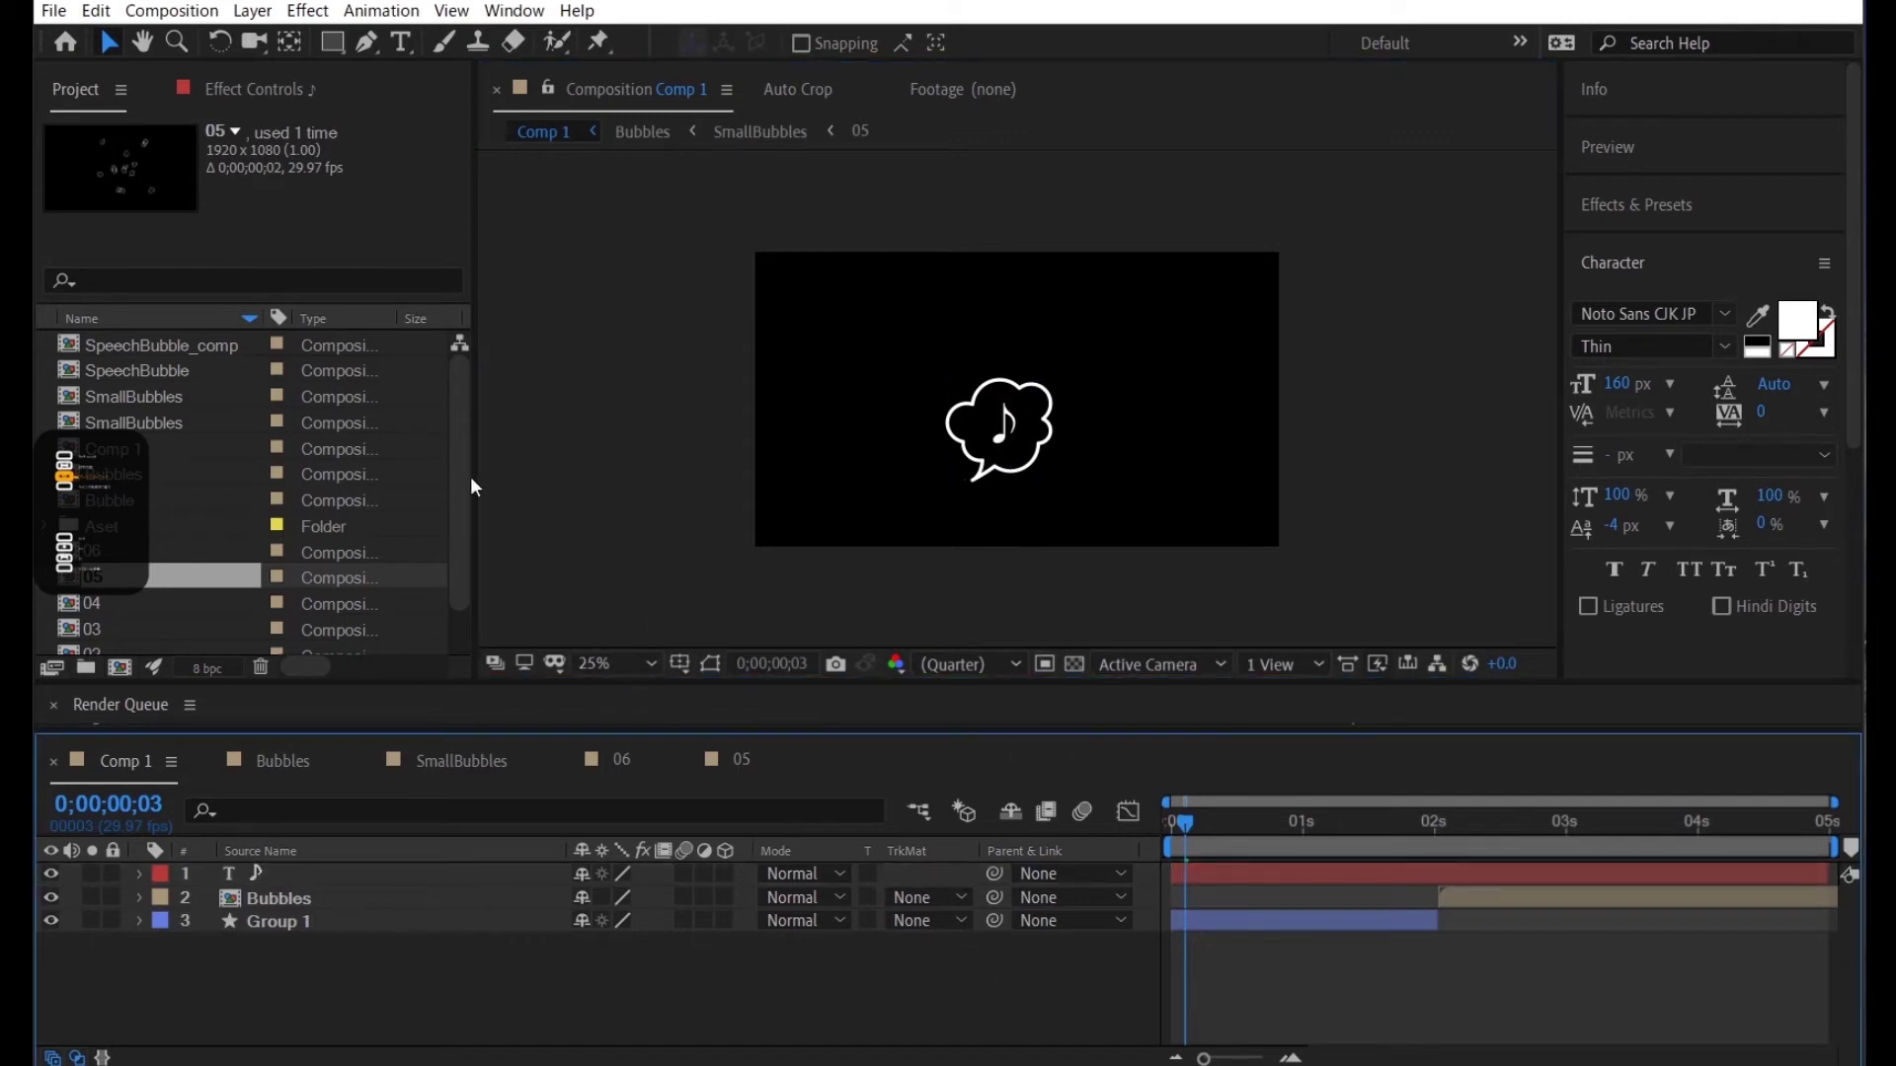
left_click_drag(468, 501, 464, 571)
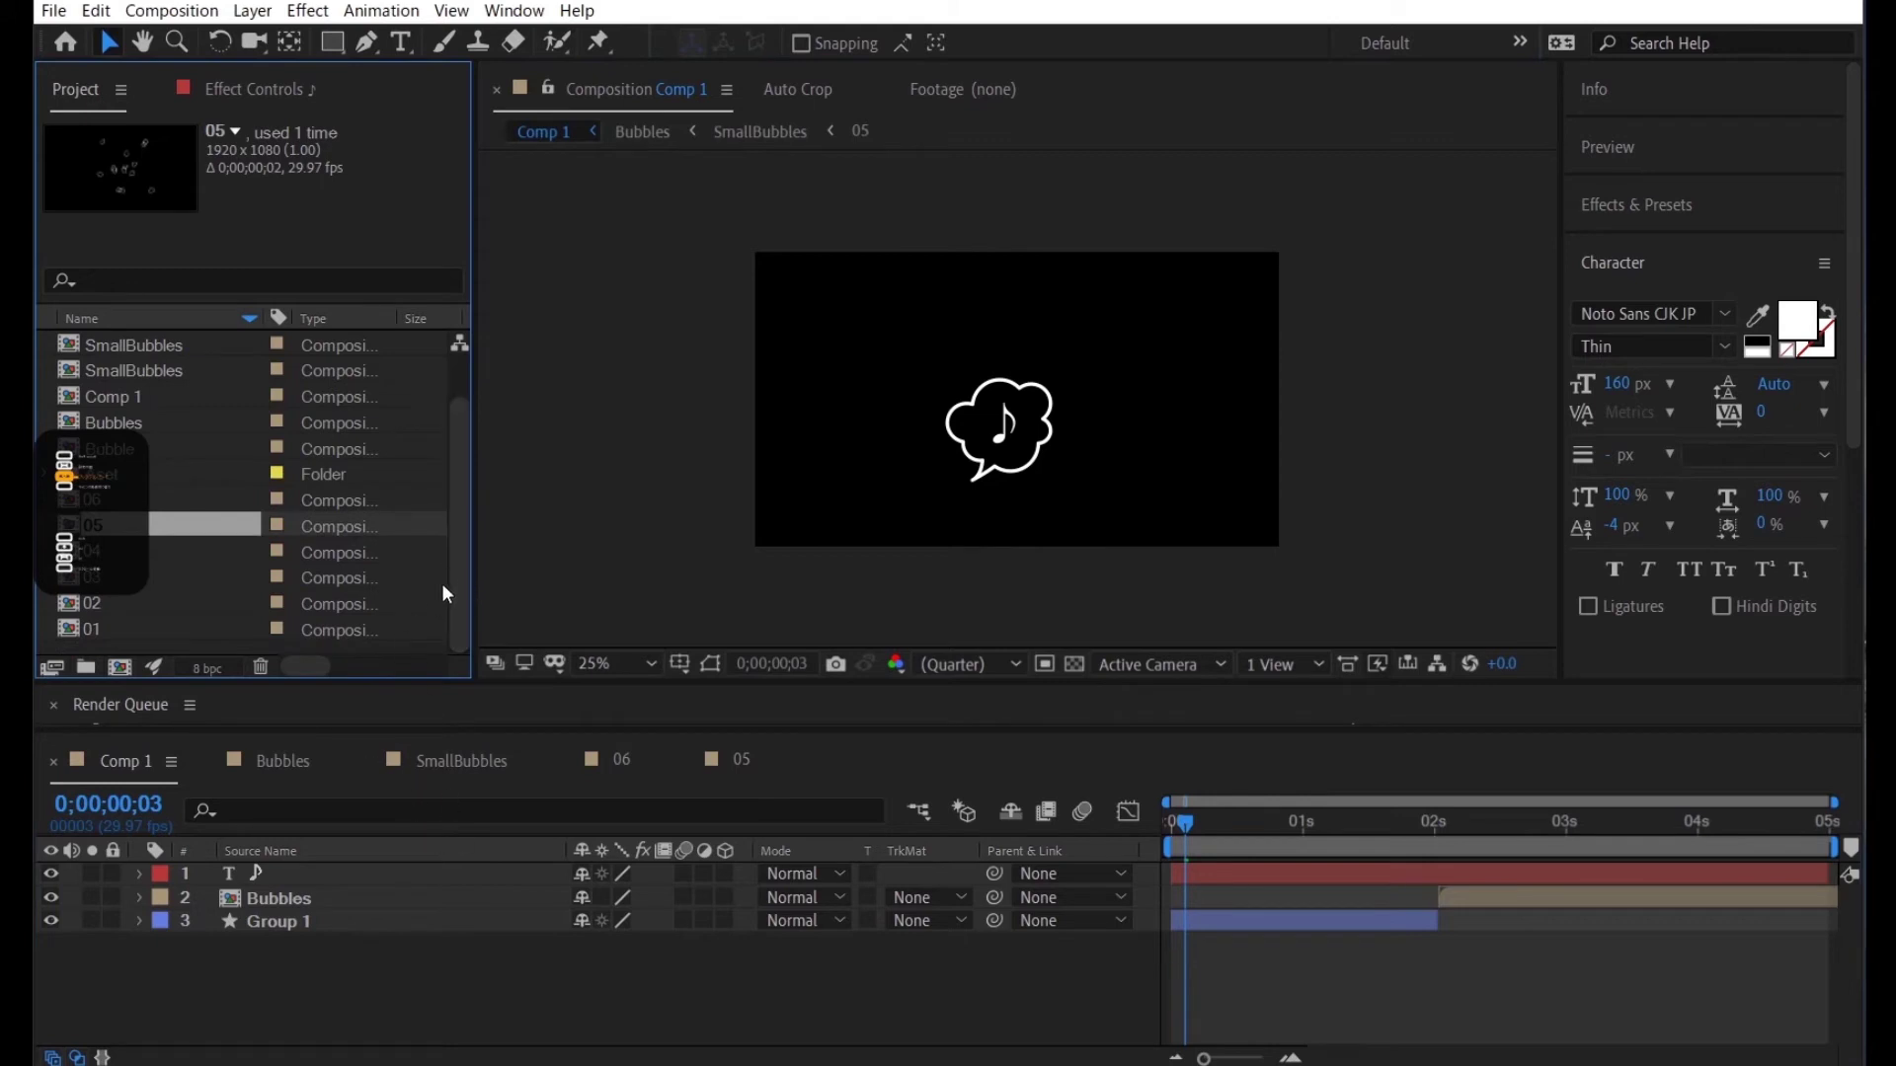
left_click(802, 964)
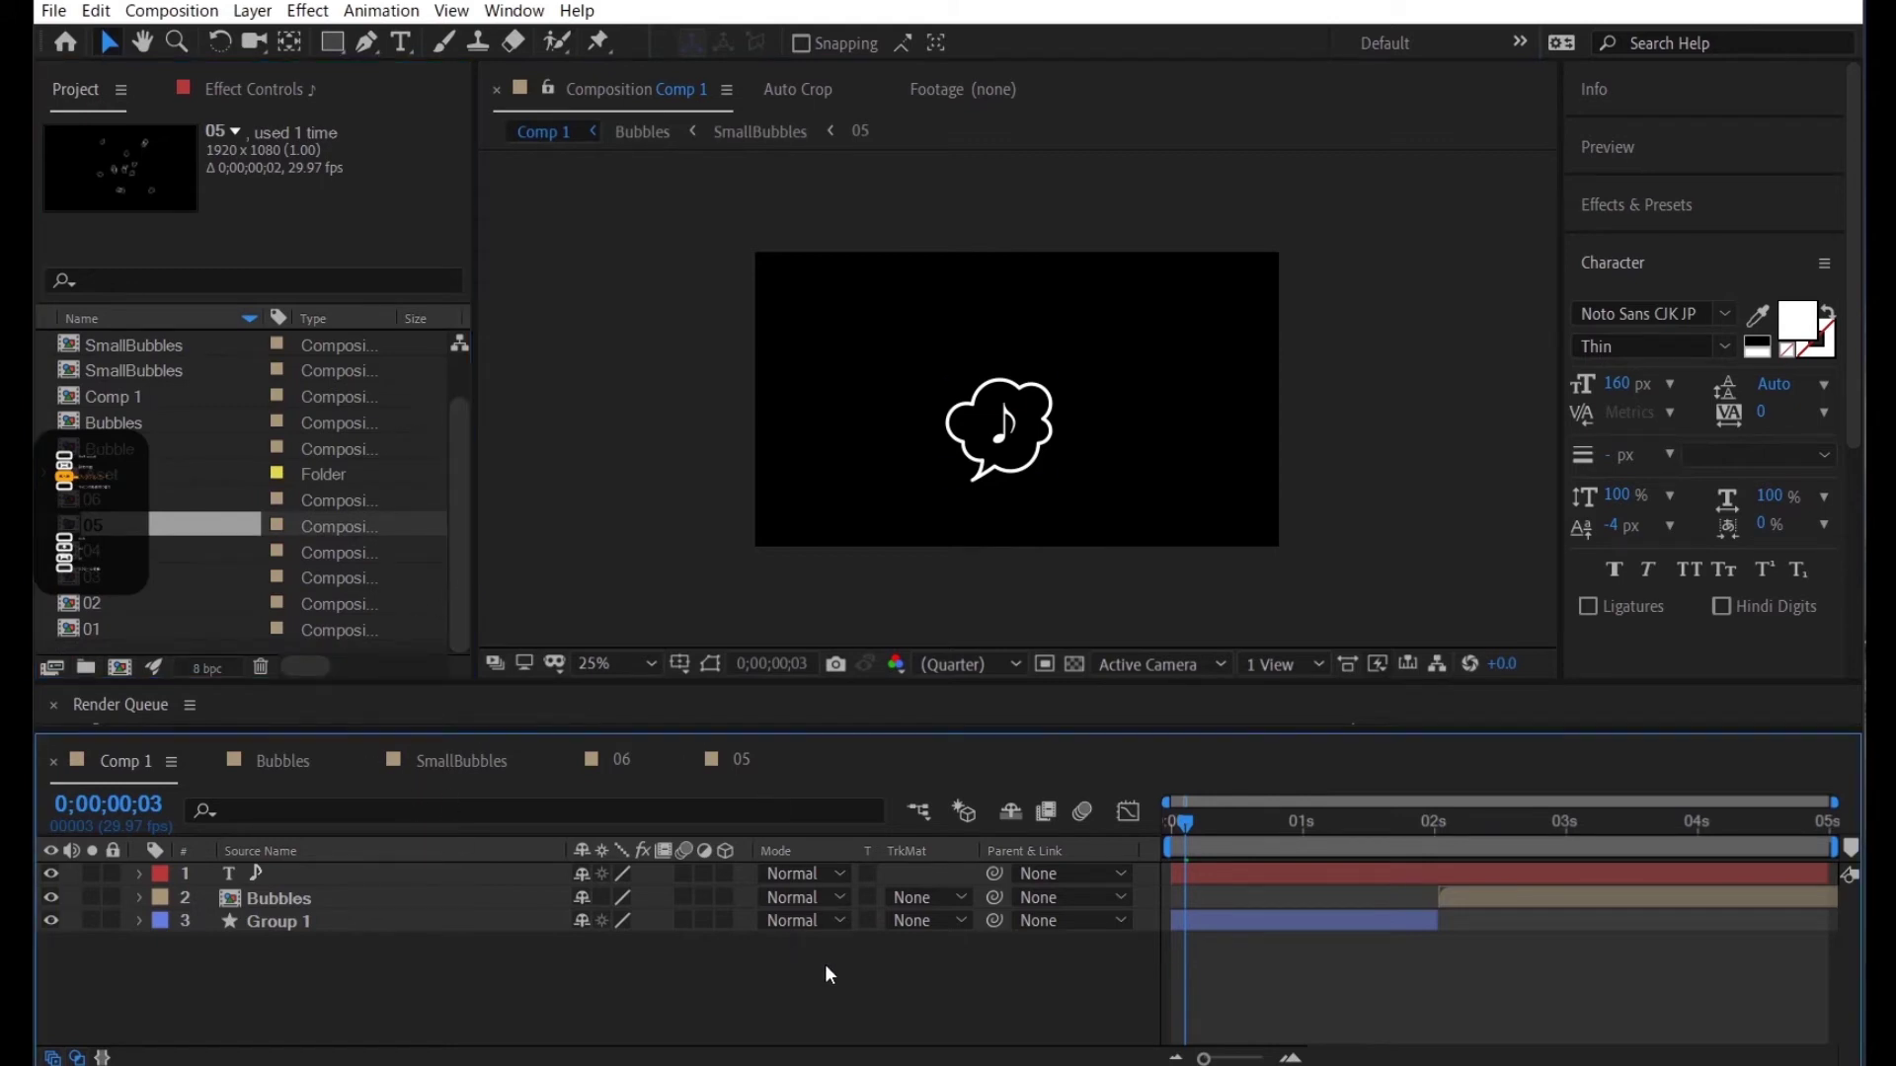
left_click(296, 920)
Select the ♪, Bubbles and Group 1 layers and pre-compose them as 'SpeechBubble'
left_click(316, 877, "shift")
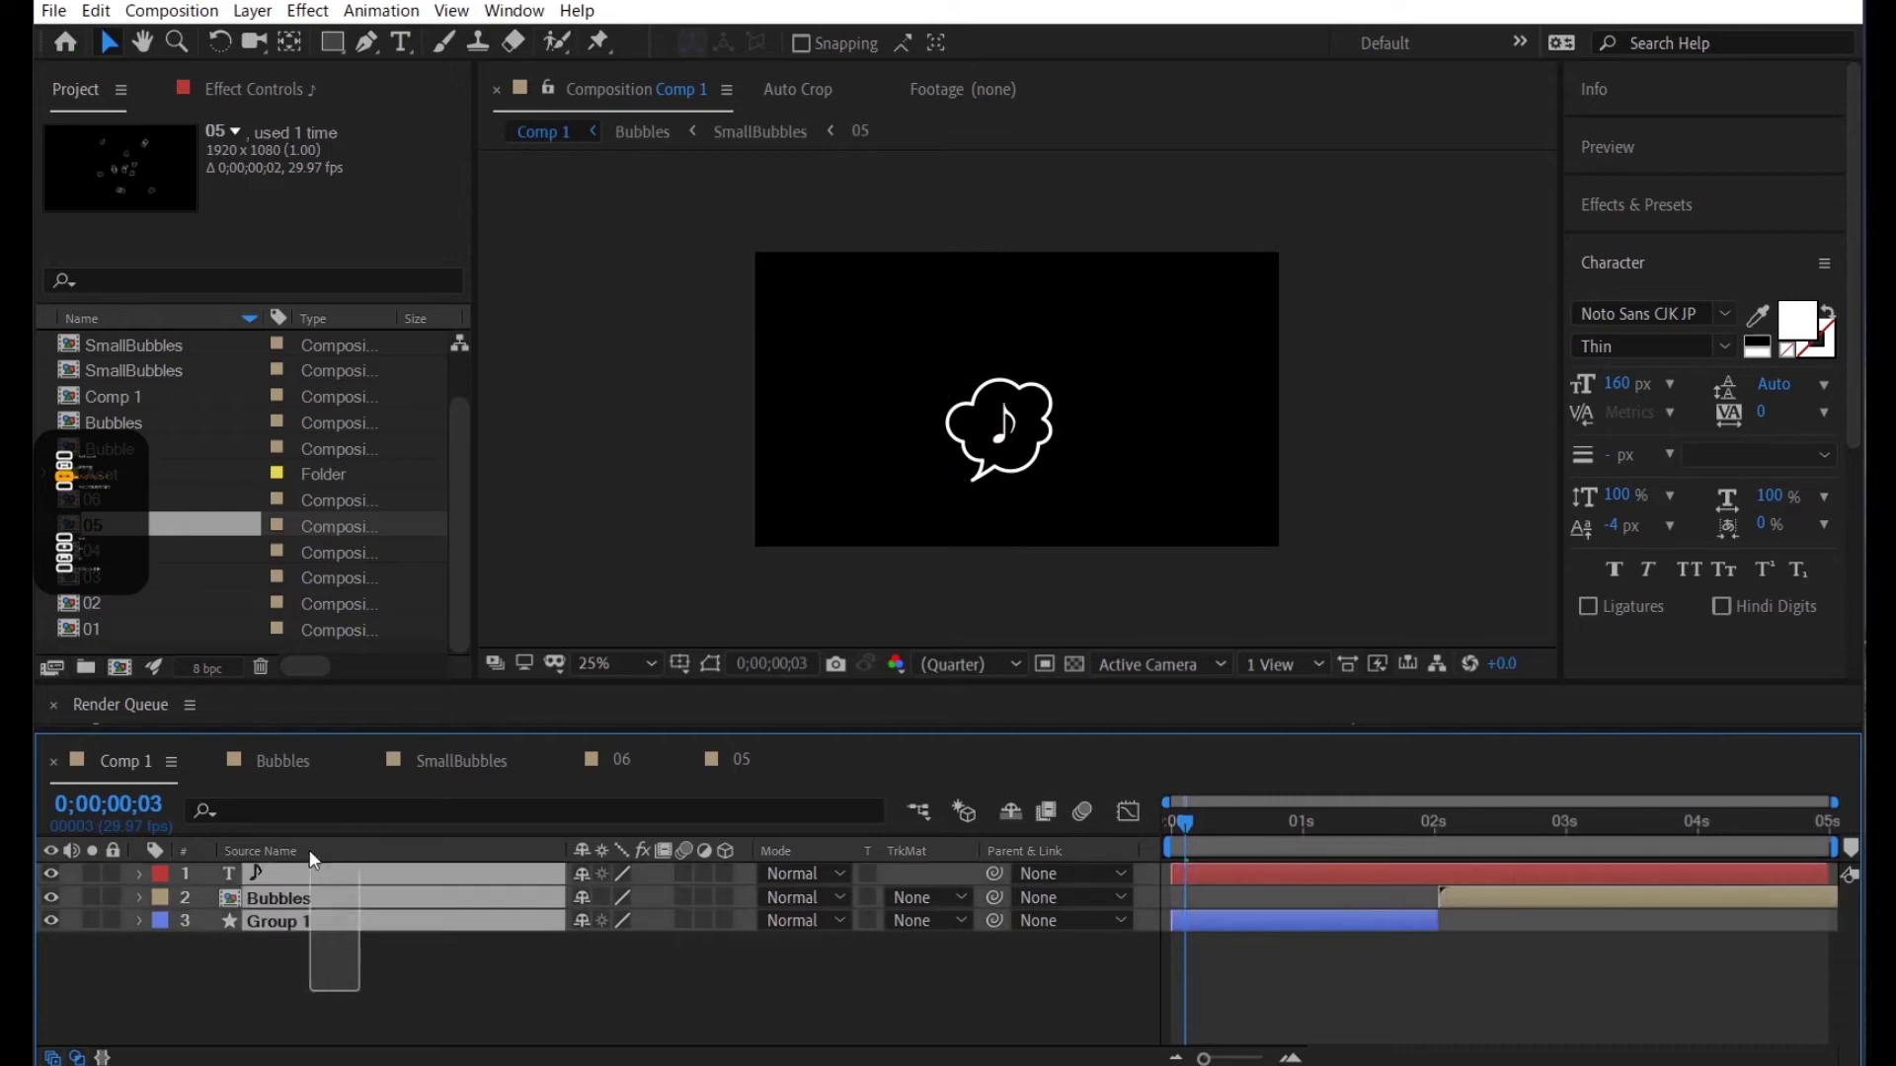
right_click(311, 902)
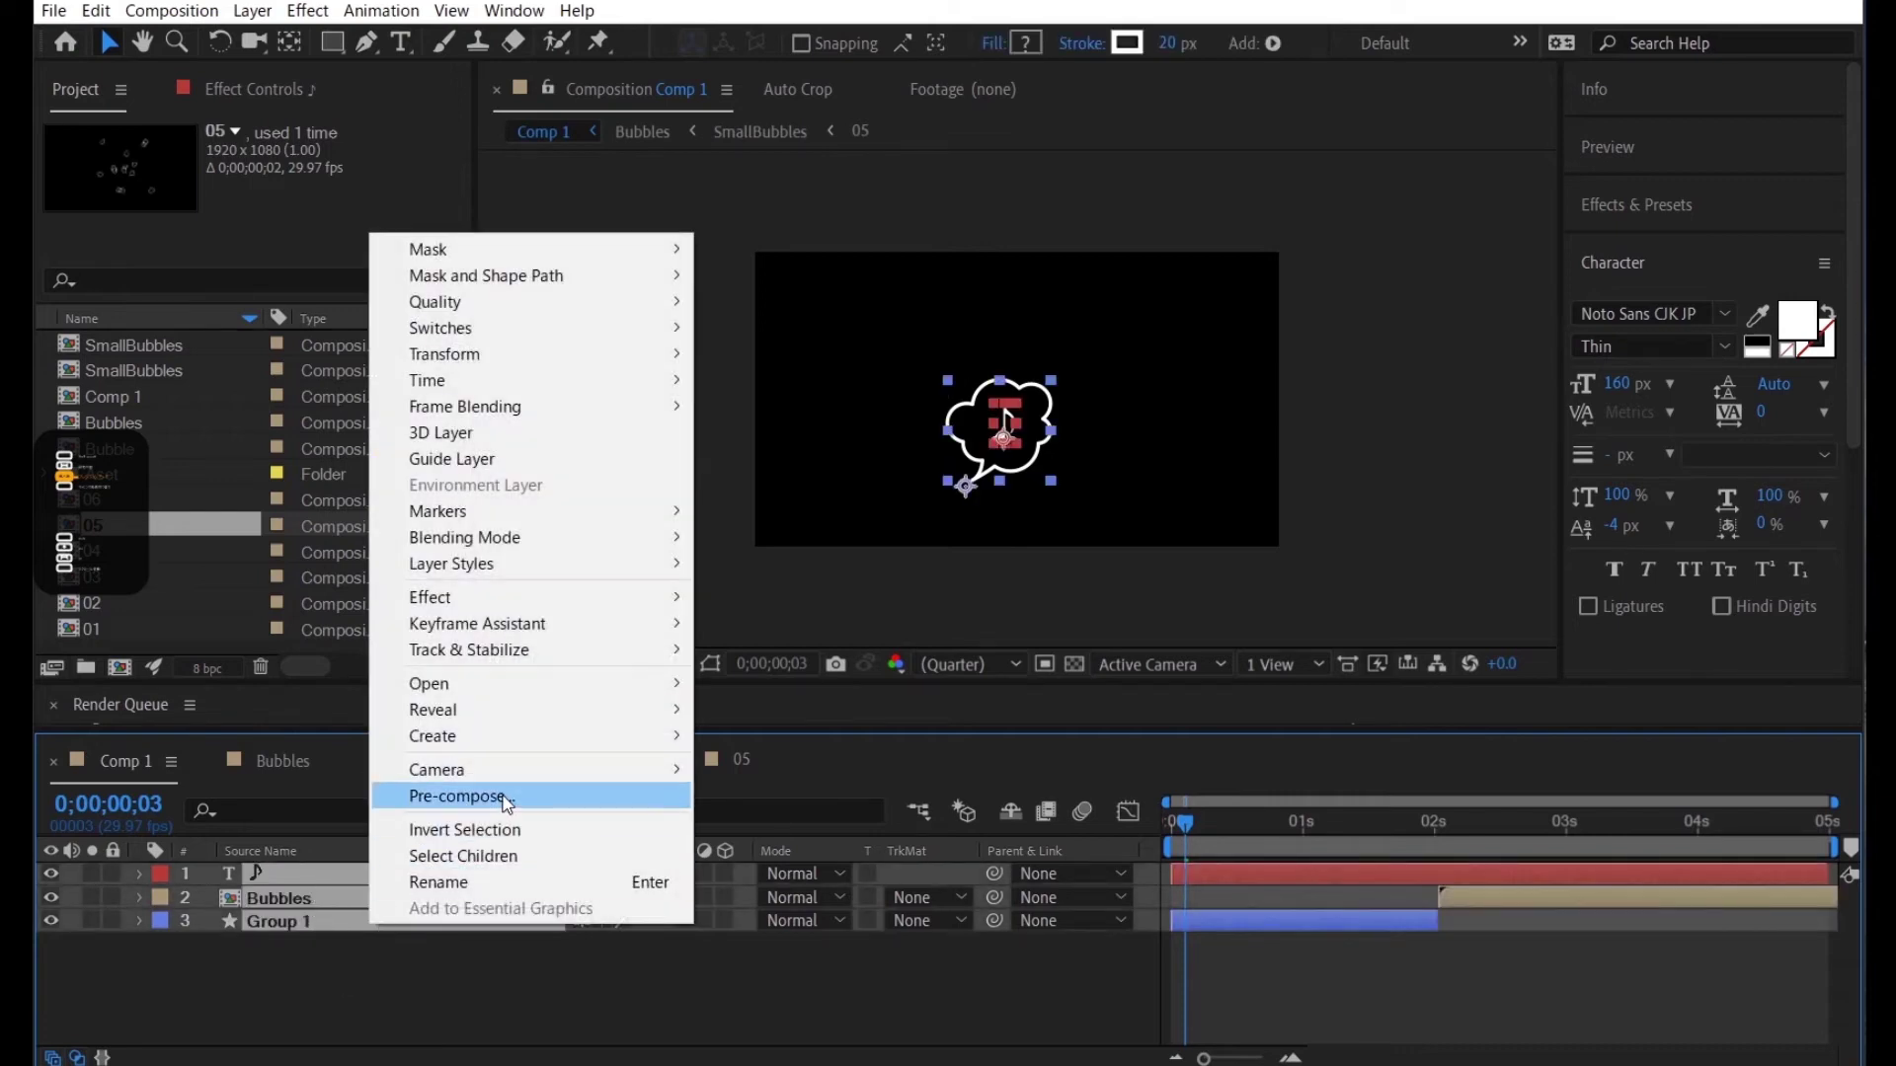
left_click(498, 790)
type("SpeechBubble")
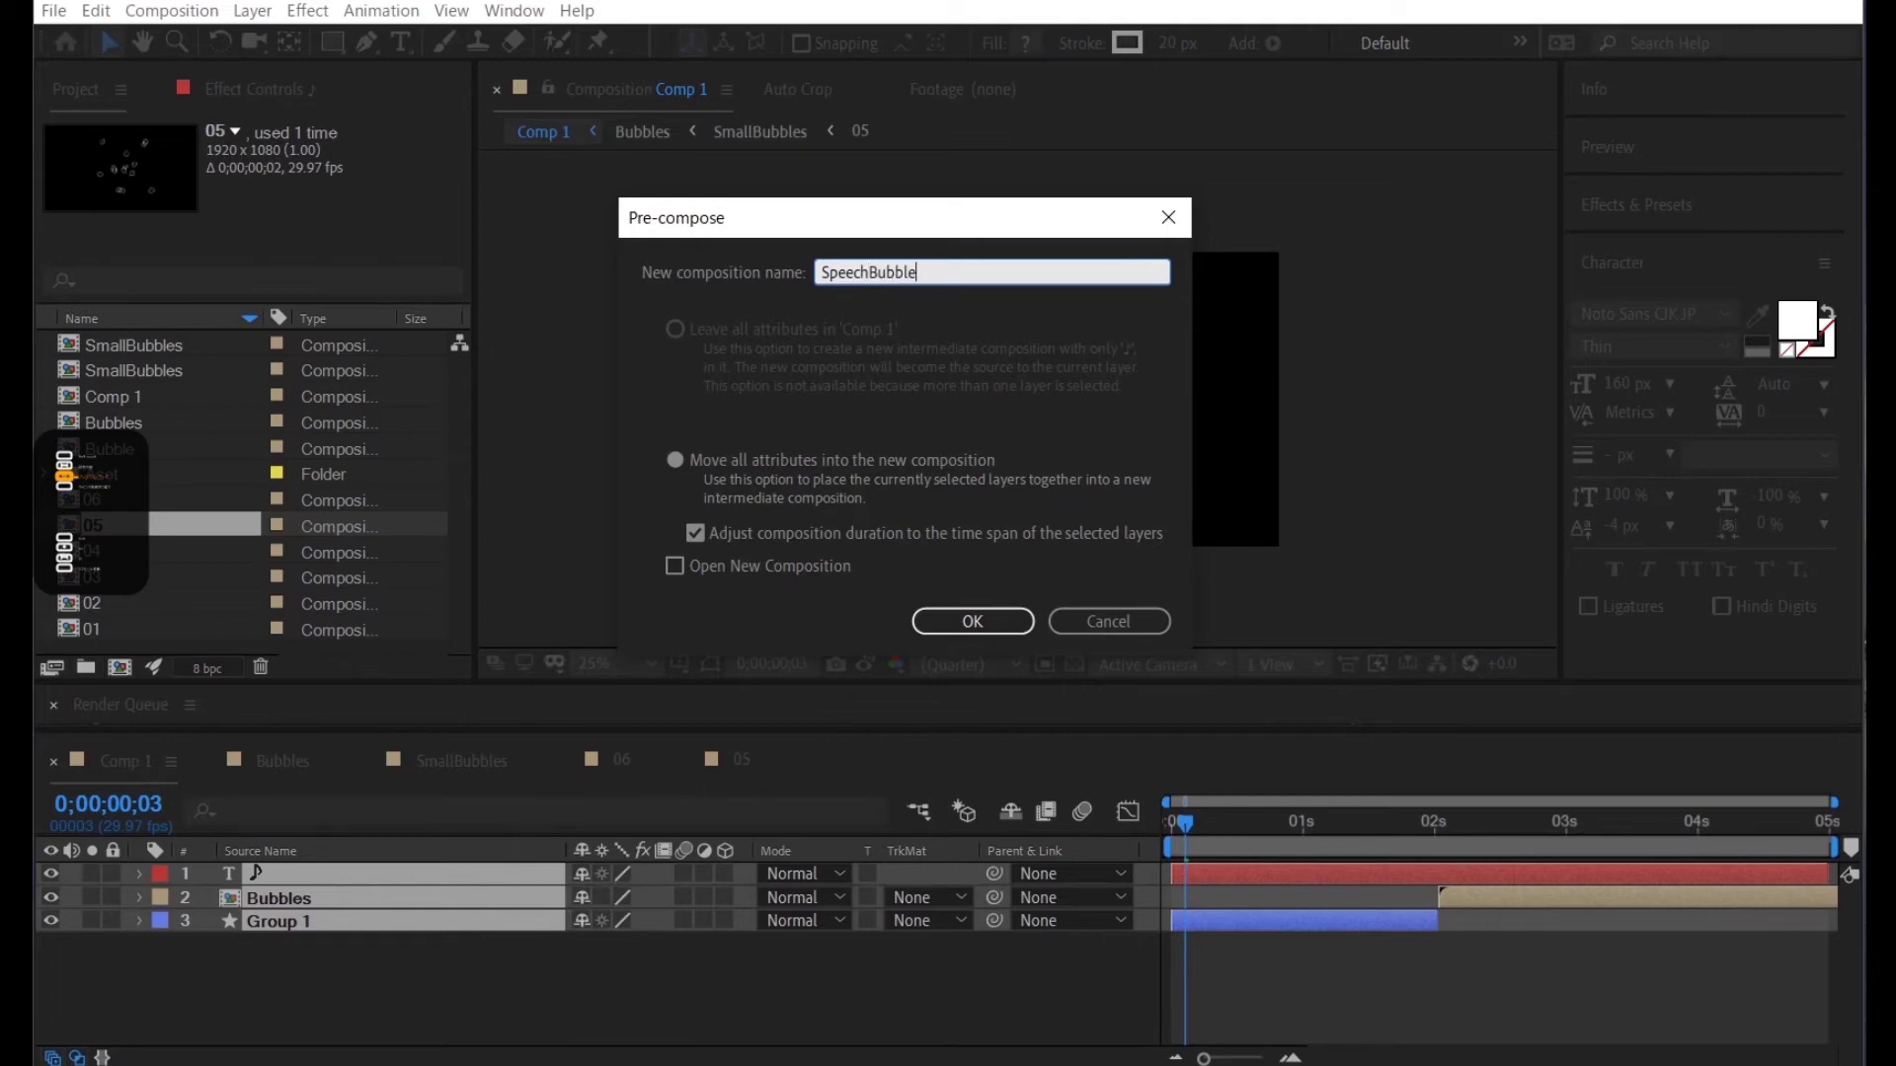
key("Return")
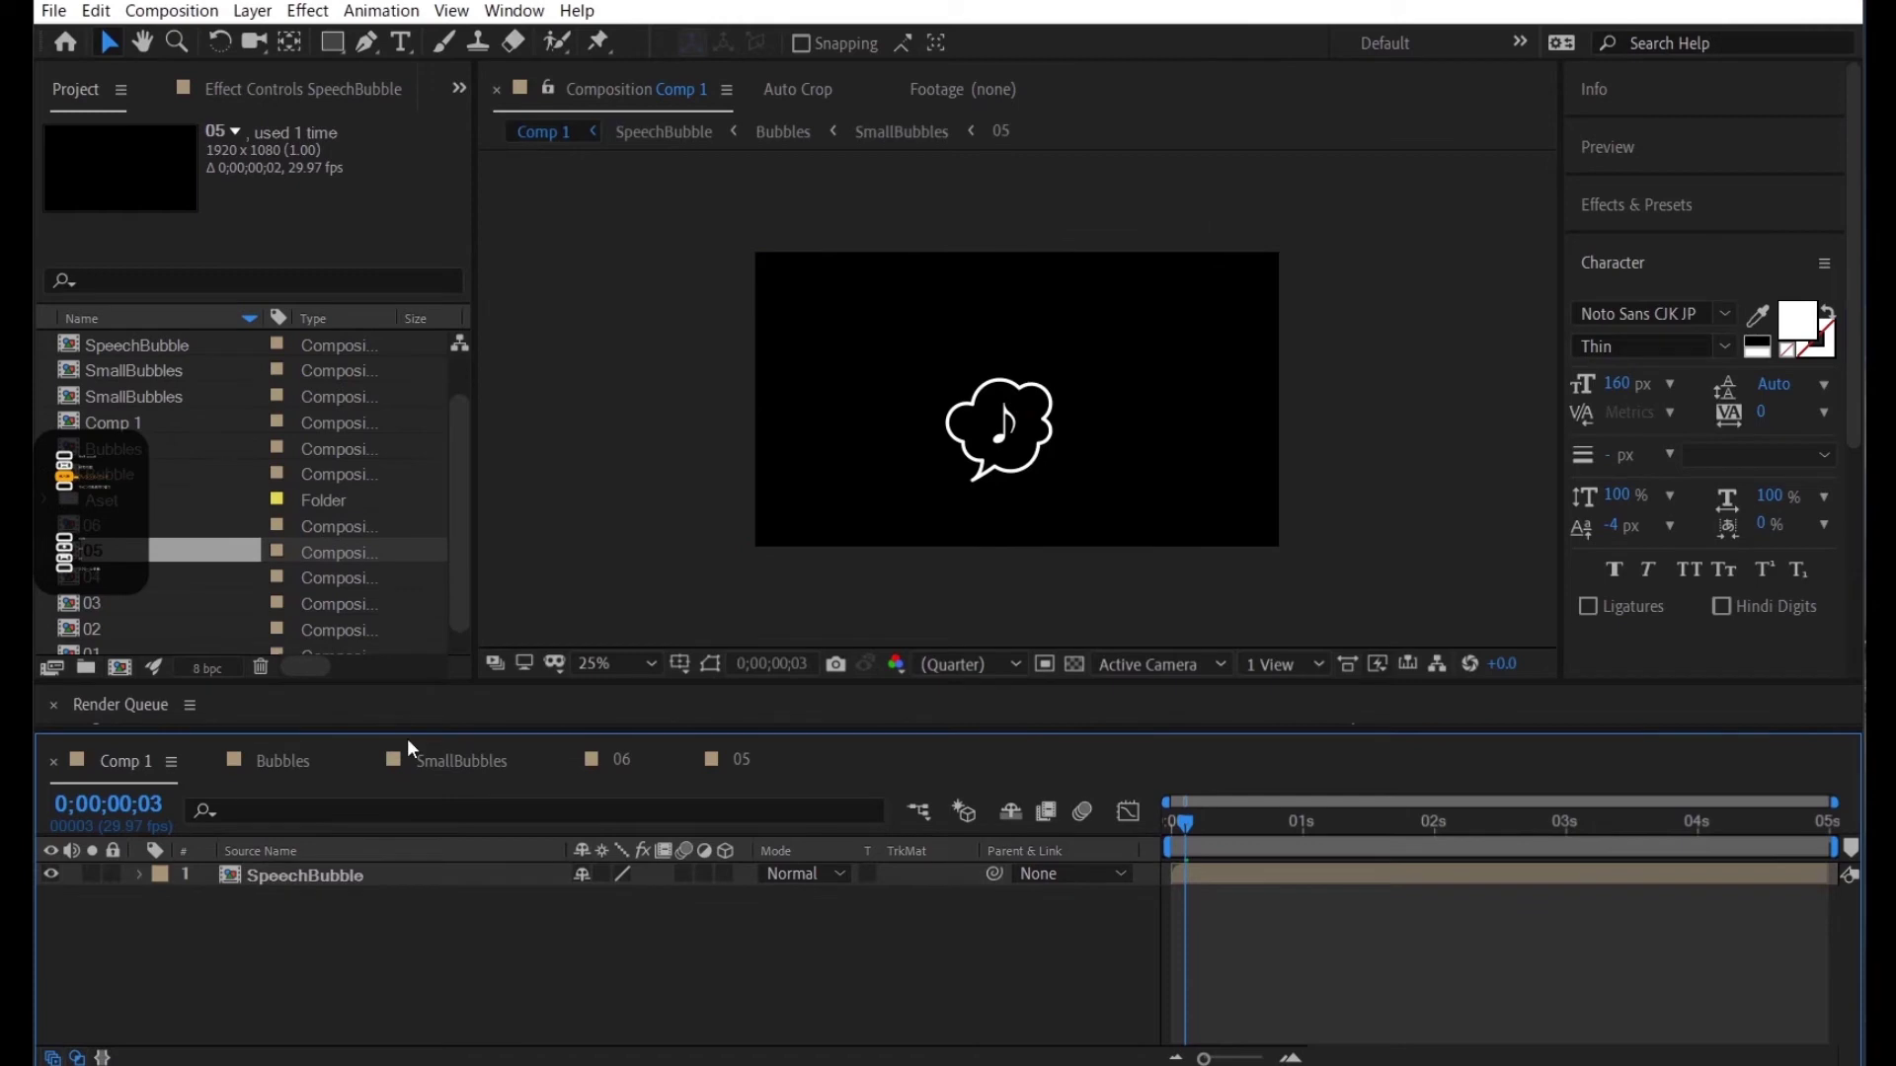
Add Child - 33631.mp4 from the Aset folder beneath the SpeechBubble layer
scroll(434, 534, "down", 1)
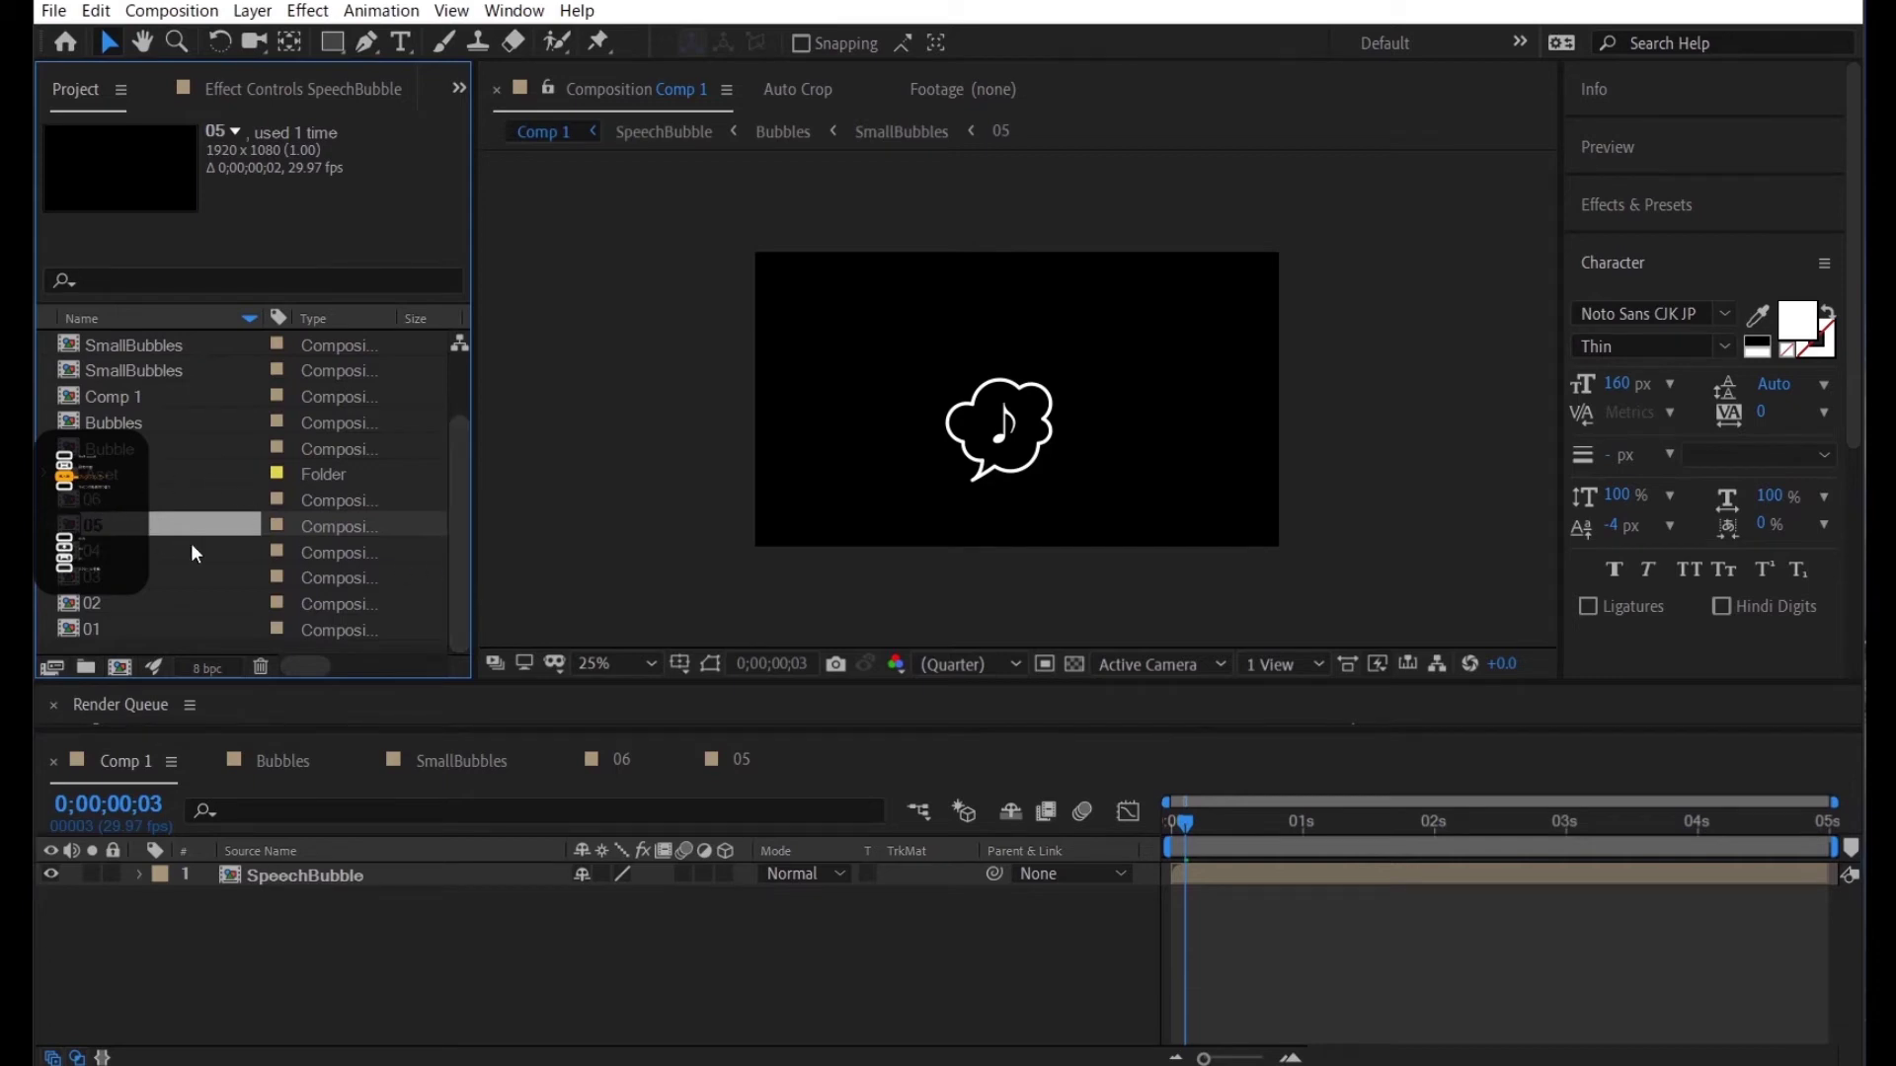
left_click(296, 526)
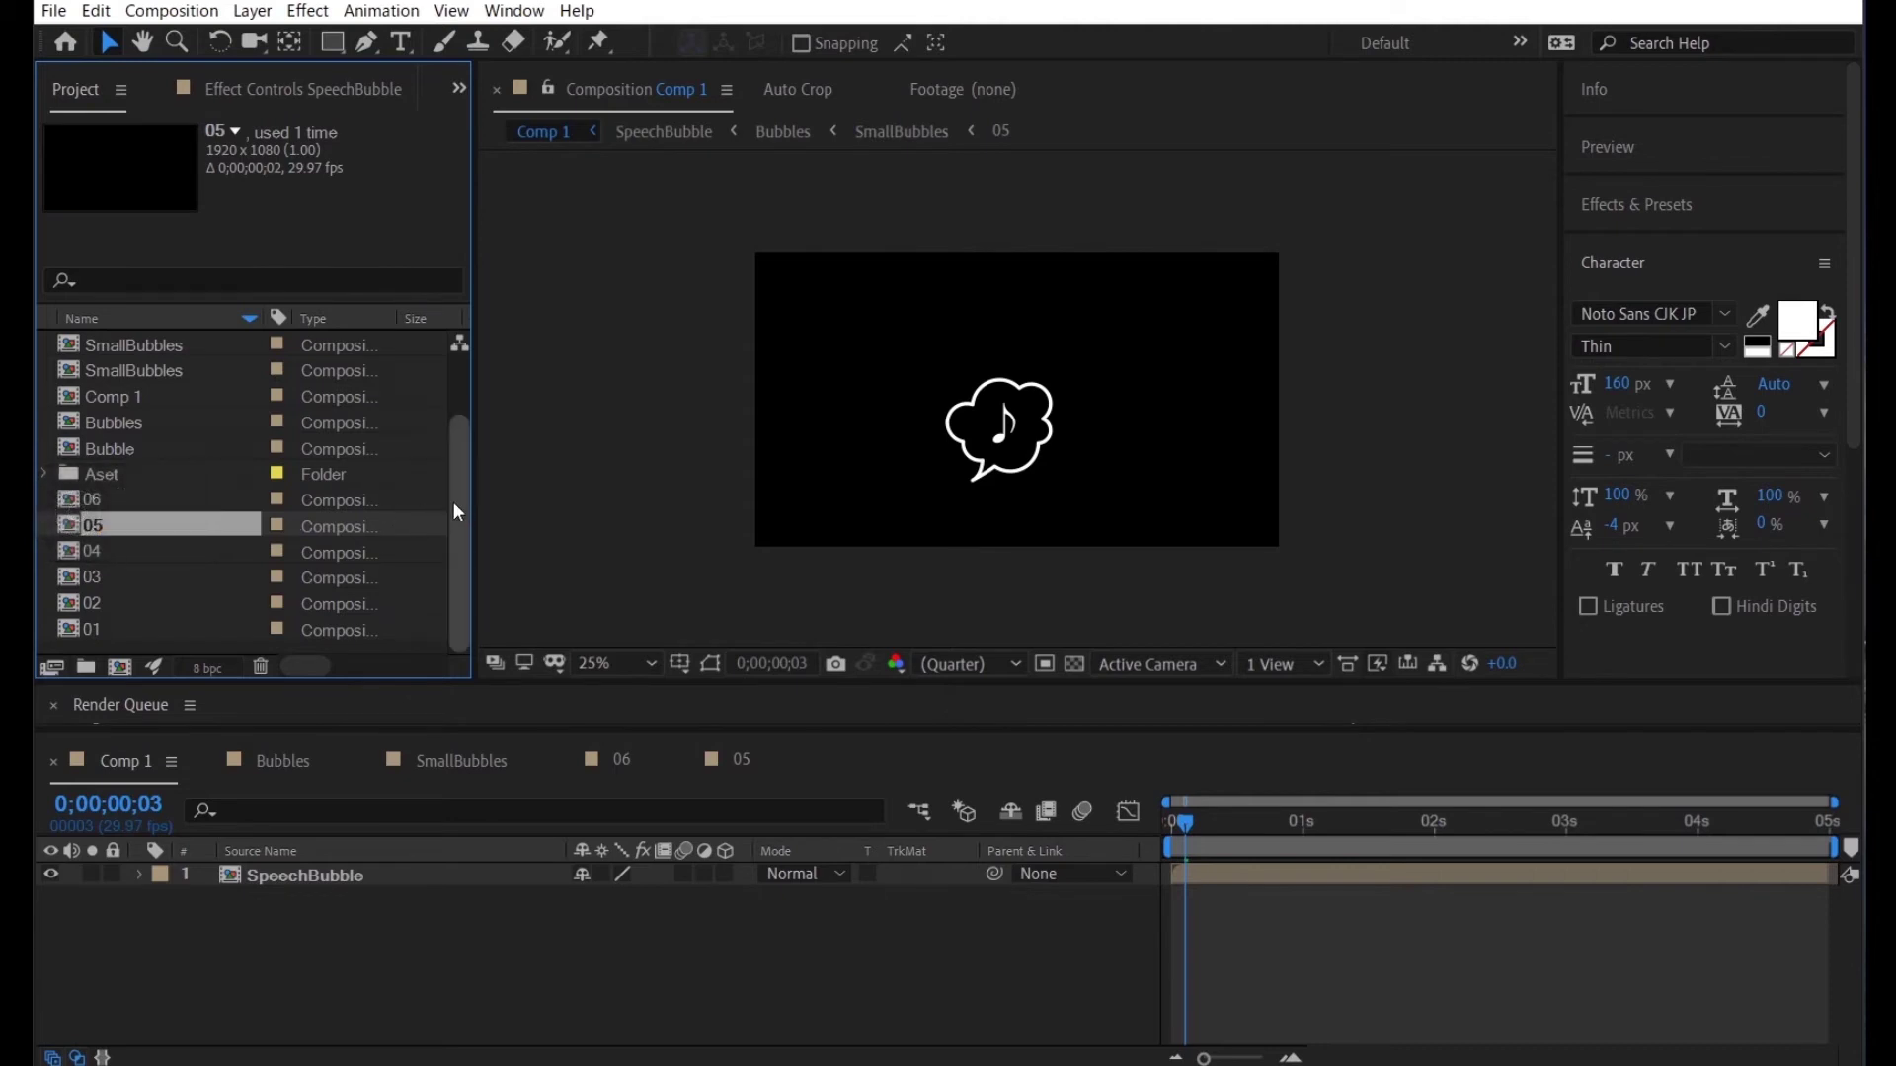
left_click(43, 475)
left_click_drag(176, 500, 403, 889)
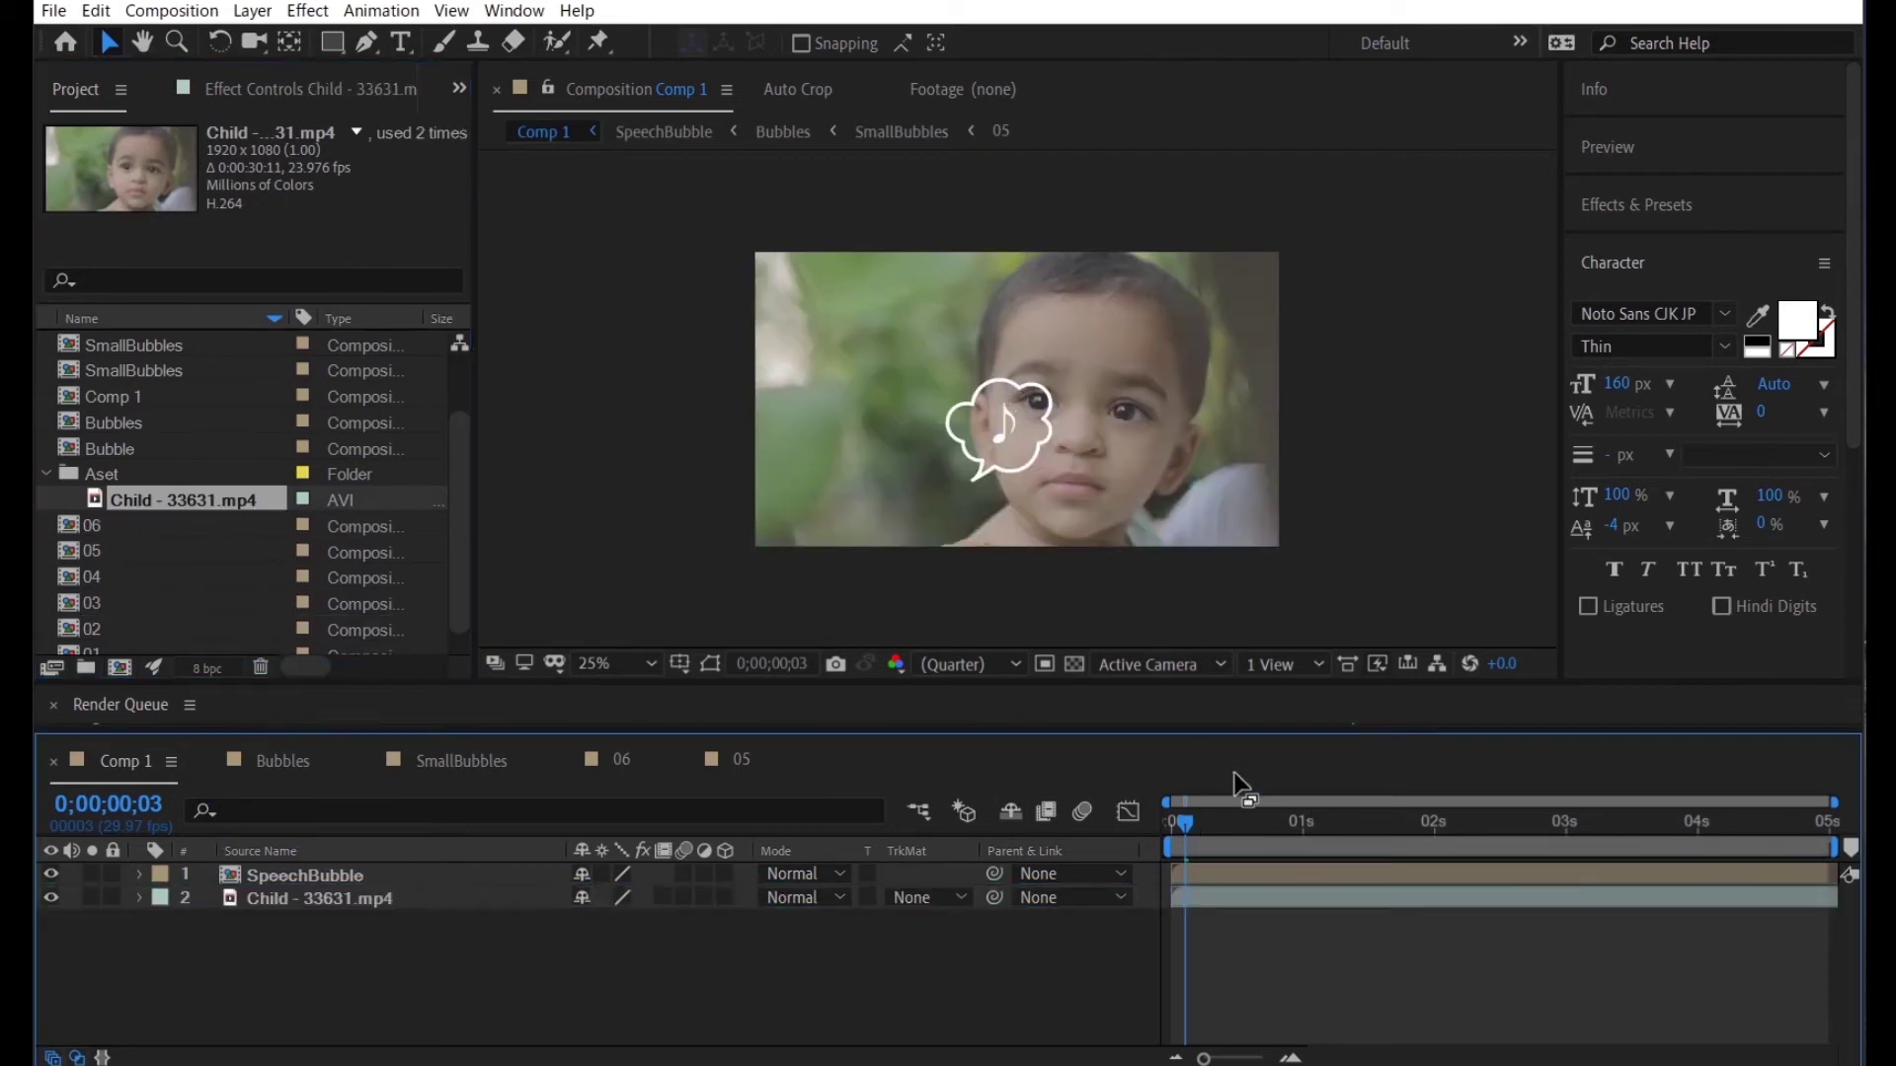
Preview the composite later in time and open the SpeechBubble precomp
mouse_move(1187, 820)
left_mouse_down()
mouse_move(1590, 809)
mouse_move(1864, 774)
left_mouse_up()
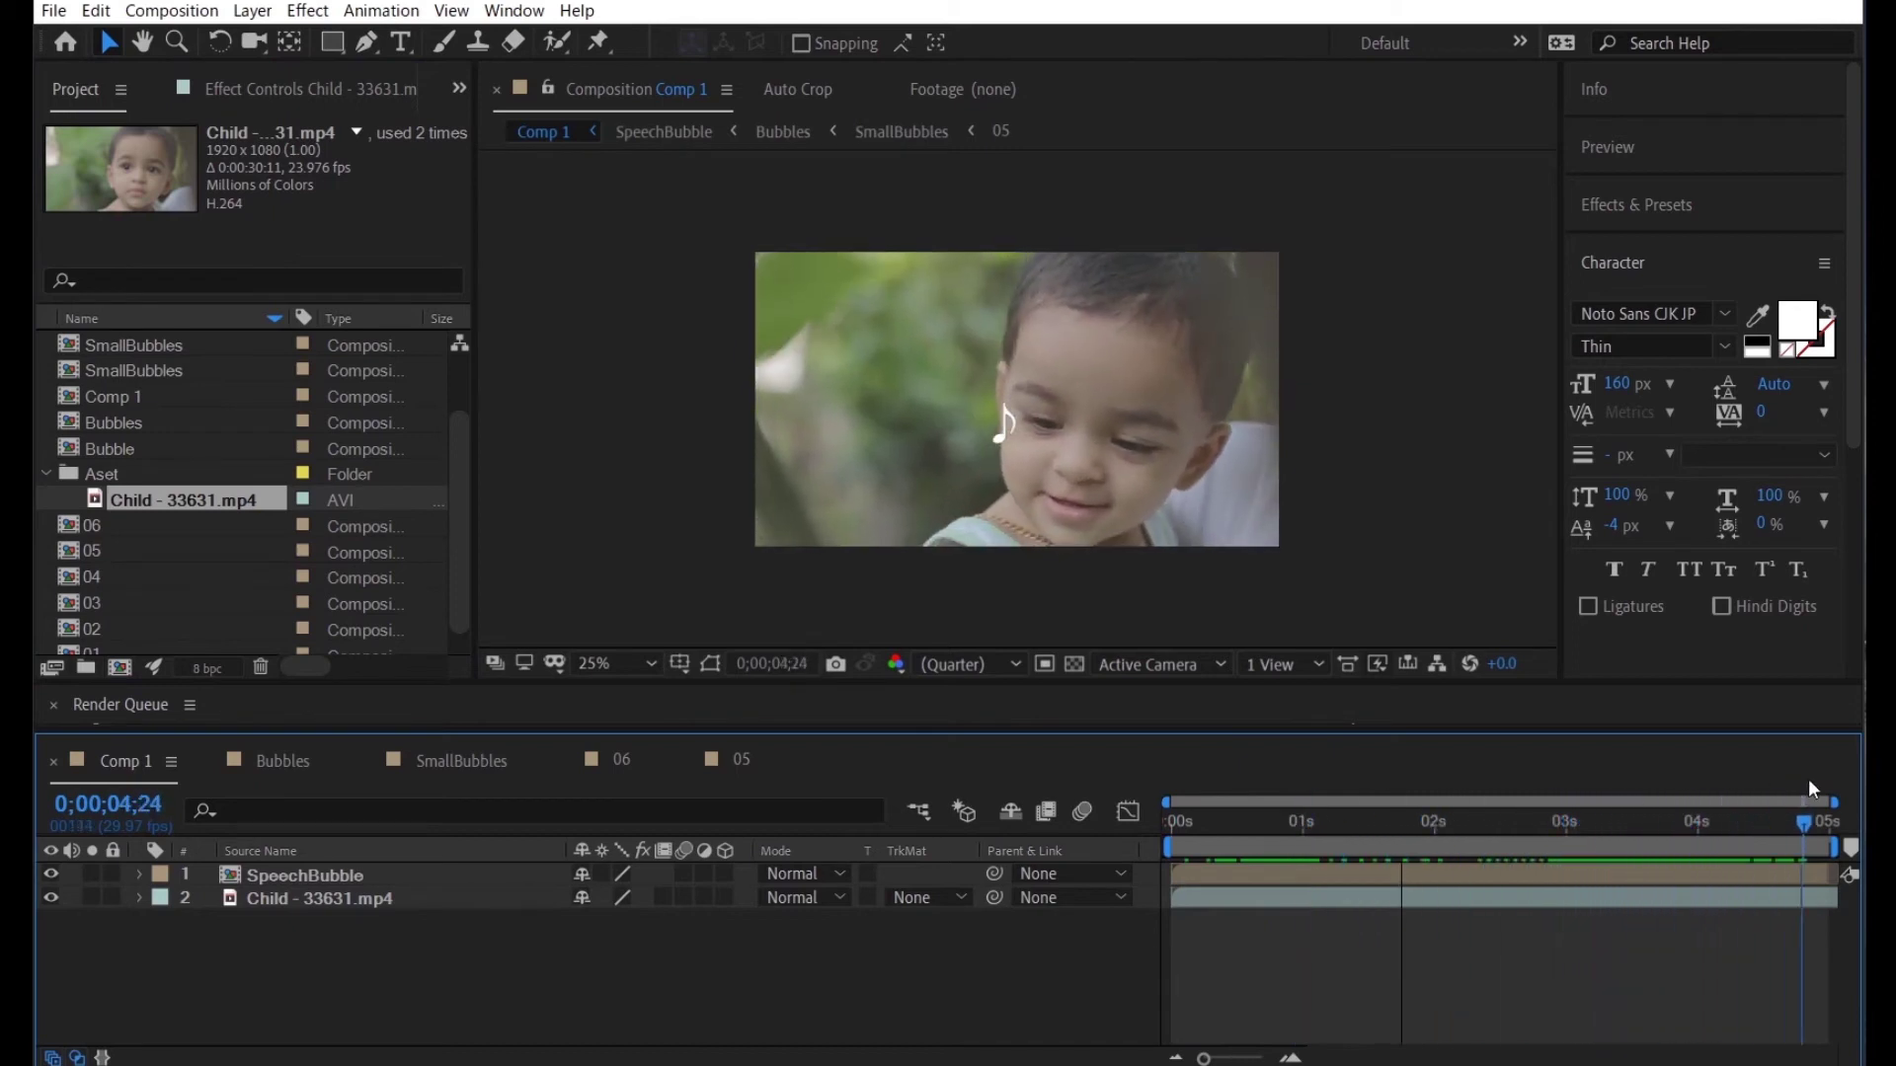
left_click(1738, 901)
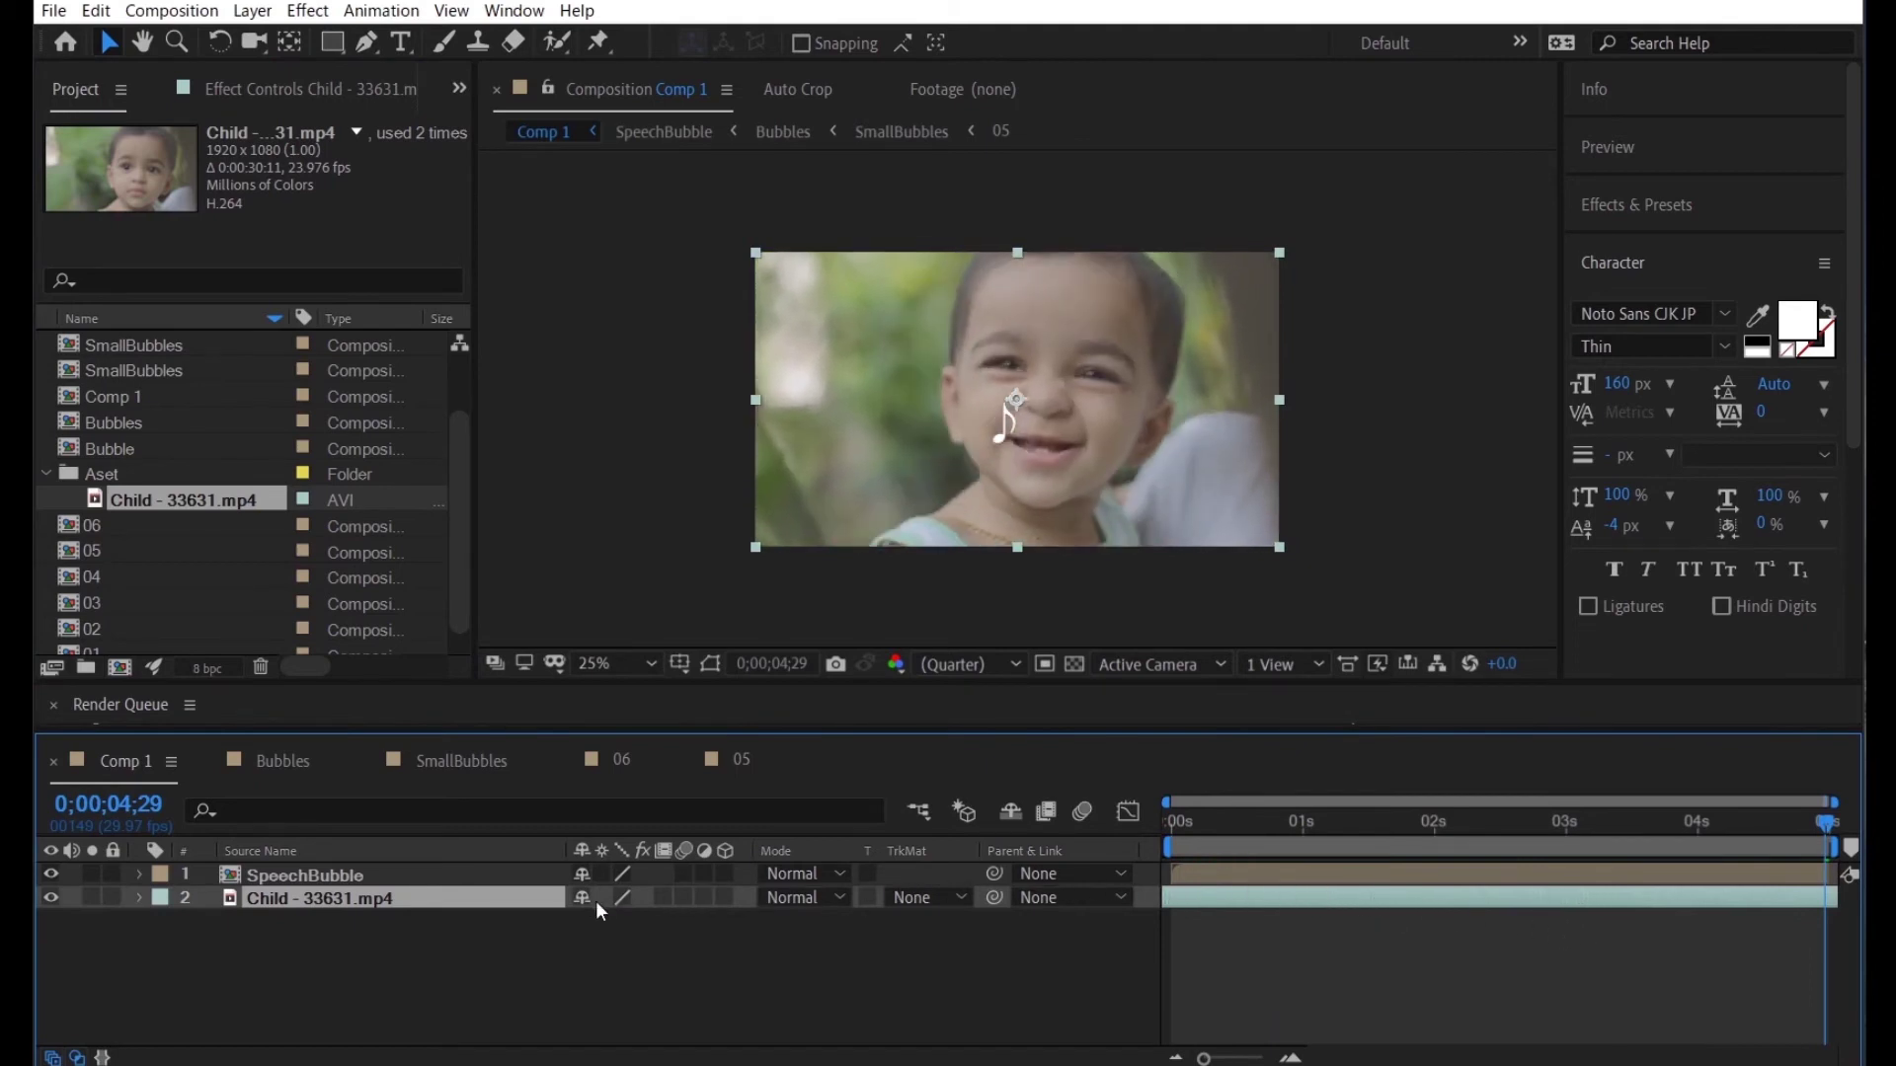
double_click(341, 875)
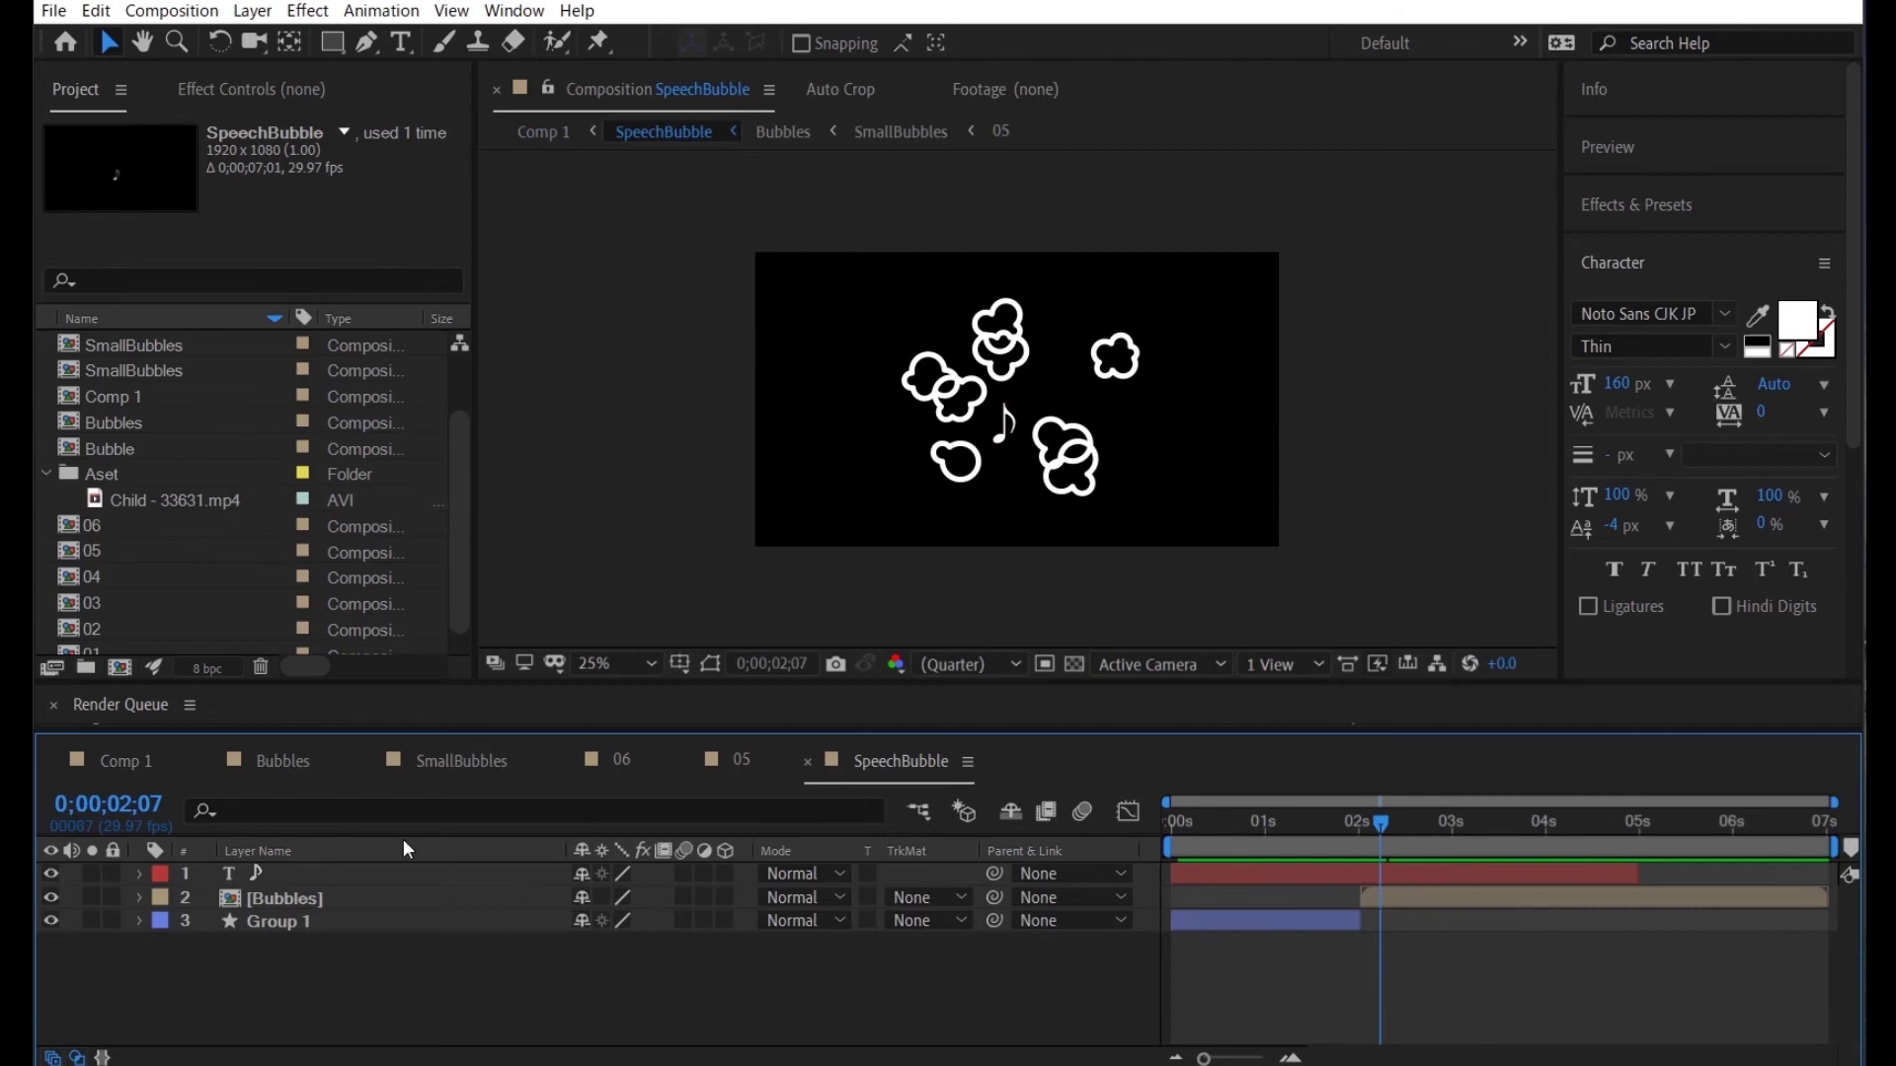
Reposition the ♪ within the bubble and enlarge it to 221 px
left_click(297, 875)
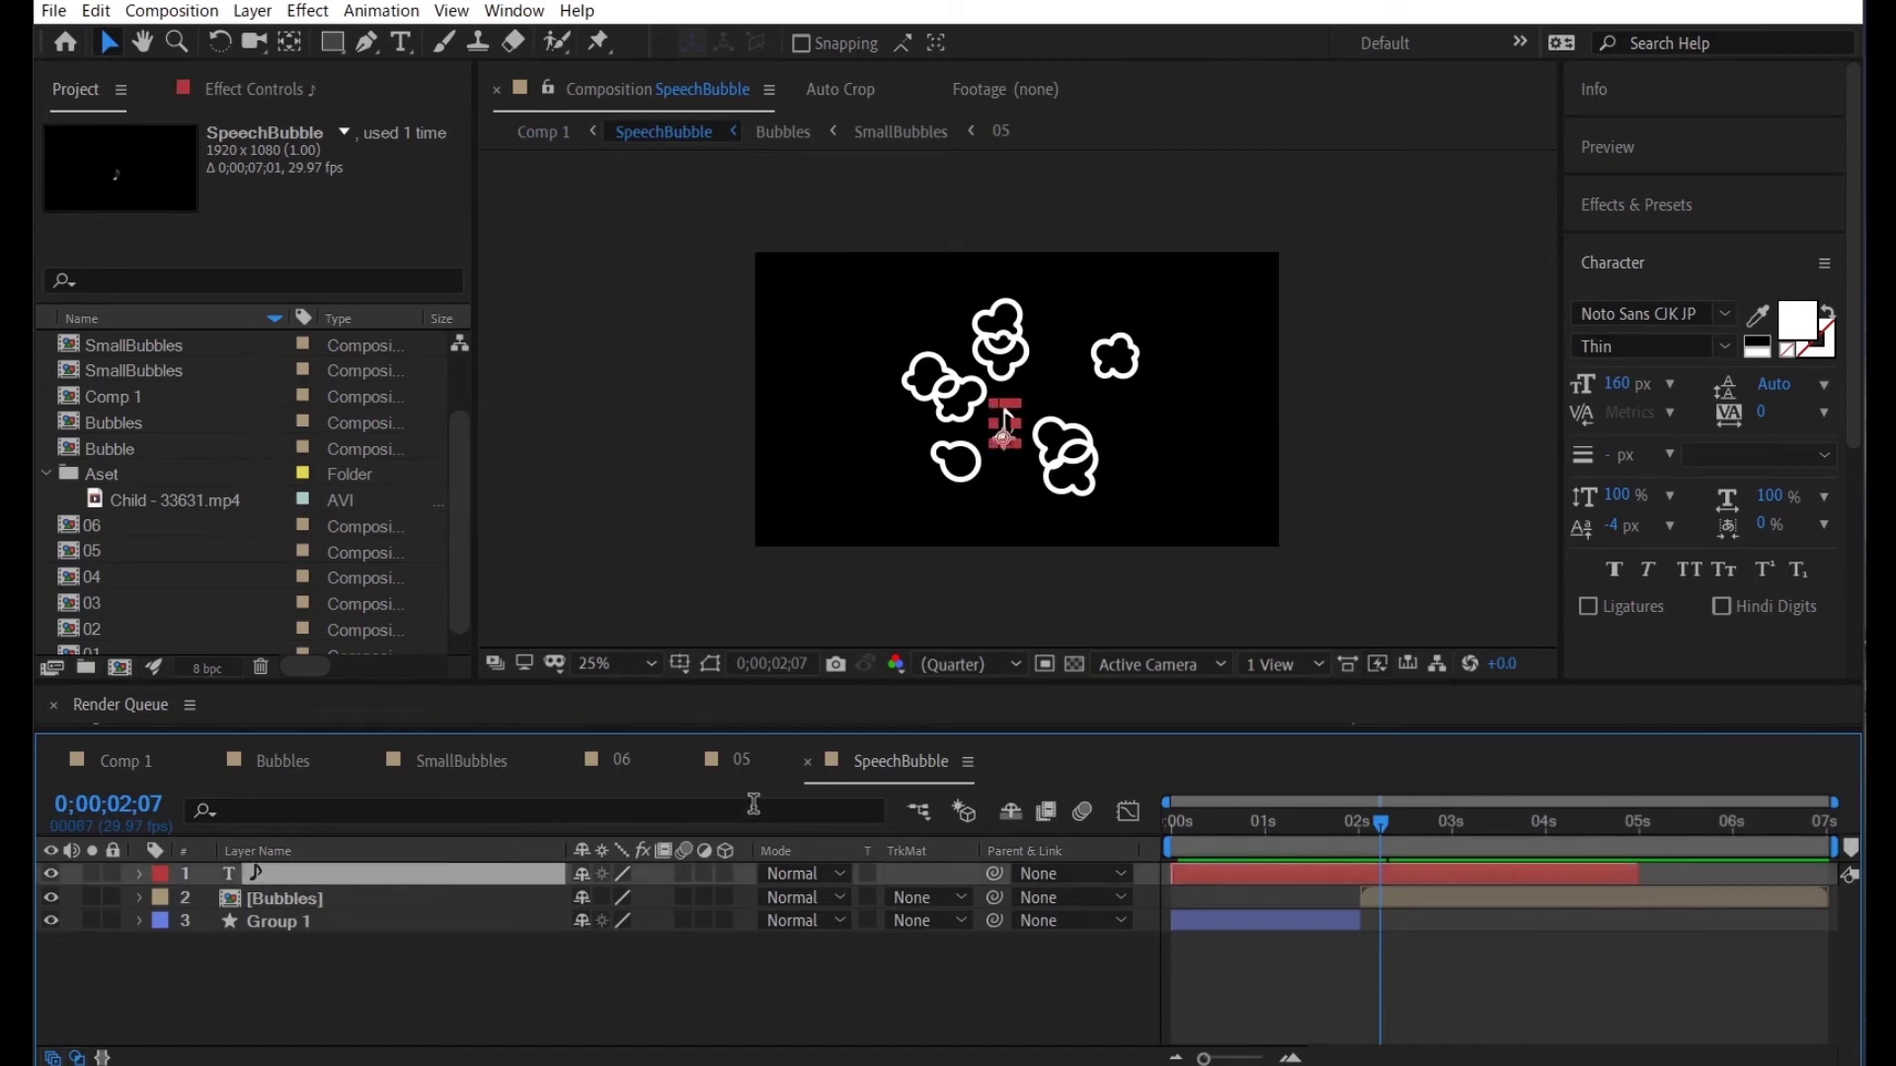
left_click_drag(1401, 831, 1211, 803)
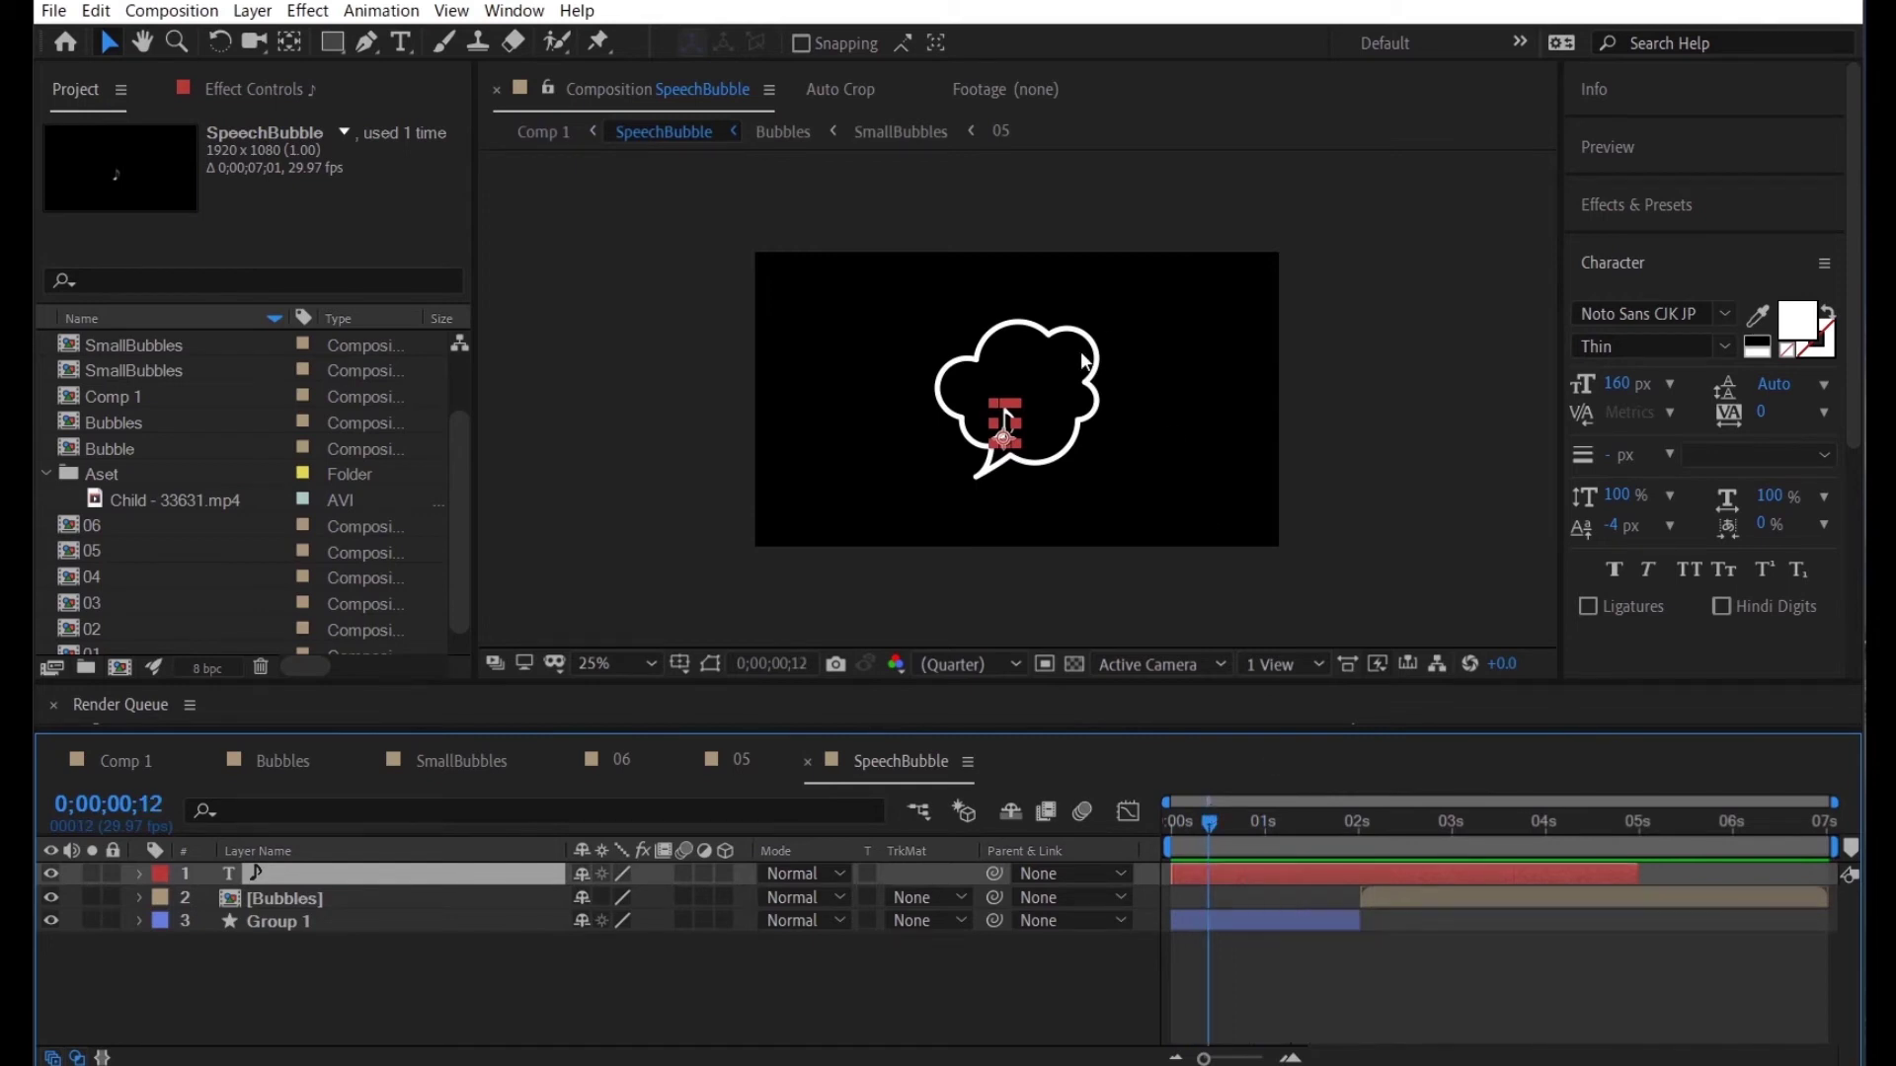
left_click_drag(1005, 435, 1026, 410)
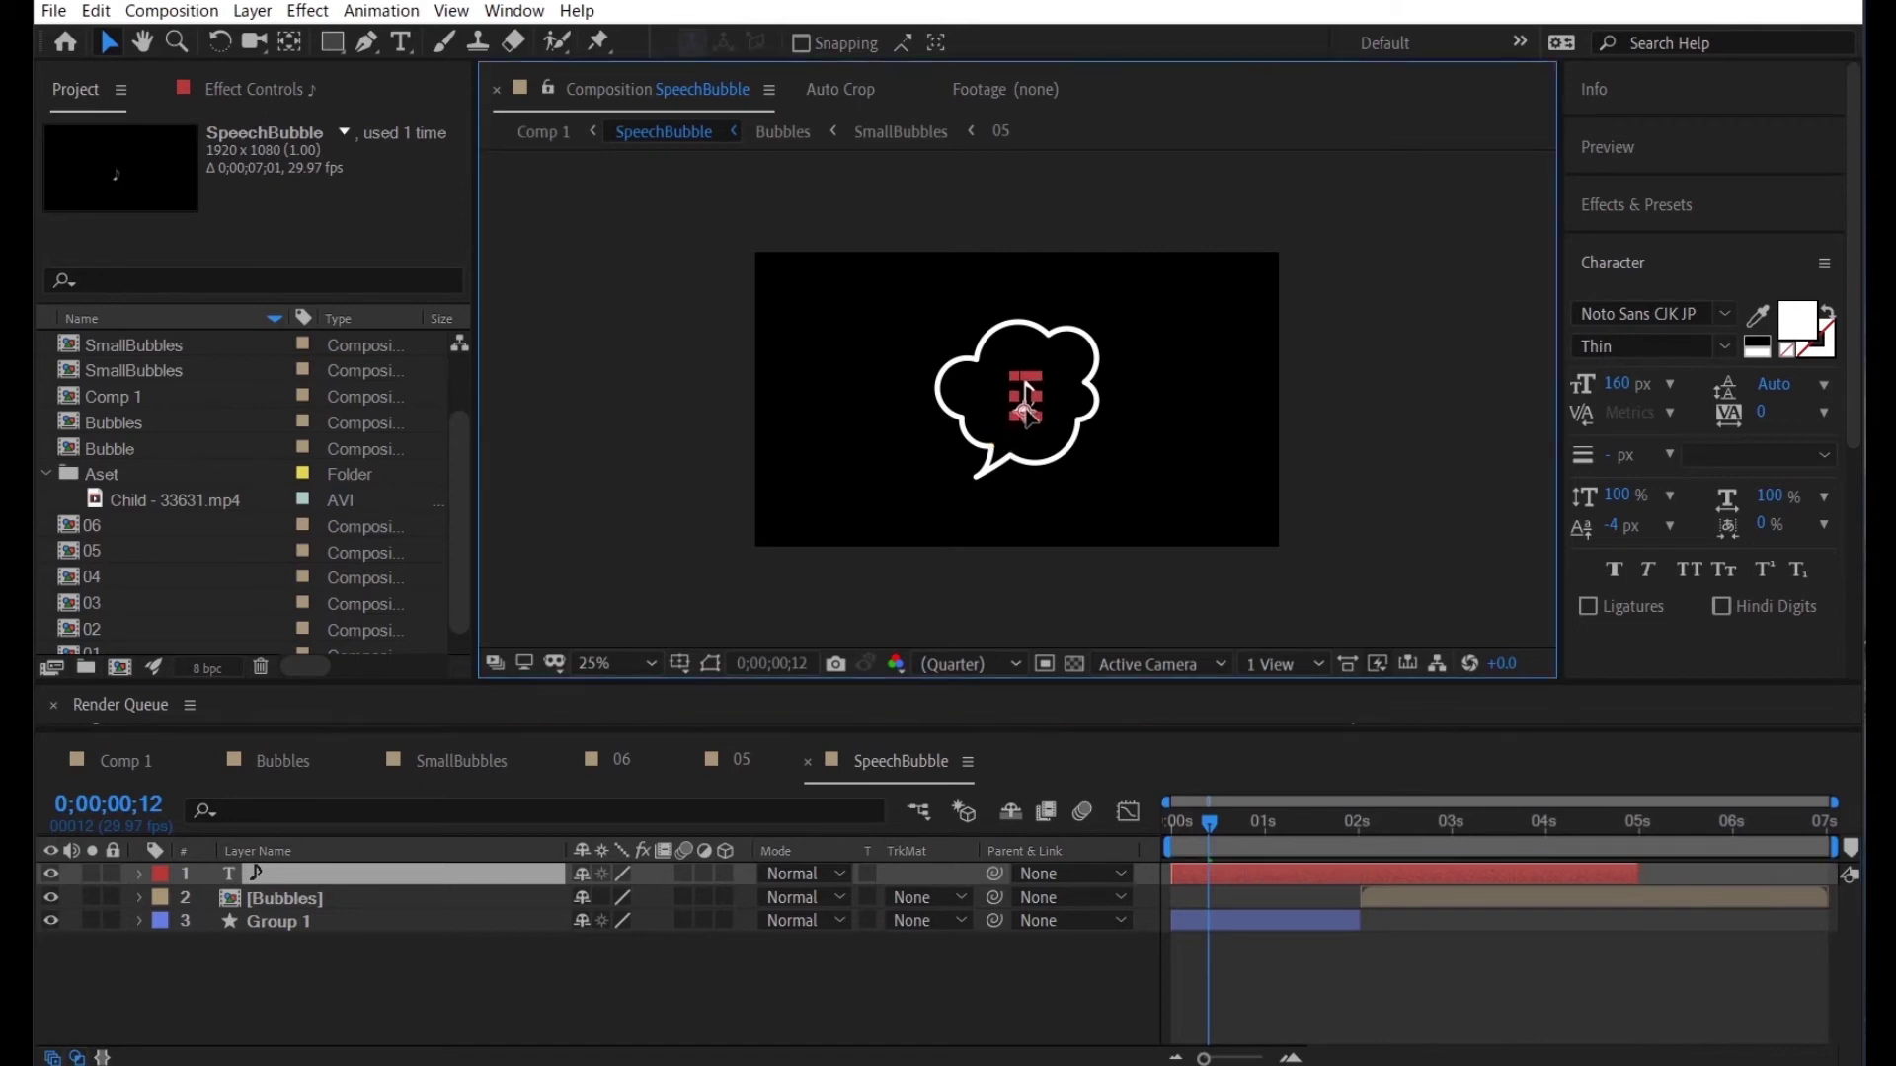
left_click(1074, 468)
double_click(1035, 399)
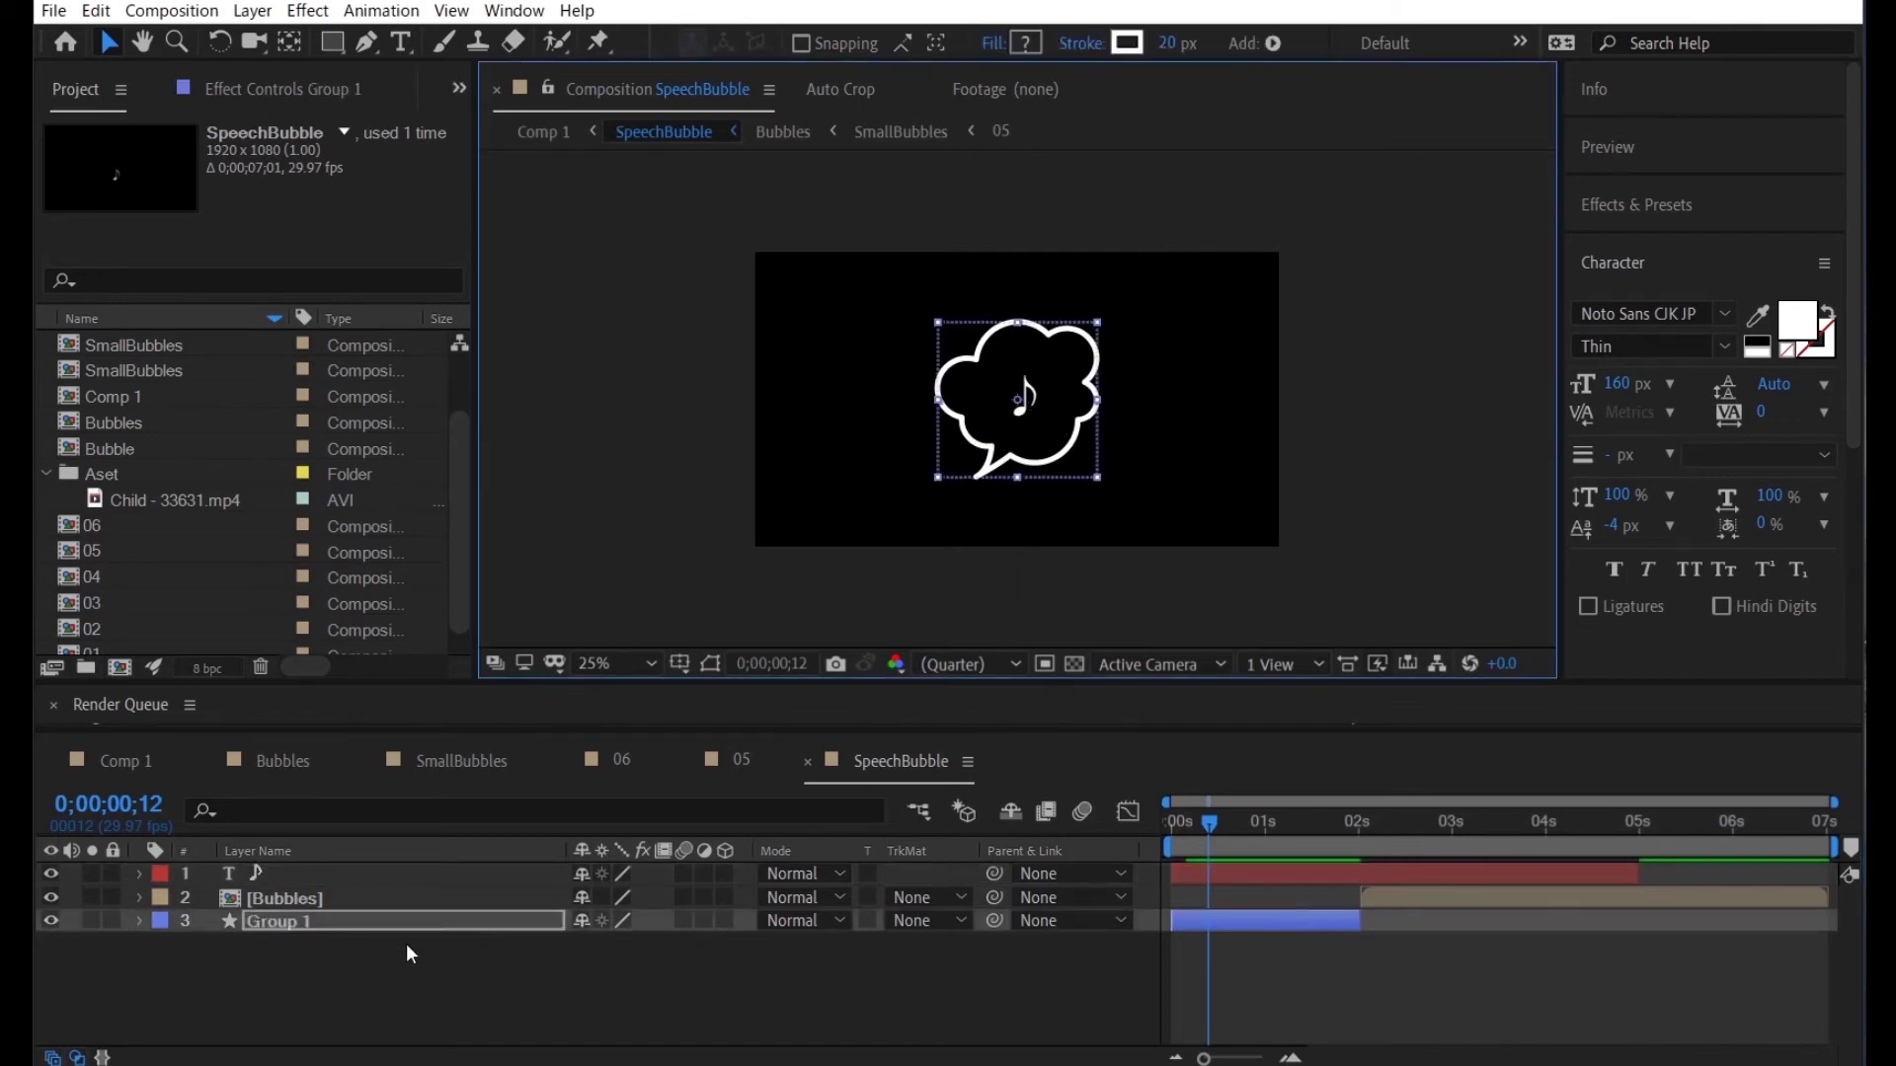
double_click(322, 874)
left_click_drag(1624, 384, 1719, 391)
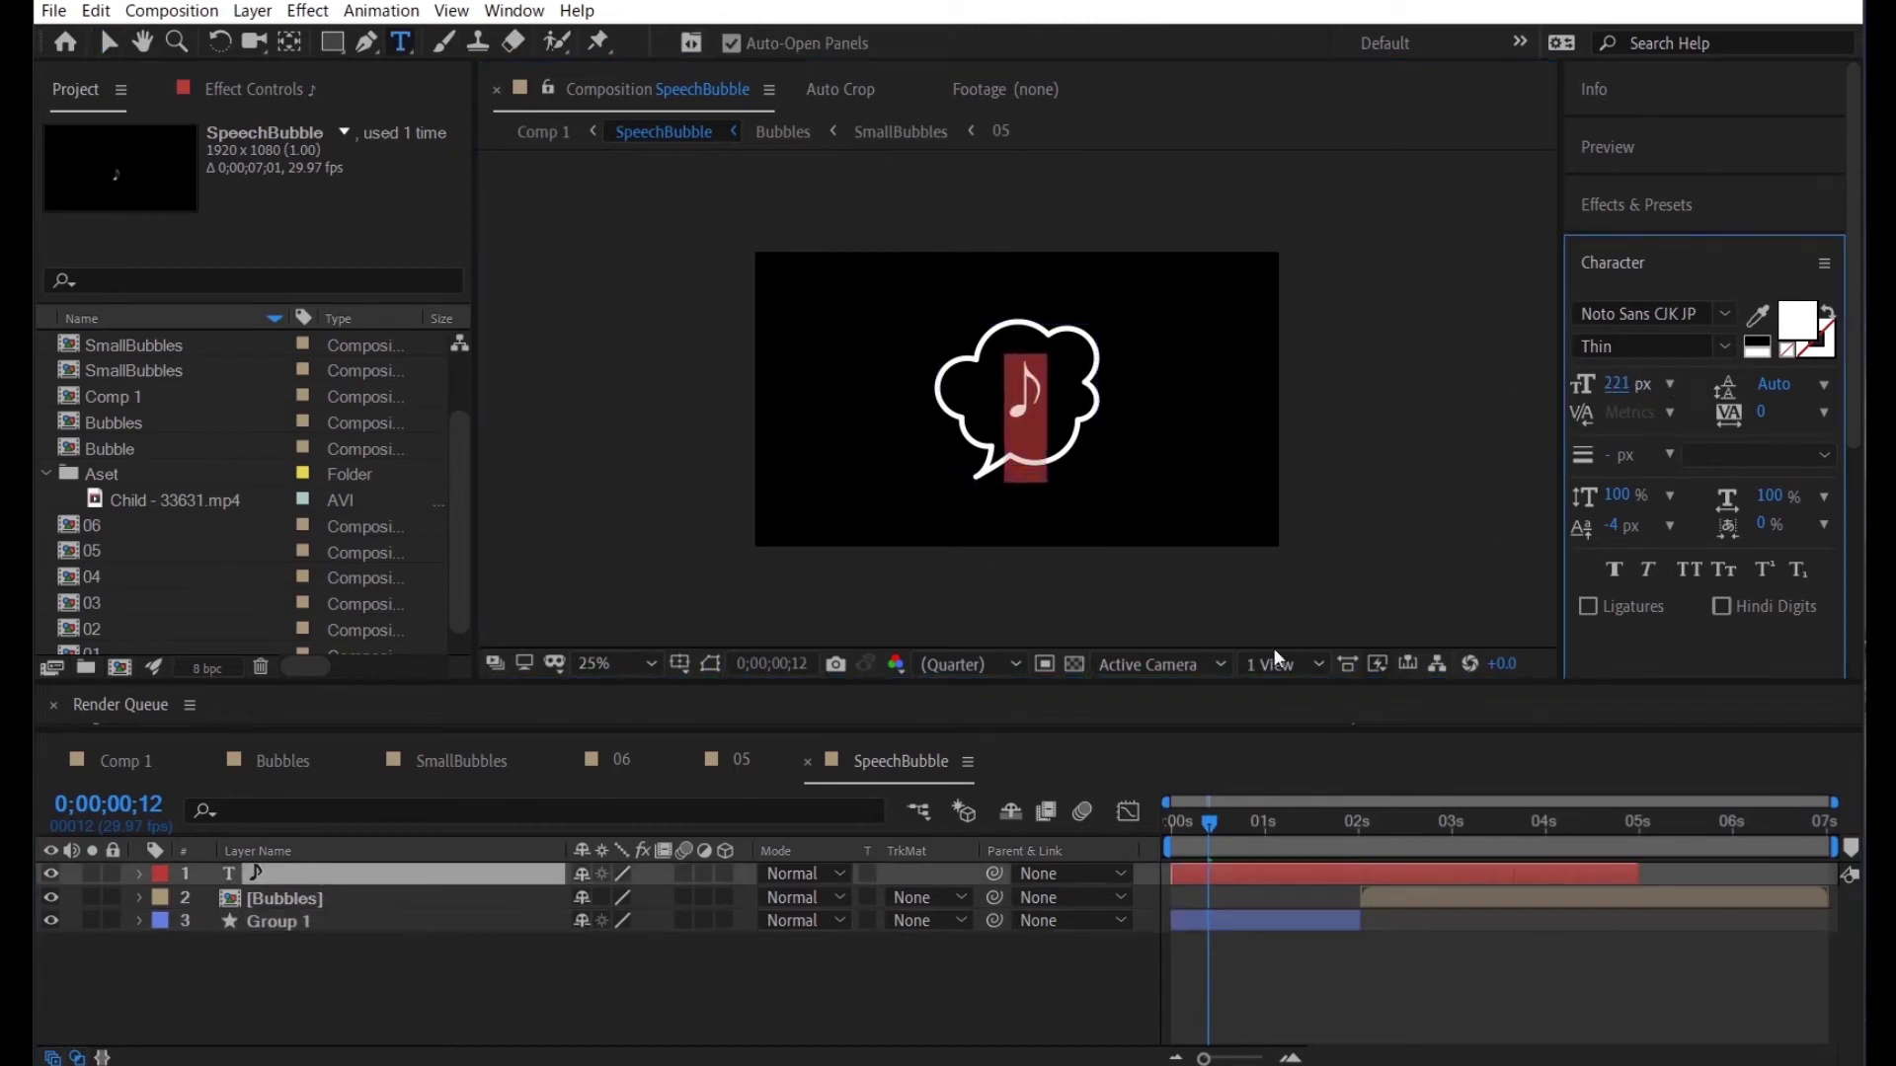
left_click(772, 990)
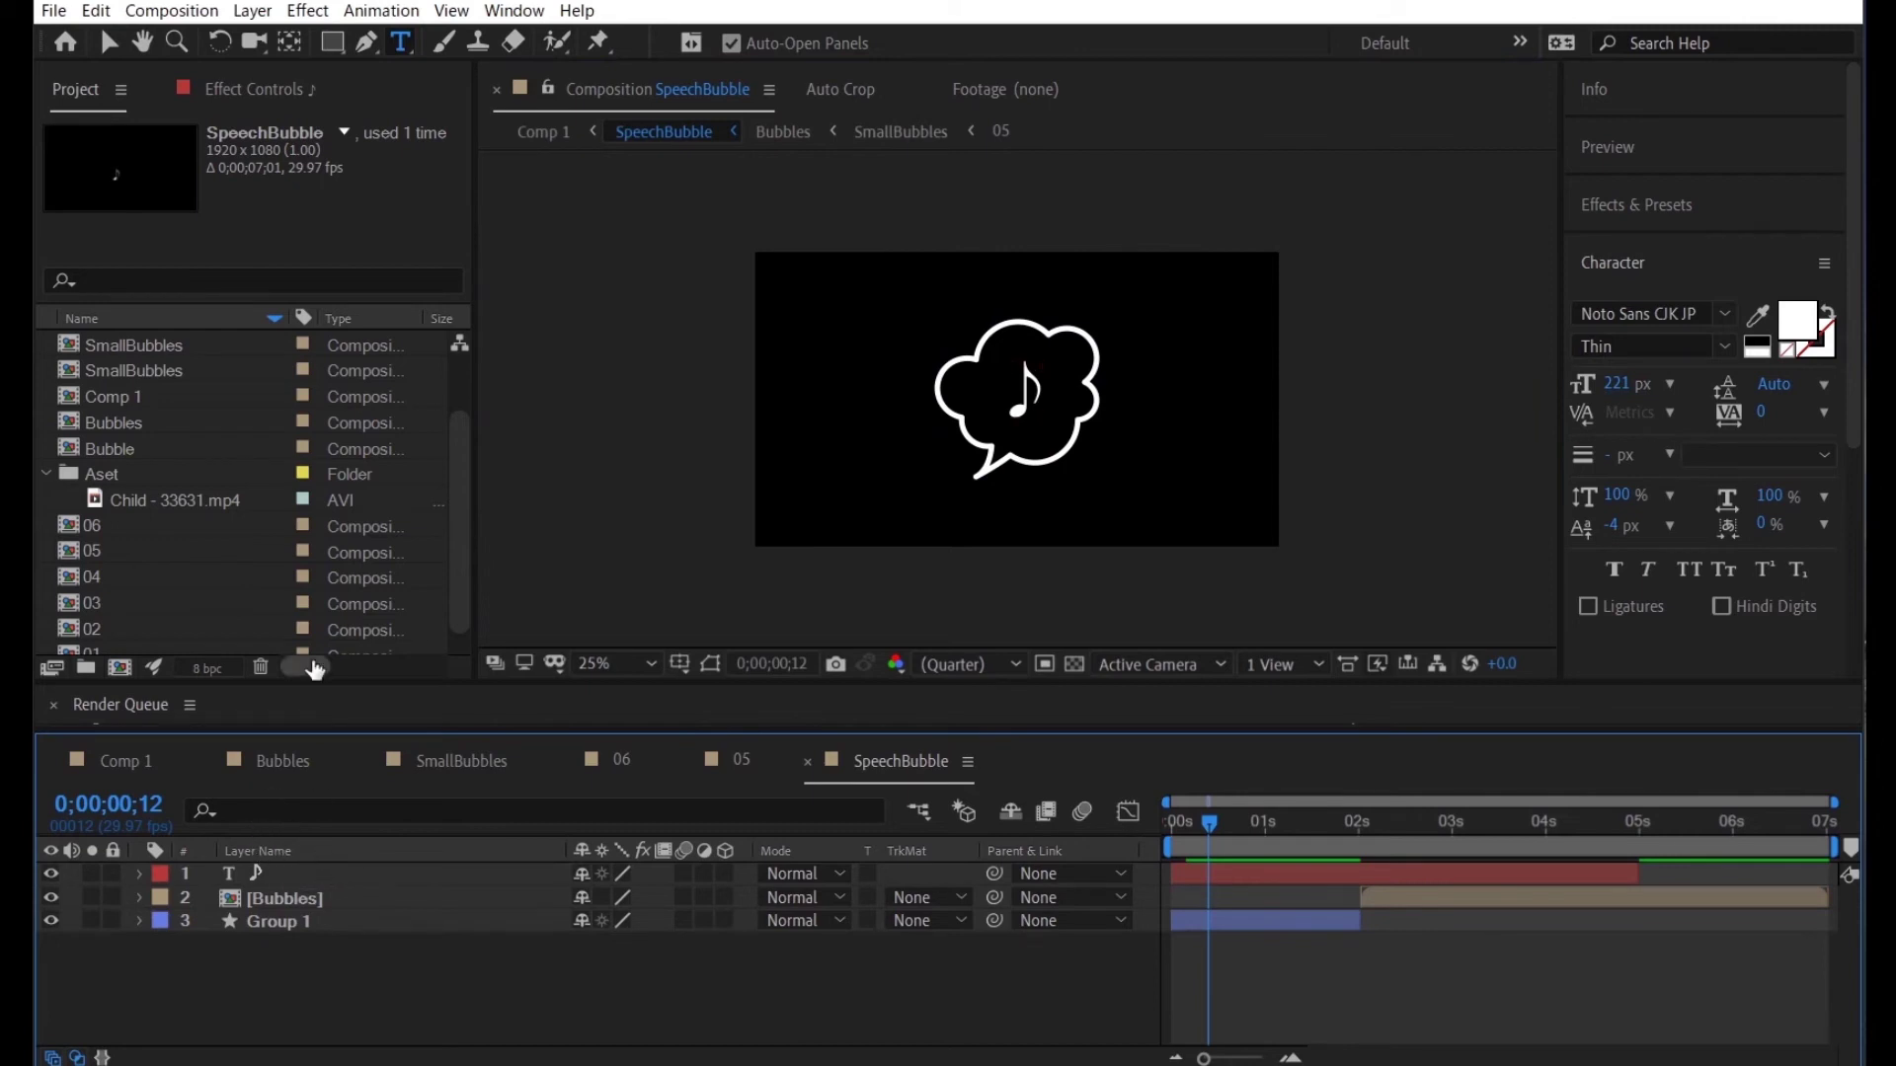
Trim the note layer to end at 0;00;02;00, then return to the start
left_click_drag(1214, 820, 1366, 830)
key("Page_Up")
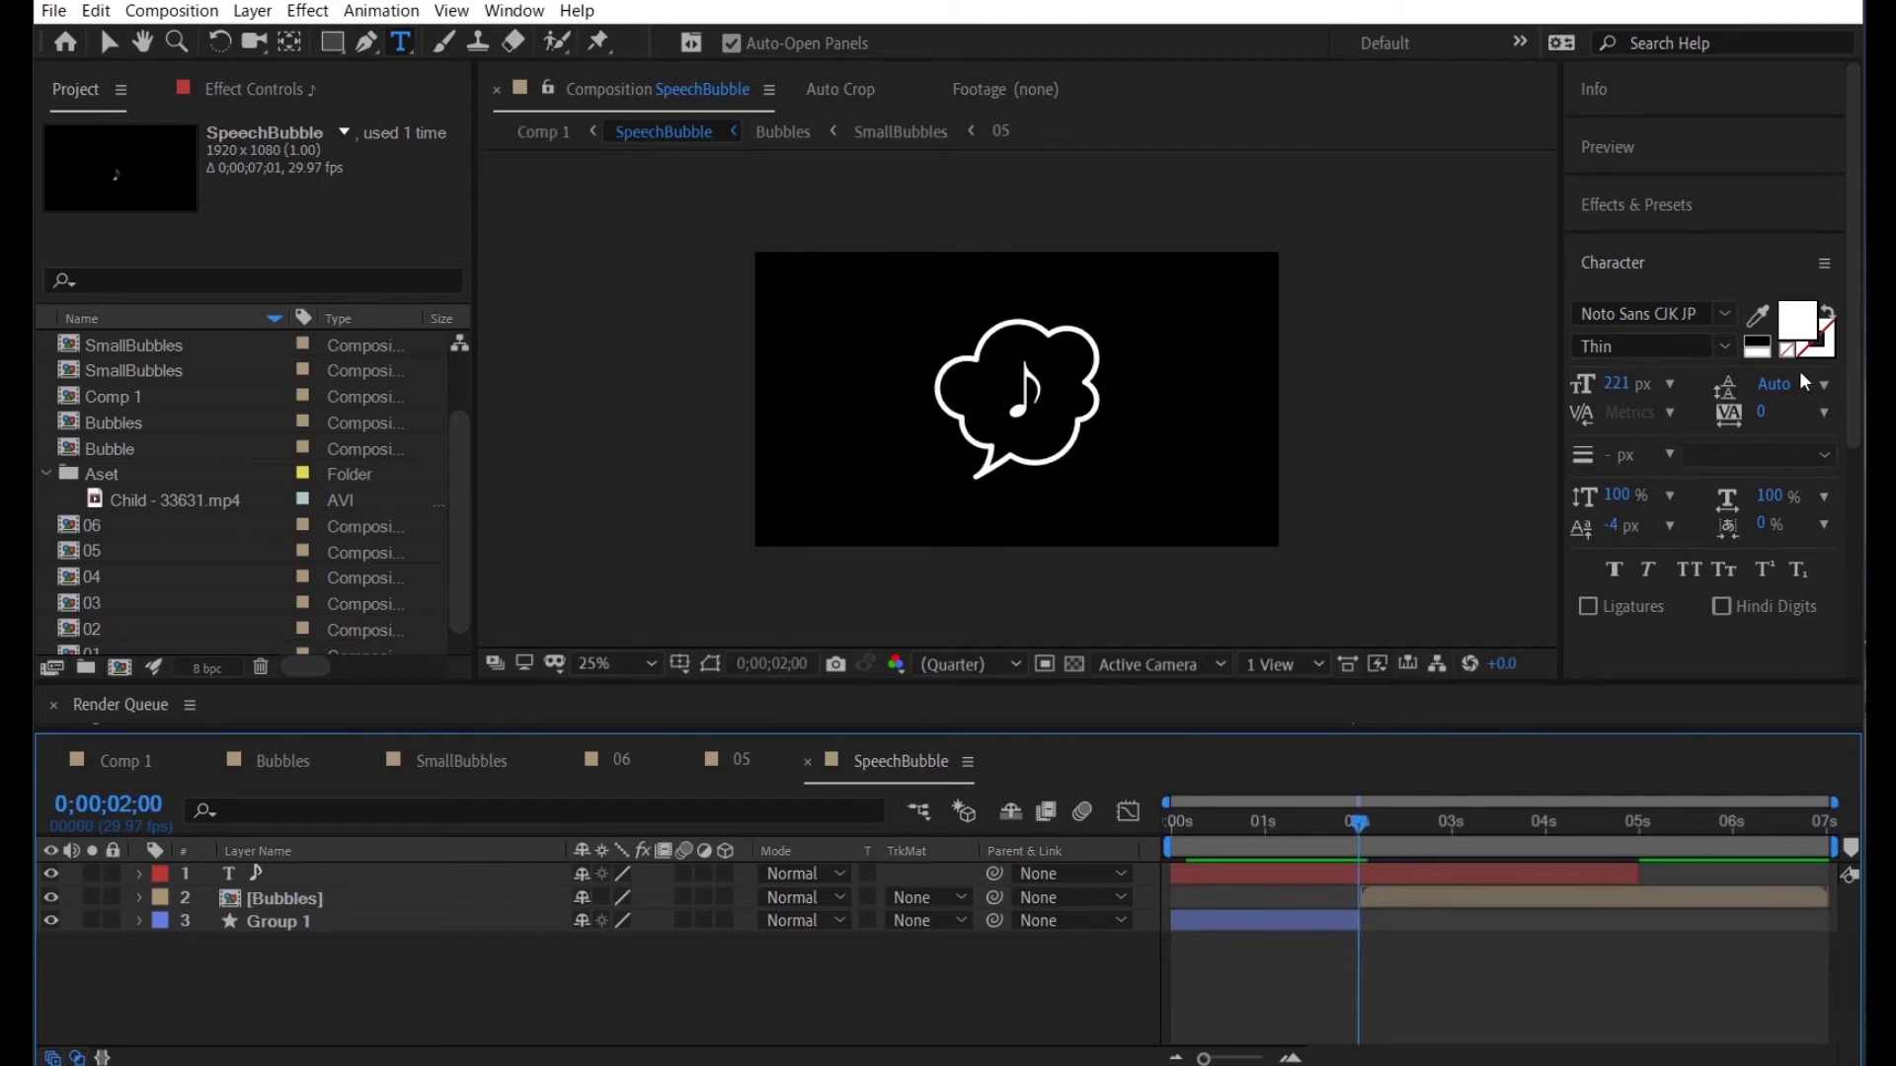
left_click(1379, 875)
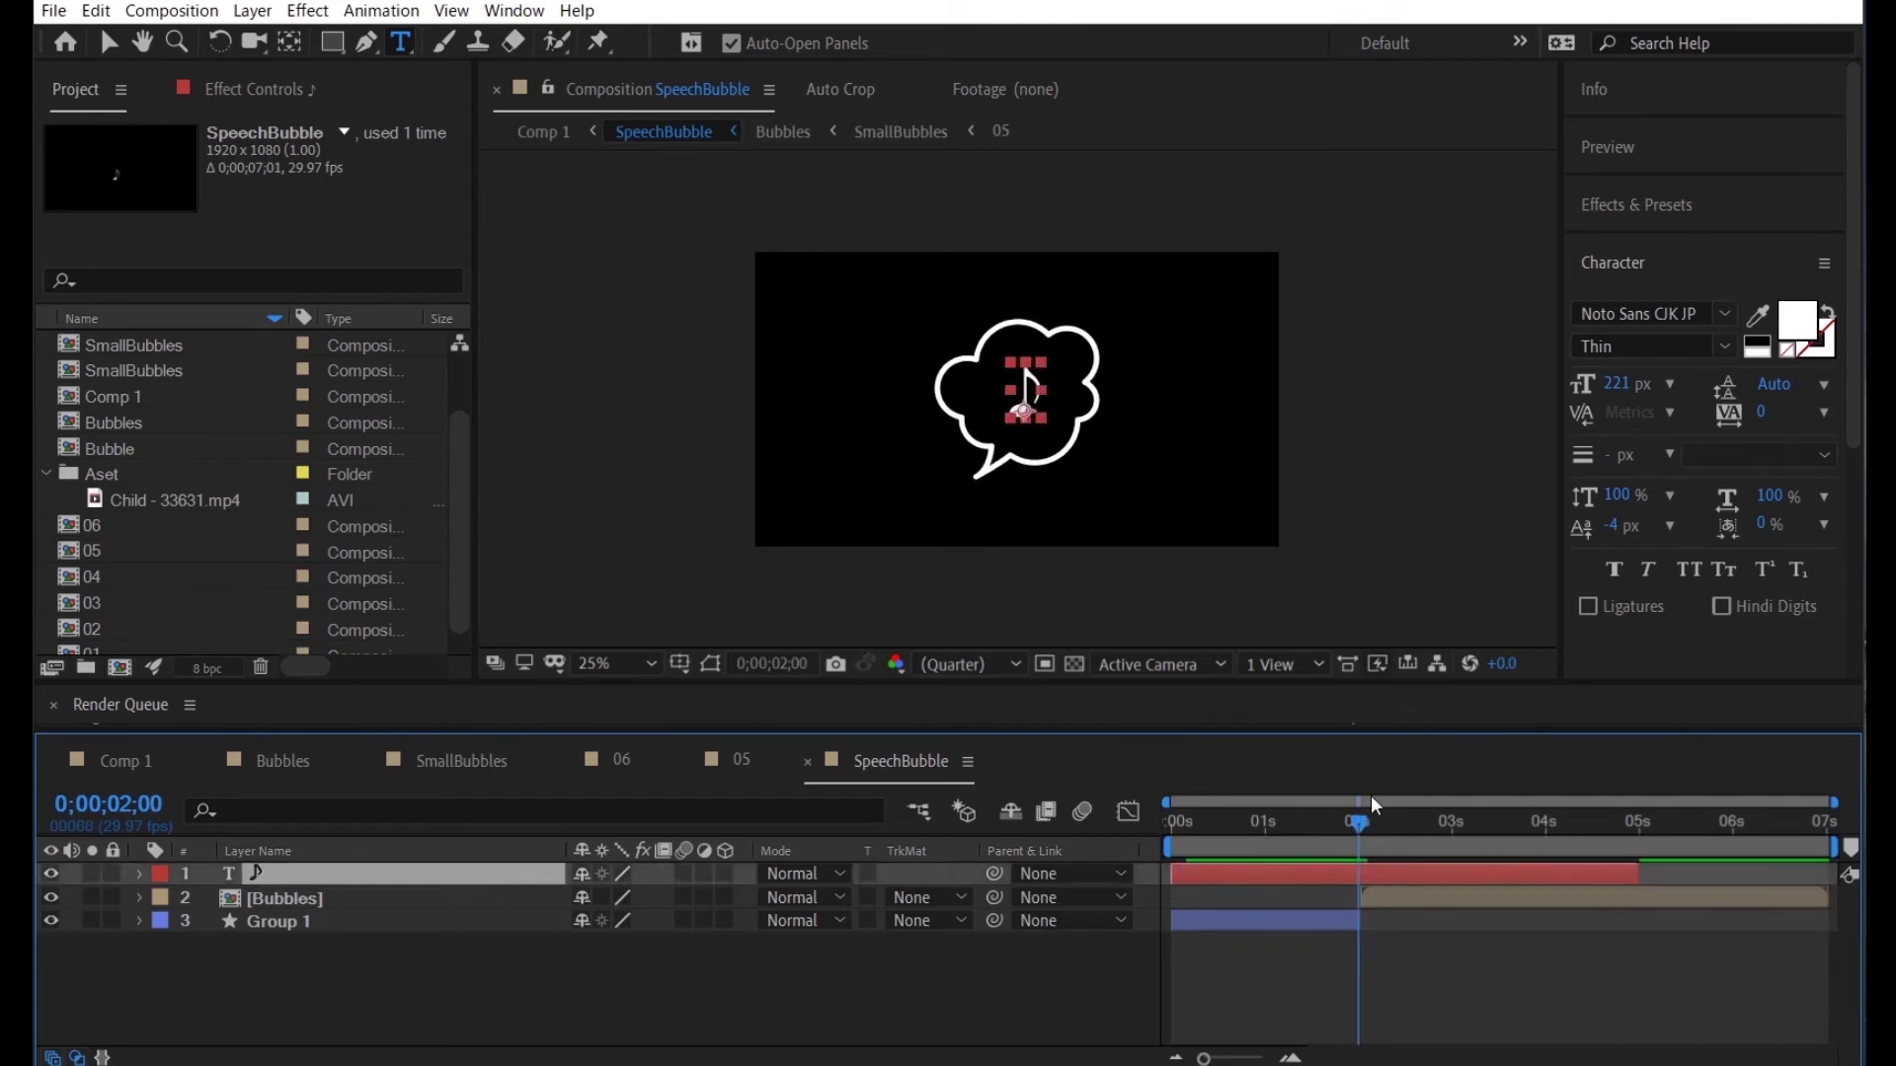
key("alt+]")
left_click(1246, 824)
left_click_drag(1249, 833, 1171, 828)
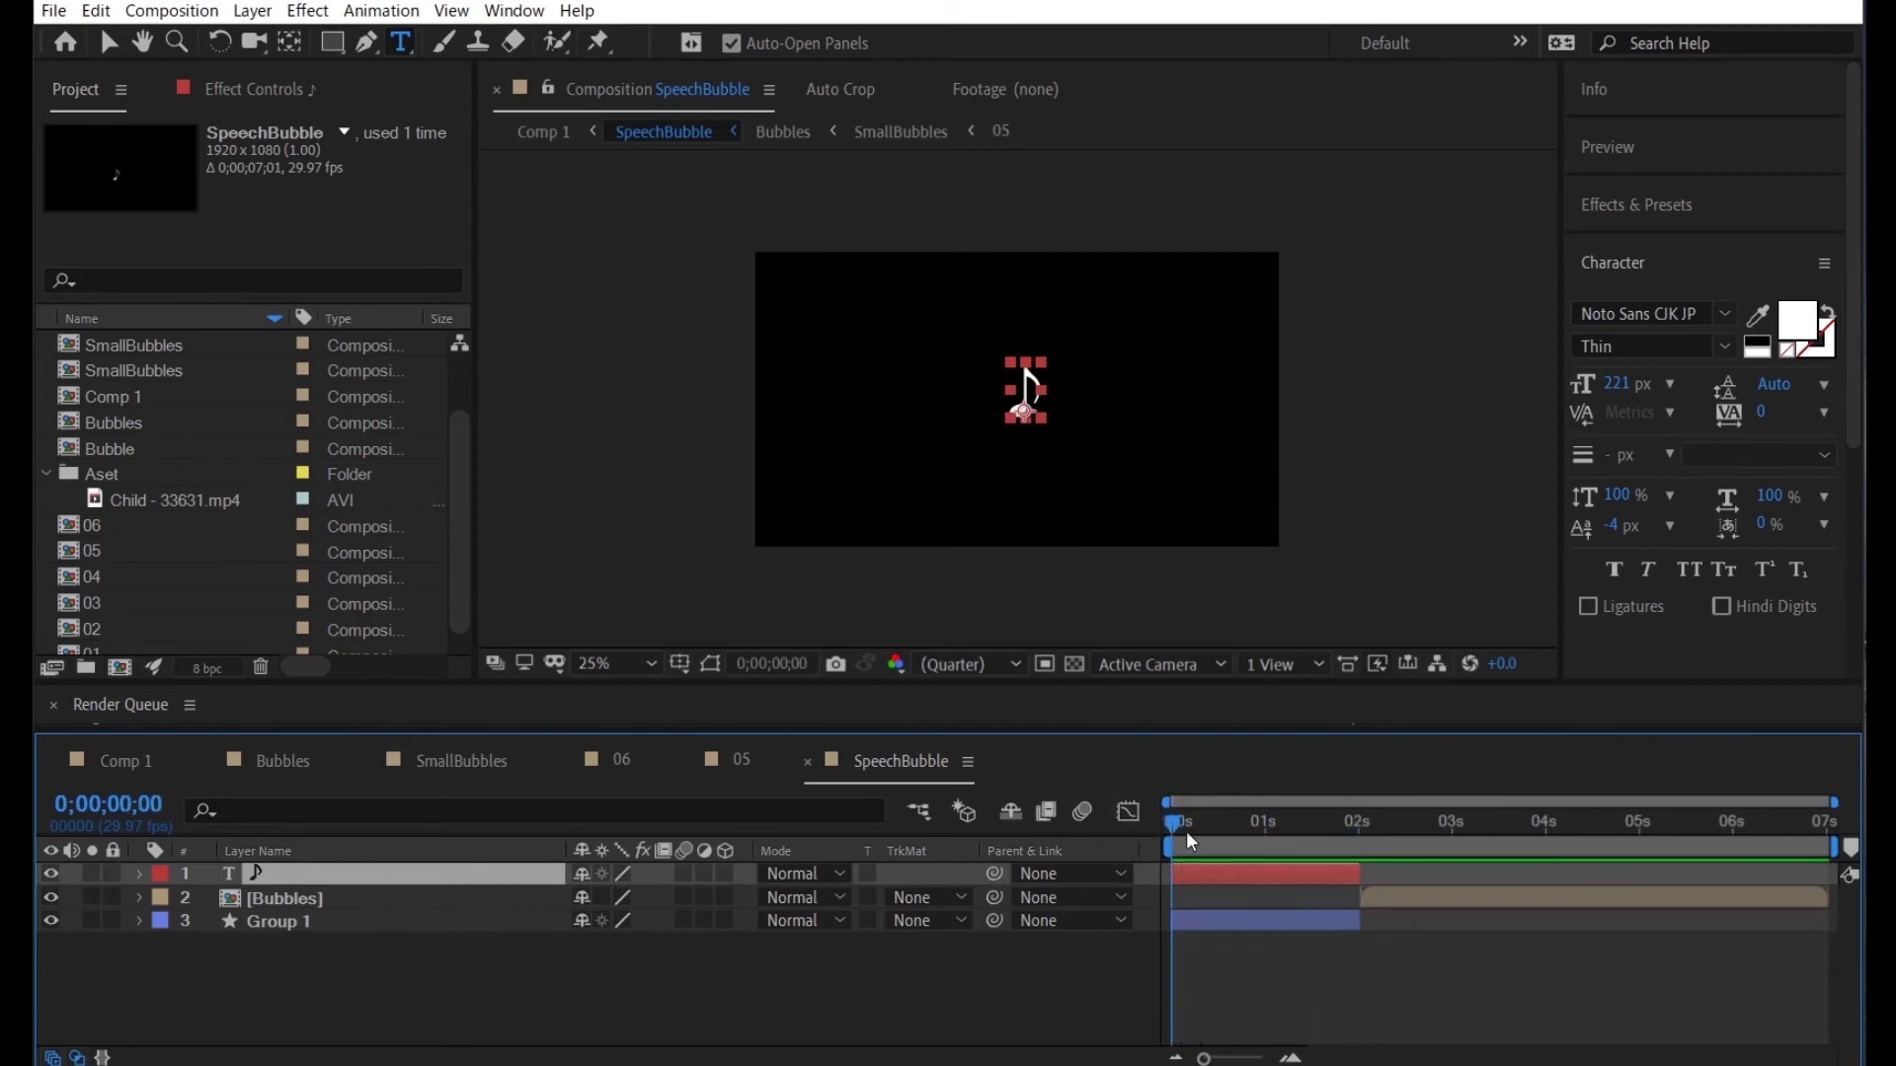
Keyframe the note's Opacity at 0% on the first frame and preview the fade
left_click(139, 875)
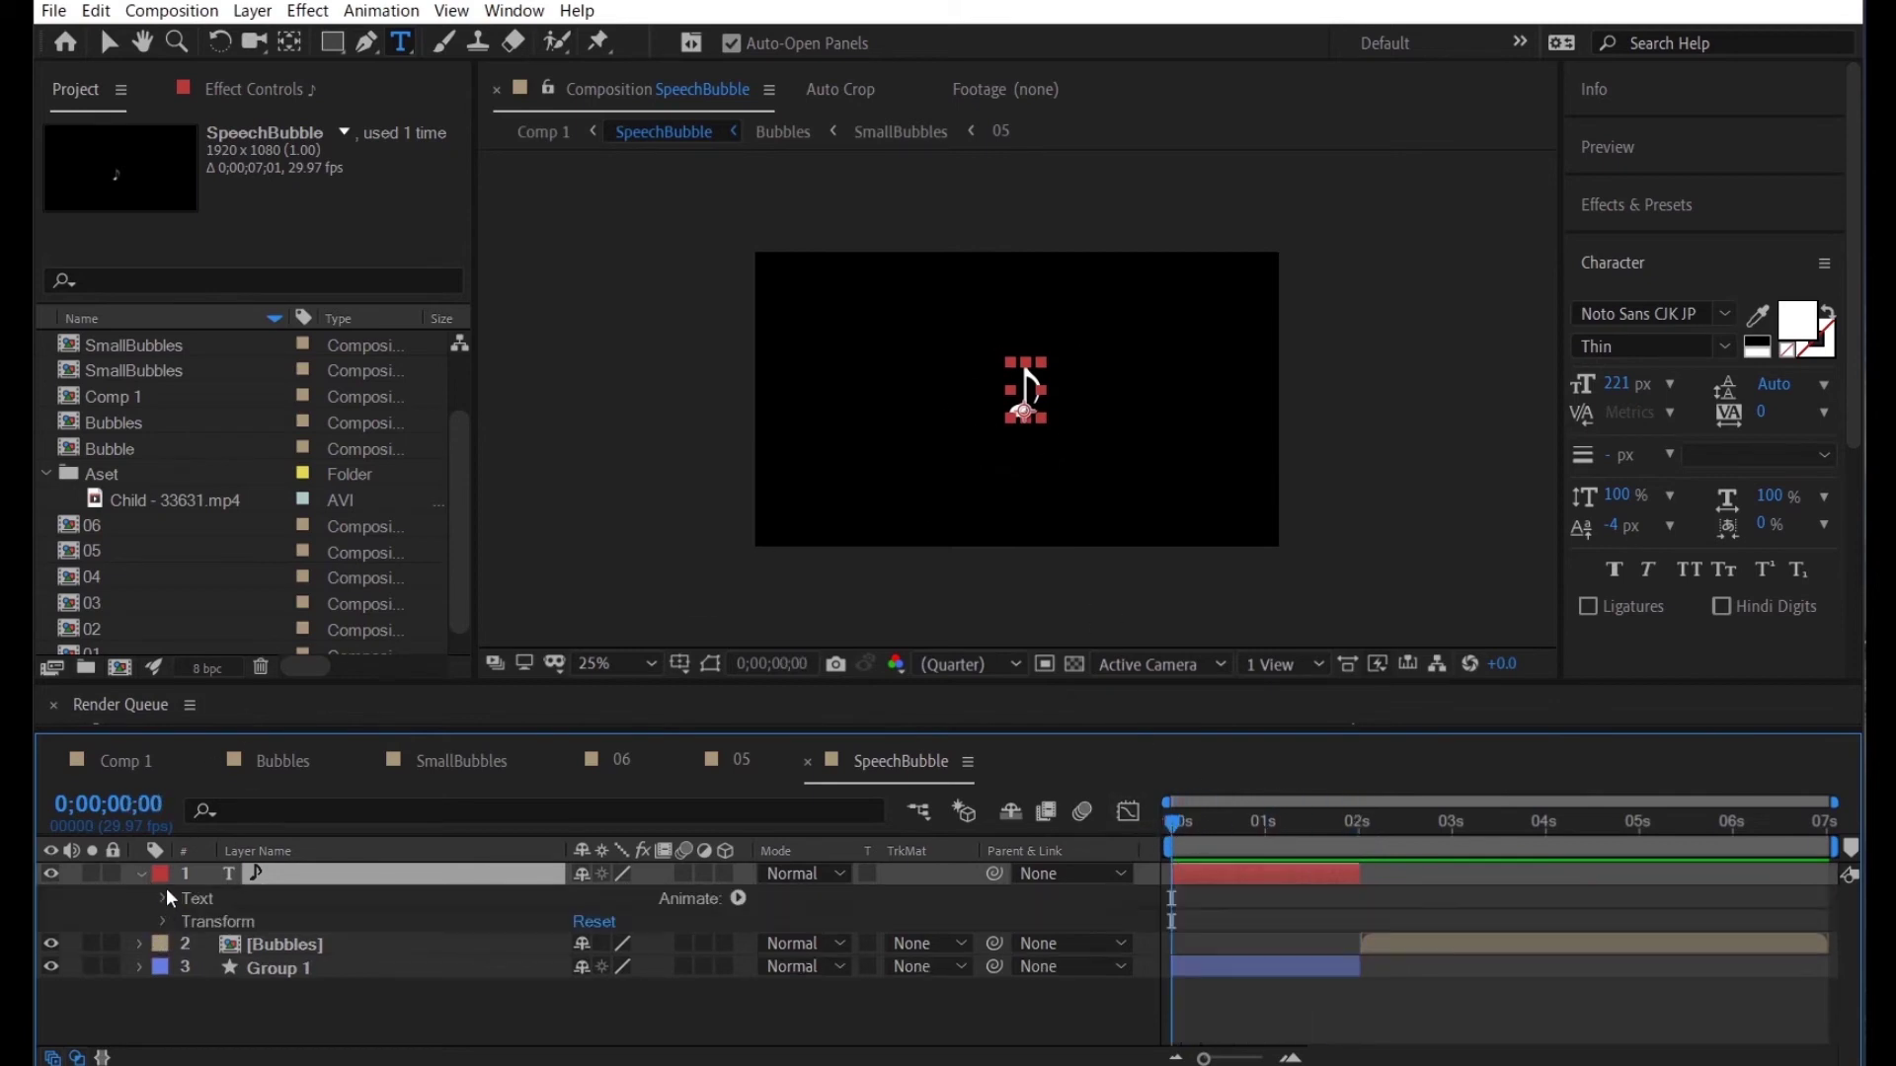
key("t")
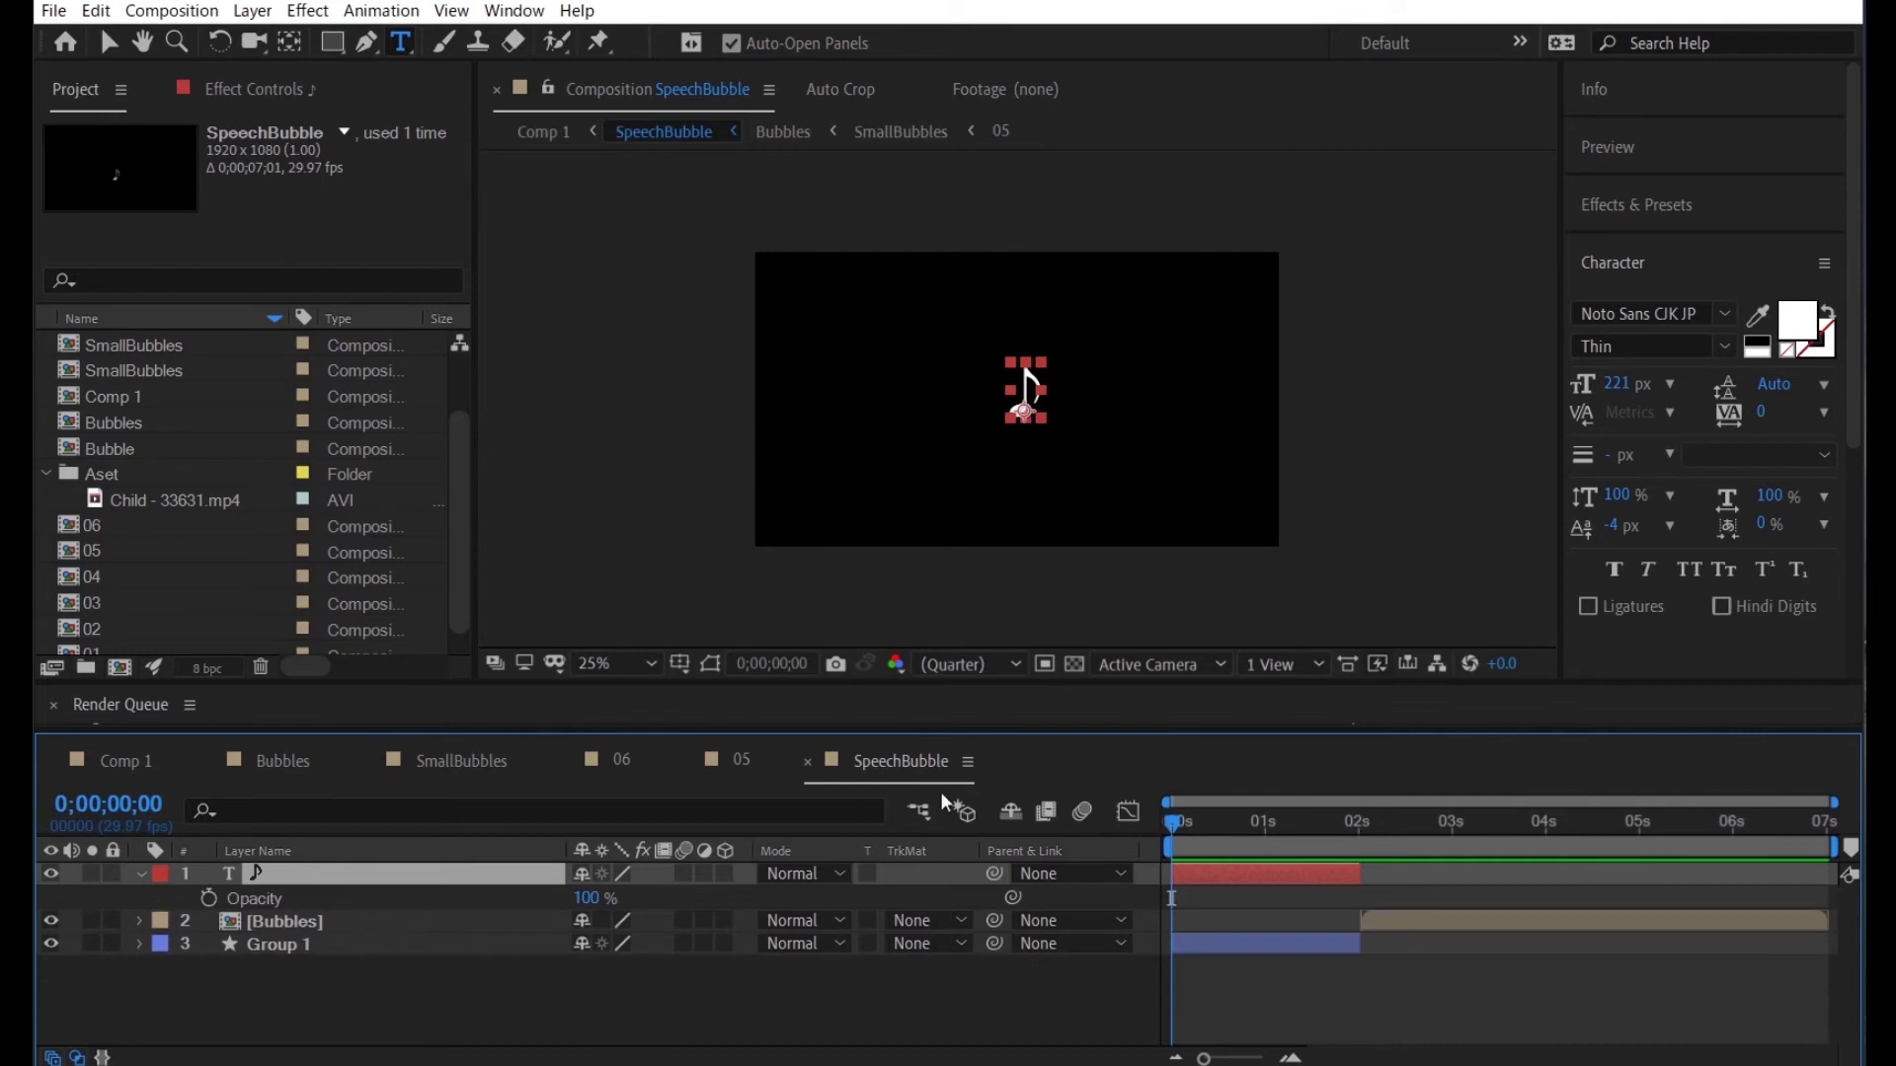
key("space")
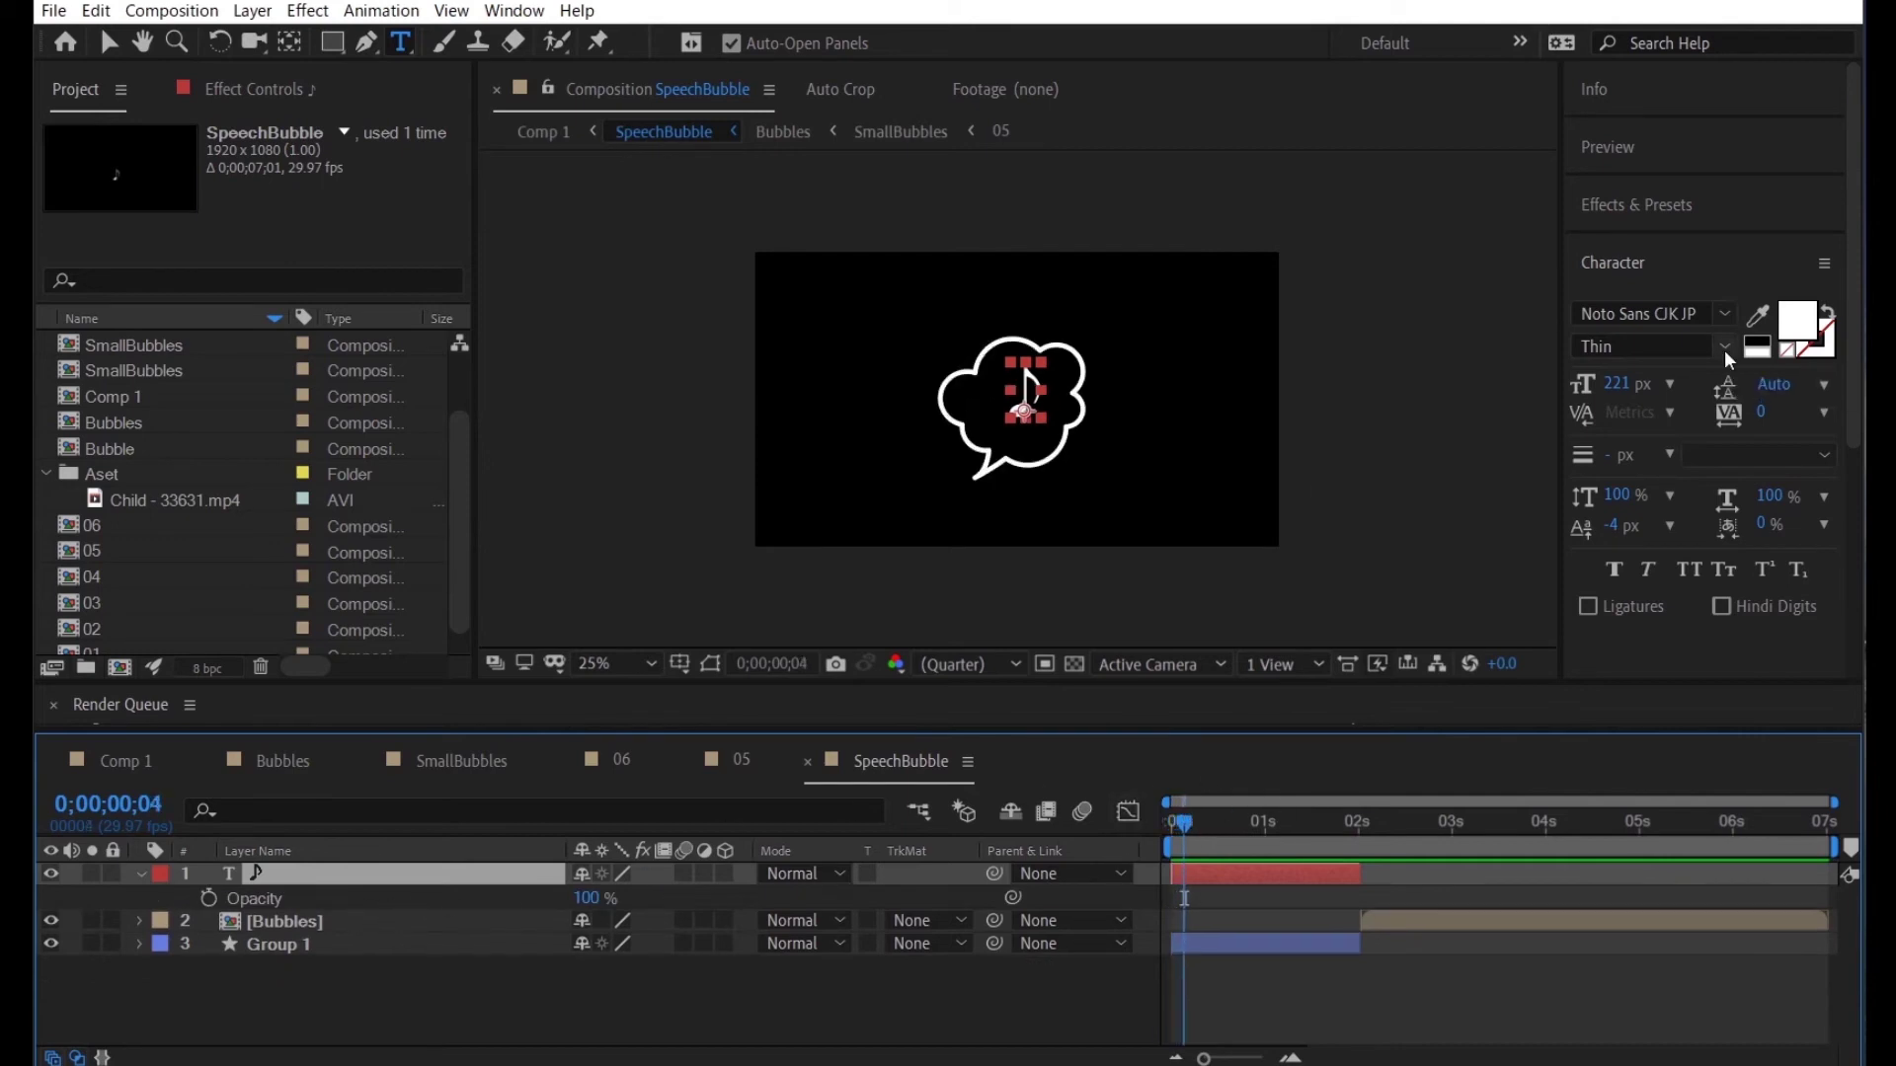
left_click(208, 897)
left_click_drag(1190, 829, 1116, 815)
left_click_drag(582, 899, 395, 891)
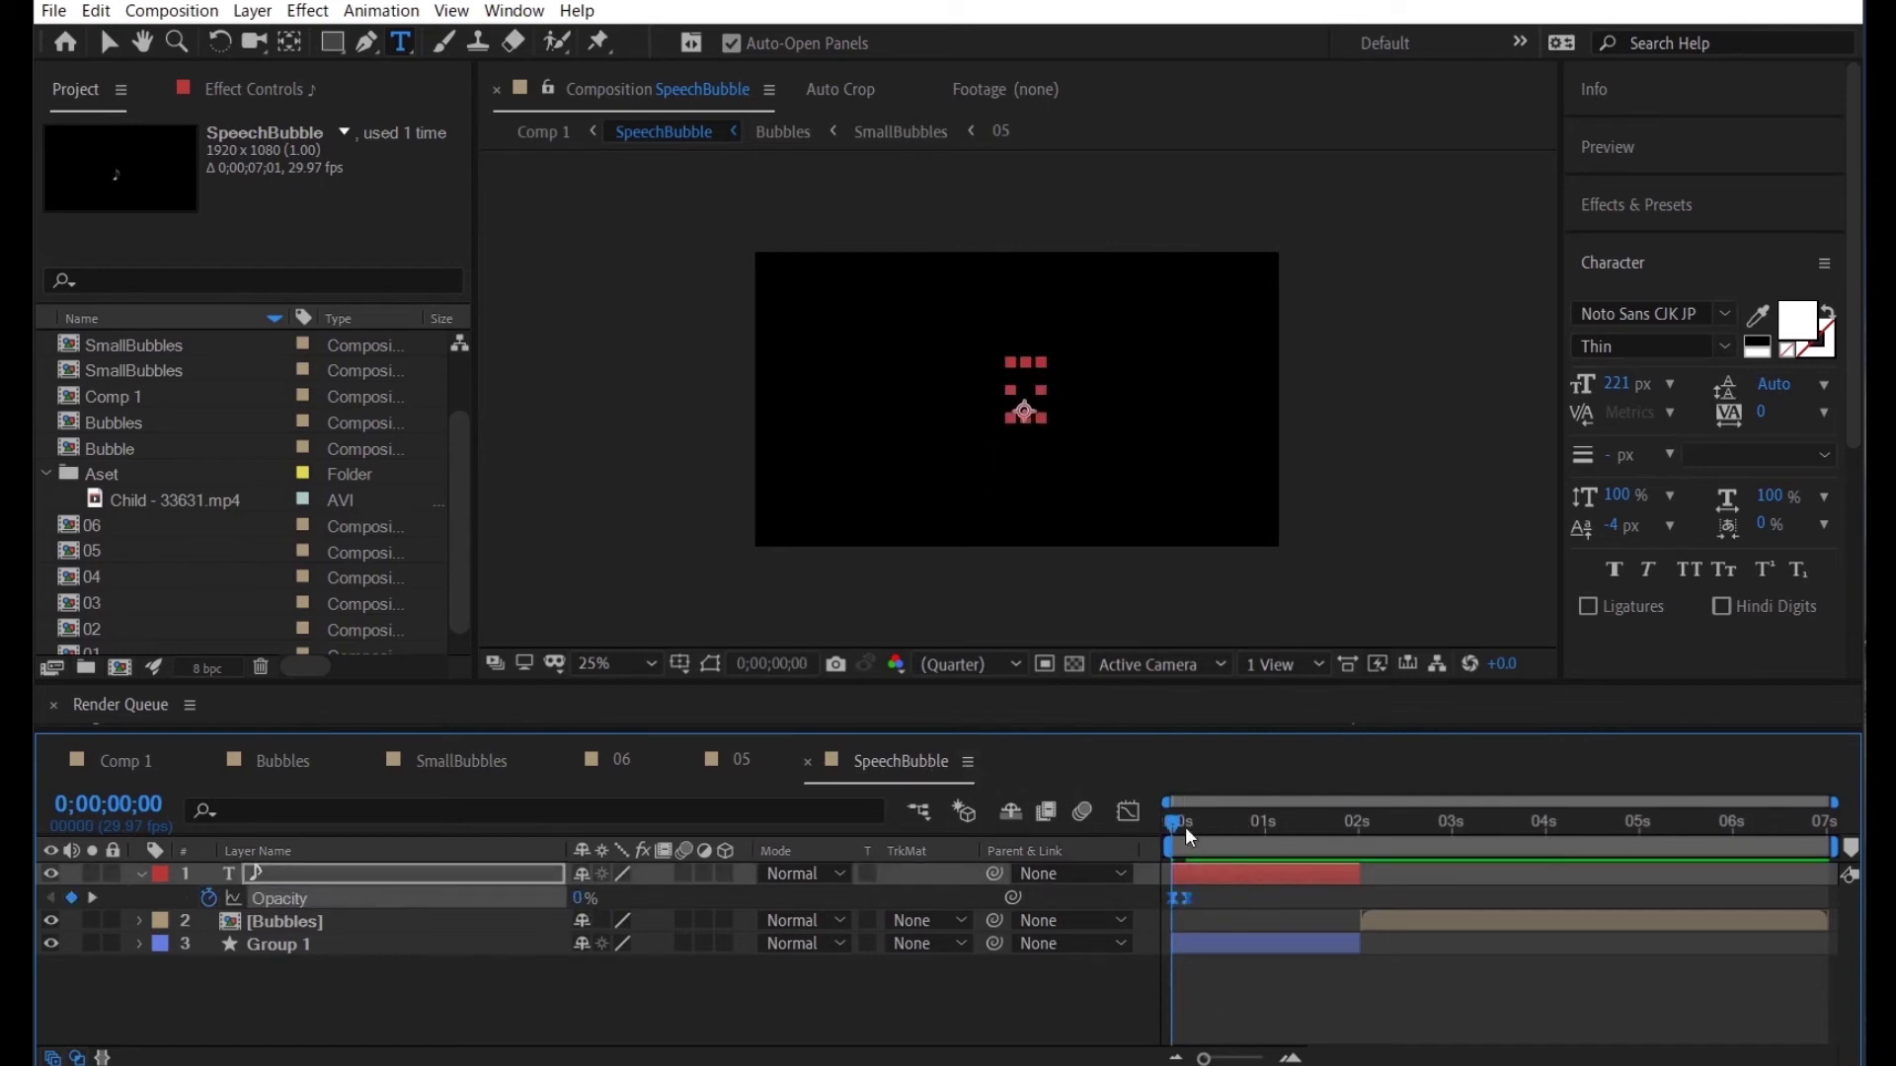
key("space")
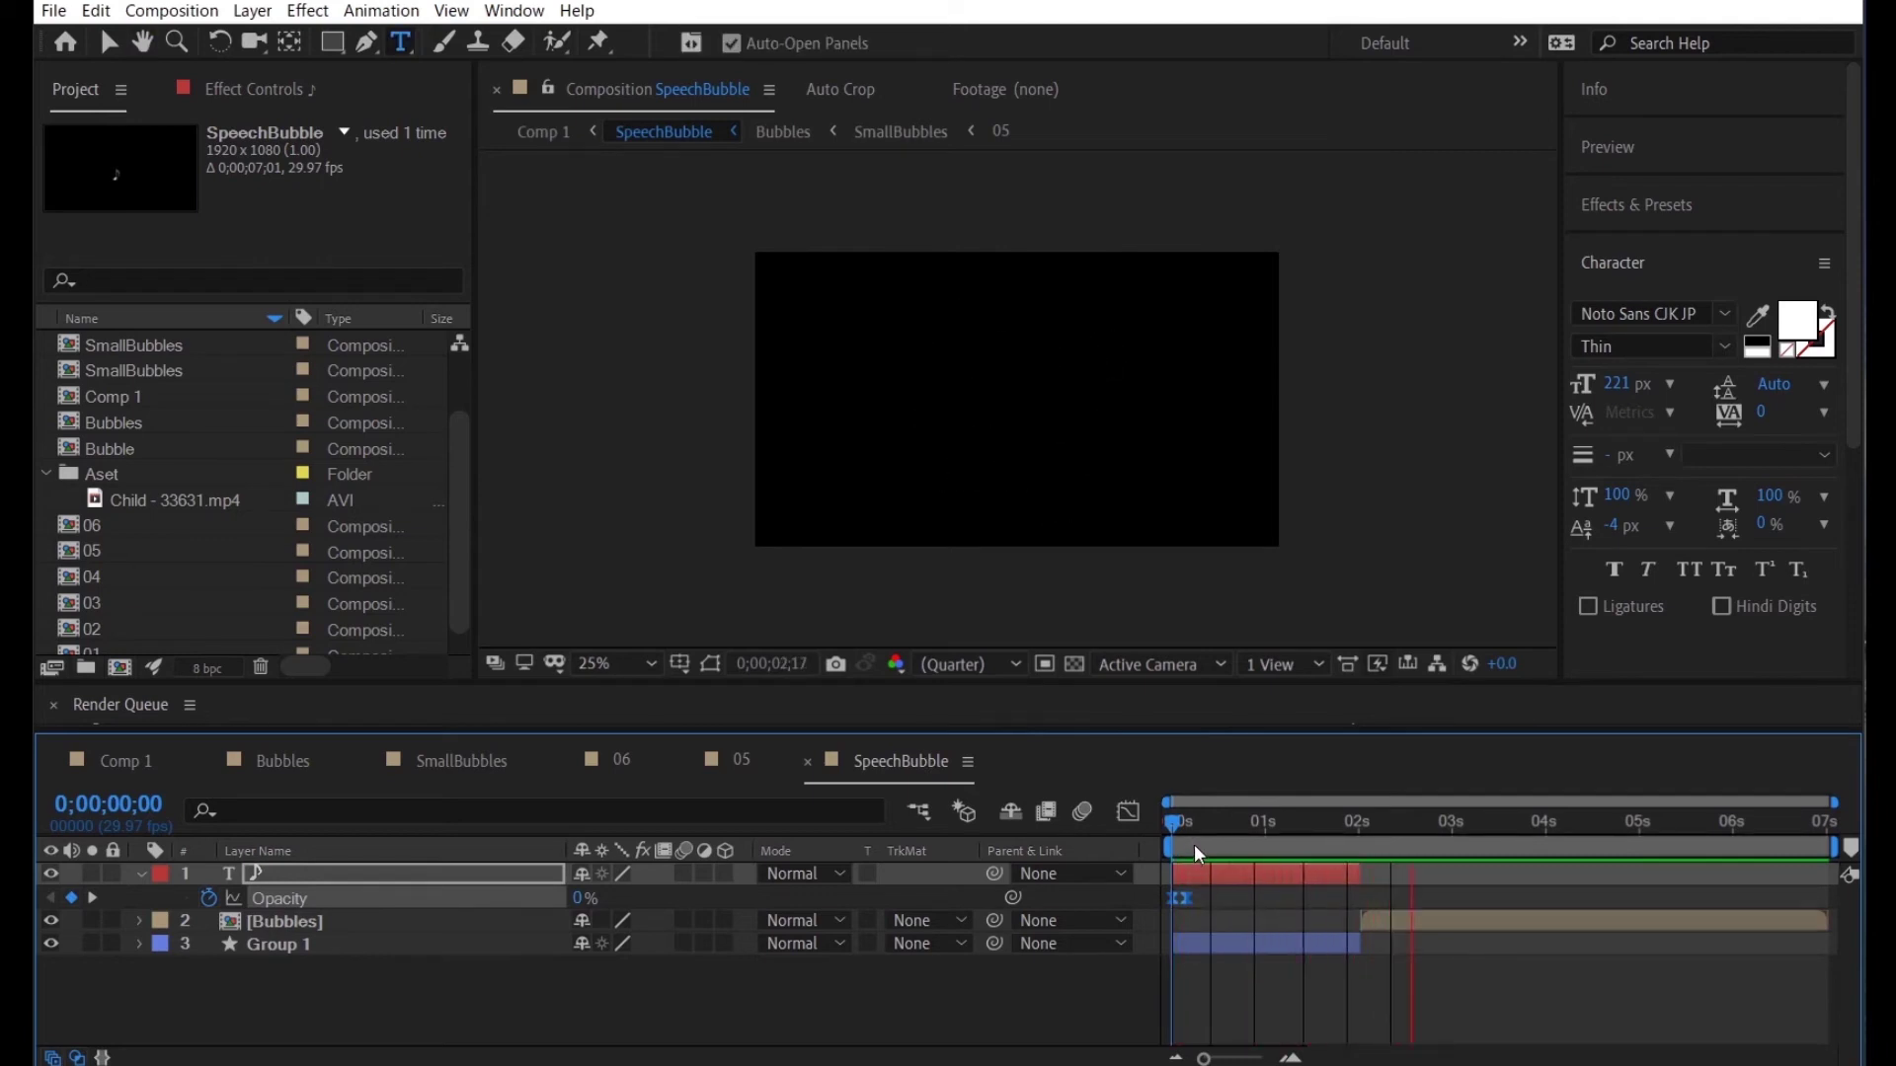
key("space")
Move the 100% opacity keyframe to frame 5 and preview the fade-in again
left_click_drag(1188, 823, 1182, 826)
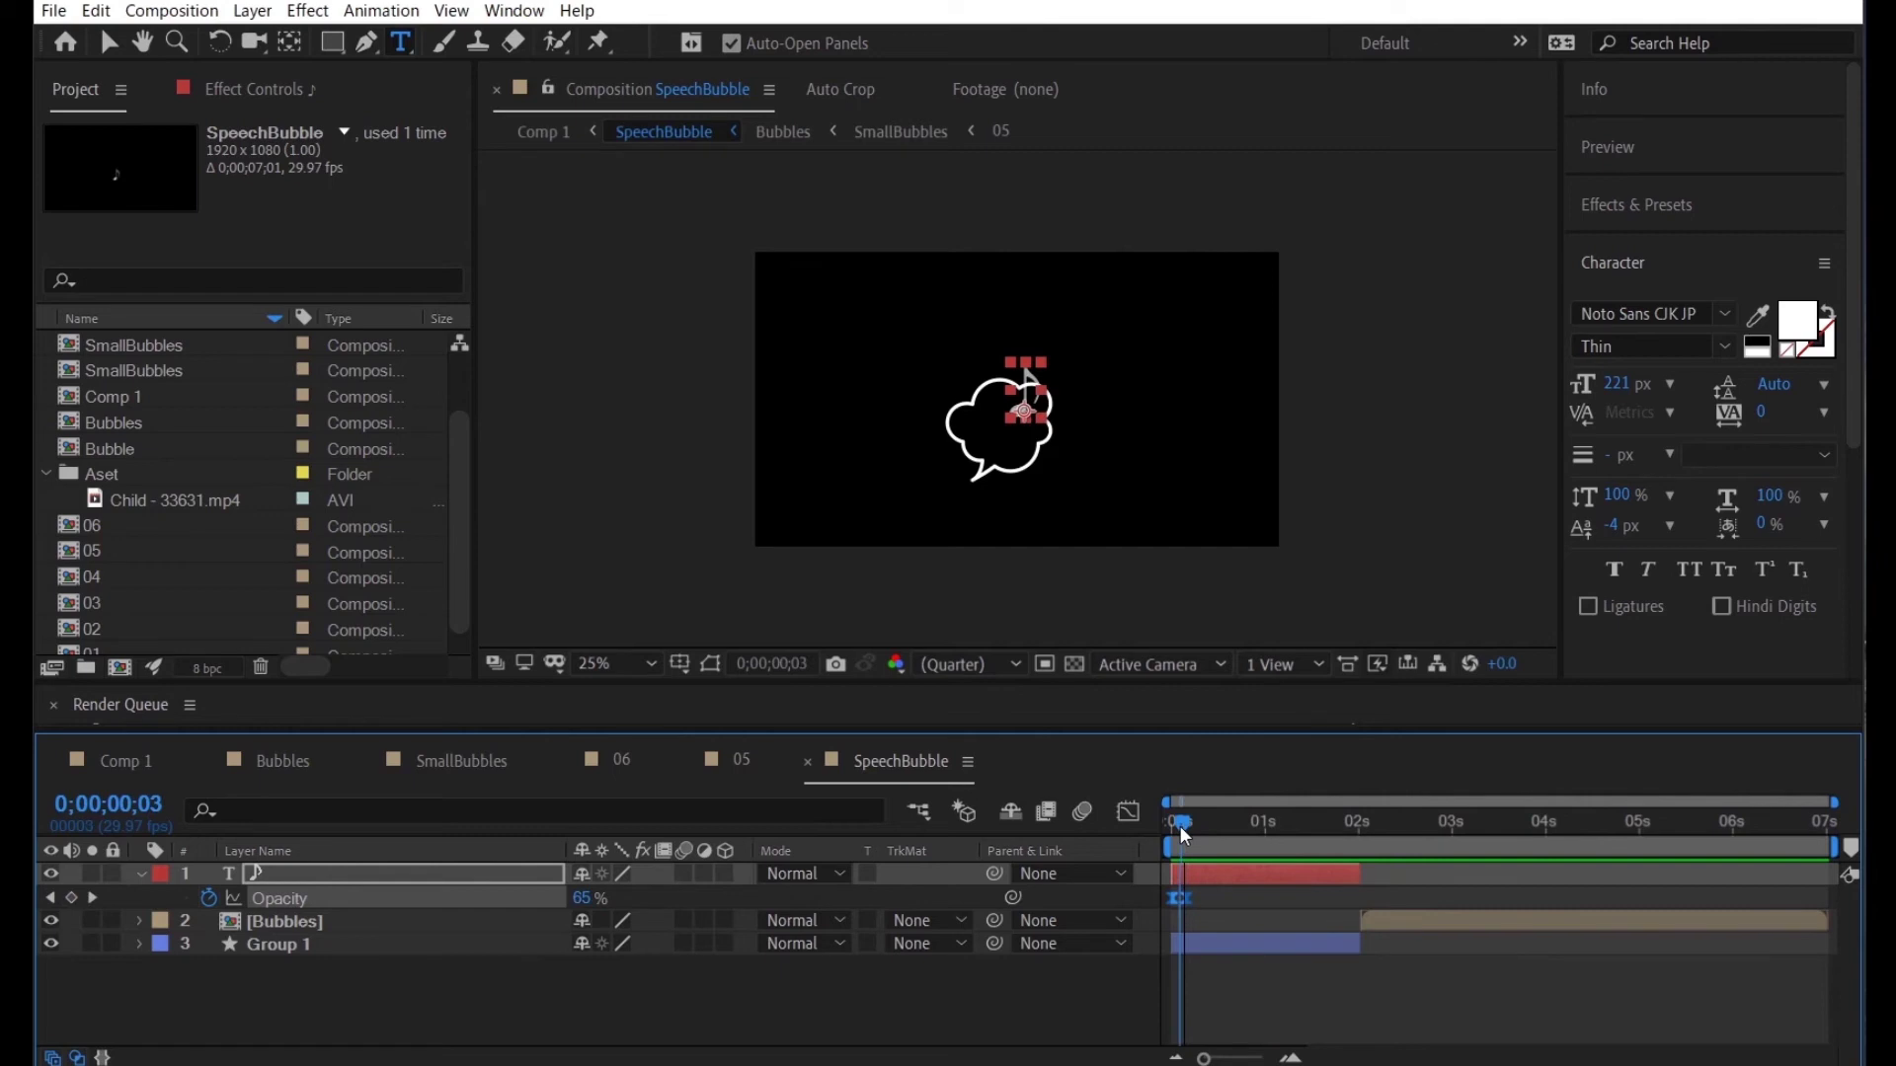
left_click_drag(1188, 899, 1201, 899)
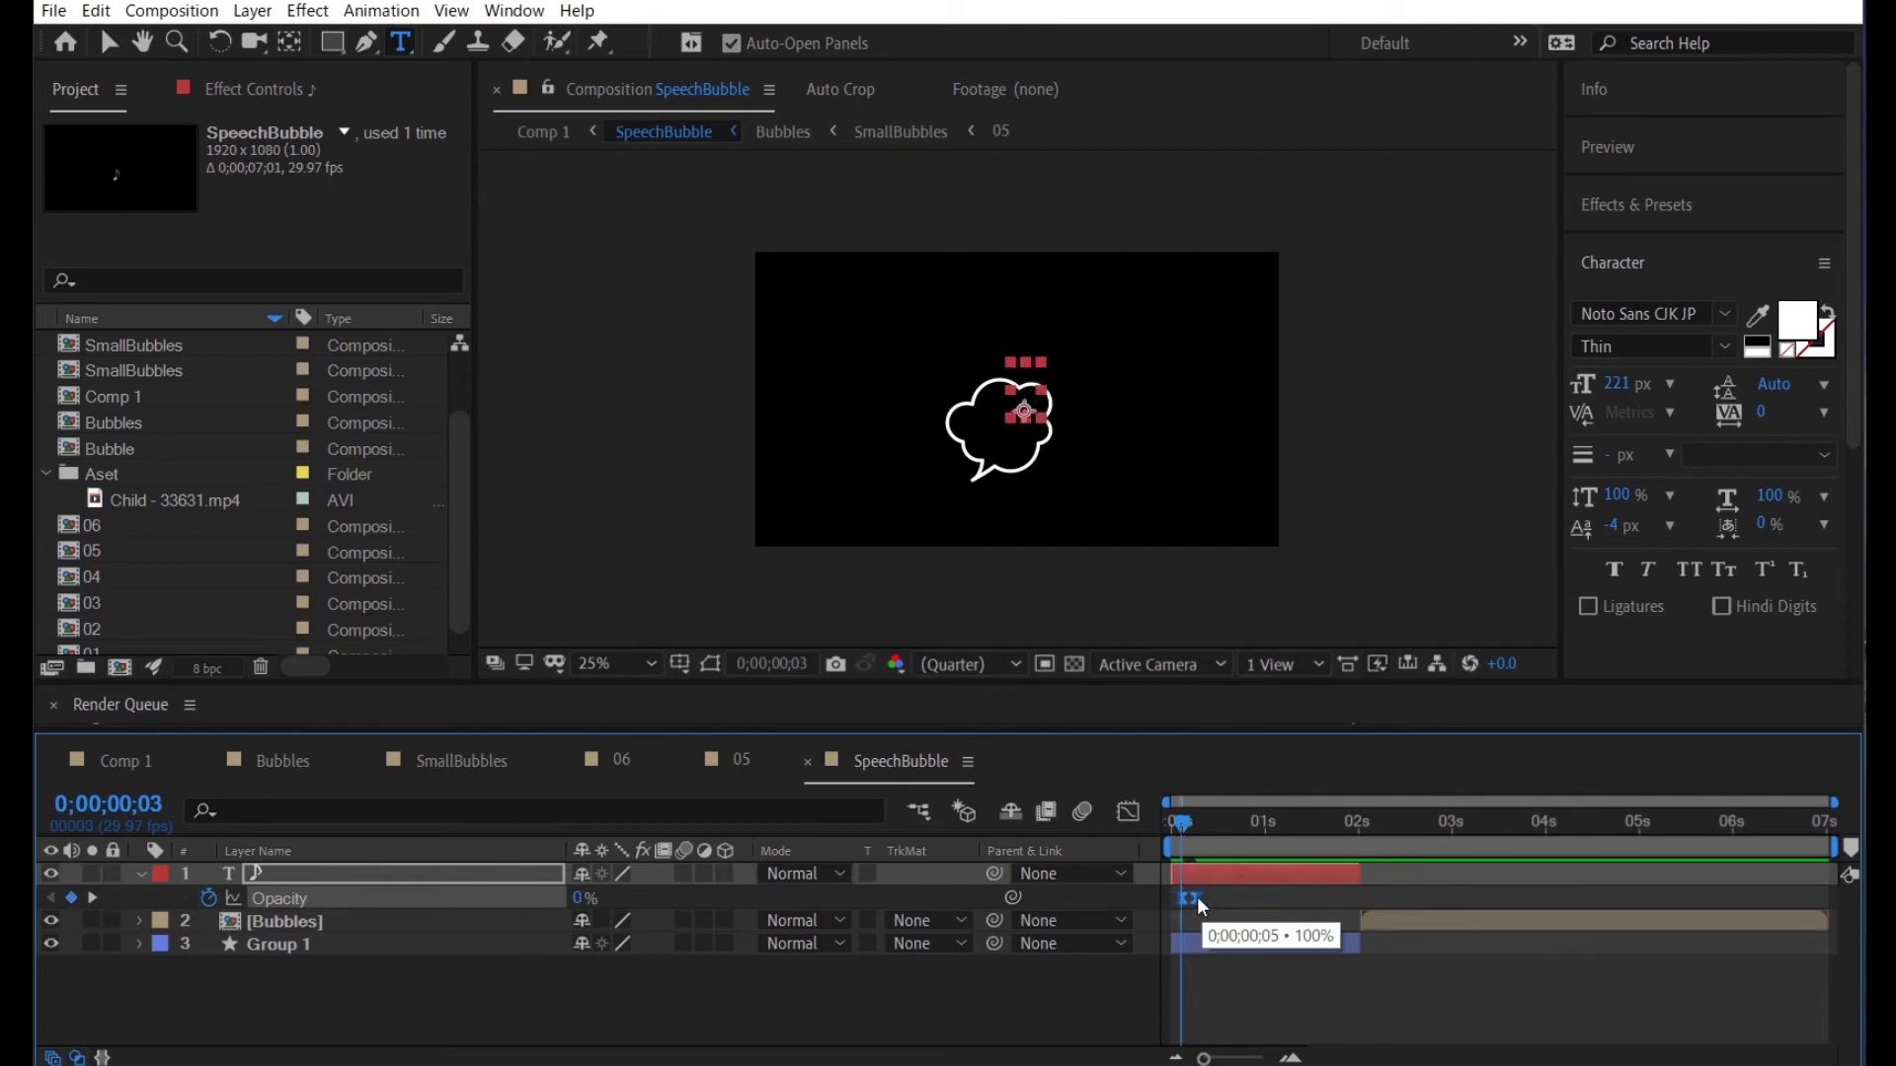
left_click_drag(1201, 900, 1195, 897)
key("space")
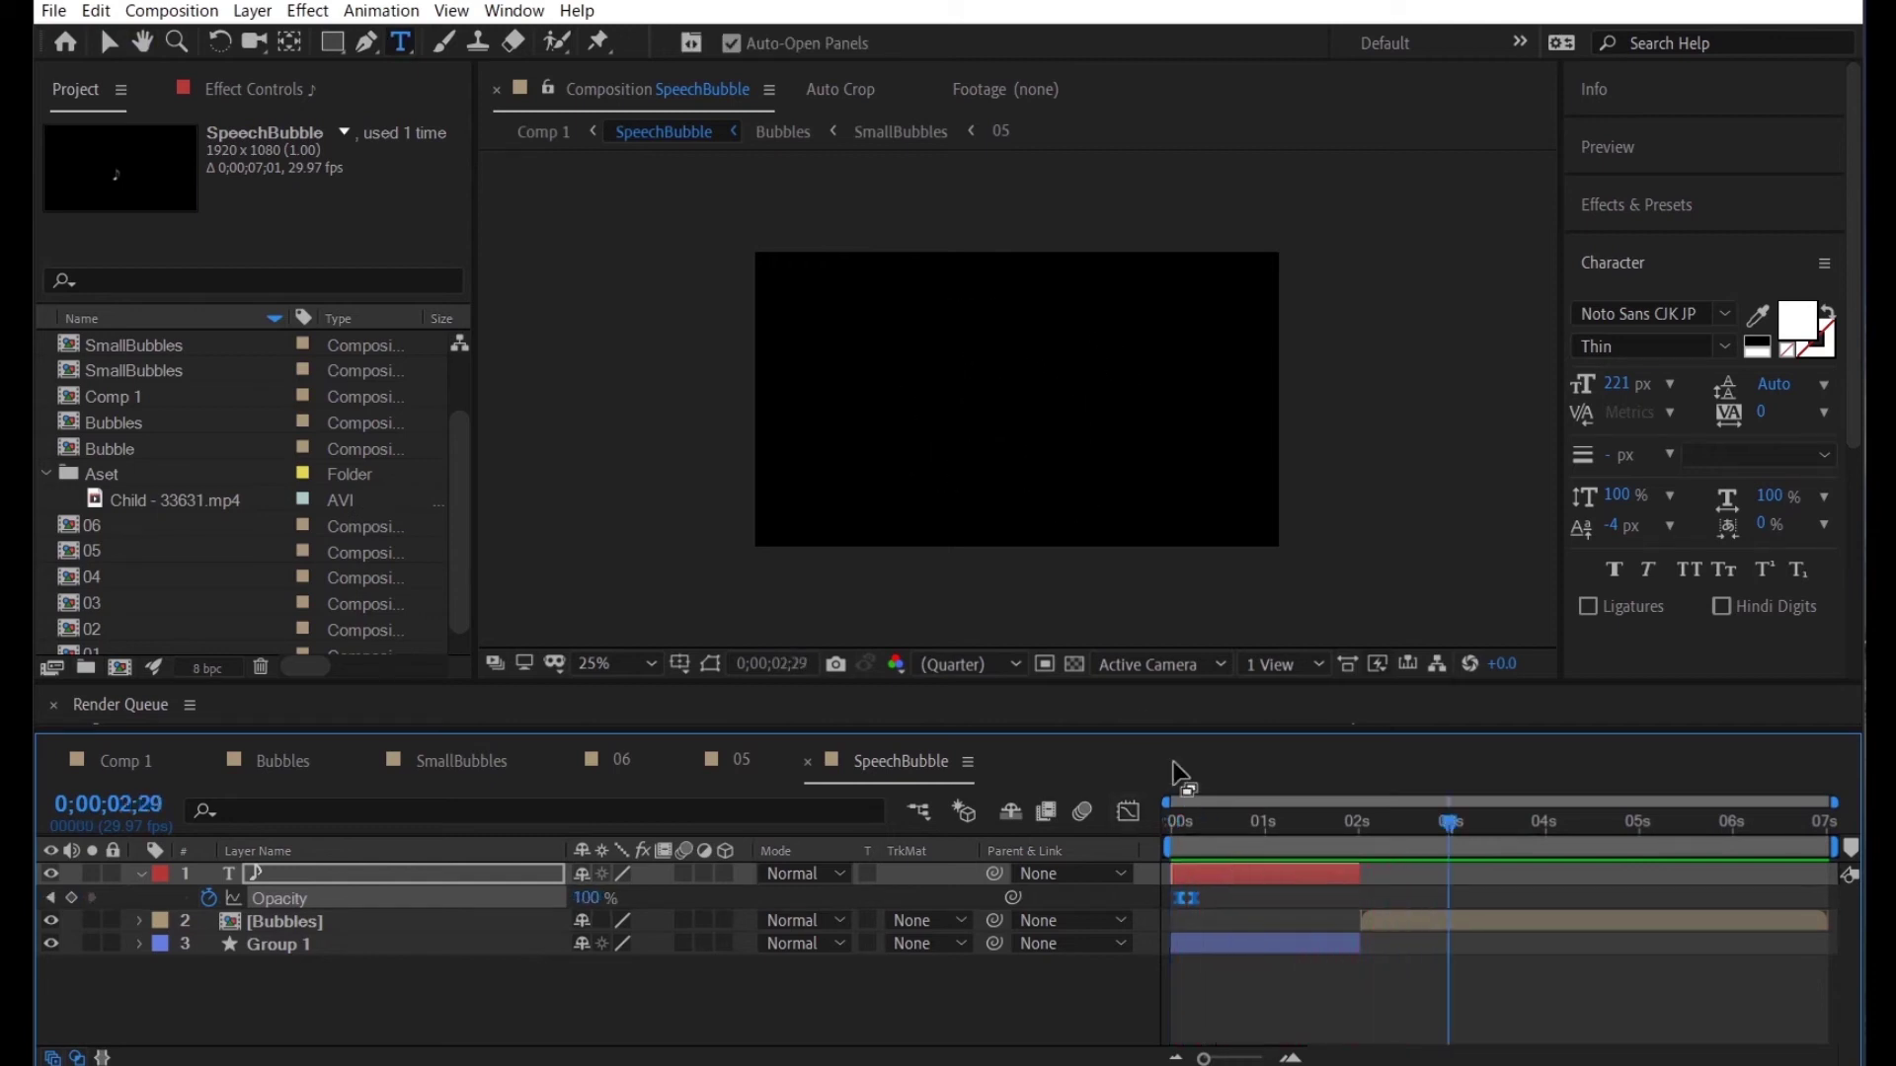
In Comp 1, set the SpeechBubble layer's Scale to -100, 100%
left_click(128, 759)
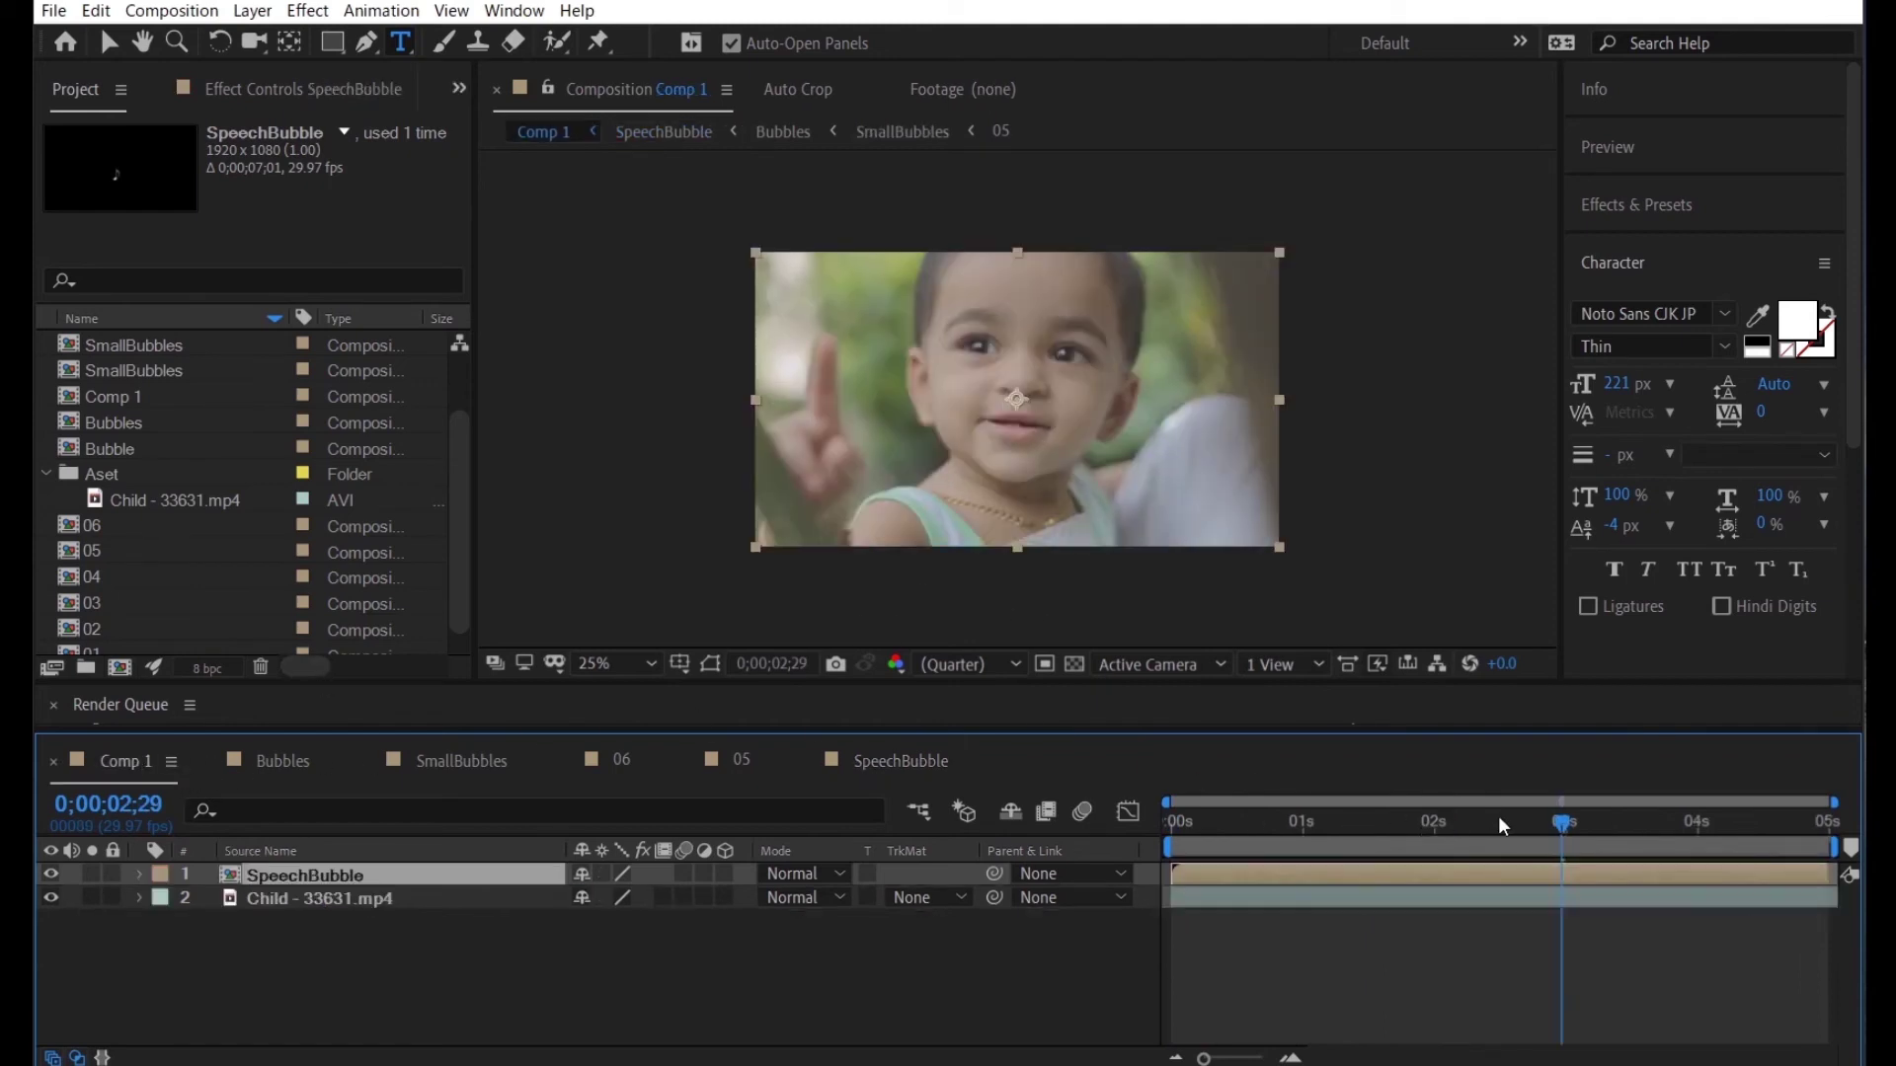
left_click_drag(1533, 830, 1247, 802)
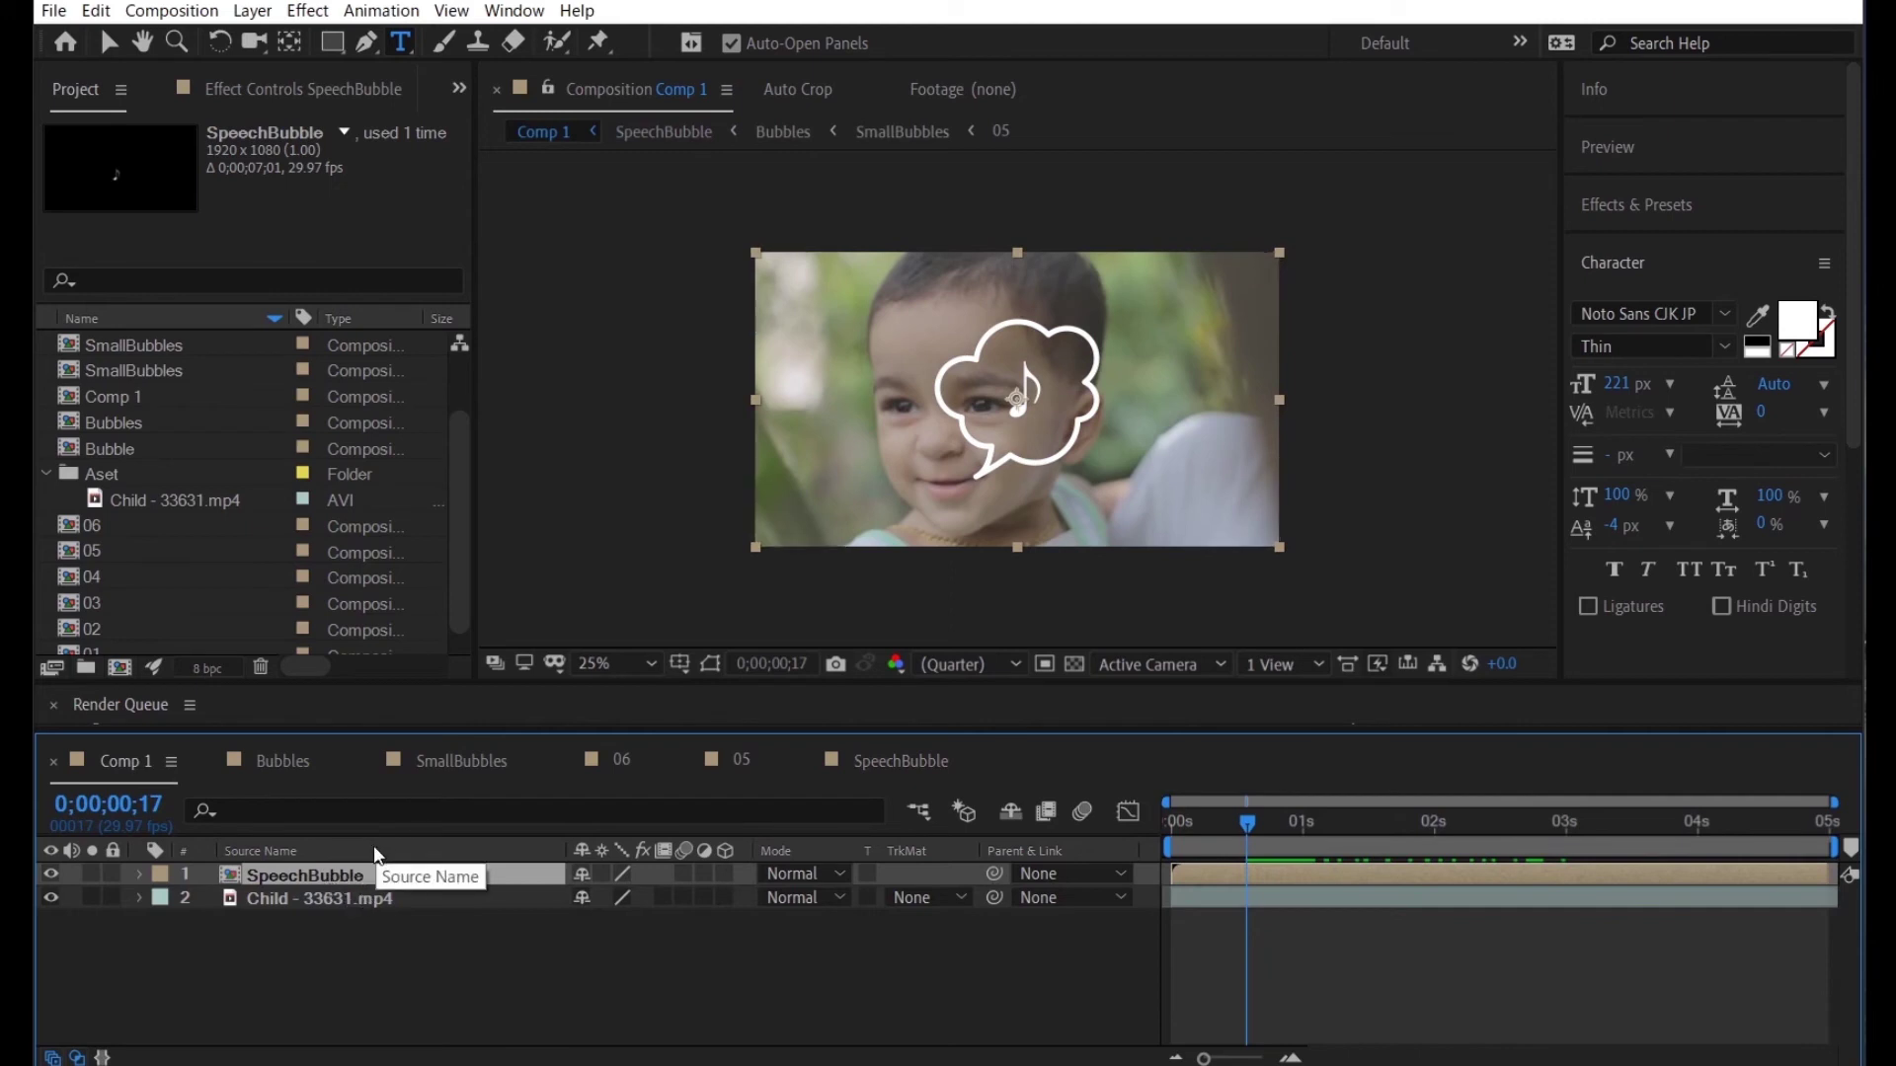
key("s")
left_click(617, 899)
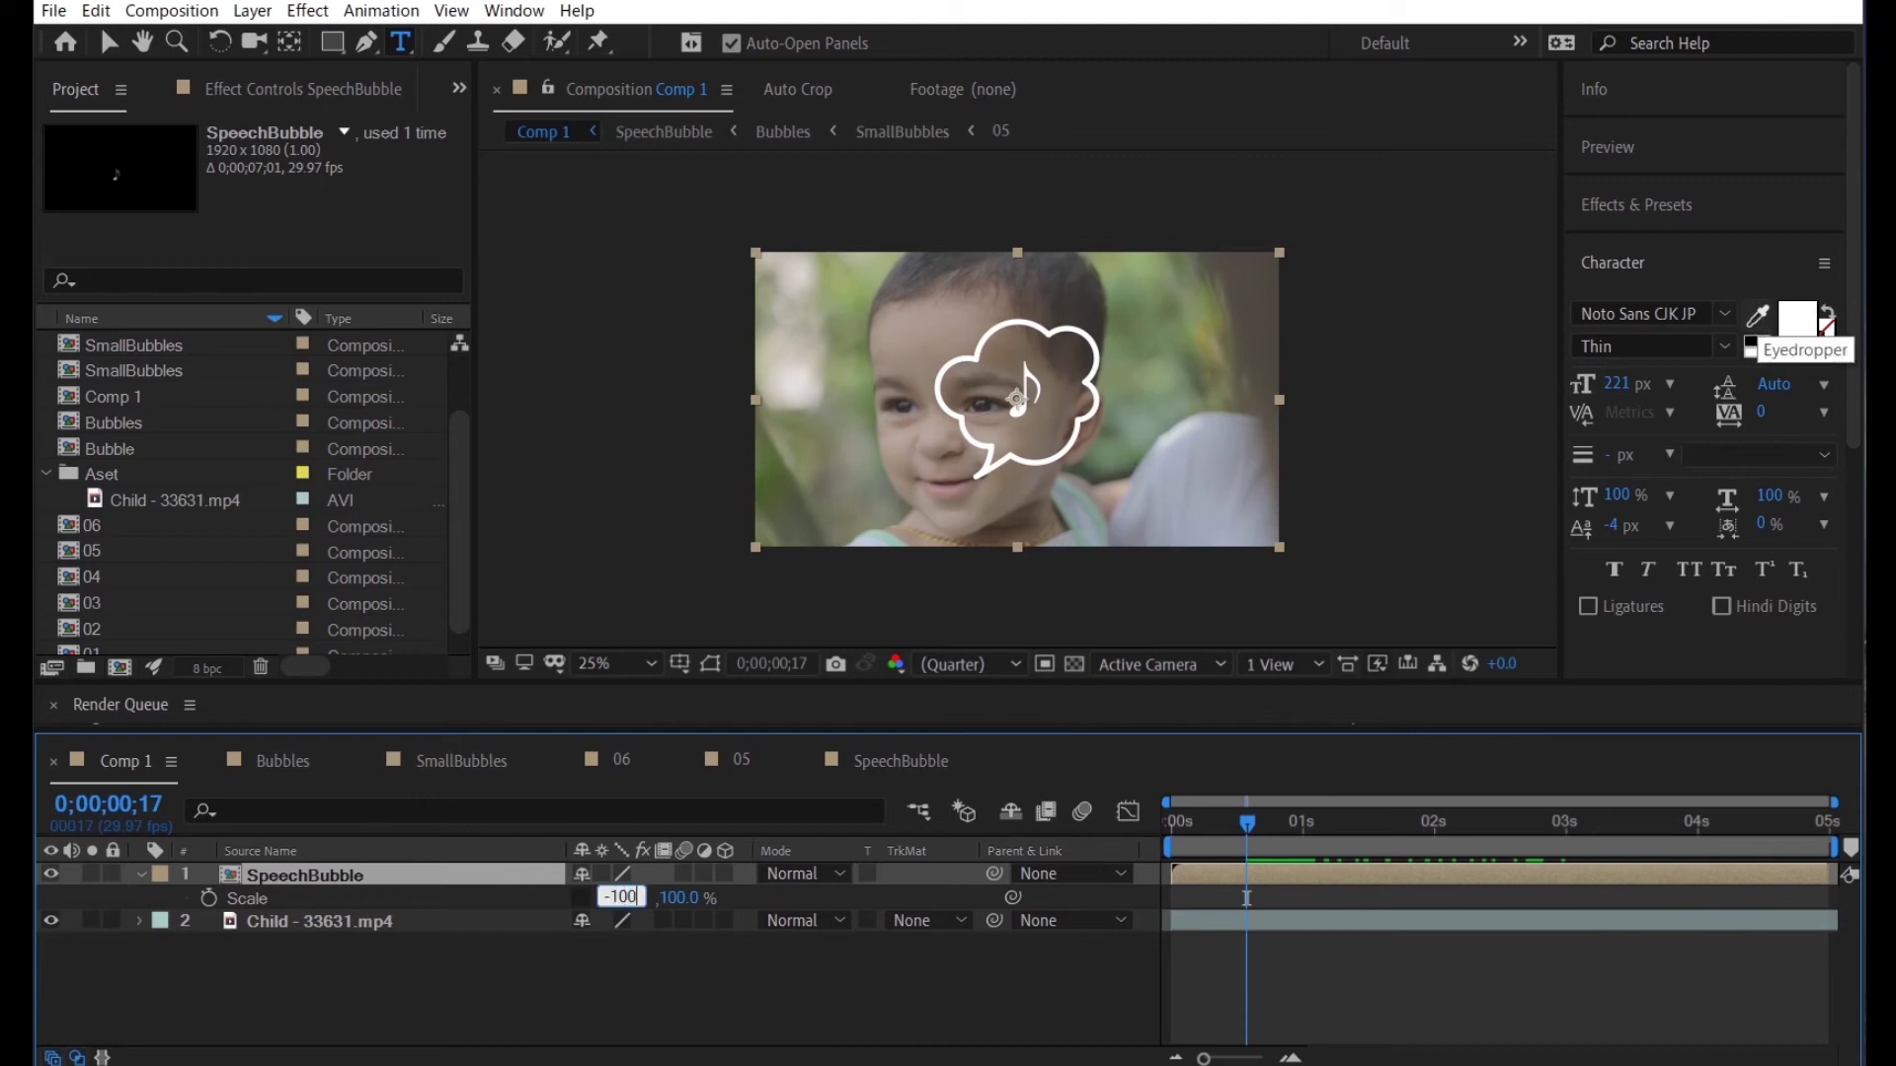
key("Return")
mouse_move(1248, 823)
left_mouse_down()
mouse_move(1177, 825)
mouse_move(1201, 827)
left_mouse_up()
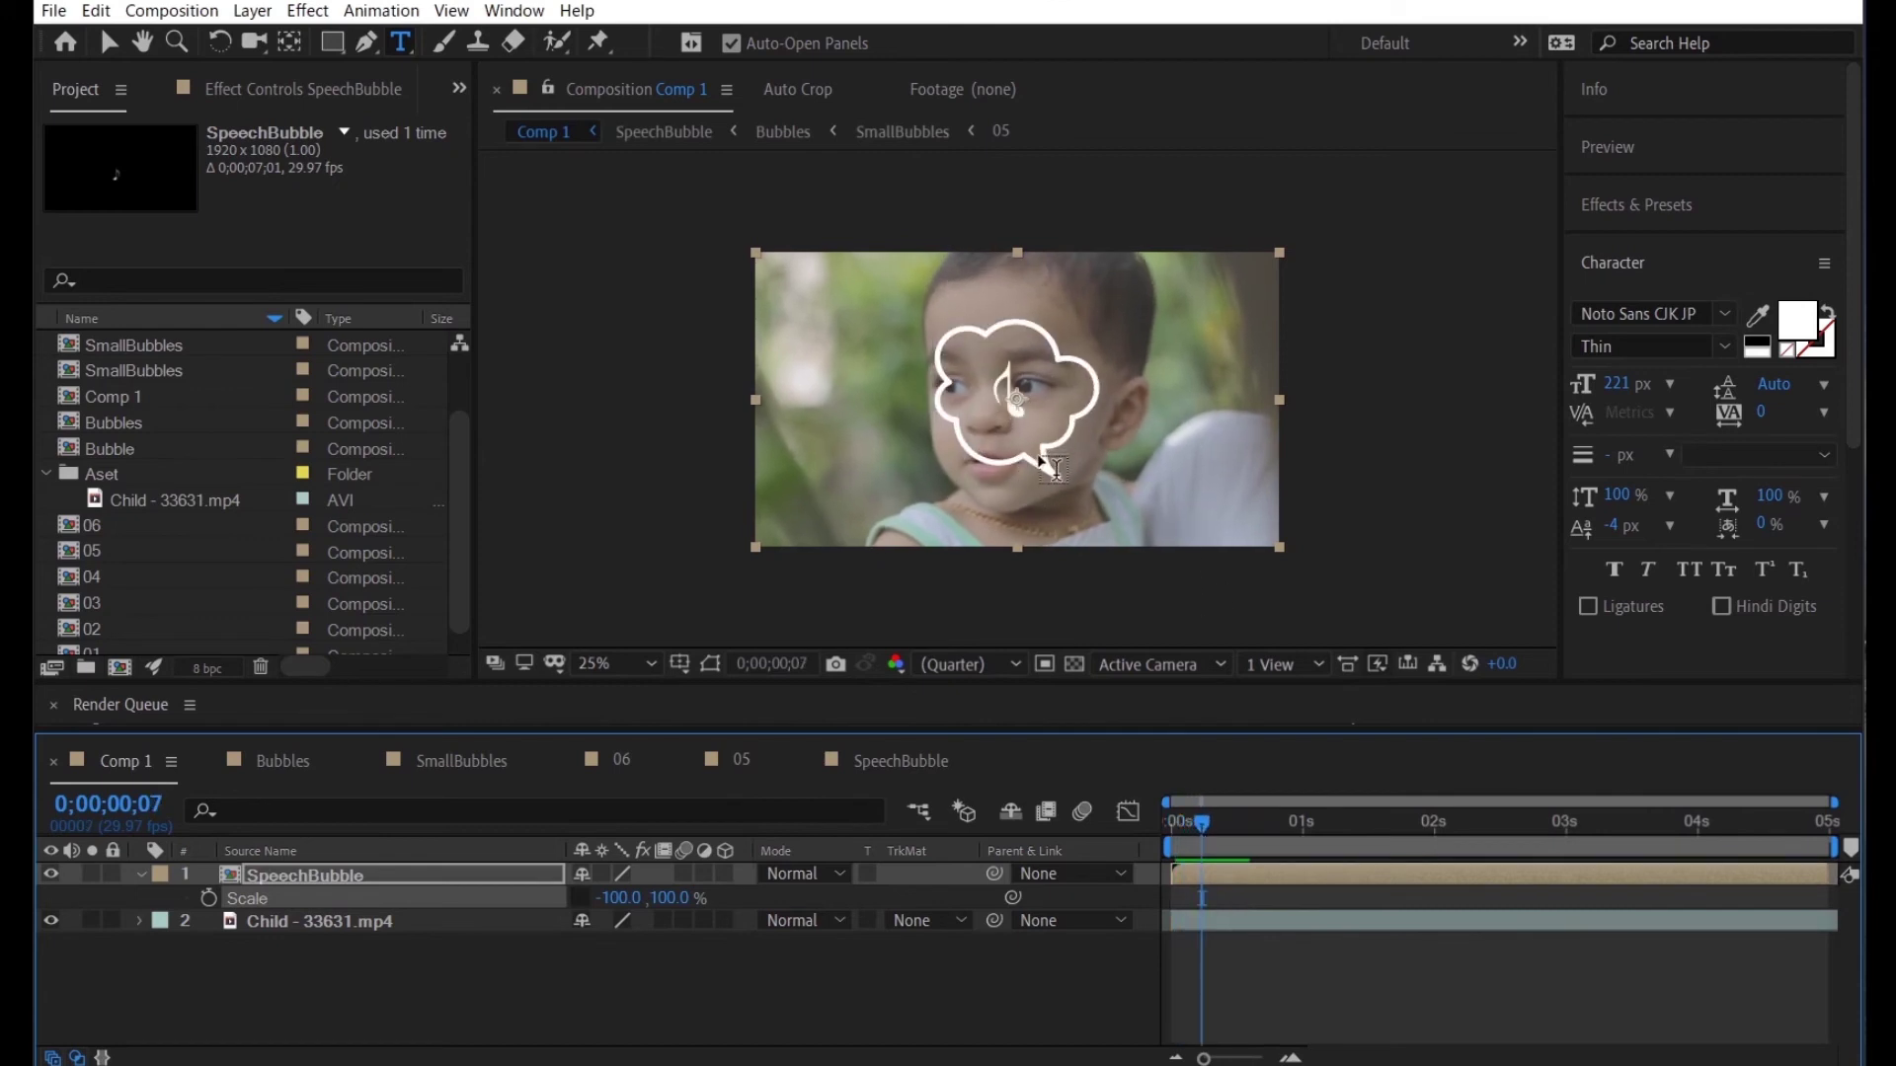
key("Return")
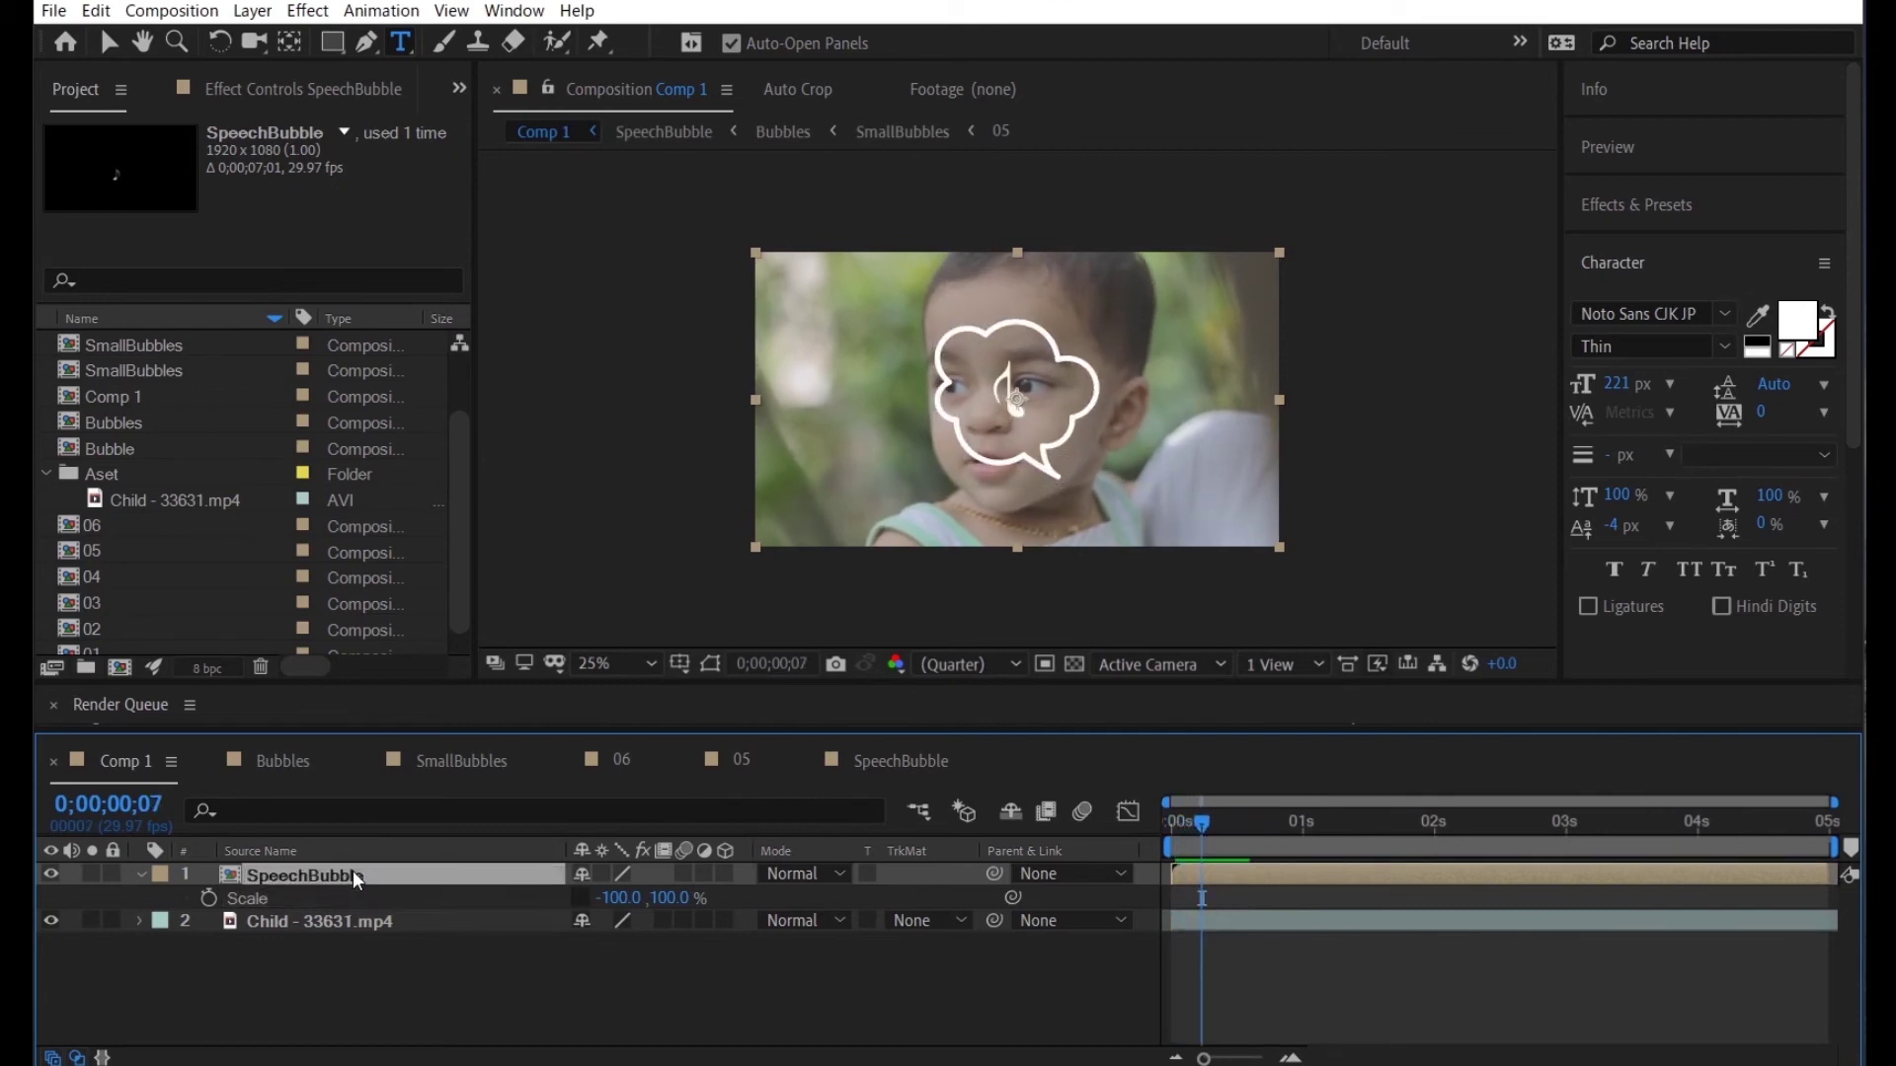
Inside SpeechBubble, set the ♪ layer's X Scale to -100, then go back to Comp 1
double_click(352, 875)
left_click(346, 875)
key("s")
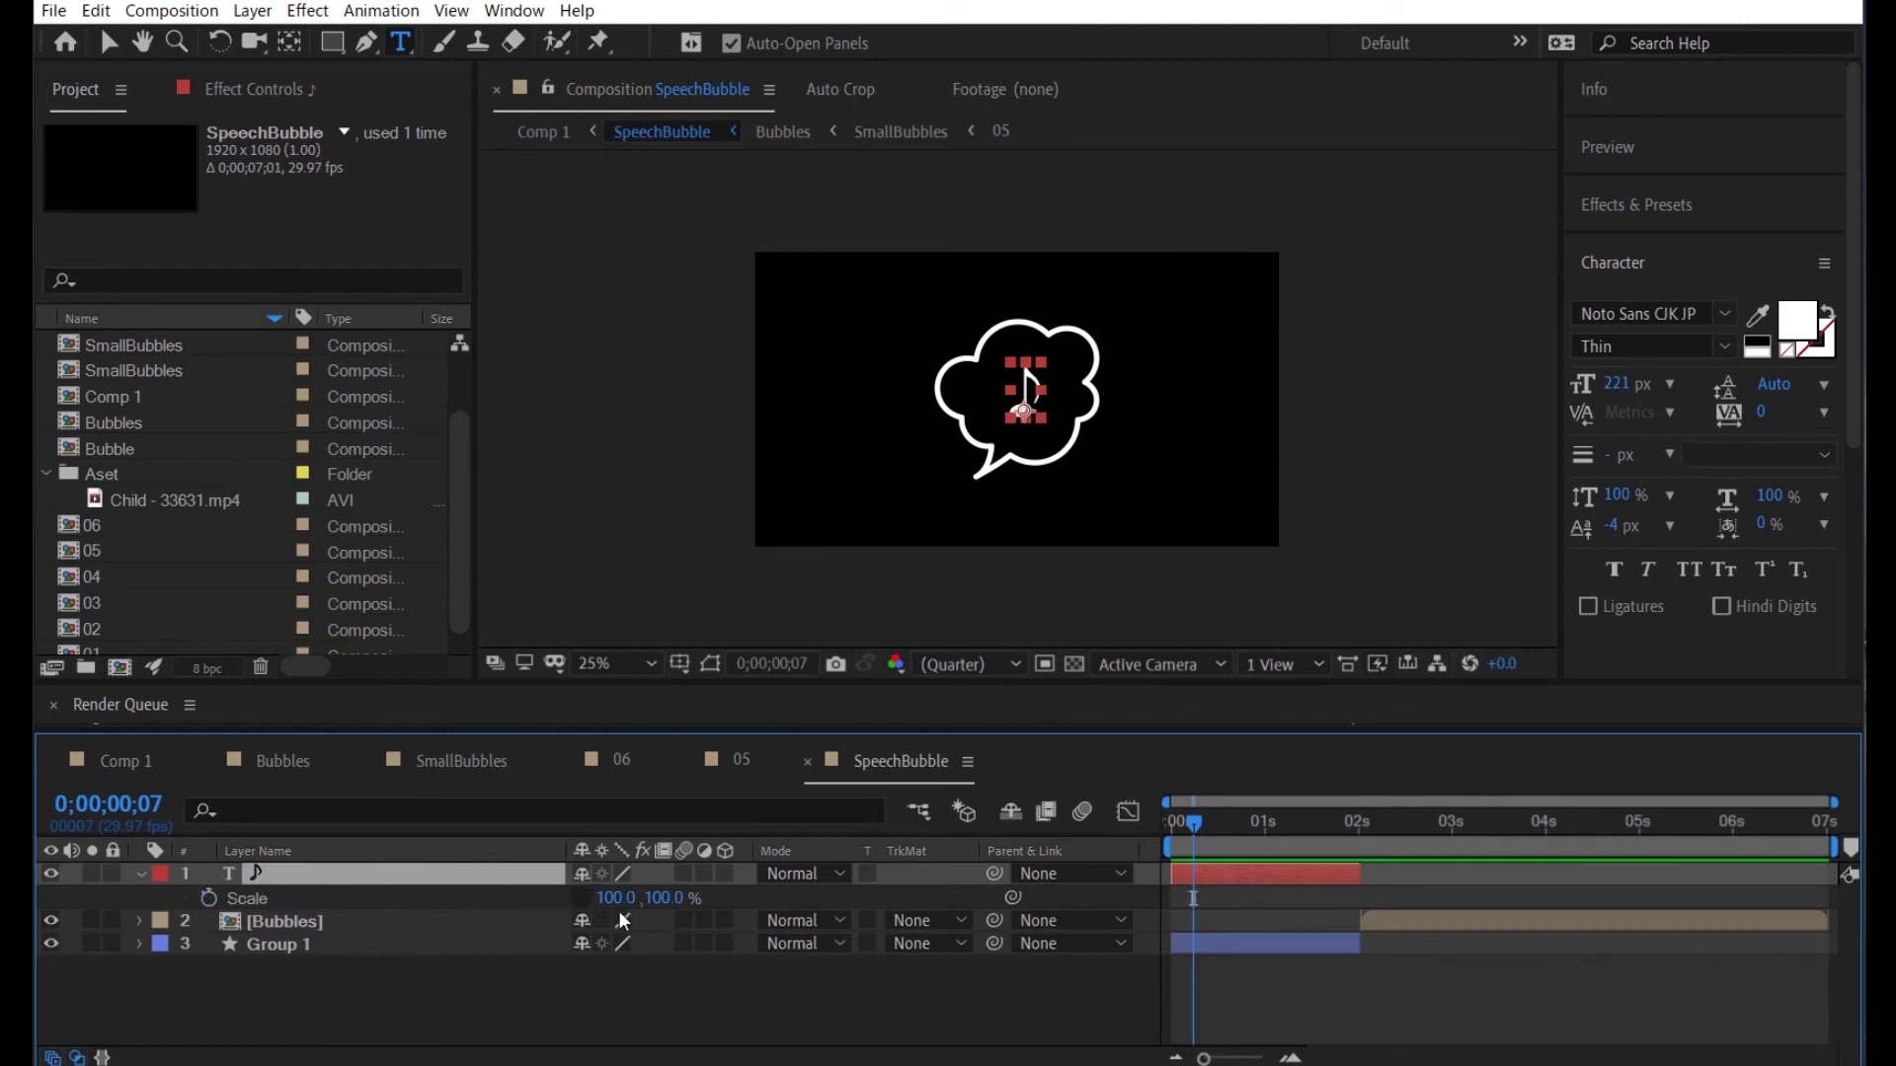
left_click(614, 897)
type("-100")
key("Return")
left_click(725, 982)
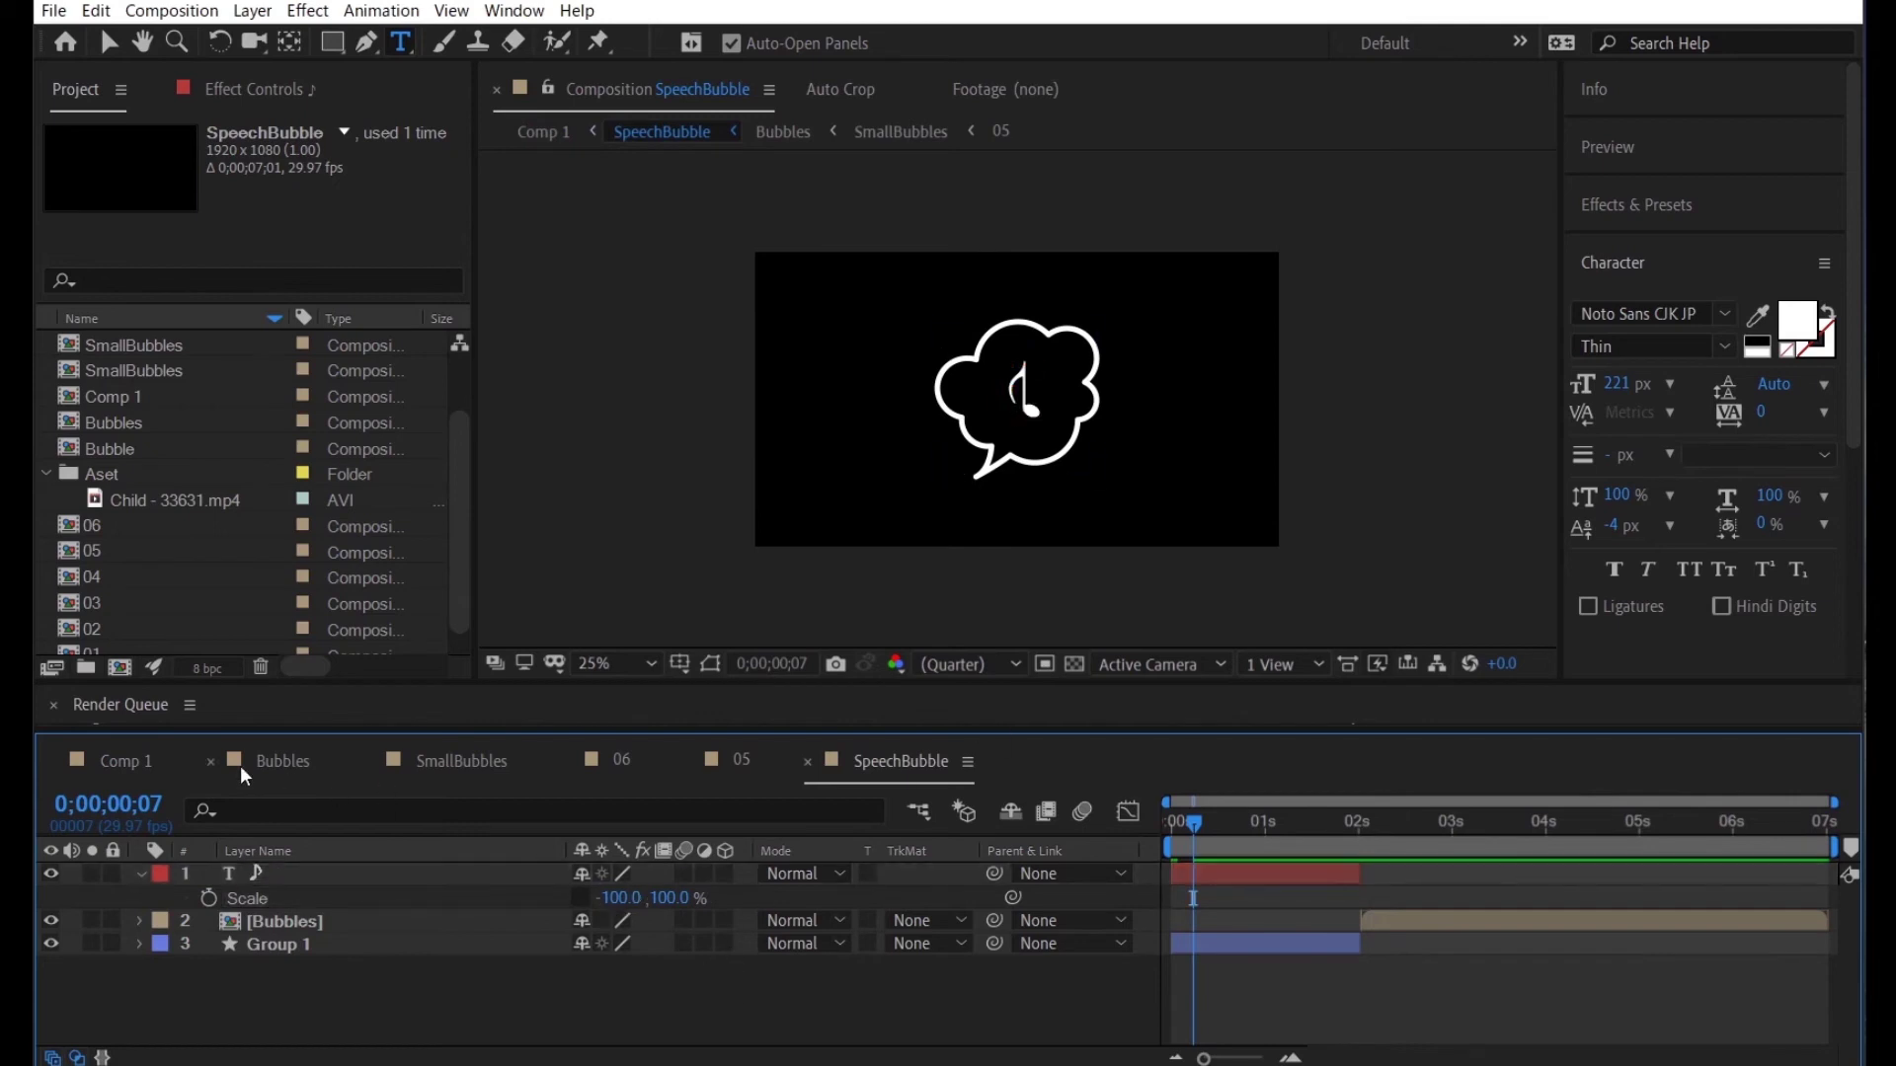
left_click(127, 761)
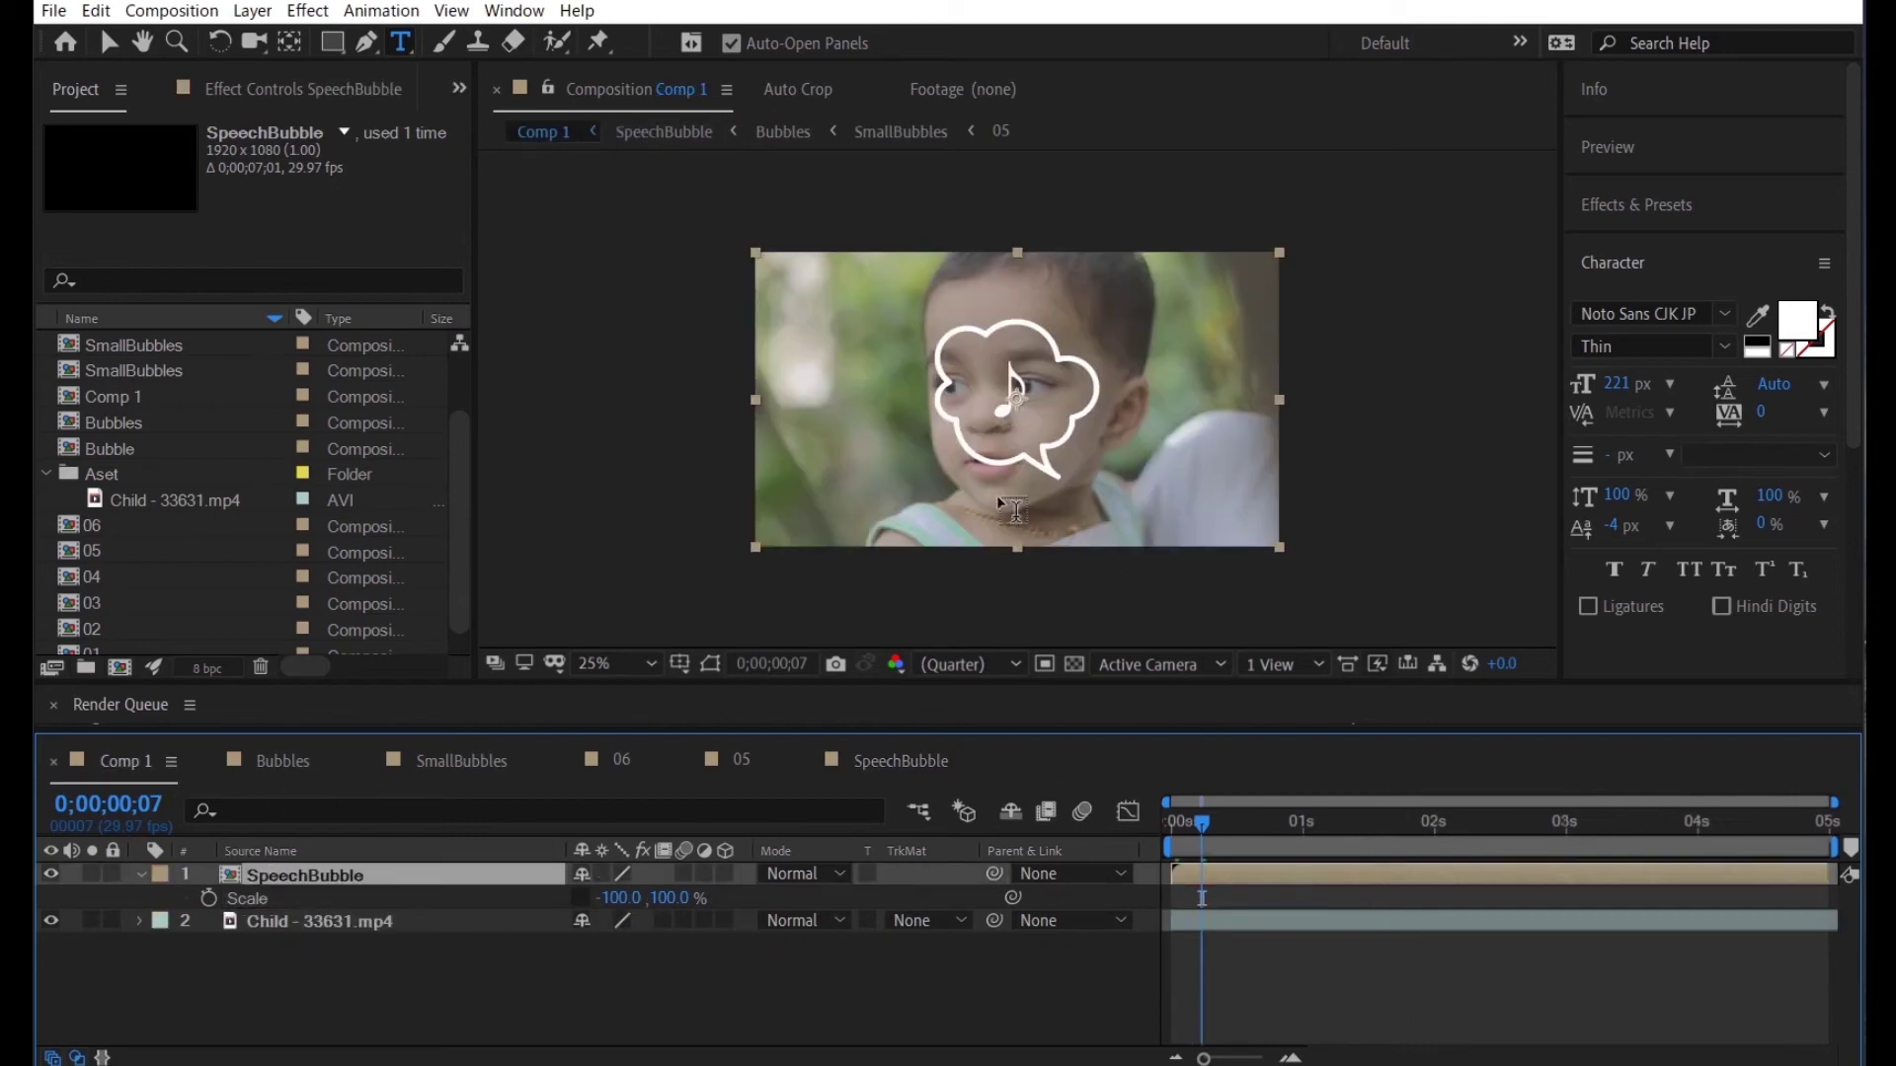
Move the bubble left of the child's face, narrow it to -86%, and settle it at 300, 680
key("v")
left_click_drag(1017, 395, 884, 404)
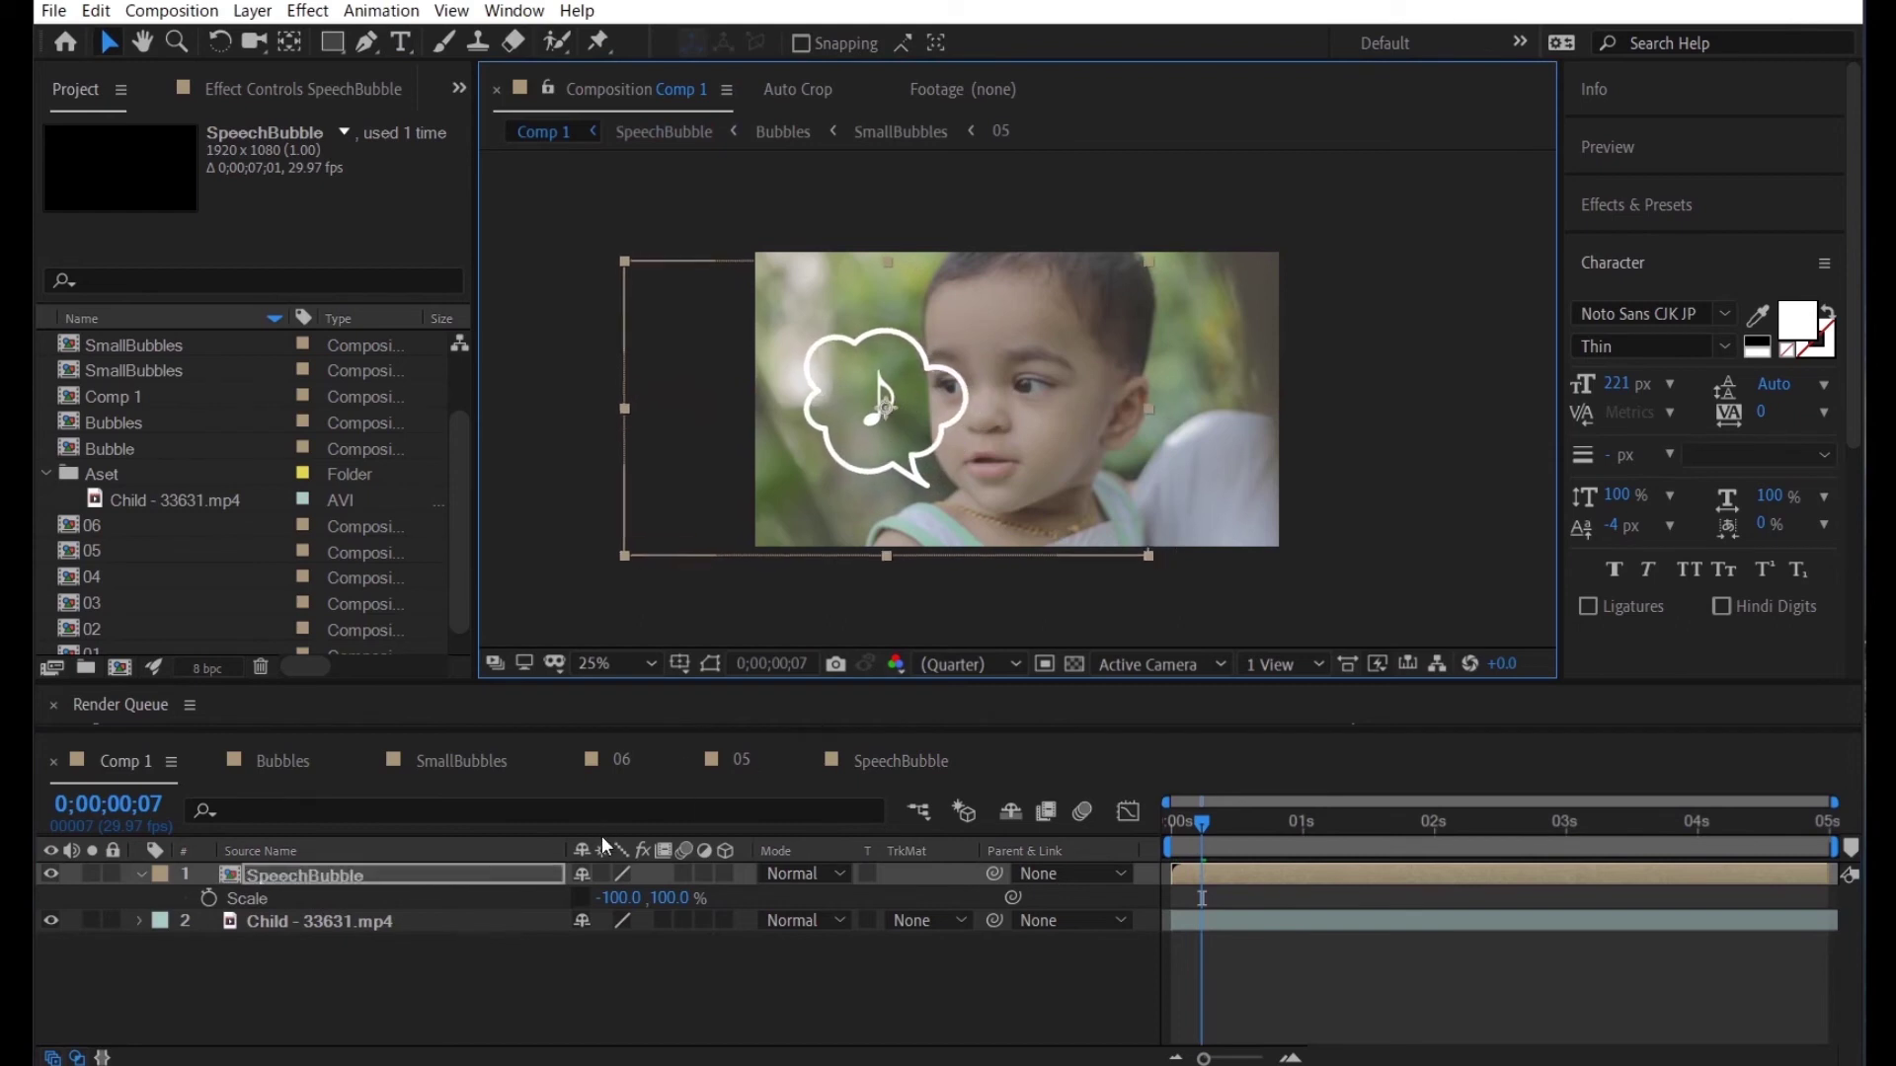
left_click_drag(622, 898, 662, 924)
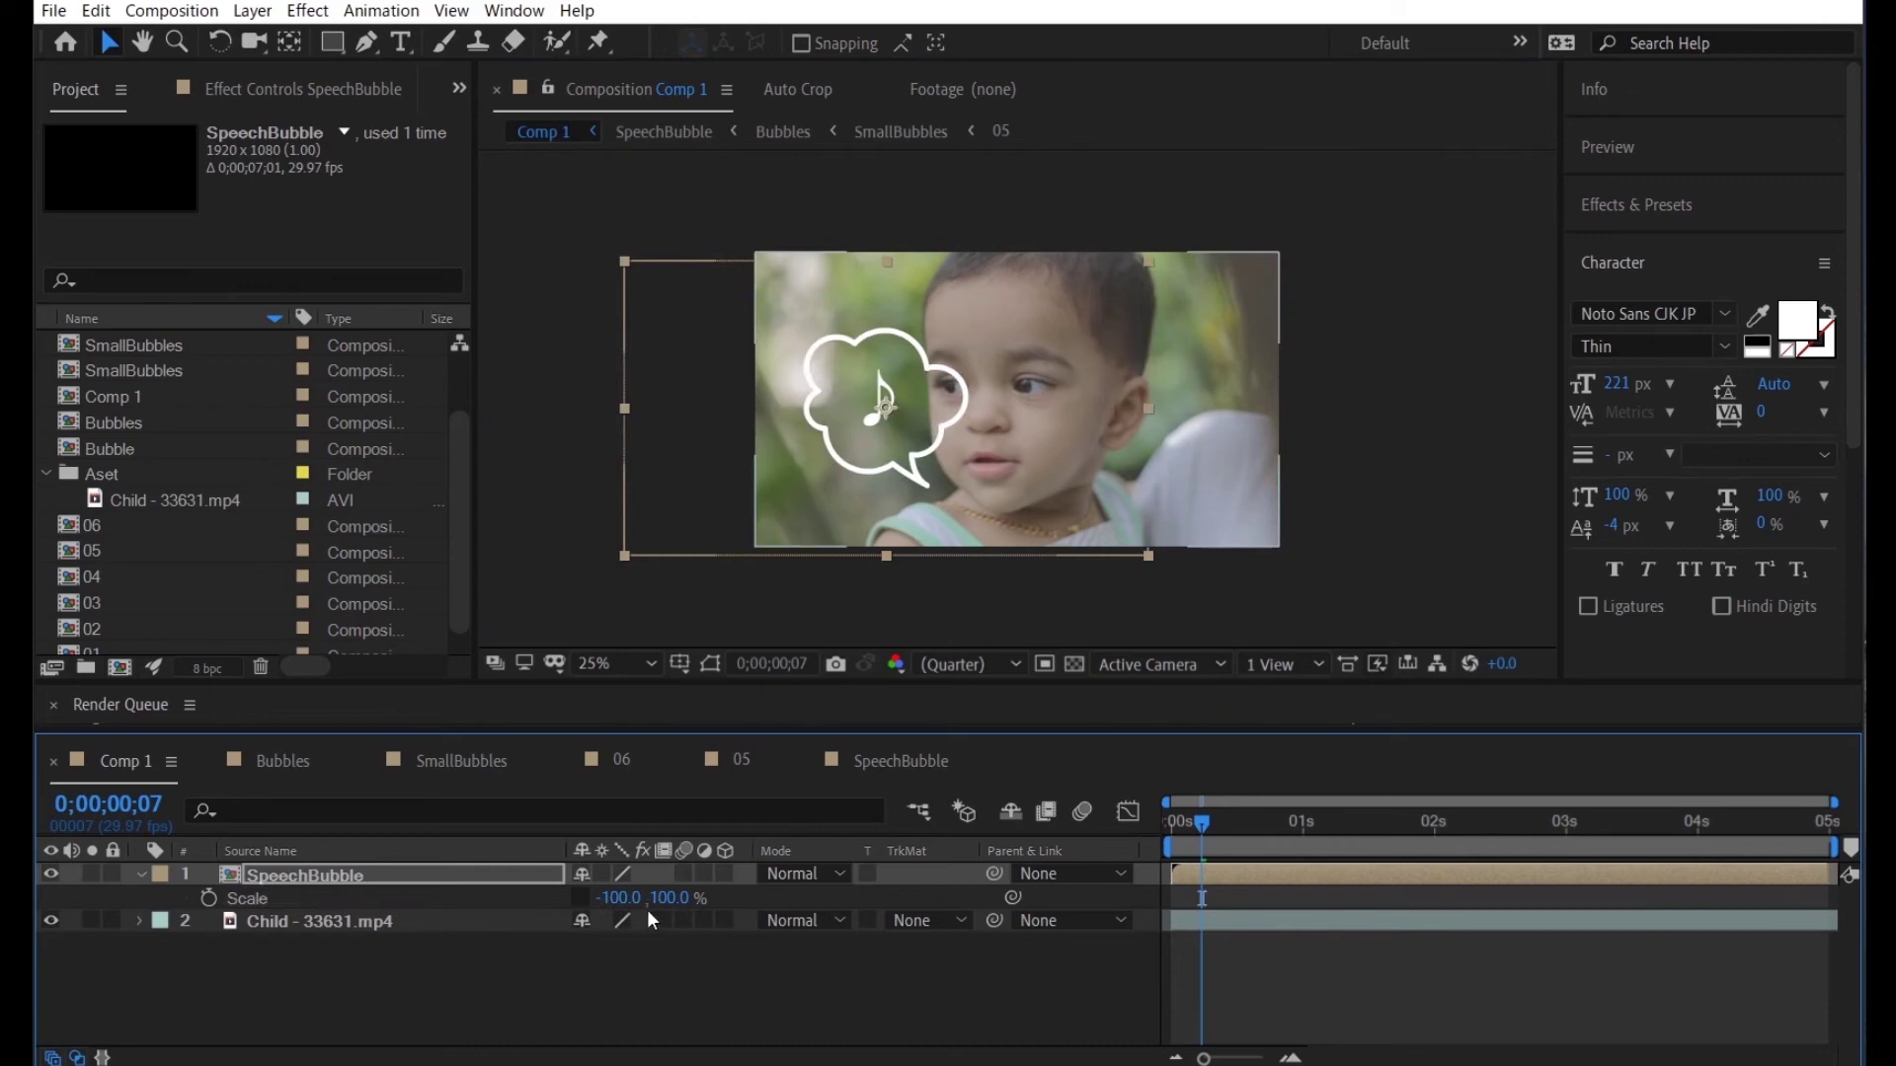
left_click(677, 978)
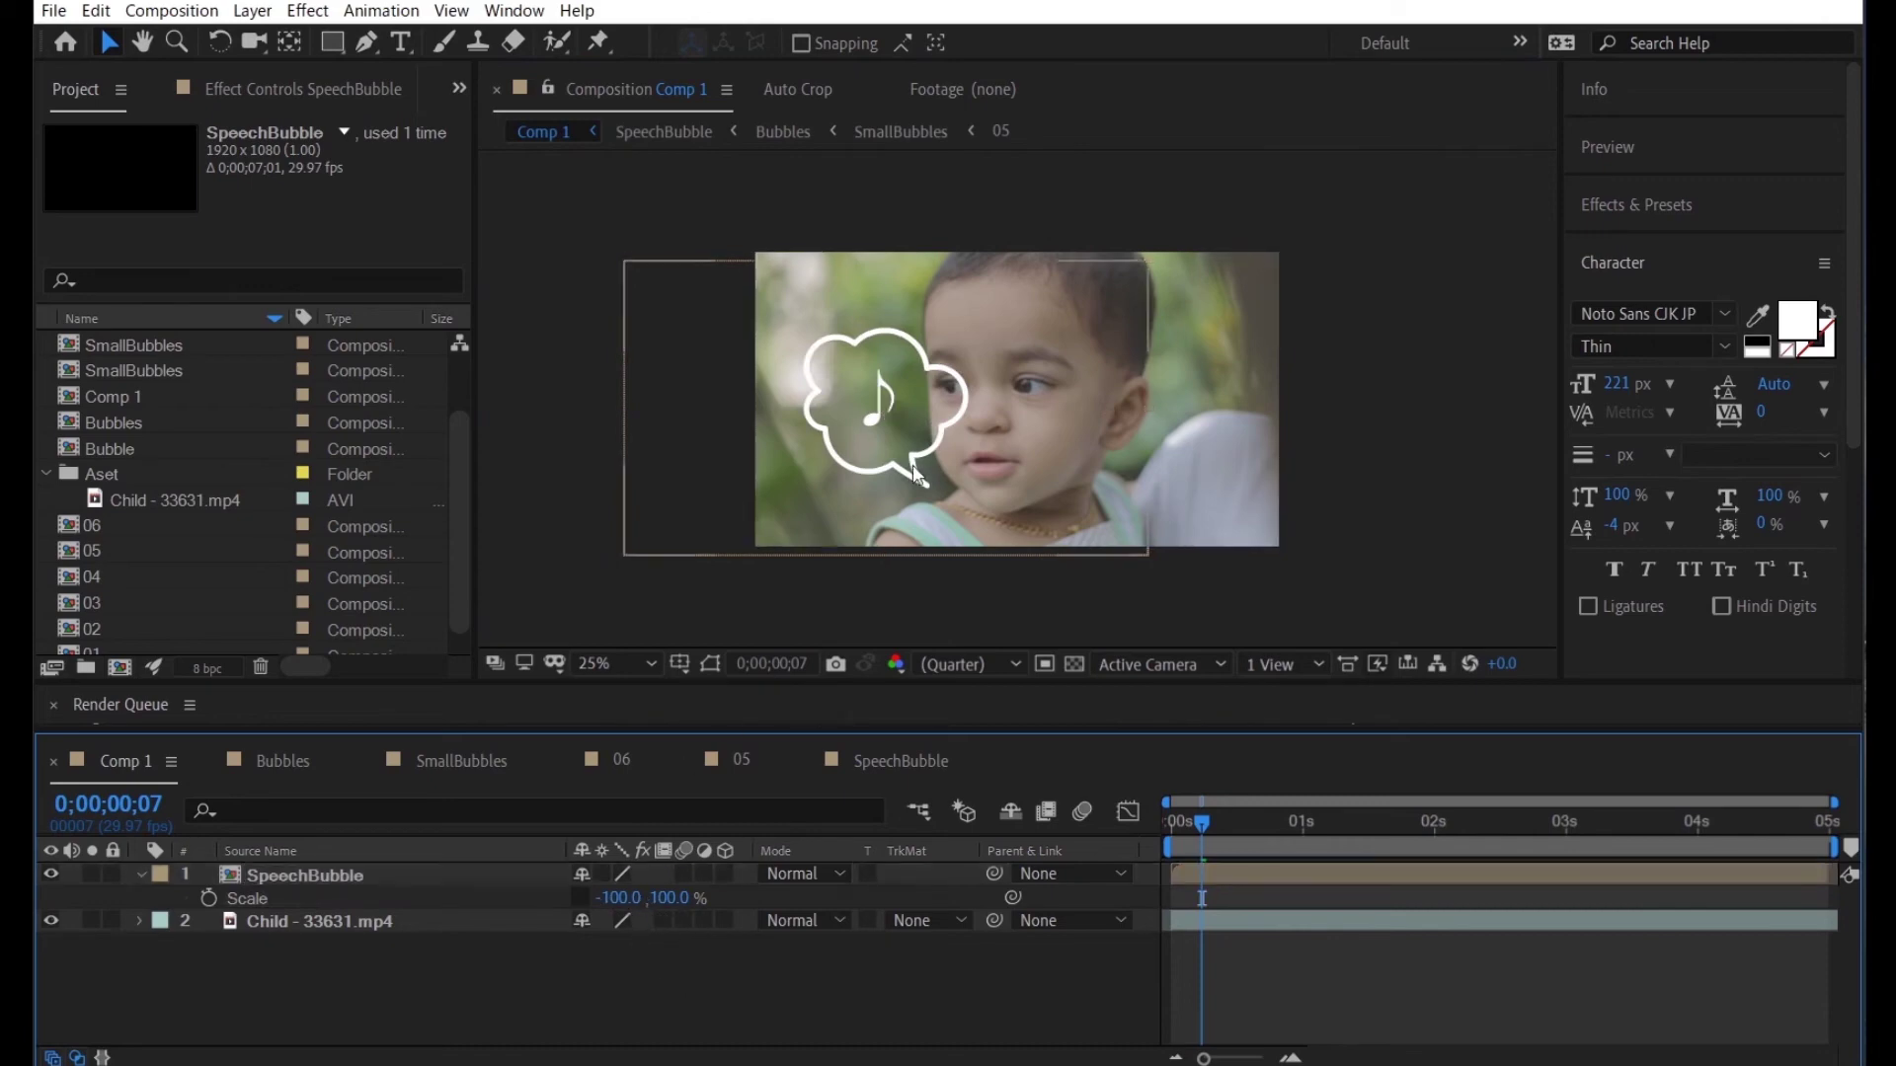
left_click_drag(889, 434, 877, 448)
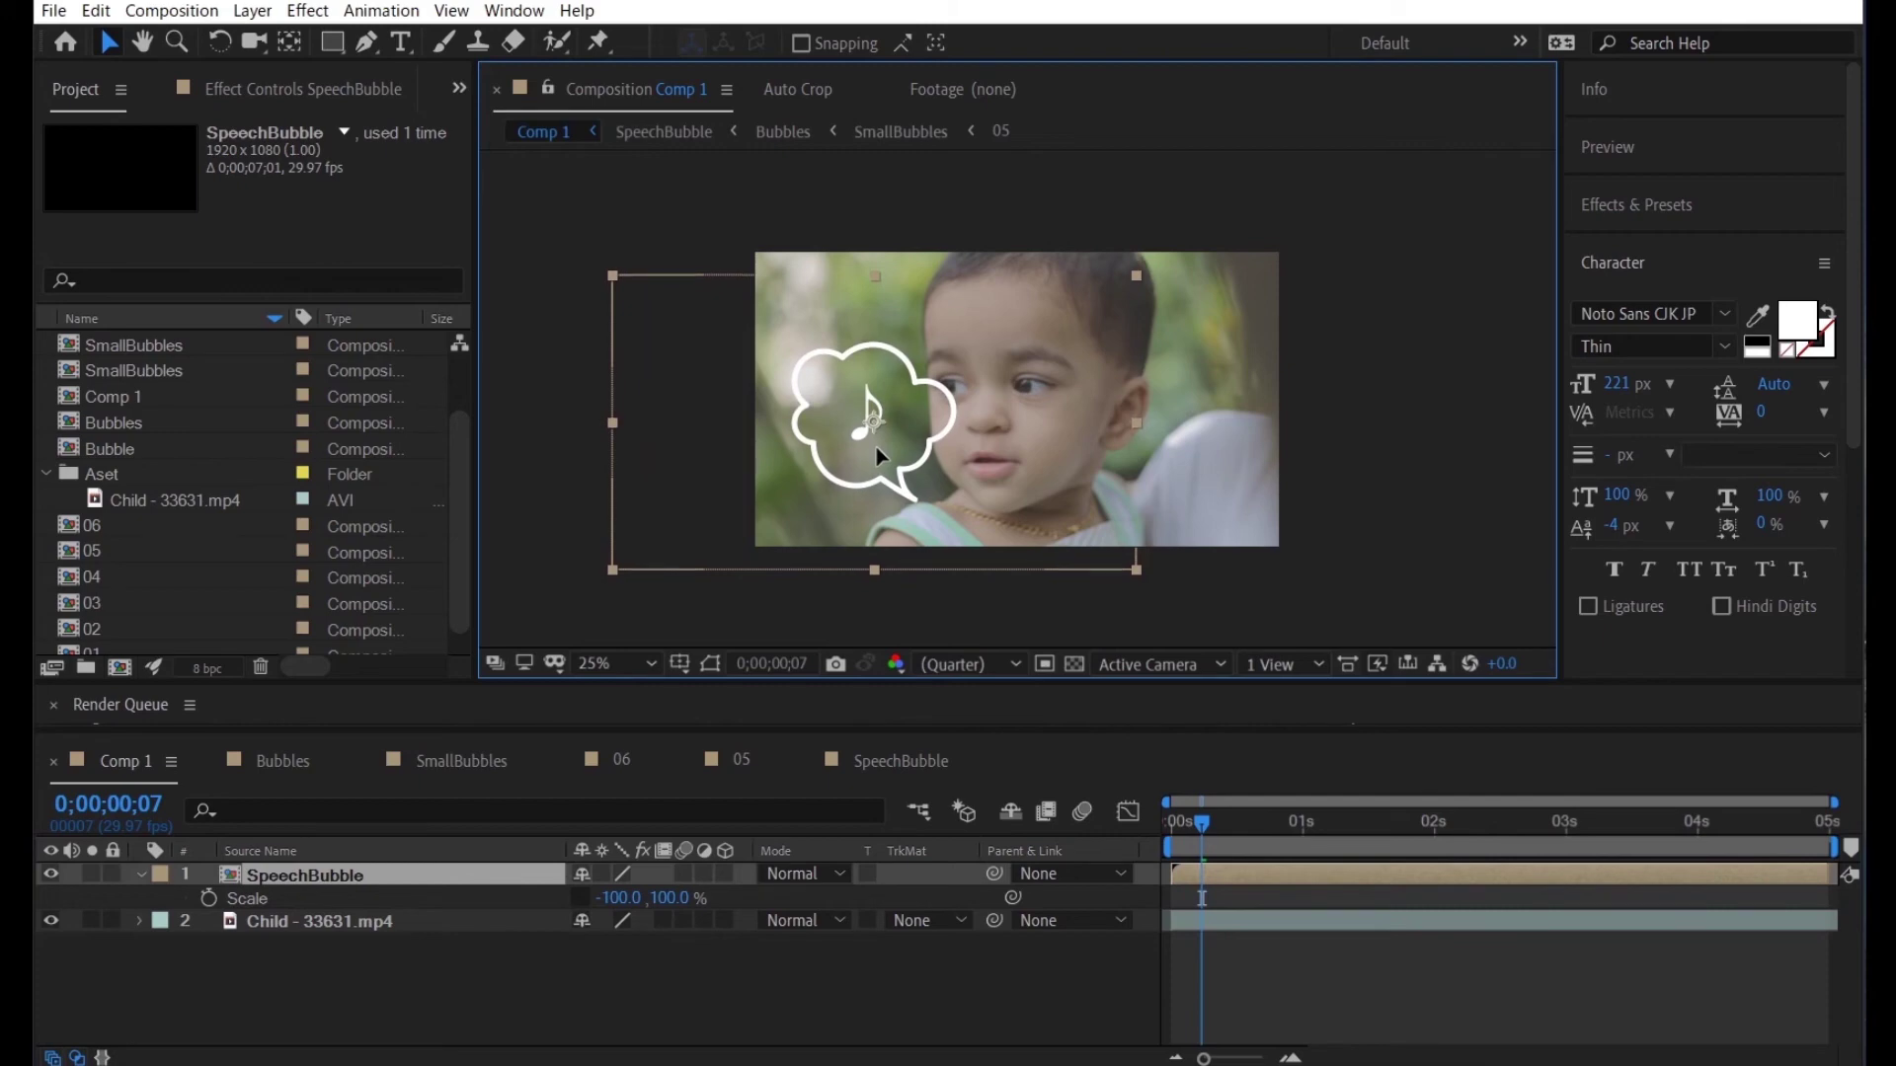
left_click_drag(877, 451, 831, 510)
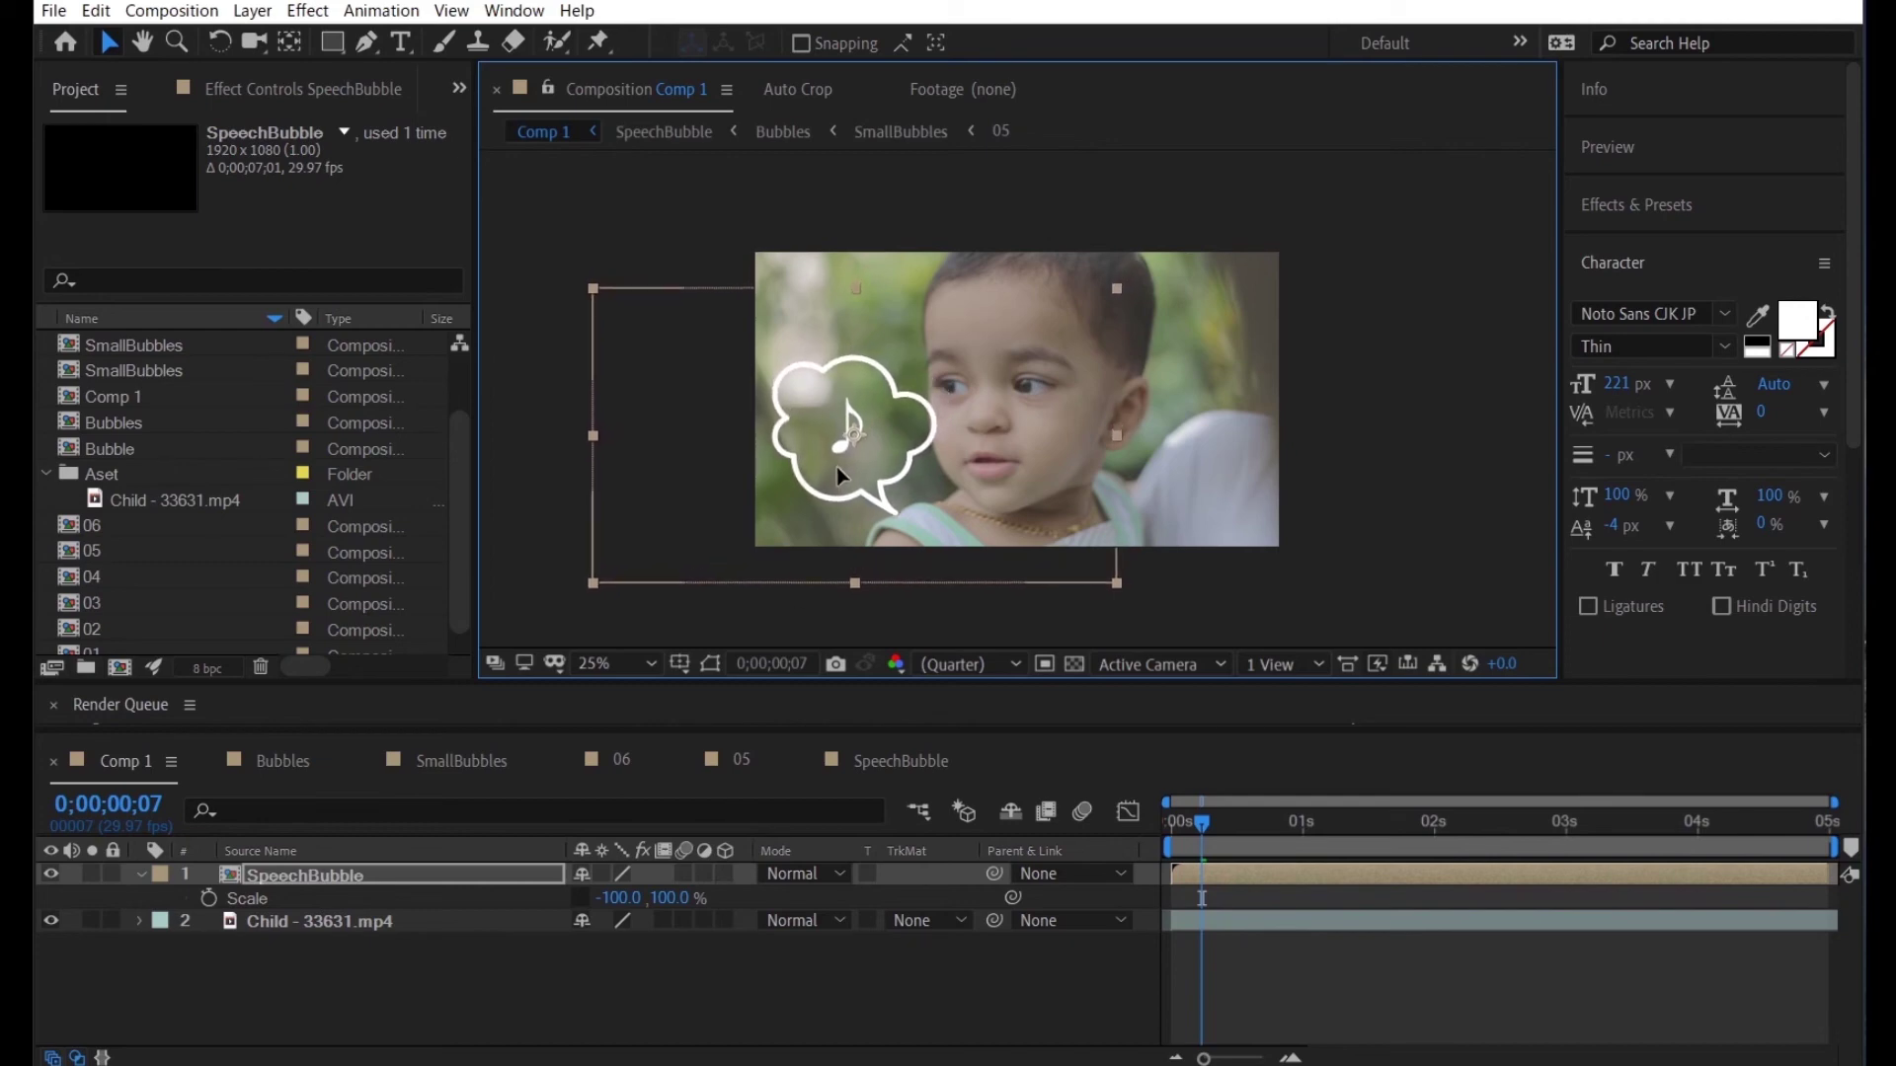
Rotate the SpeechBubble layer to -19° and lower it slightly beside the face
key("p")
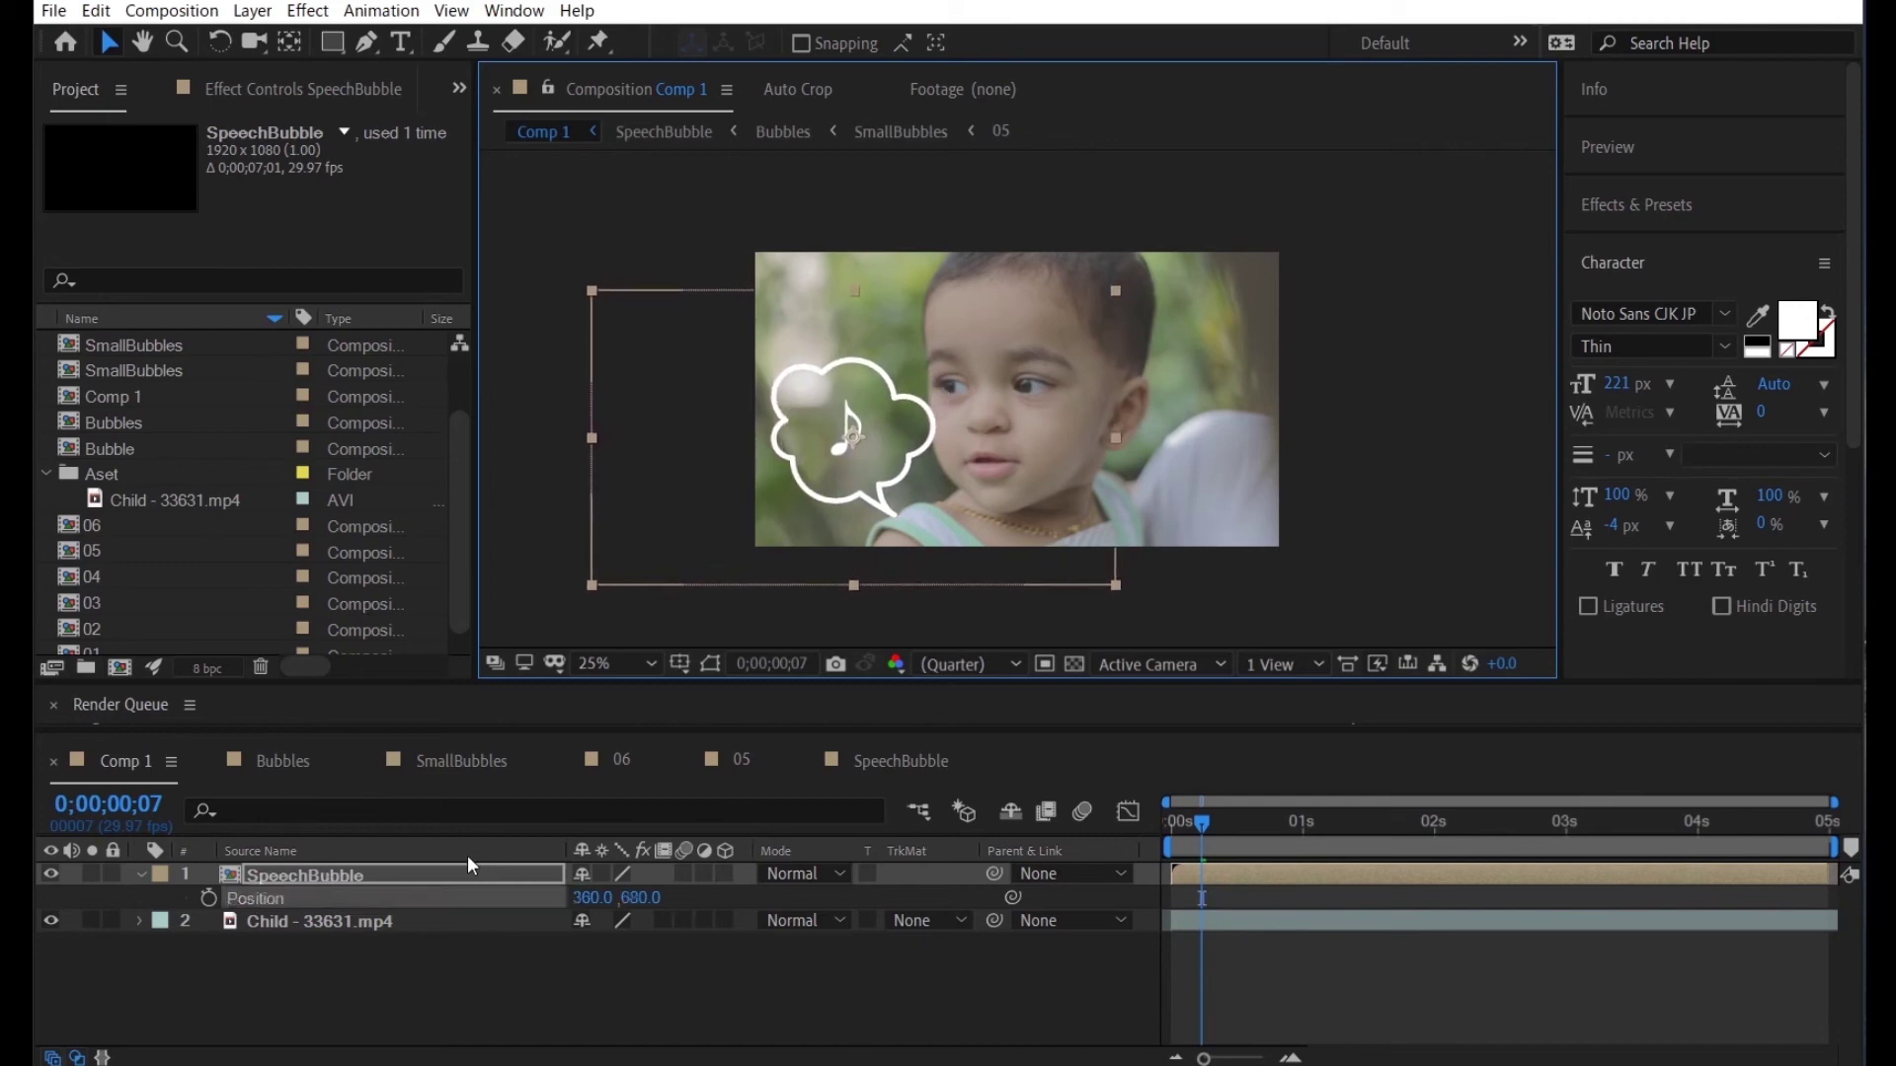
left_click(503, 972)
left_click(419, 877)
key("r")
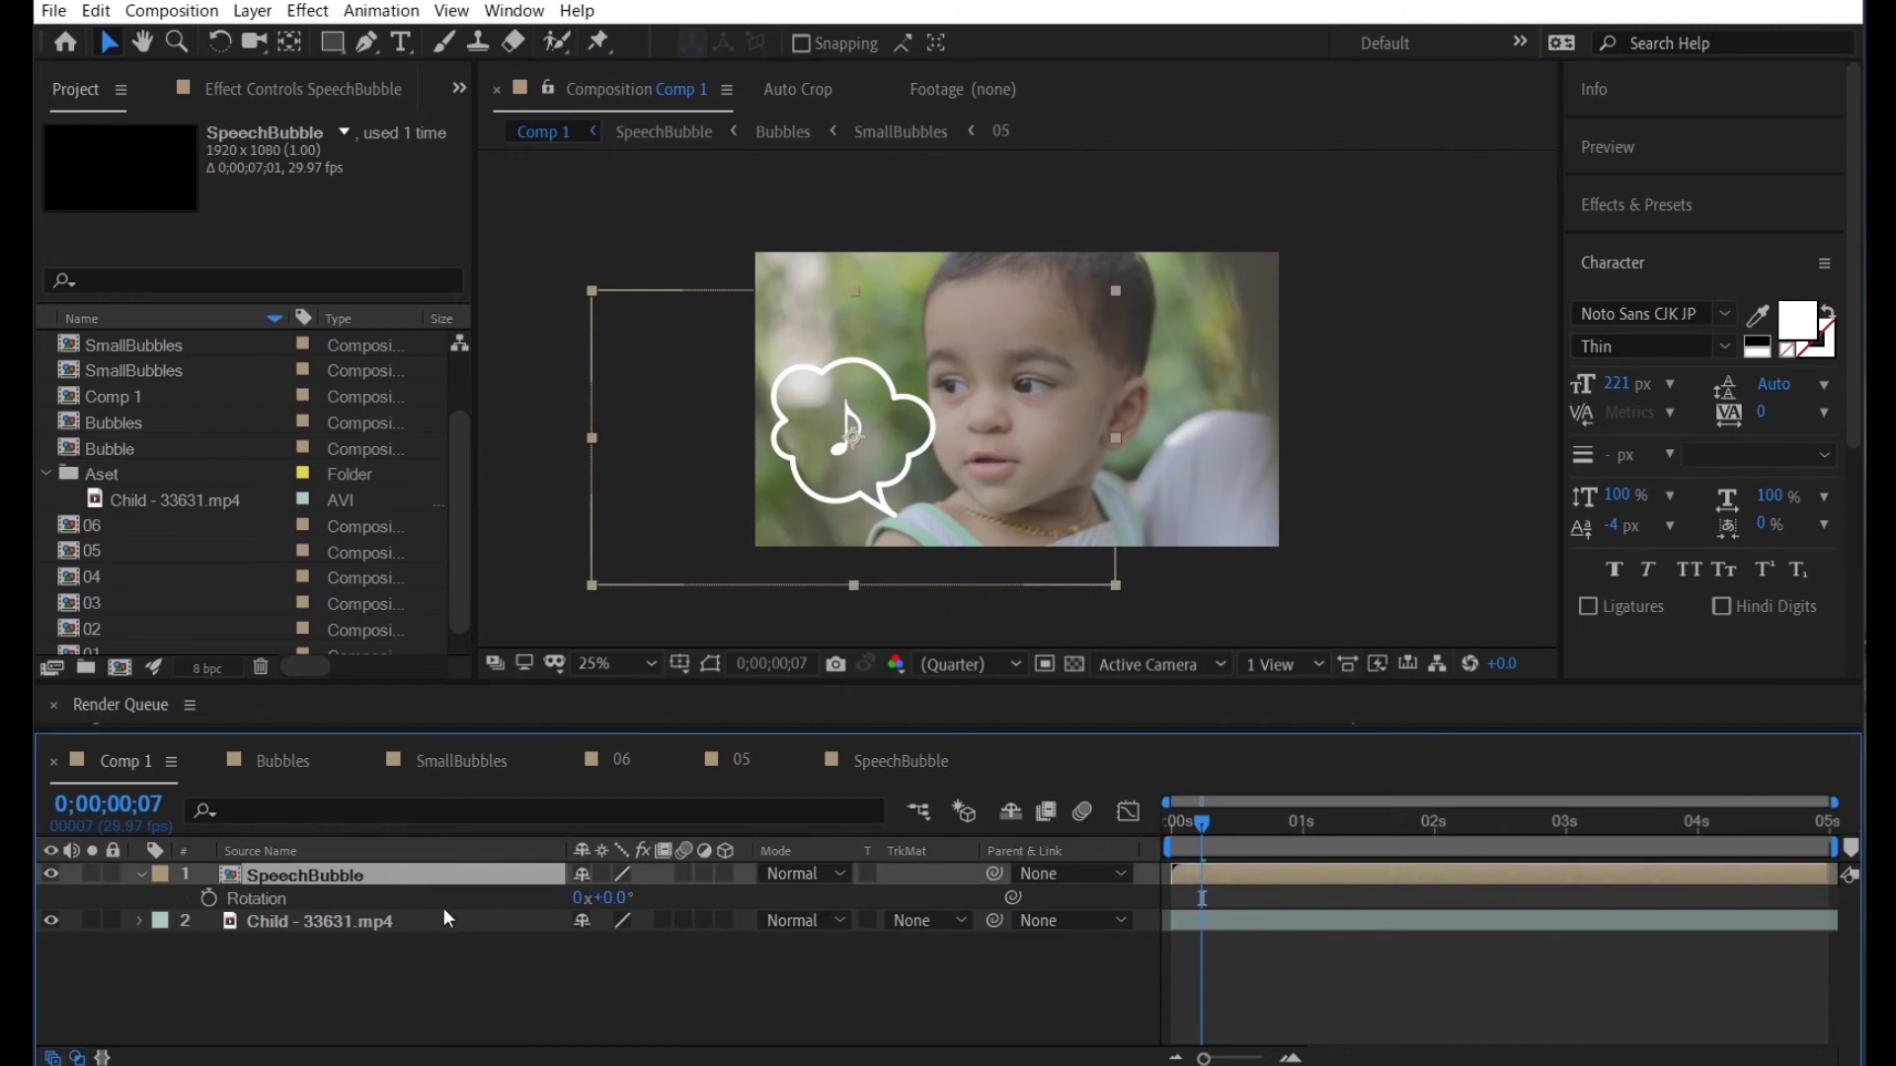
left_click_drag(614, 905, 550, 888)
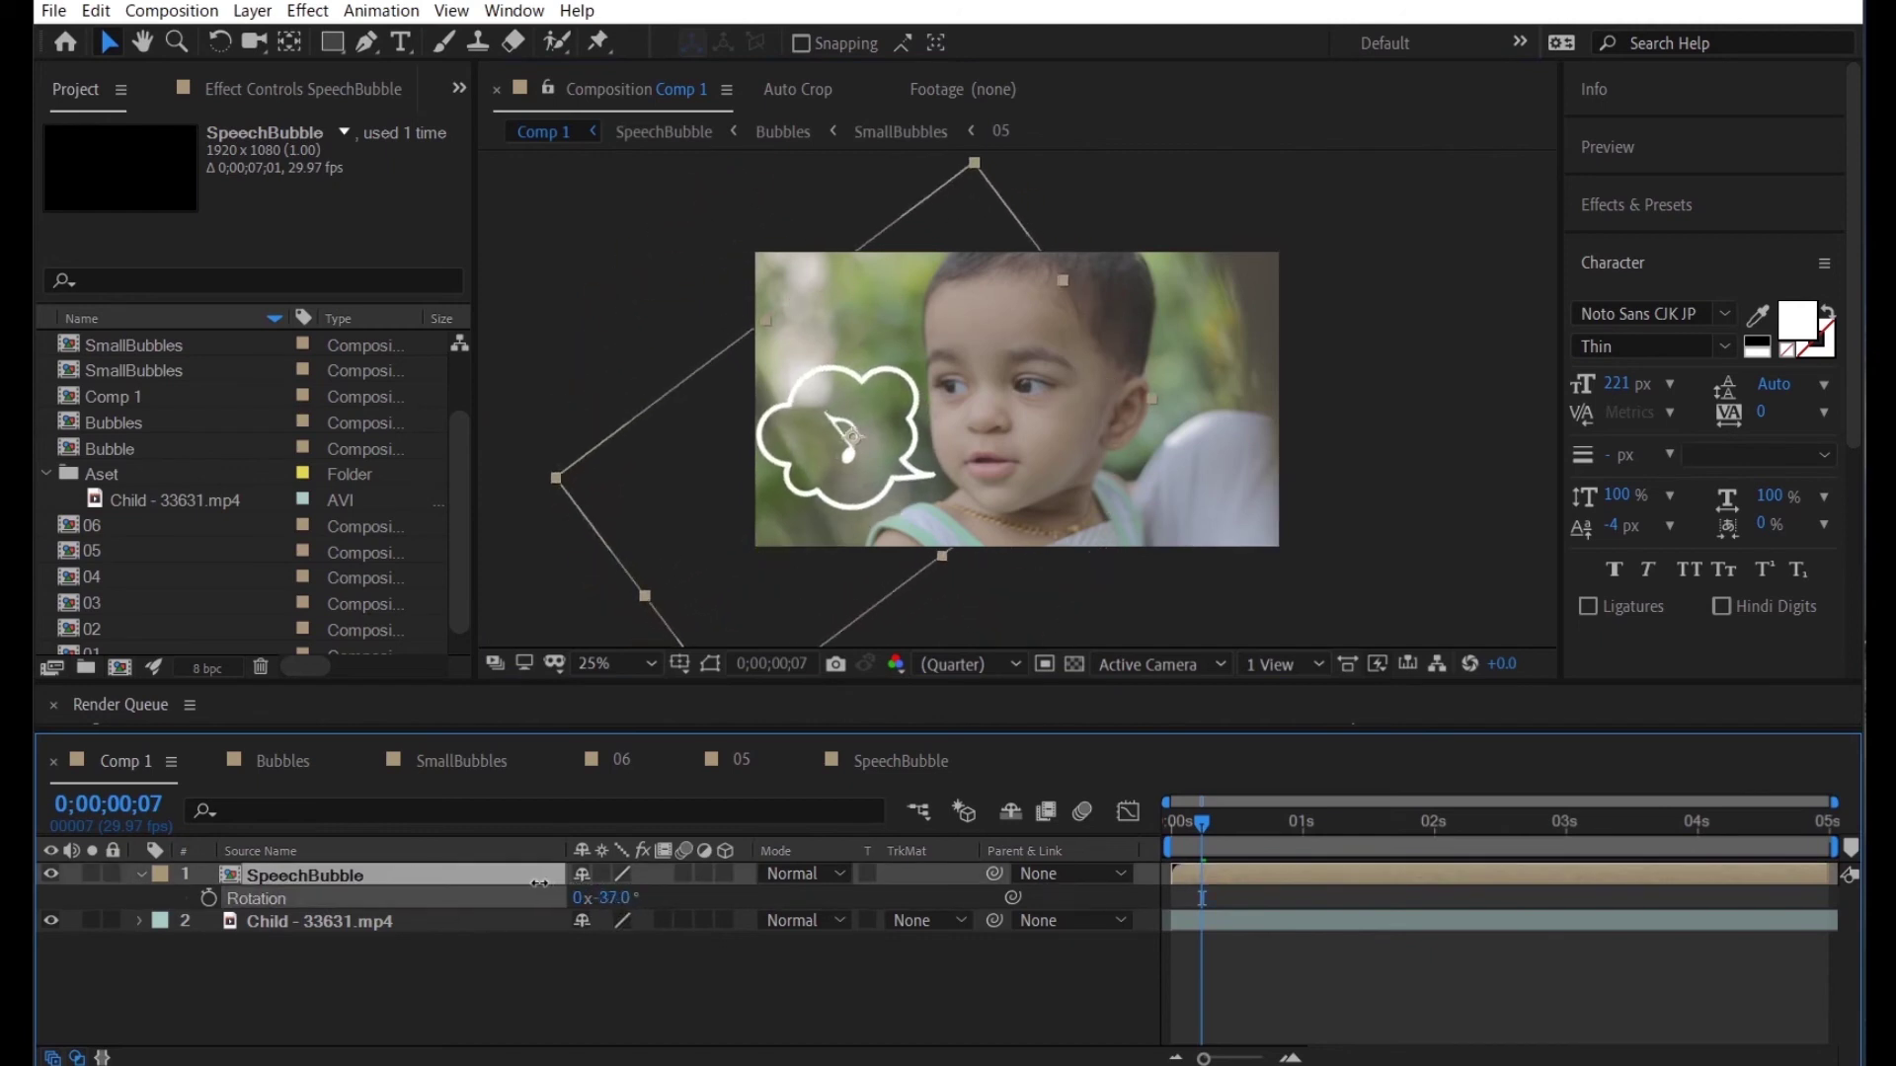
left_click_drag(550, 888, 576, 888)
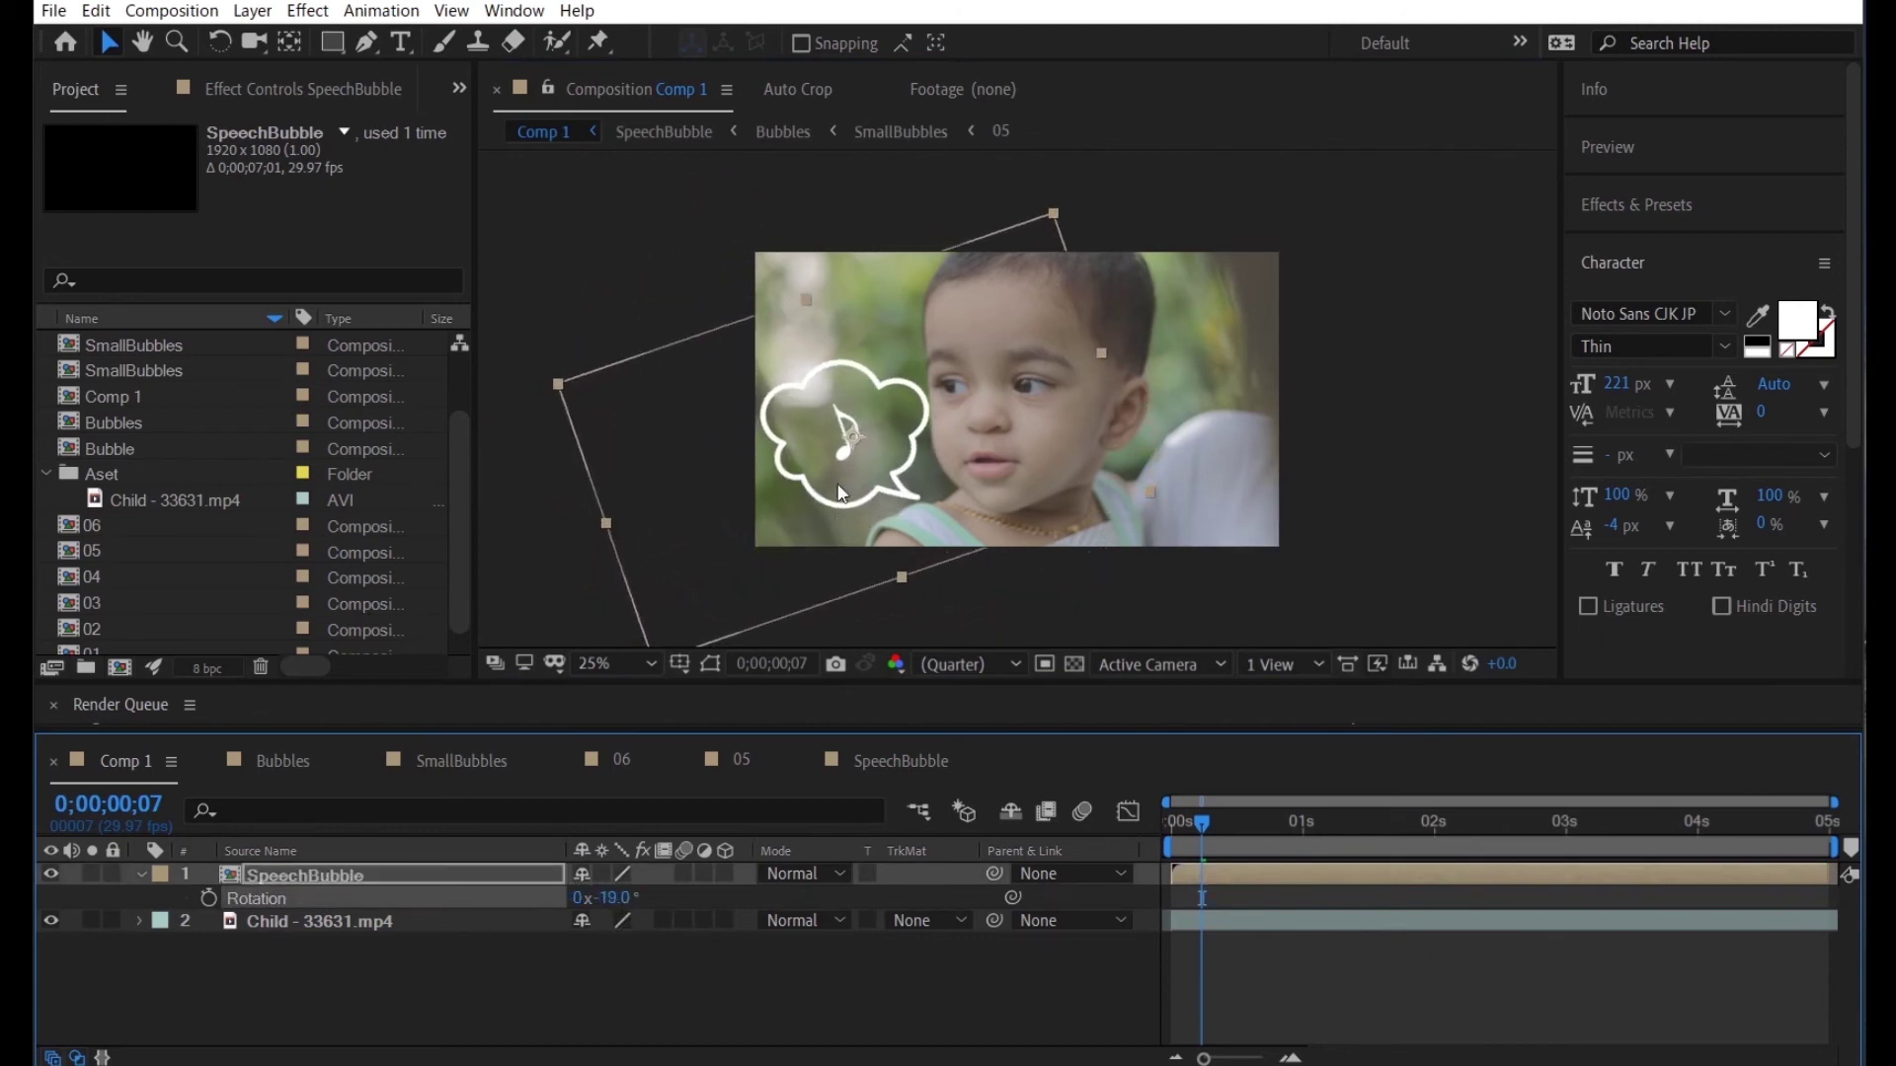
left_click_drag(851, 442, 857, 466)
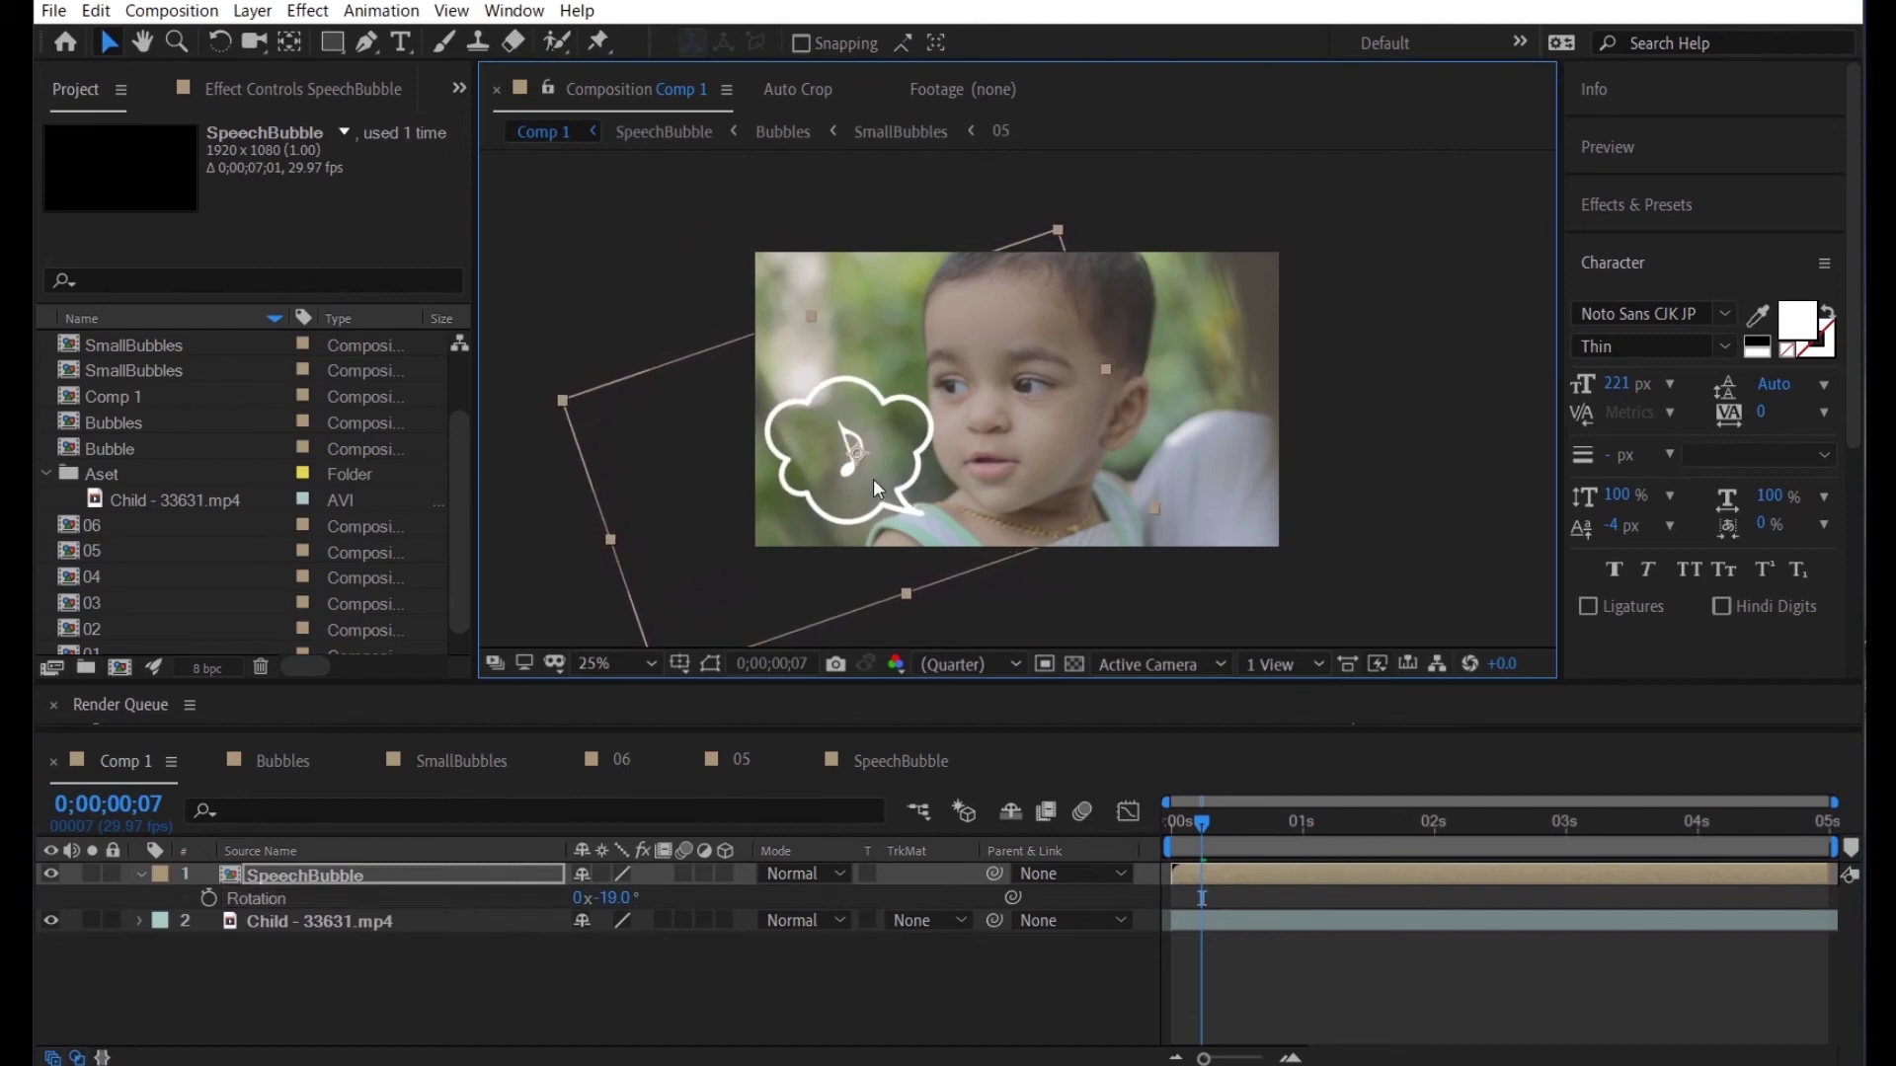
left_click_drag(1235, 821, 1487, 812)
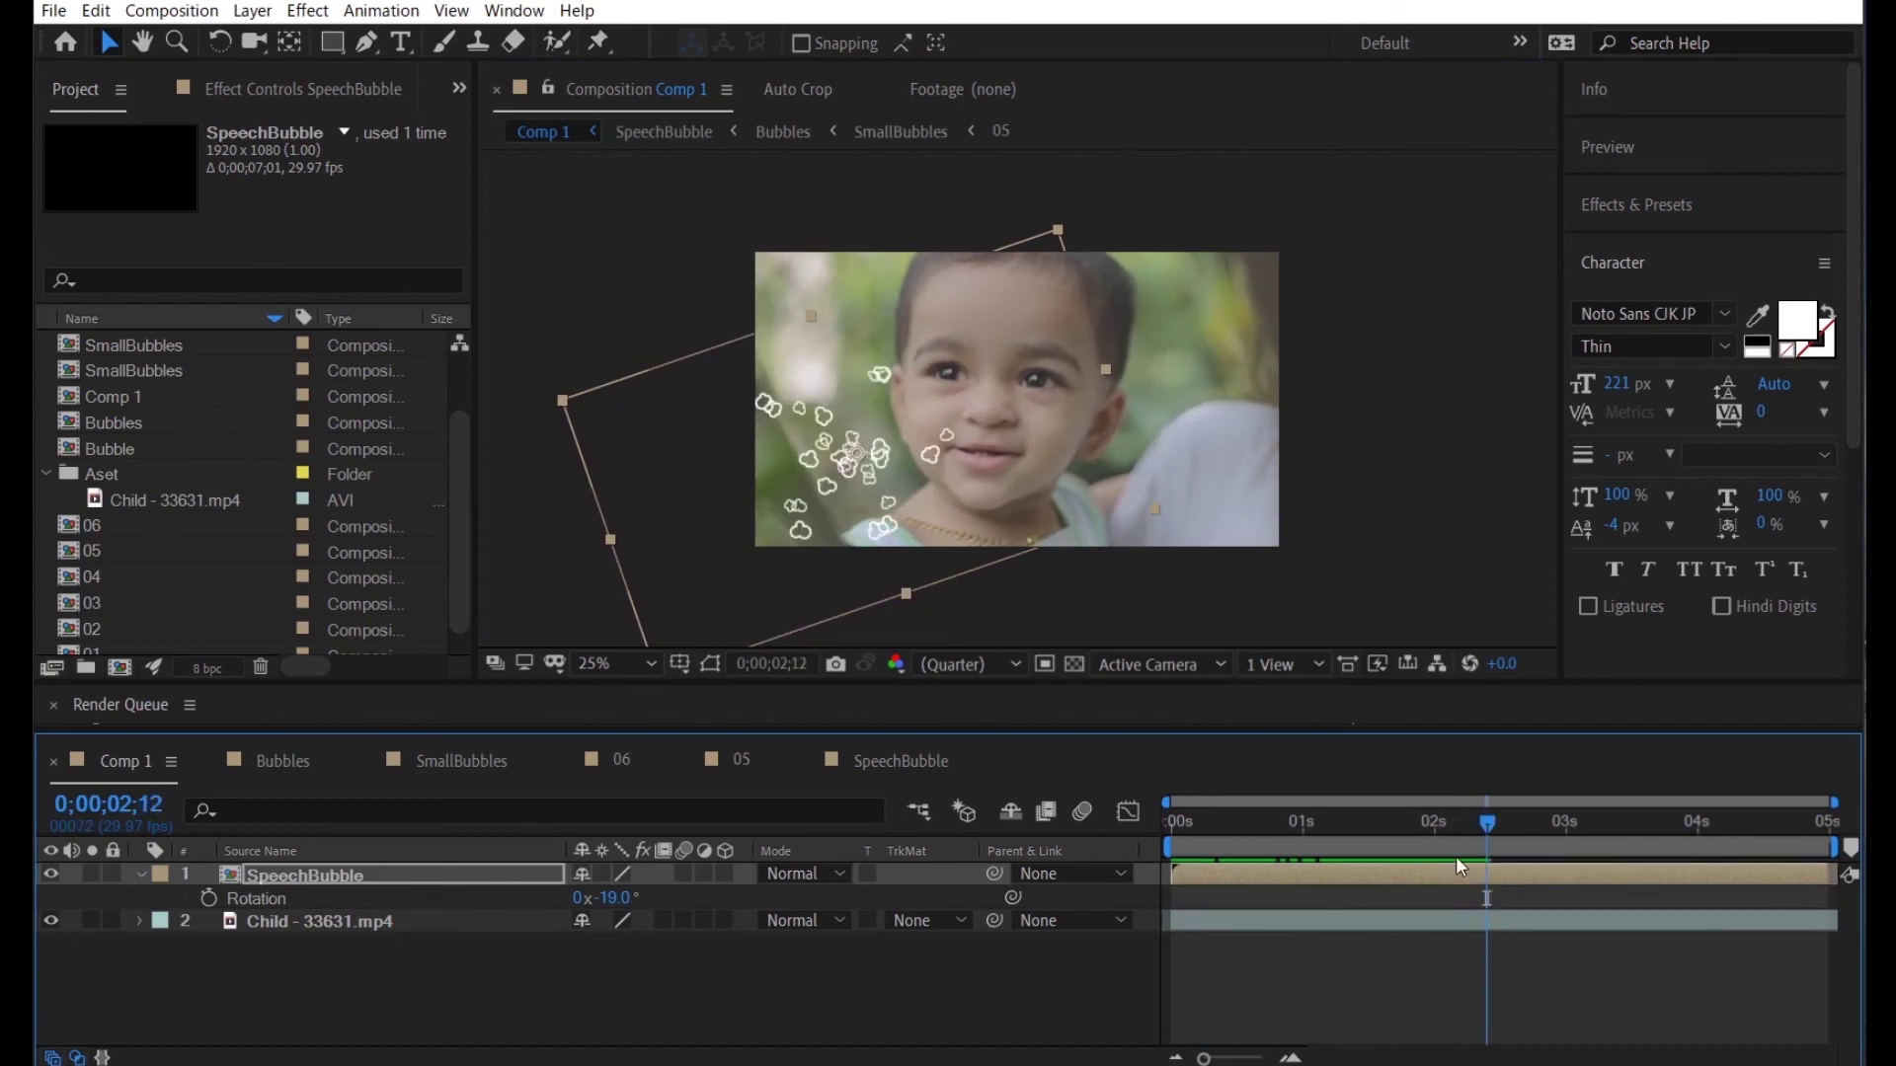
Set the SpeechBubble layer's Scale to -60, 60%
left_click(582, 973)
left_click(467, 877)
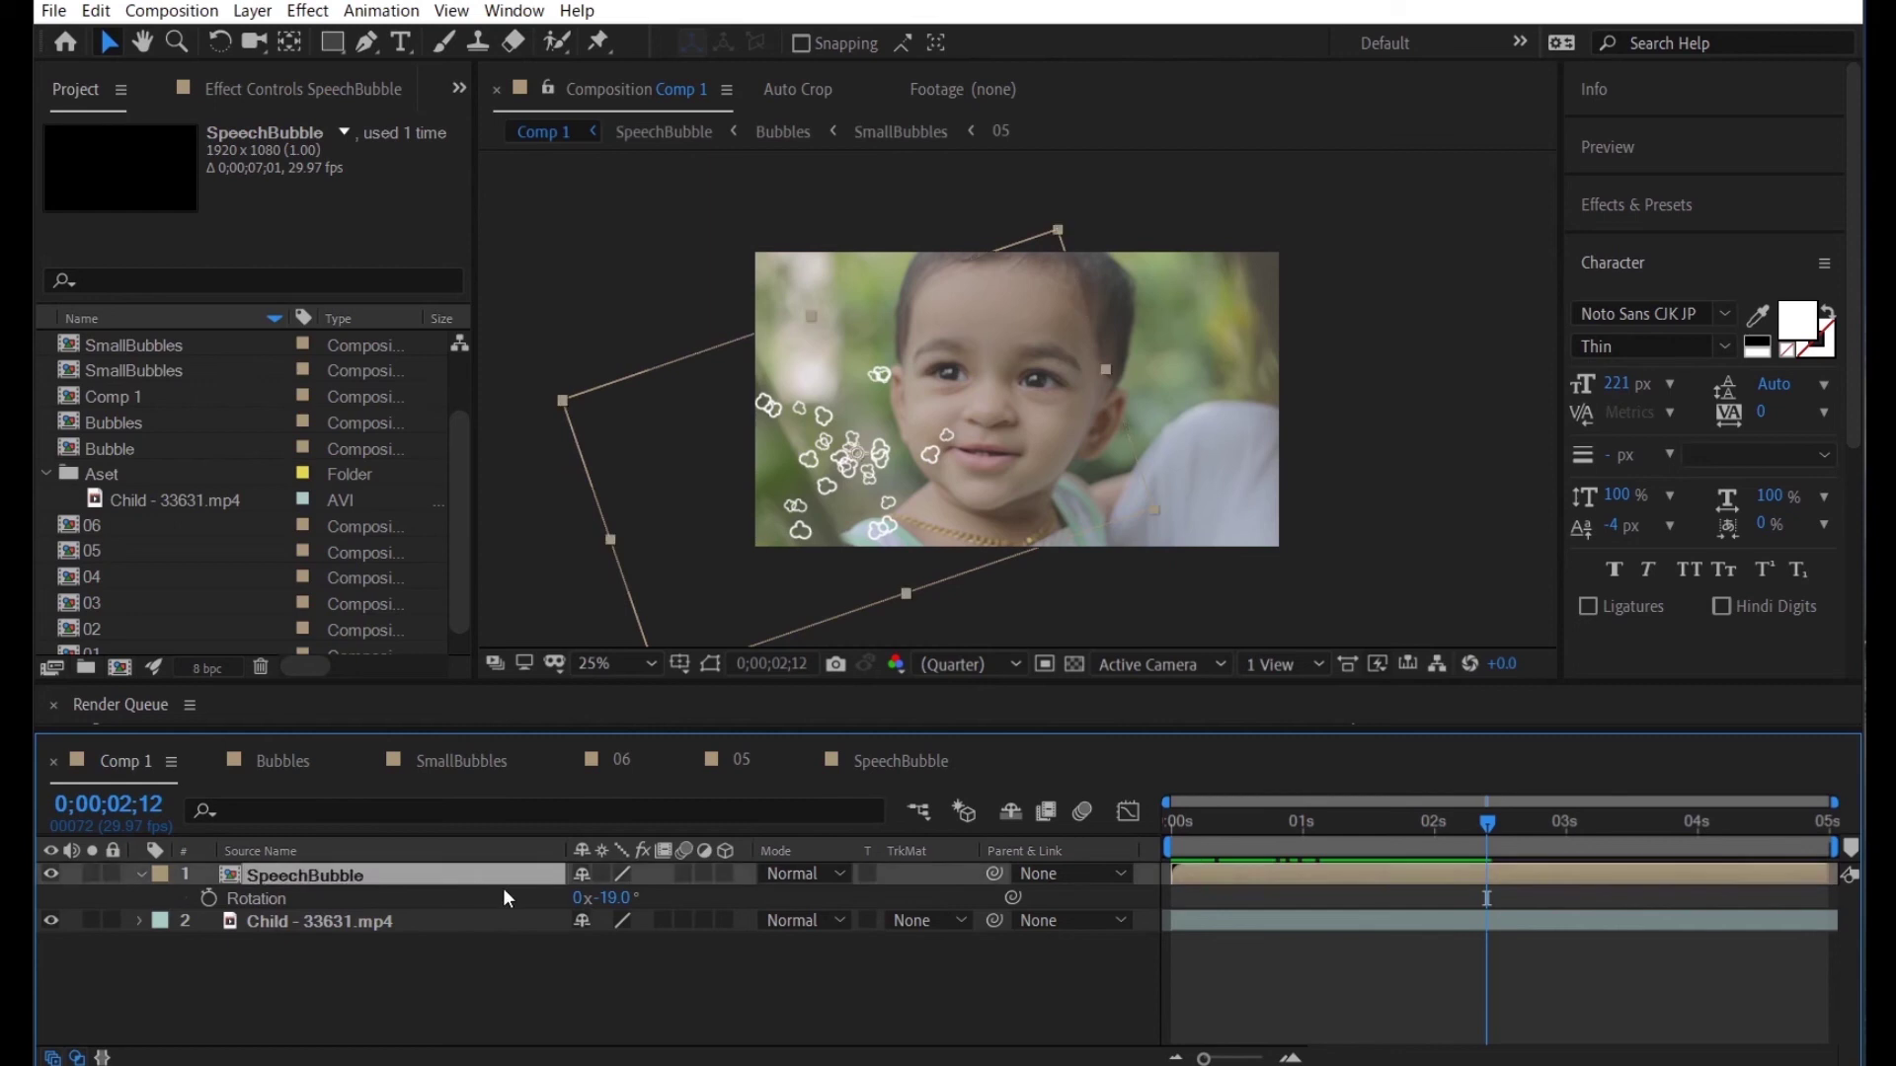
key("s")
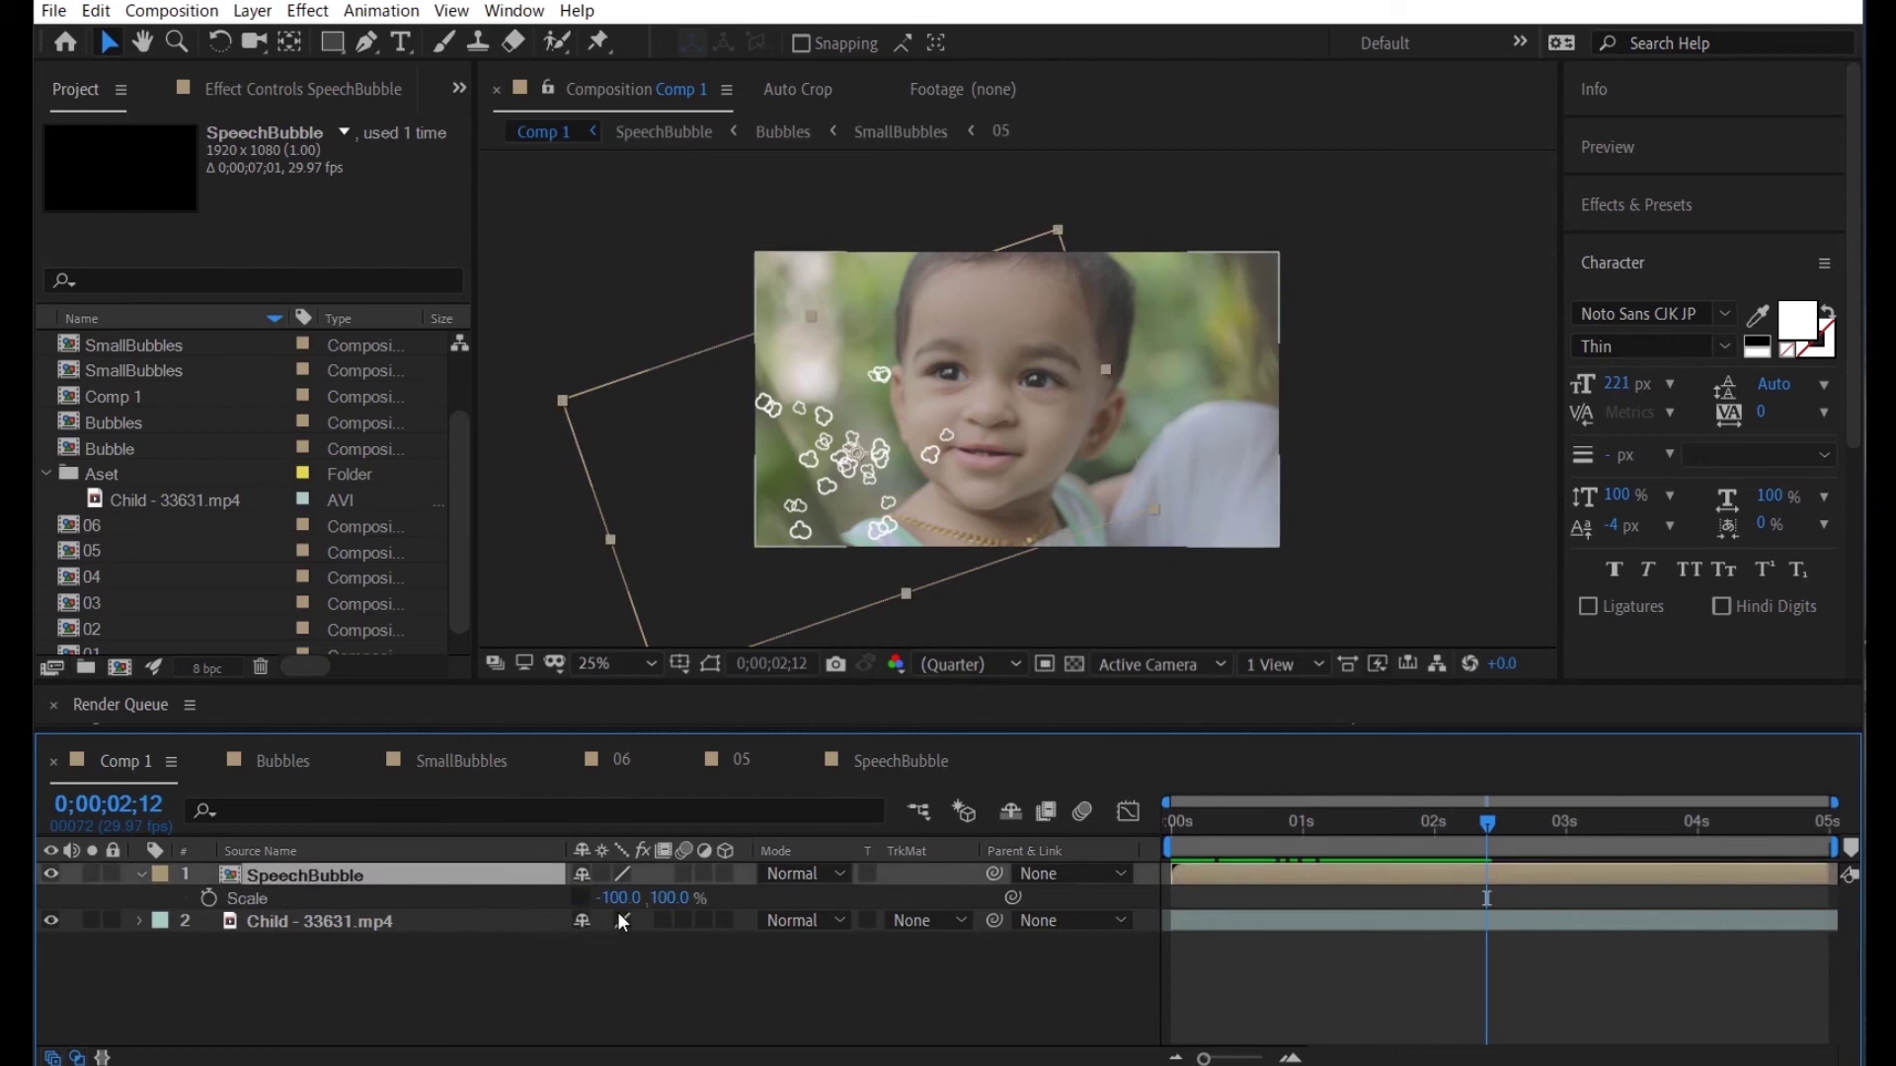
left_click_drag(616, 897, 662, 901)
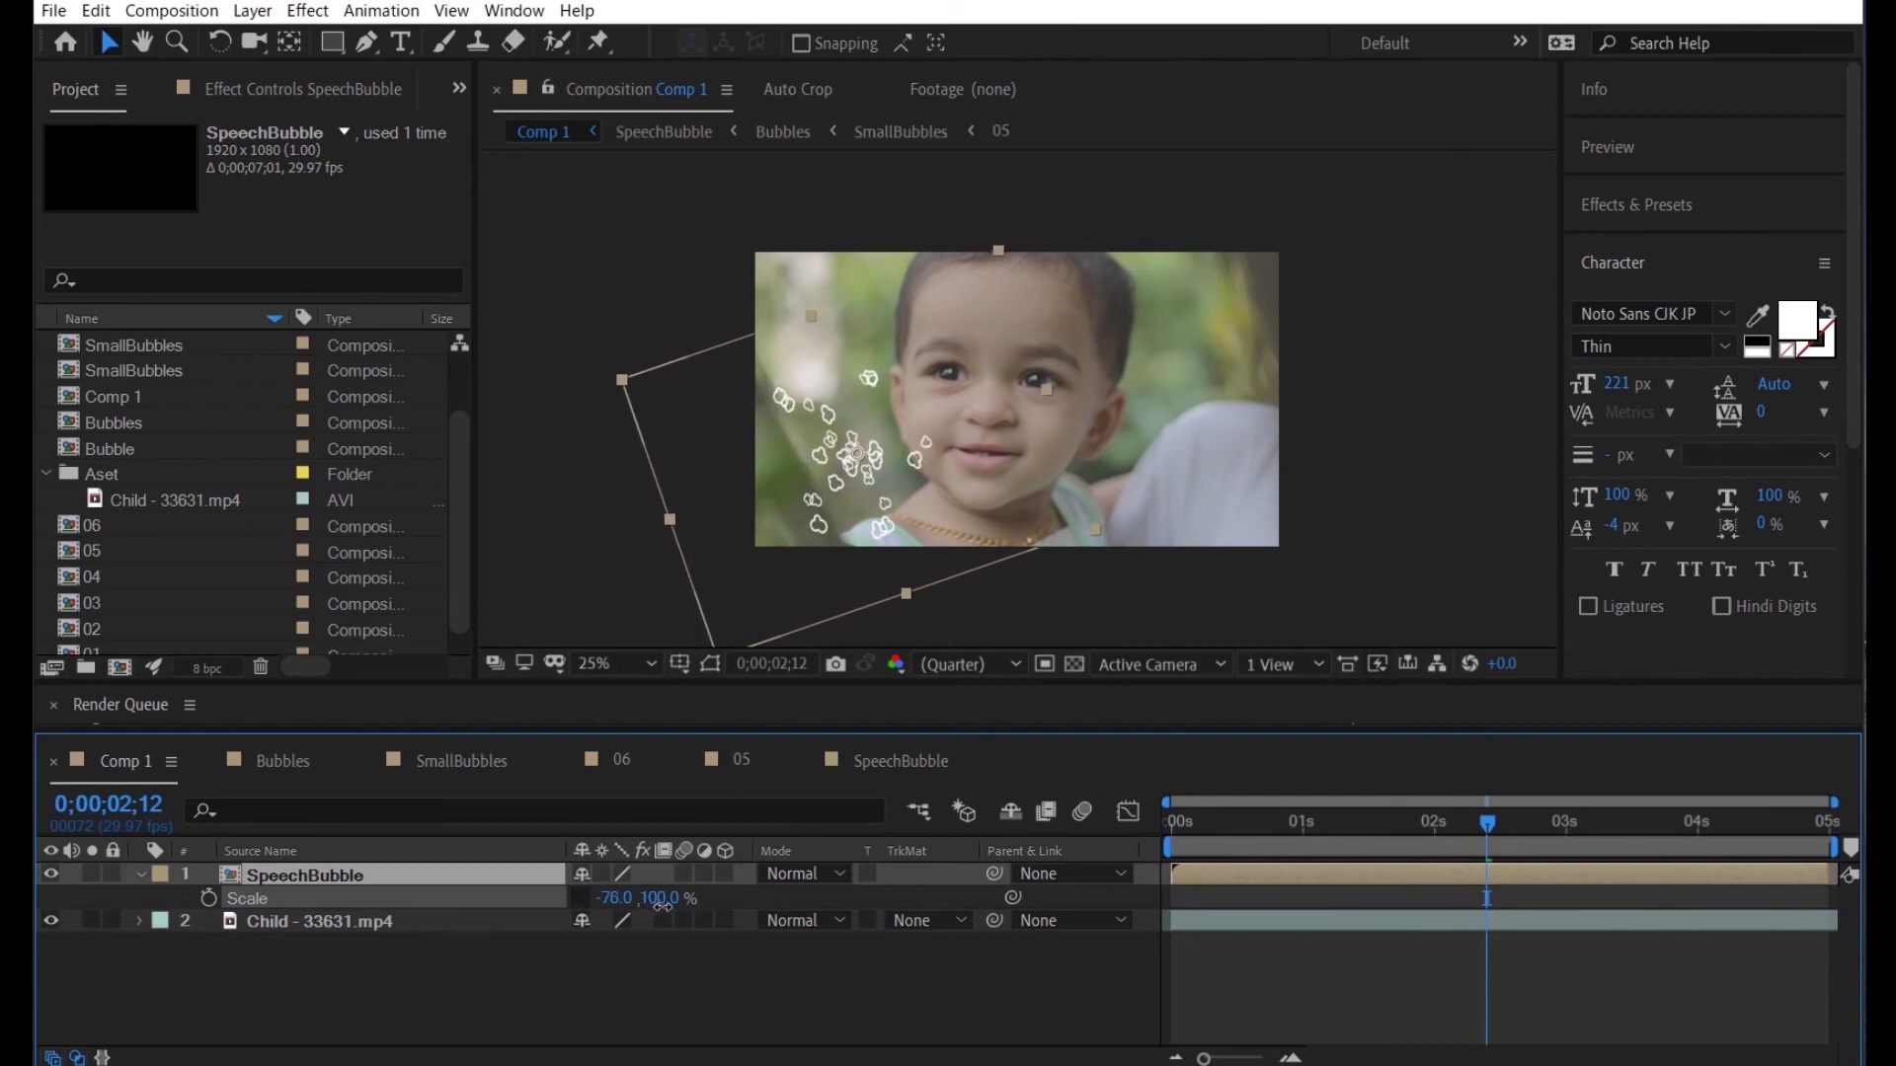
left_click_drag(662, 904, 635, 920)
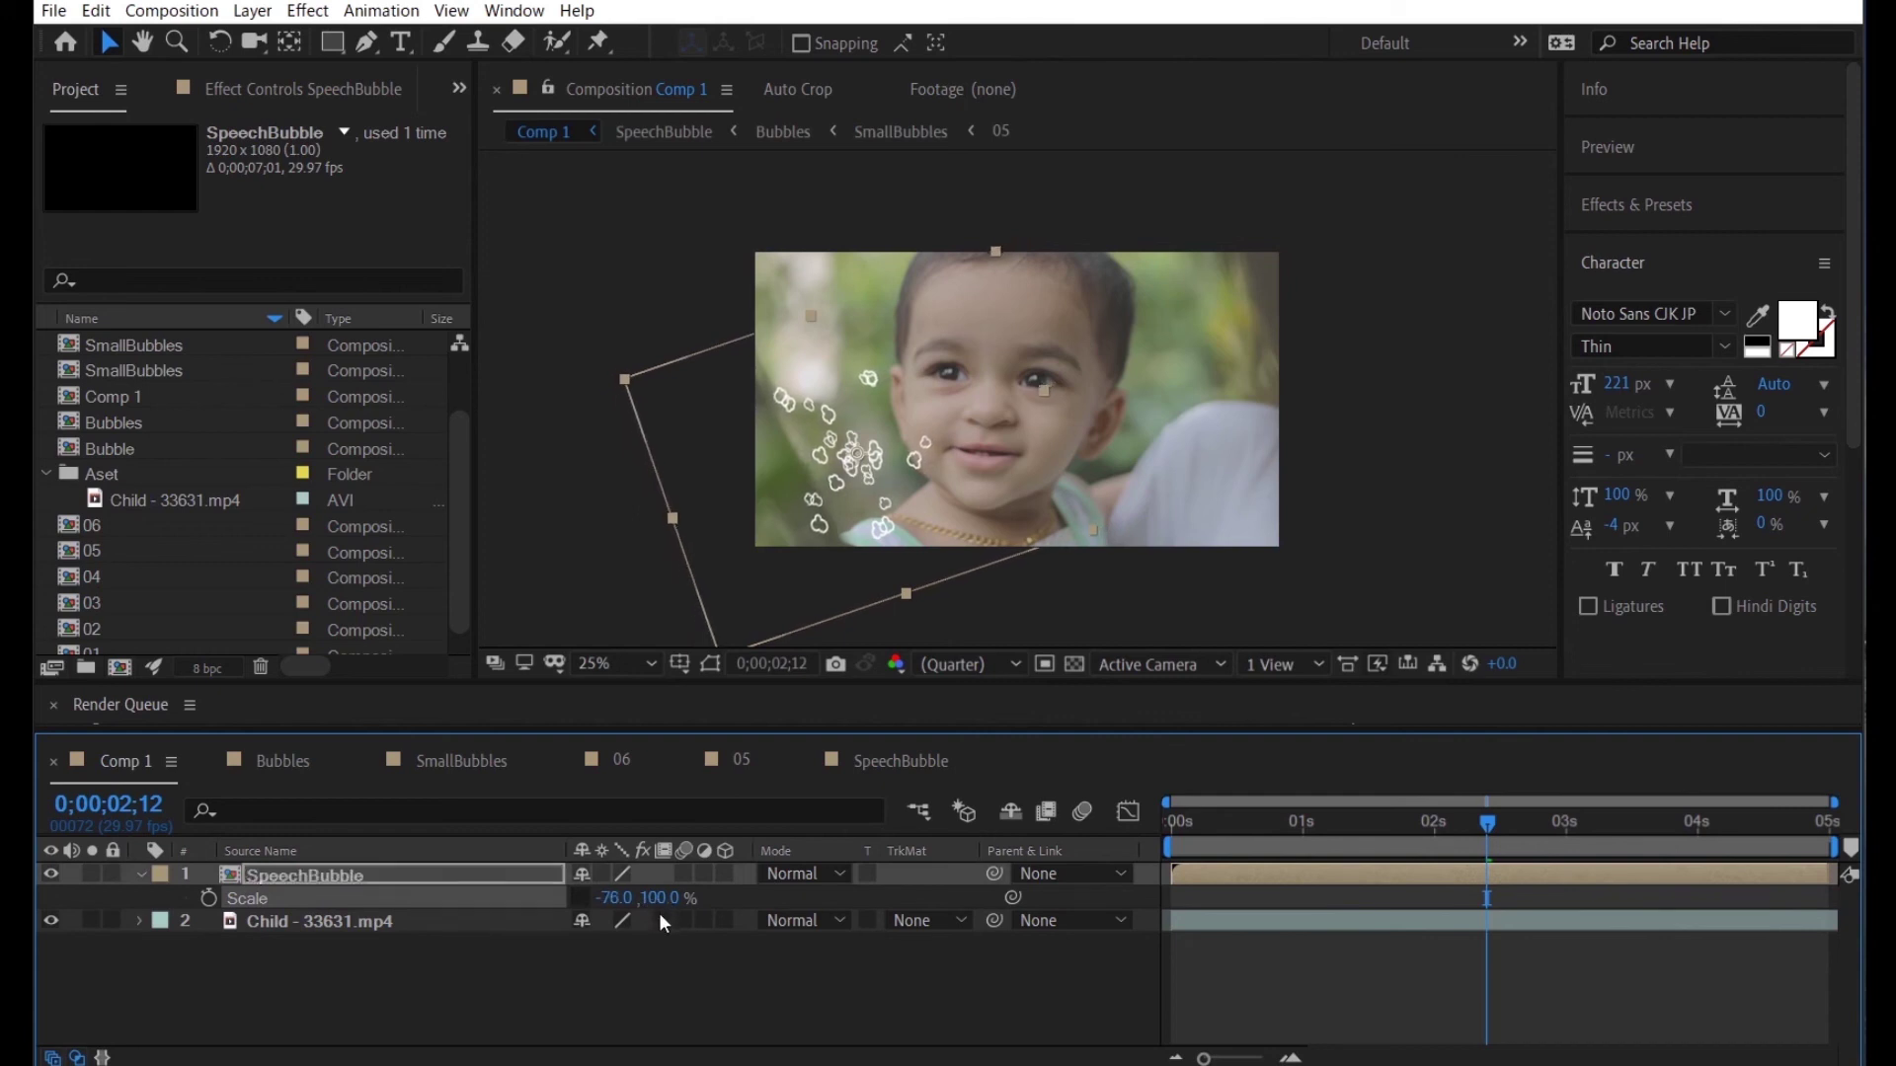
left_click(622, 897)
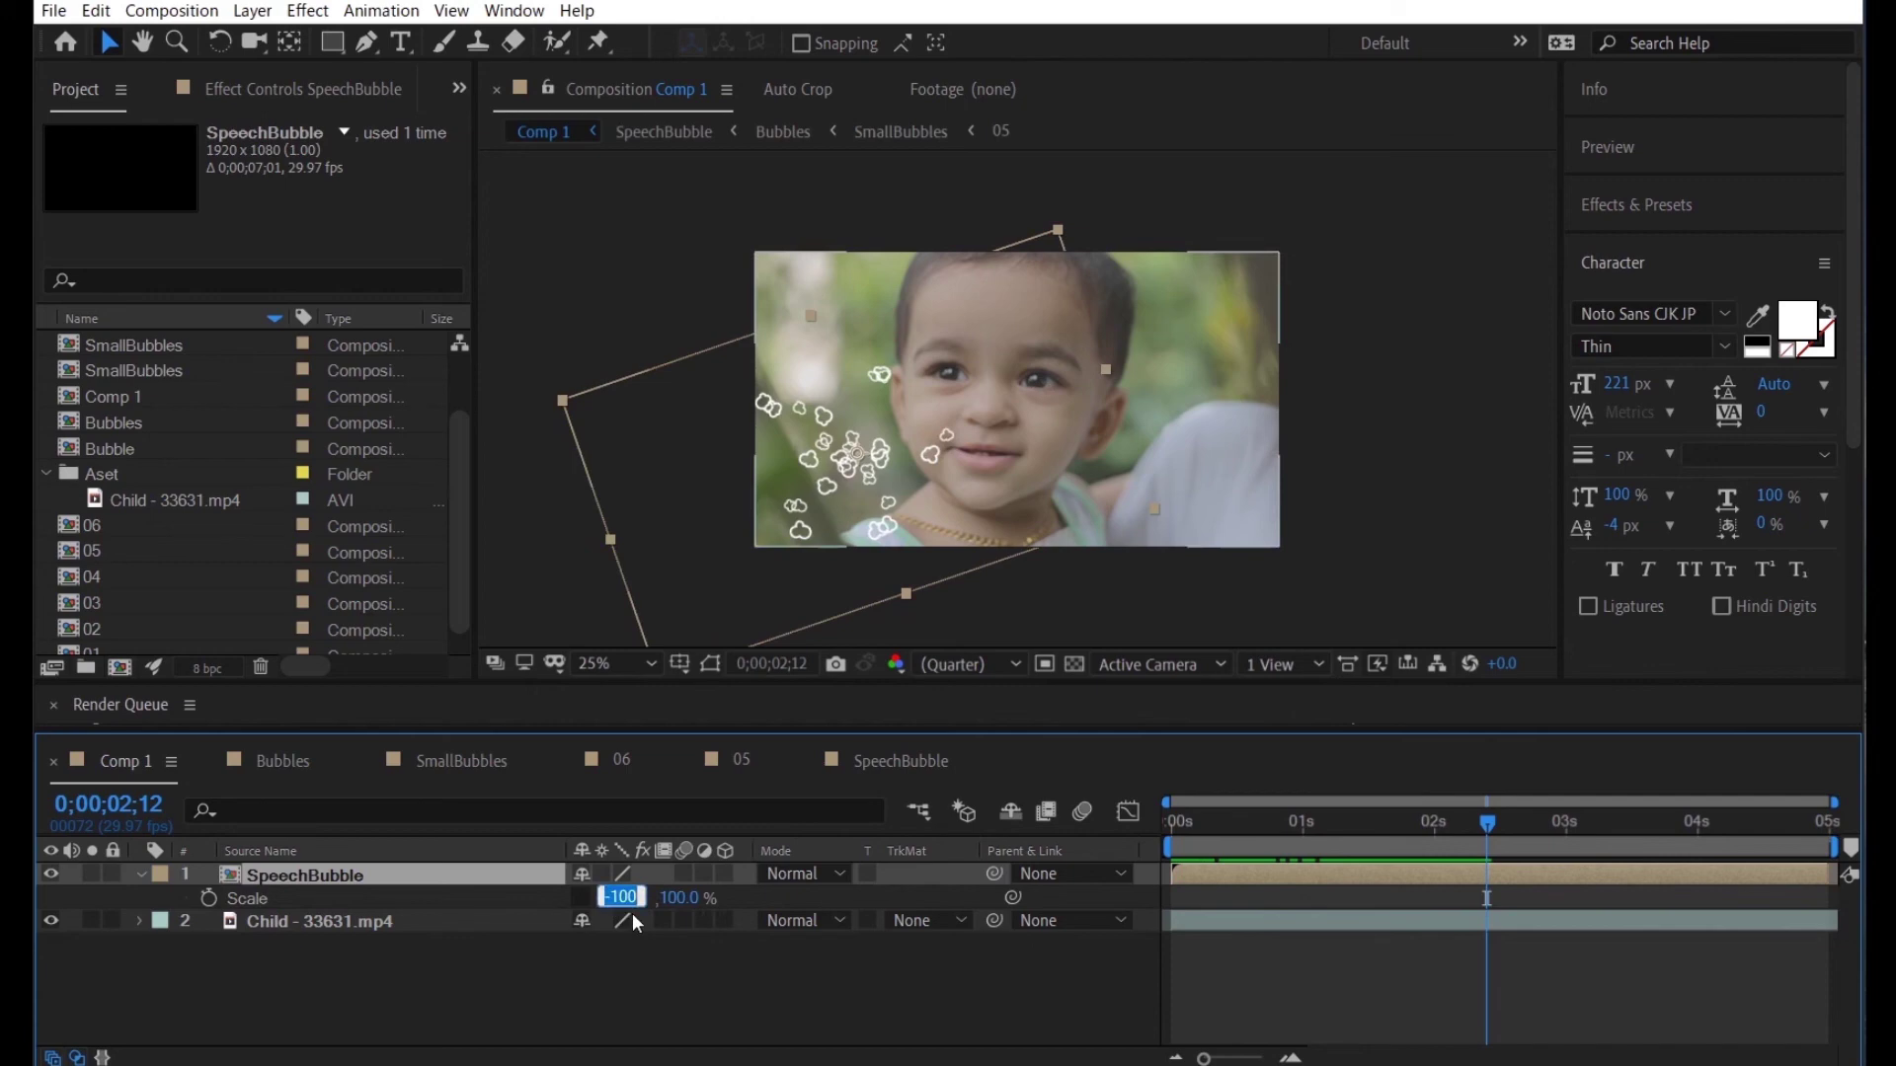
type("-60")
key("Return")
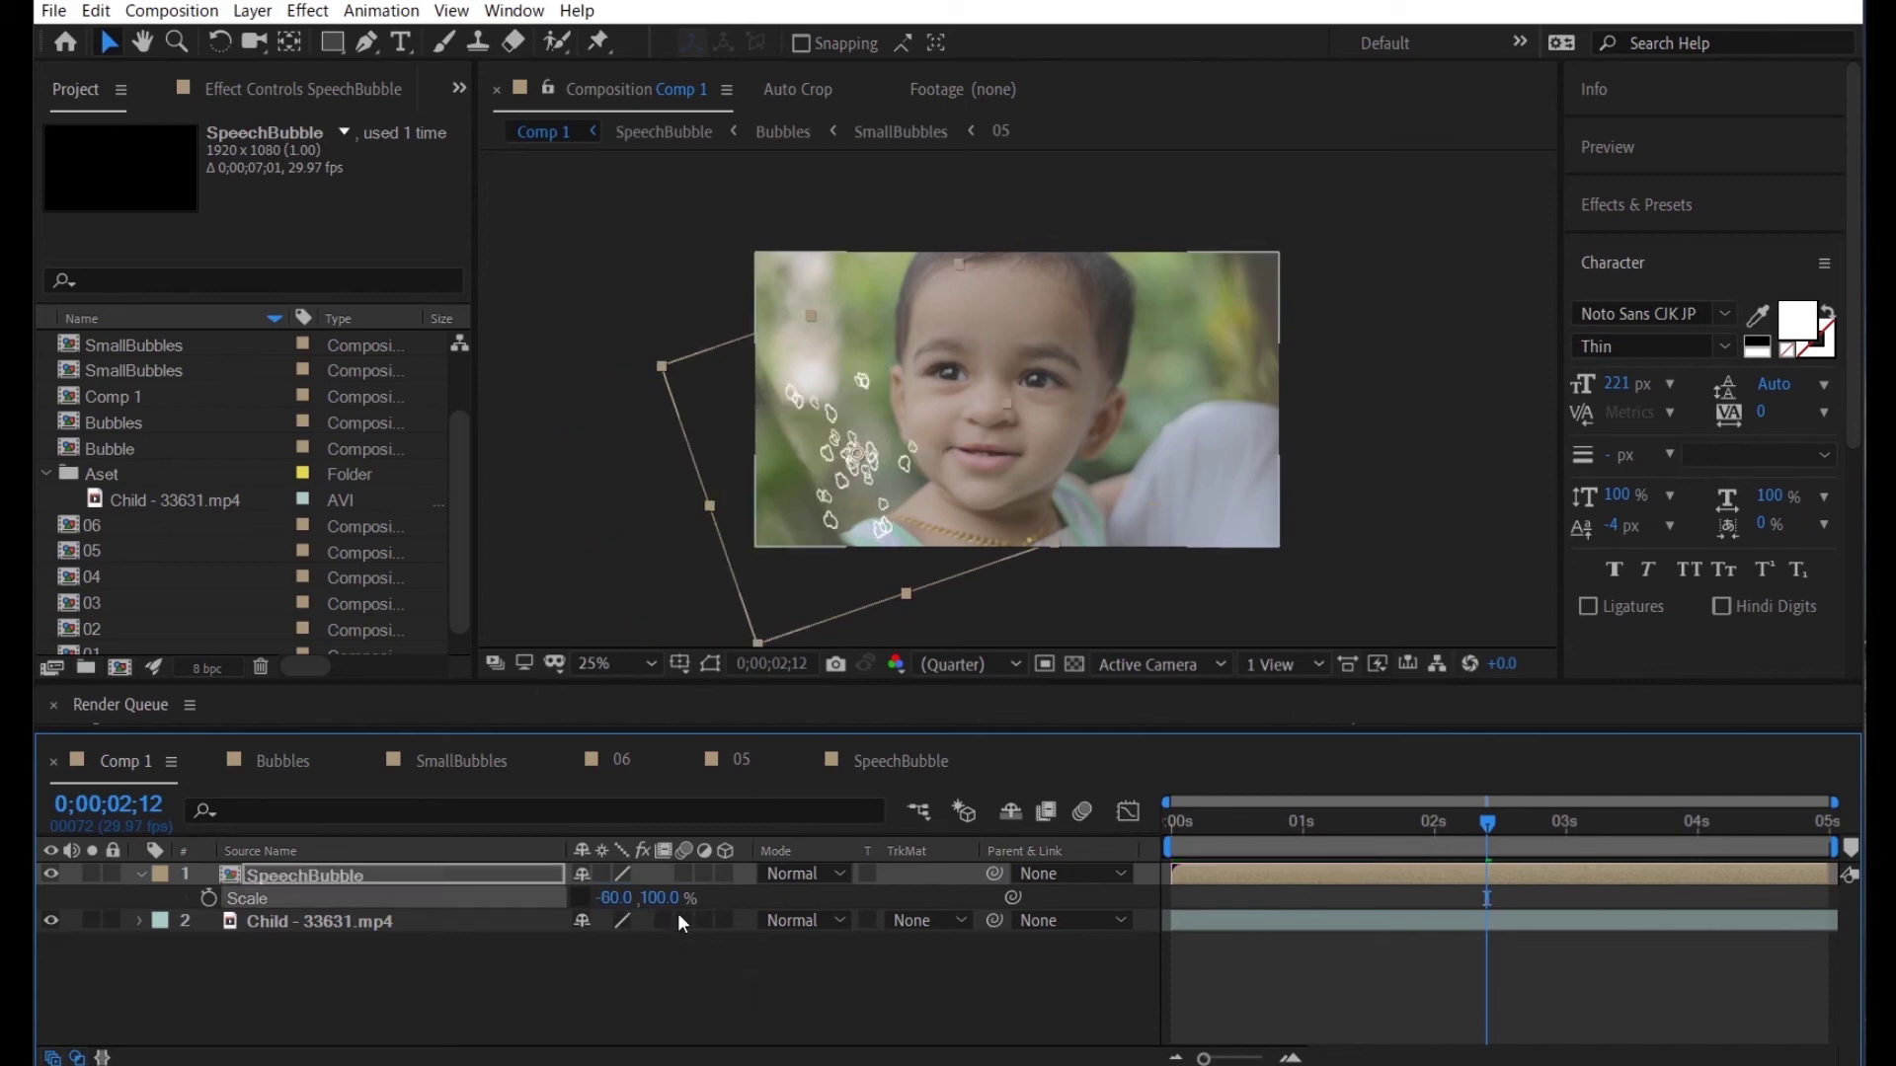
left_click(687, 896)
type("60")
key("Return")
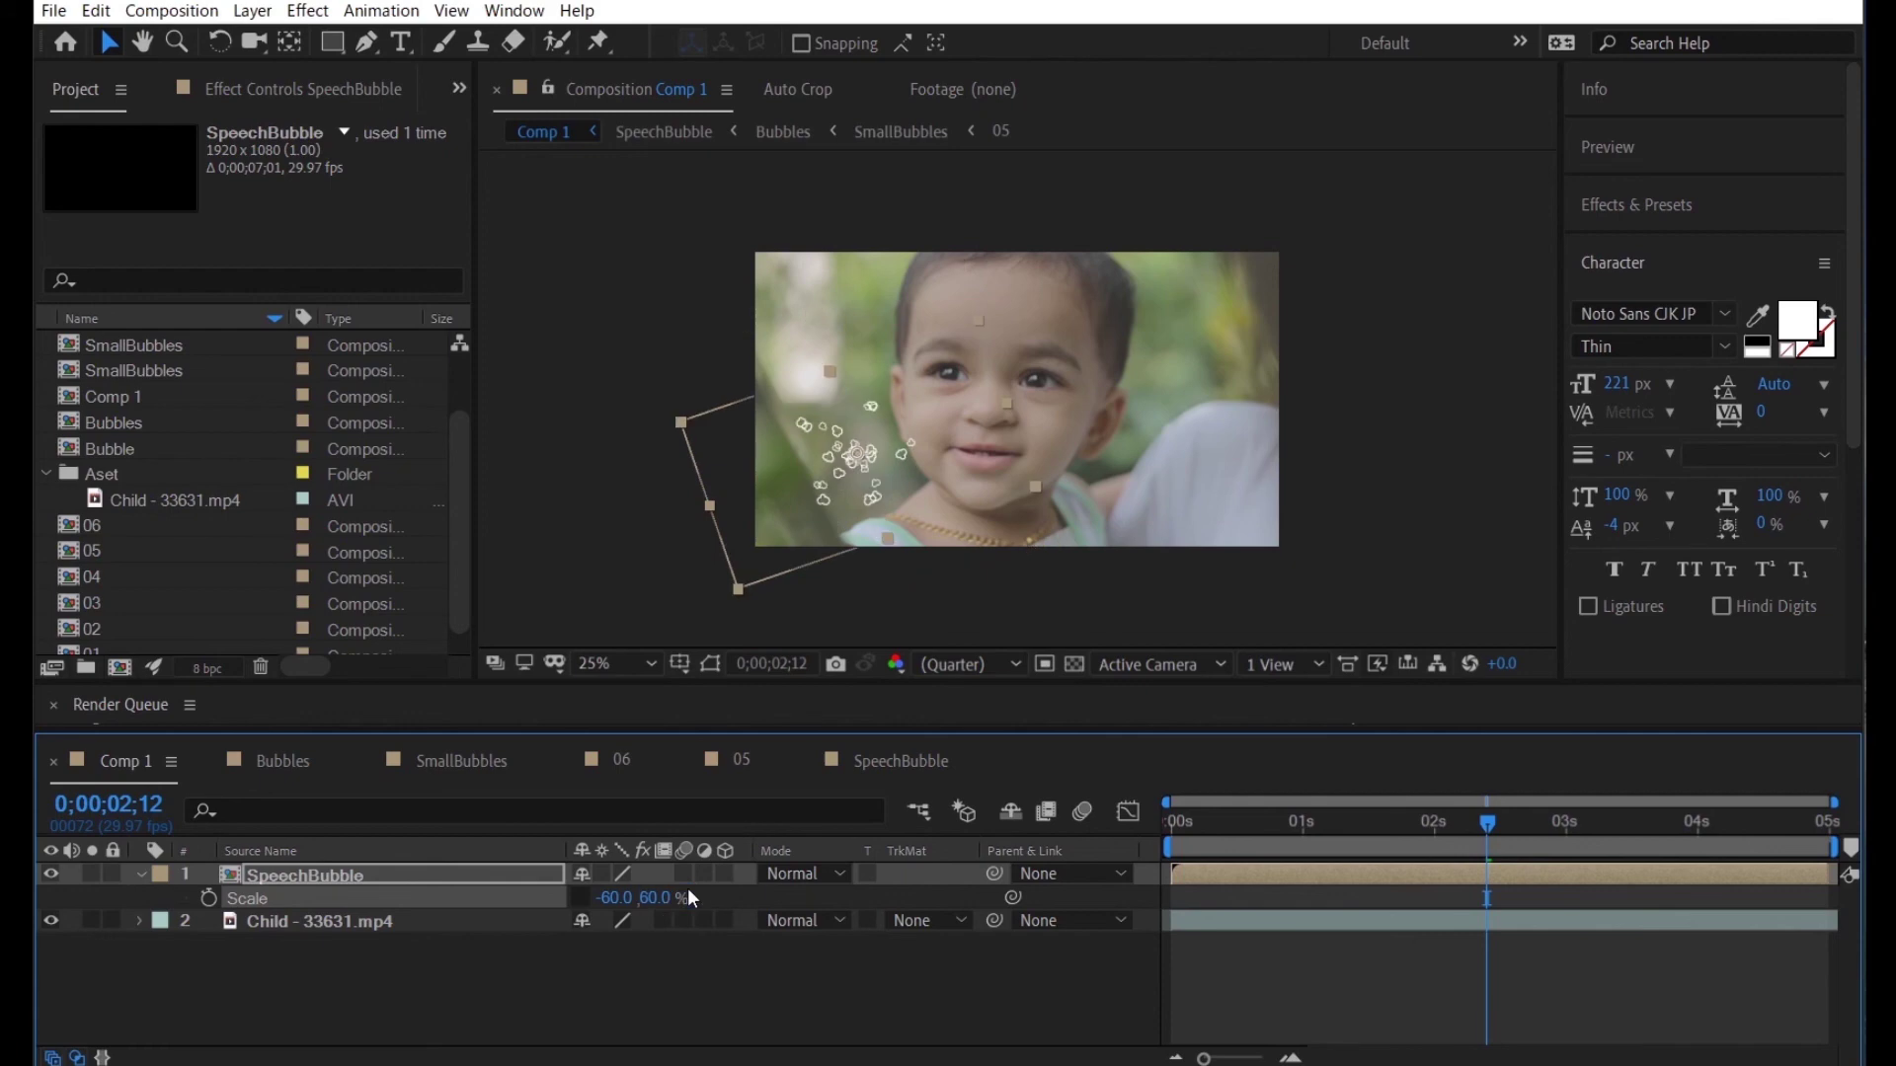
Move the smaller bubble left and down beside the face and preview from the start
mouse_move(1368, 830)
left_mouse_down()
mouse_move(1354, 846)
mouse_move(1494, 839)
mouse_move(1154, 816)
mouse_move(1247, 846)
left_mouse_up()
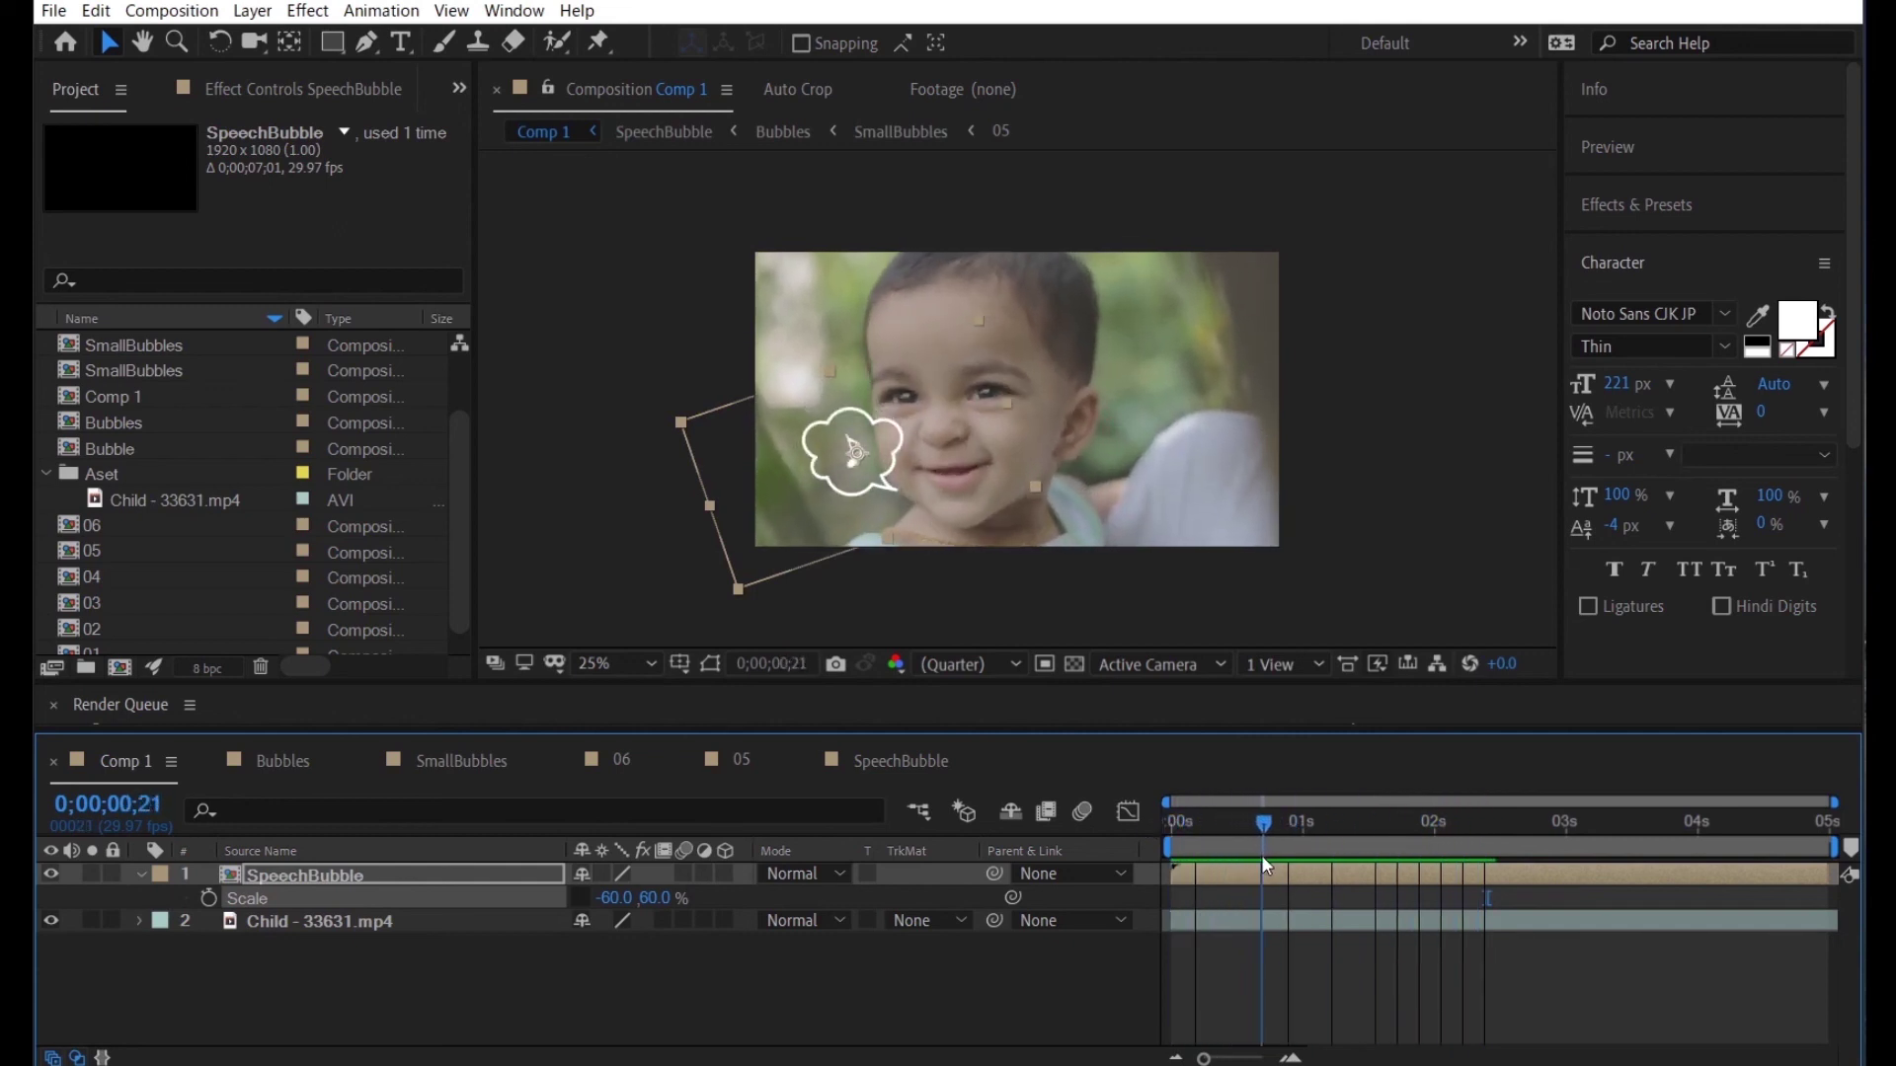
left_click_drag(862, 459, 835, 483)
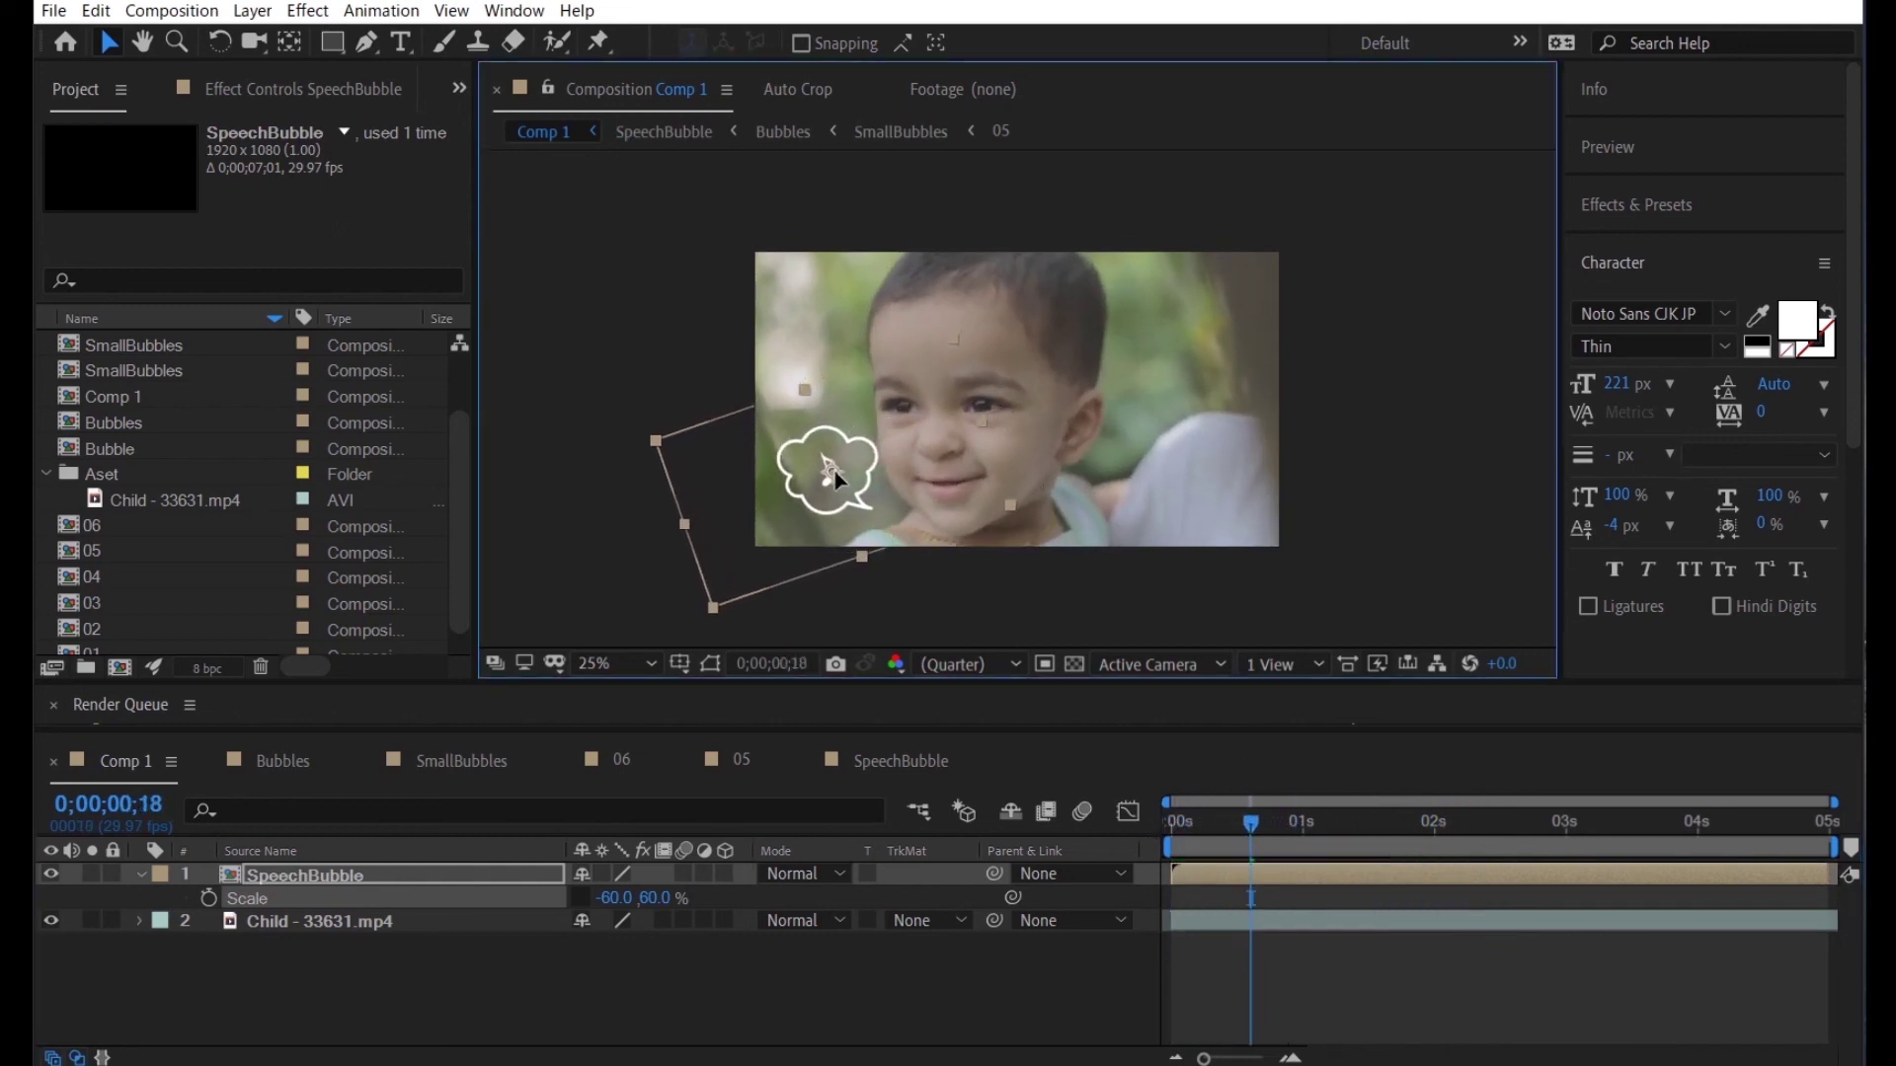
left_click_drag(1251, 832, 1111, 832)
key("space")
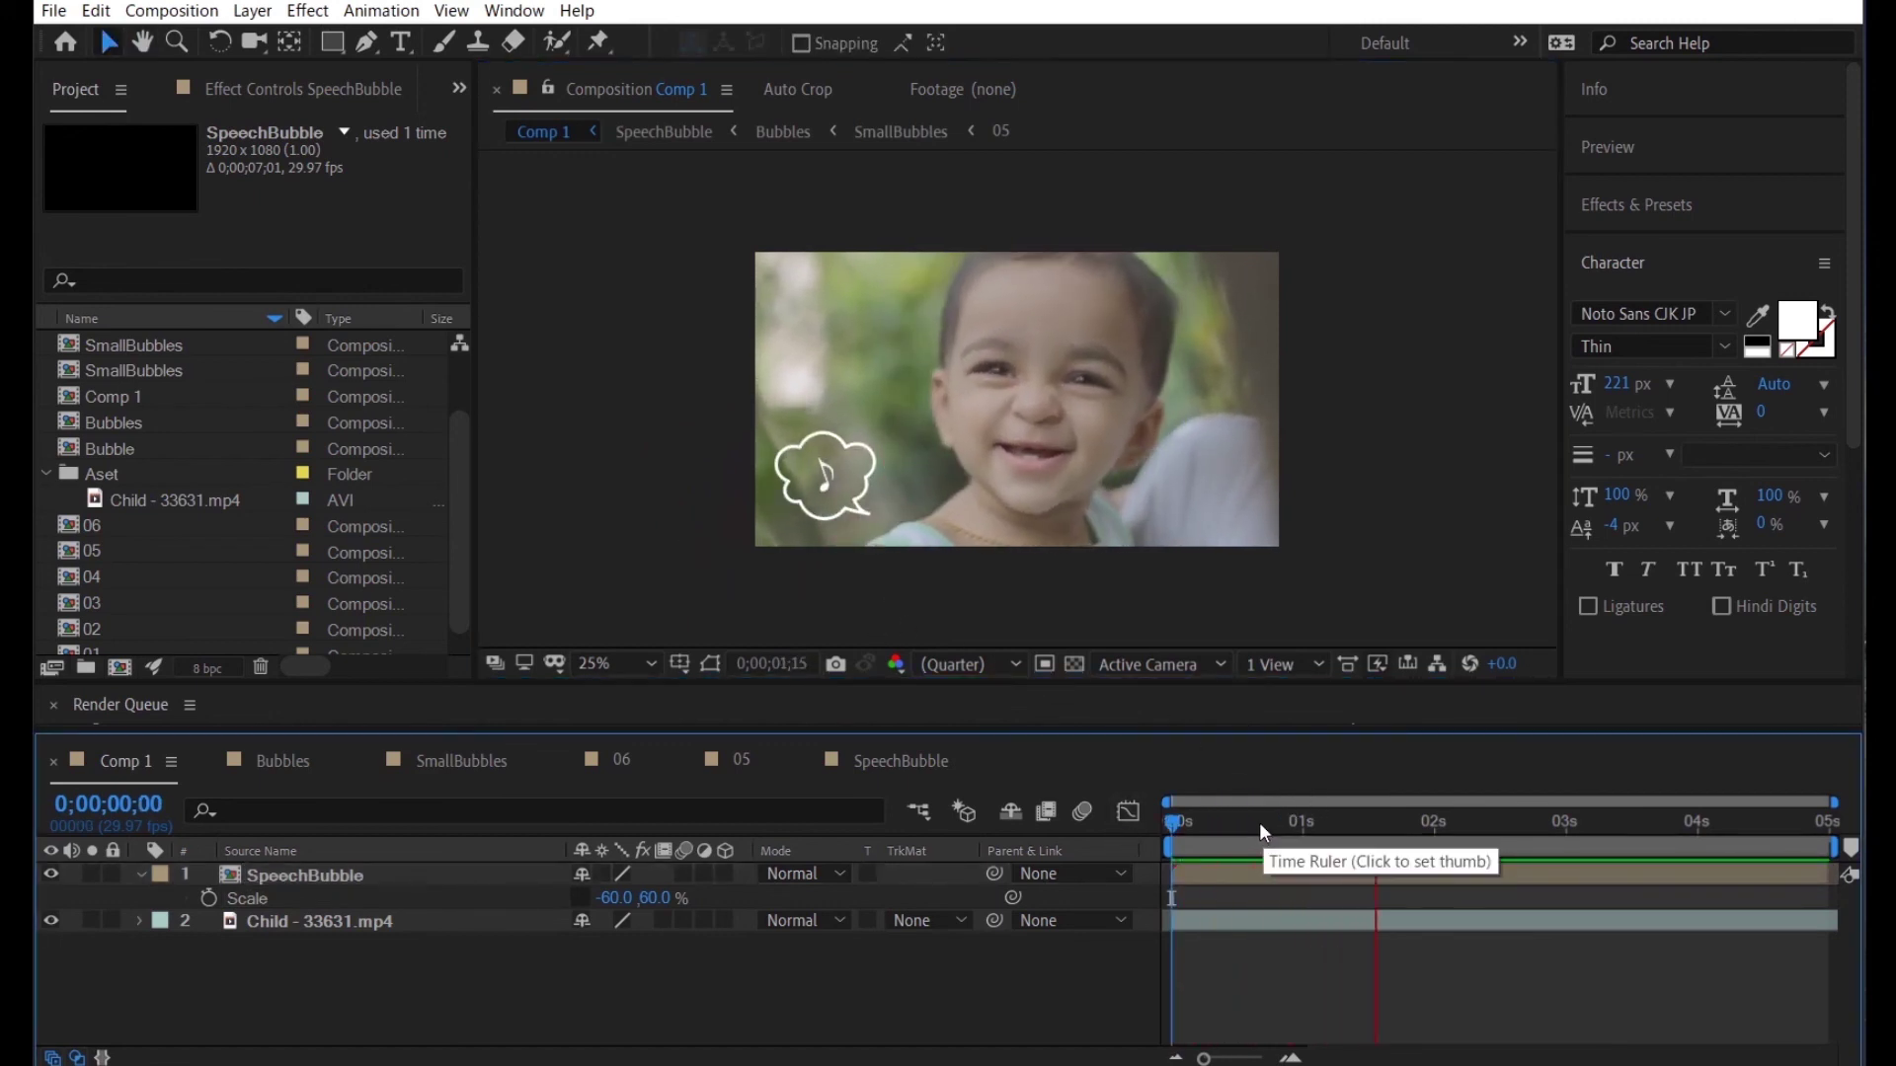
Stop the preview, tilt the SpeechBubble layer's Rotation to -51°, and switch to the Bubbles composition
key("space")
left_click(1193, 826)
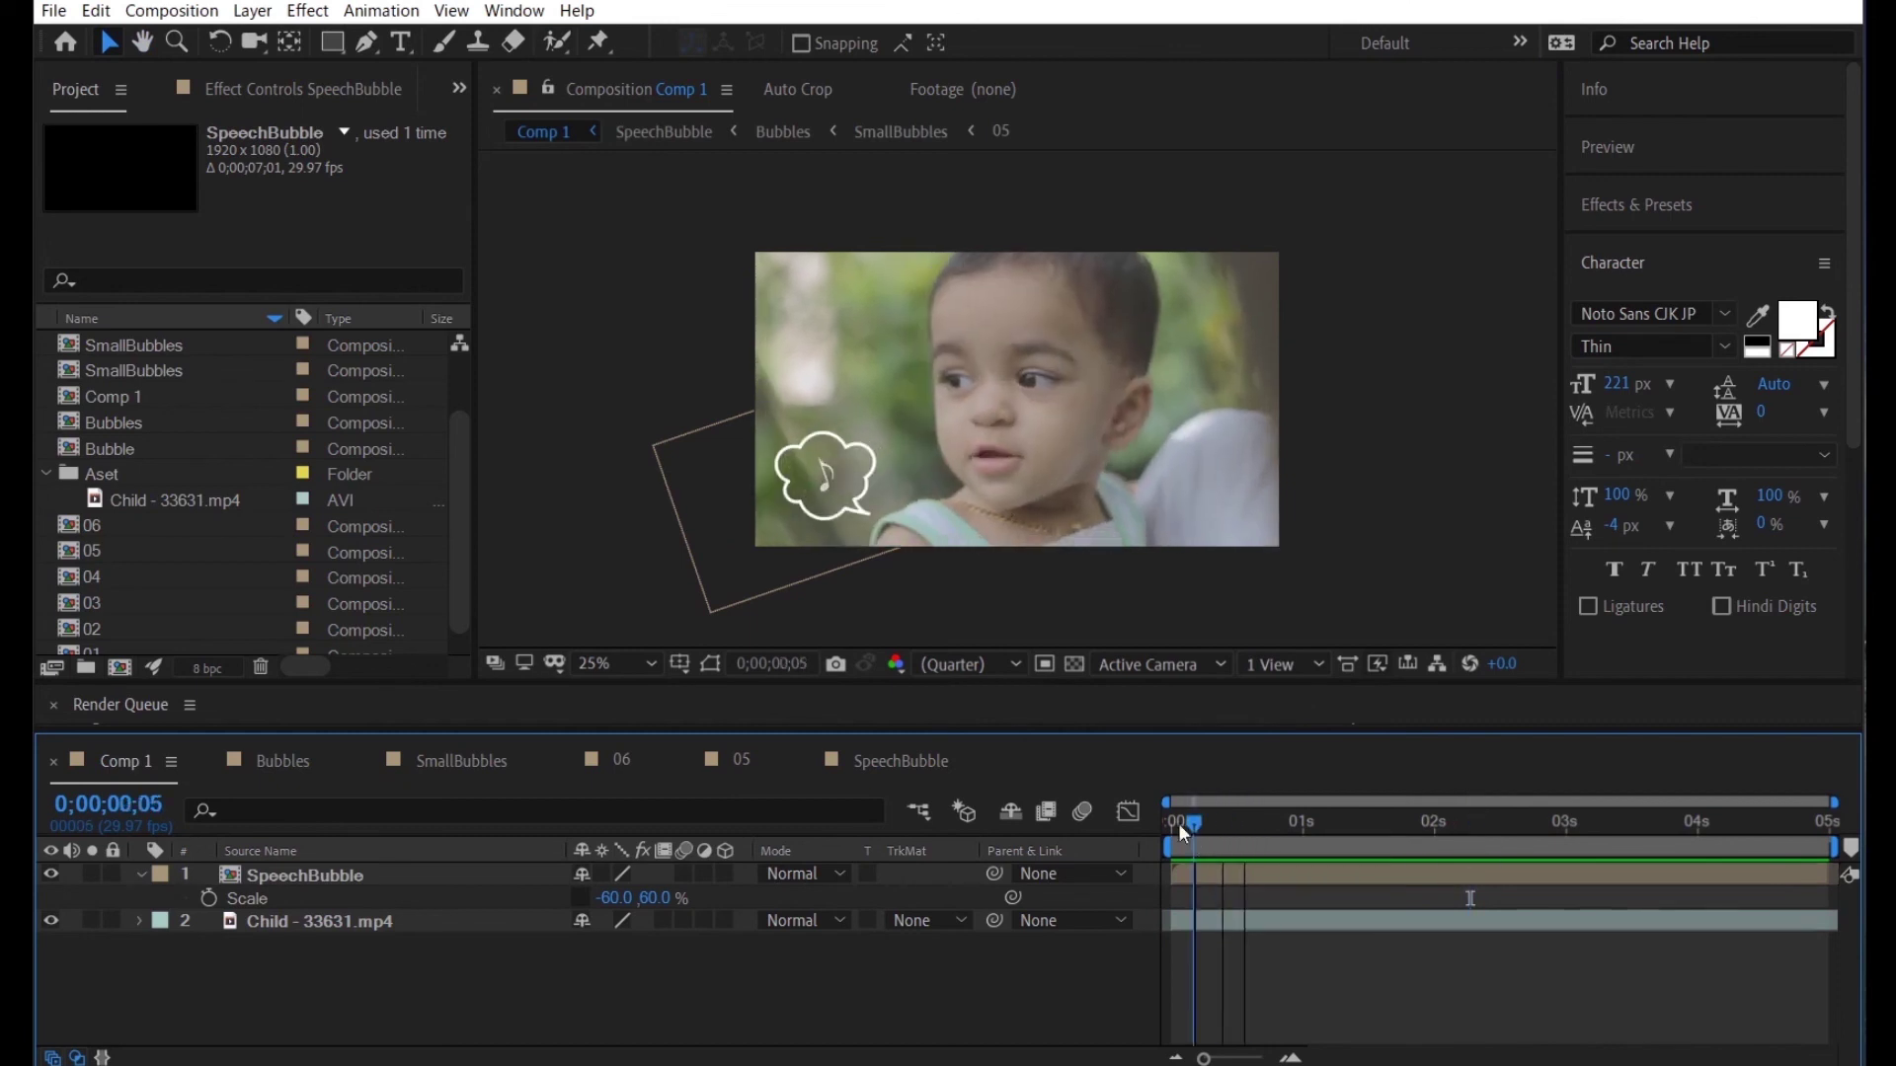
left_click(472, 874)
key("r")
left_click(622, 899)
mouse_move(632, 902)
left_mouse_down()
mouse_move(599, 901)
mouse_move(611, 875)
left_mouse_up()
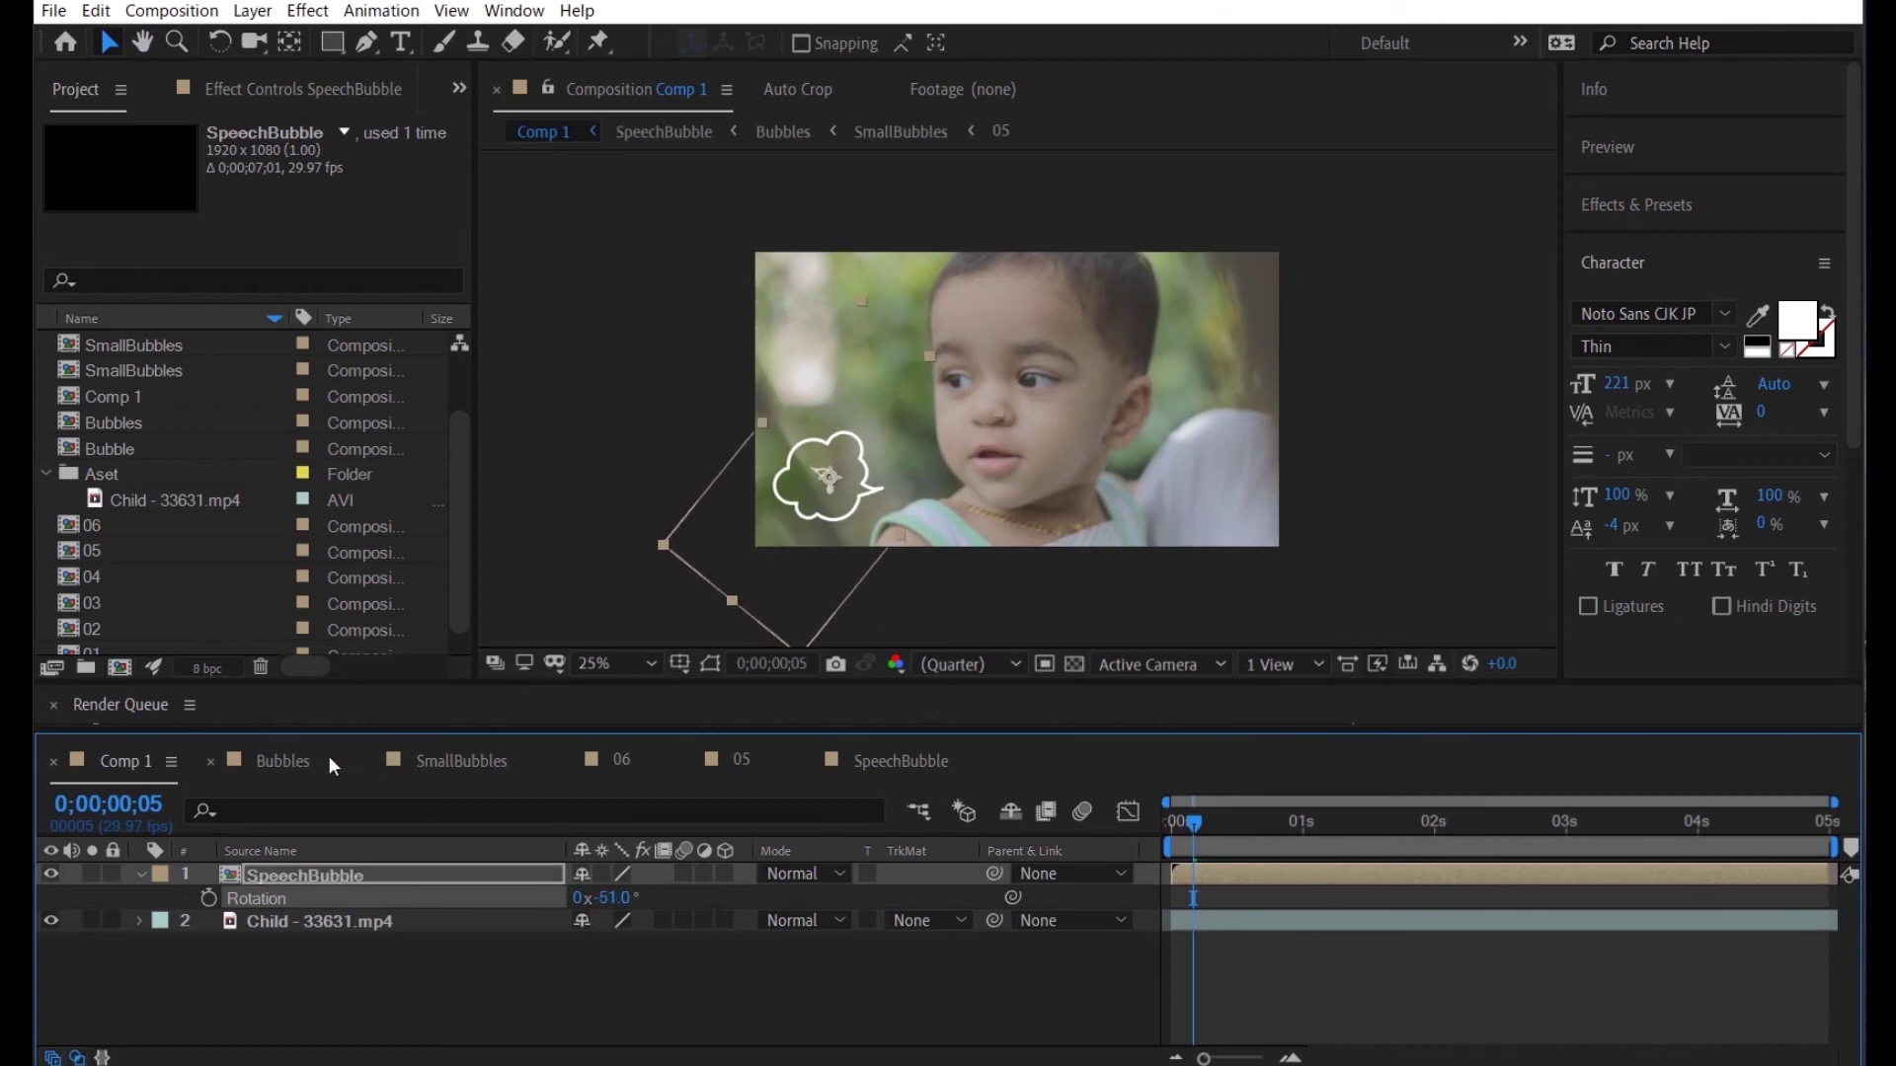
left_click(287, 758)
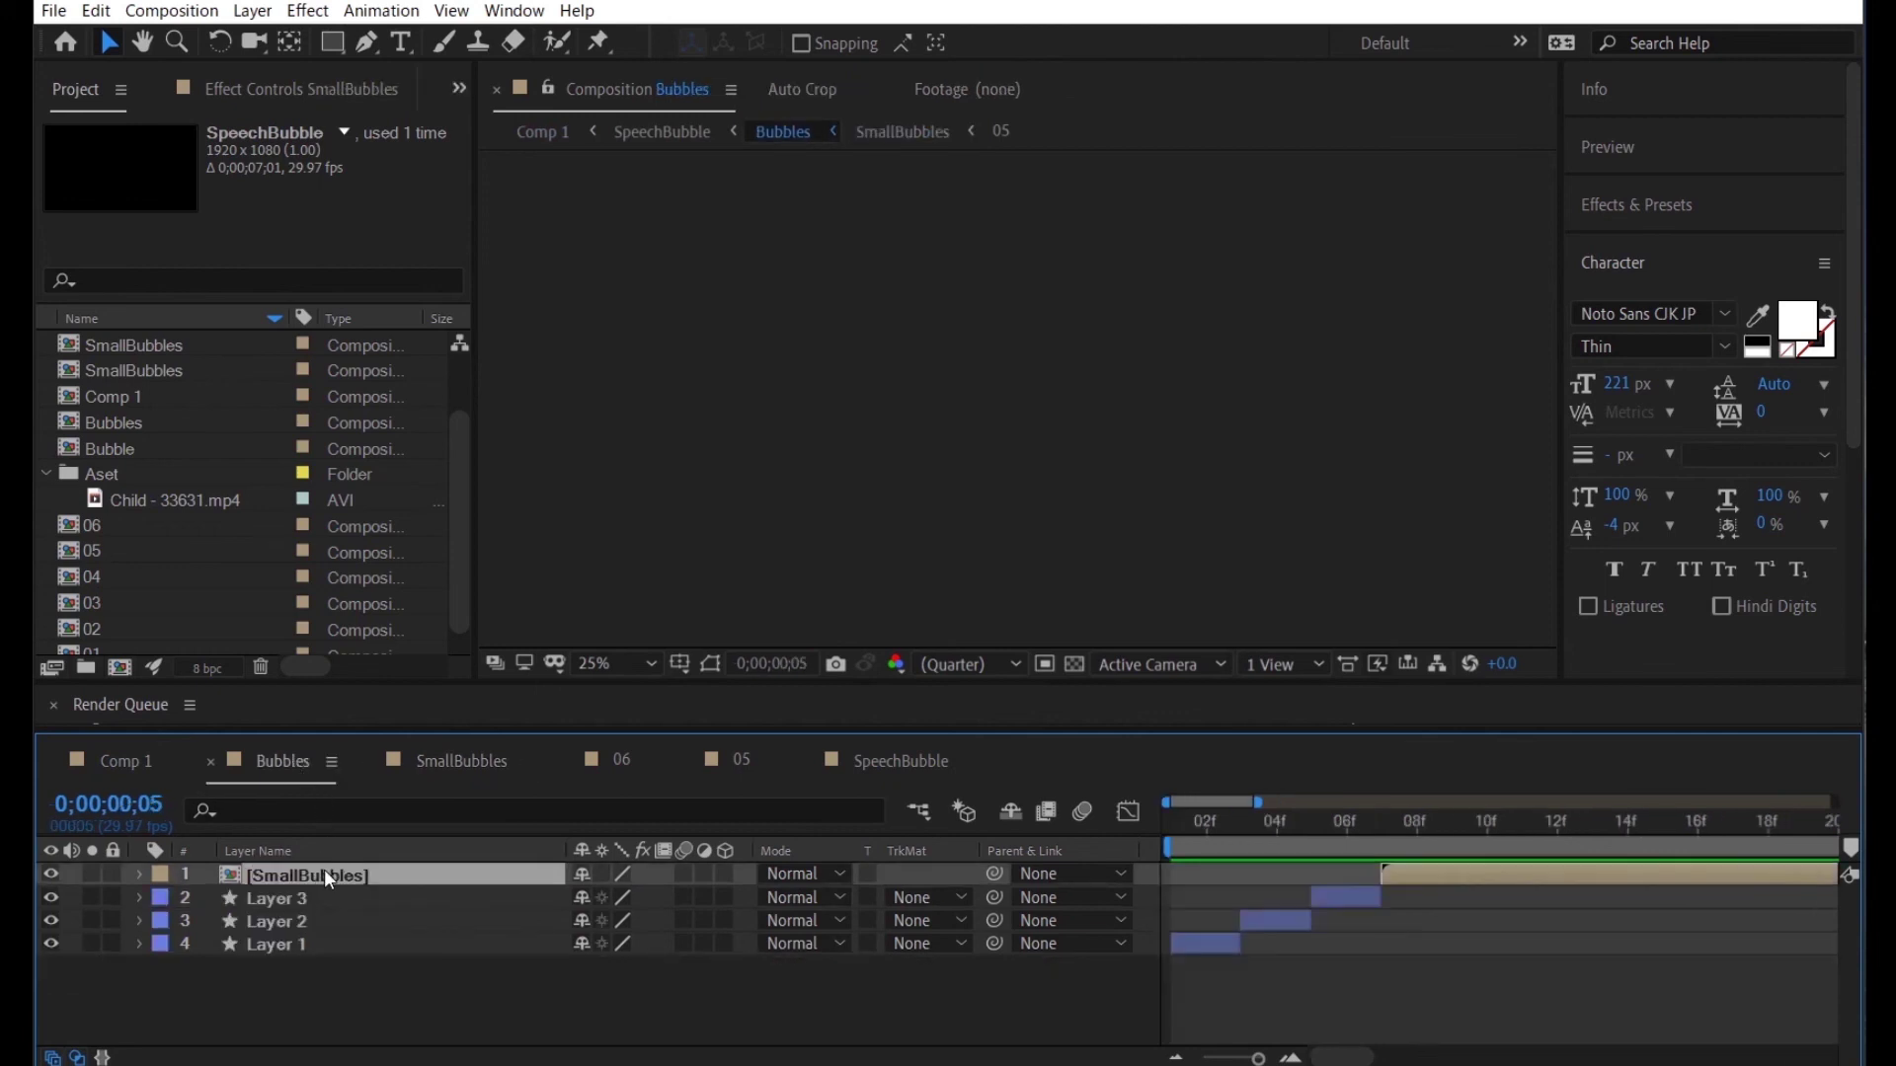
In the SpeechBubble composition, rotate the music note text layer to about -35° and check it in Comp 1
left_click(876, 760)
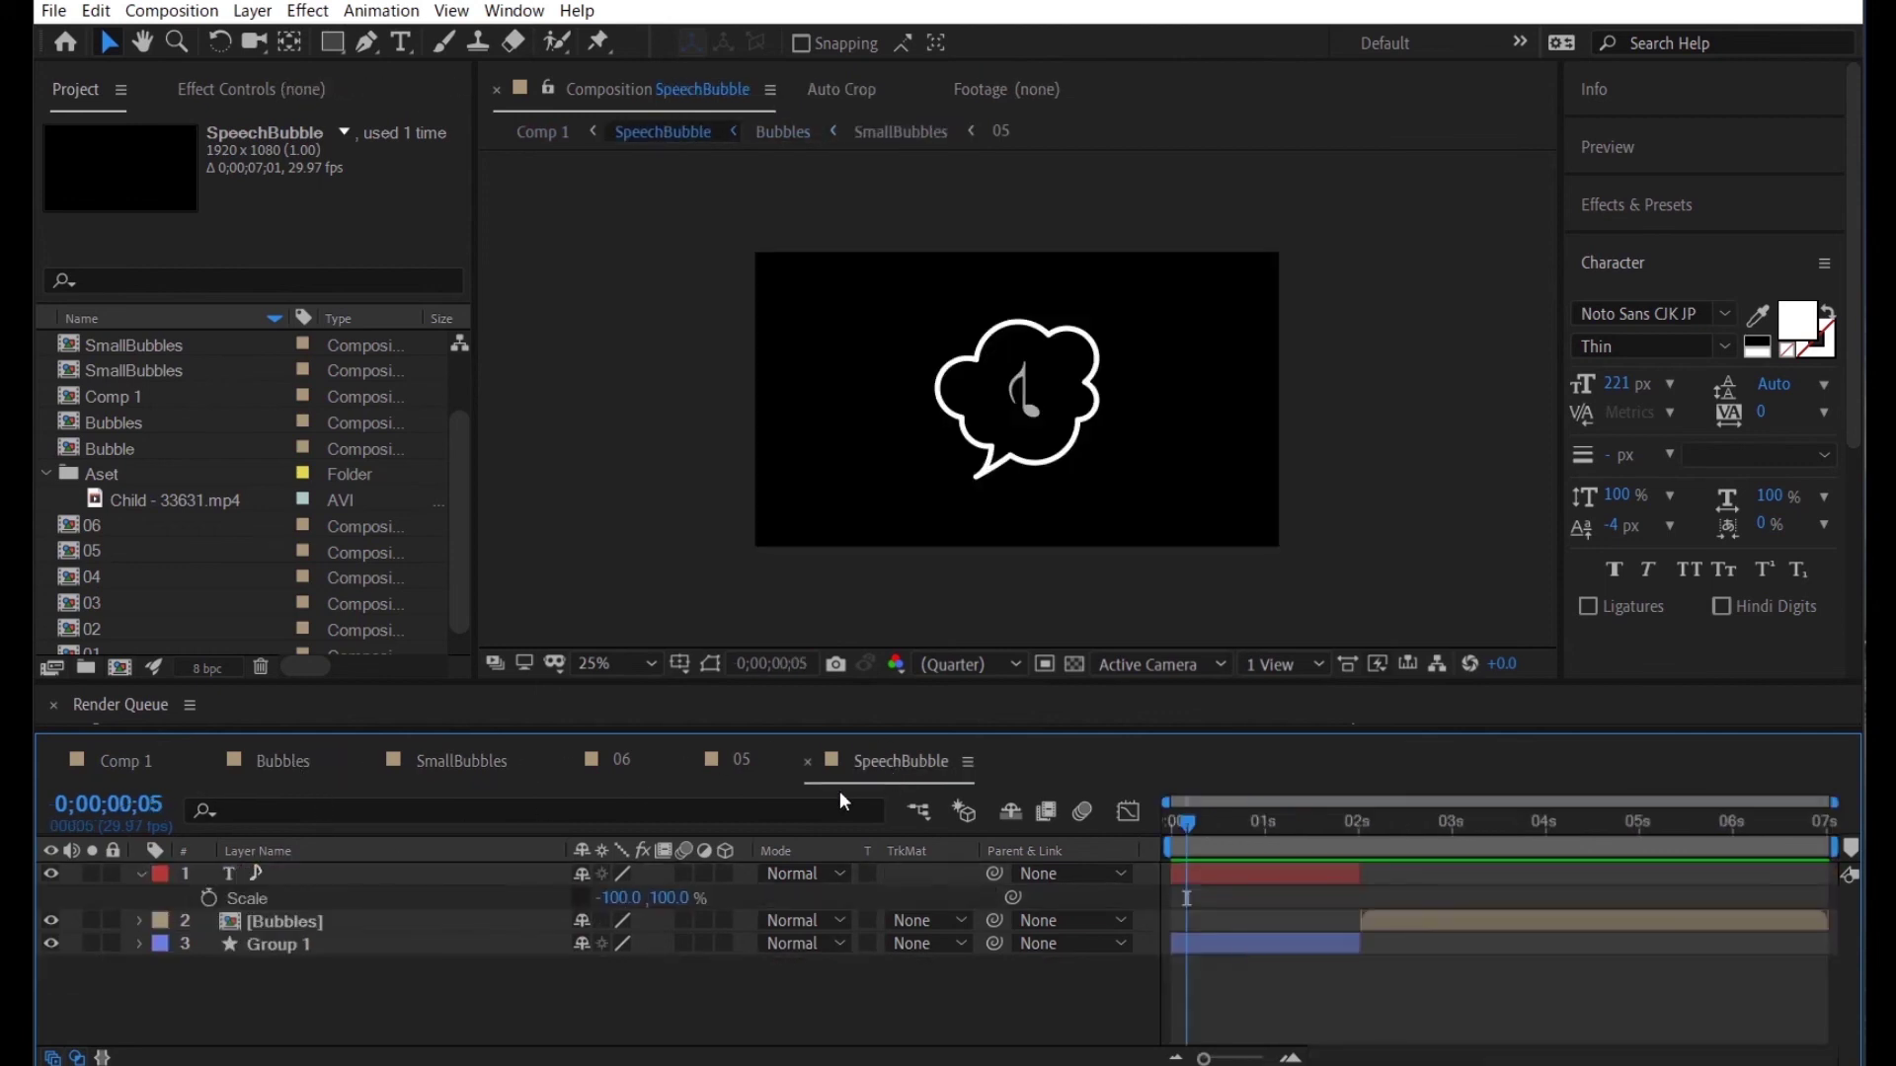
left_click(364, 877)
key("r")
left_click_drag(608, 901, 578, 917)
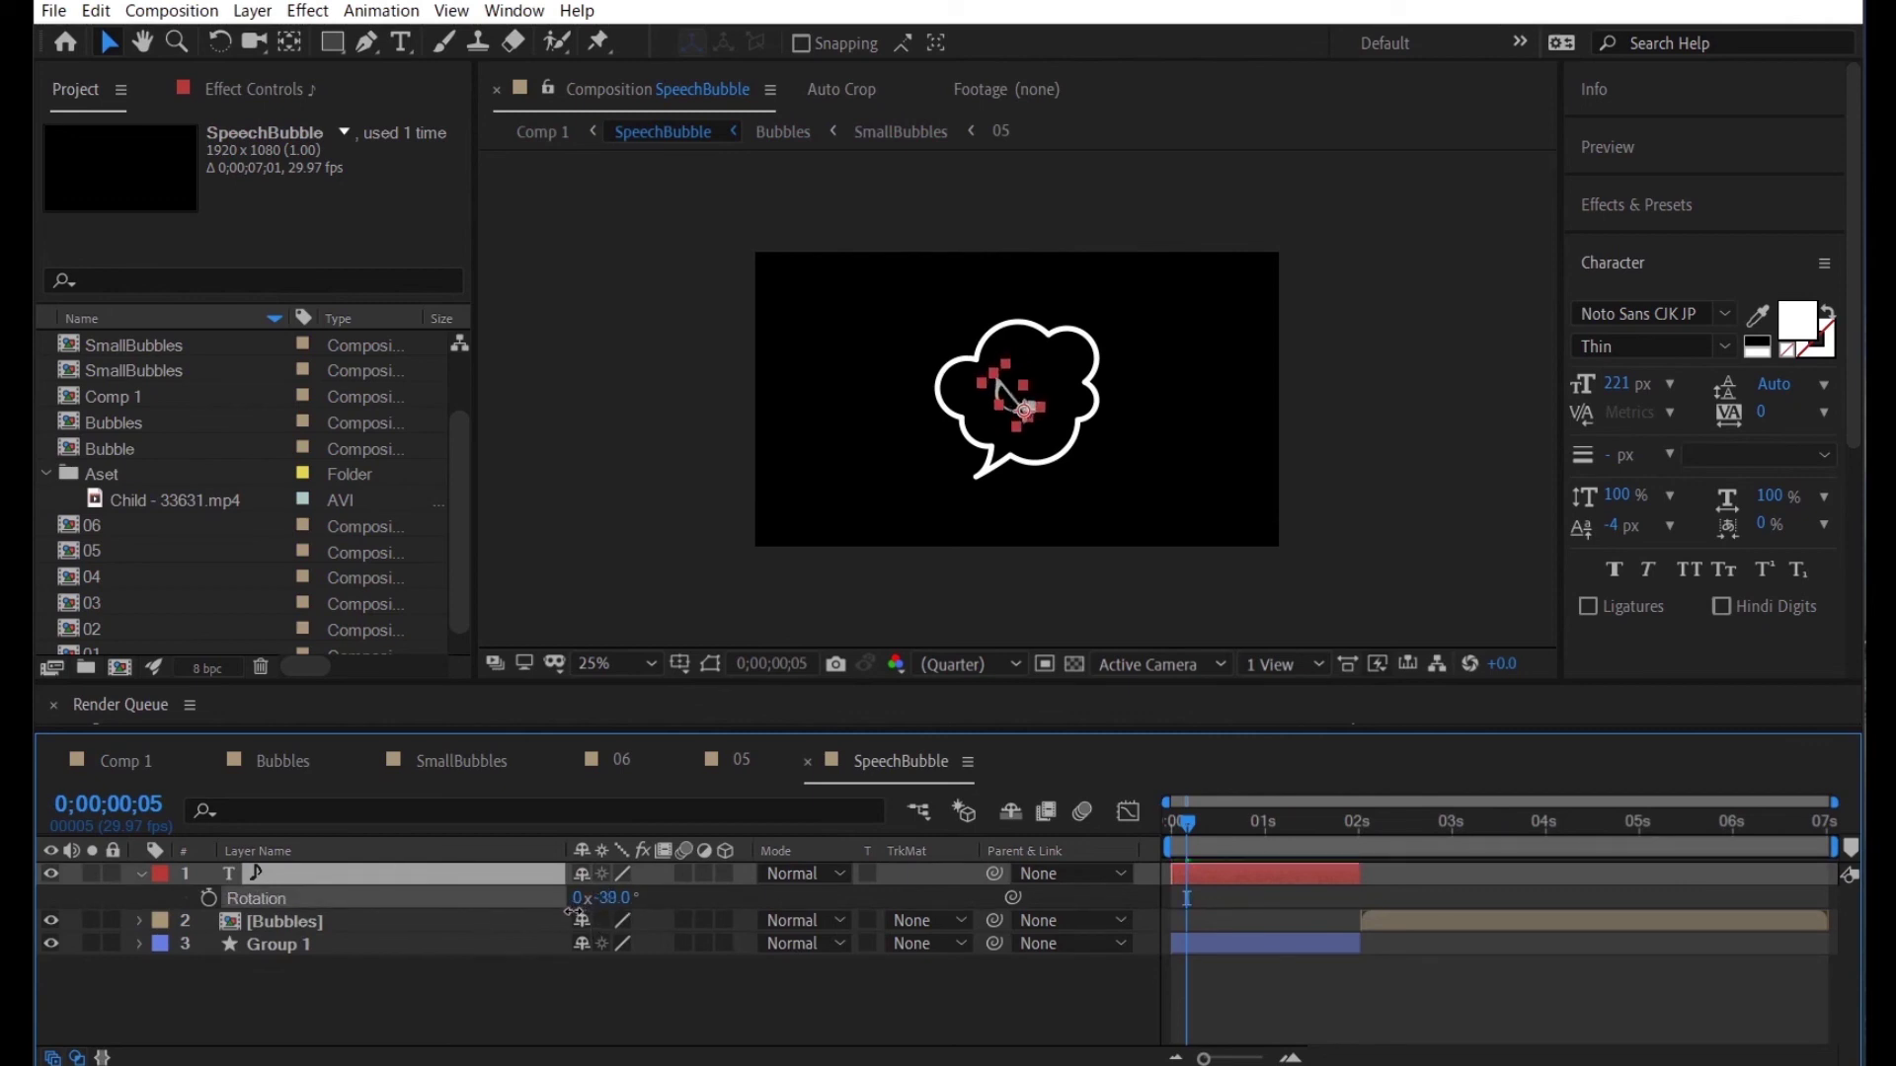
left_click_drag(579, 916, 535, 888)
left_click(133, 766)
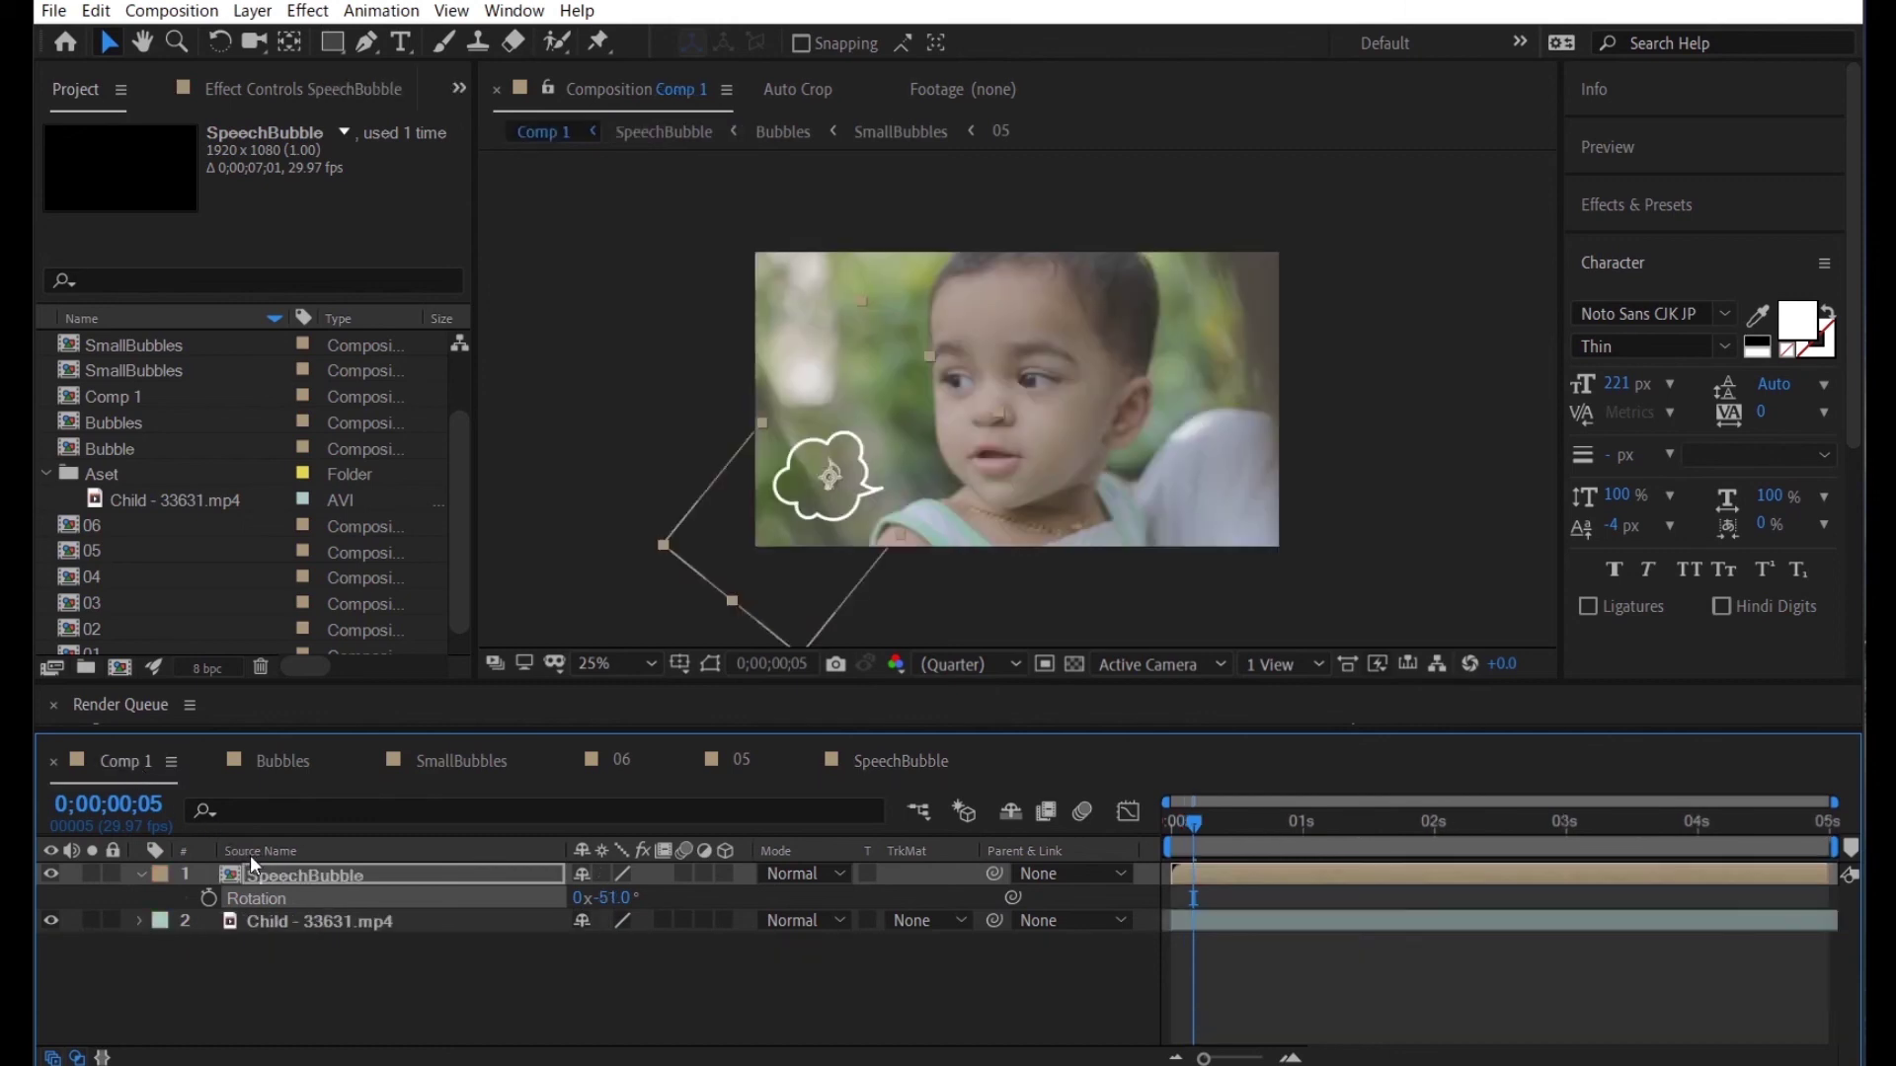
Ease the music note's rotation back to about -25° and check the angle in Comp 1
left_click(861, 772)
left_click_drag(612, 898, 647, 899)
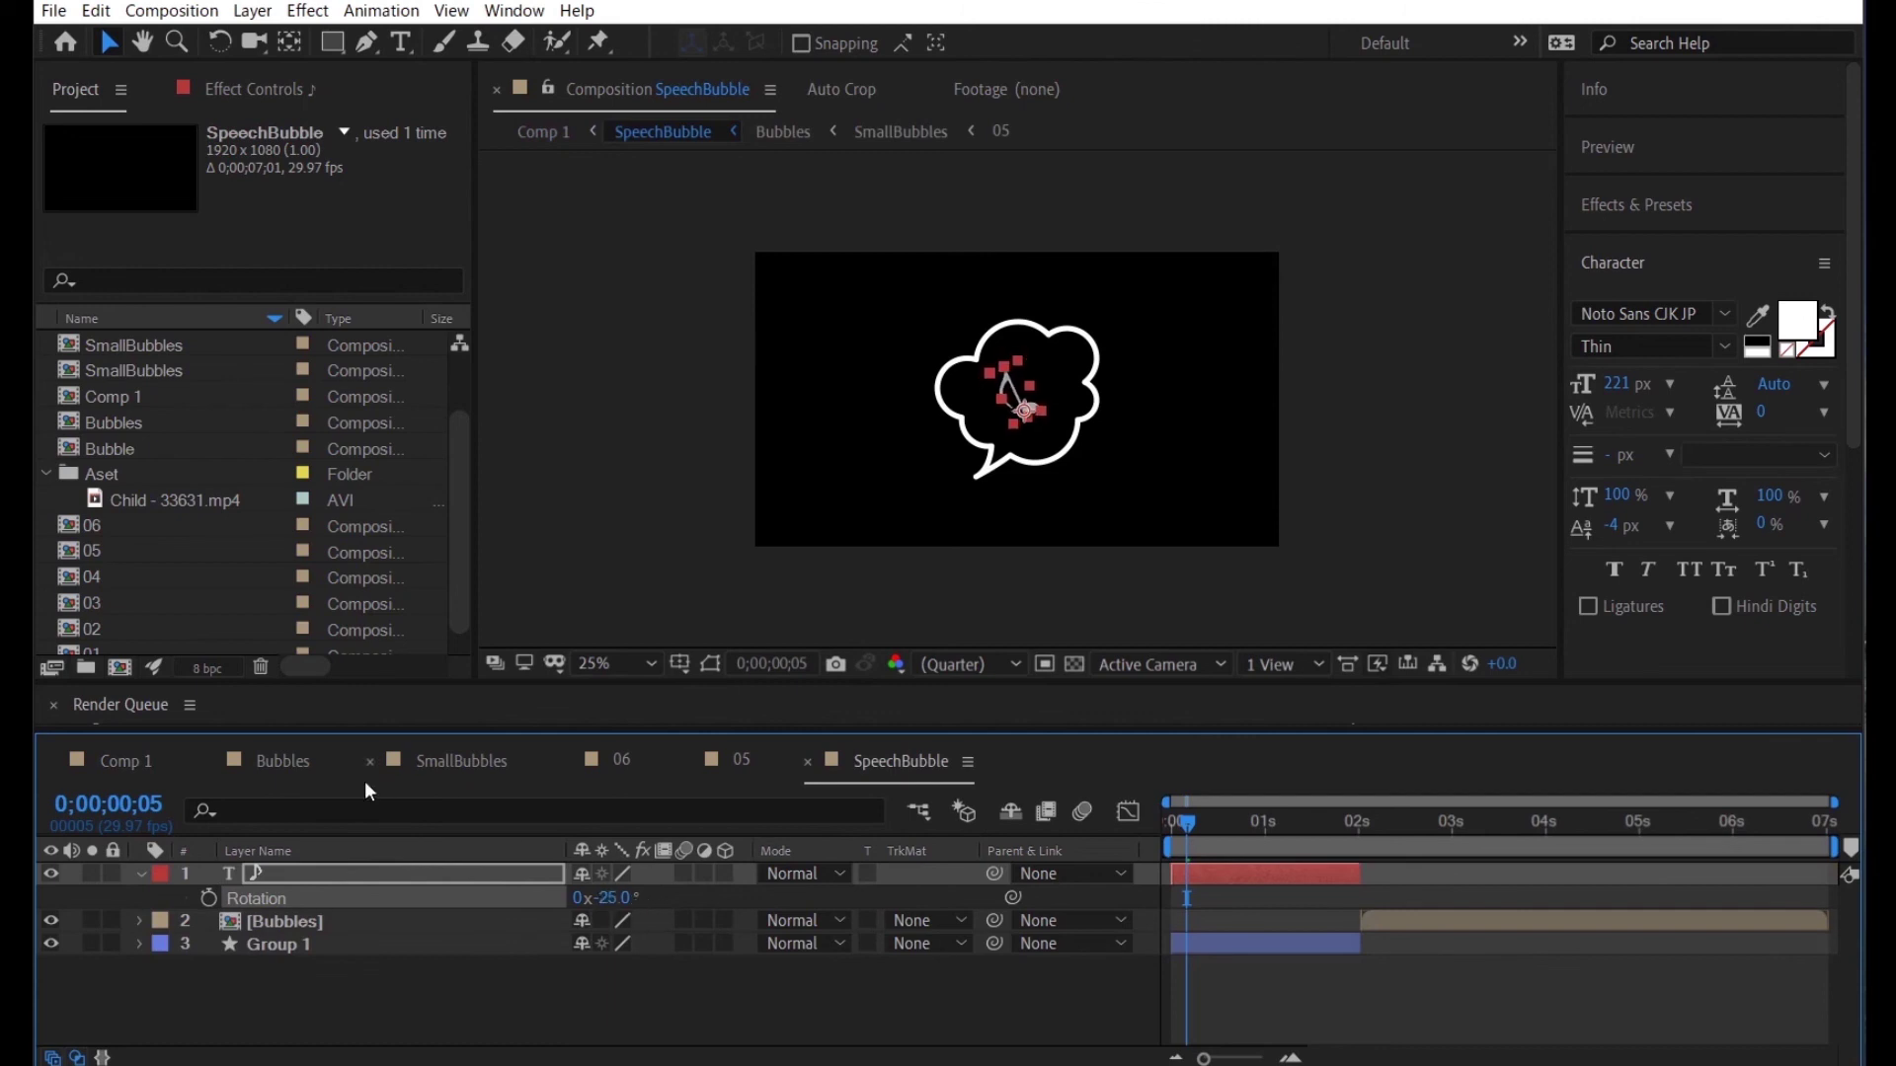
left_click(148, 764)
left_click(664, 1000)
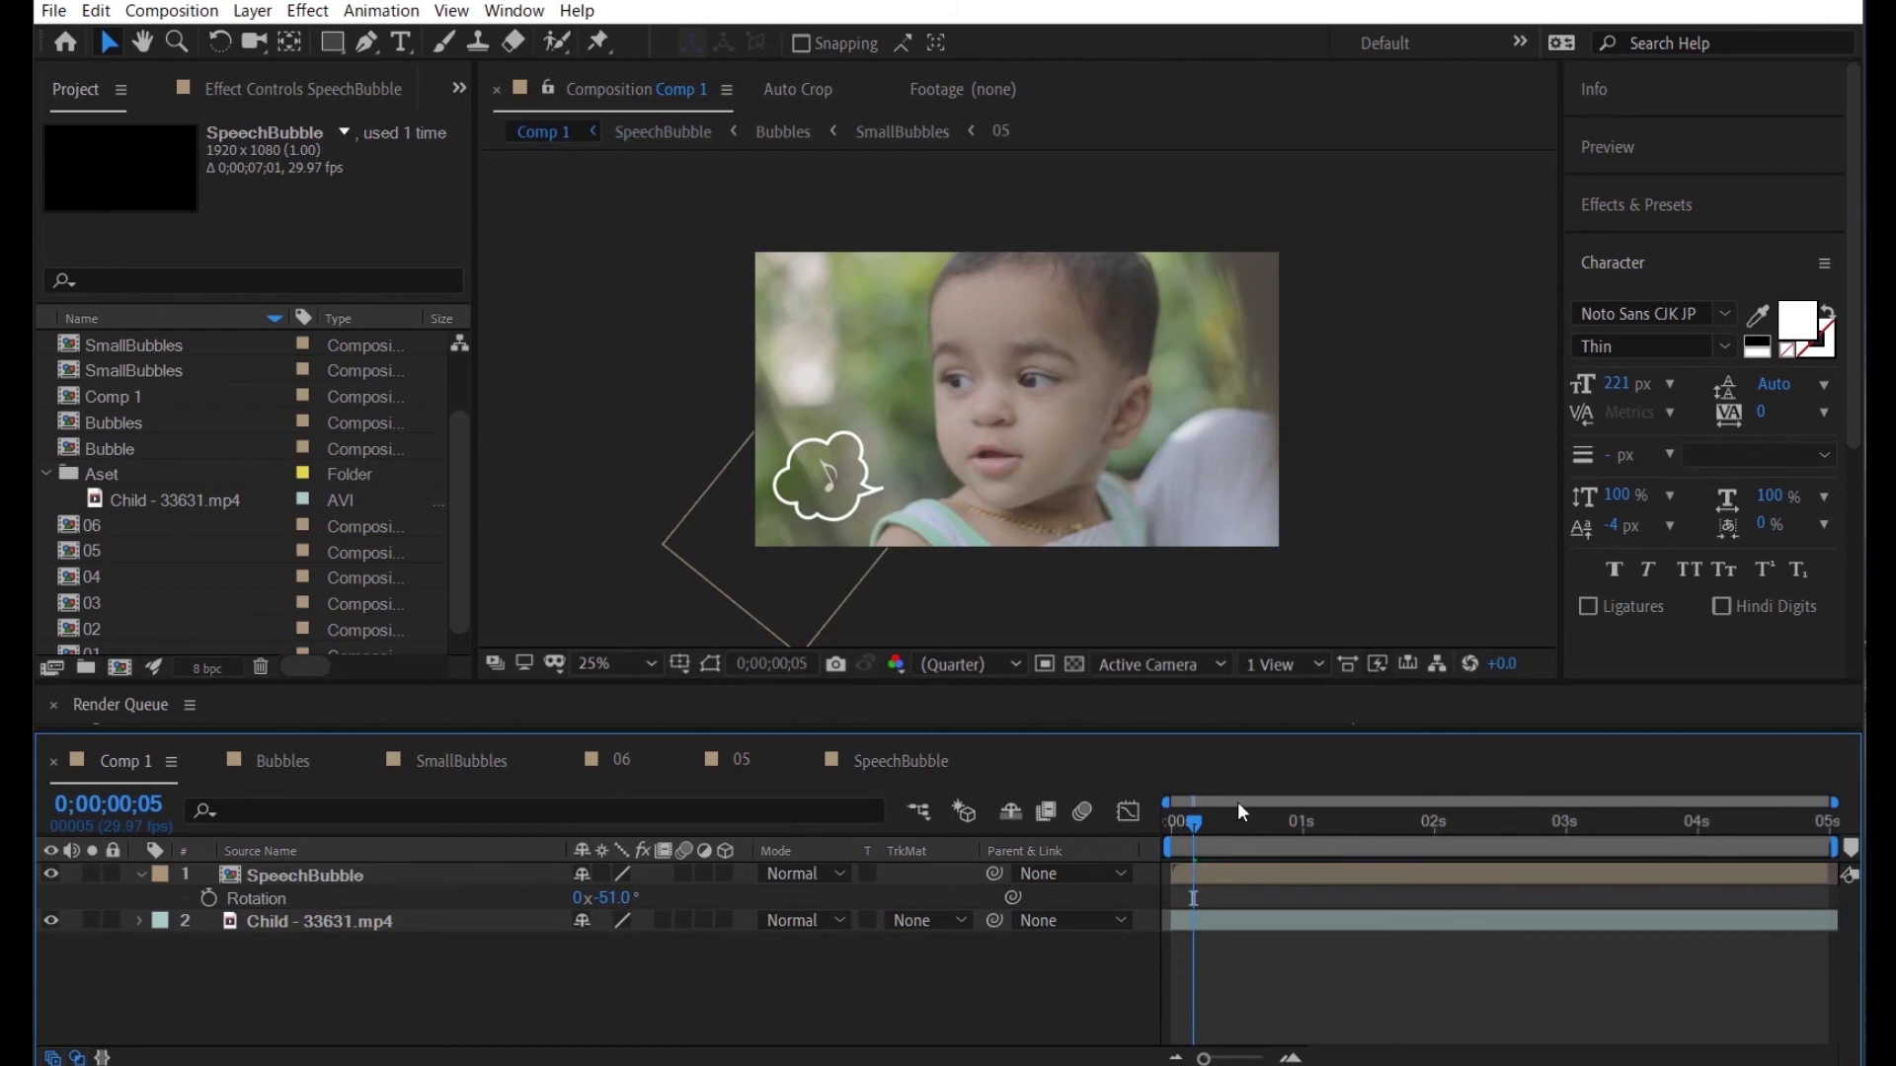
Shift the music note slightly right, then review Comp 1 from its first frame
left_click(894, 761)
left_click_drag(1028, 418, 1037, 416)
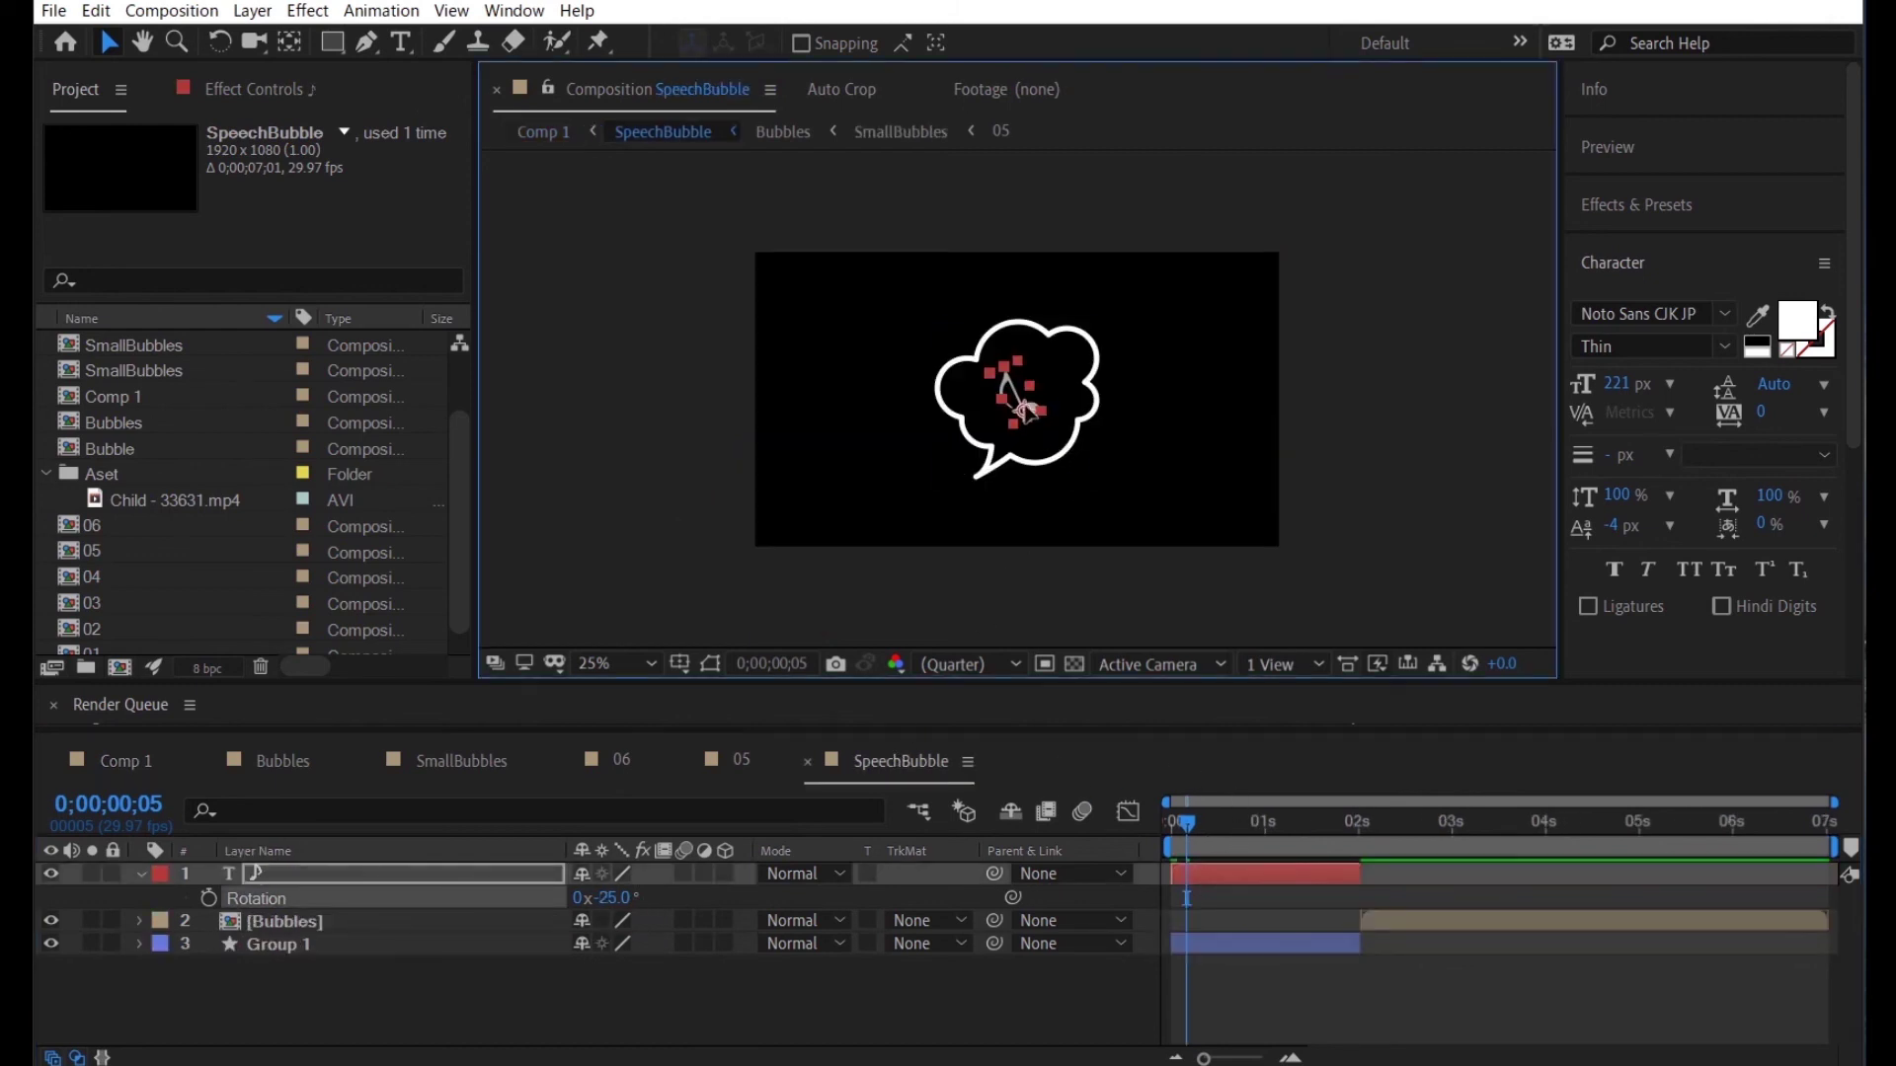
left_click(163, 761)
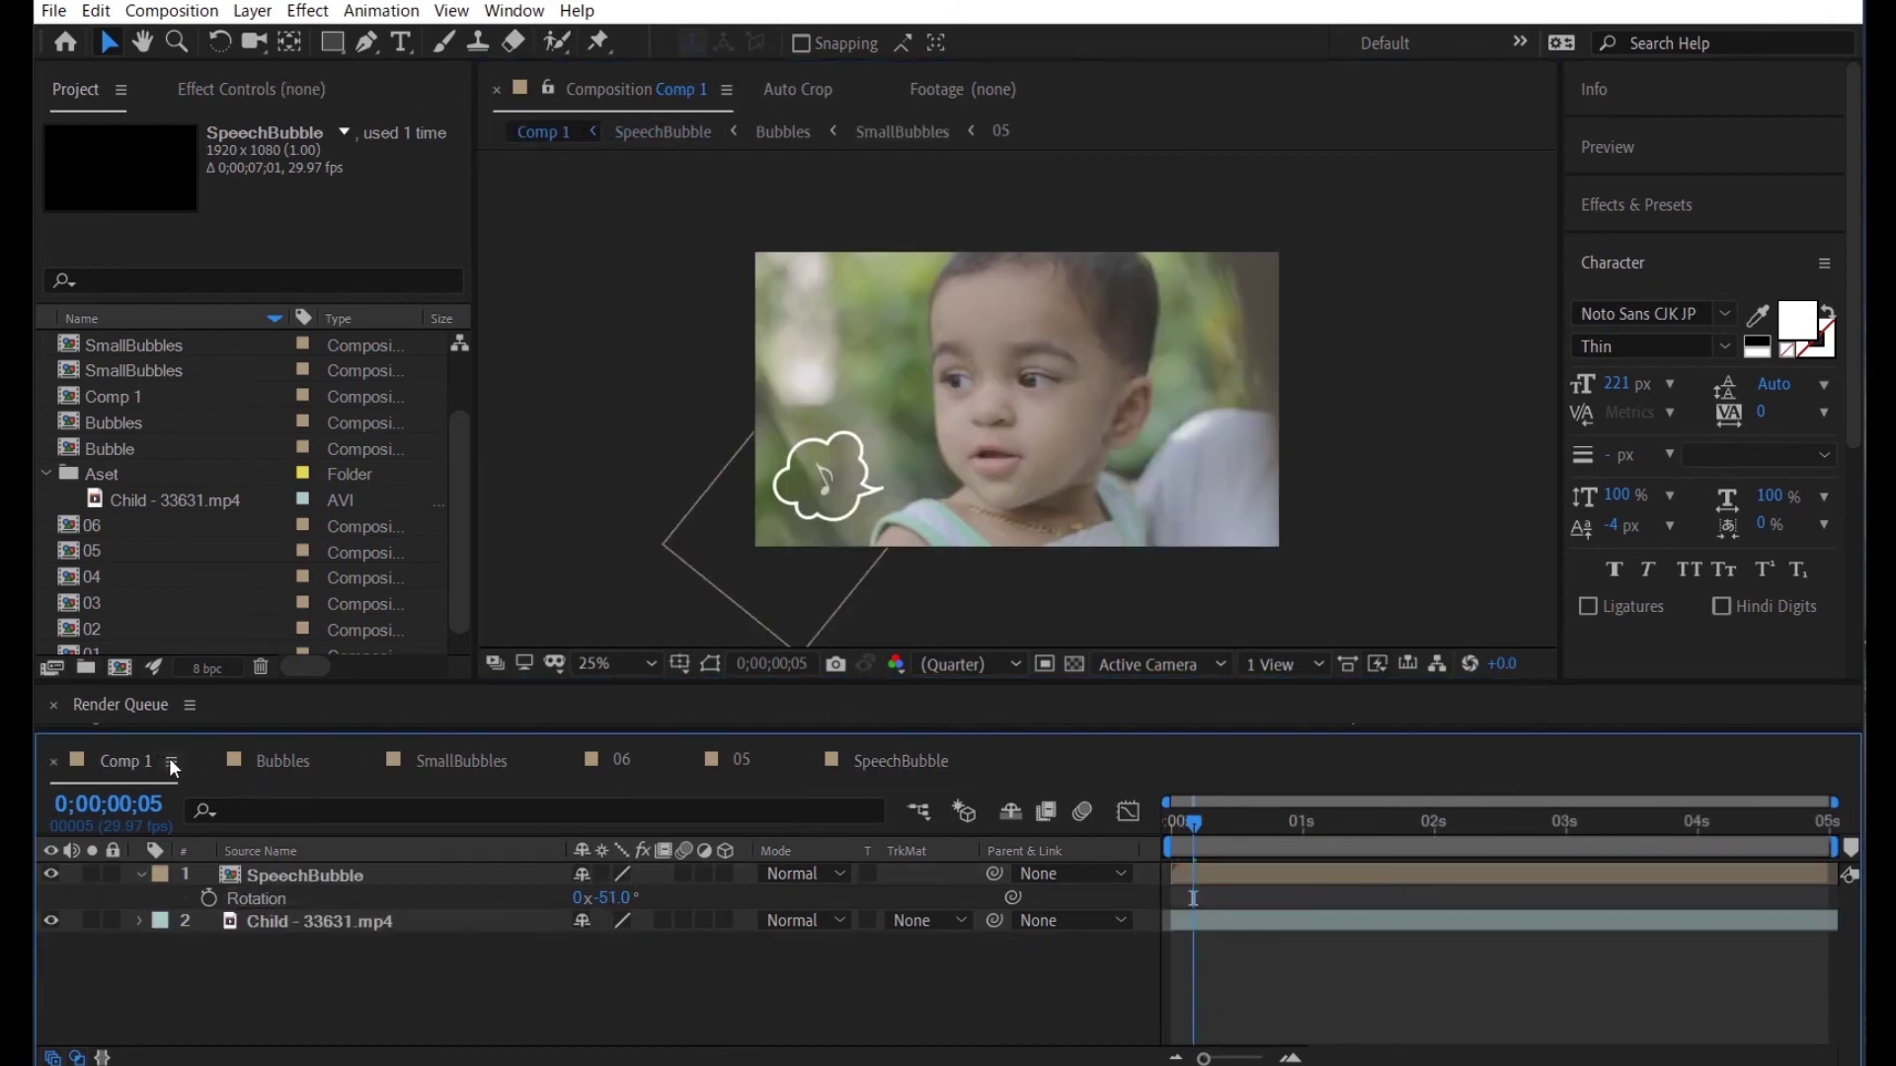
mouse_move(1268, 817)
left_mouse_down()
mouse_move(1173, 824)
mouse_move(1247, 874)
left_mouse_up()
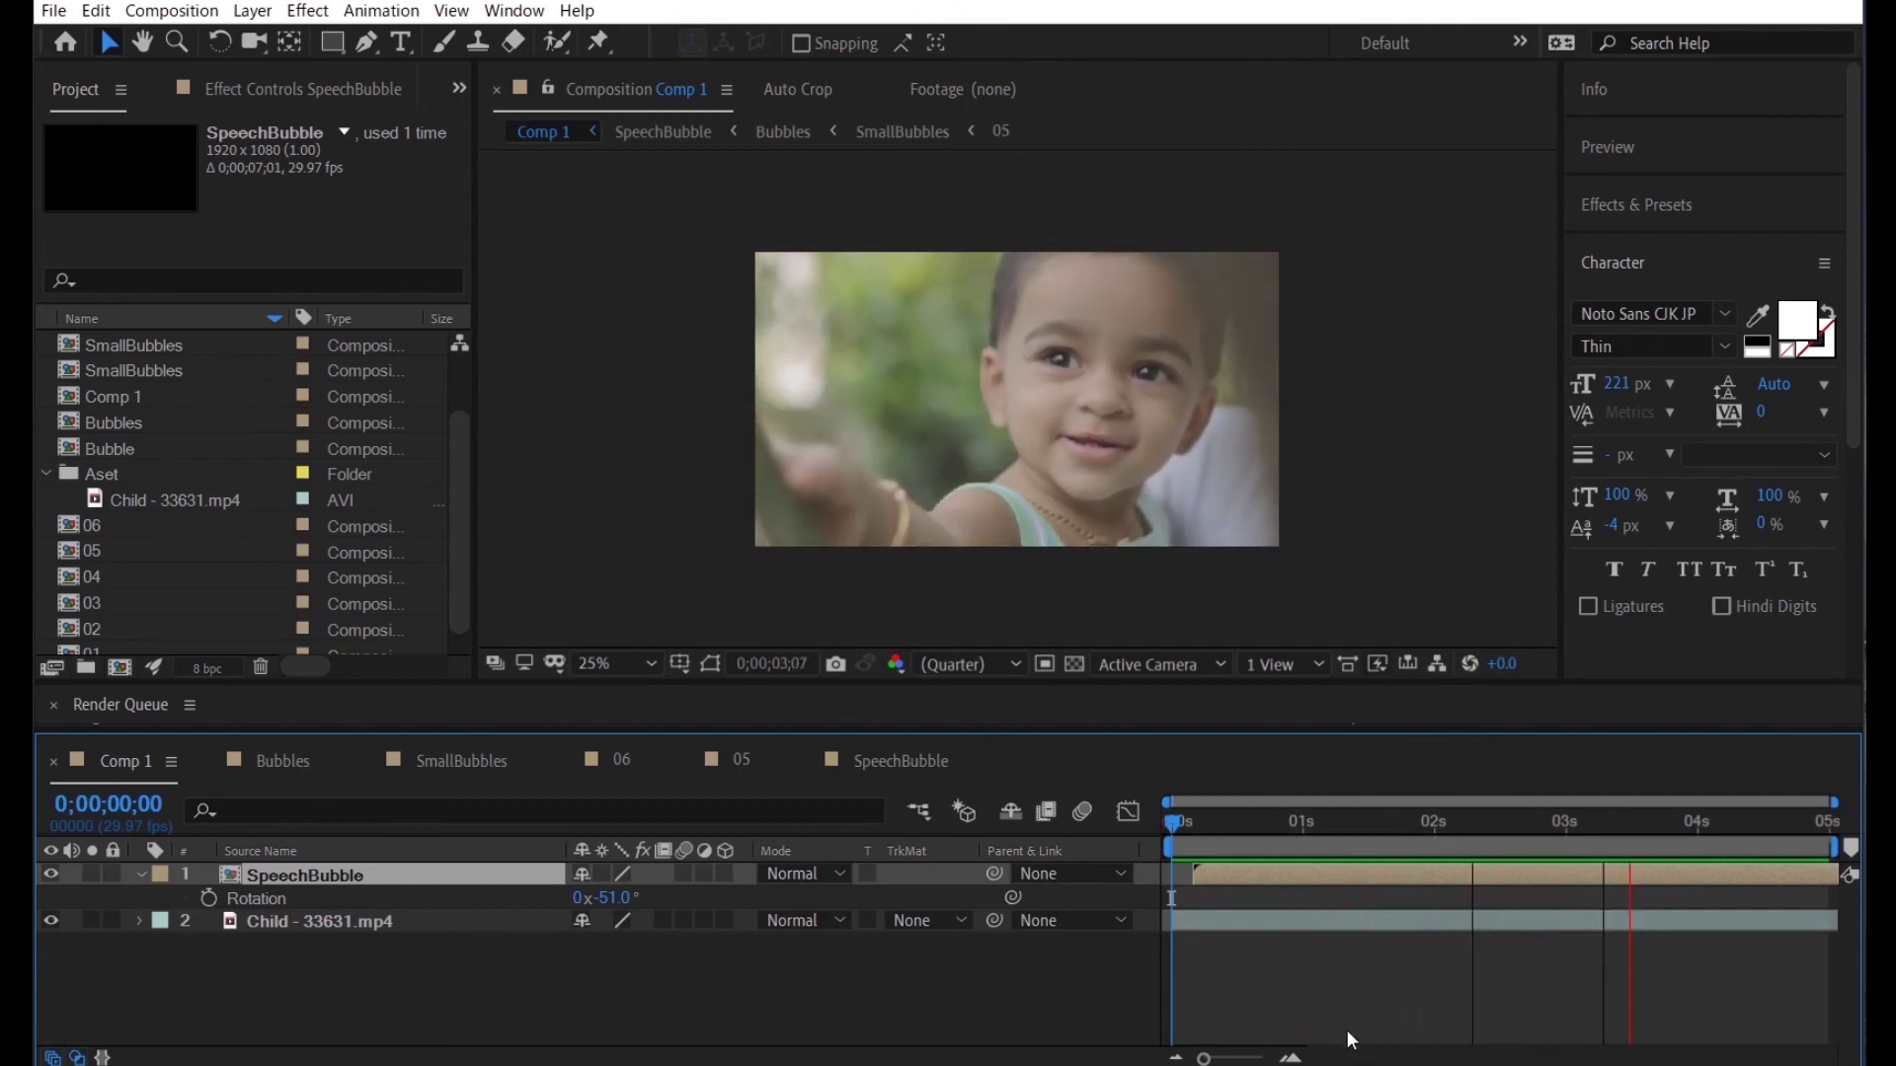
key("space")
left_click_drag(1442, 826, 1524, 825)
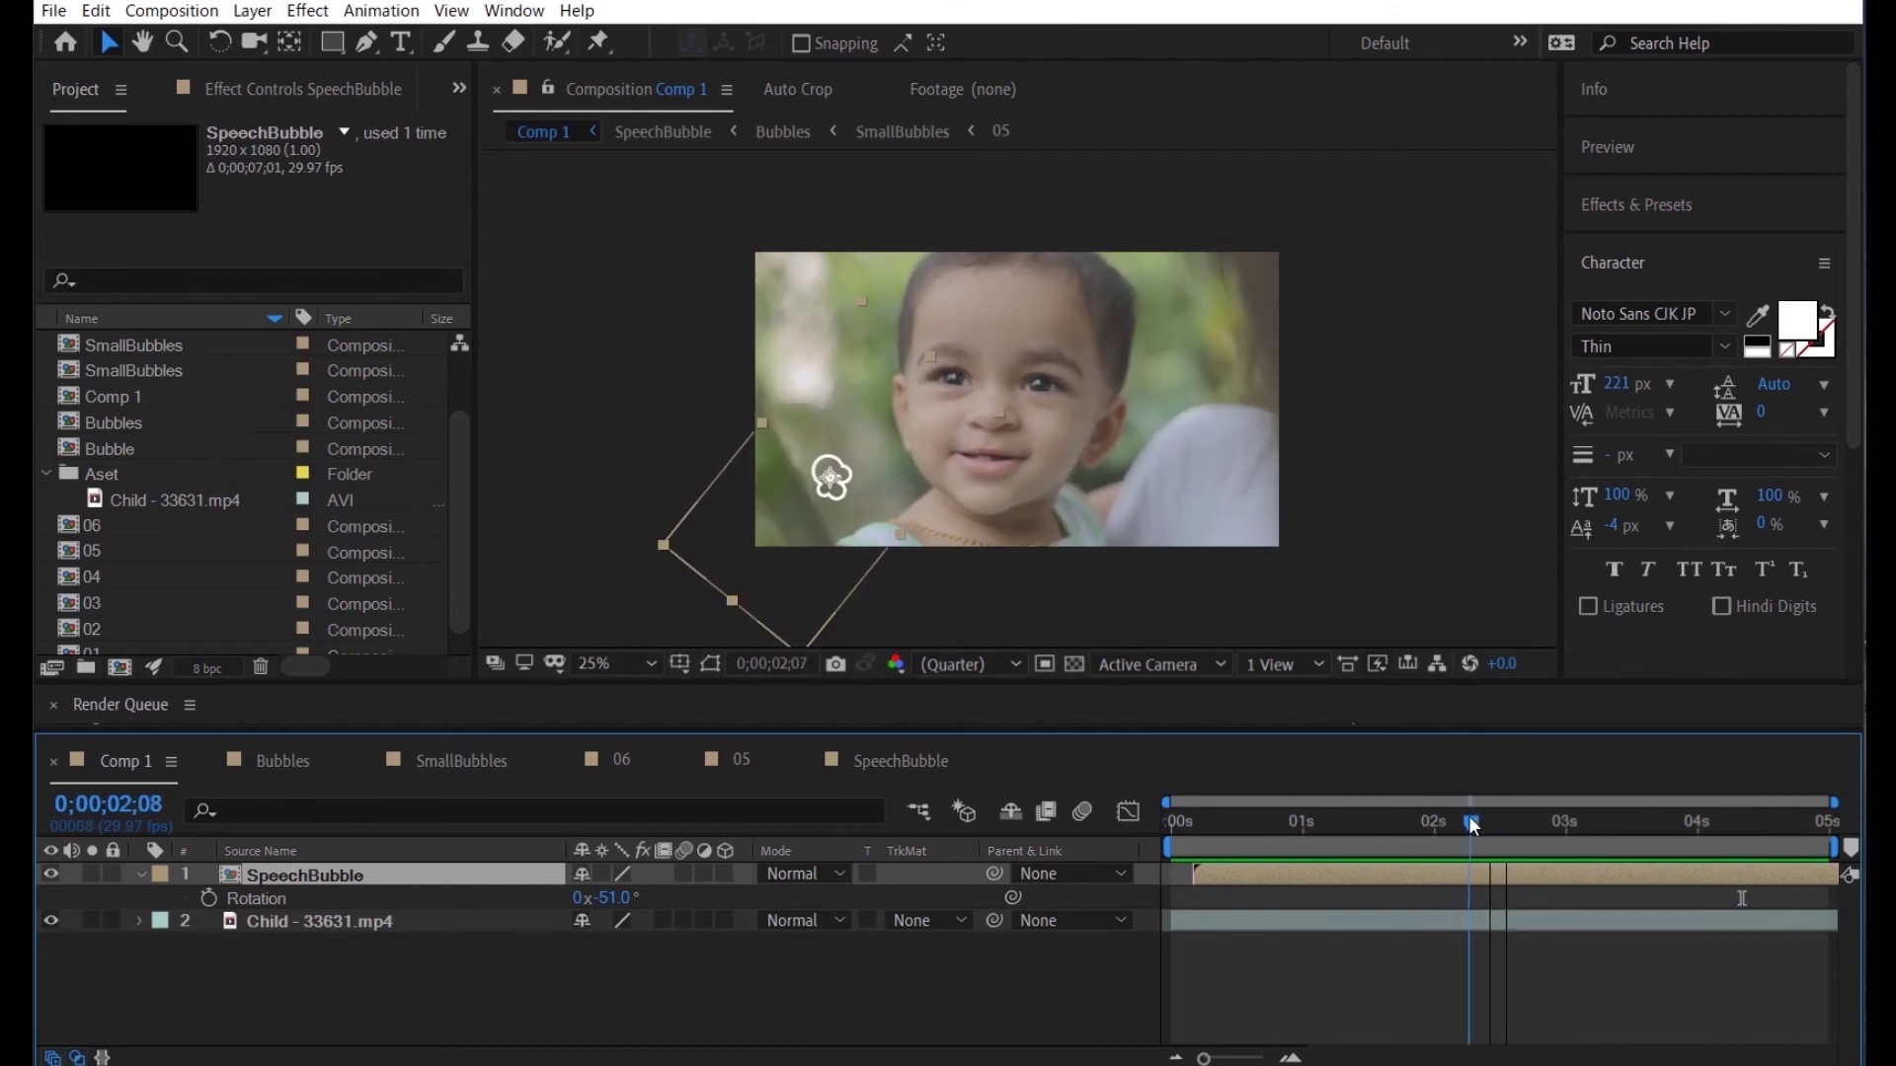
left_click_drag(1524, 826, 1556, 839)
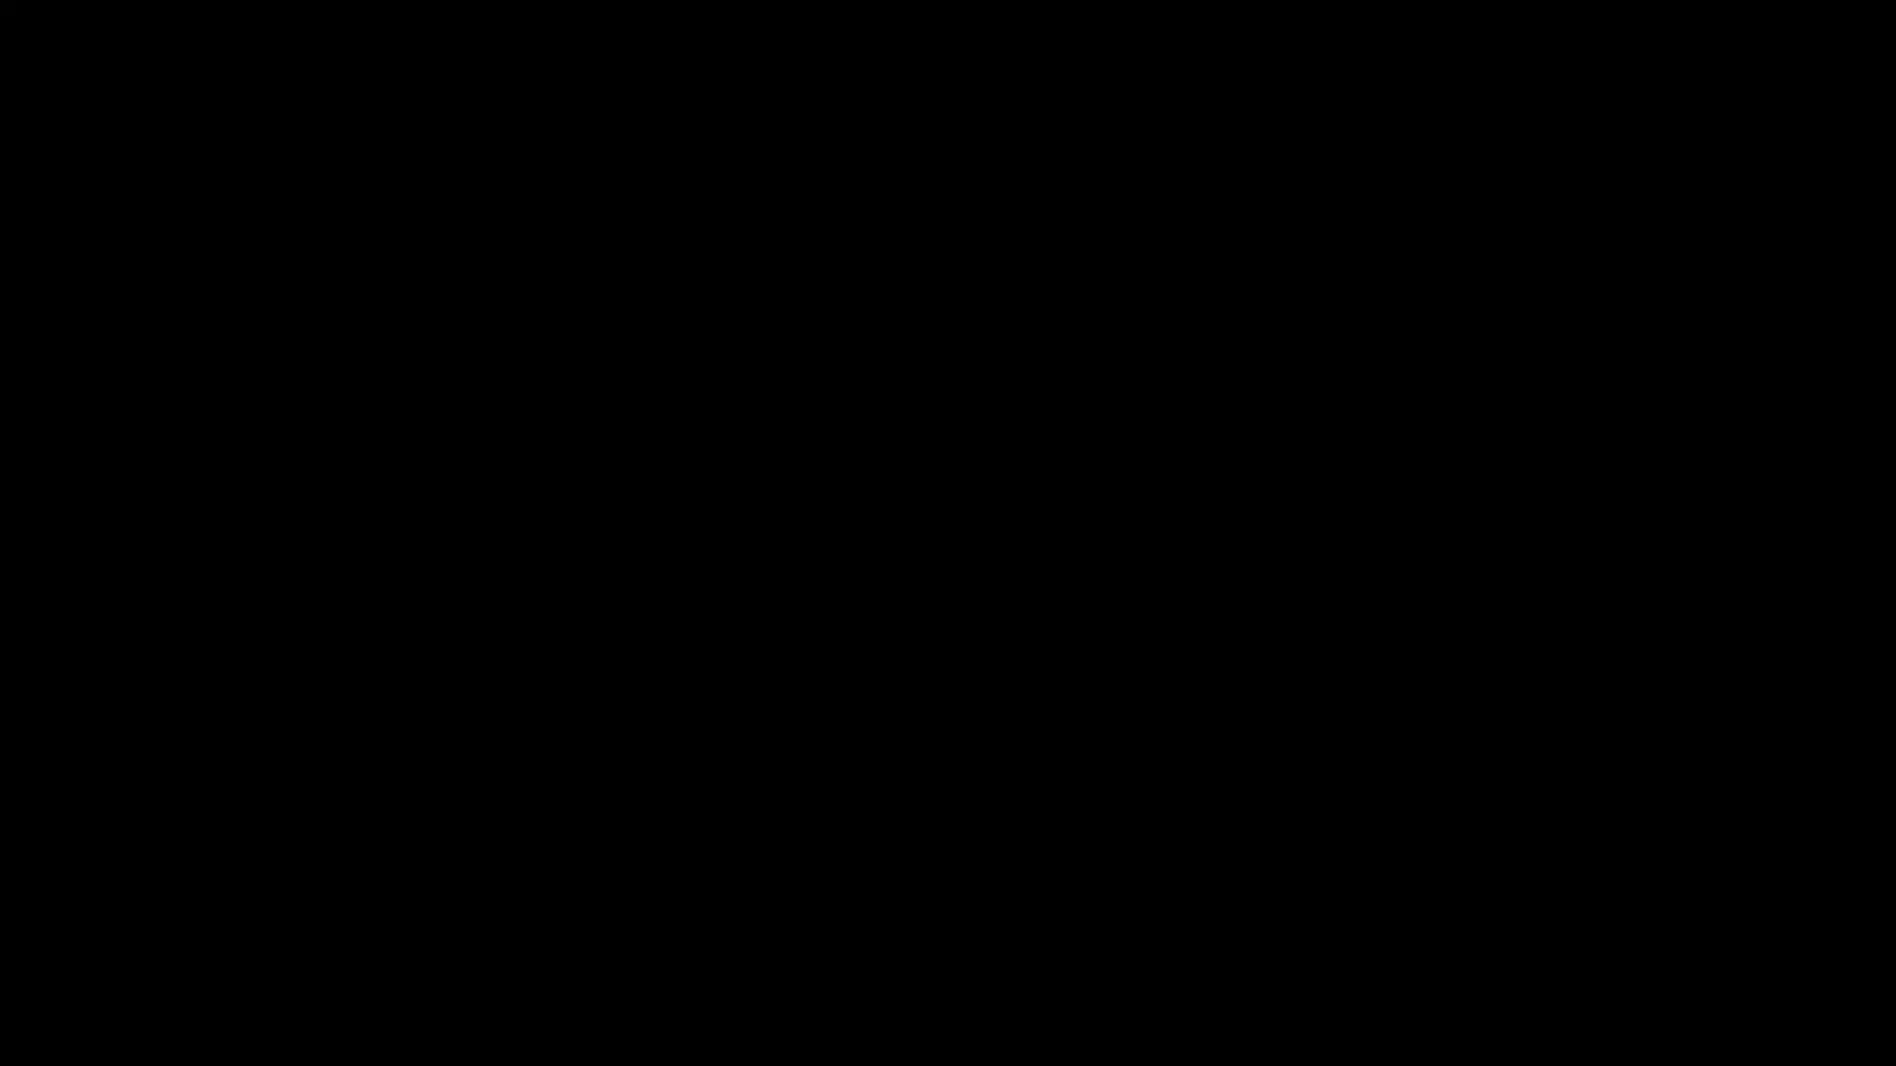